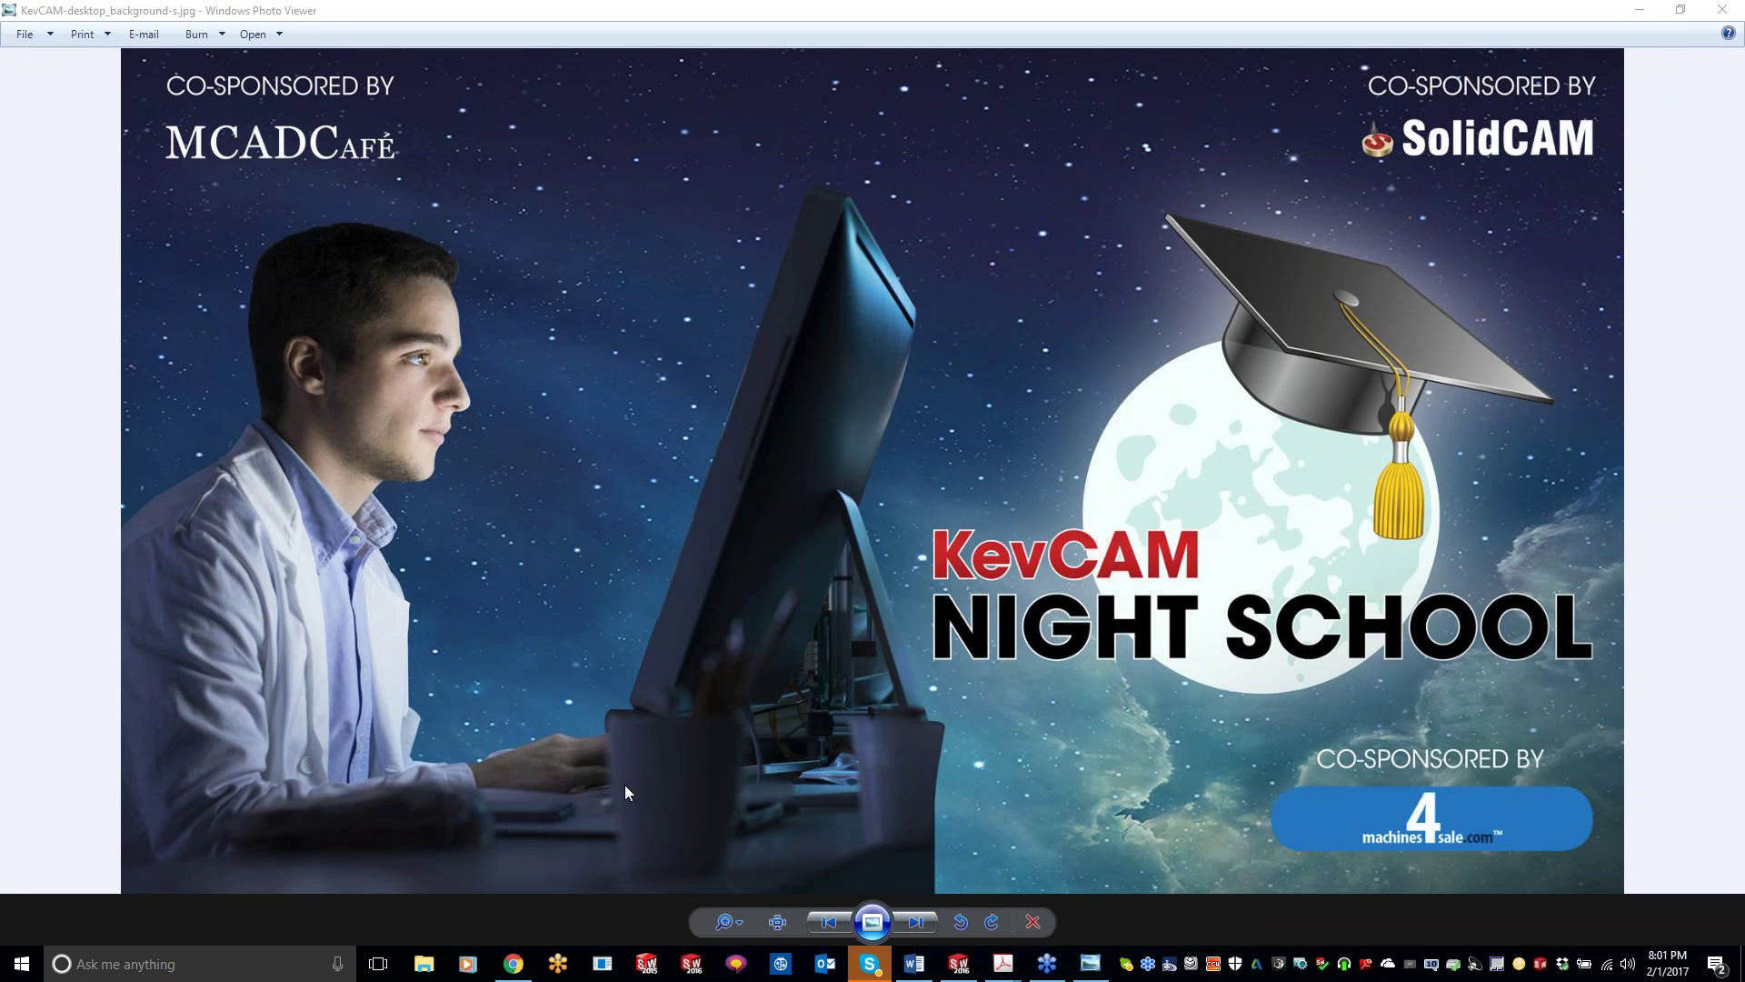
# - Show the SolidCAM class-topics PDF, then the SolidCAM University YouTube channel
pyautogui.click(1003, 964)
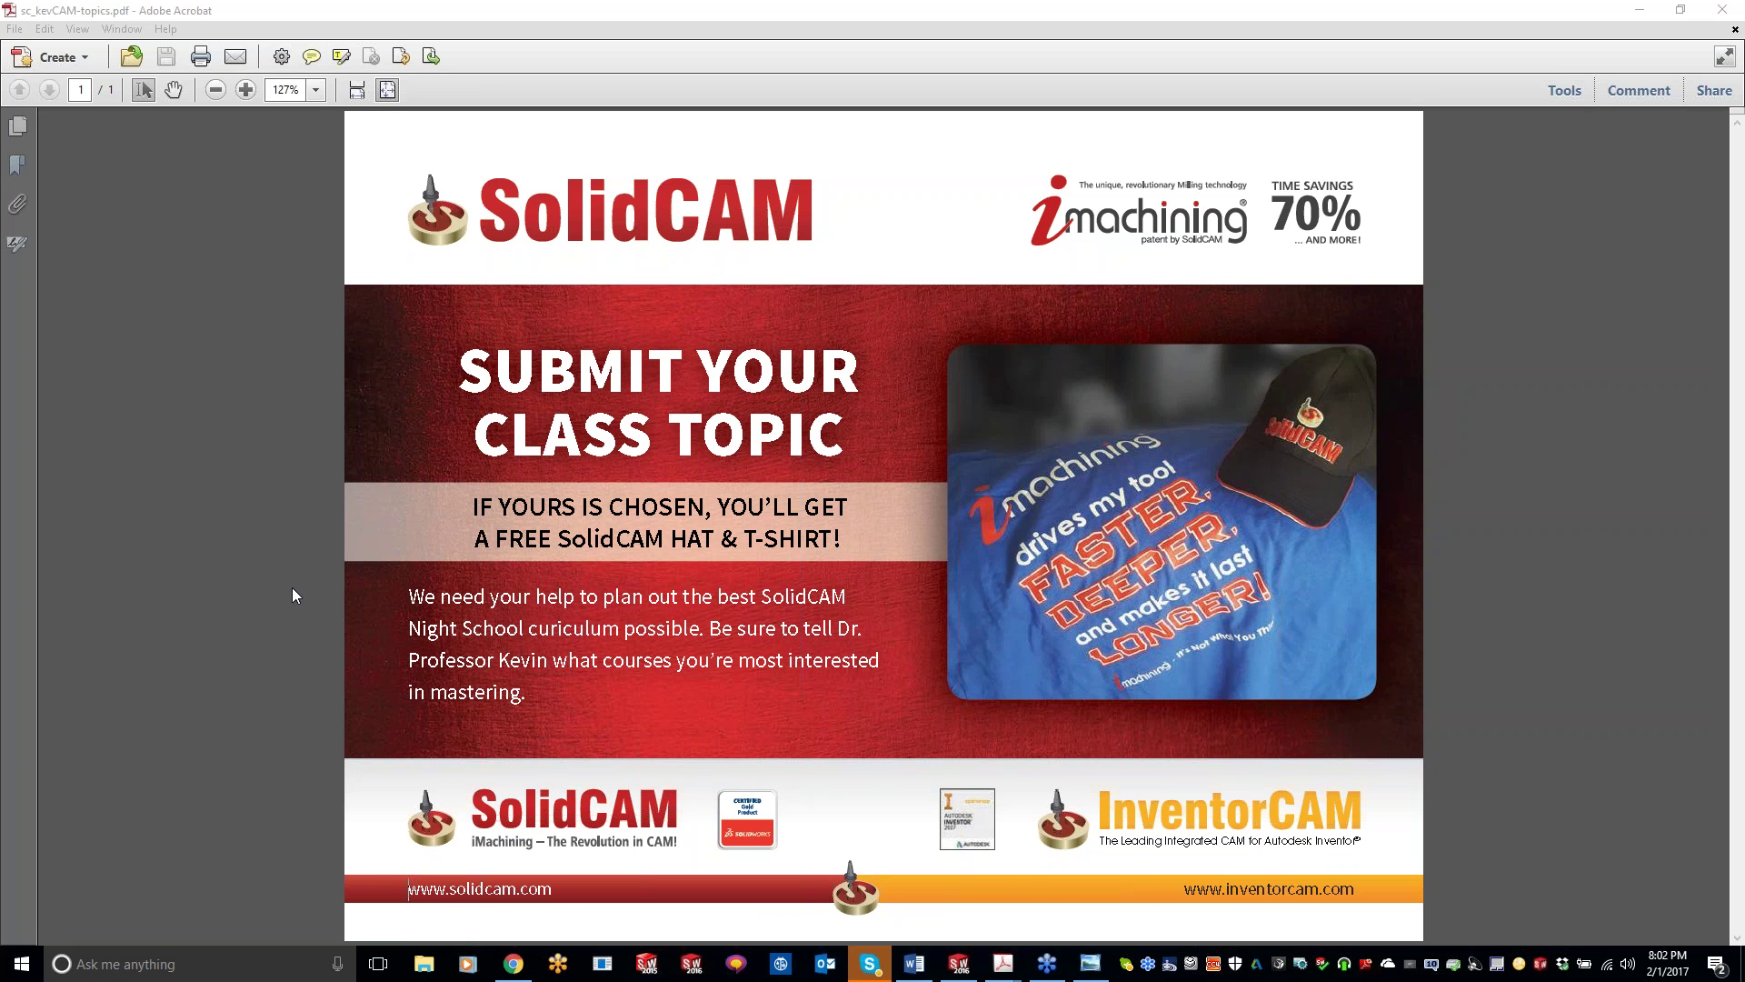
pyautogui.click(512, 963)
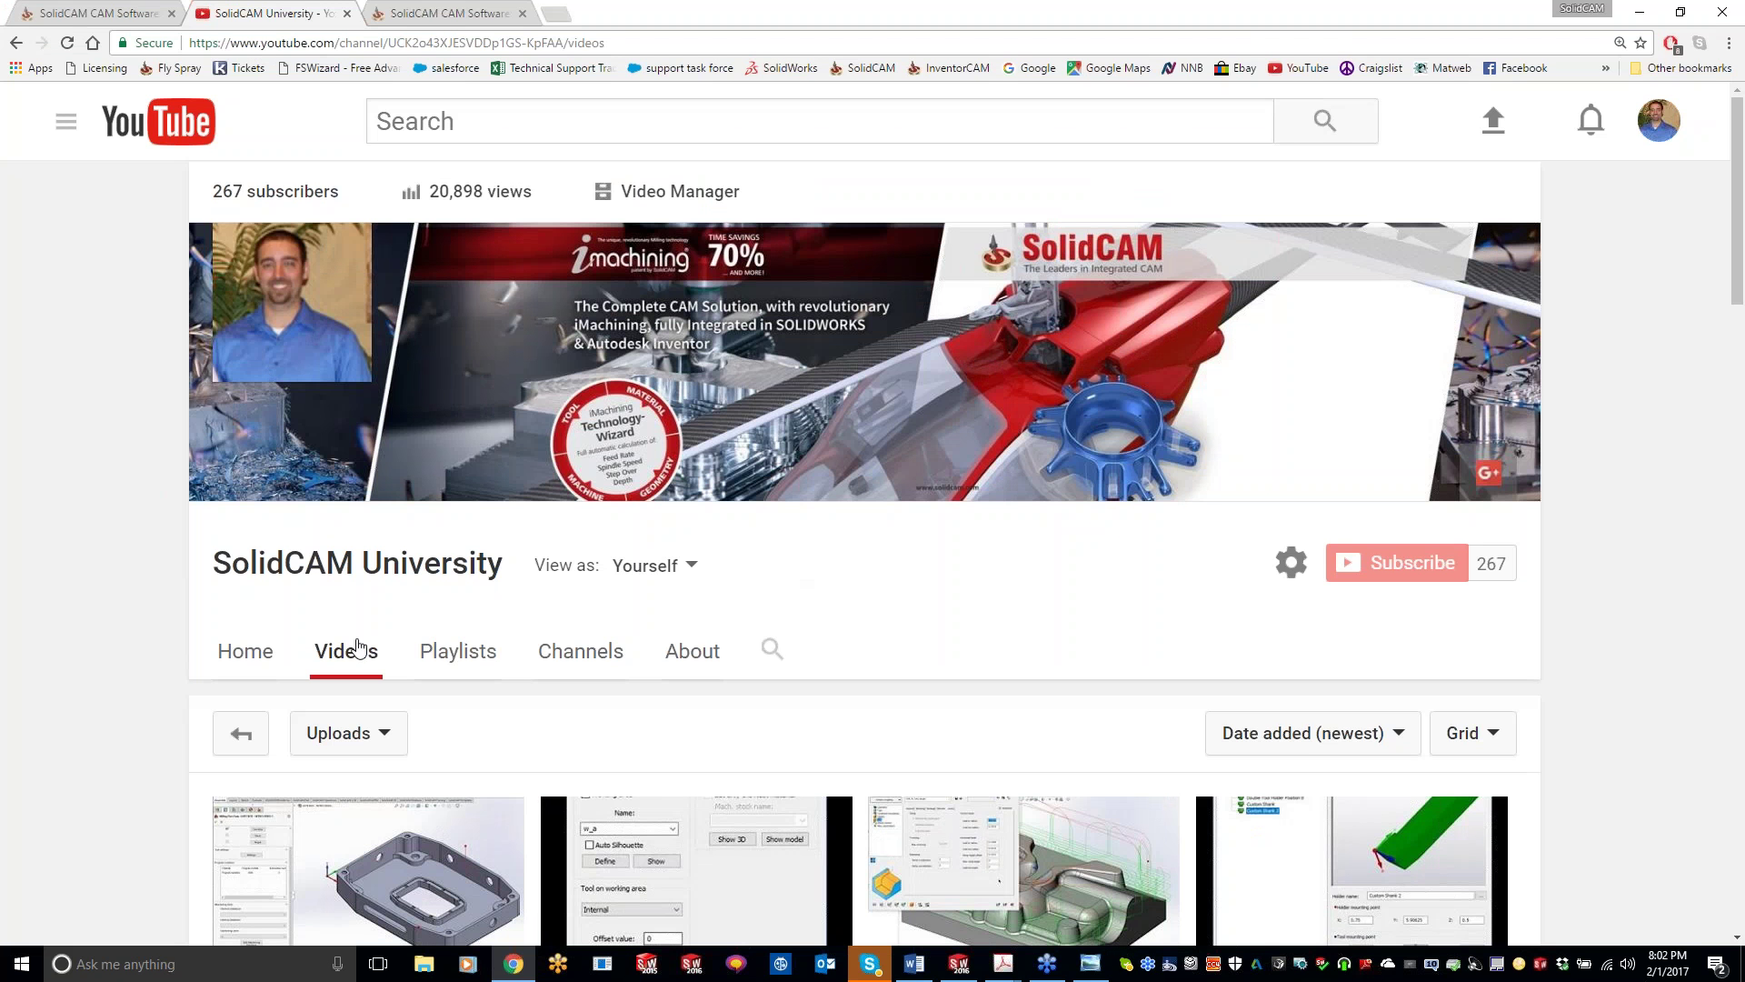
# - Scroll through the SolidCAM University channel's uploads and bring up the channel search
pyautogui.click(373, 43)
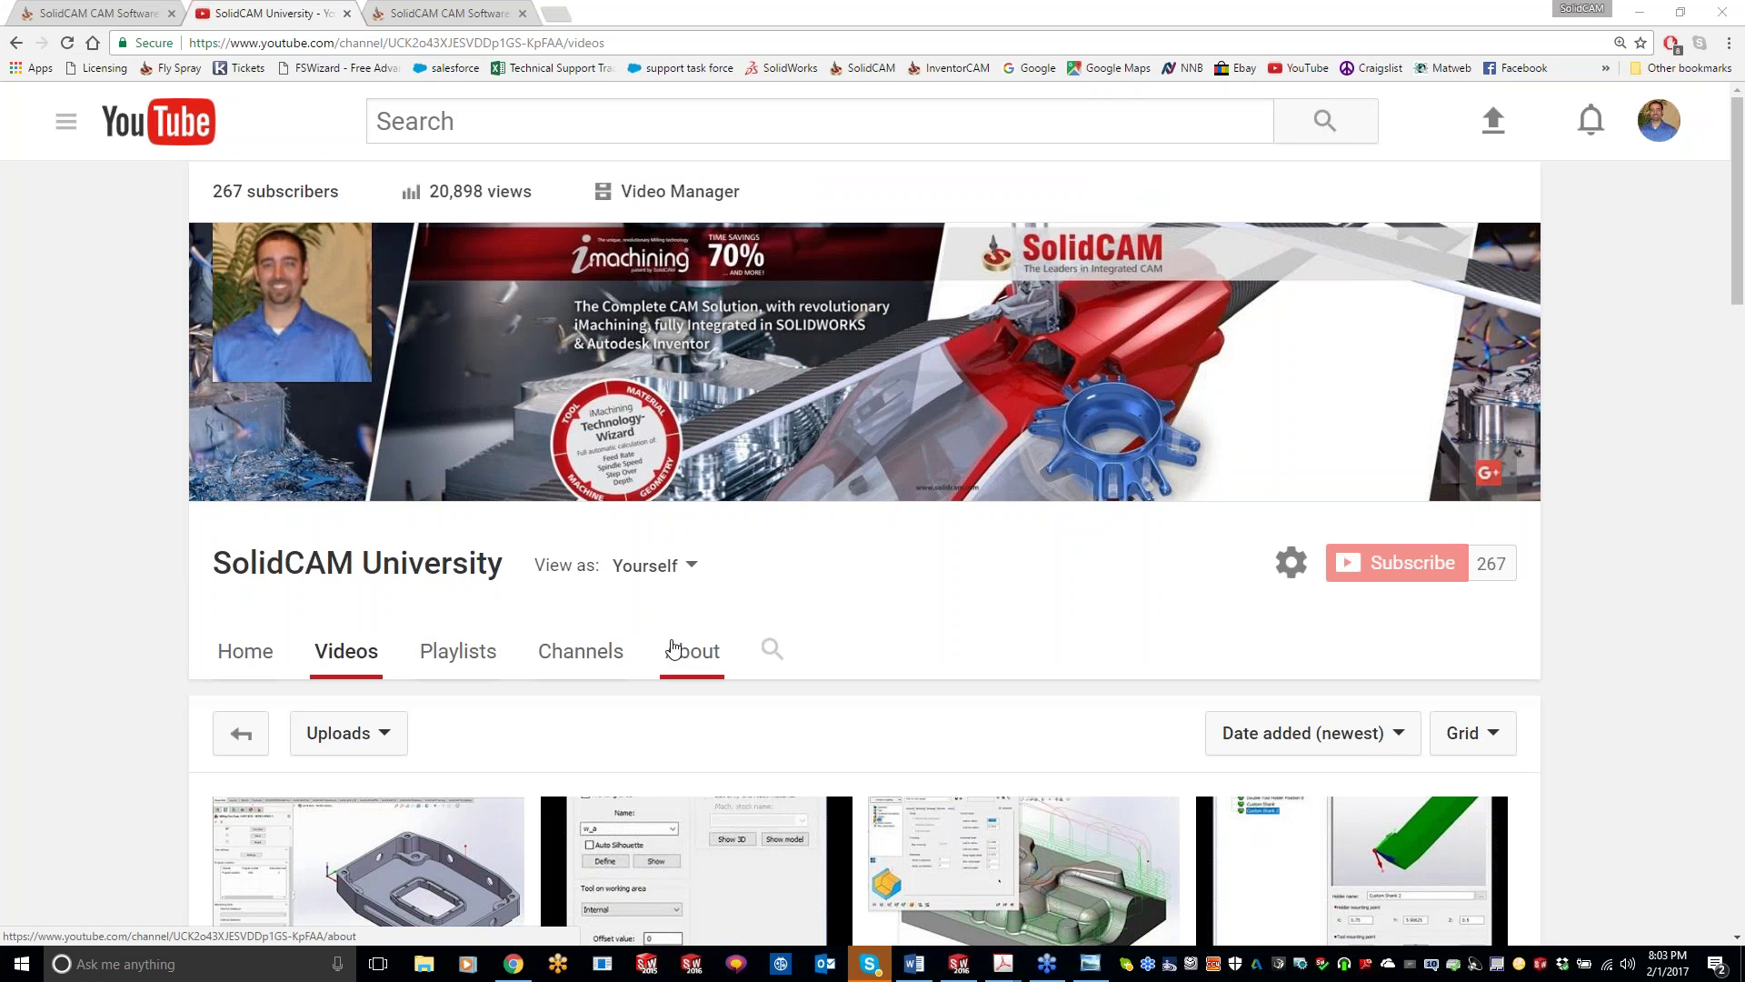
pyautogui.scroll(-1, 672, 649)
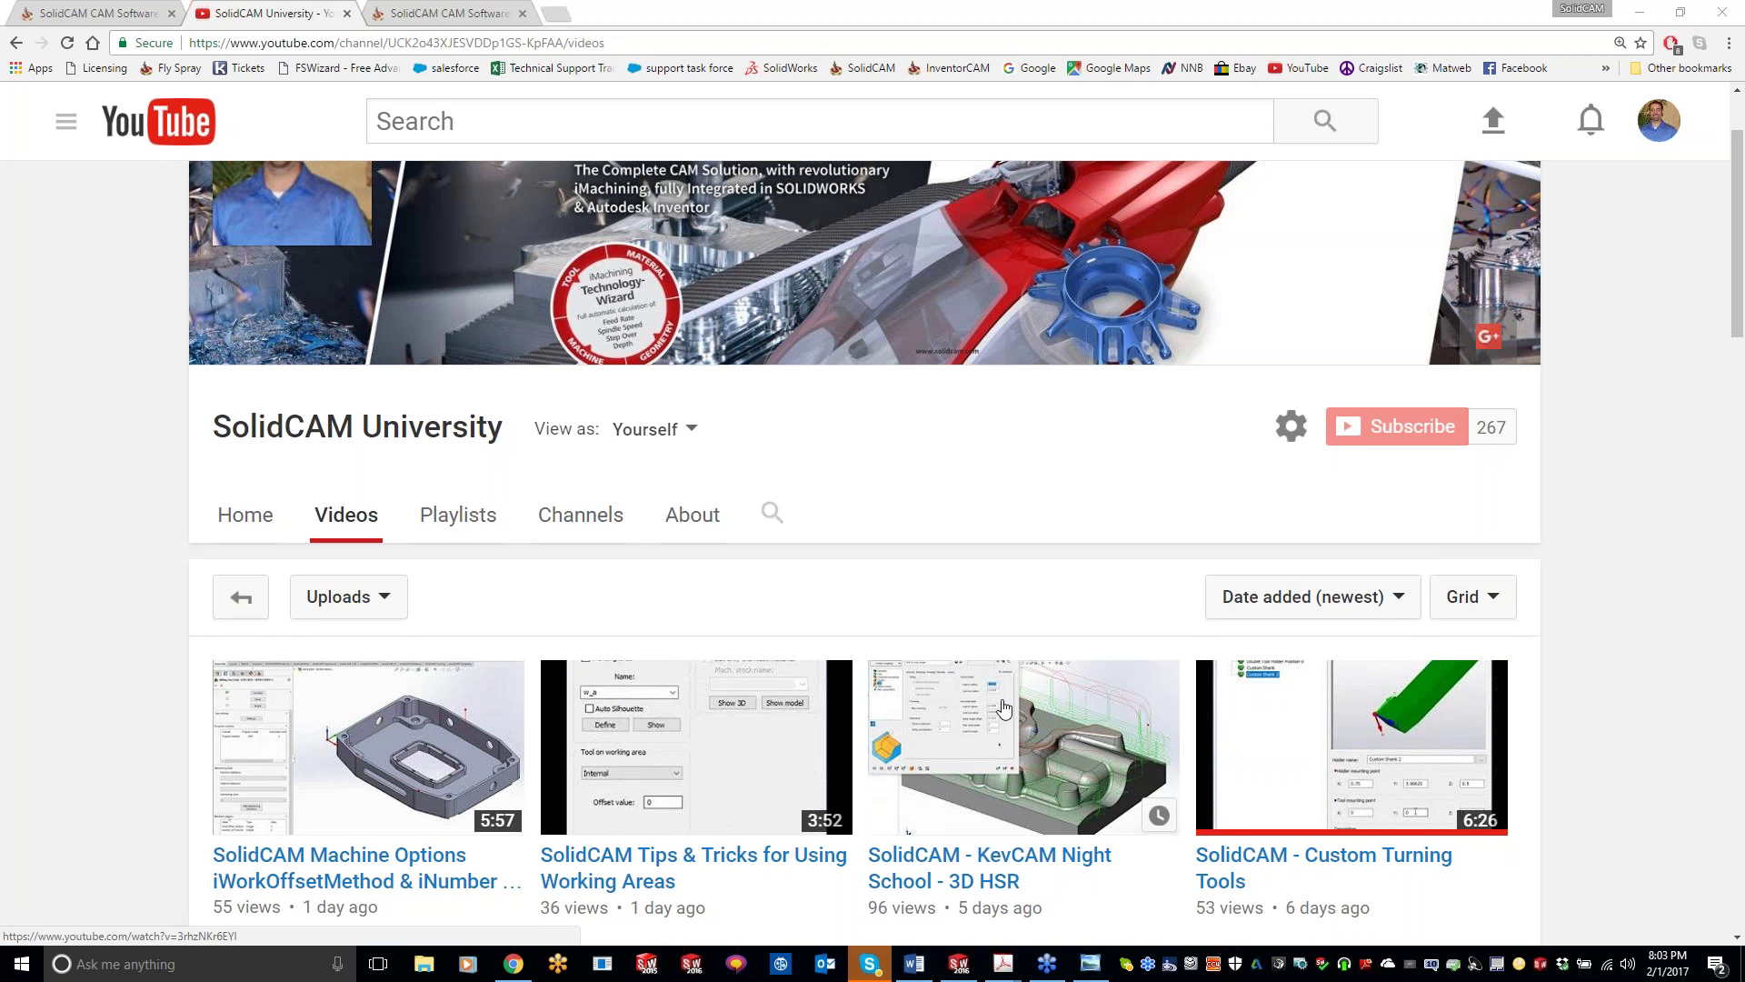
pyautogui.scroll(-12, 1002, 708)
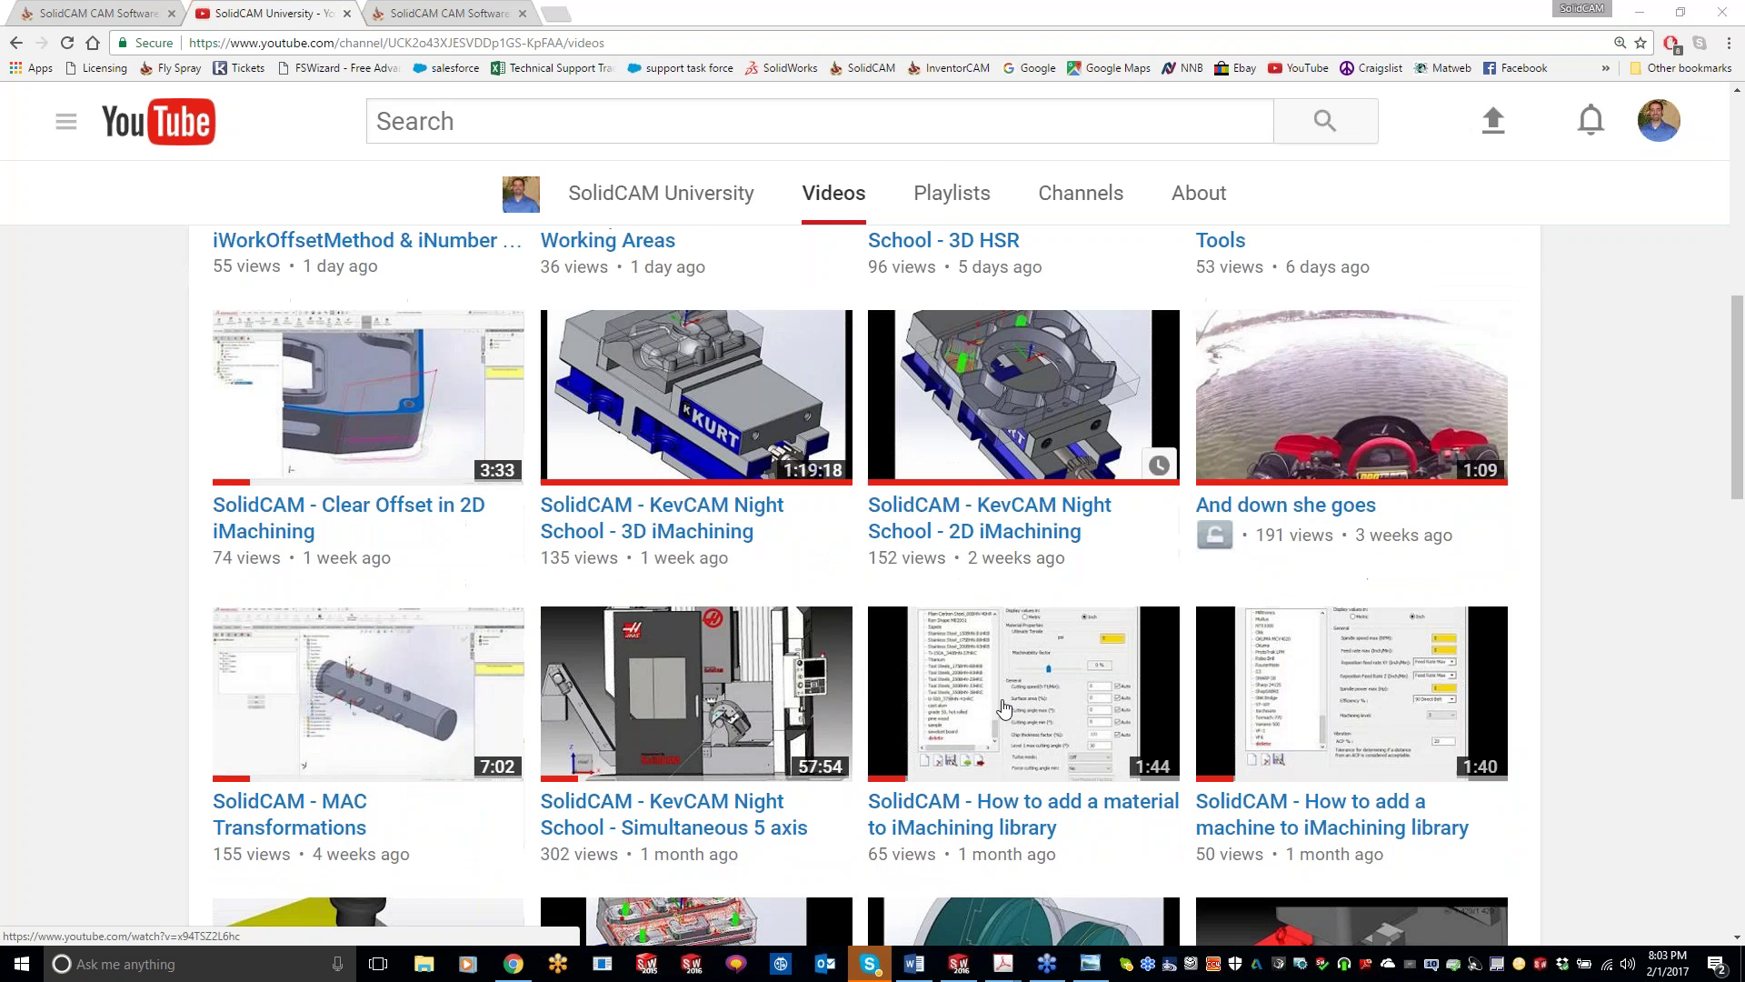
pyautogui.scroll(-10, 1002, 708)
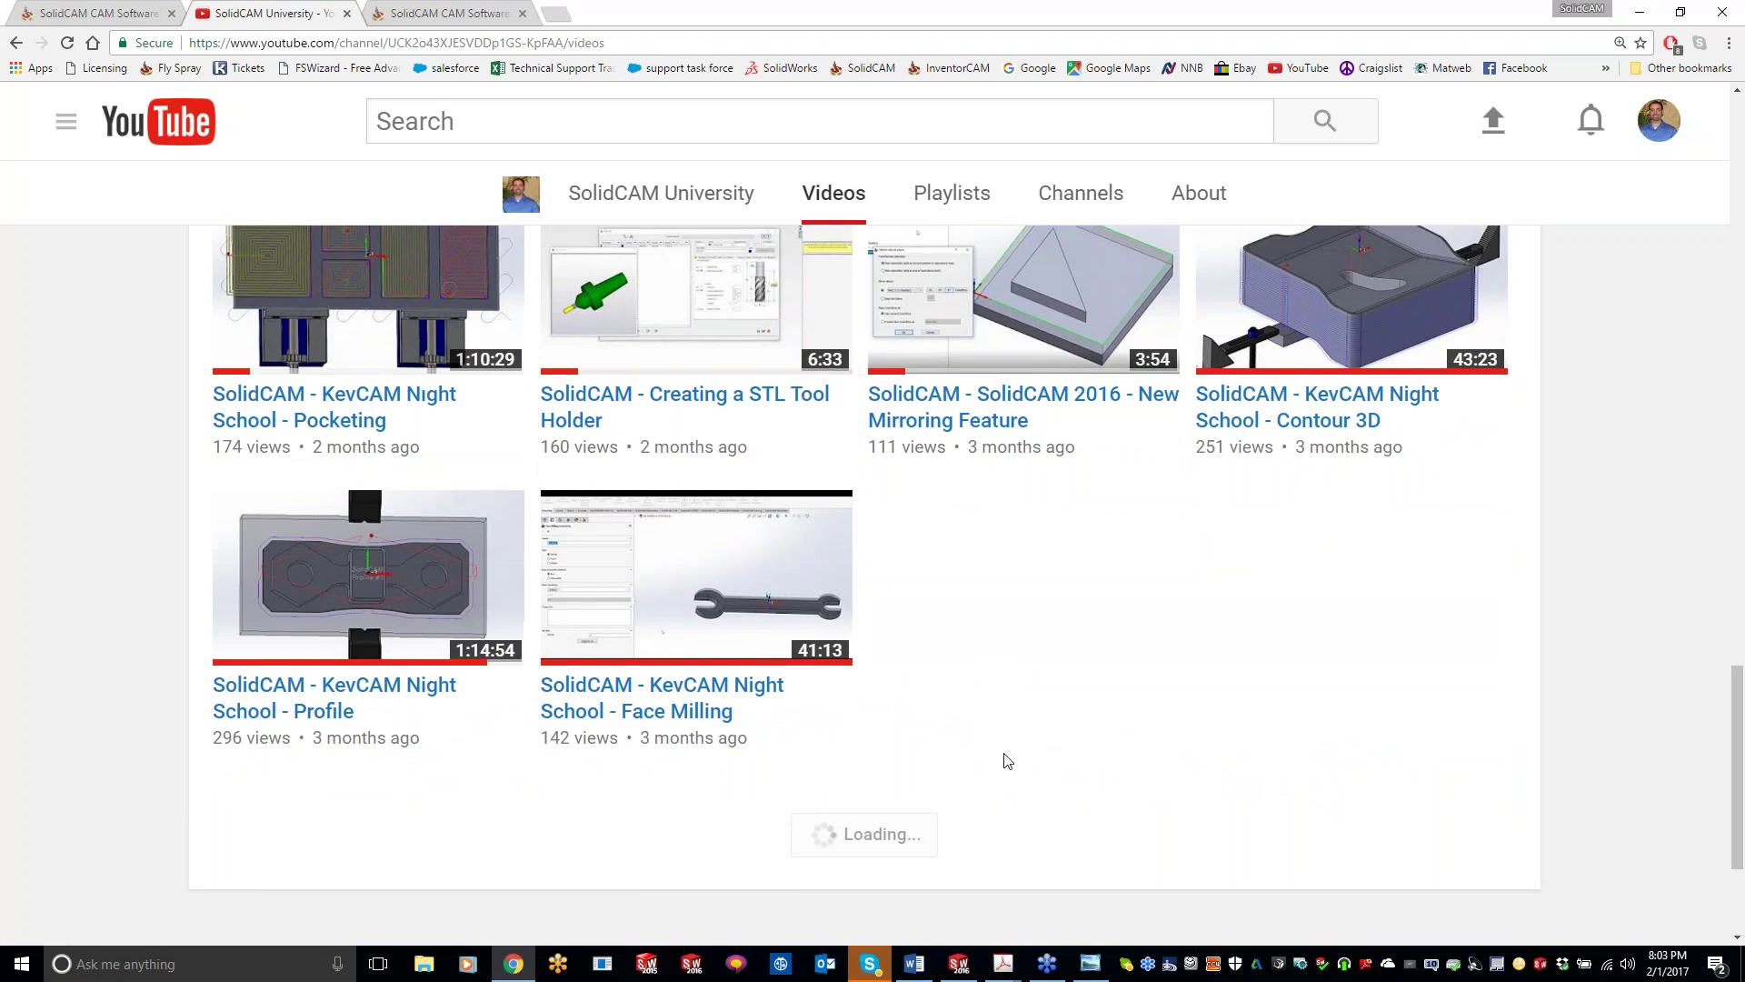
pyautogui.scroll(10, 1004, 759)
pyautogui.scroll(15, 1003, 761)
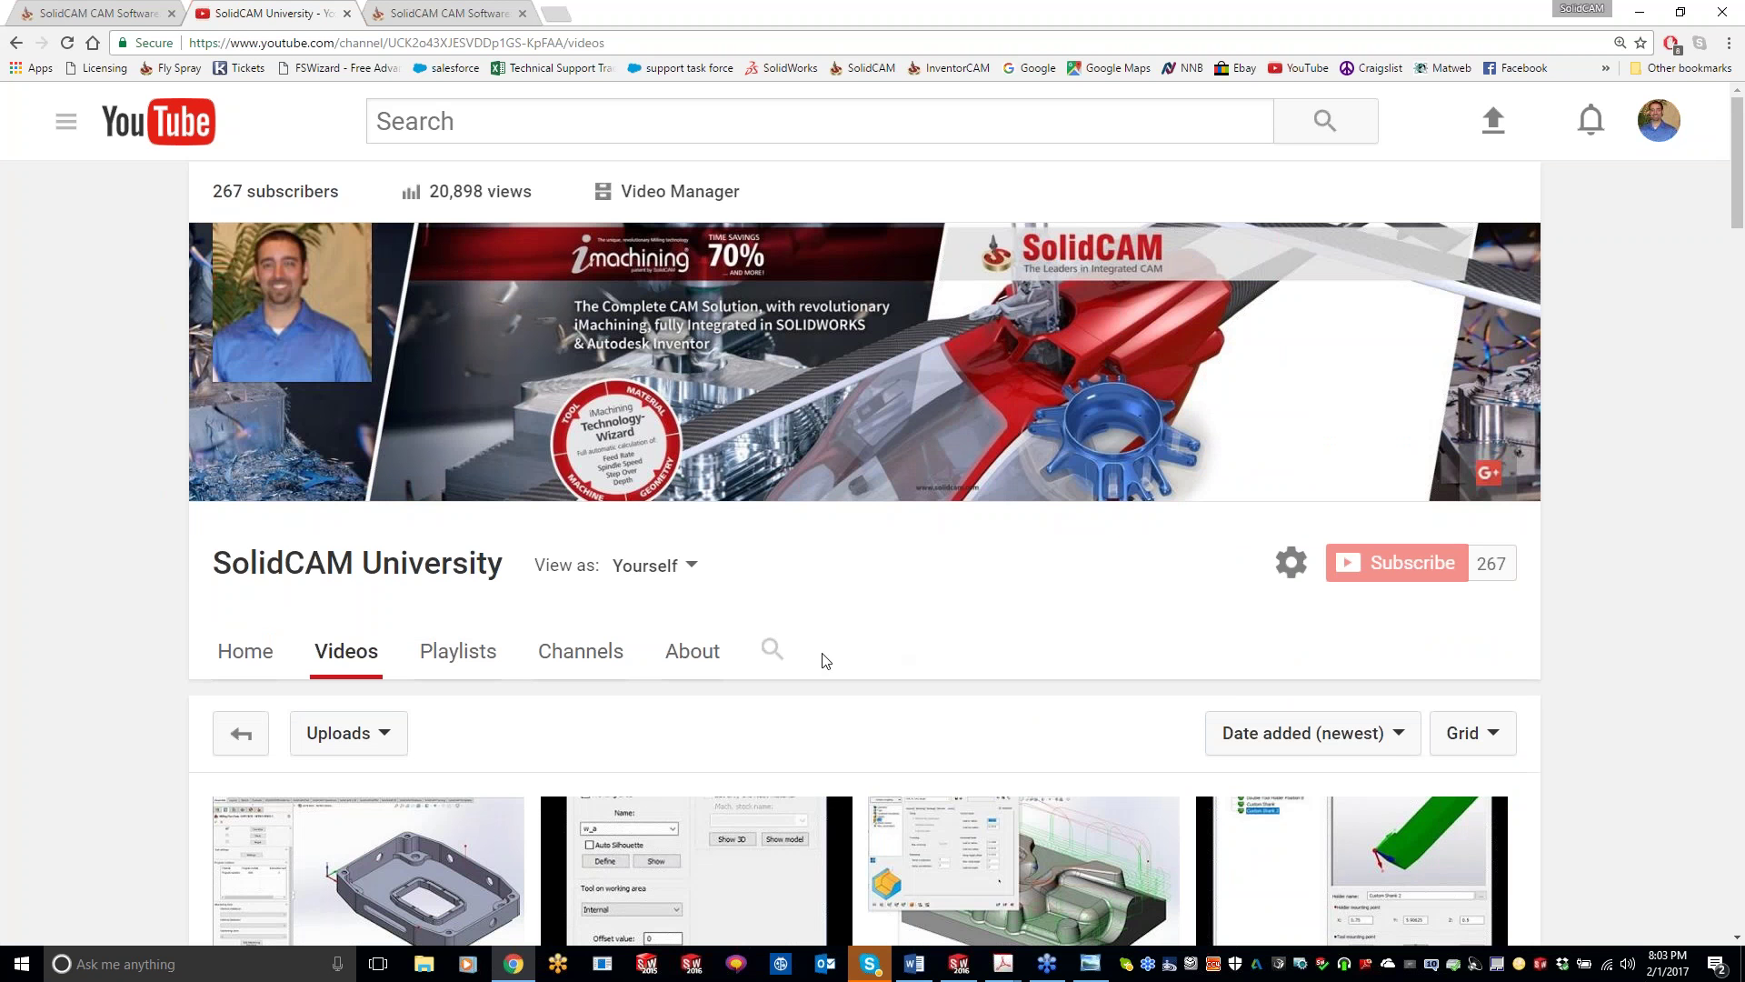
pyautogui.click(771, 651)
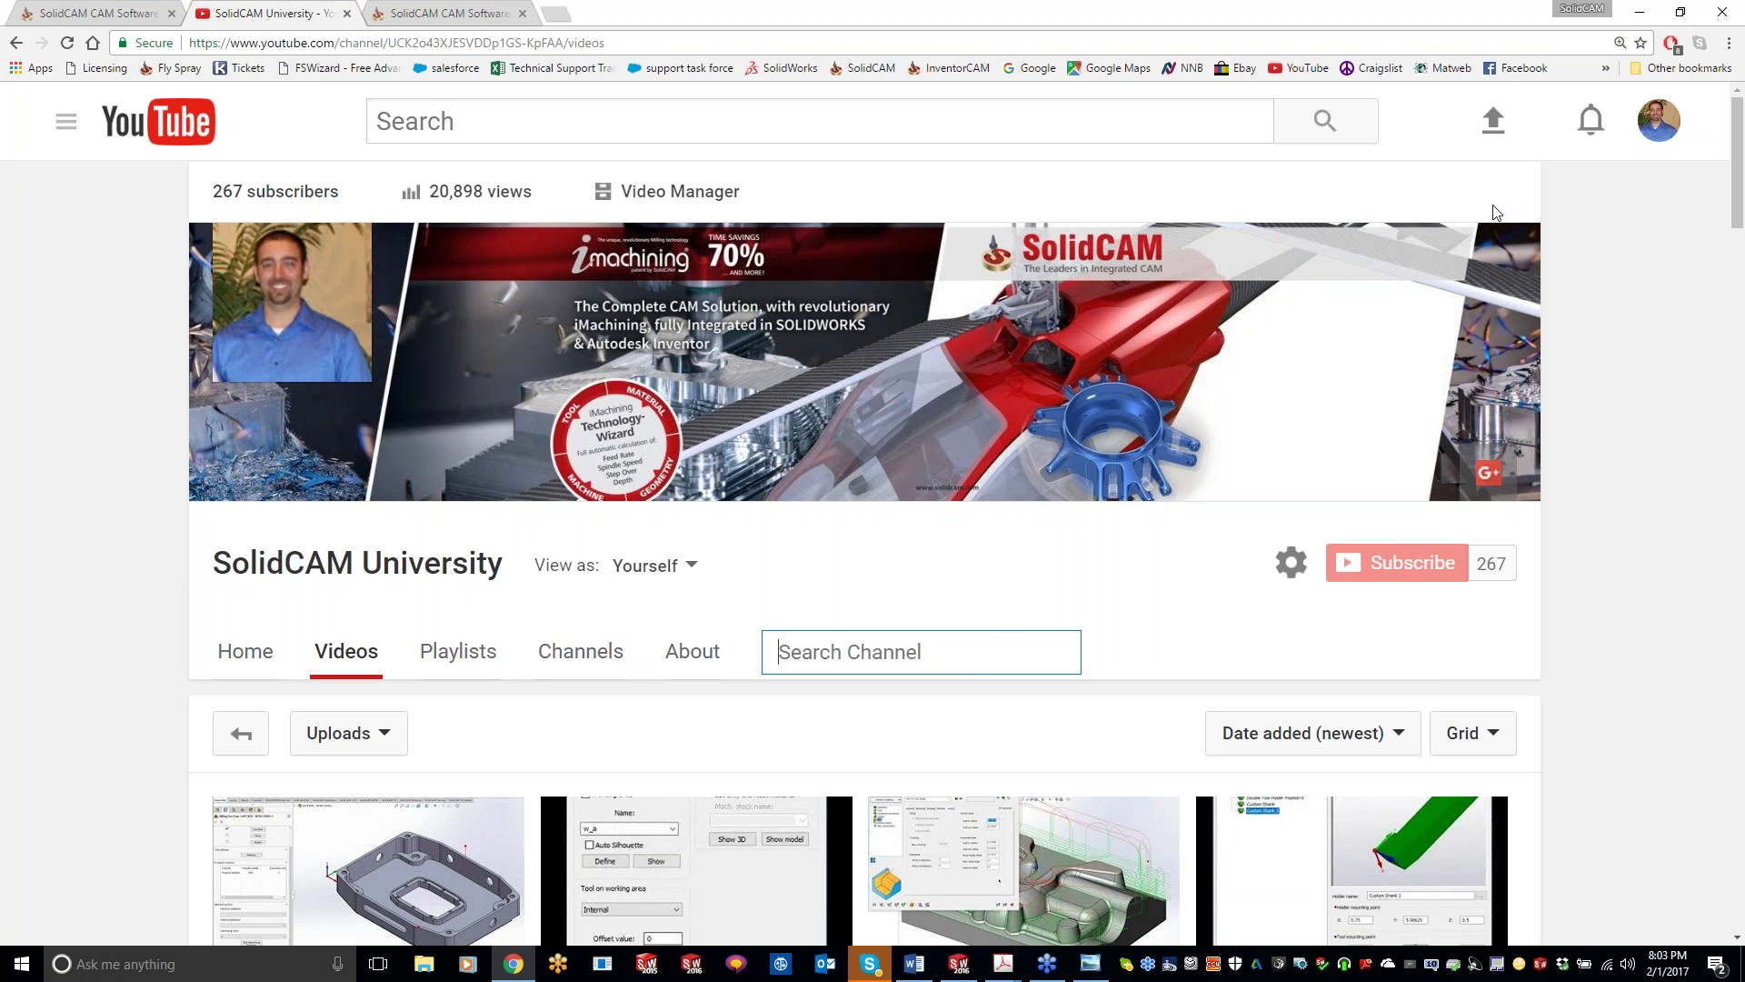
# - Minimize the browser, PDF and photo viewer so the SOLIDWORKS HSM_3 assembly shows
pyautogui.click(1639, 12)
pyautogui.click(1646, 11)
pyautogui.click(1645, 11)
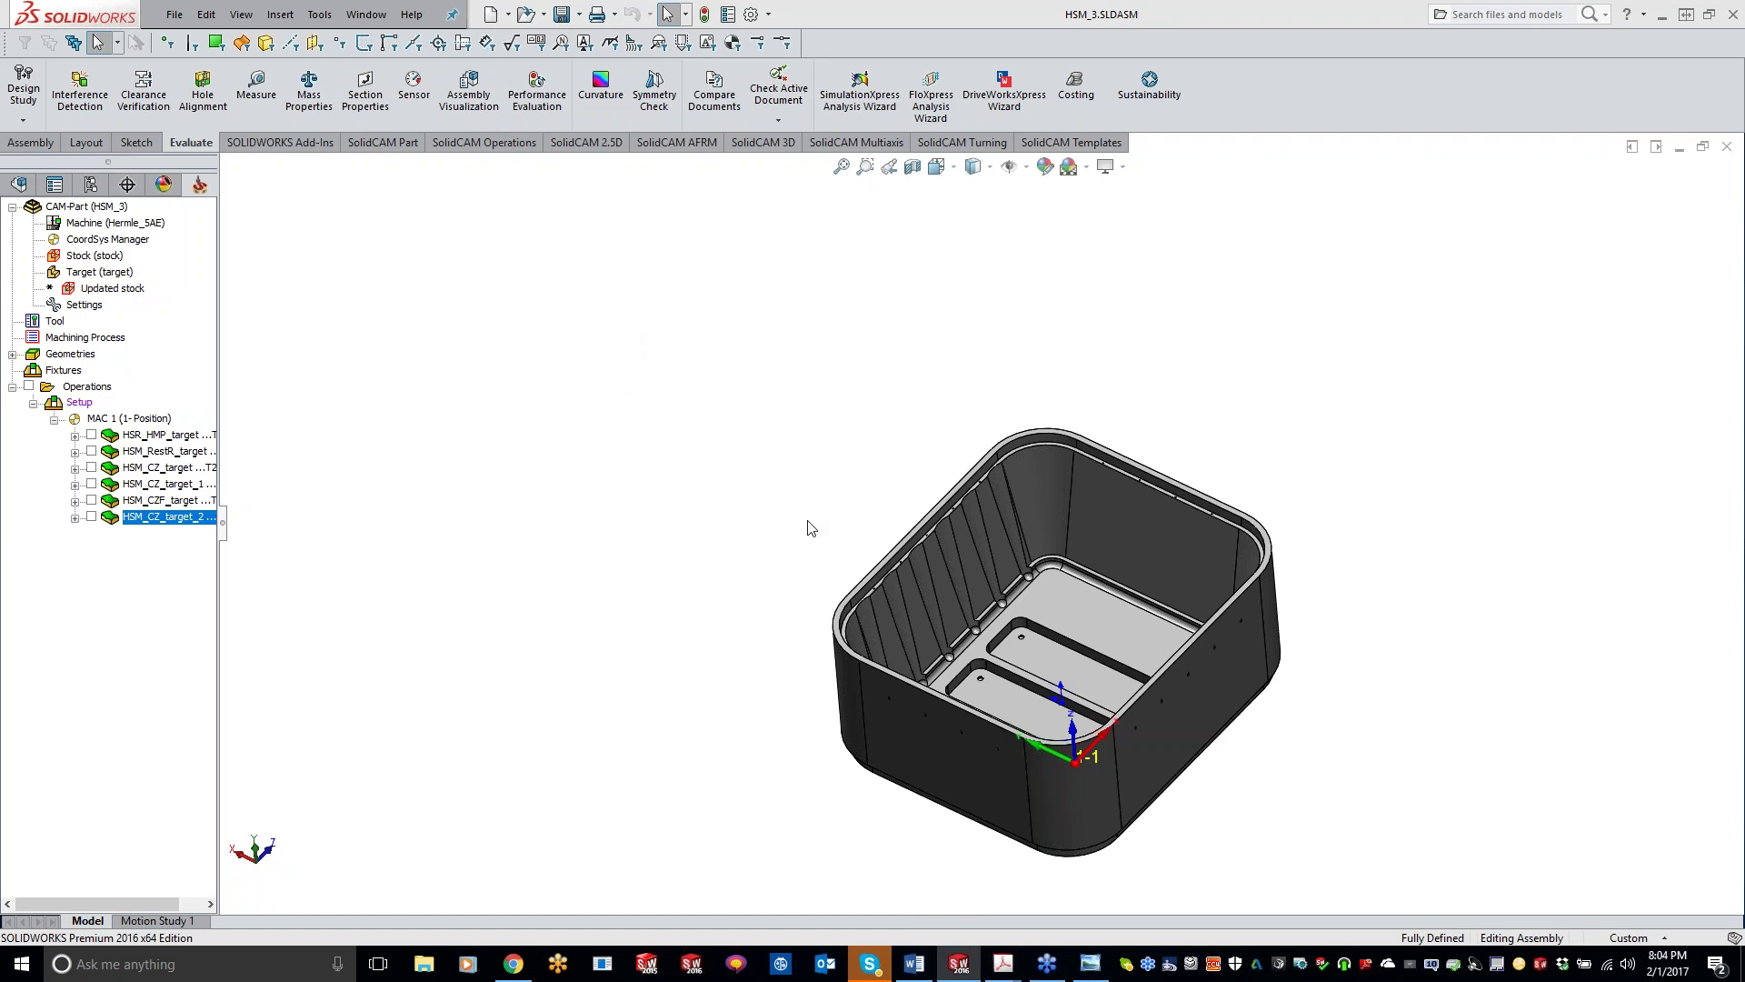
pyautogui.scroll(-3, 1287, 691)
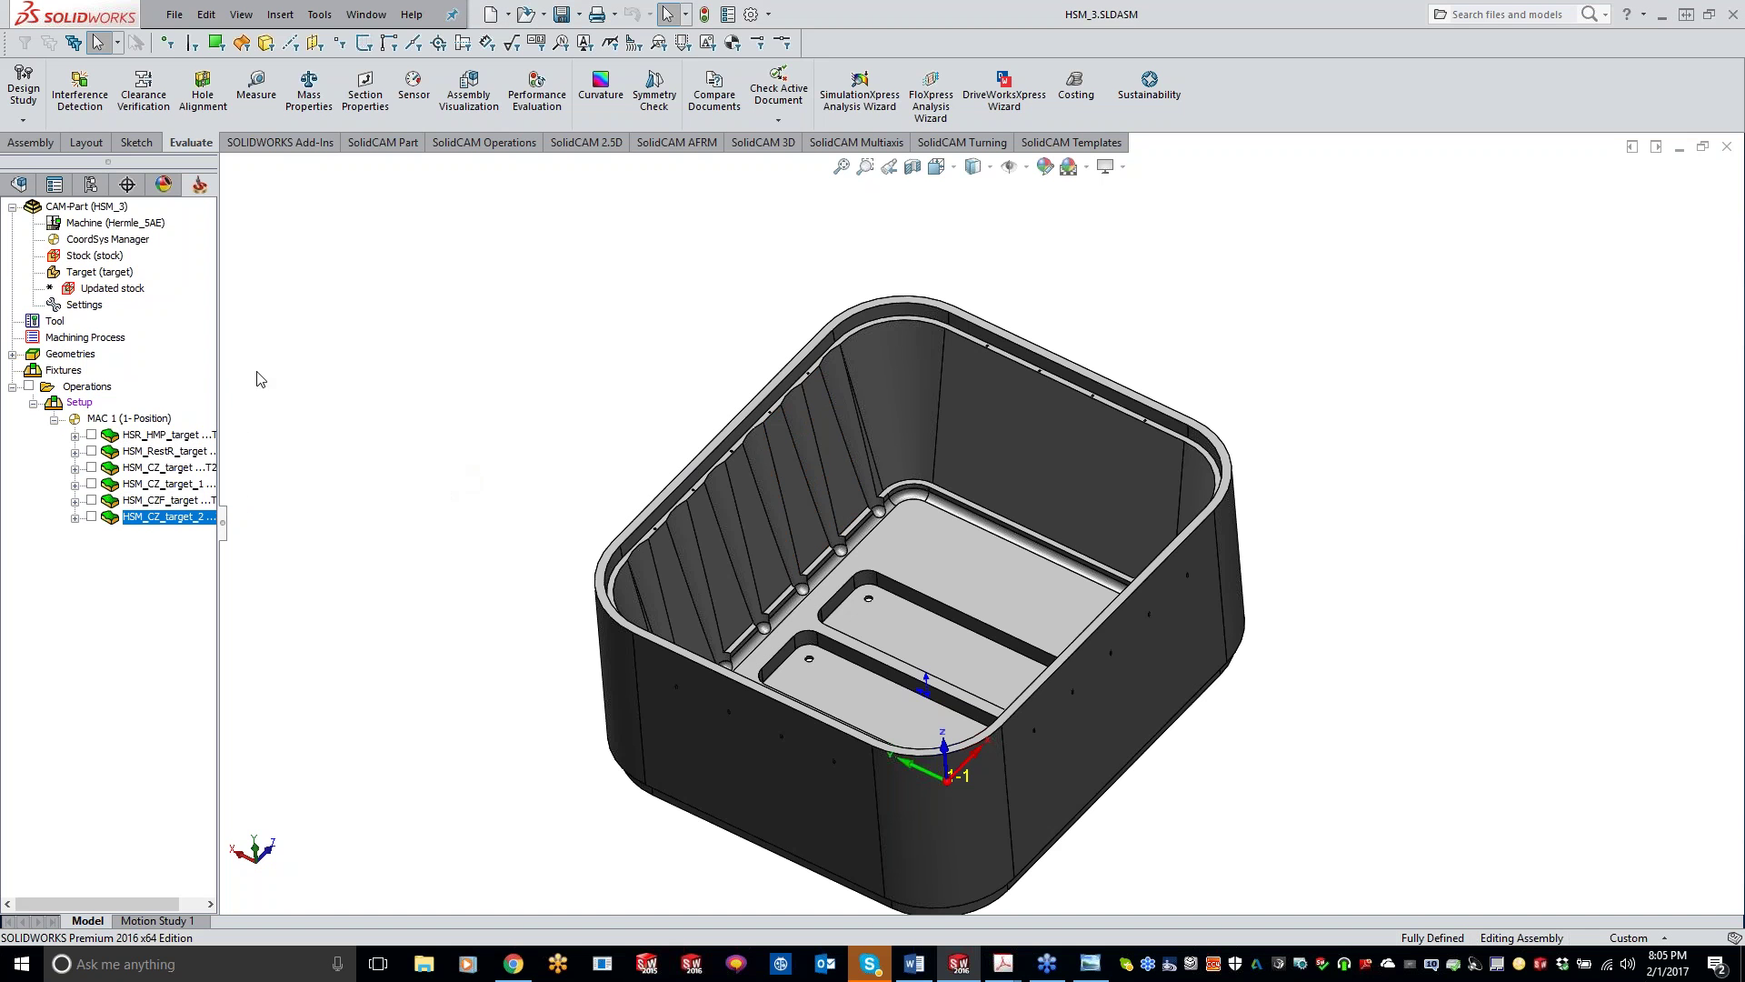
# - Widen the CAM tree to show full operation names and view the part from top and isometric
pyautogui.moveTo(220, 380); pyautogui.dragTo(335, 383)
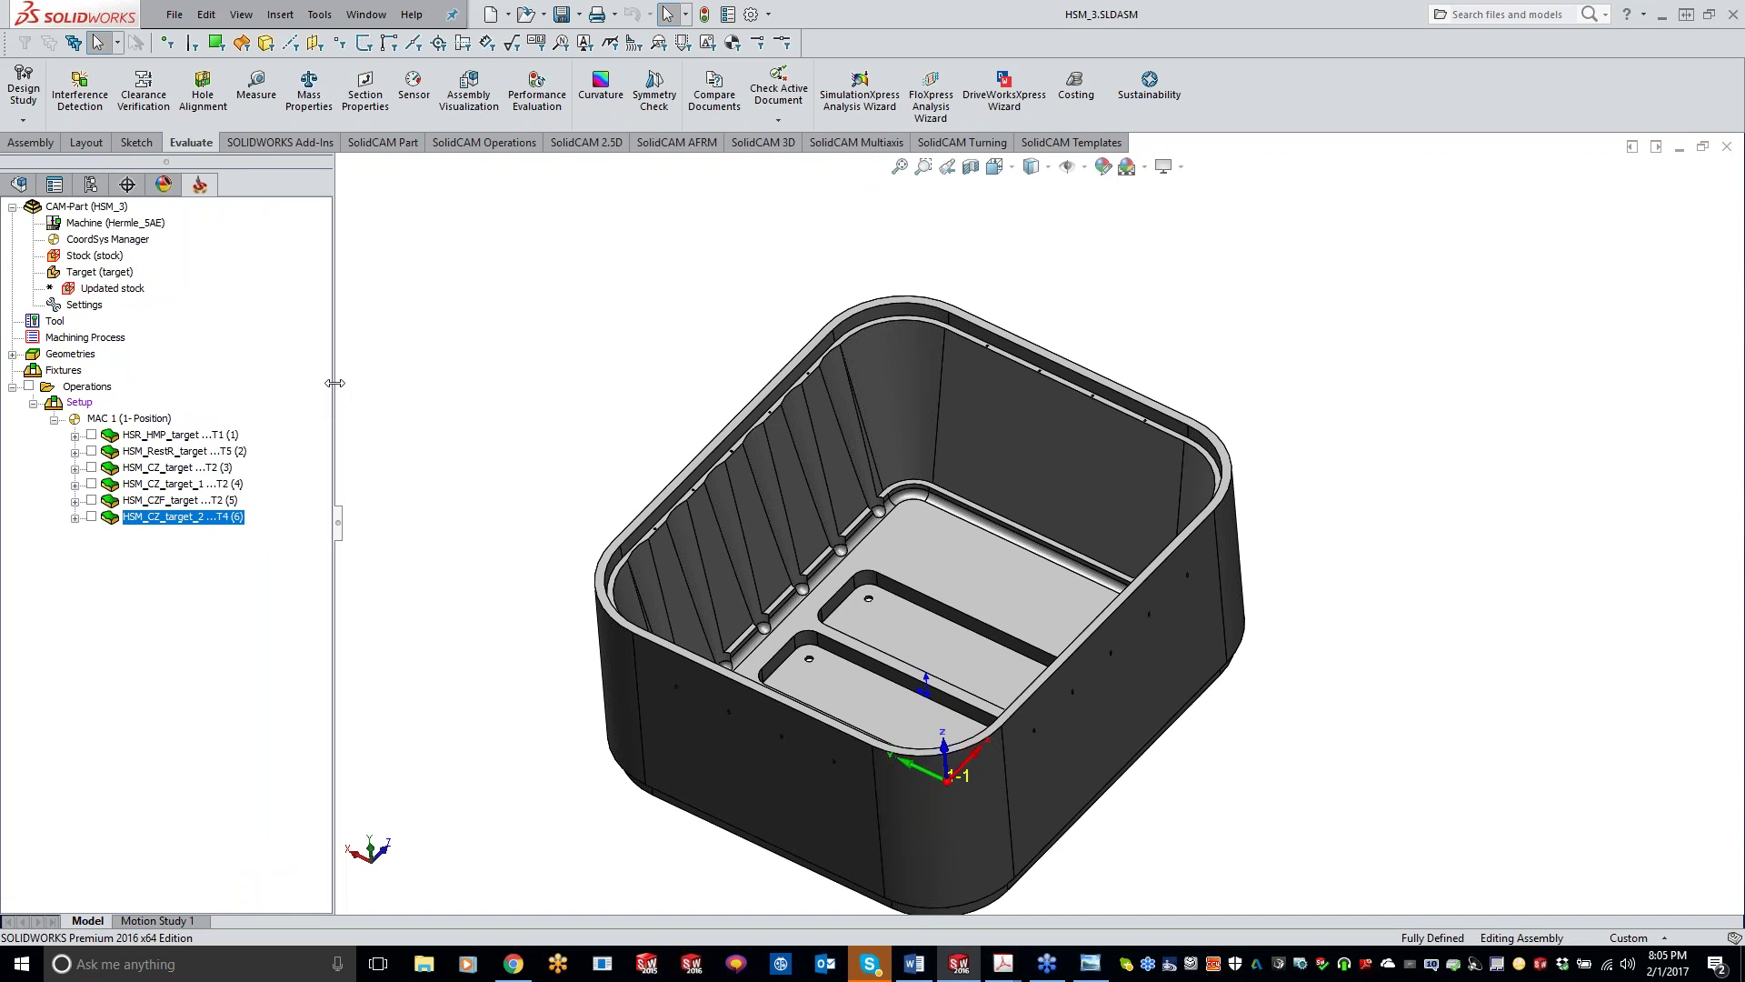
pyautogui.moveTo(975, 544); pyautogui.dragTo(838, 523, button='middle')
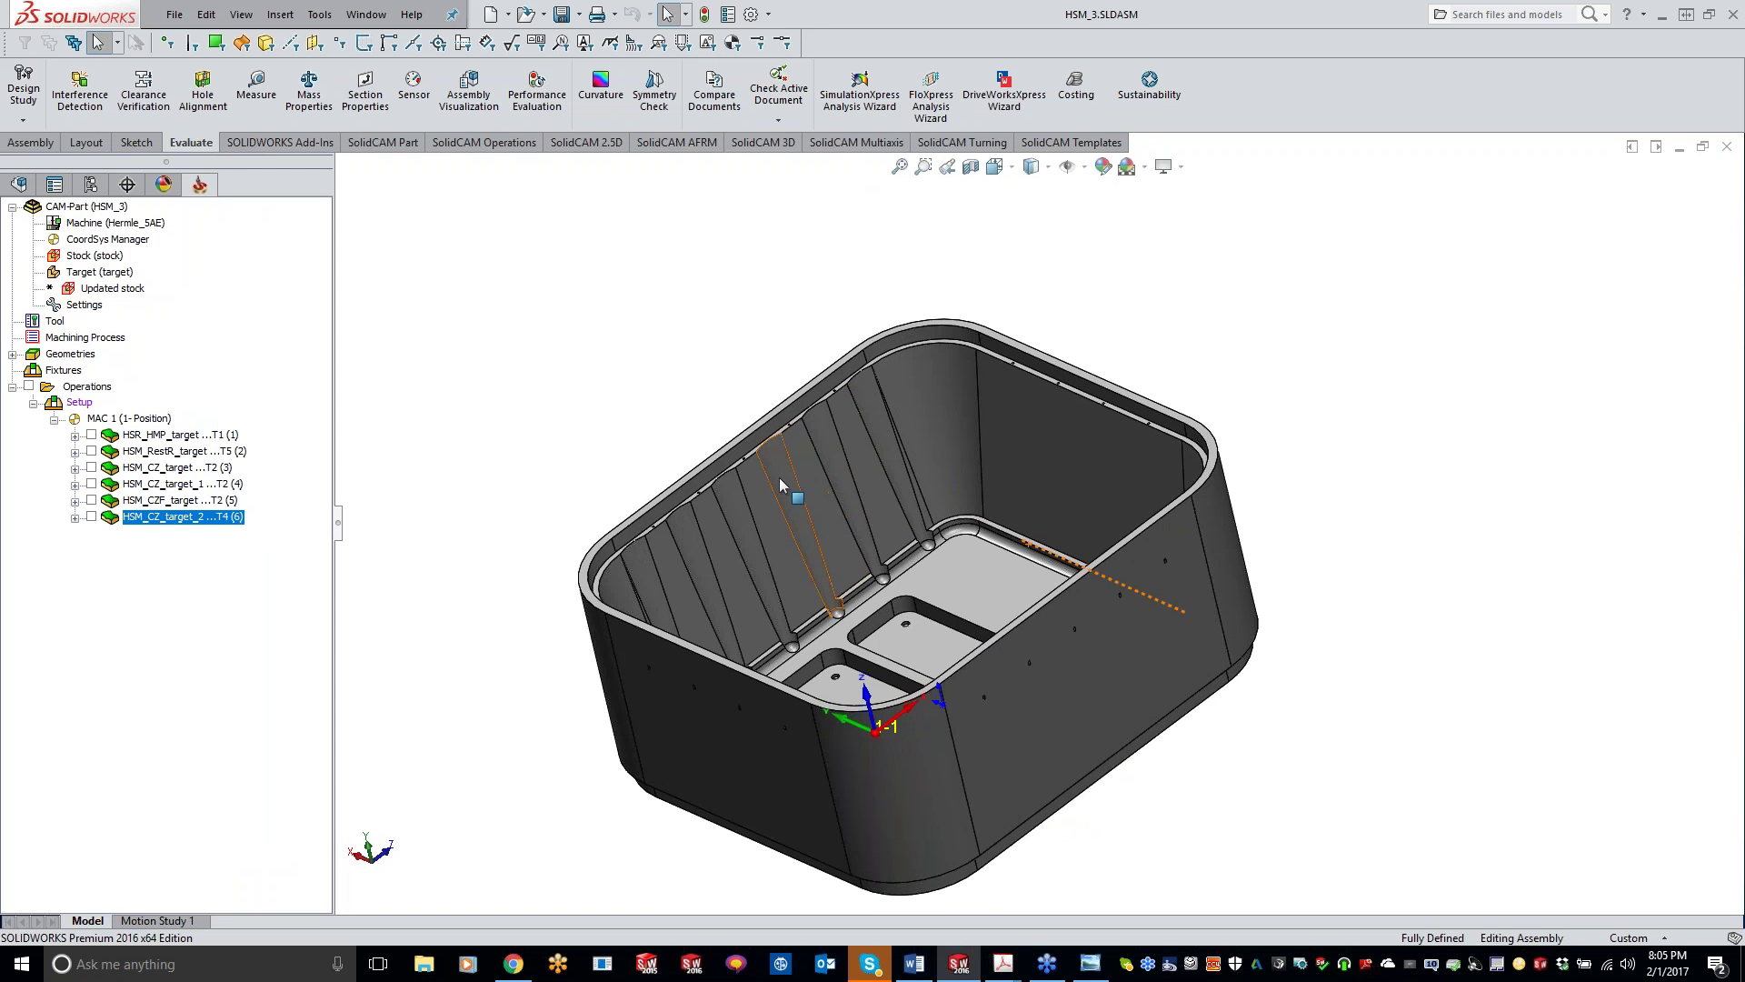
pyautogui.hotkey('ctrl', '8')
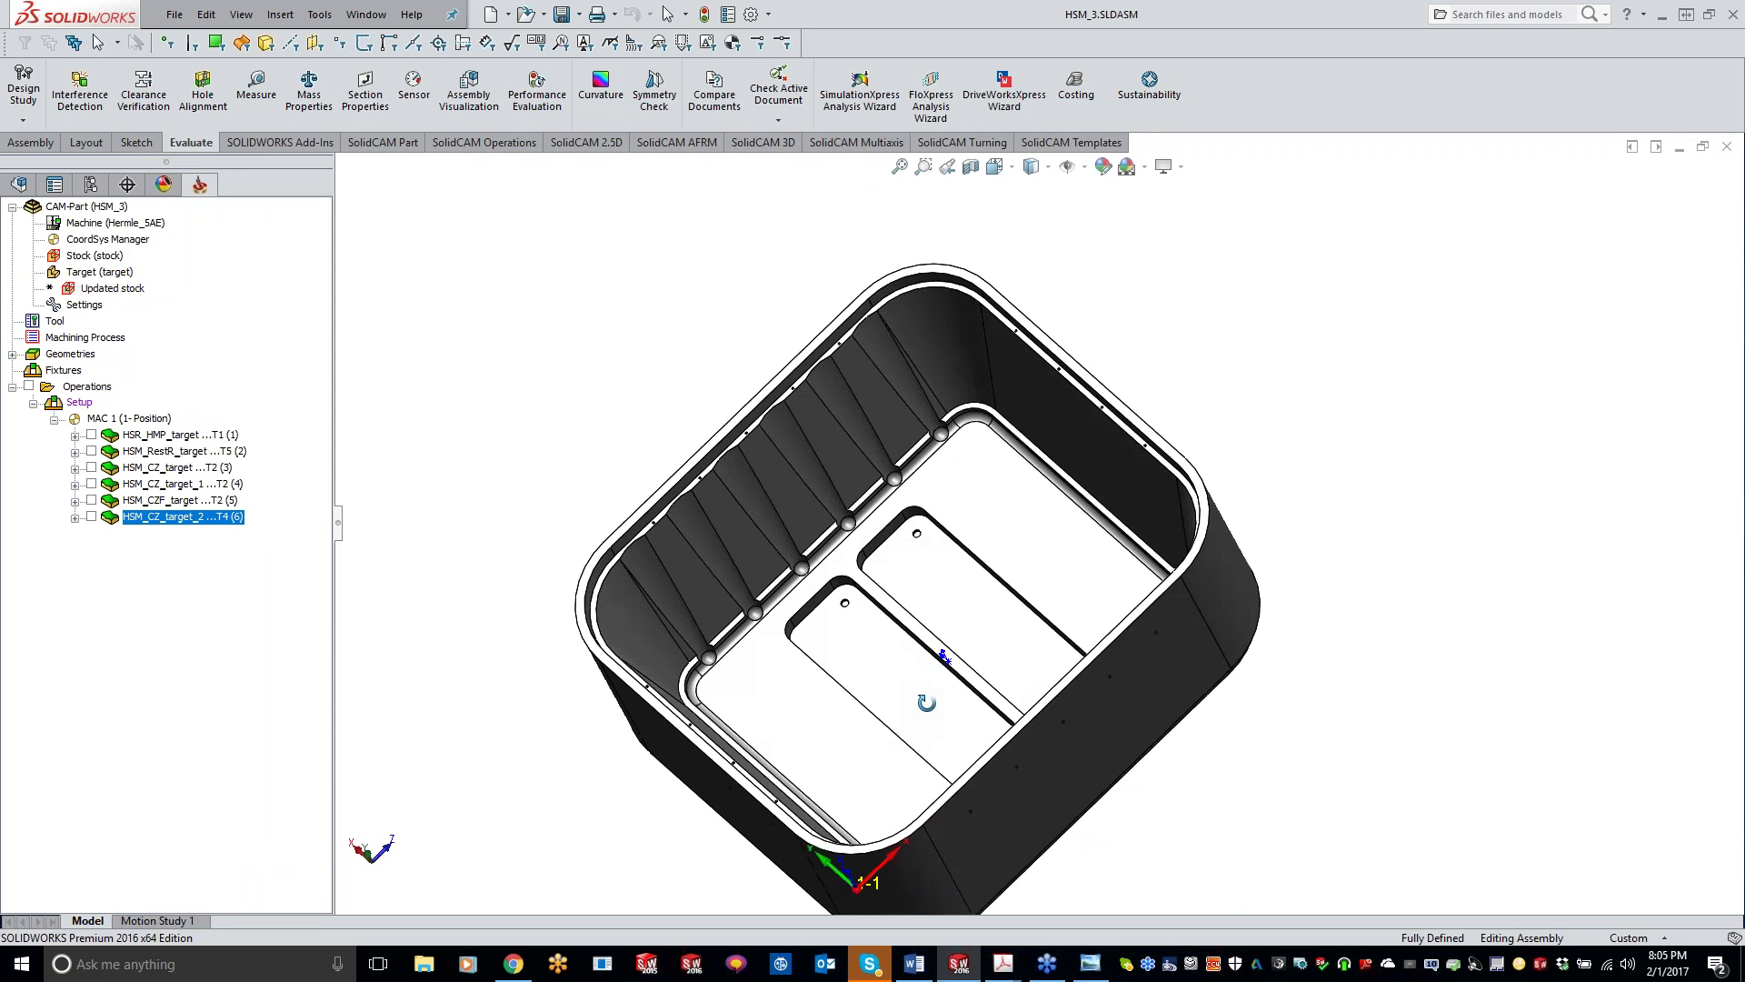
pyautogui.hotkey('ctrl', '7')
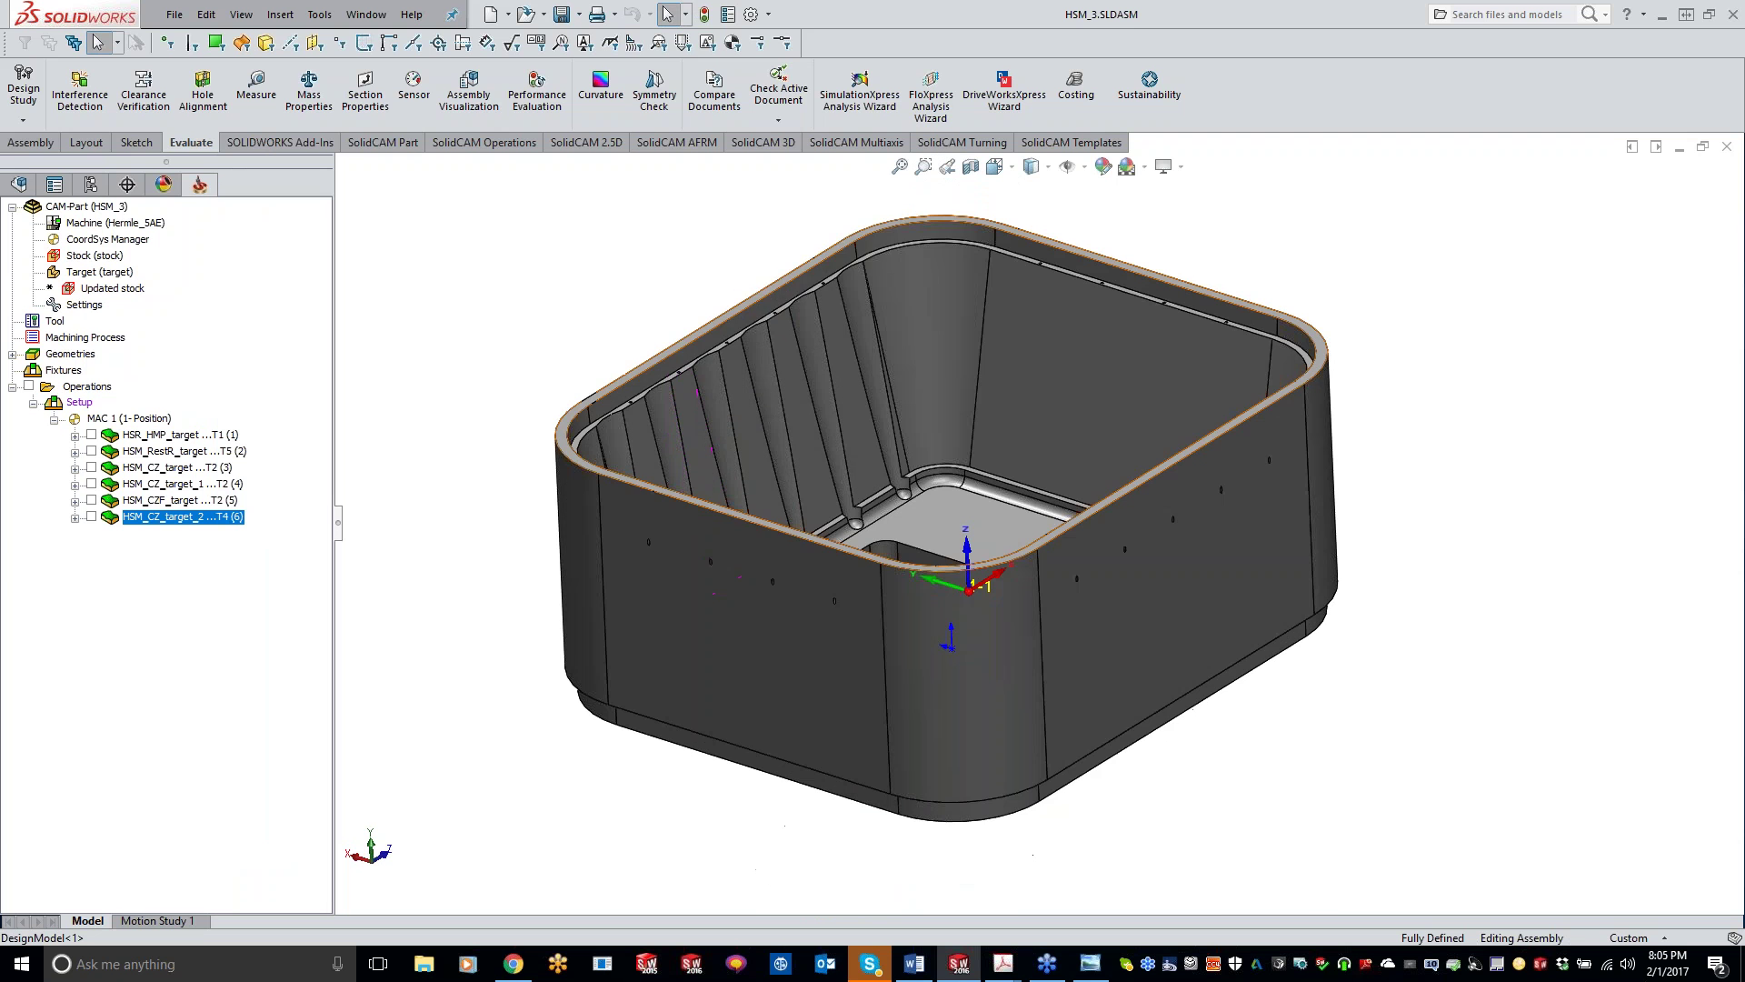
# - Select the box's top rim face and tilt the part to inspect its top, front and holed wall
pyautogui.click(705, 340)
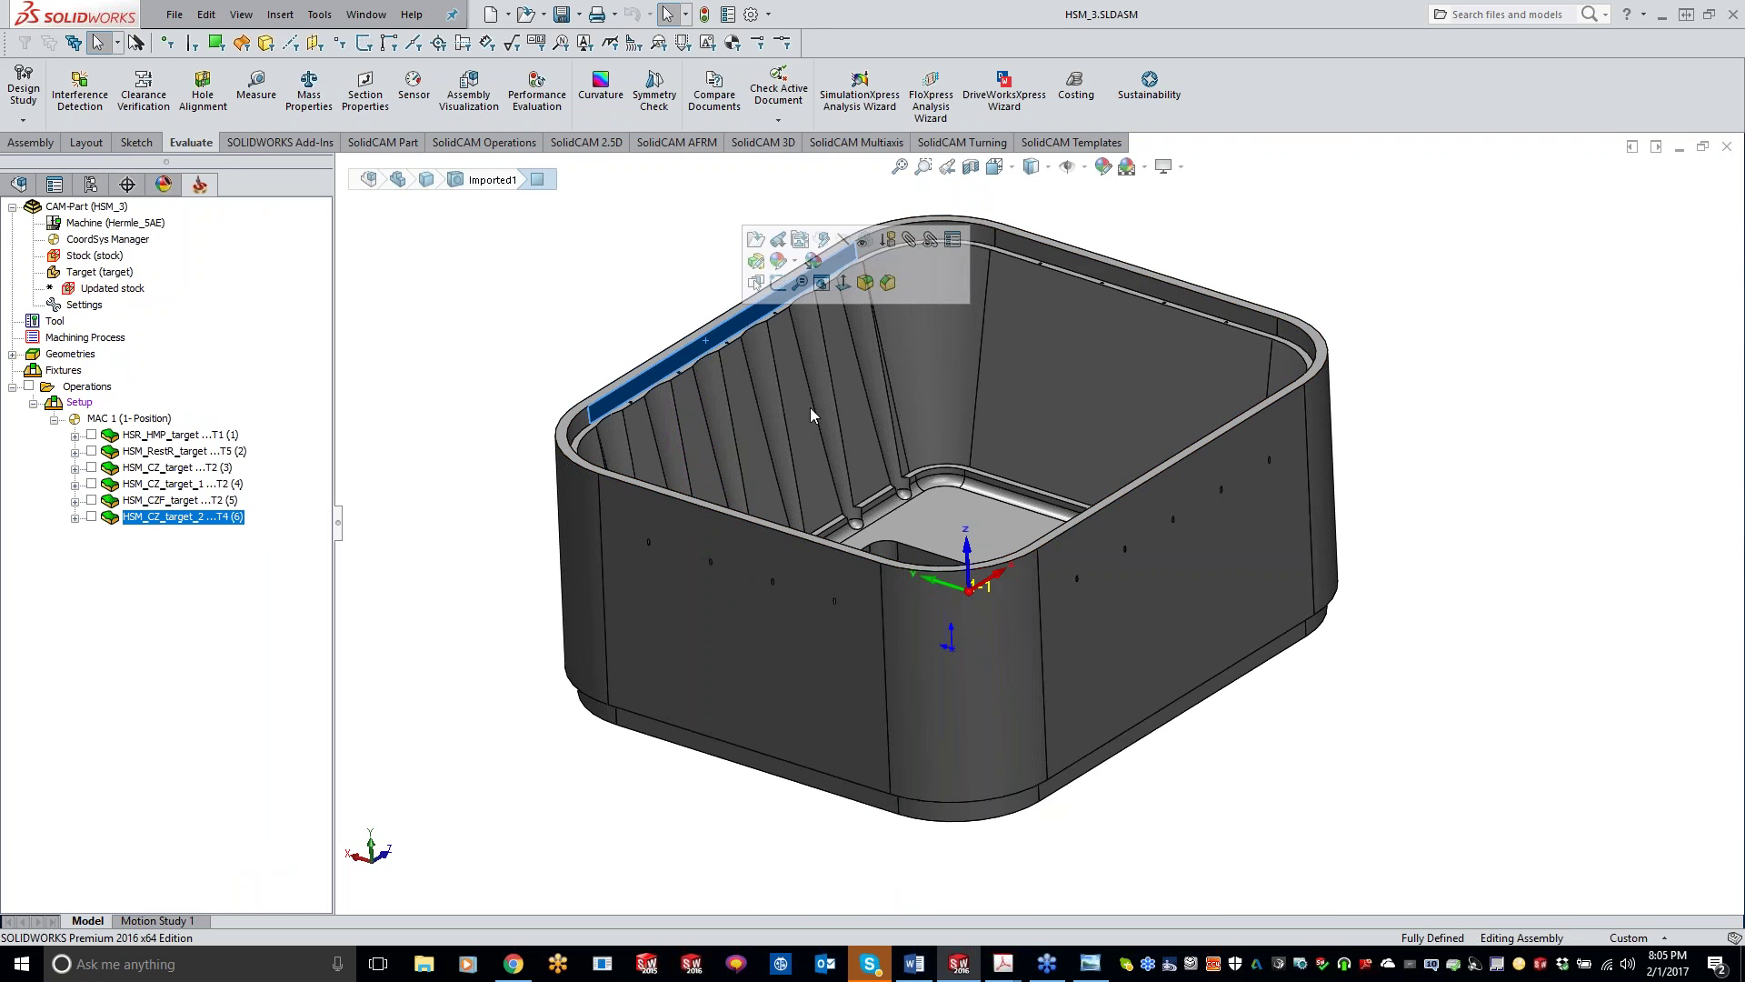
pyautogui.press('Down')
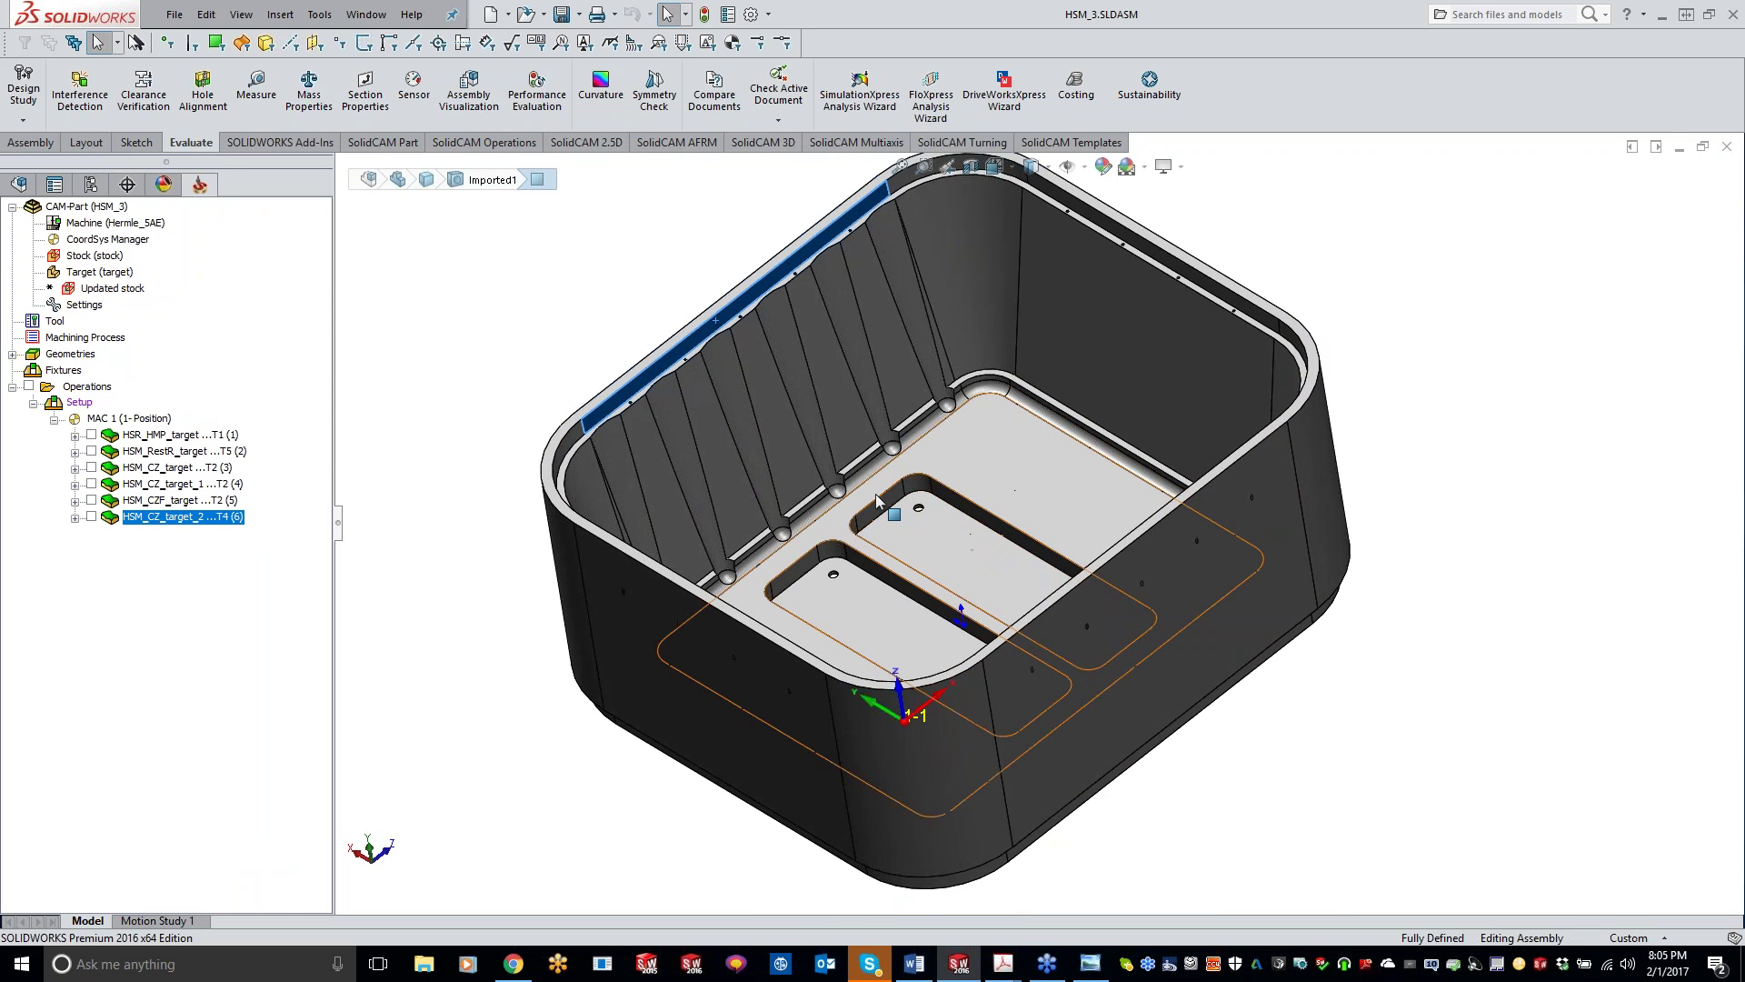
pyautogui.press('Up')
pyautogui.press('Up')
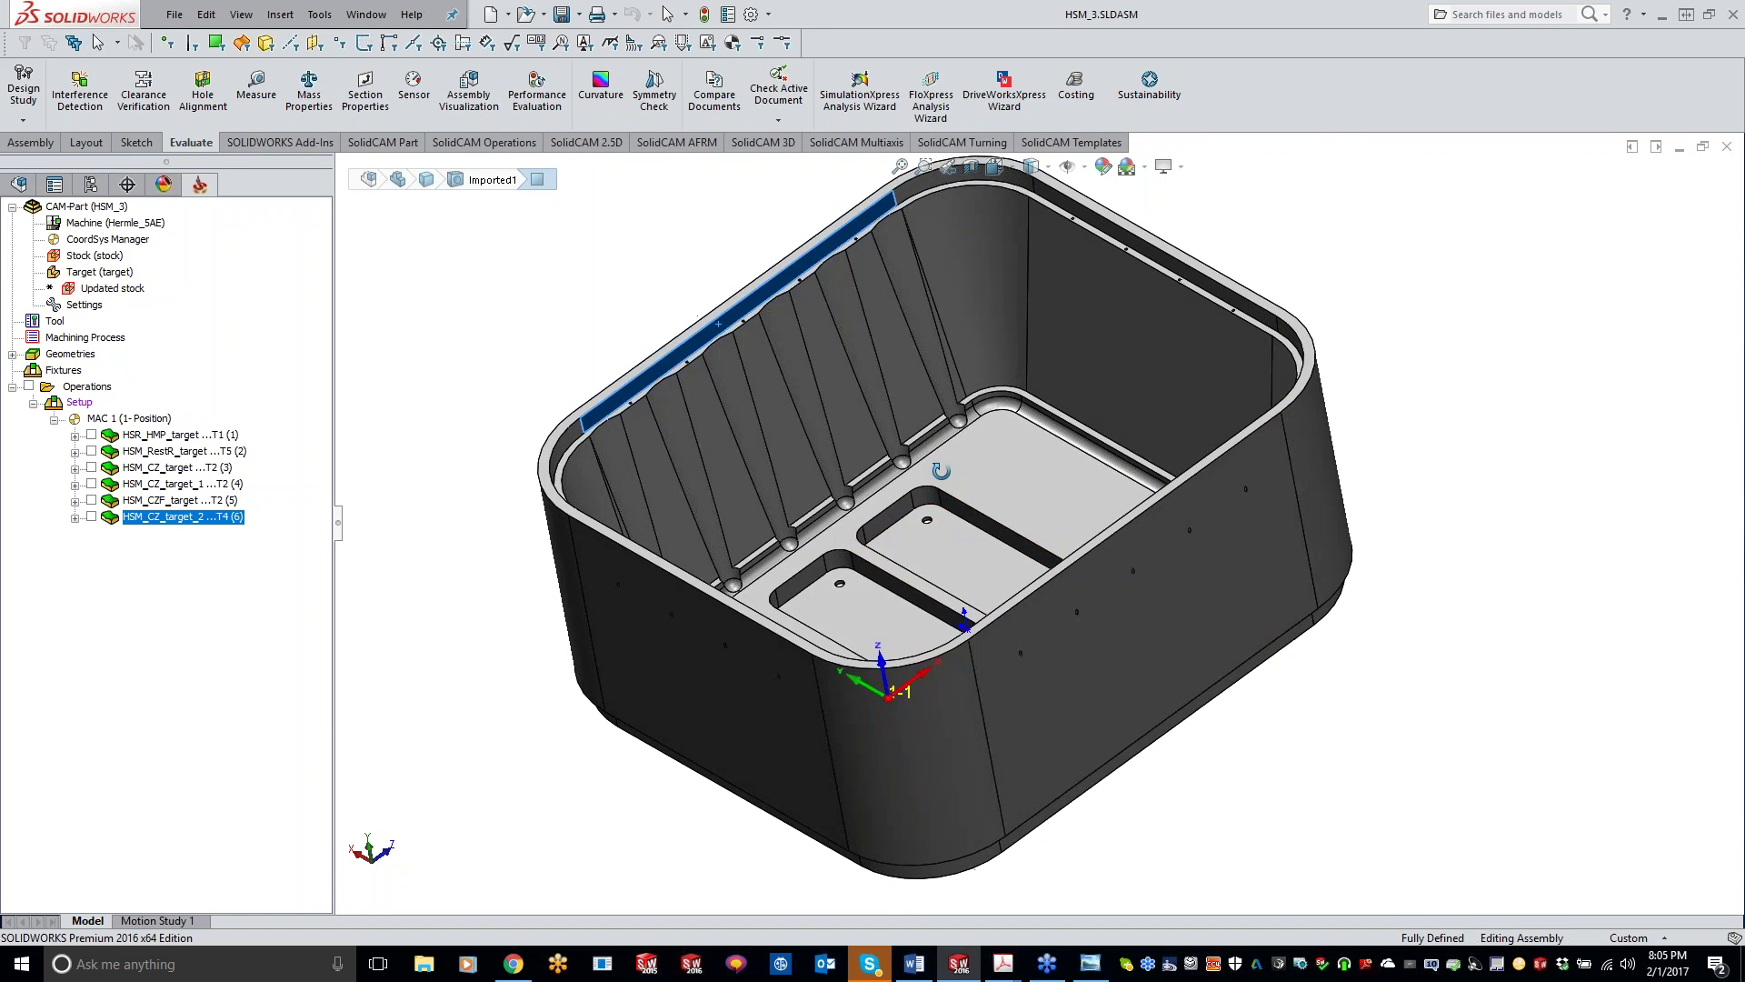
pyautogui.press('Left')
pyautogui.press('Left')
pyautogui.press('Left')
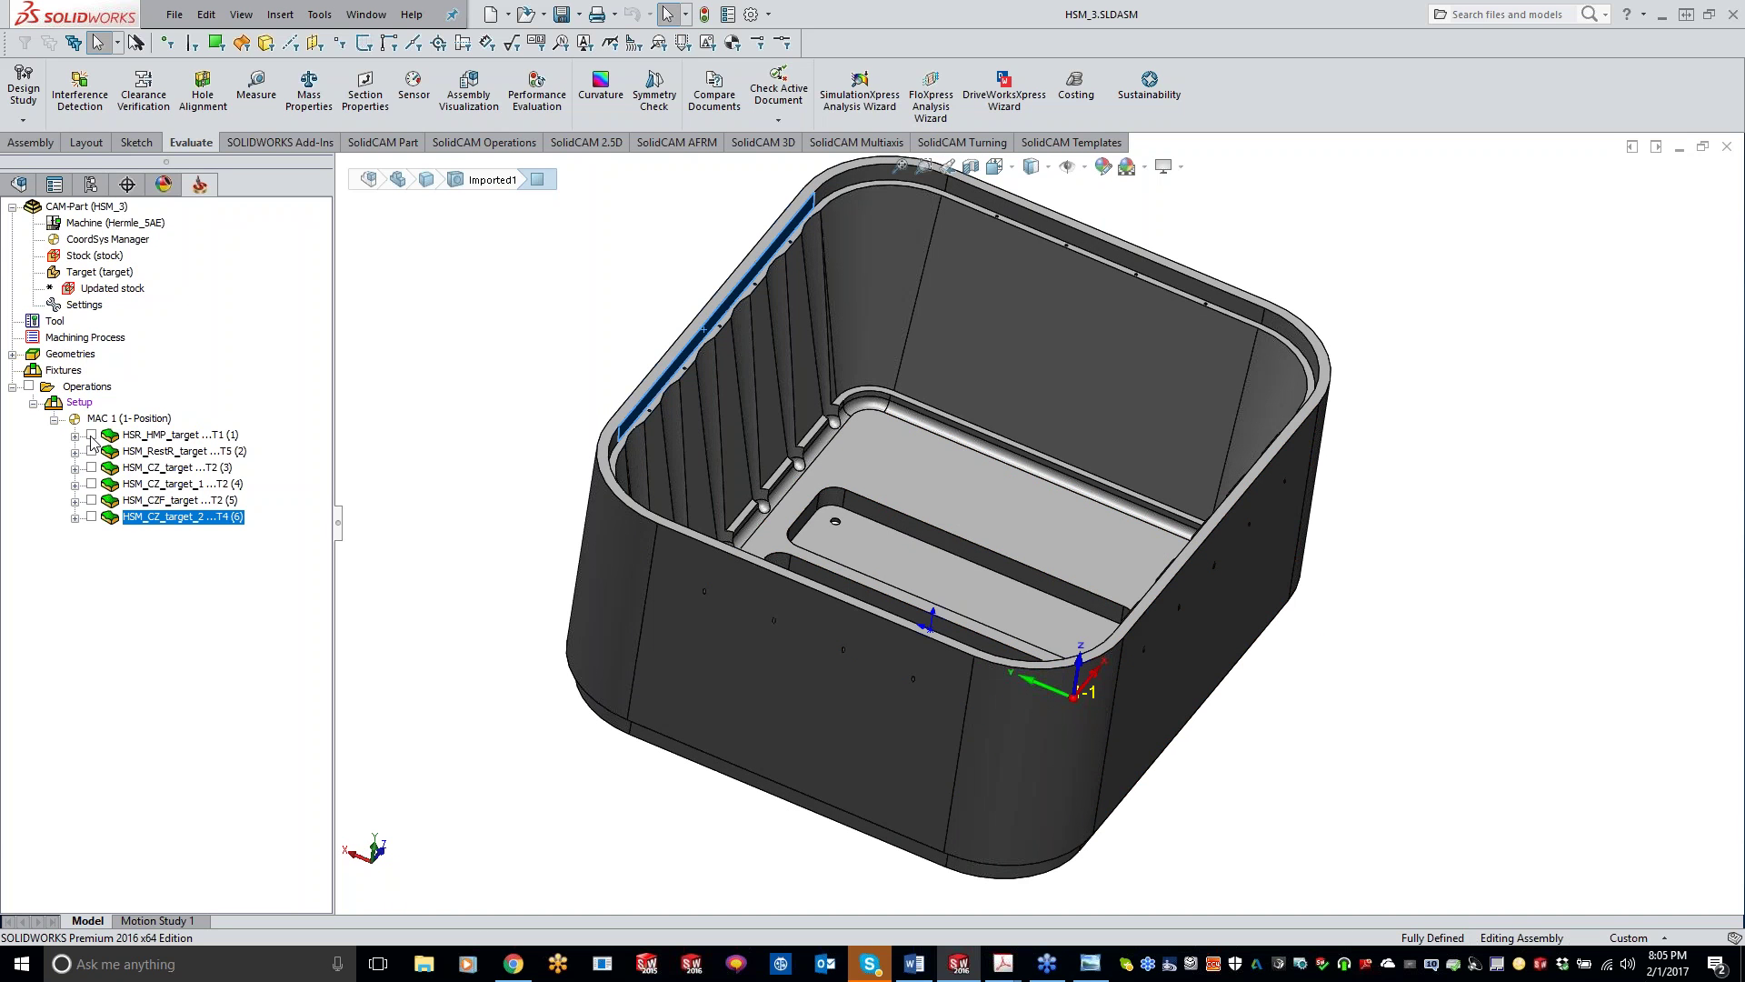
# - Review HSM_CZ_target's Geometry page, then open the Target (target) definition holding Solid 1
pyautogui.doubleClick(173, 467)
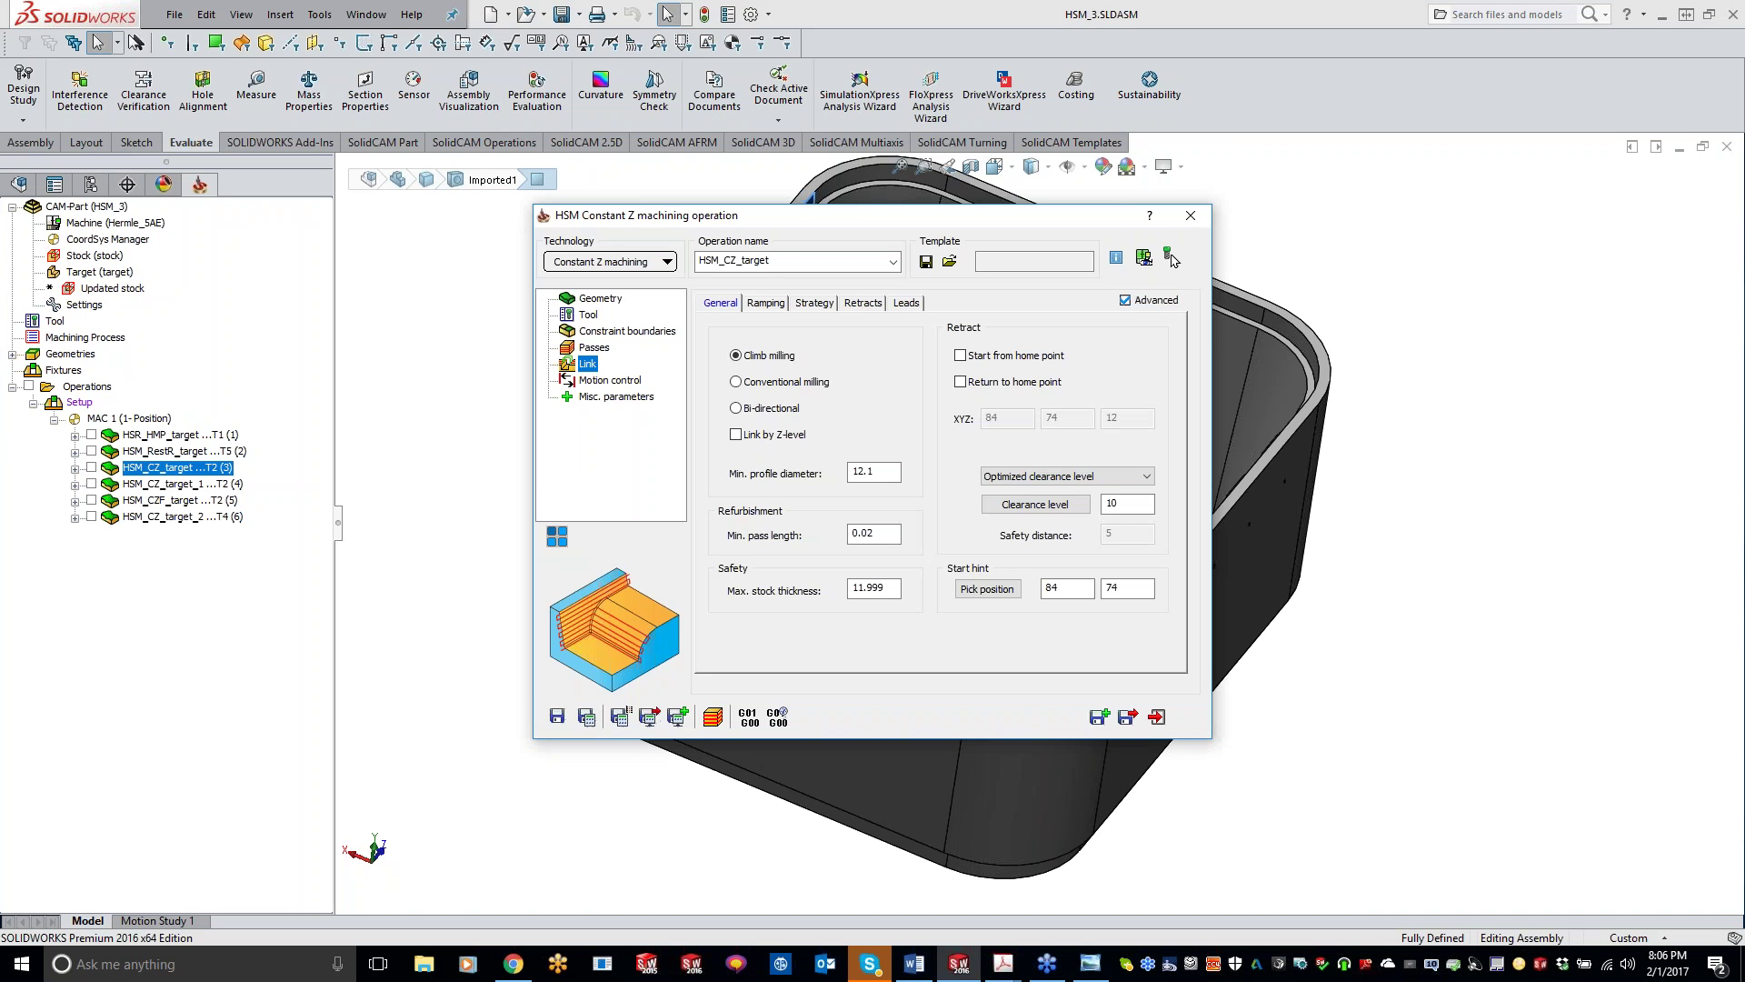
pyautogui.click(601, 298)
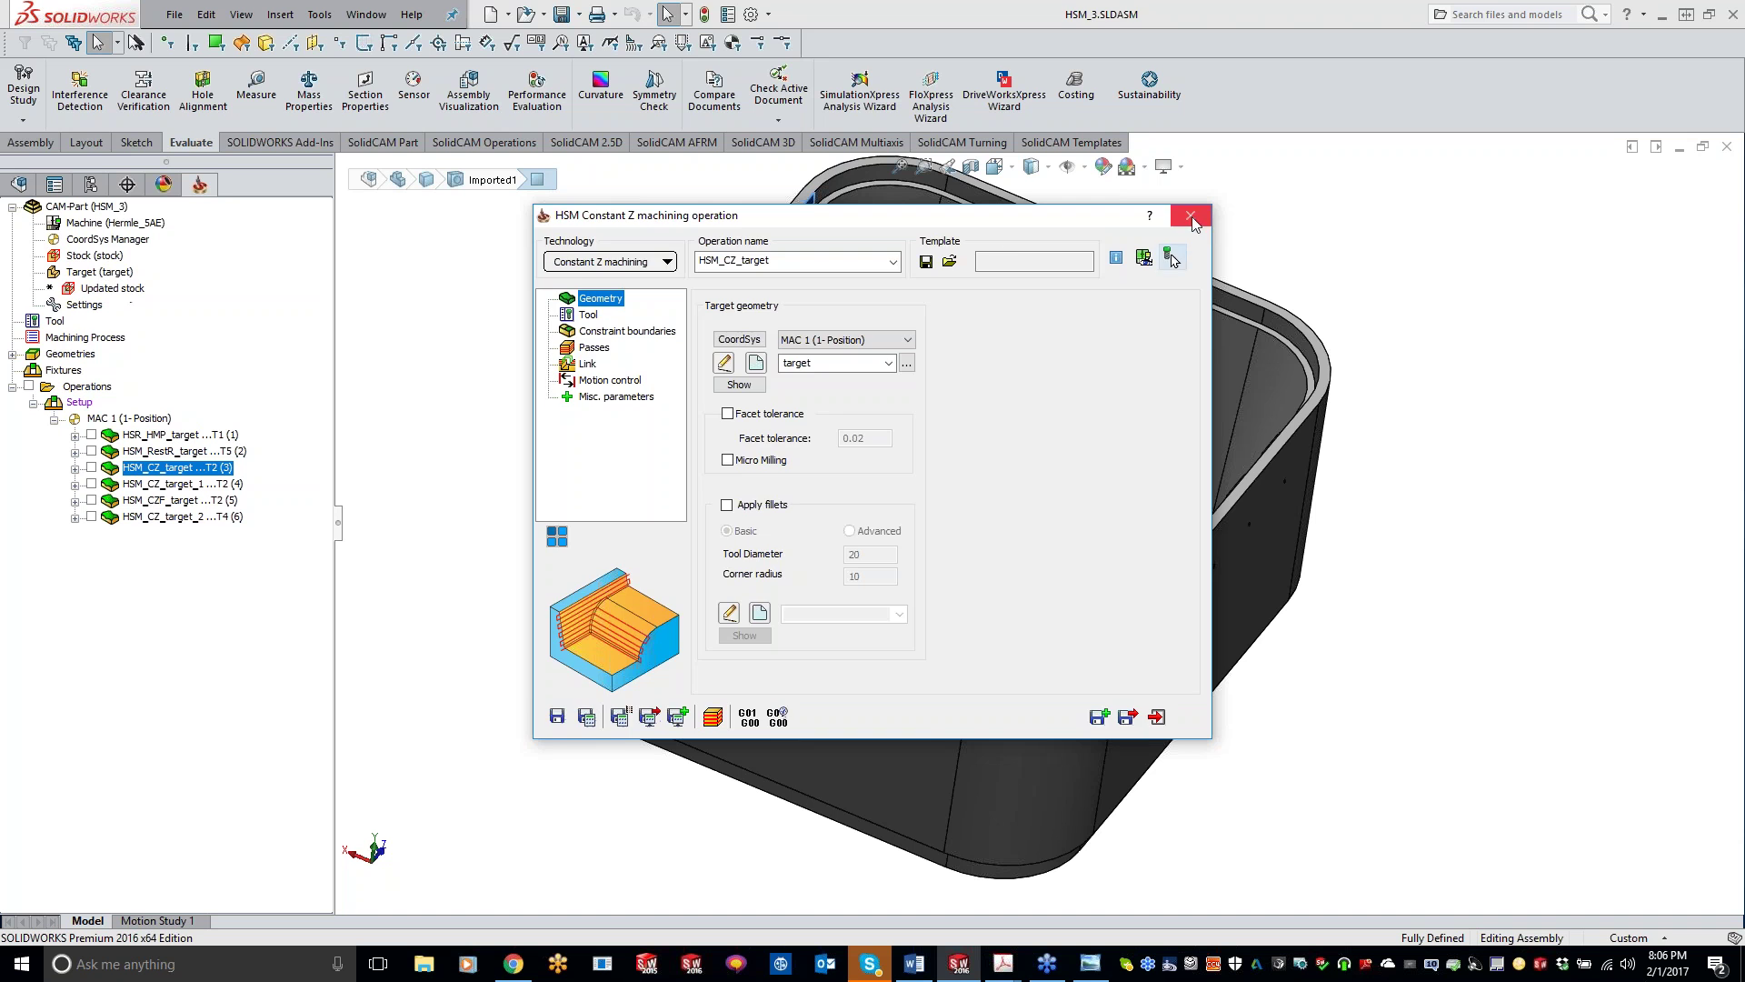
pyautogui.click(1169, 258)
pyautogui.doubleClick(111, 273)
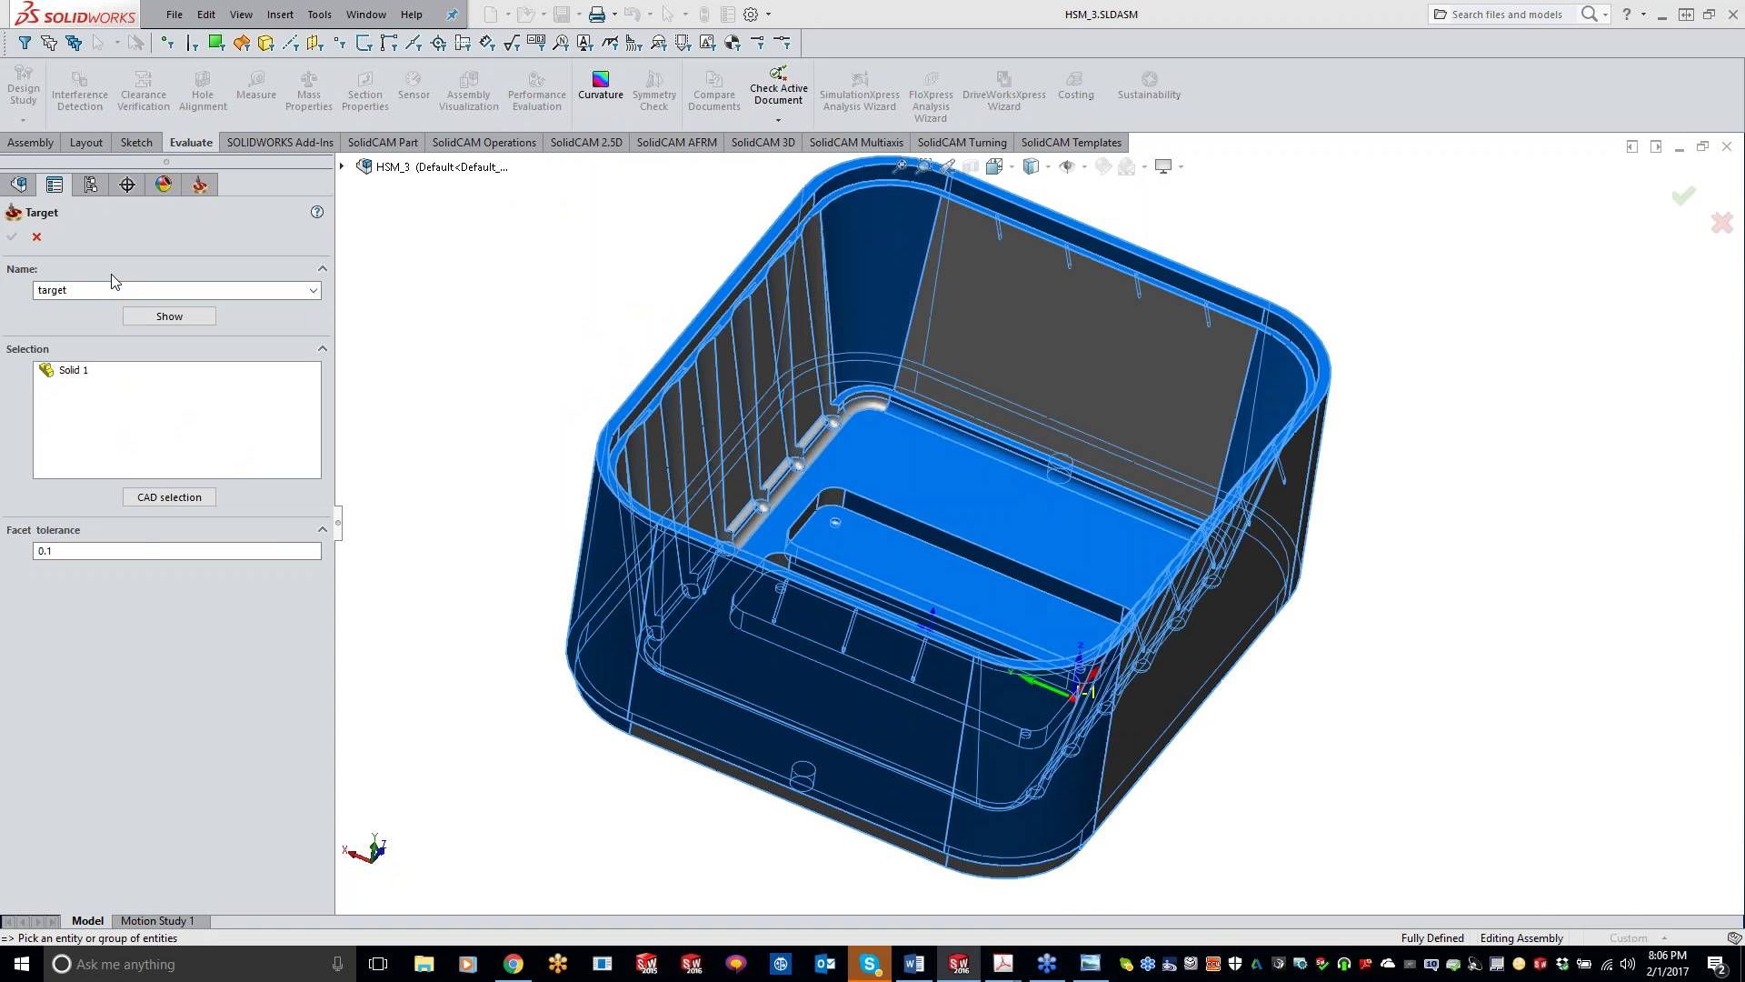
# - Confirm the 'target' definition with Solid 1 at facet tolerance 0.1
pyautogui.click(143, 551)
pyautogui.click(12, 236)
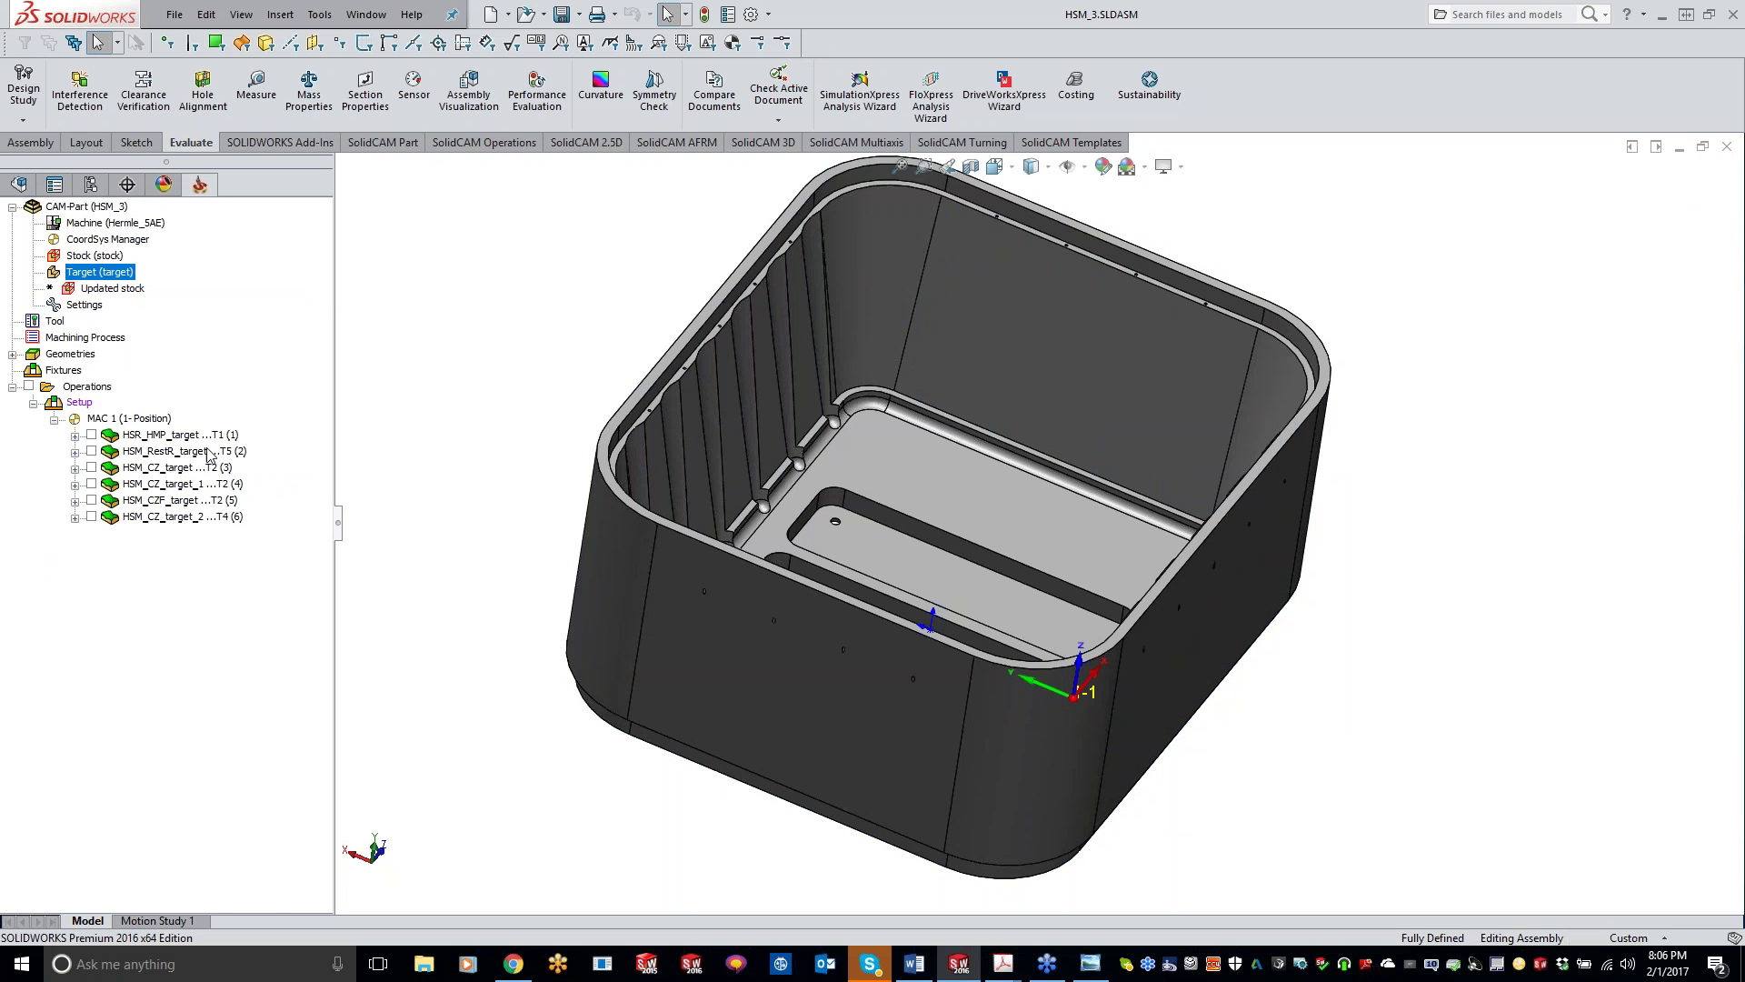
pyautogui.click(177, 468)
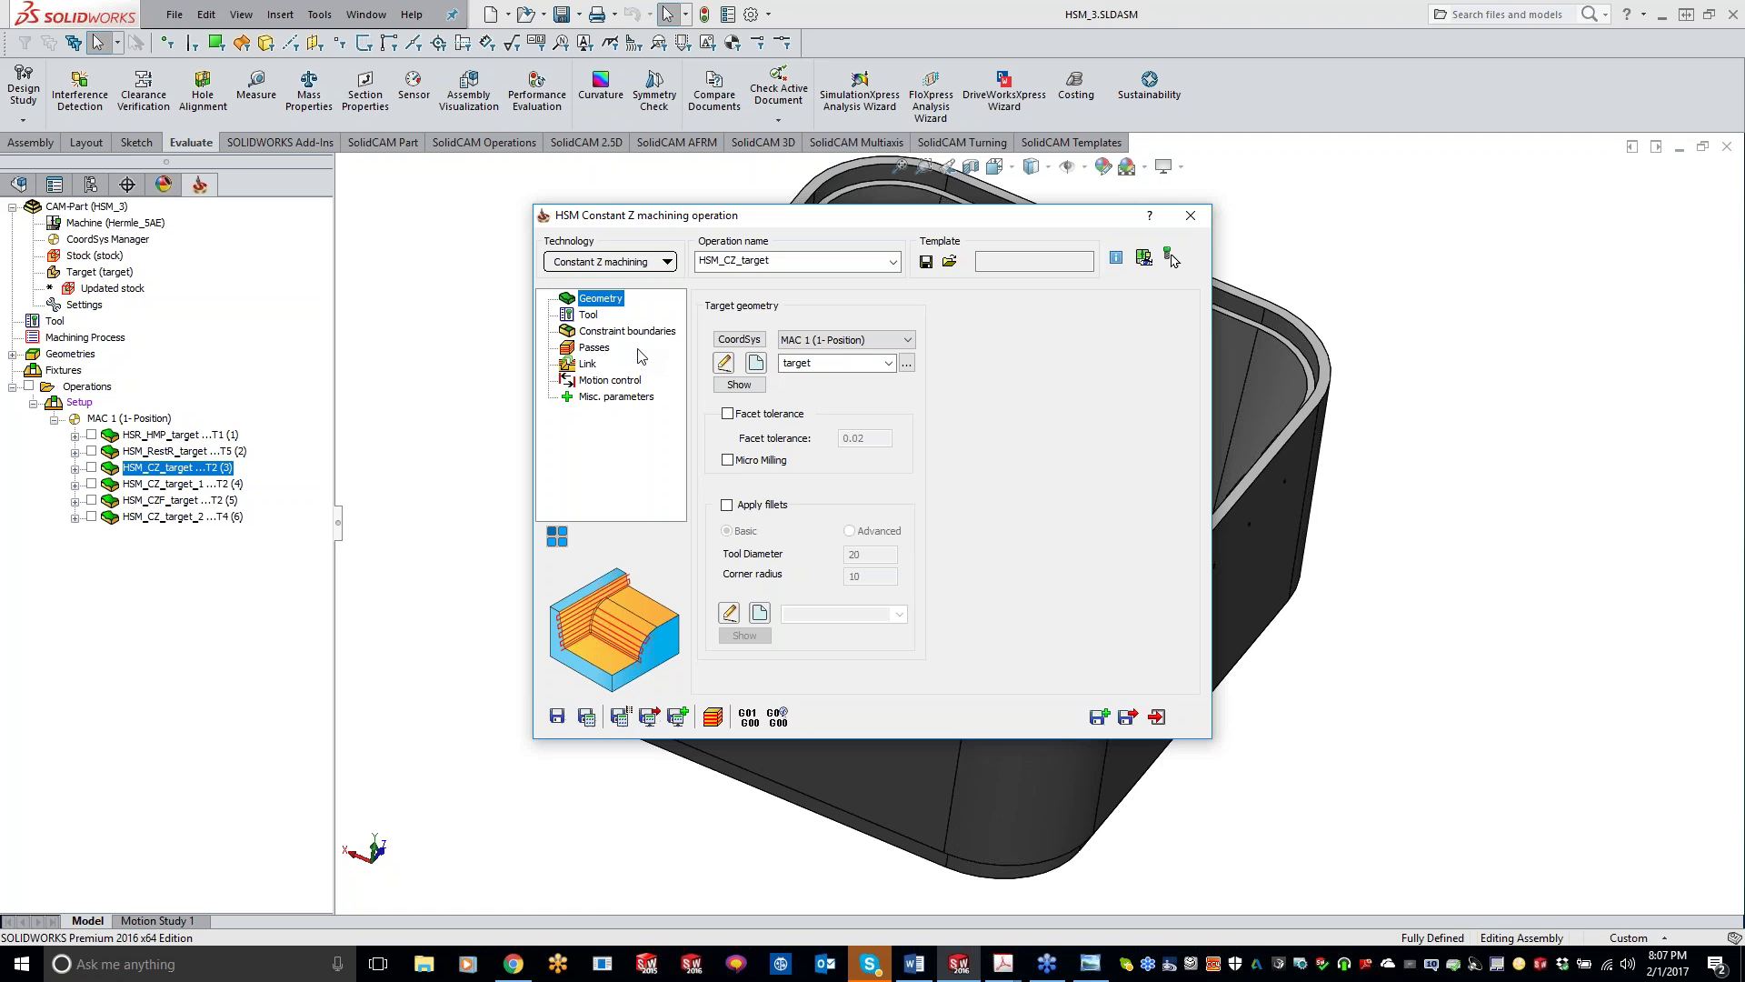
pyautogui.click(728, 415)
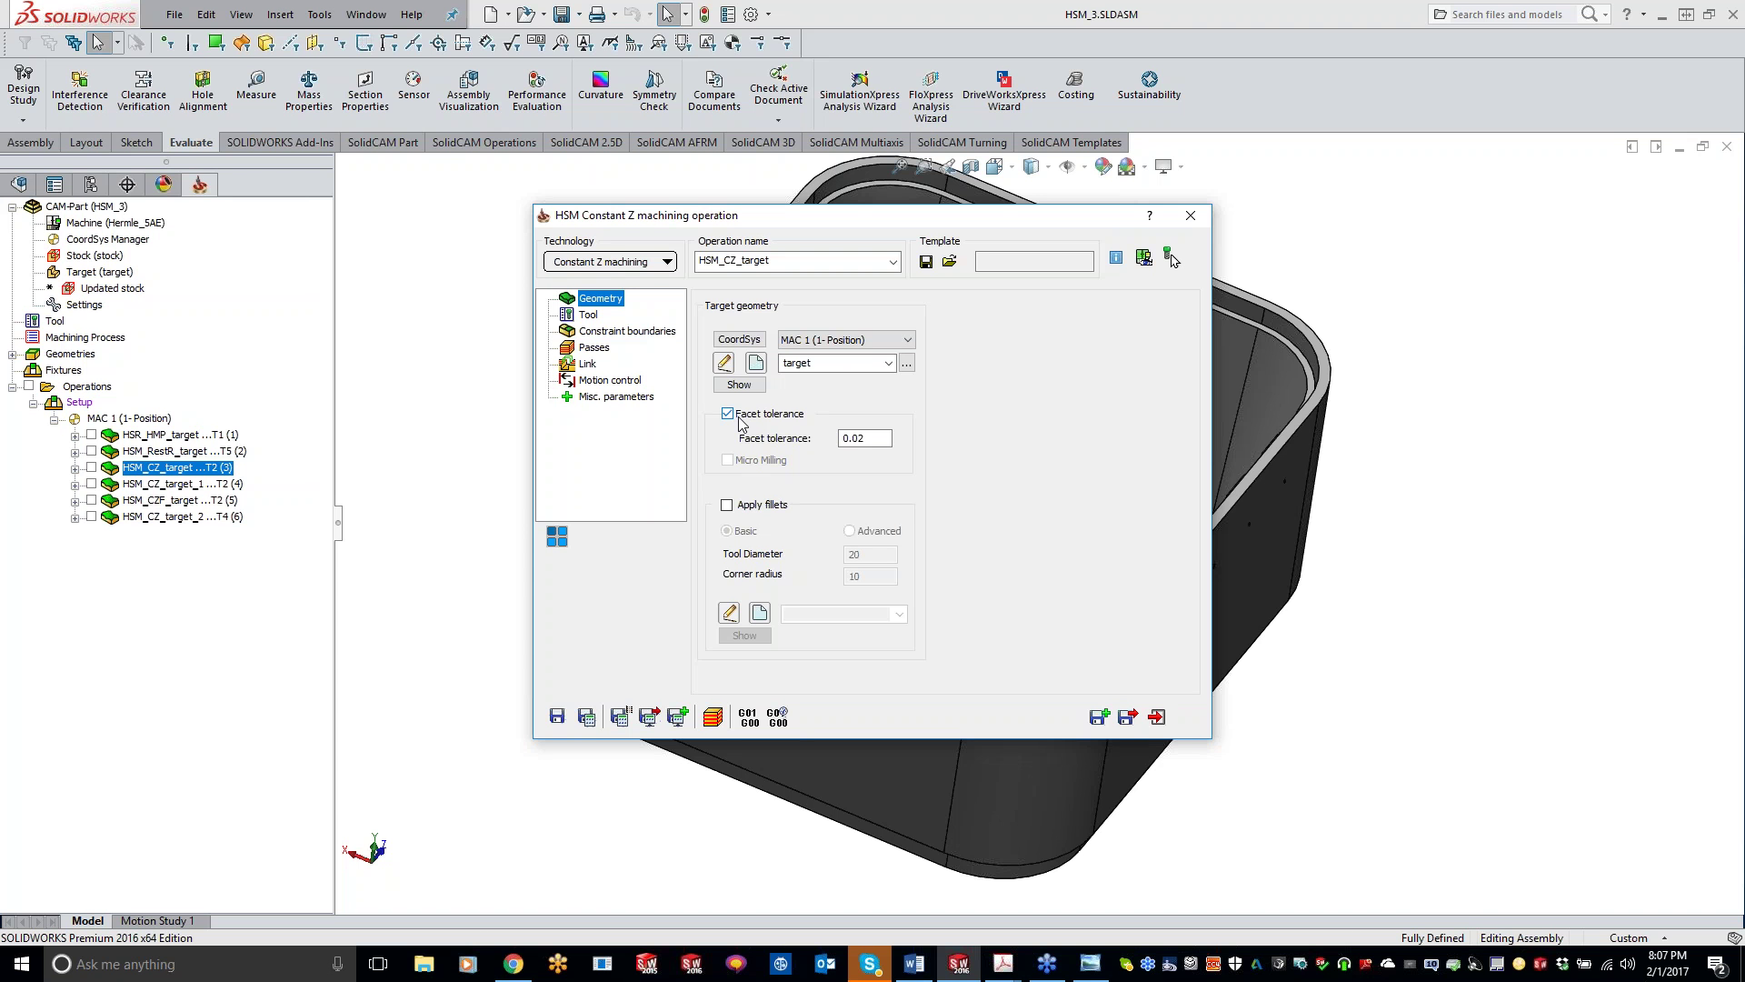
pyautogui.click(868, 438)
# - Compute .02/25.4 in Calculator, giving 7.874015748031496e-4 inches, then close it
pyautogui.click(1168, 258)
pyautogui.write('.0')
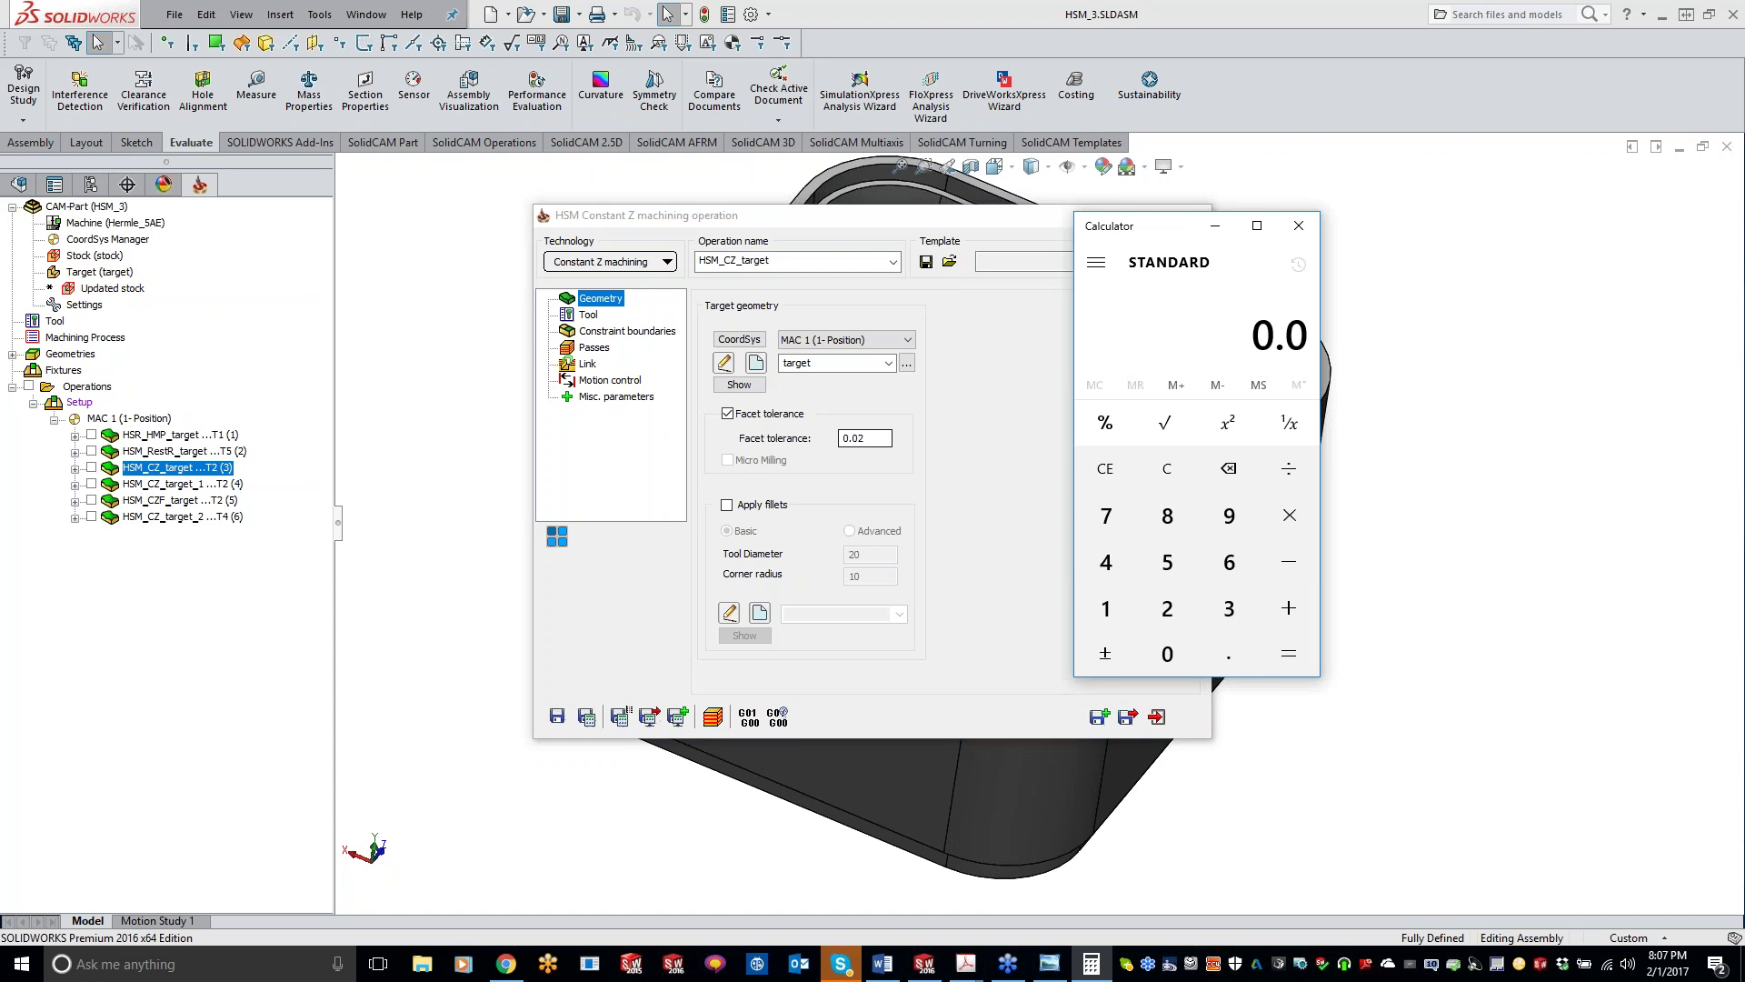
pyautogui.write('2')
pyautogui.write('/25.4')
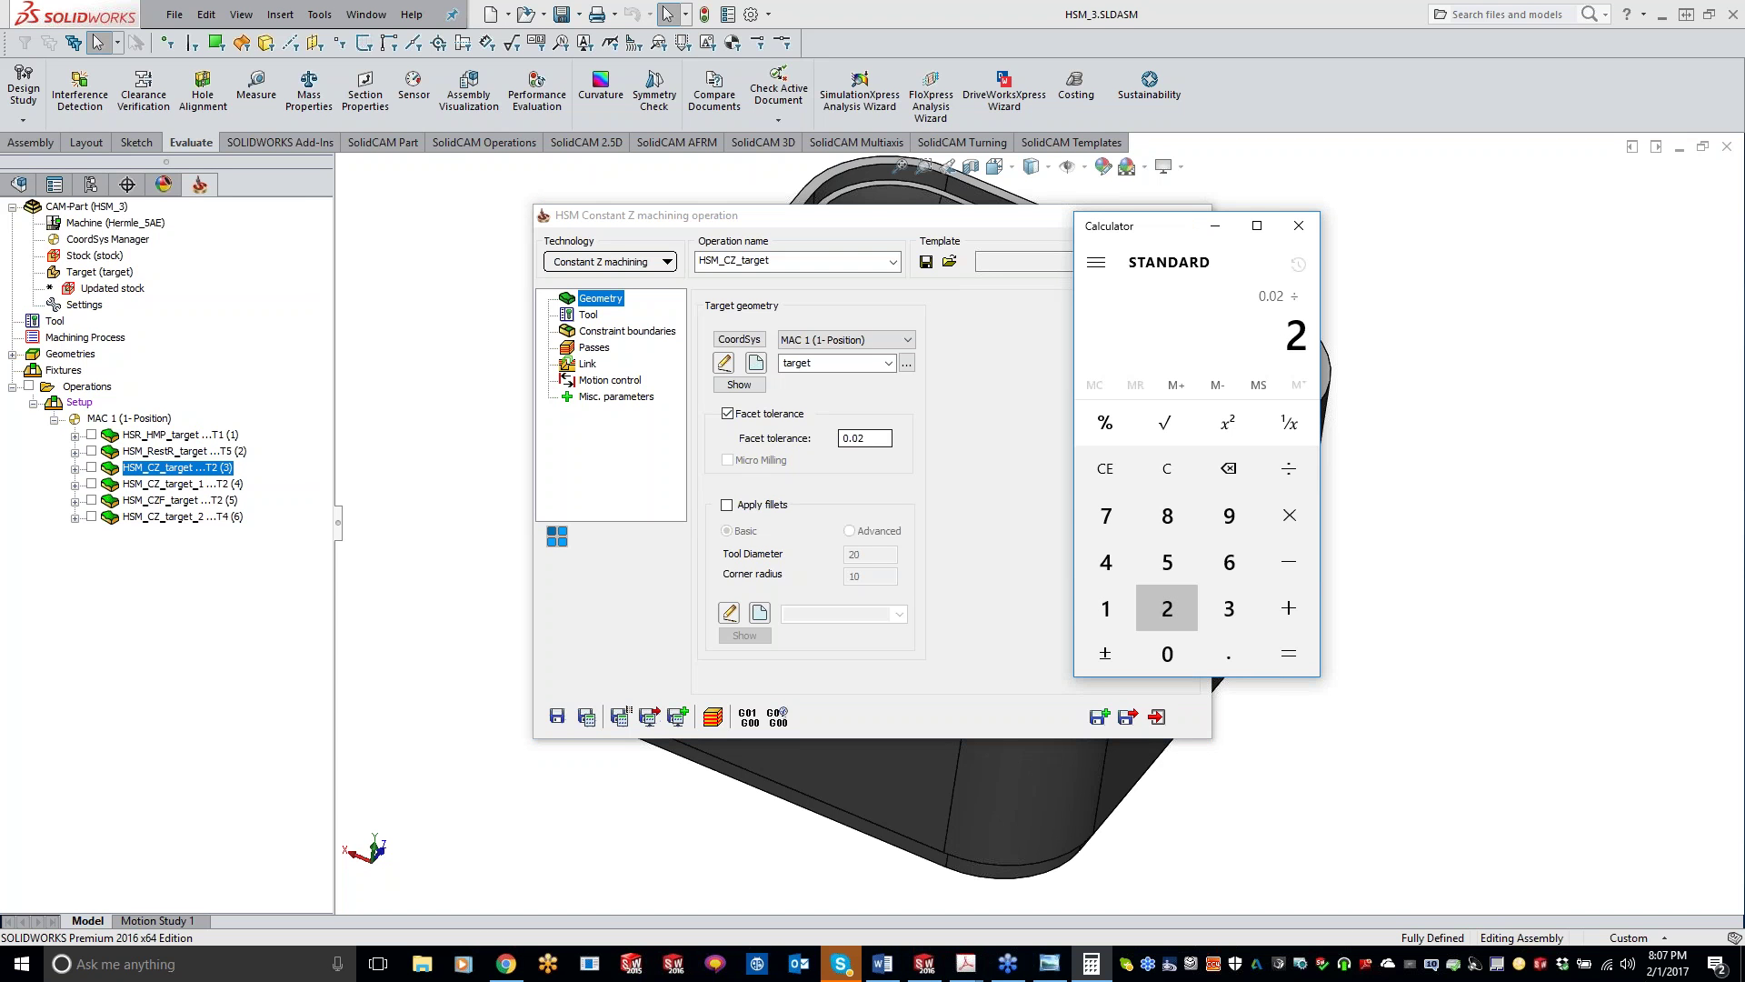
pyautogui.press('Return')
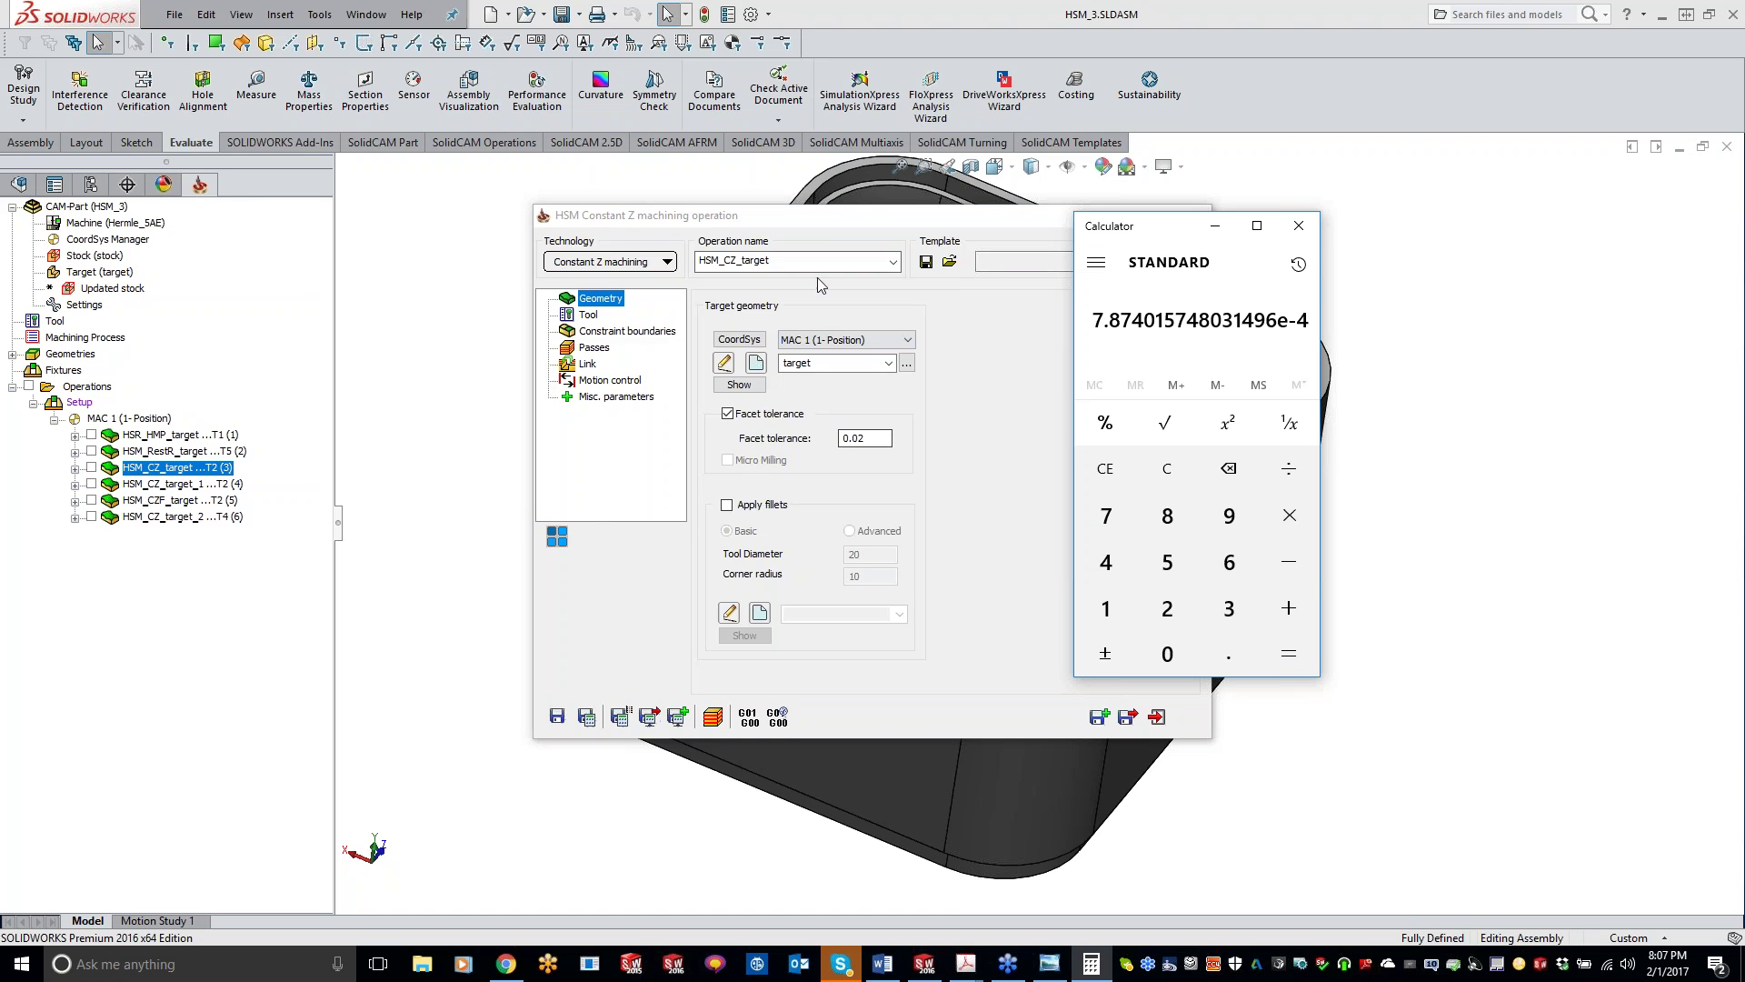
pyautogui.click(1299, 225)
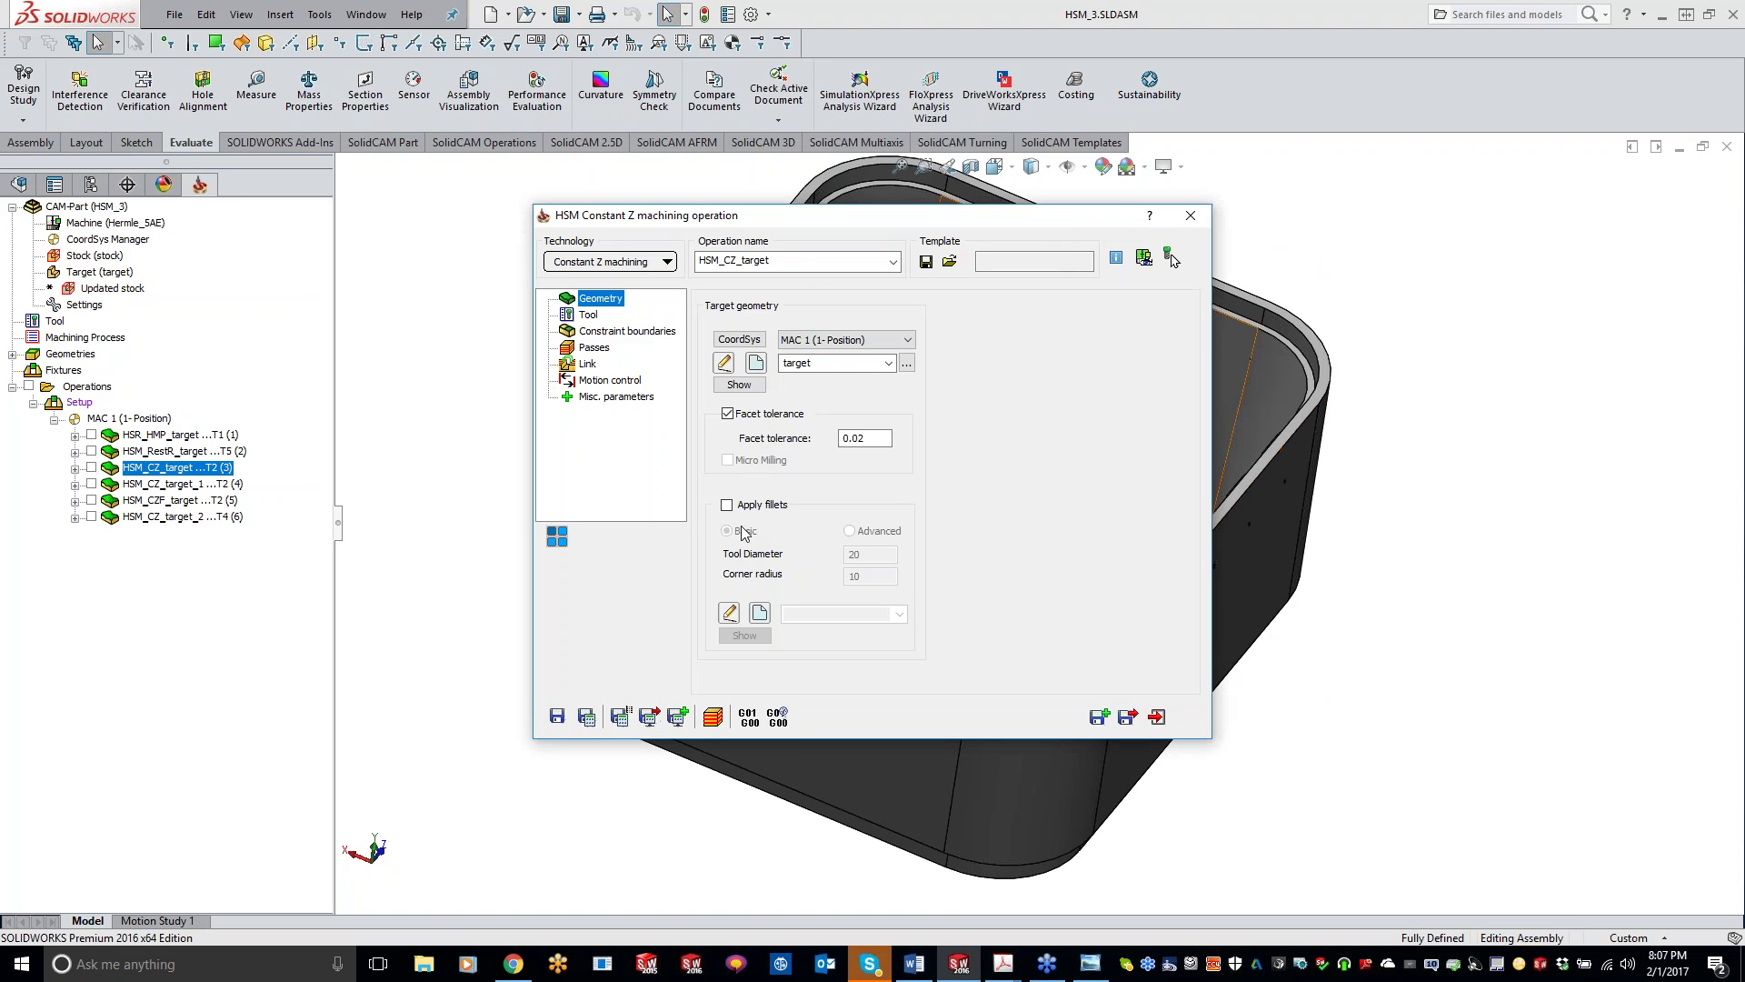
# - Switch off Facet tolerance on the HSM_CZ_target Geometry page, leaving 0.02 inactive
pyautogui.click(728, 415)
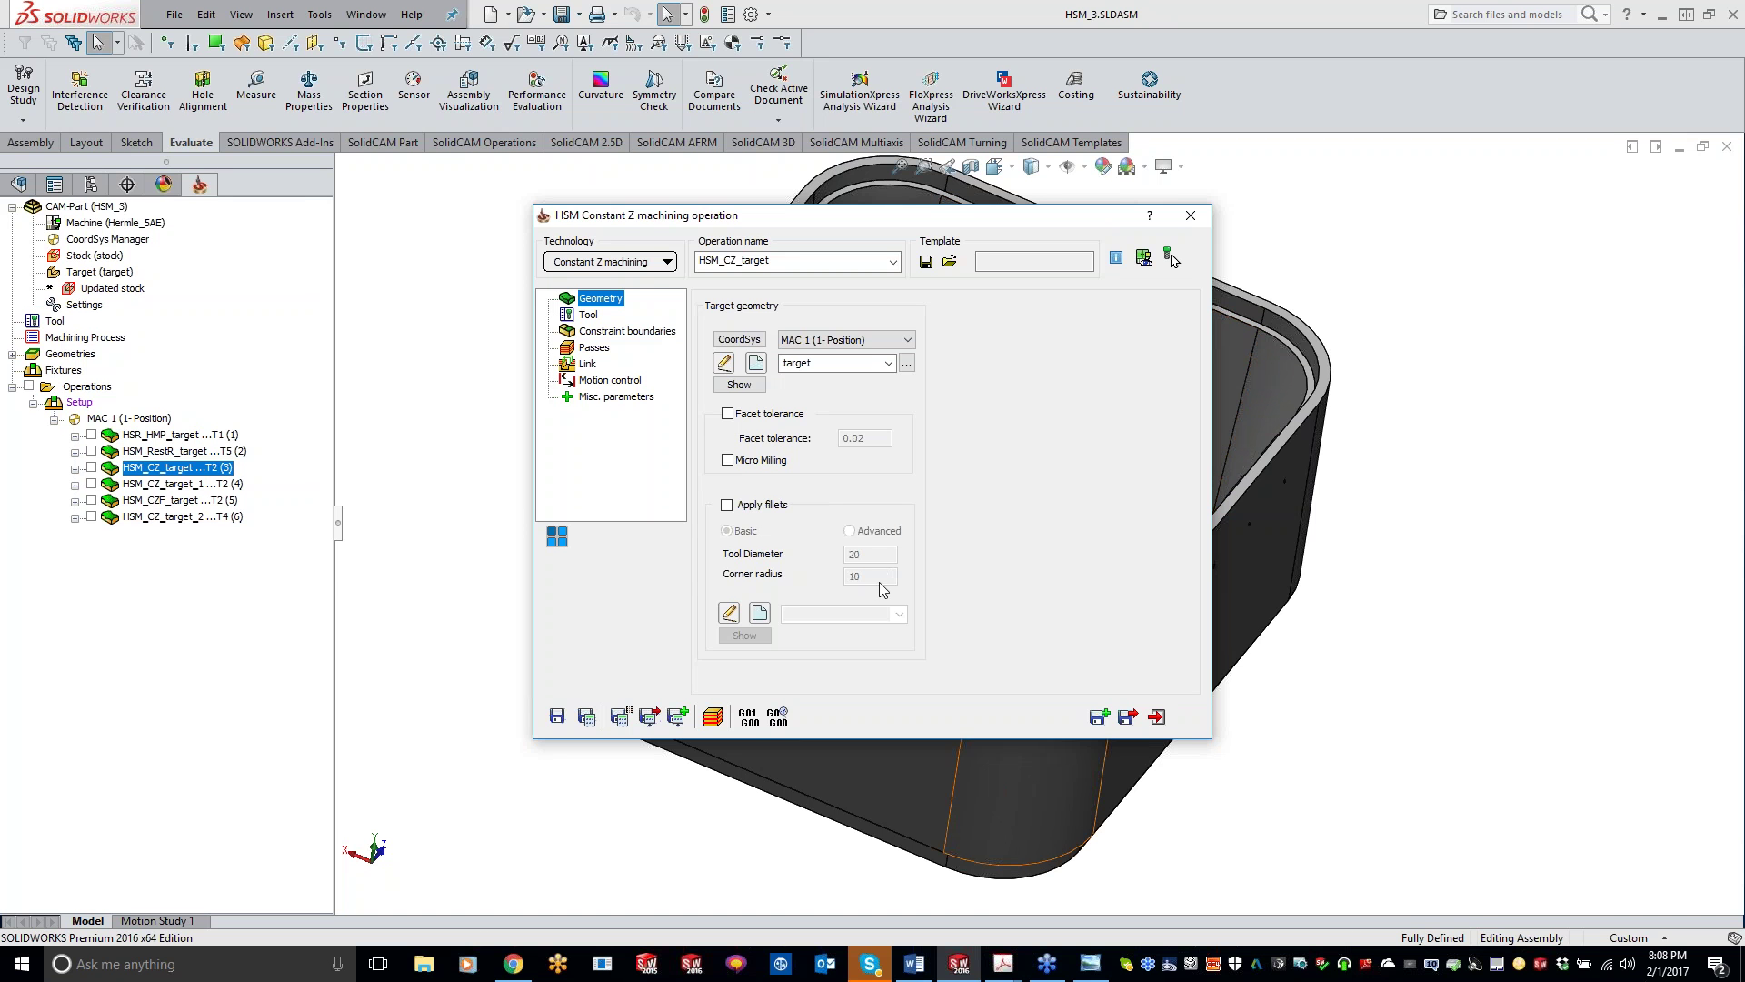
# - Choose the Advanced fillet mode, then leave Apply fillets unchecked
pyautogui.click(727, 506)
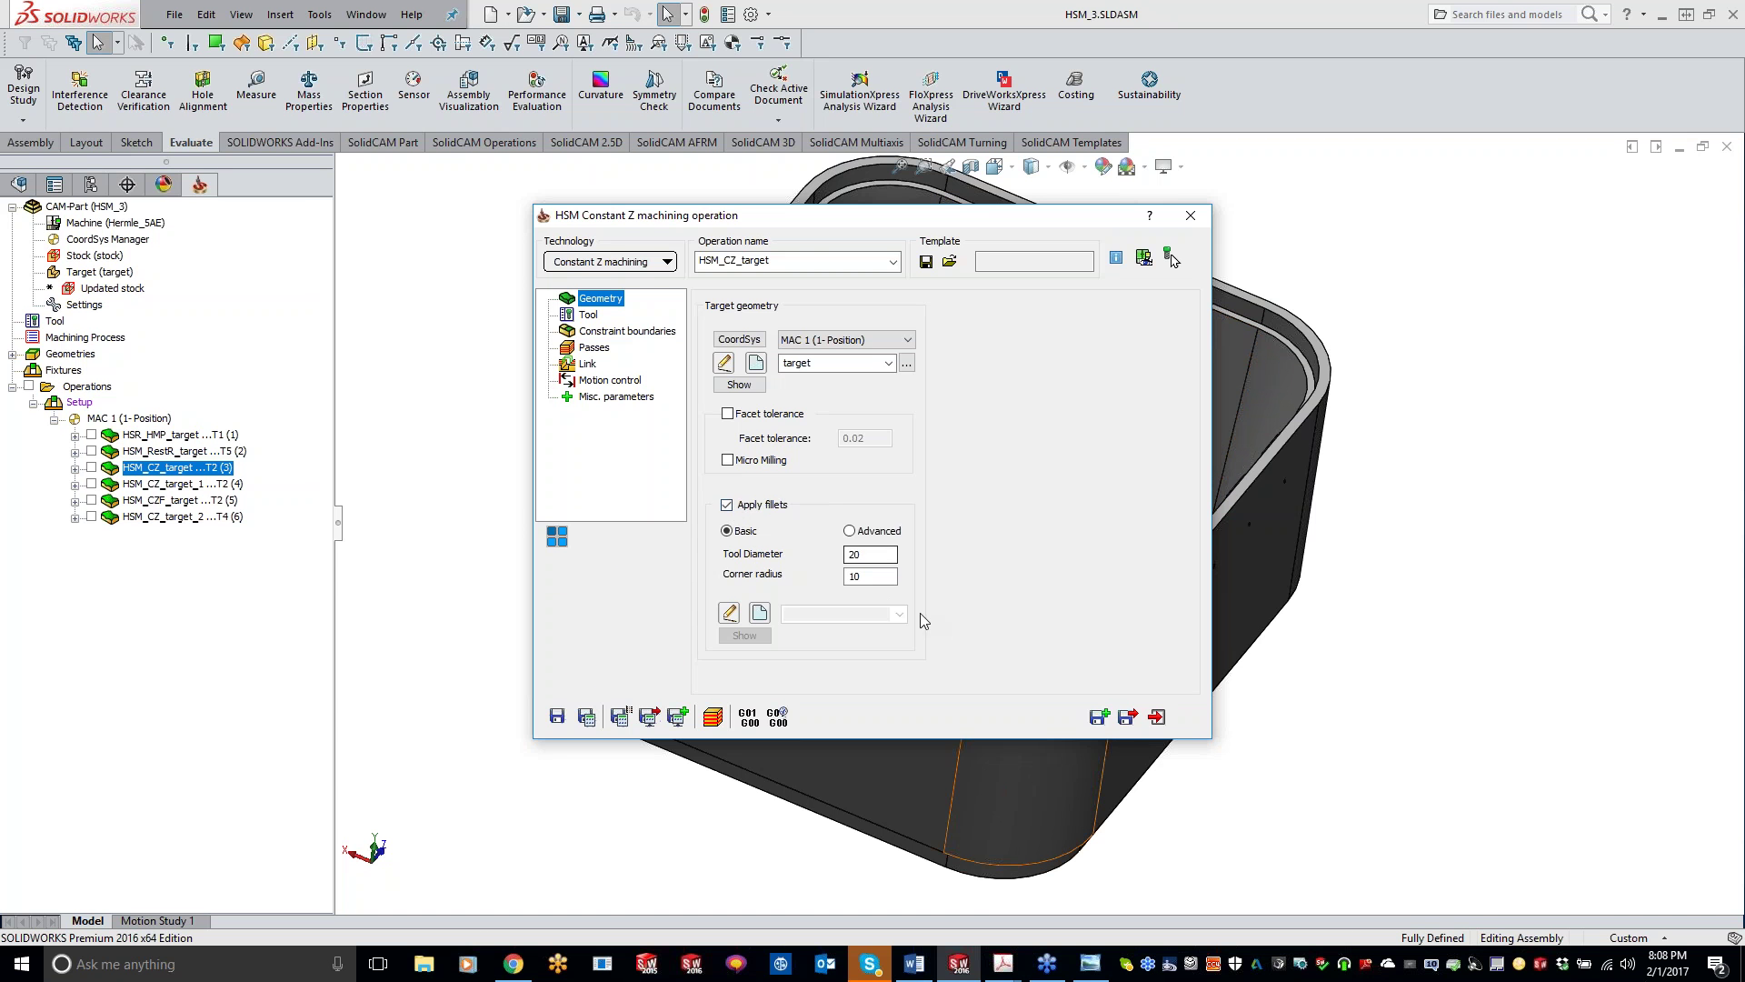
pyautogui.moveTo(729, 509)
pyautogui.moveTo(849, 535)
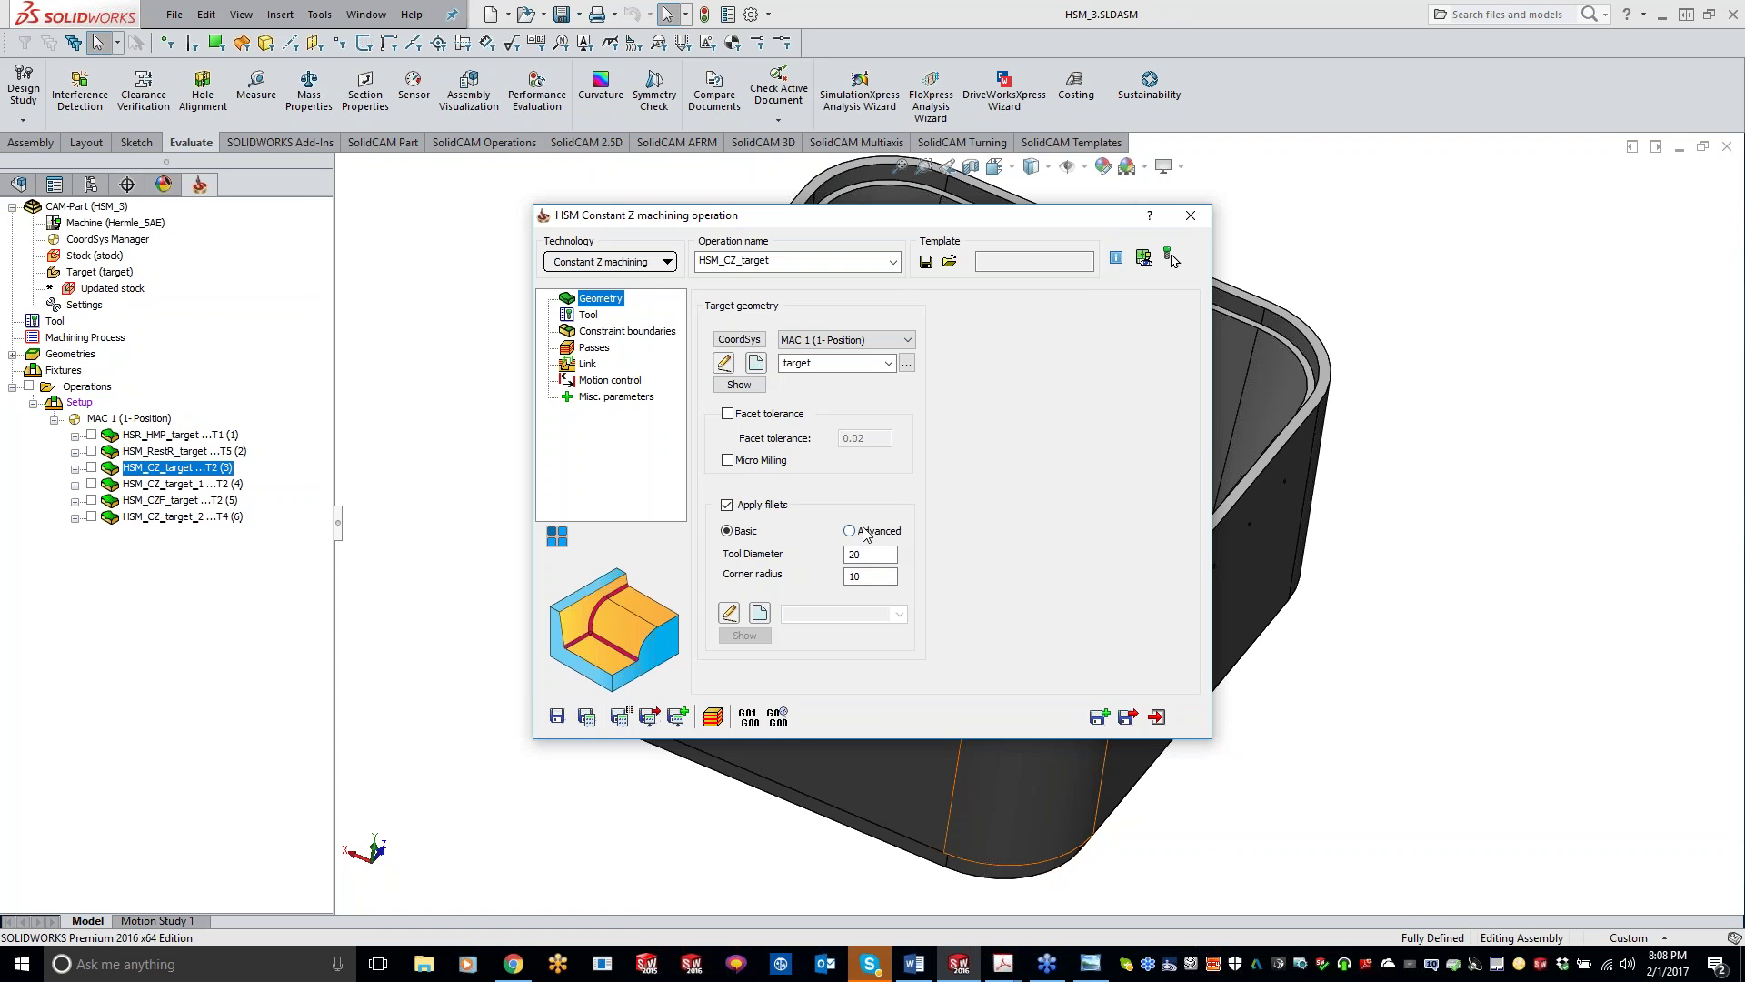
pyautogui.click(849, 532)
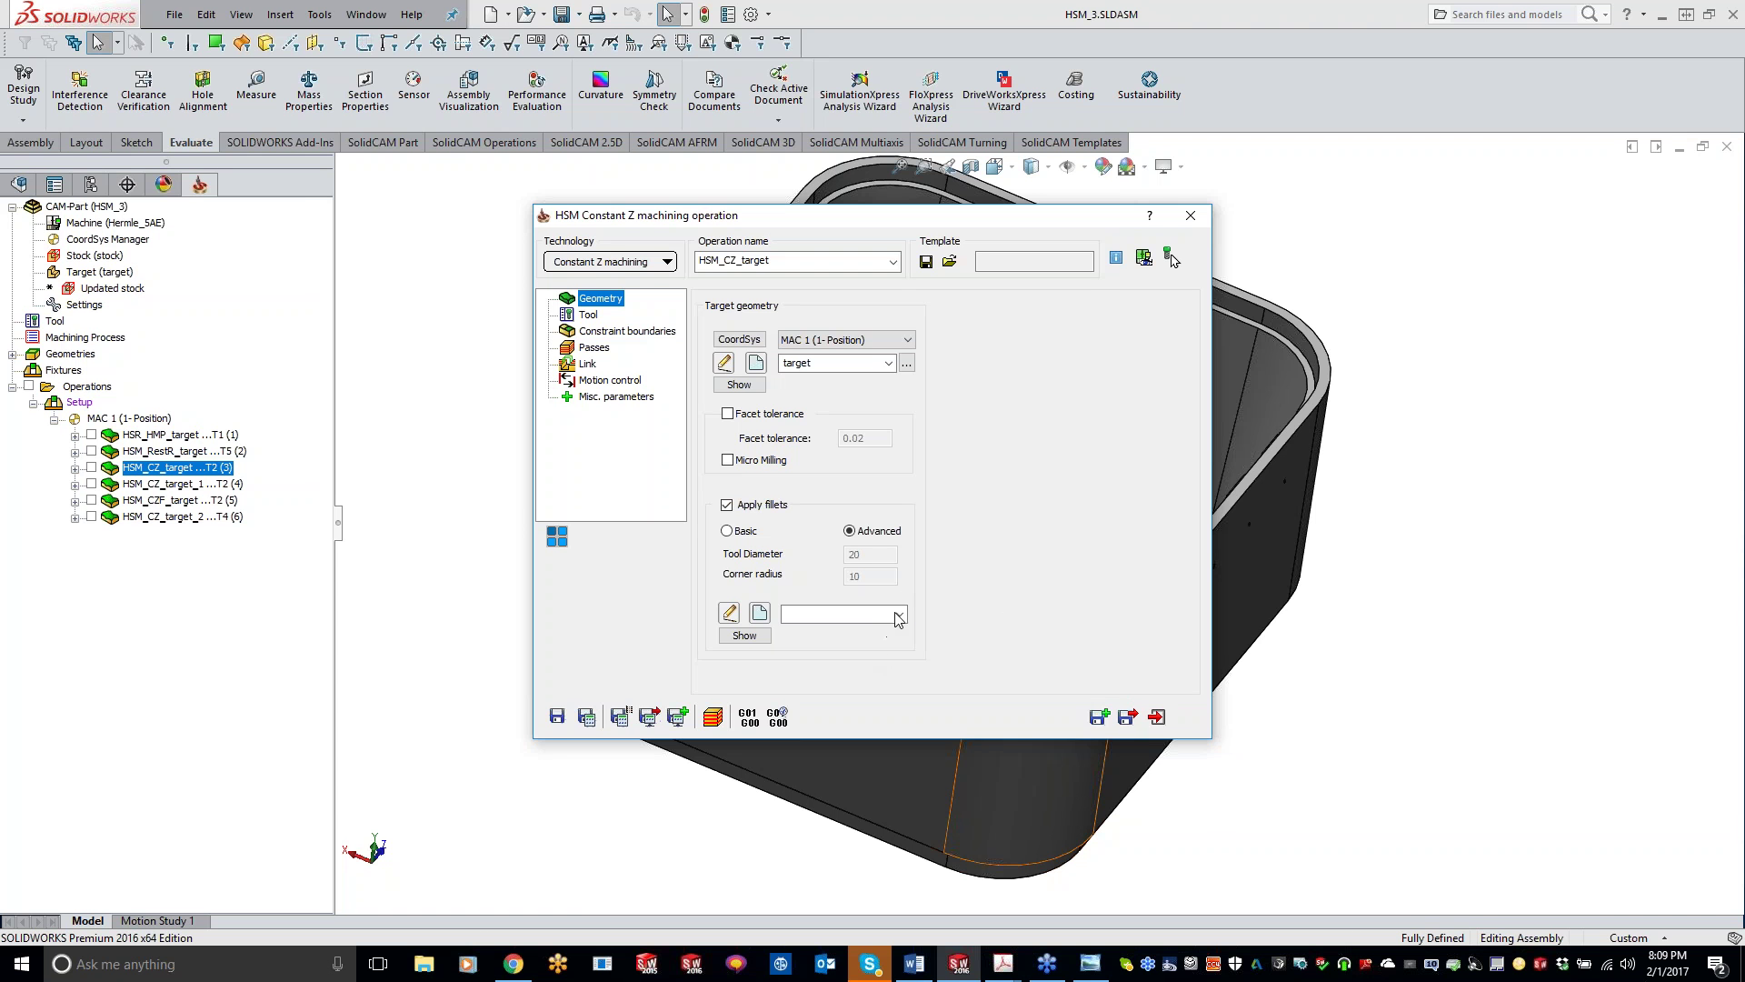
pyautogui.click(727, 504)
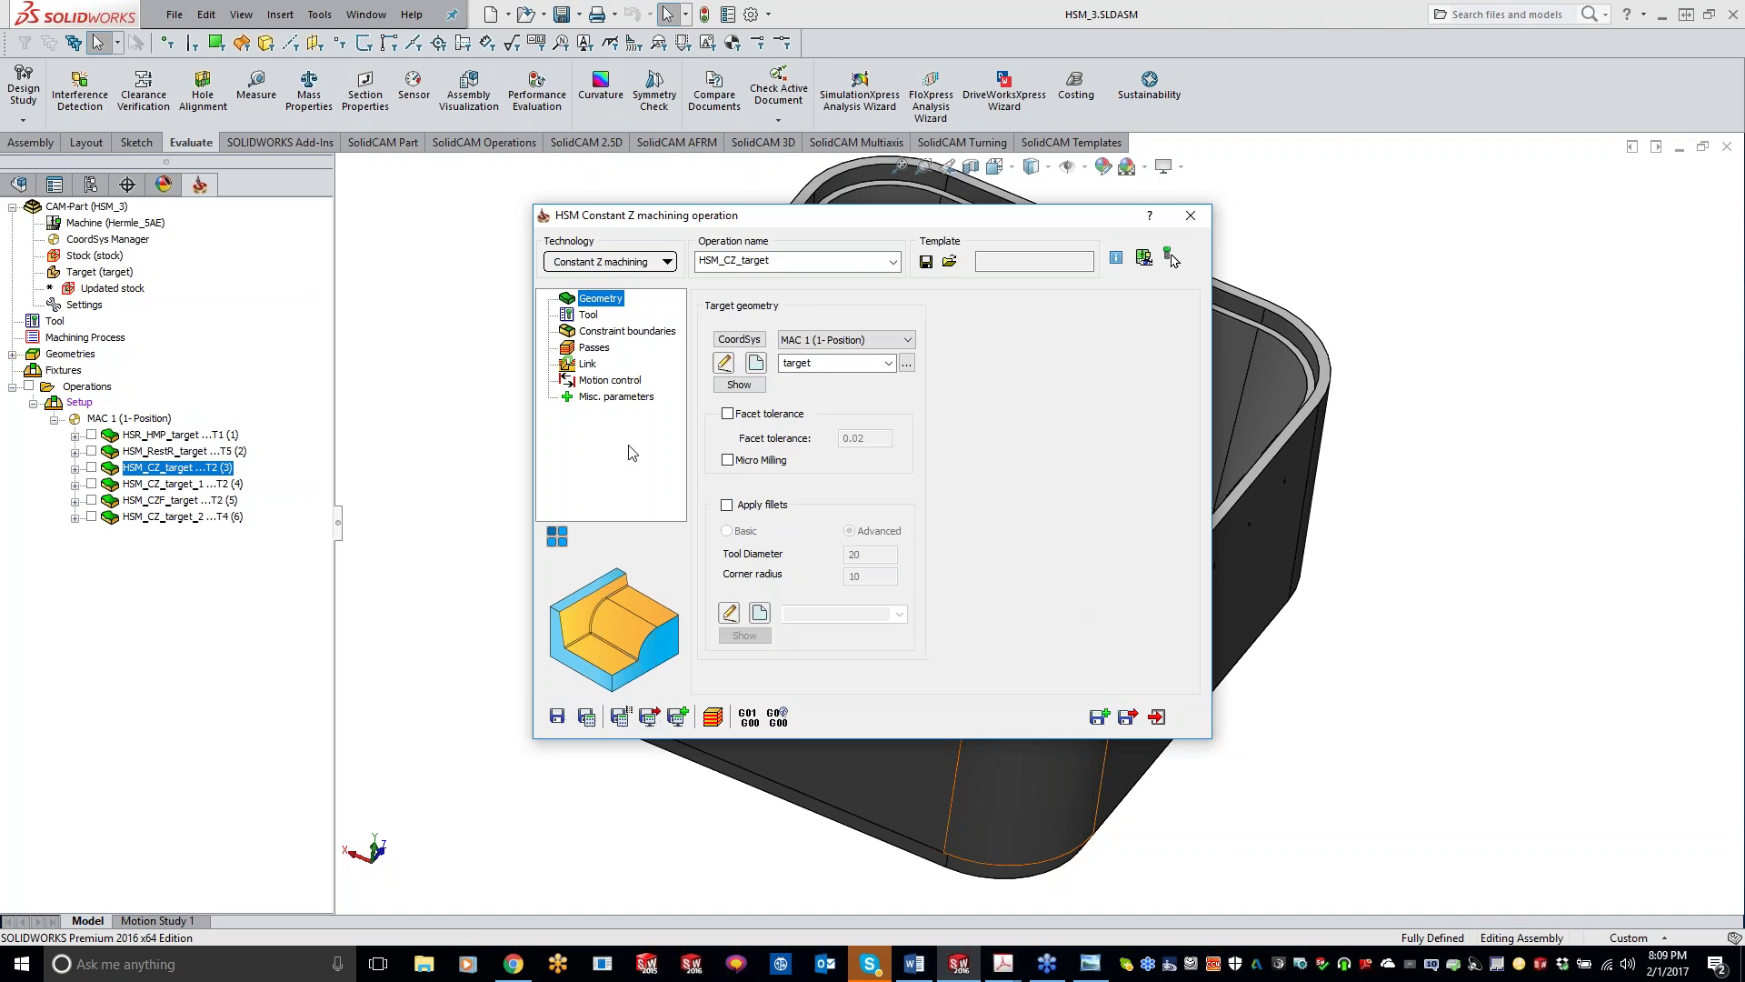
pyautogui.click(589, 316)
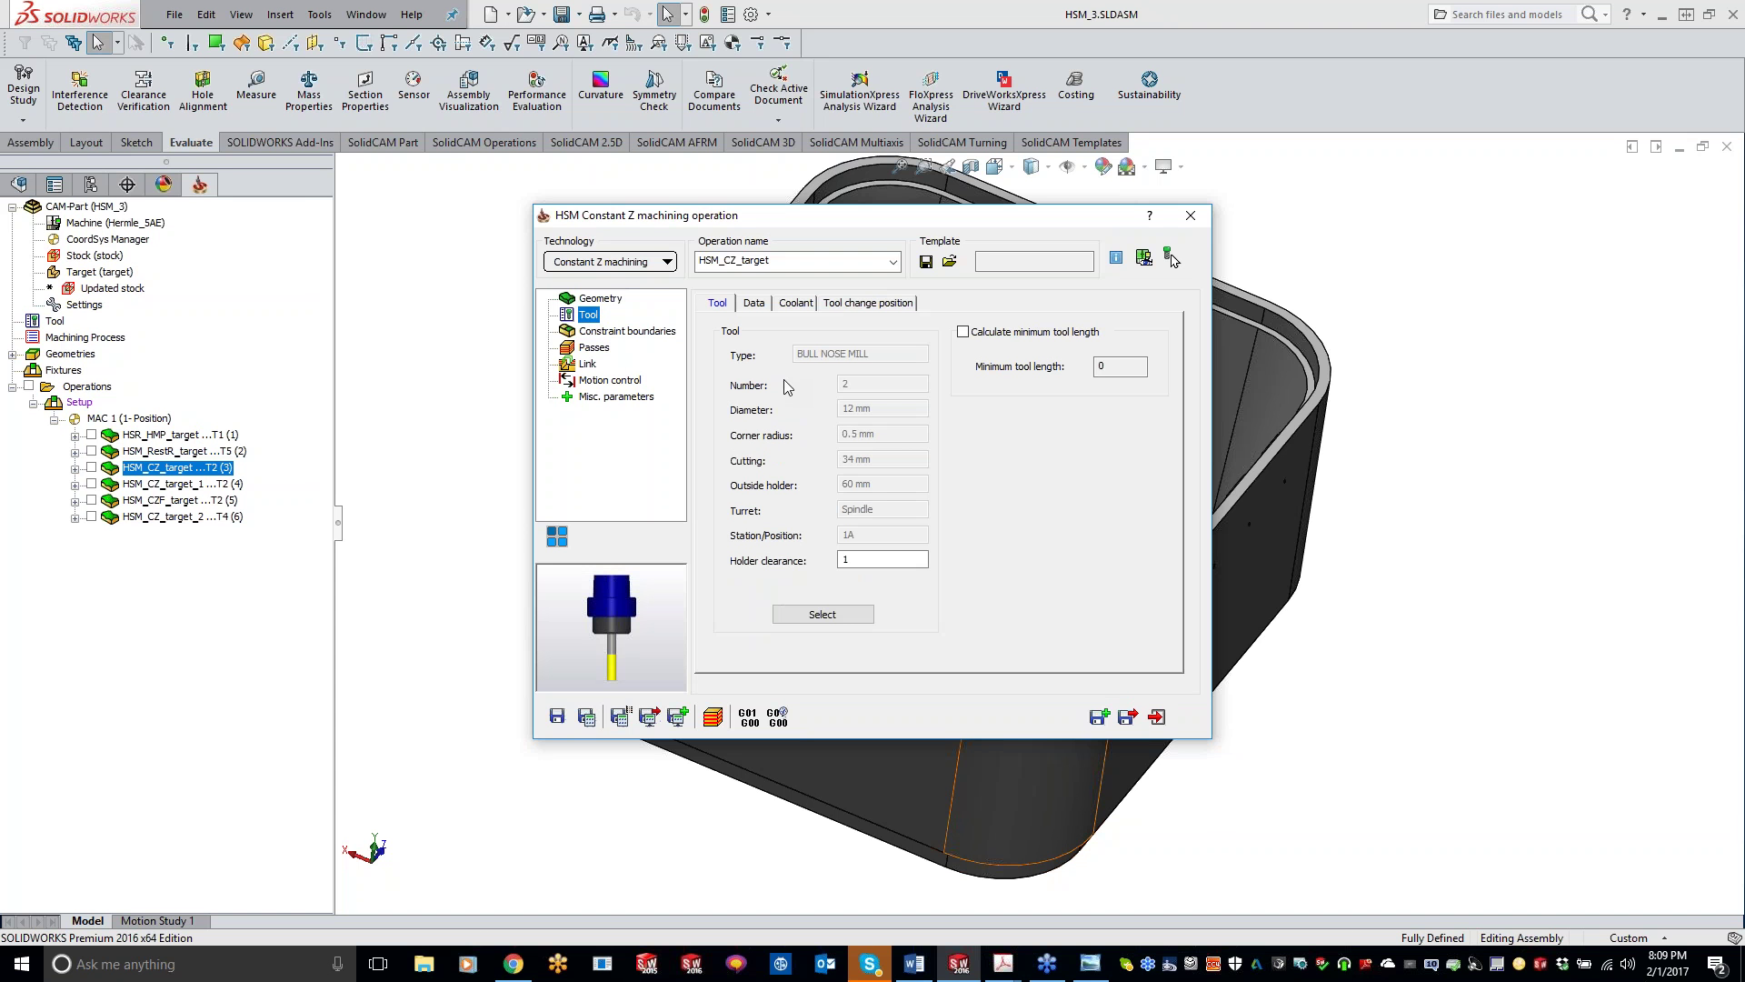
# - Show the Constraint boundaries page: manual user-defined boundary, centered, offset 0
pyautogui.click(647, 332)
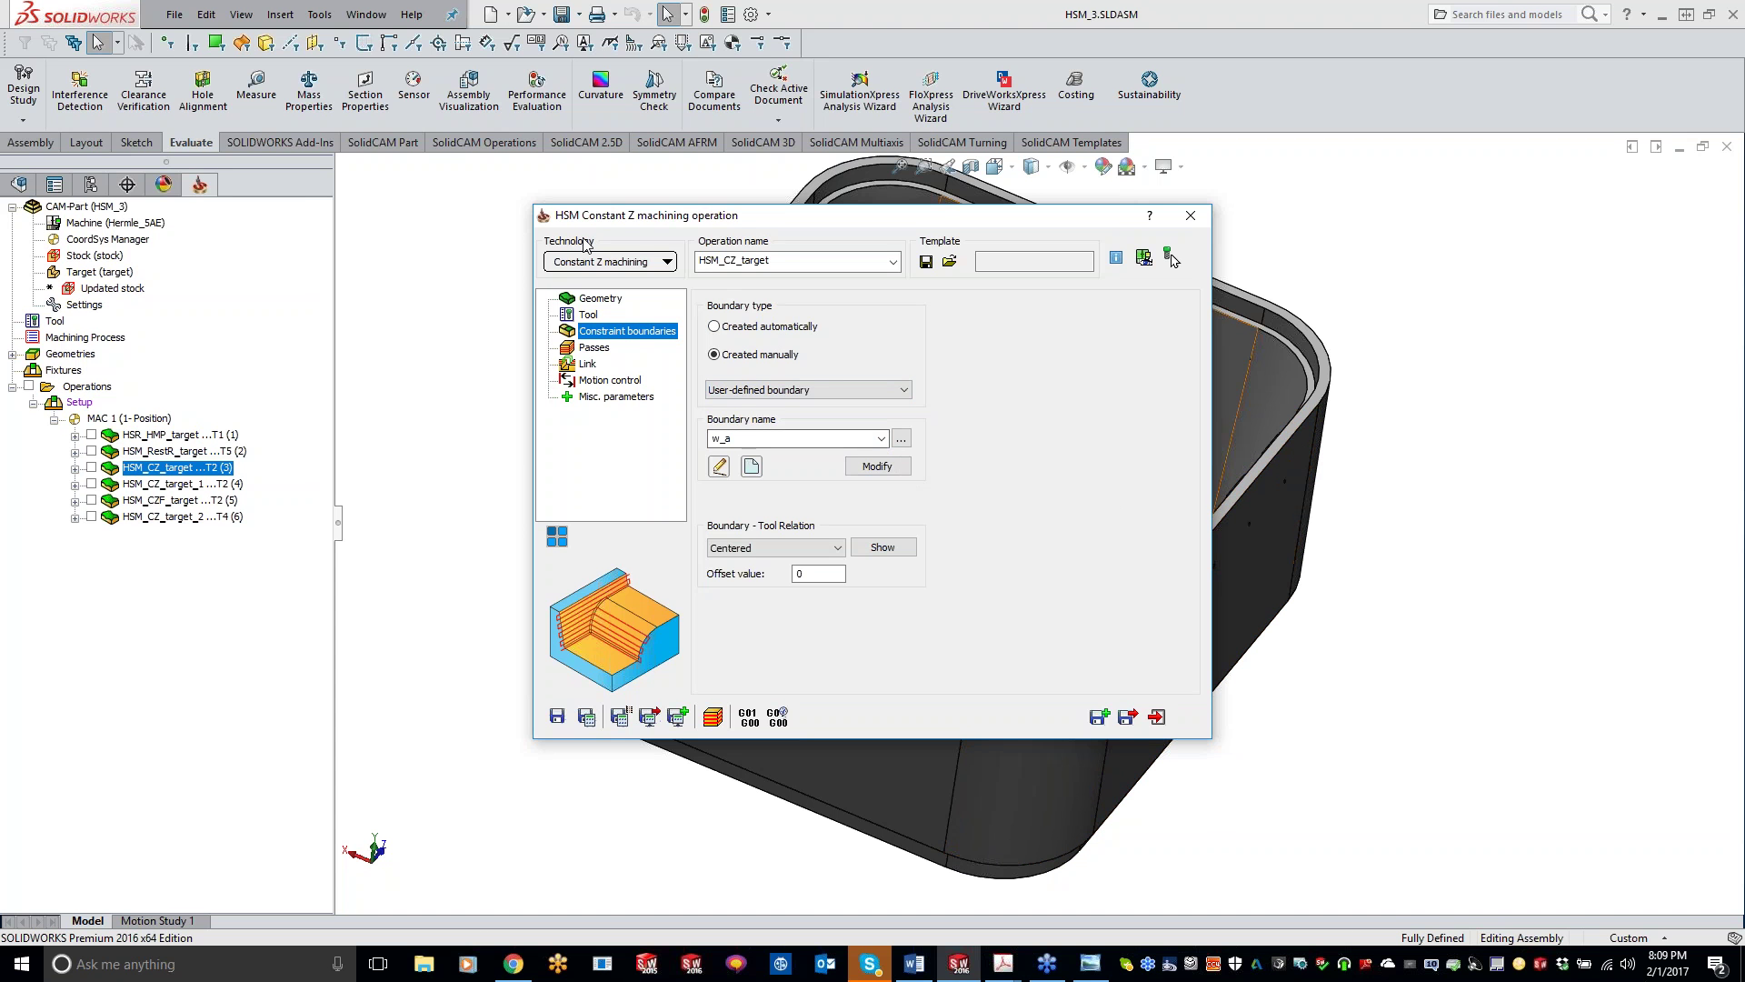
pyautogui.click(611, 262)
pyautogui.moveTo(636, 592)
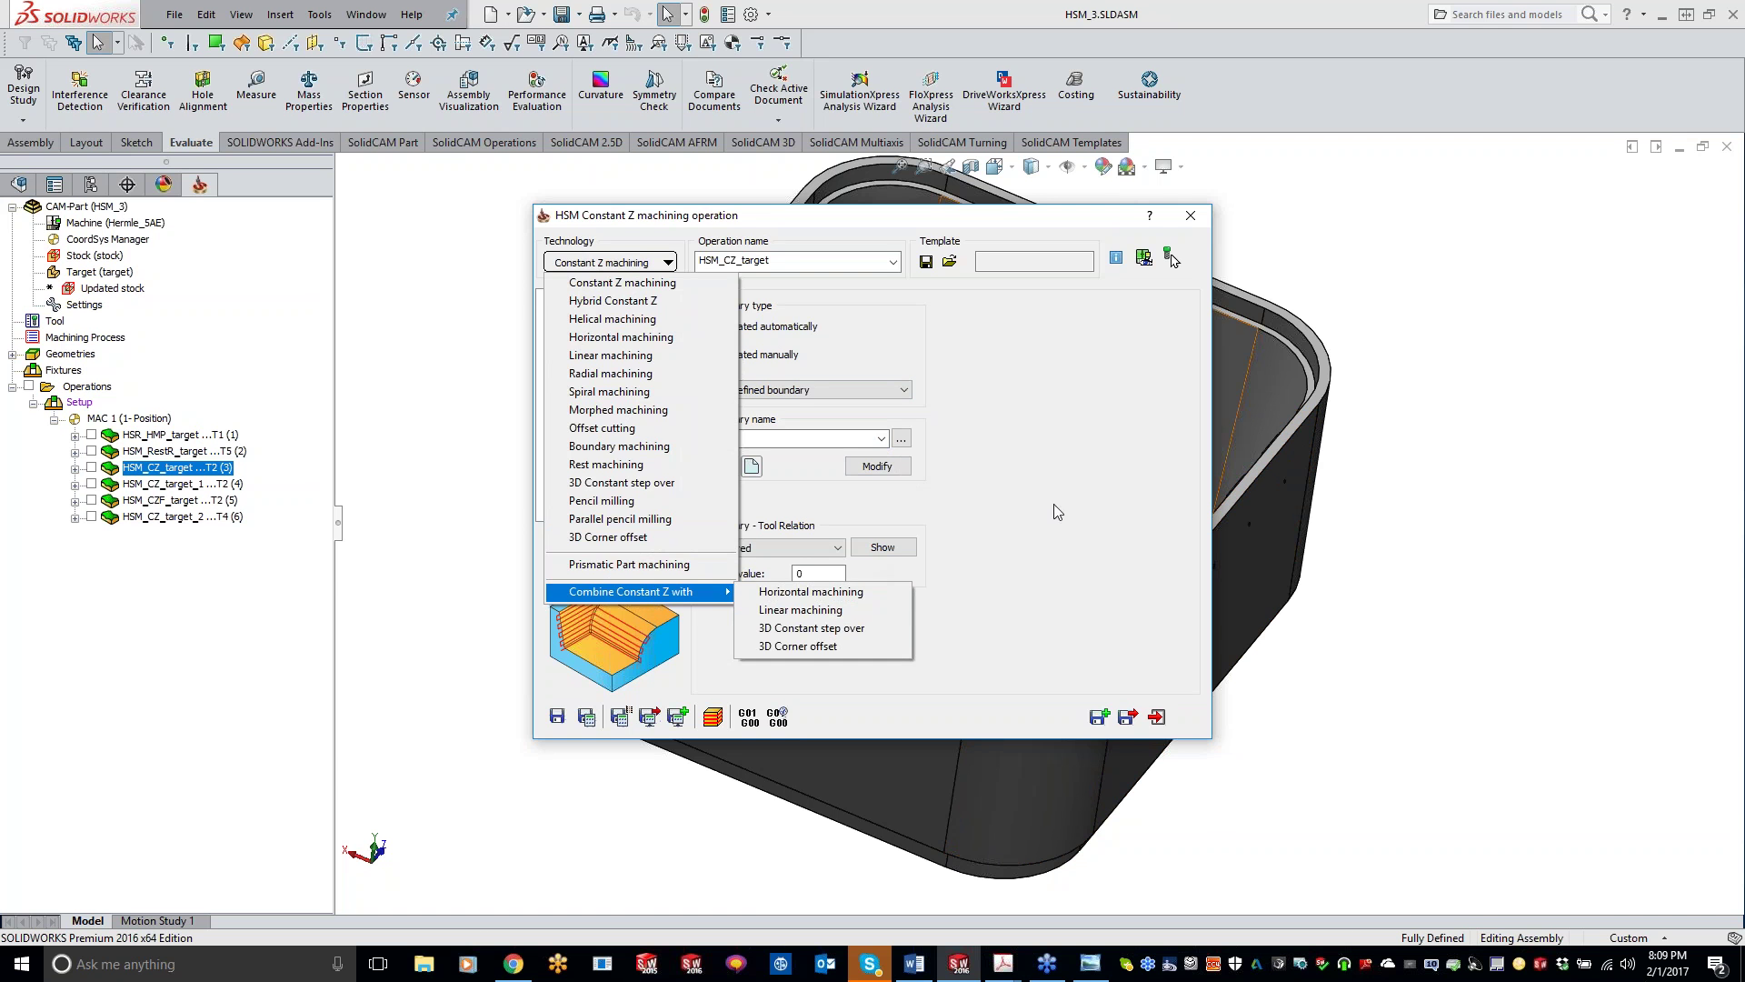
pyautogui.click(815, 319)
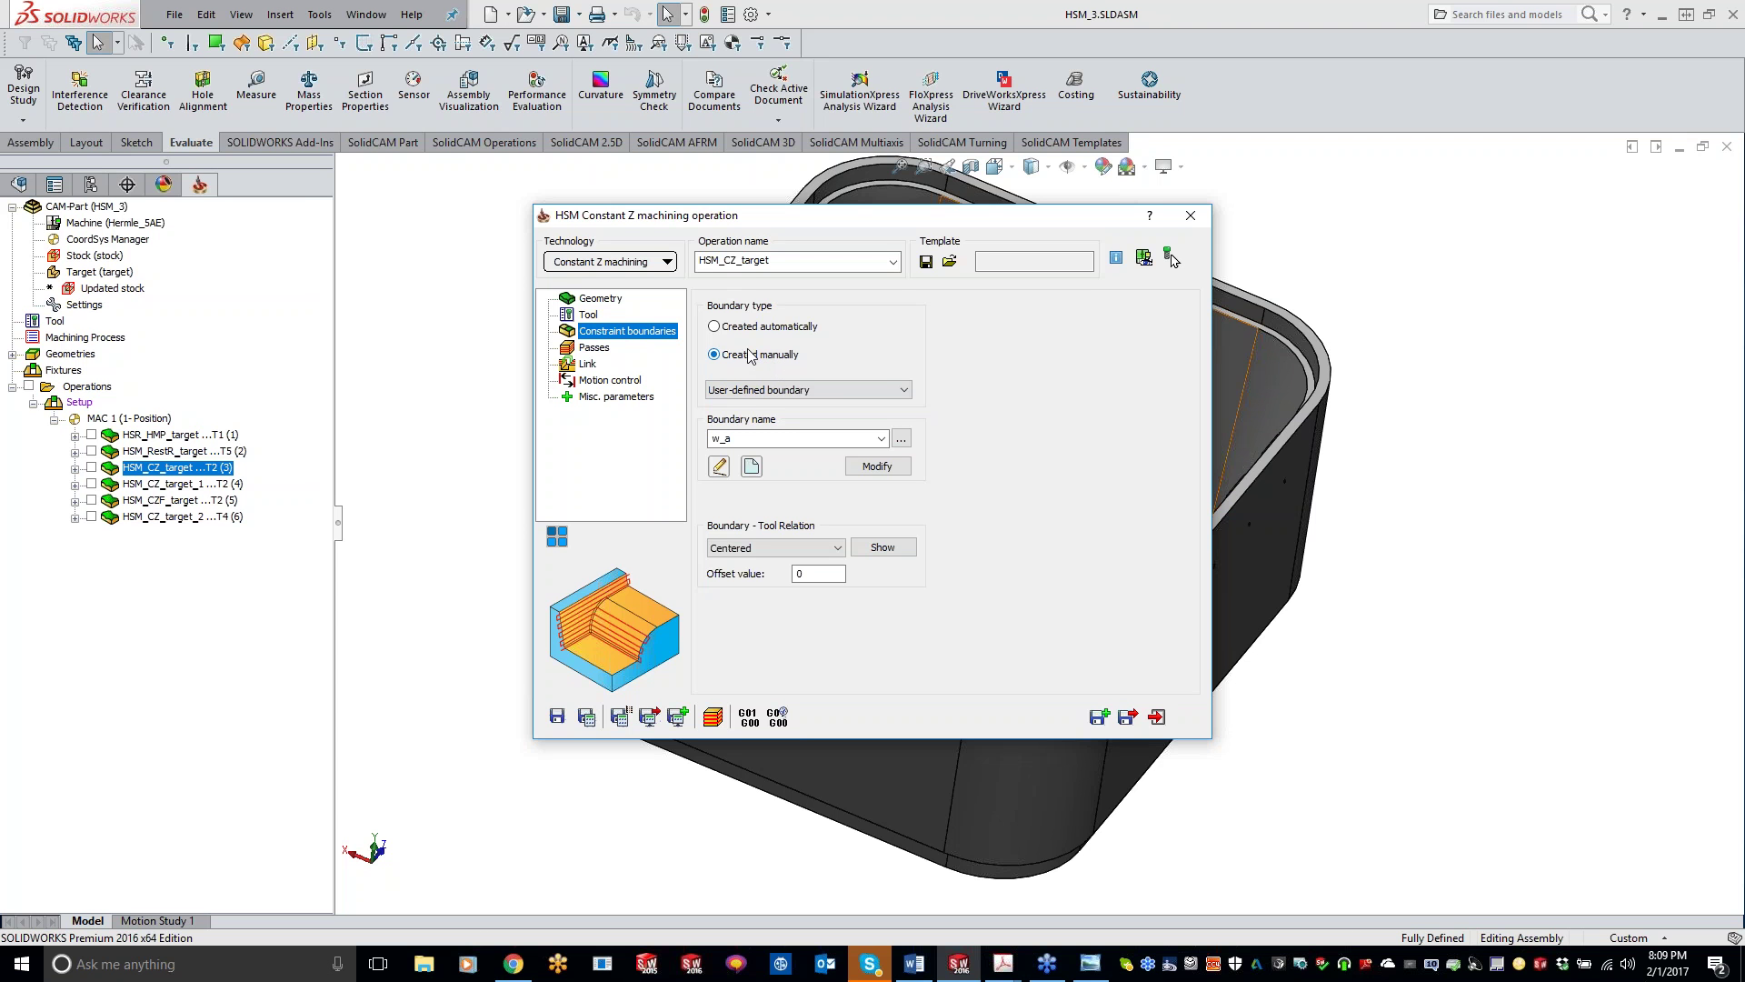
pyautogui.click(802, 394)
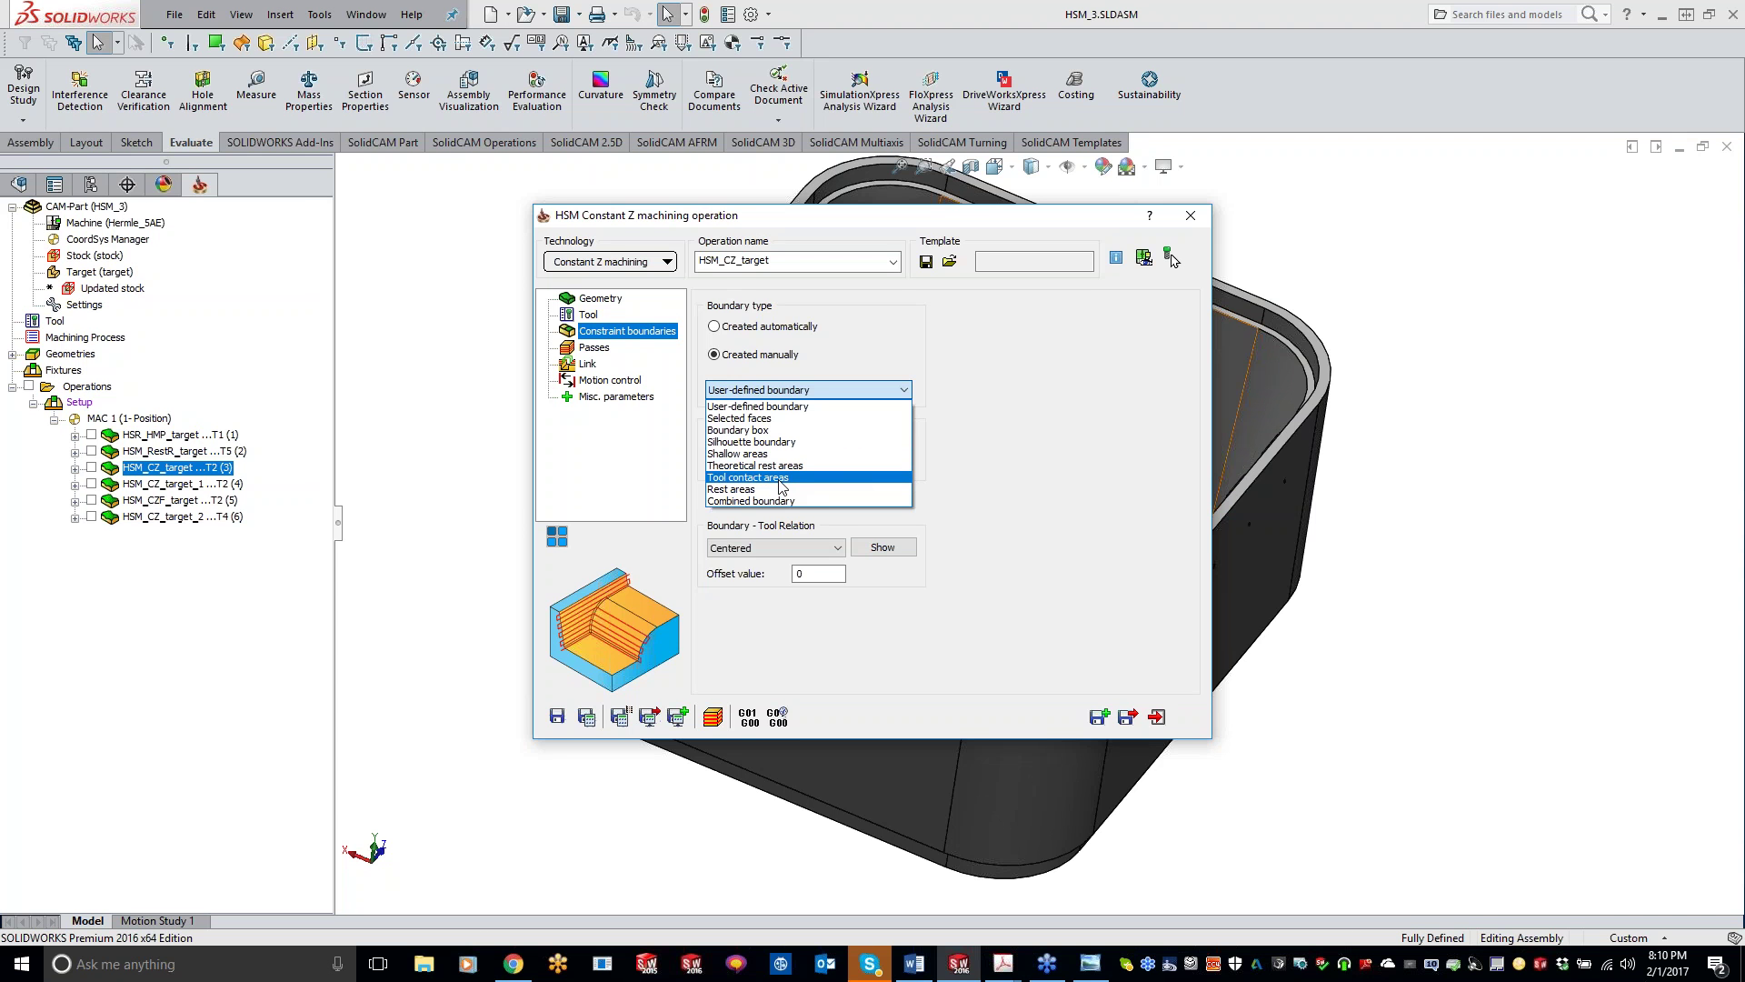
pyautogui.click(998, 460)
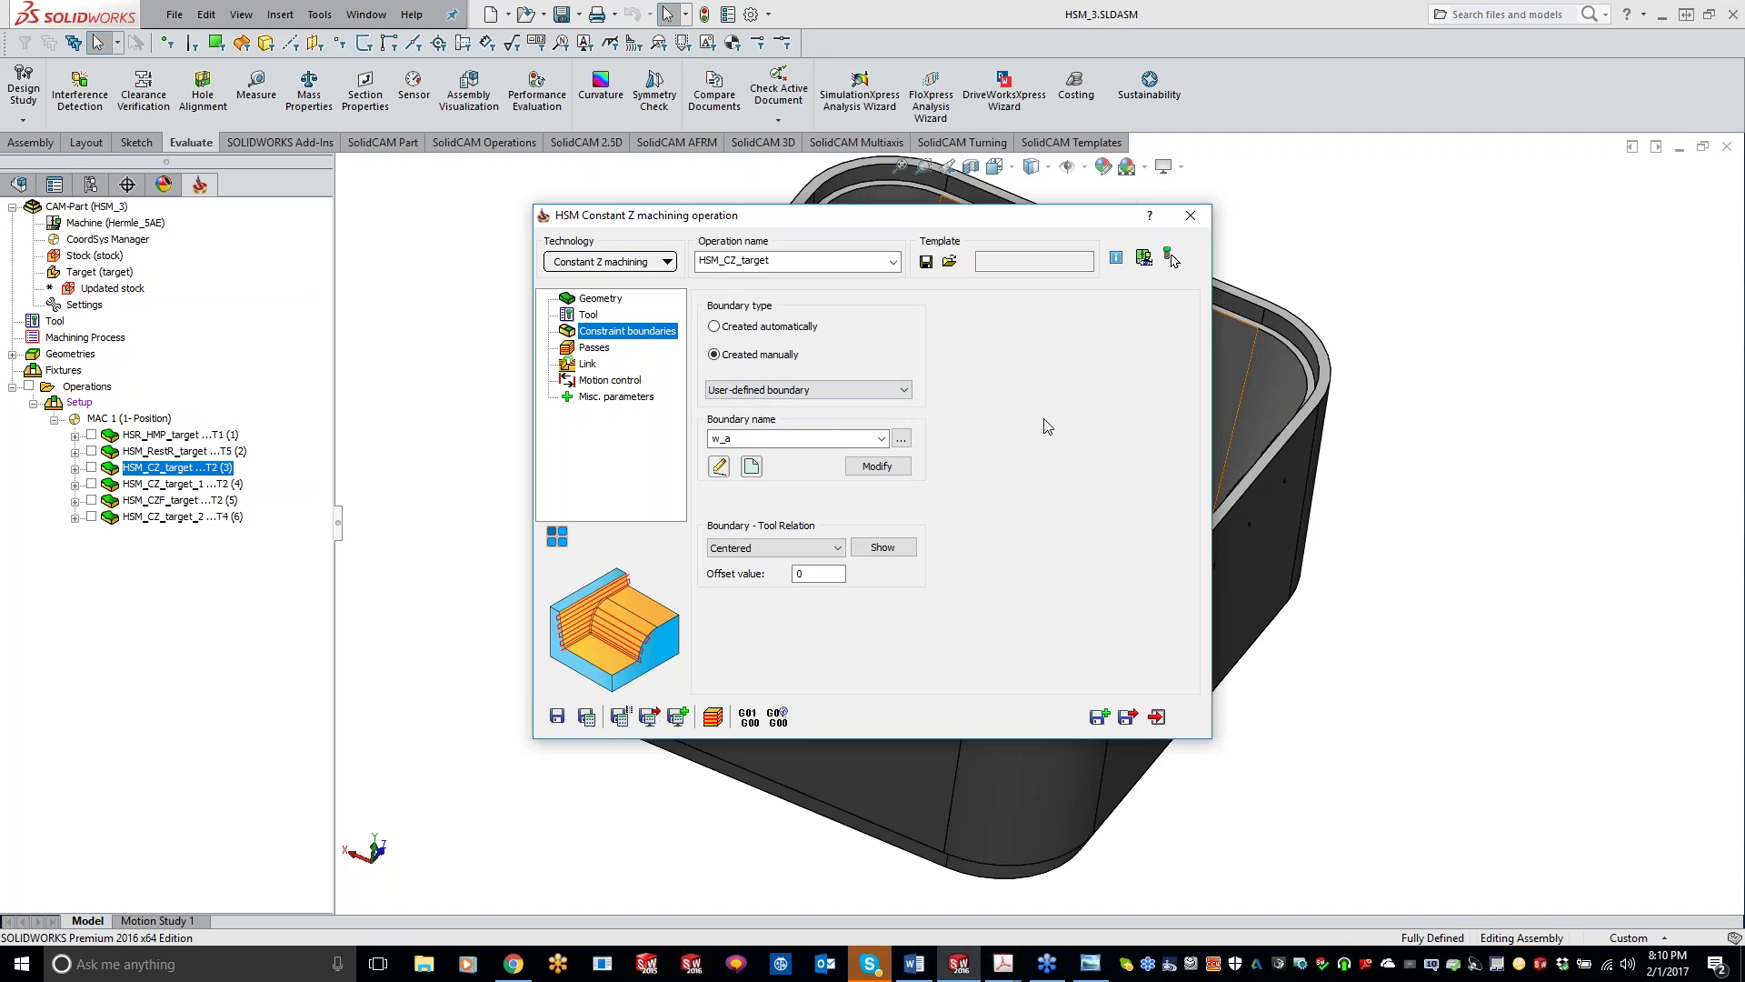
pyautogui.click(878, 467)
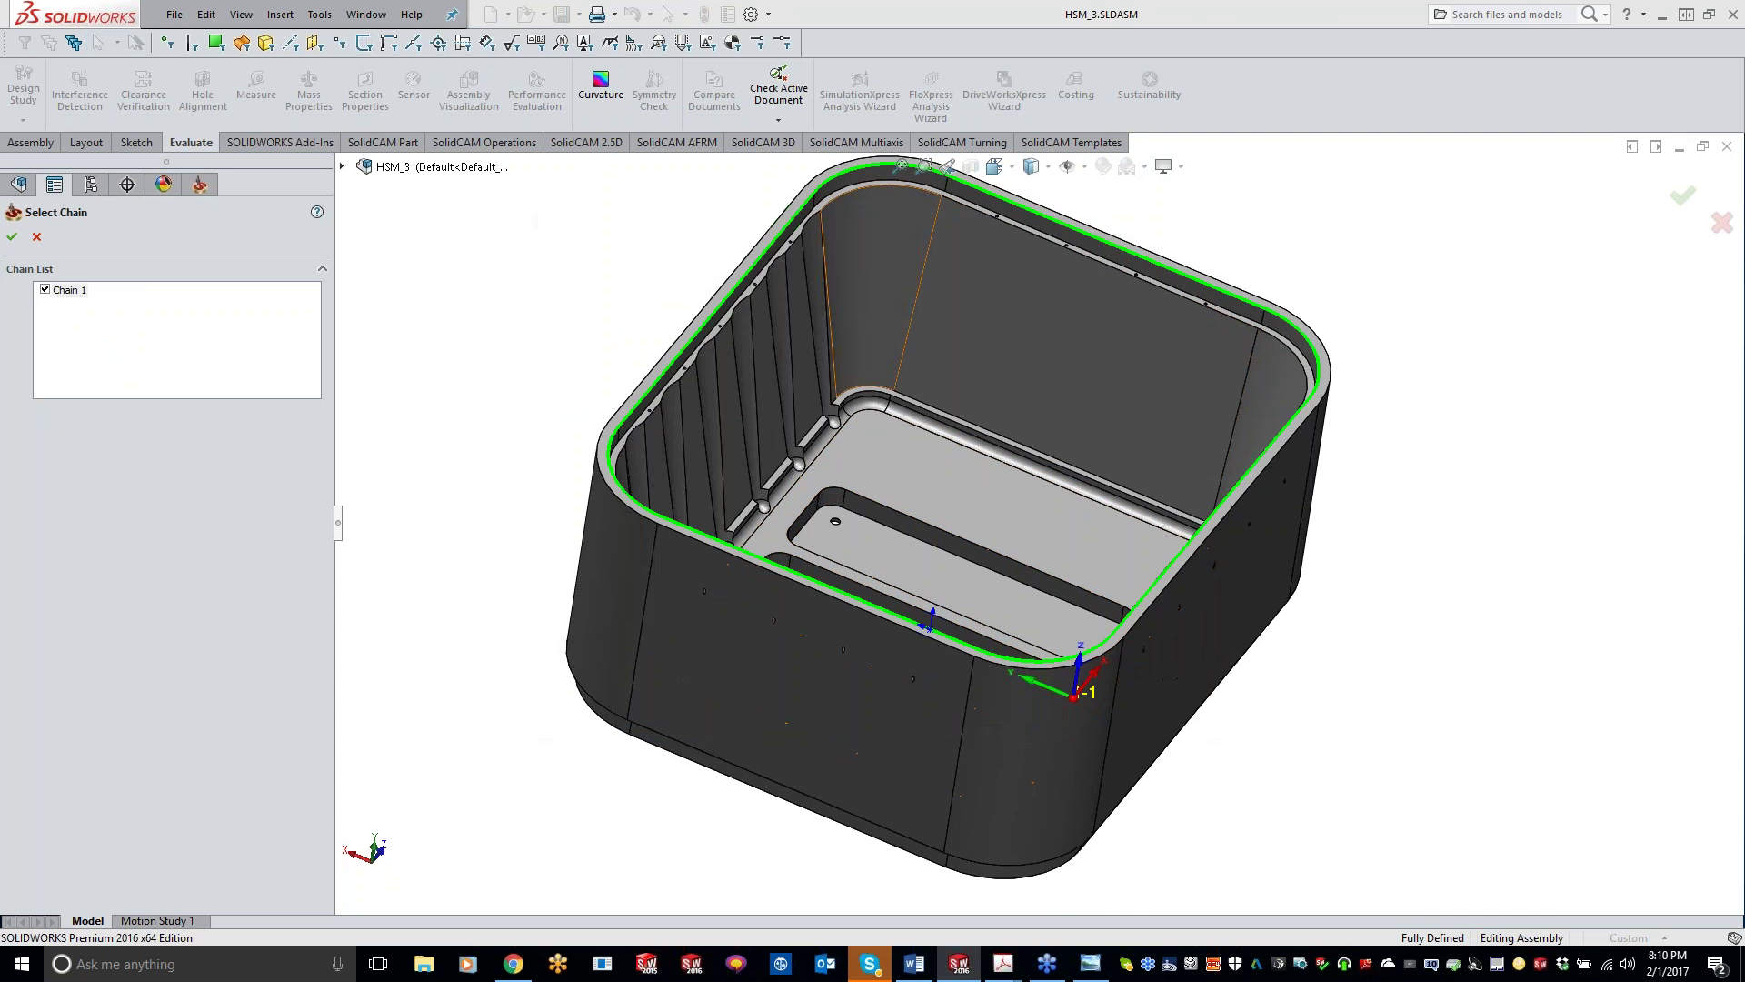
pyautogui.moveTo(886, 399); pyautogui.dragTo(859, 538, button='middle')
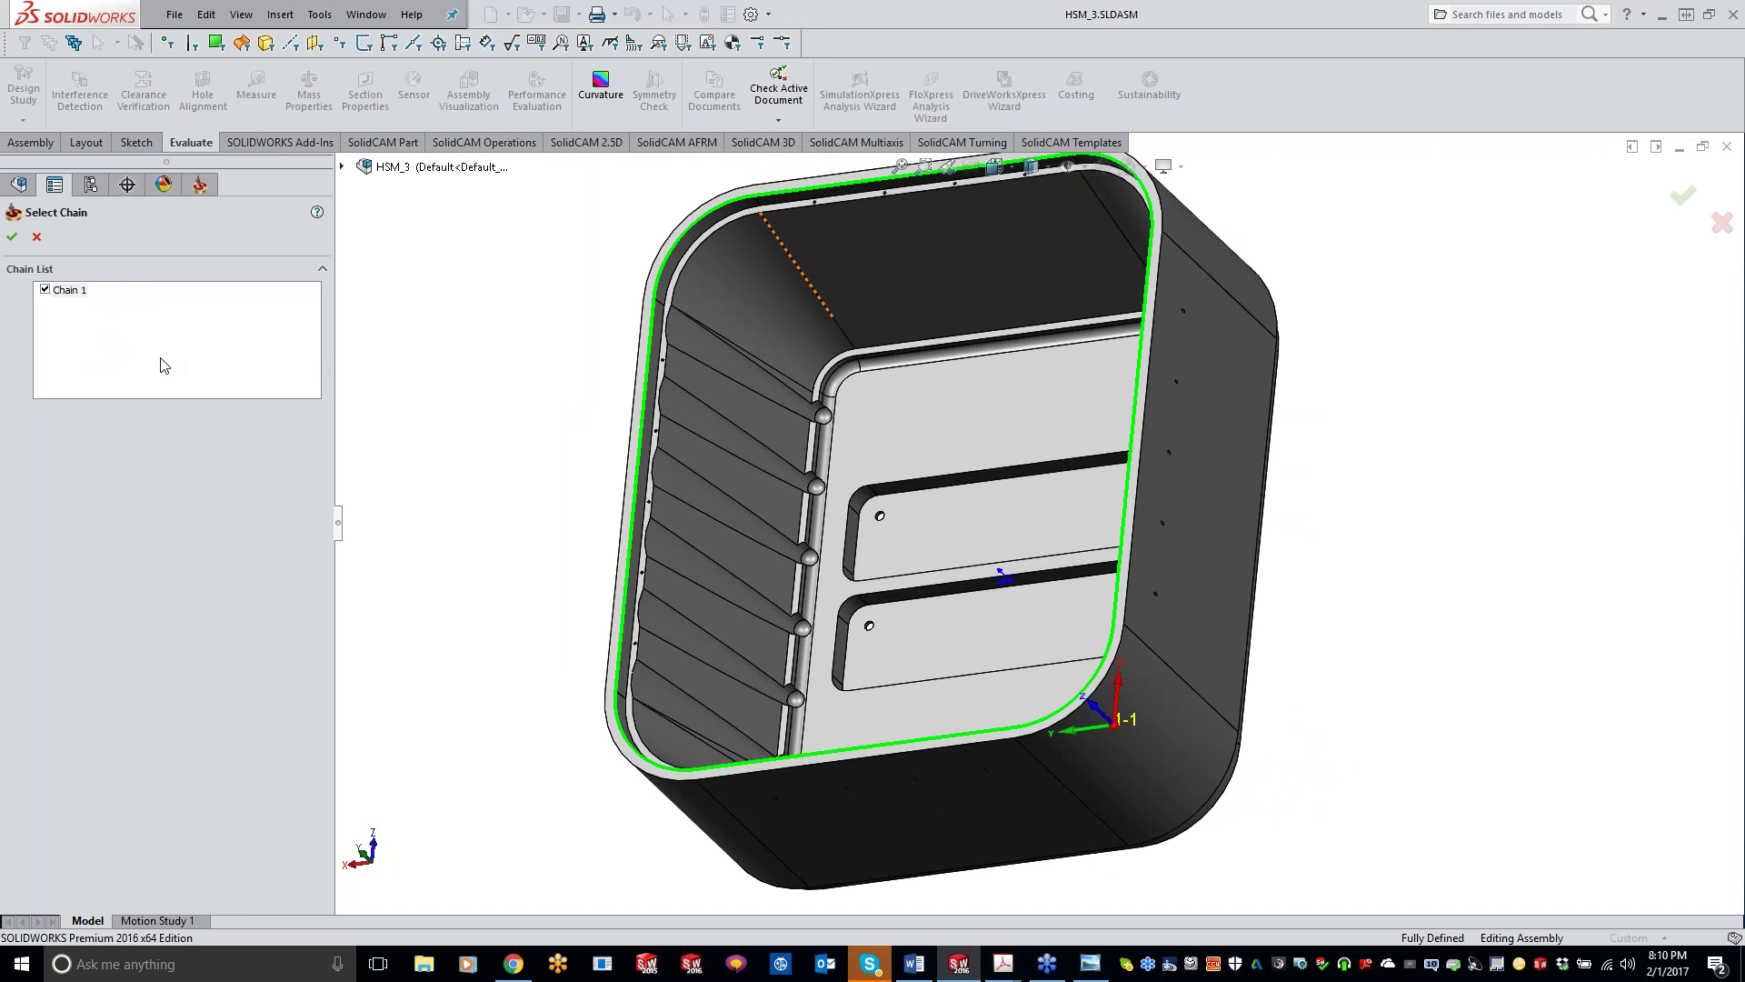
pyautogui.click(13, 237)
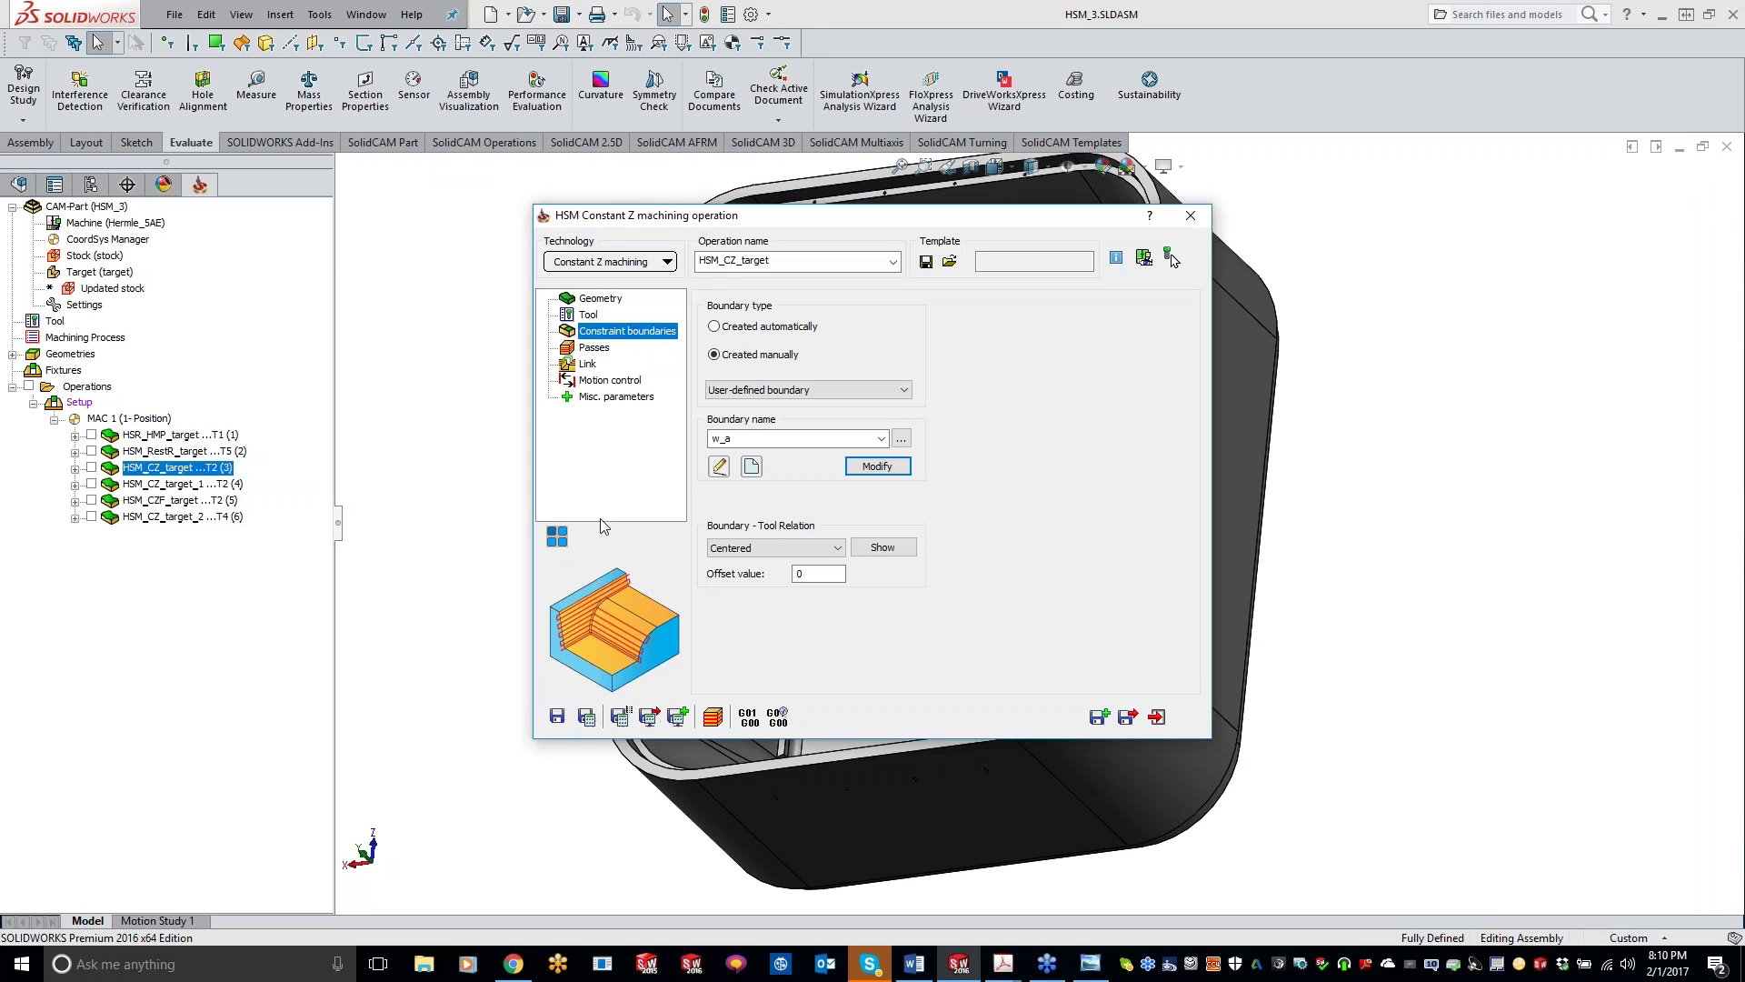
# - Try the Outside and Inside boundary-tool relations and check the boundary offset value
pyautogui.click(774, 547)
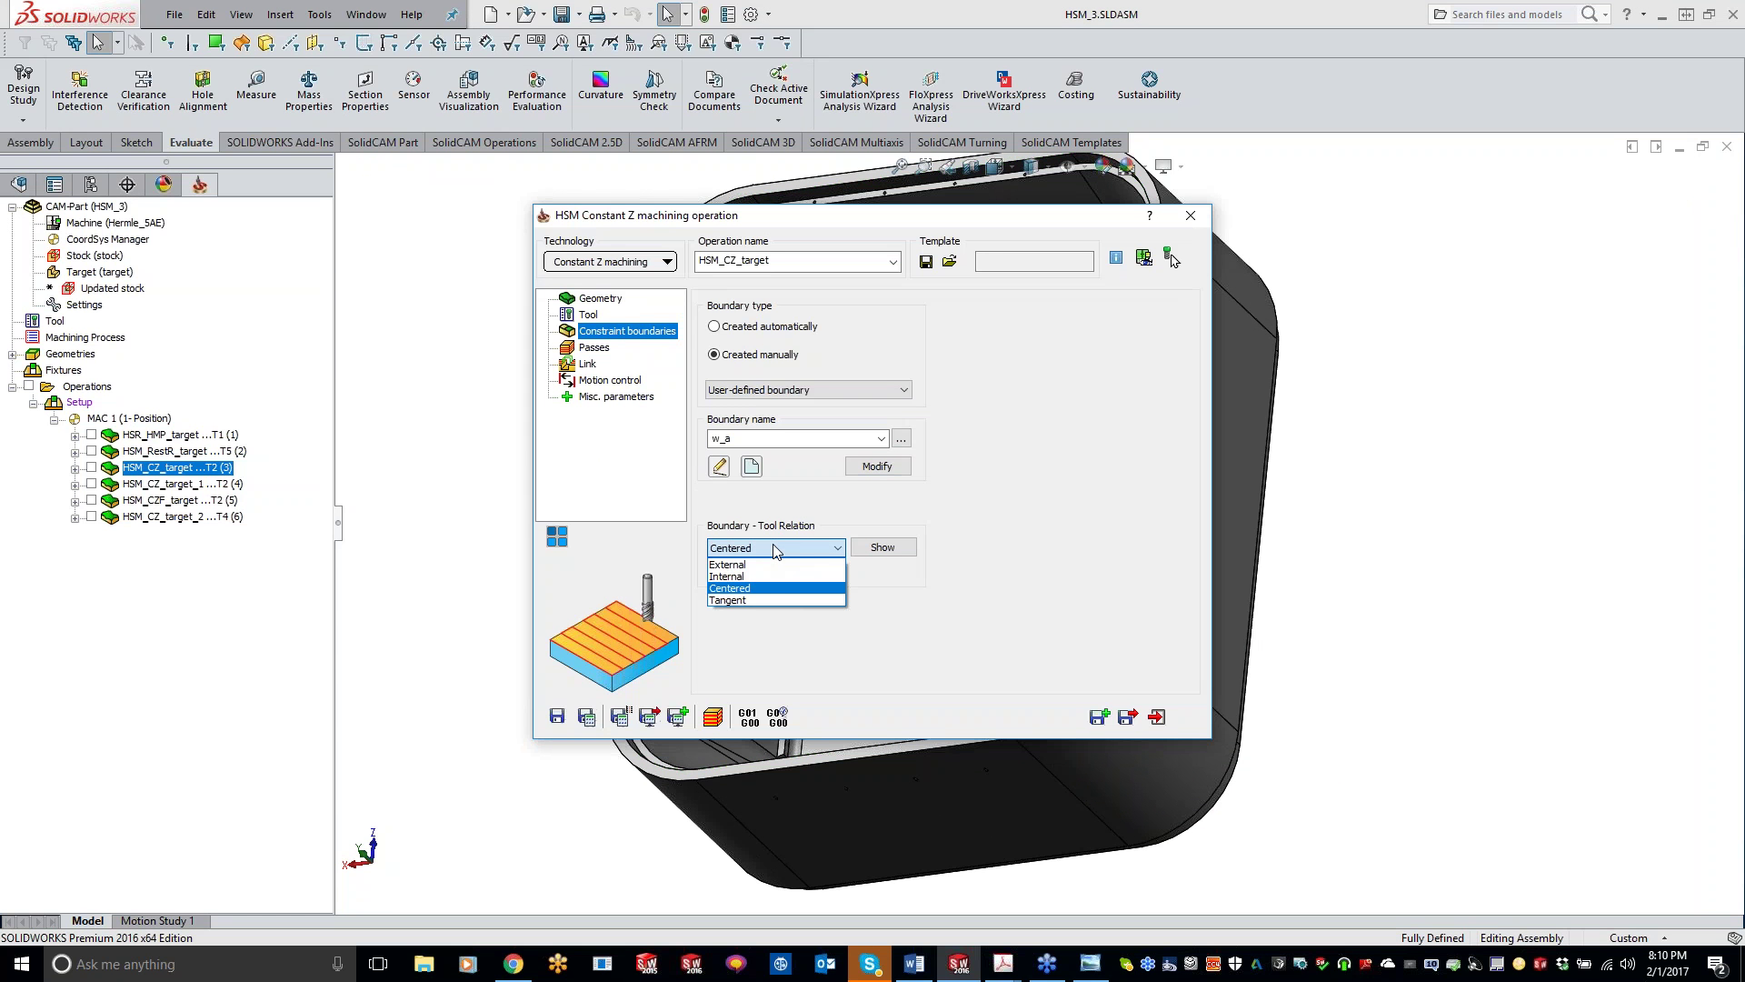
pyautogui.click(763, 565)
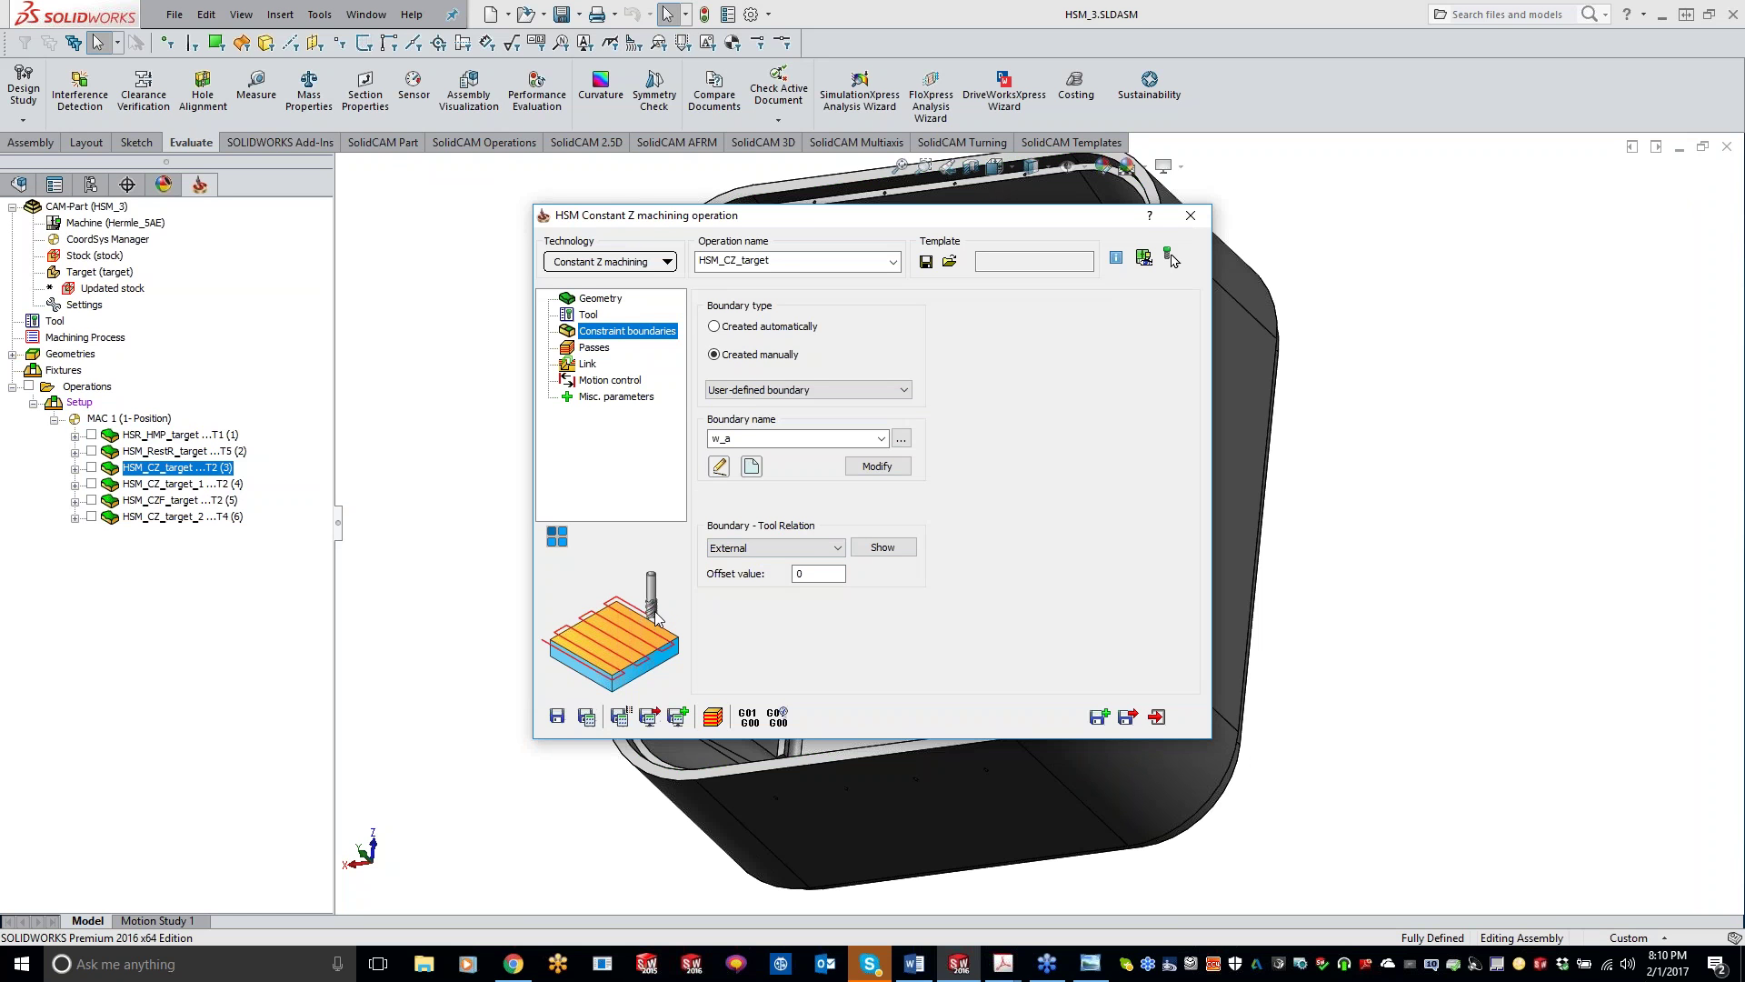
pyautogui.click(820, 576)
pyautogui.click(800, 550)
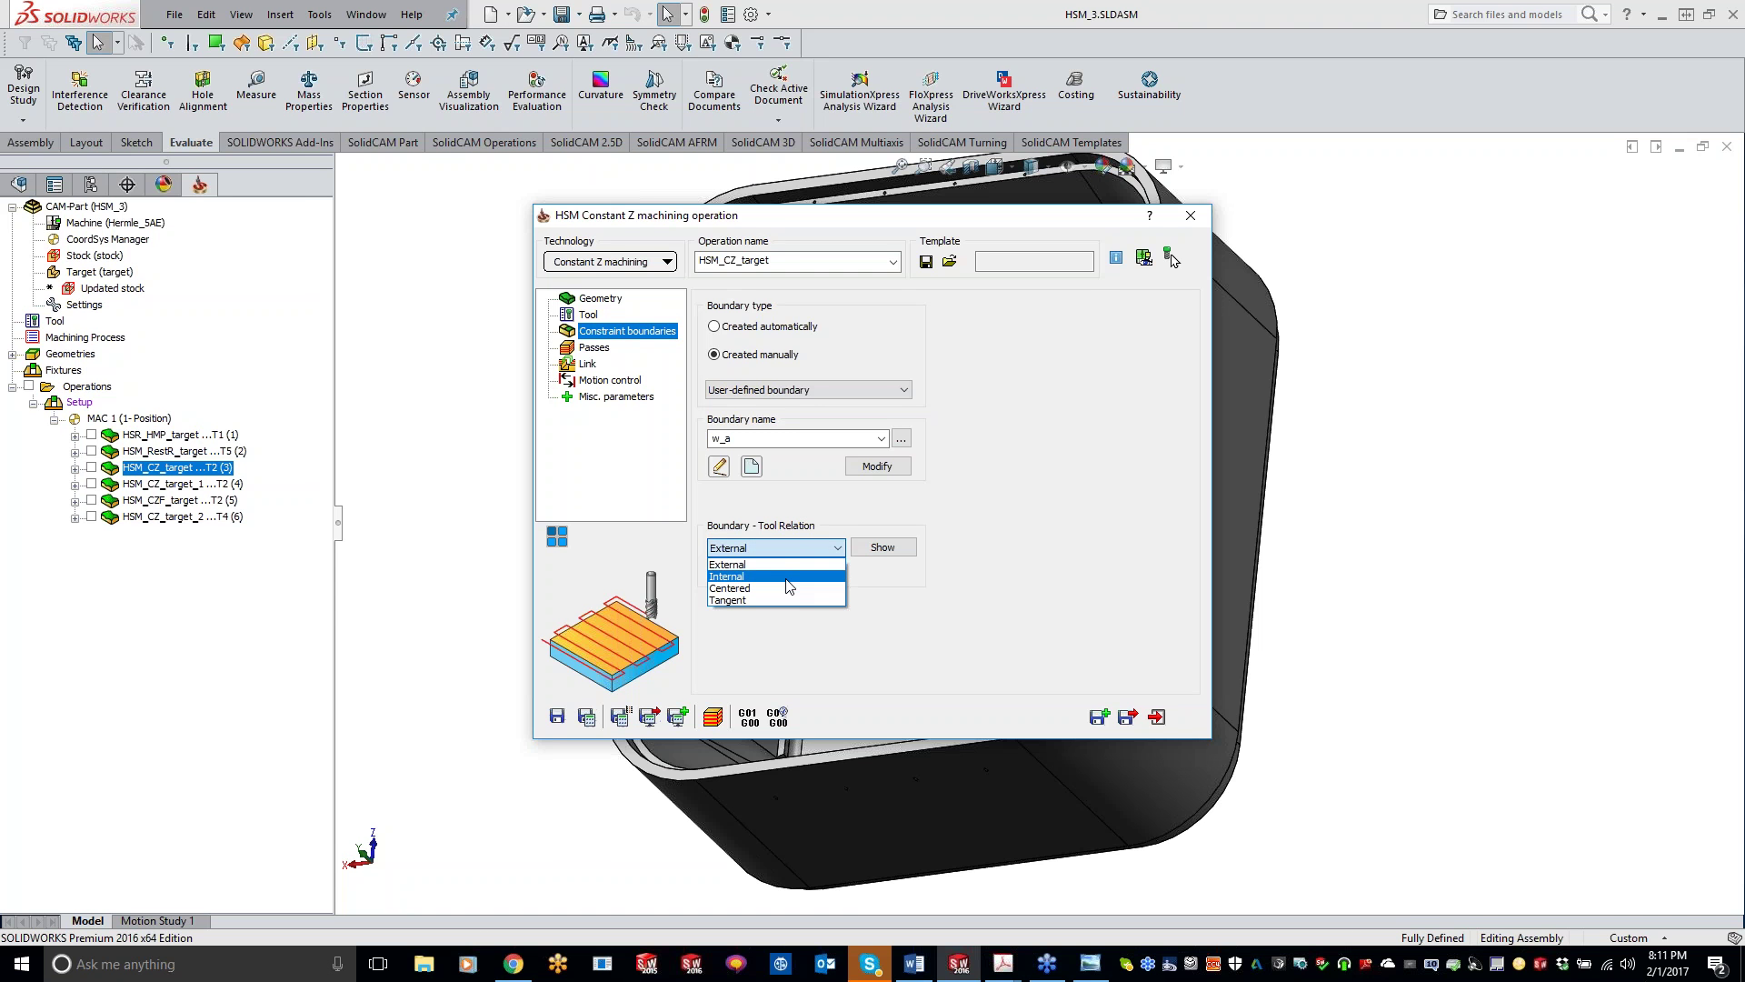
pyautogui.click(789, 578)
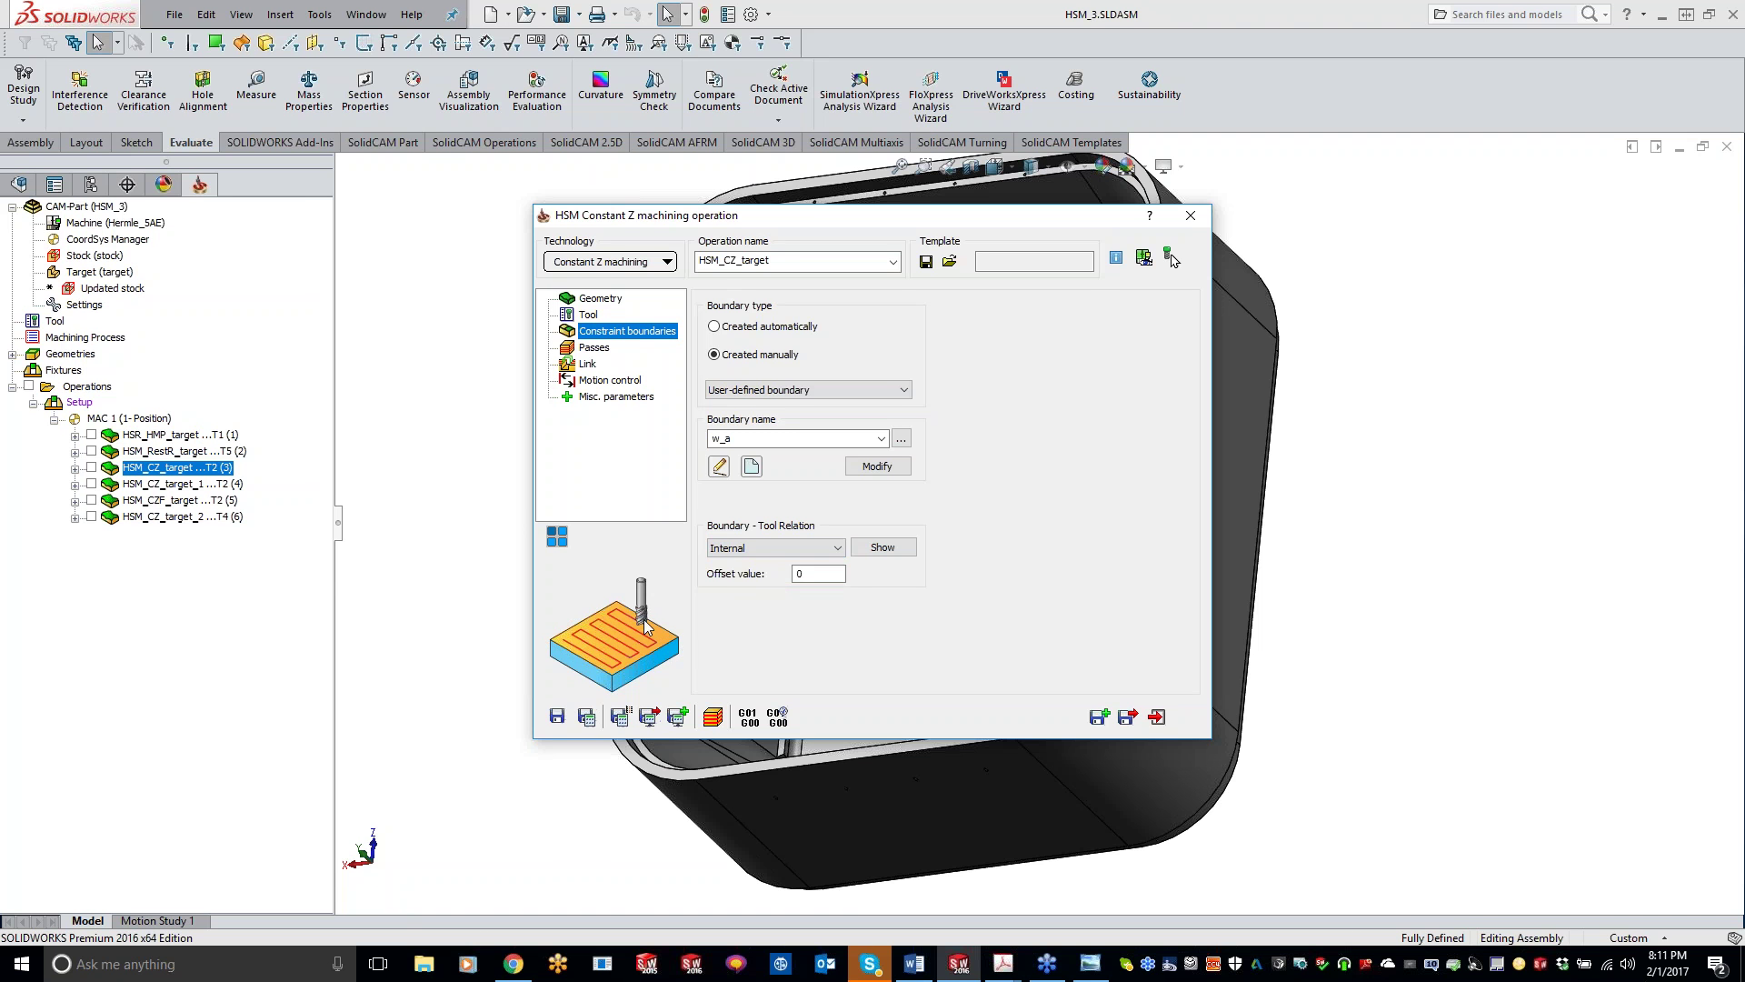
# - Return the boundary-tool relation to Centered and move on to the Passes page
pyautogui.click(772, 547)
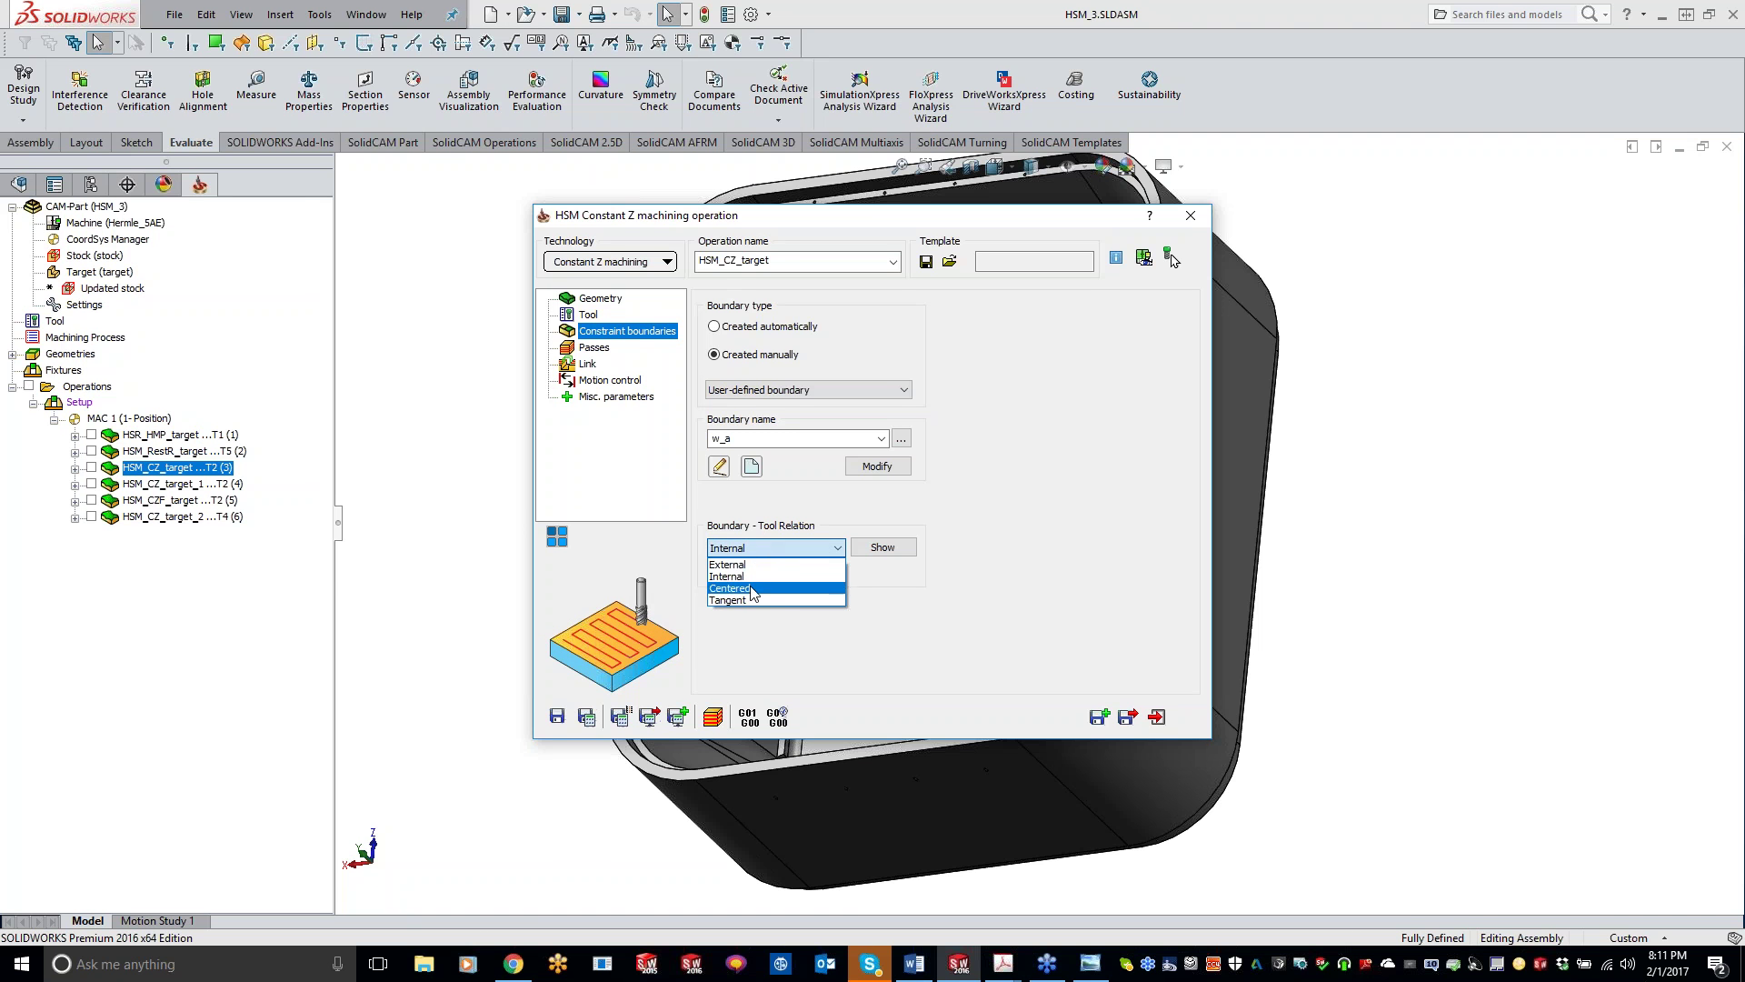
pyautogui.click(729, 588)
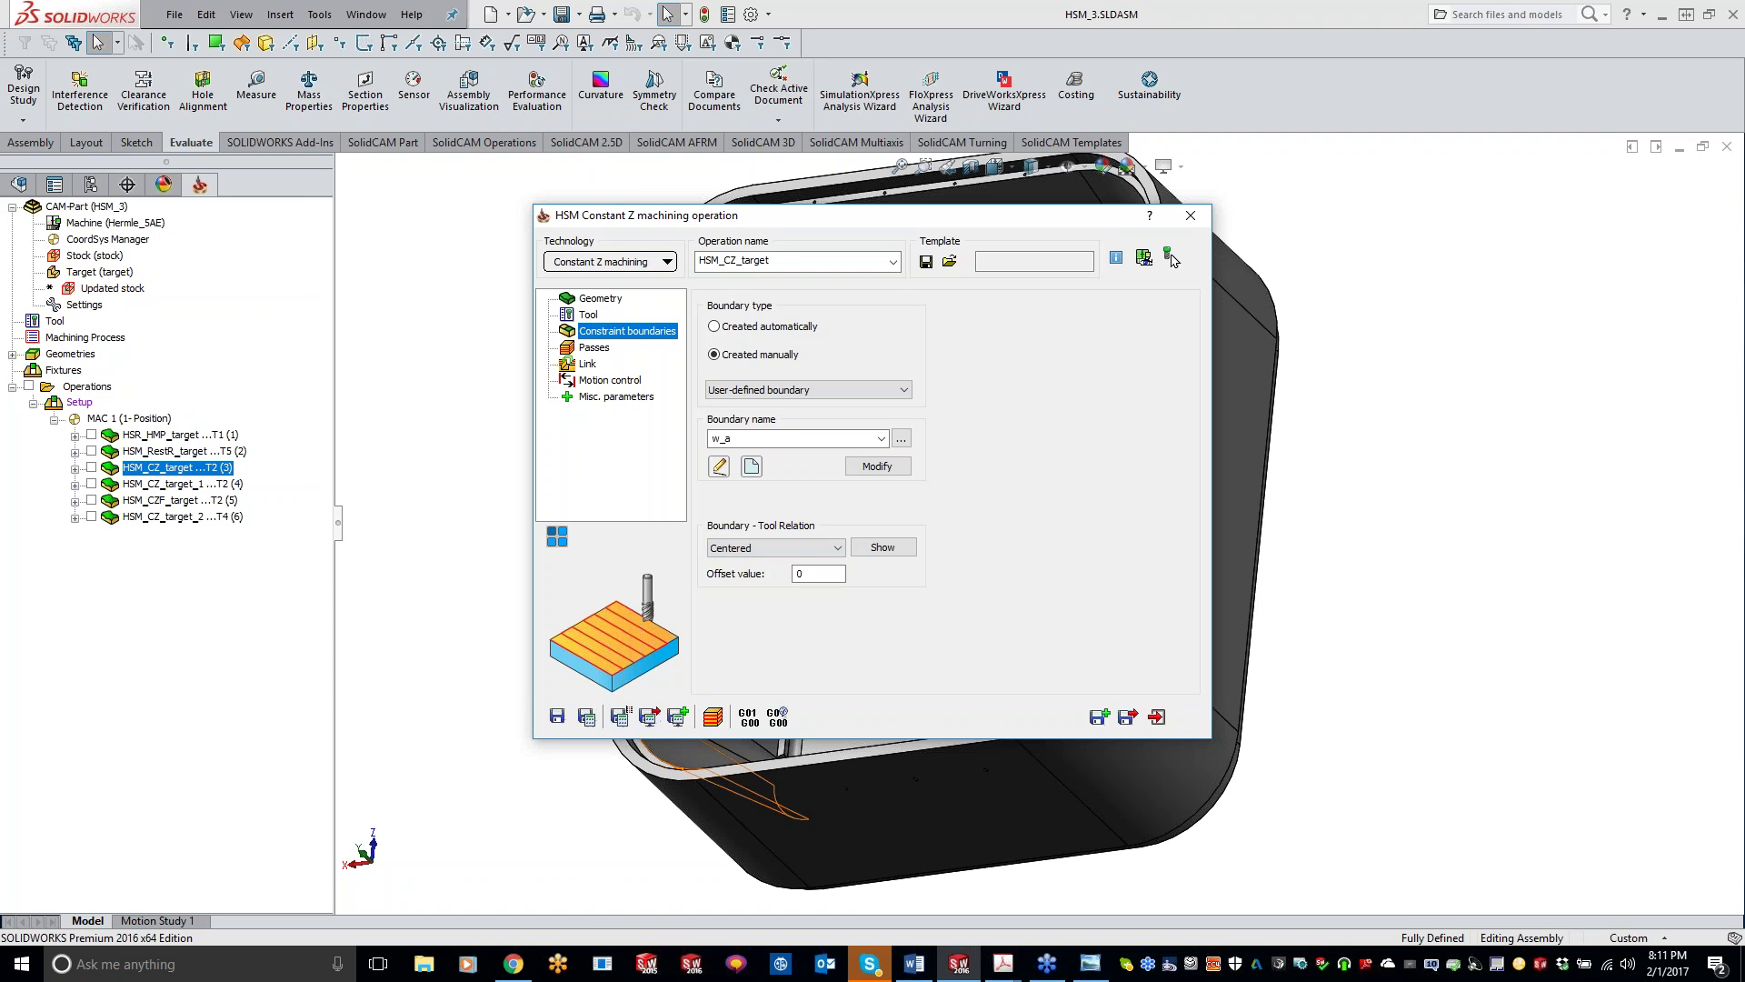
pyautogui.click(766, 550)
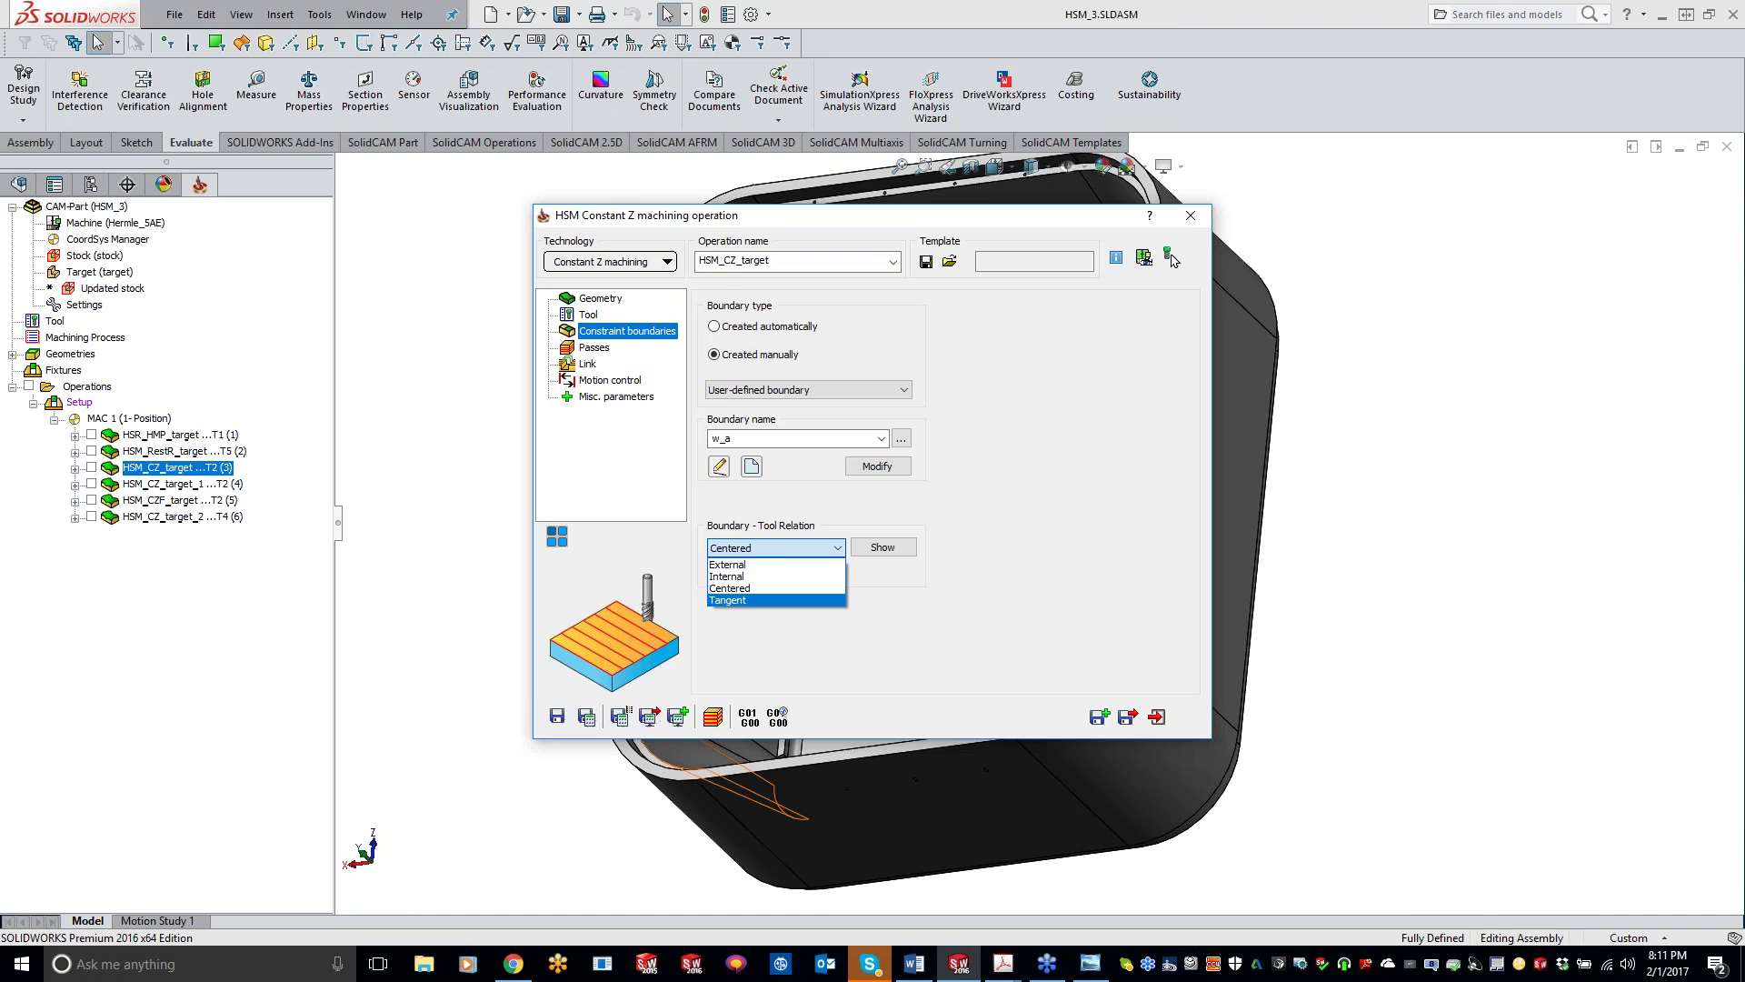
pyautogui.click(823, 635)
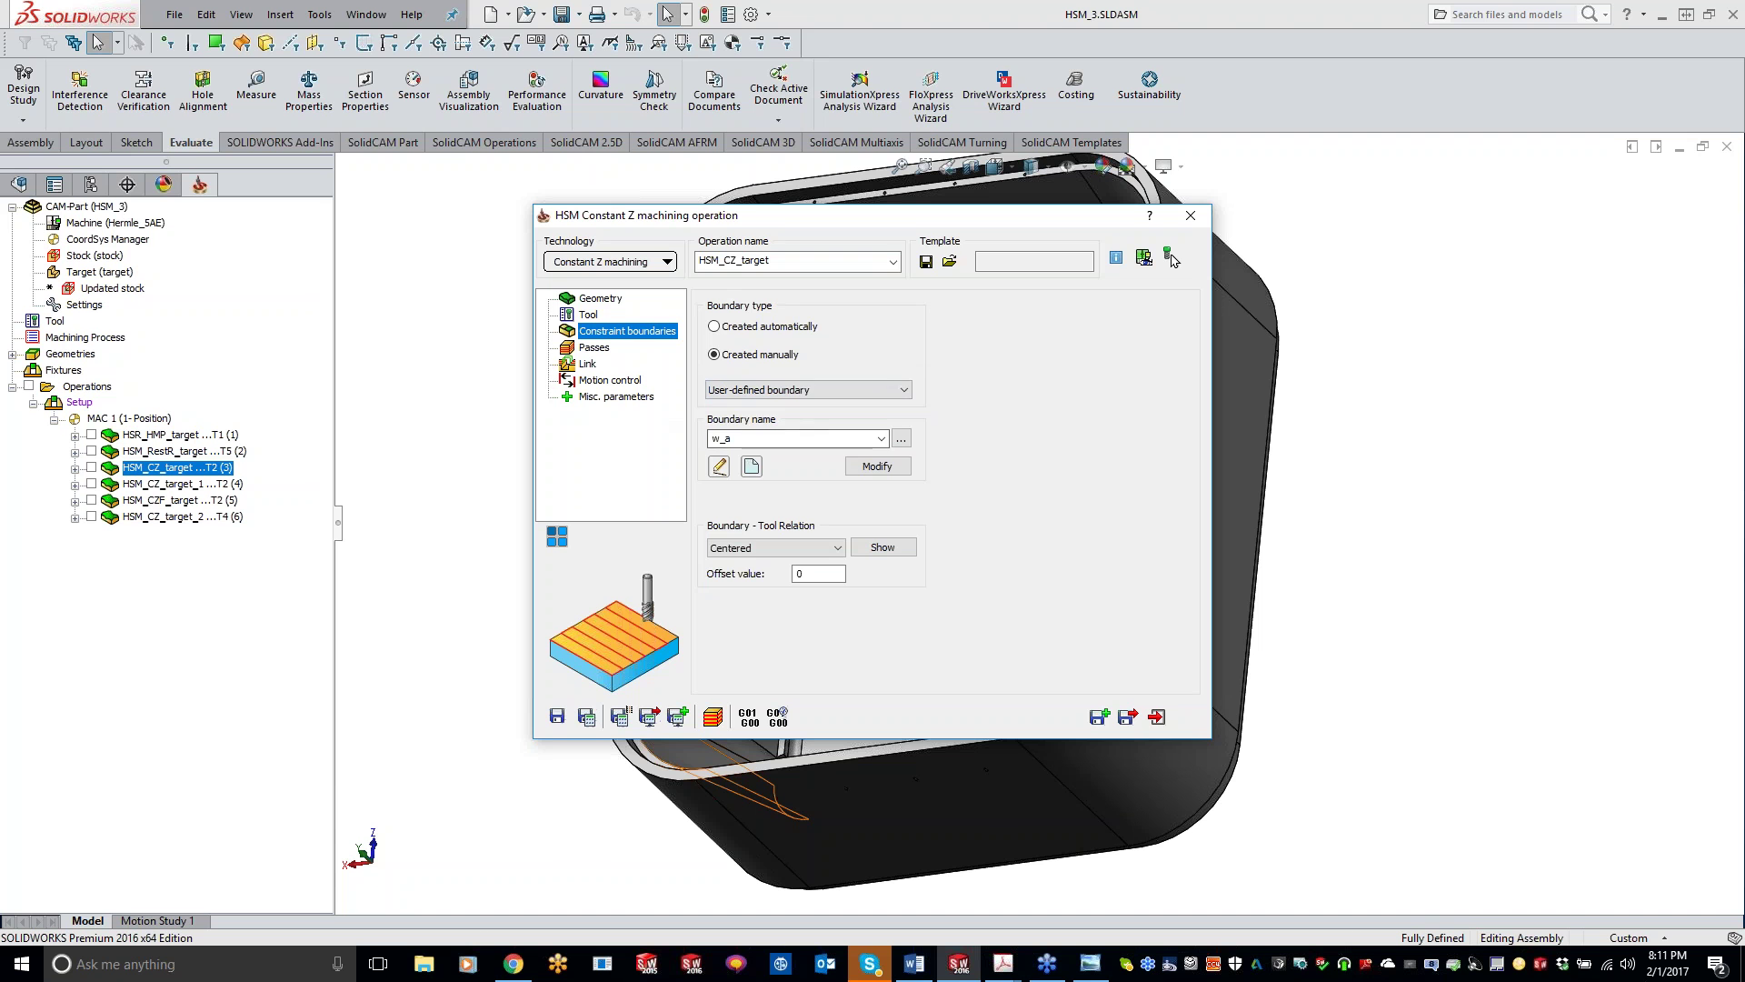
pyautogui.click(595, 348)
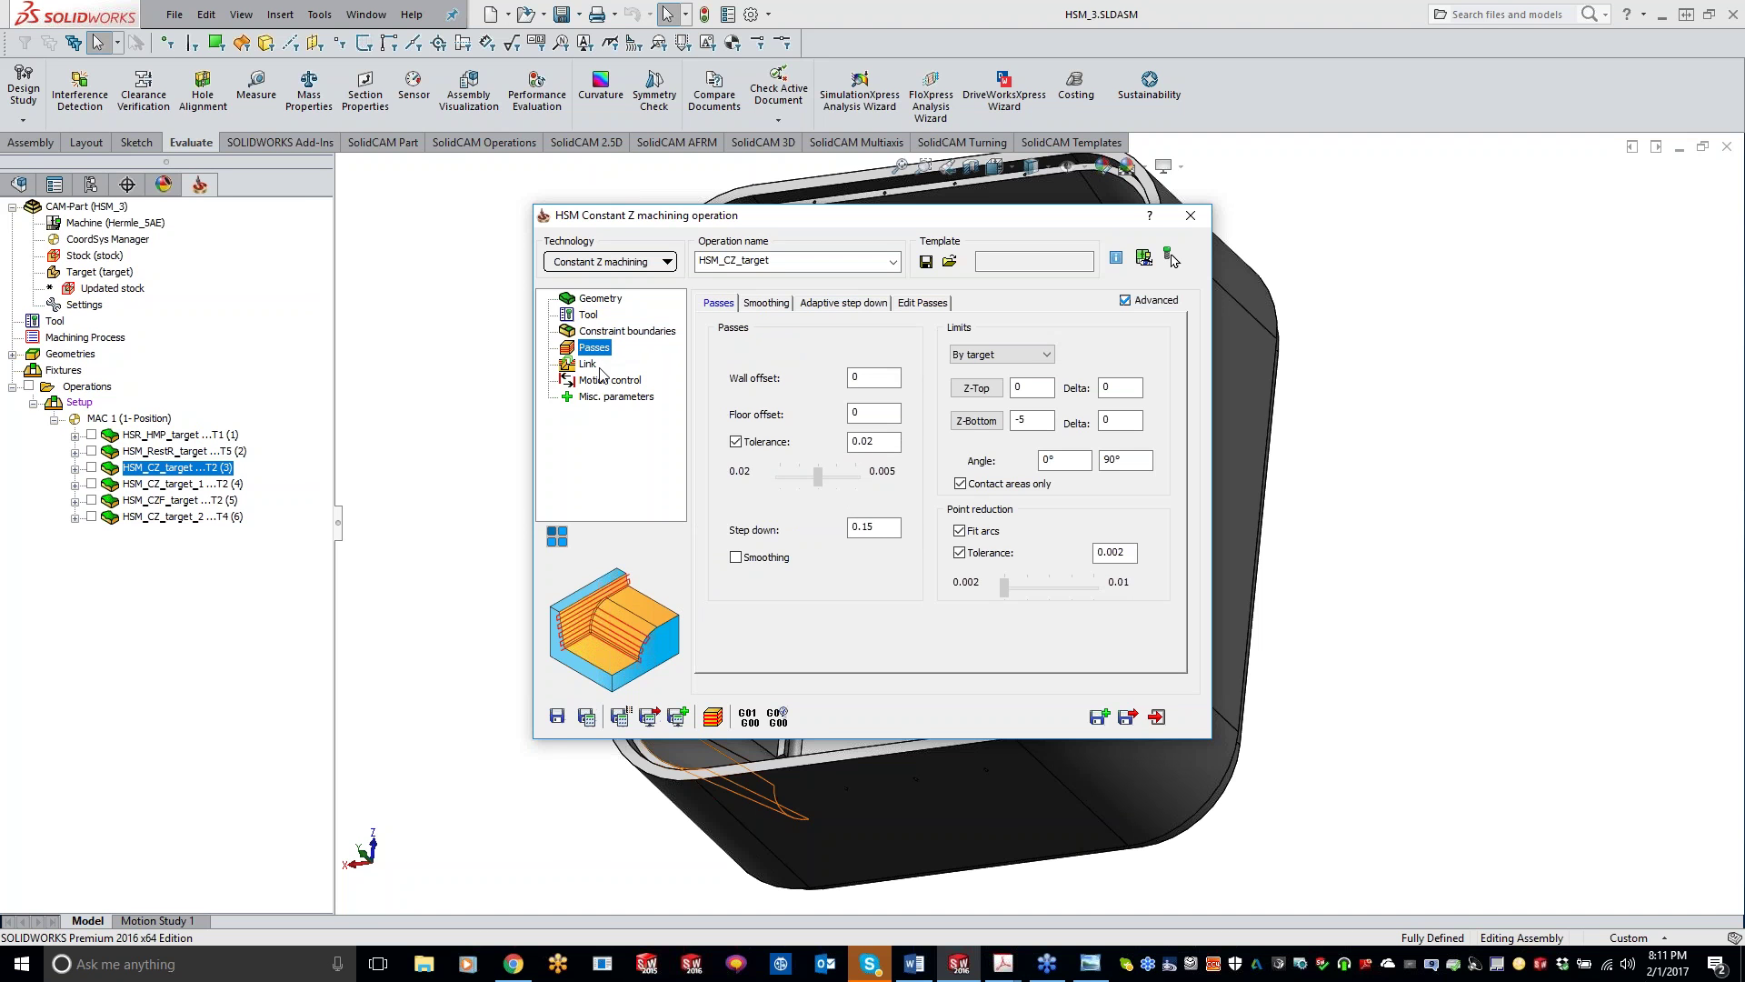
pyautogui.click(634, 263)
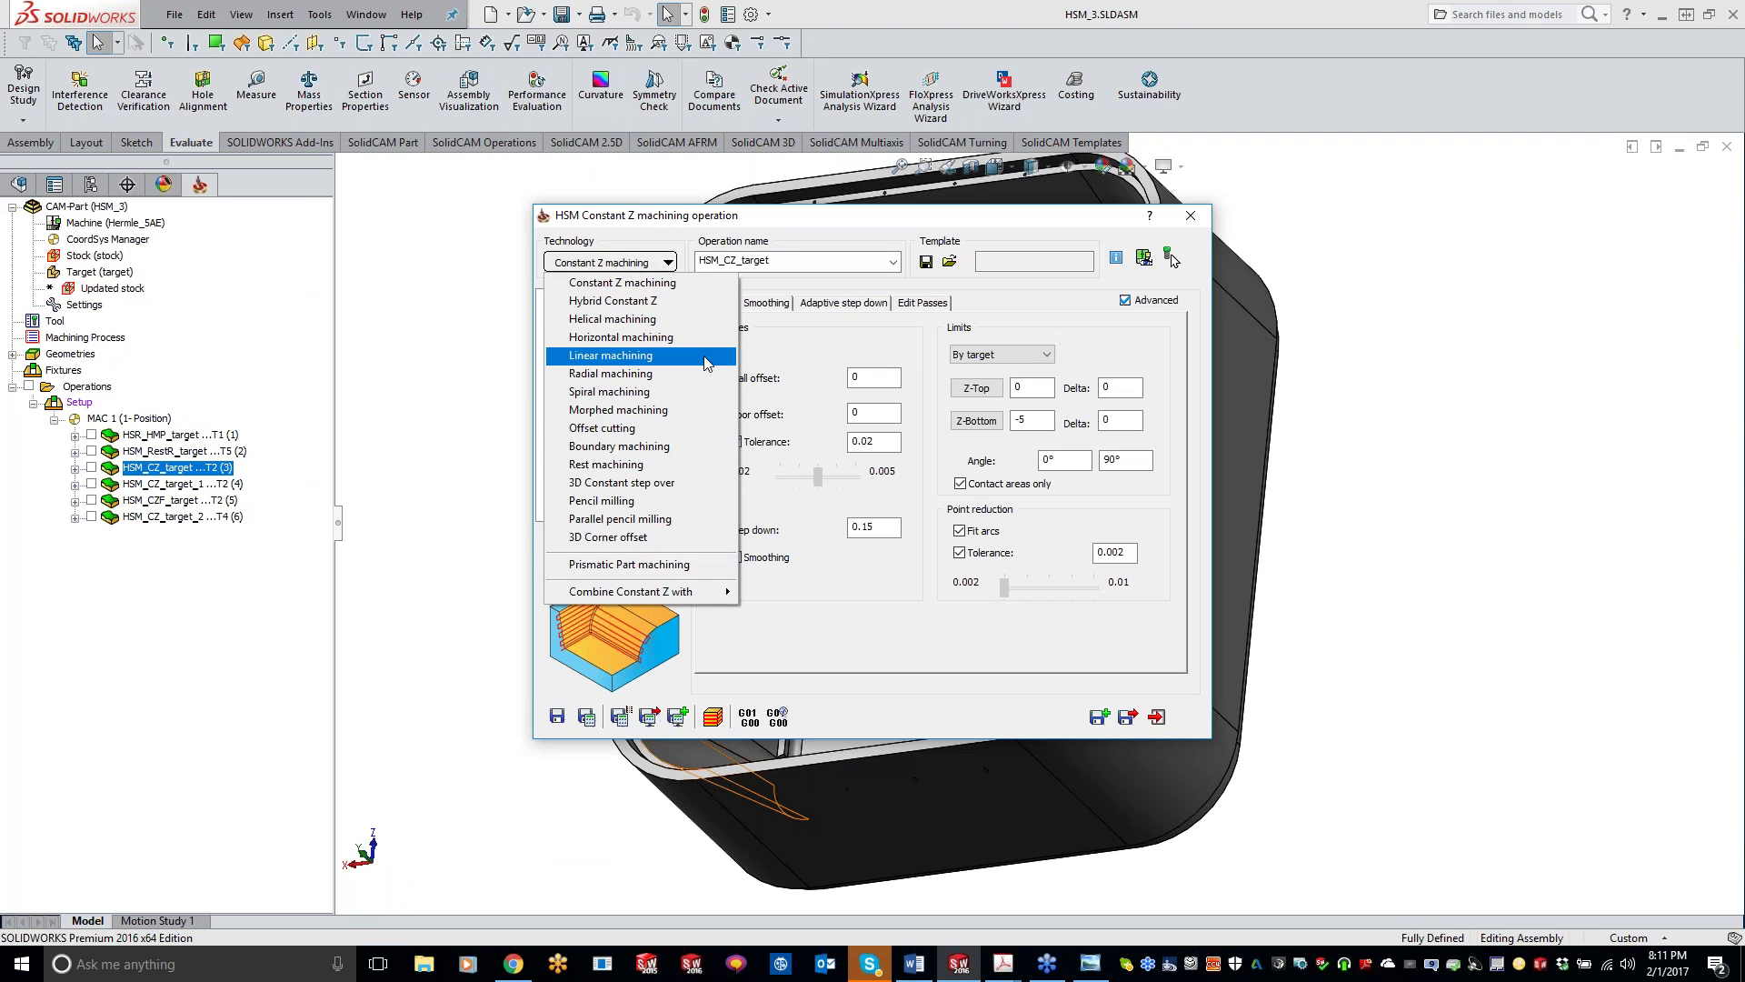
pyautogui.click(870, 668)
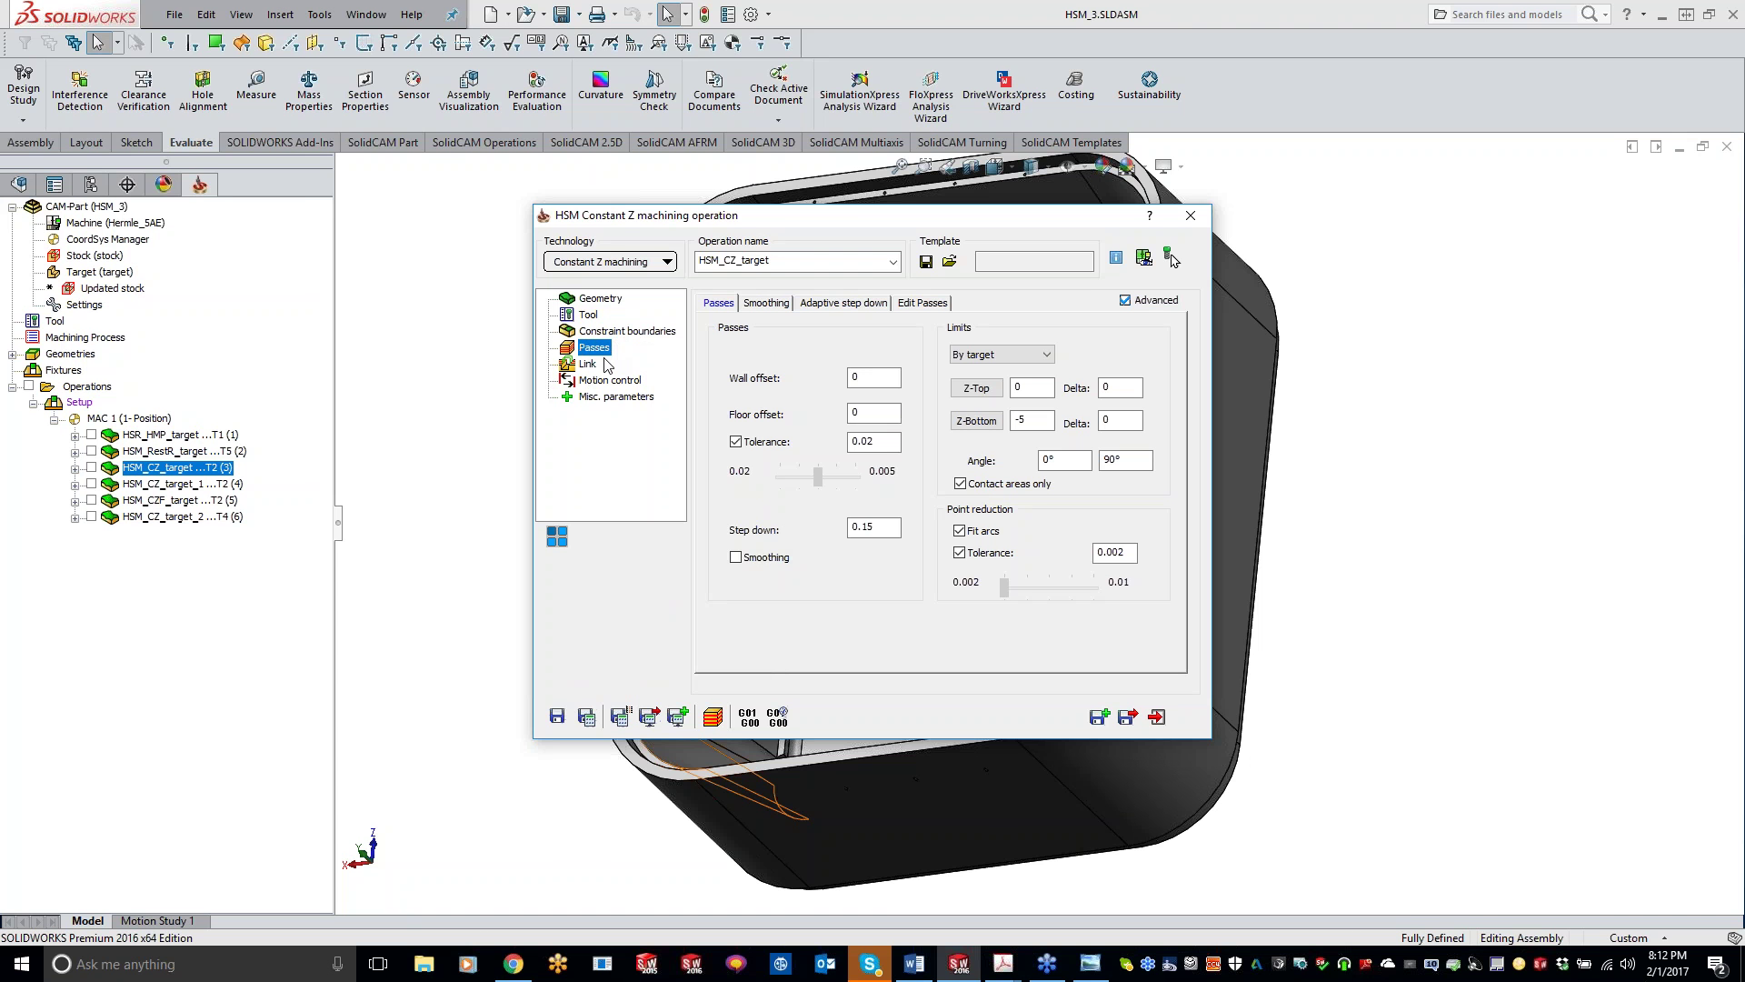
pyautogui.click(878, 376)
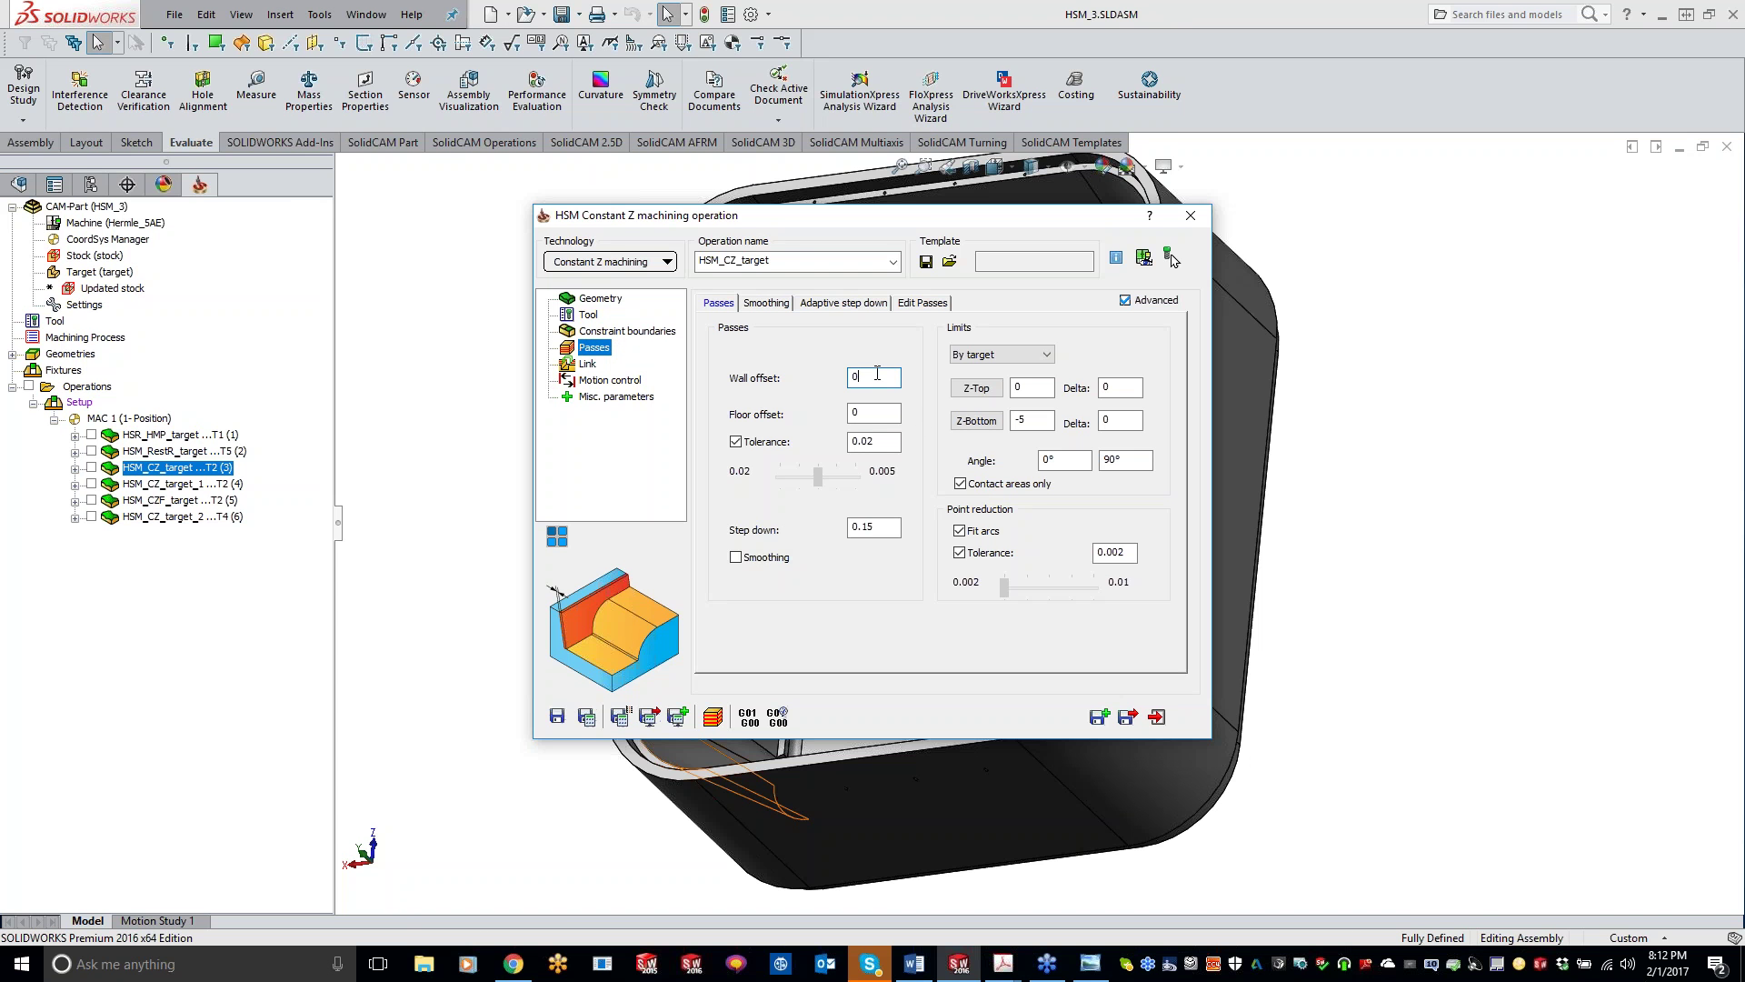
pyautogui.click(895, 411)
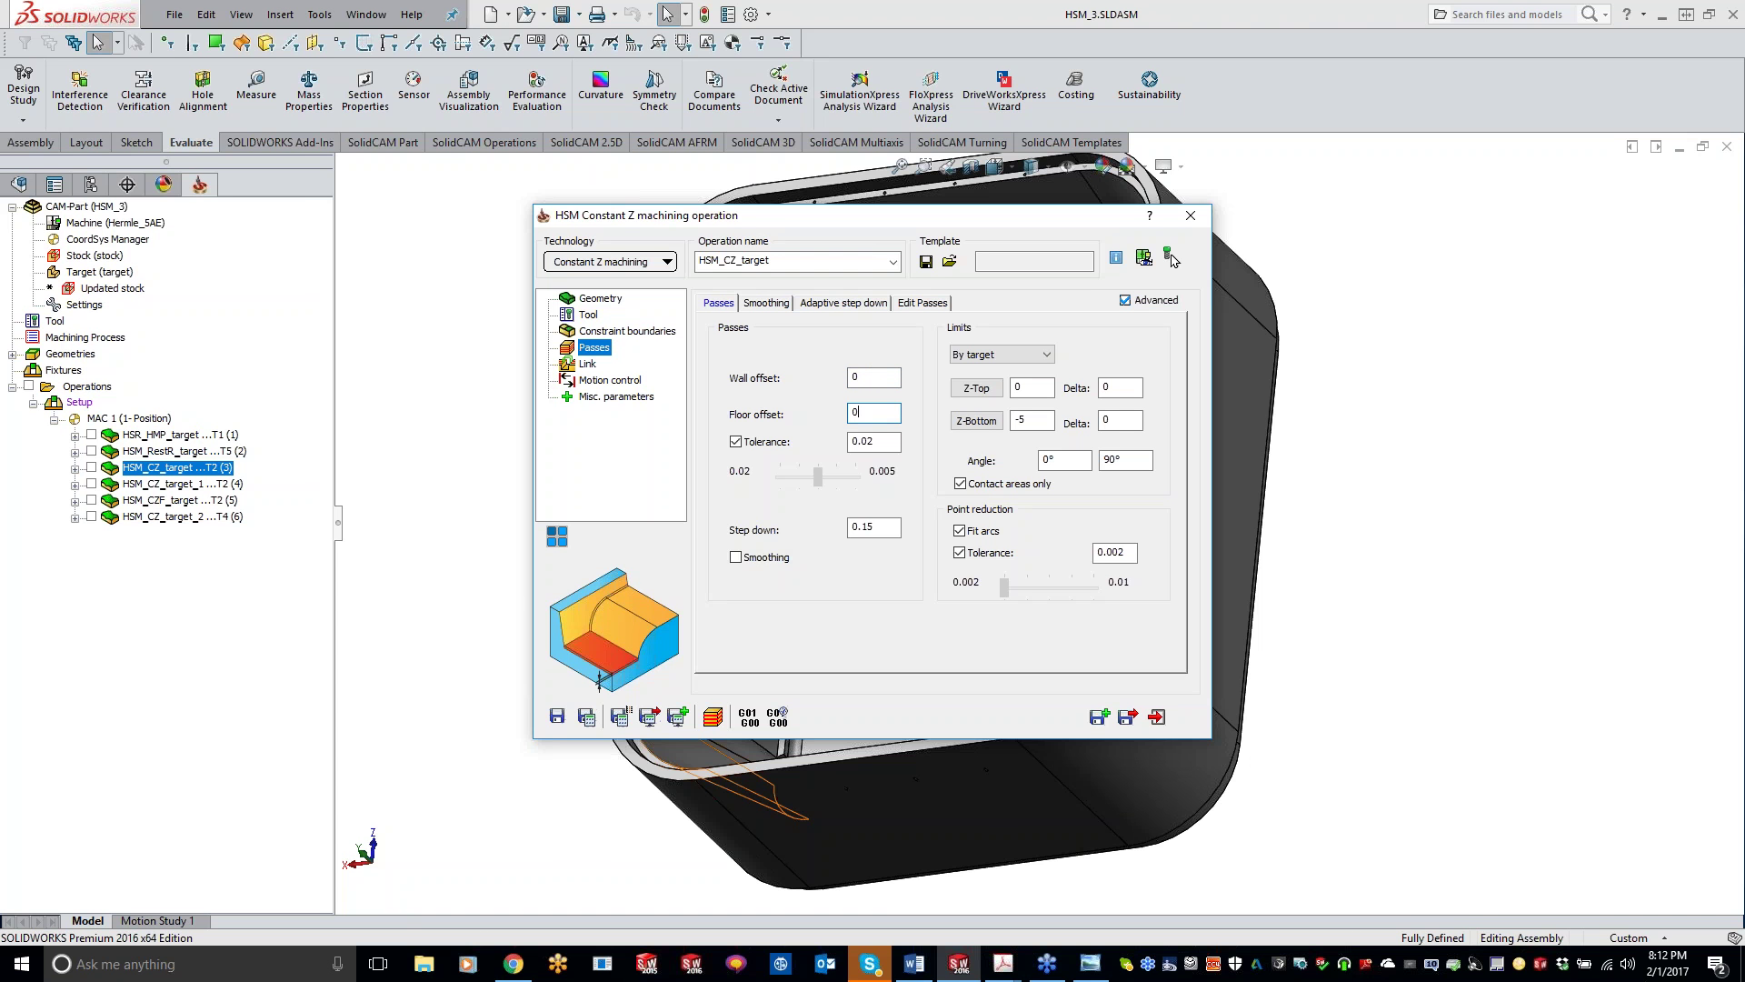
pyautogui.click(884, 440)
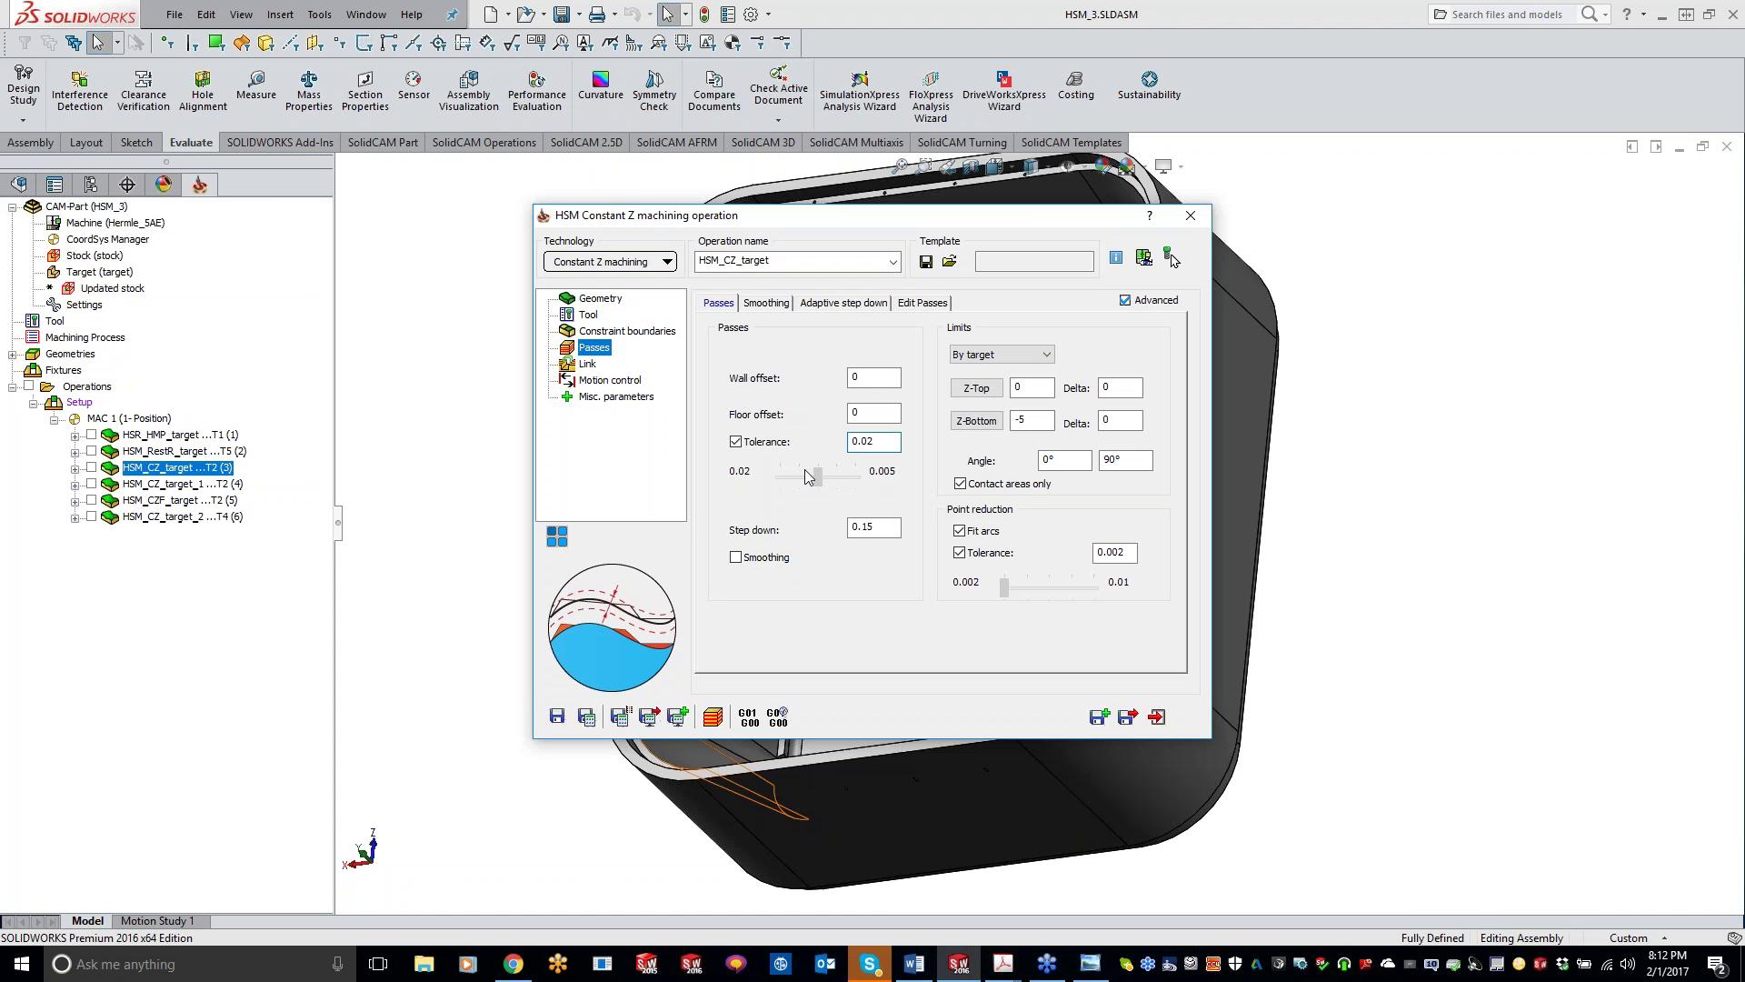
# - Turn off the typed Tolerance value and settle the tolerance slider at 0.01
pyautogui.click(736, 442)
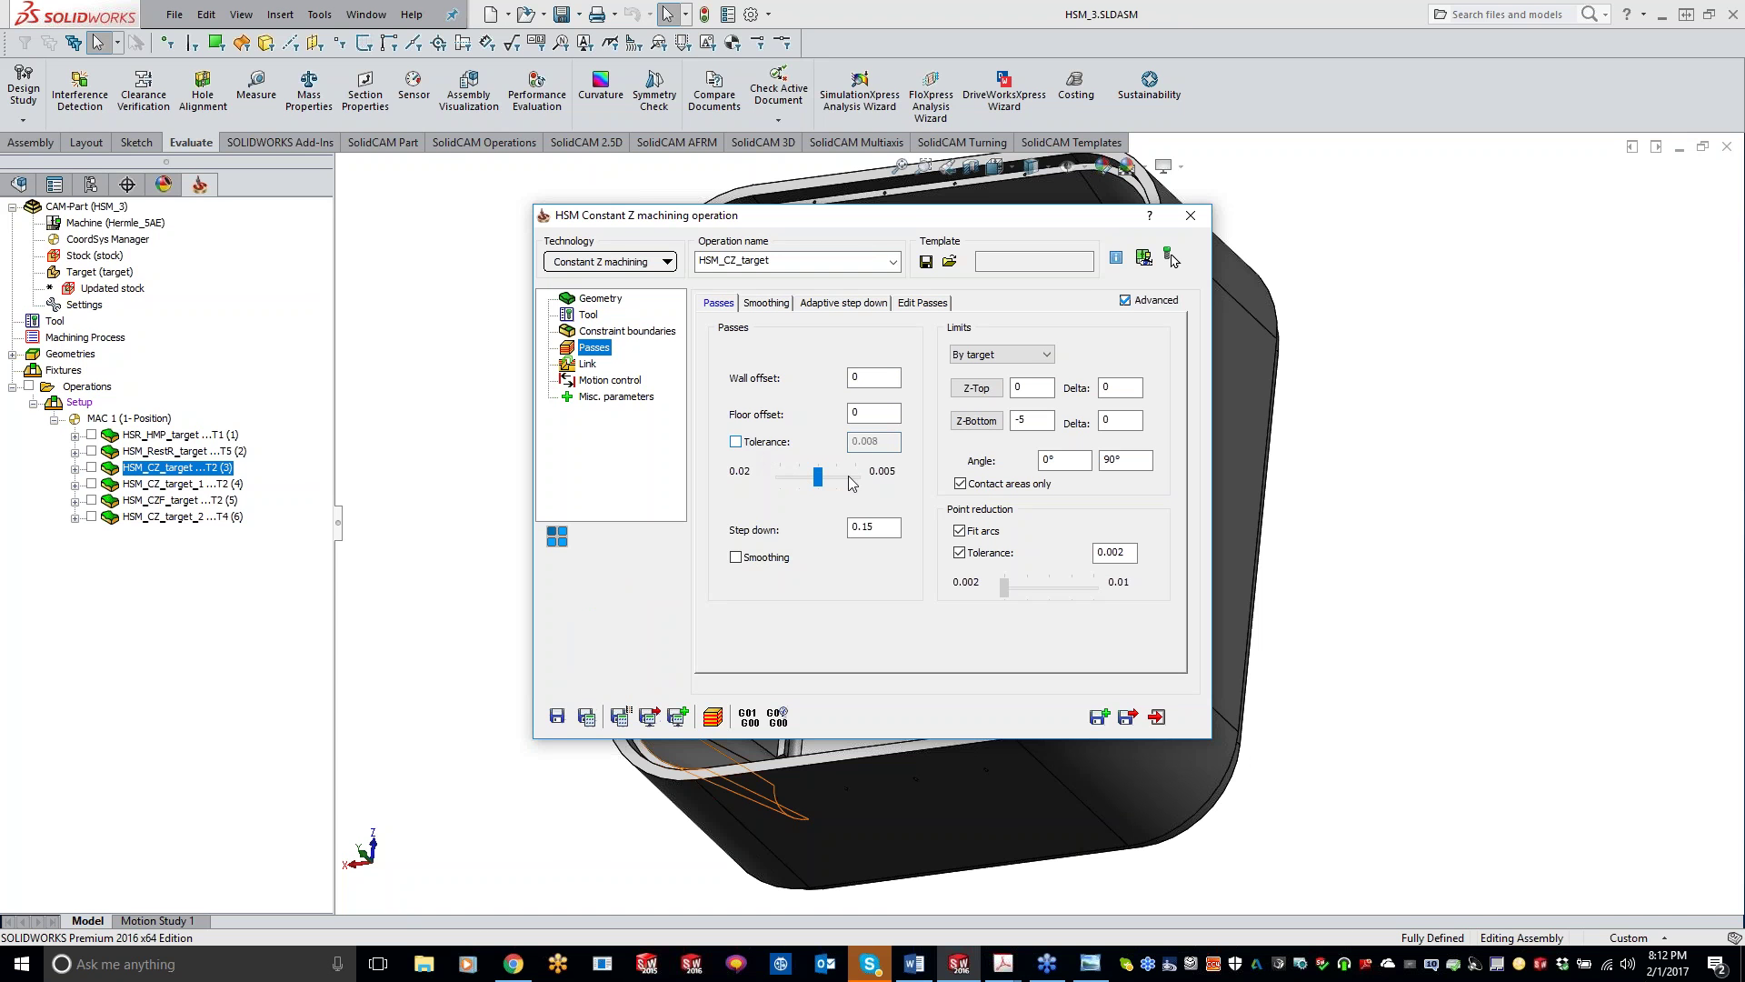
pyautogui.moveTo(818, 476); pyautogui.dragTo(856, 478)
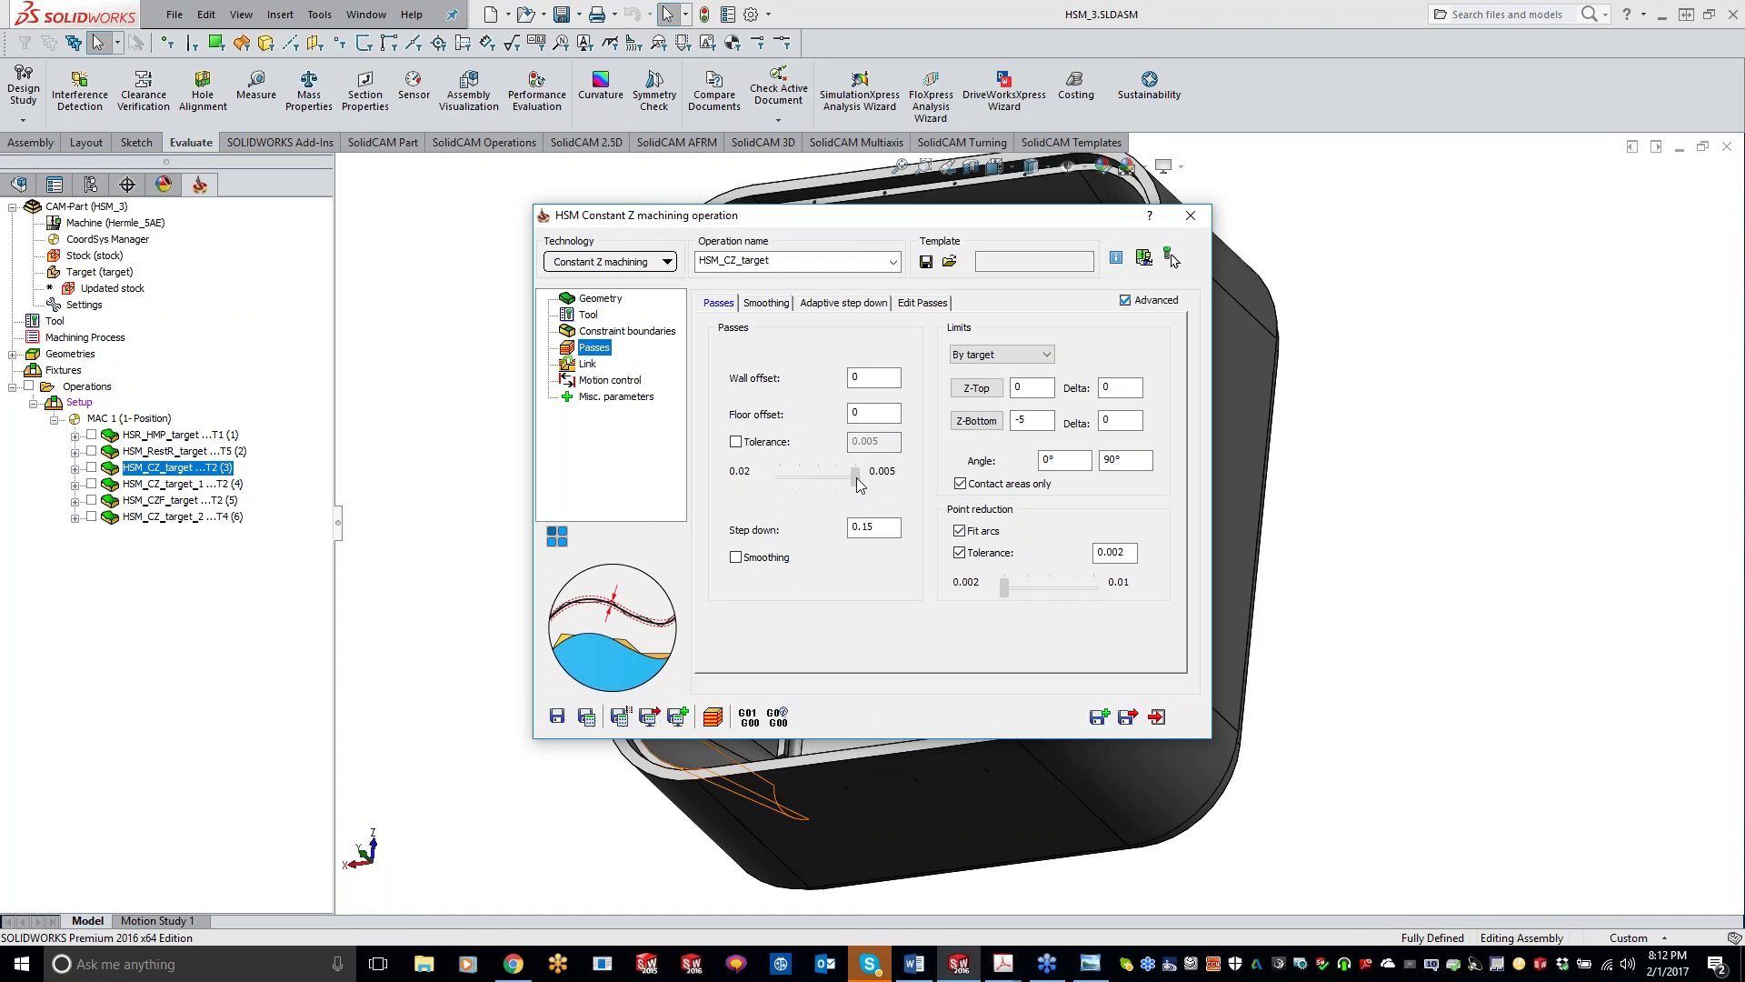
pyautogui.click(736, 442)
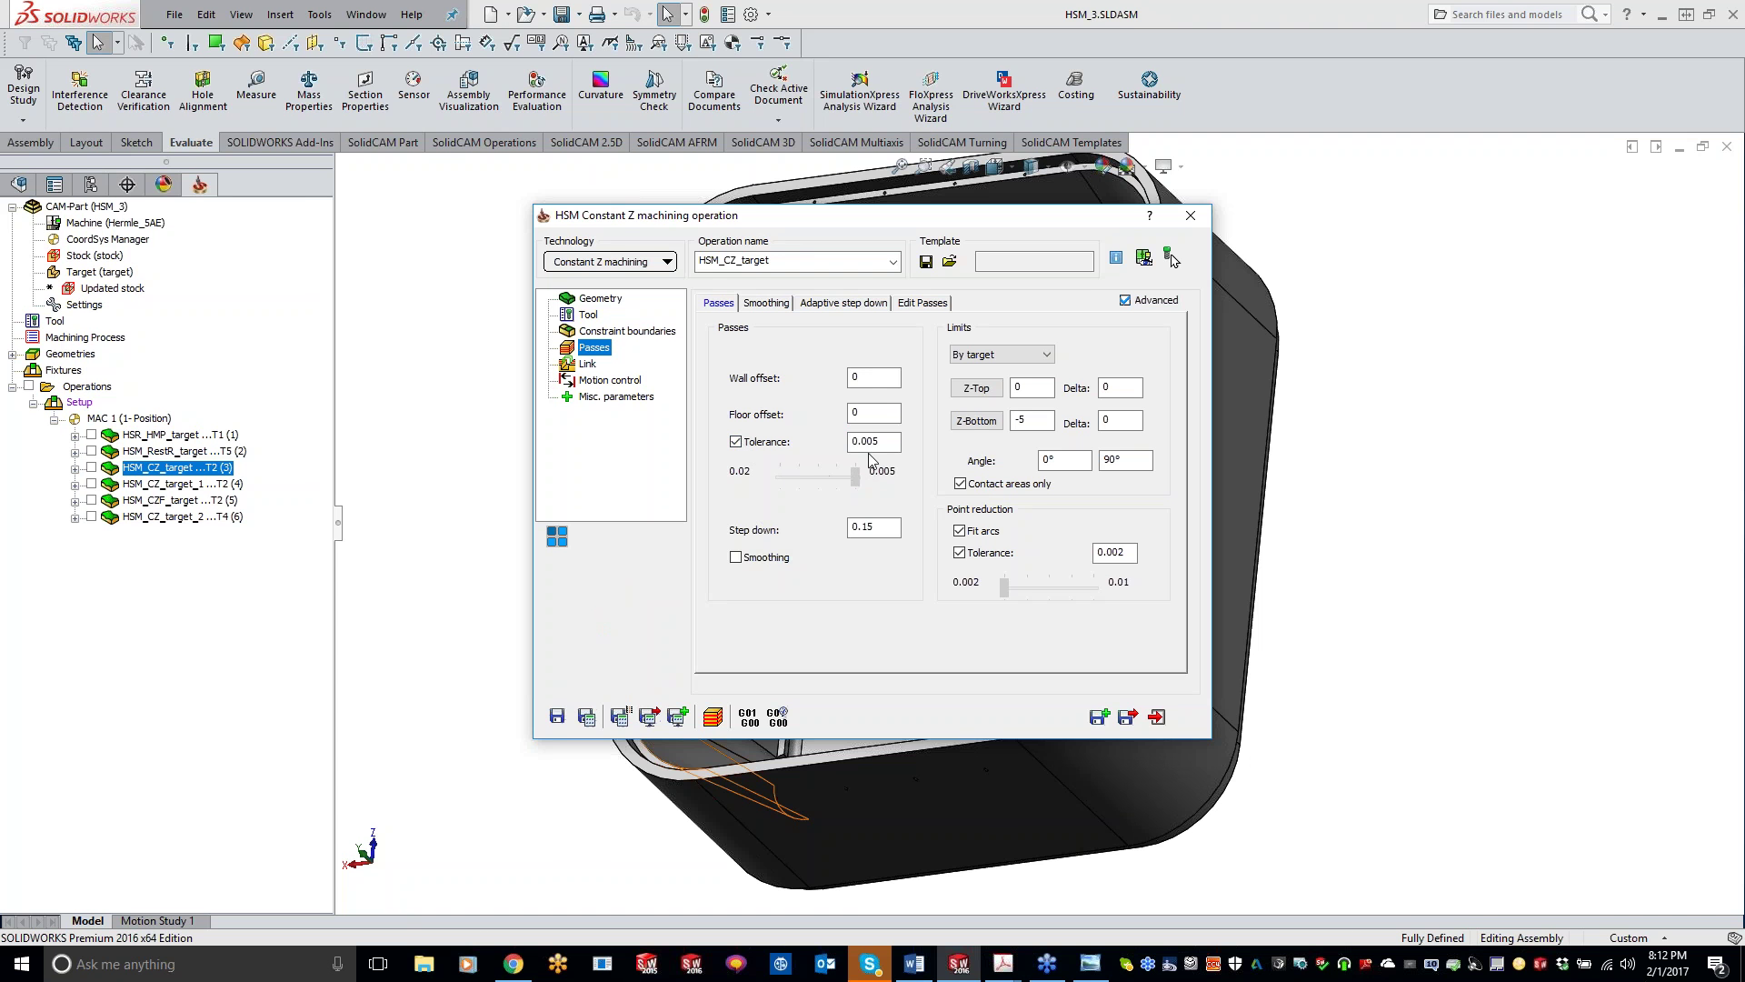
pyautogui.click(737, 442)
pyautogui.click(811, 478)
pyautogui.click(815, 482)
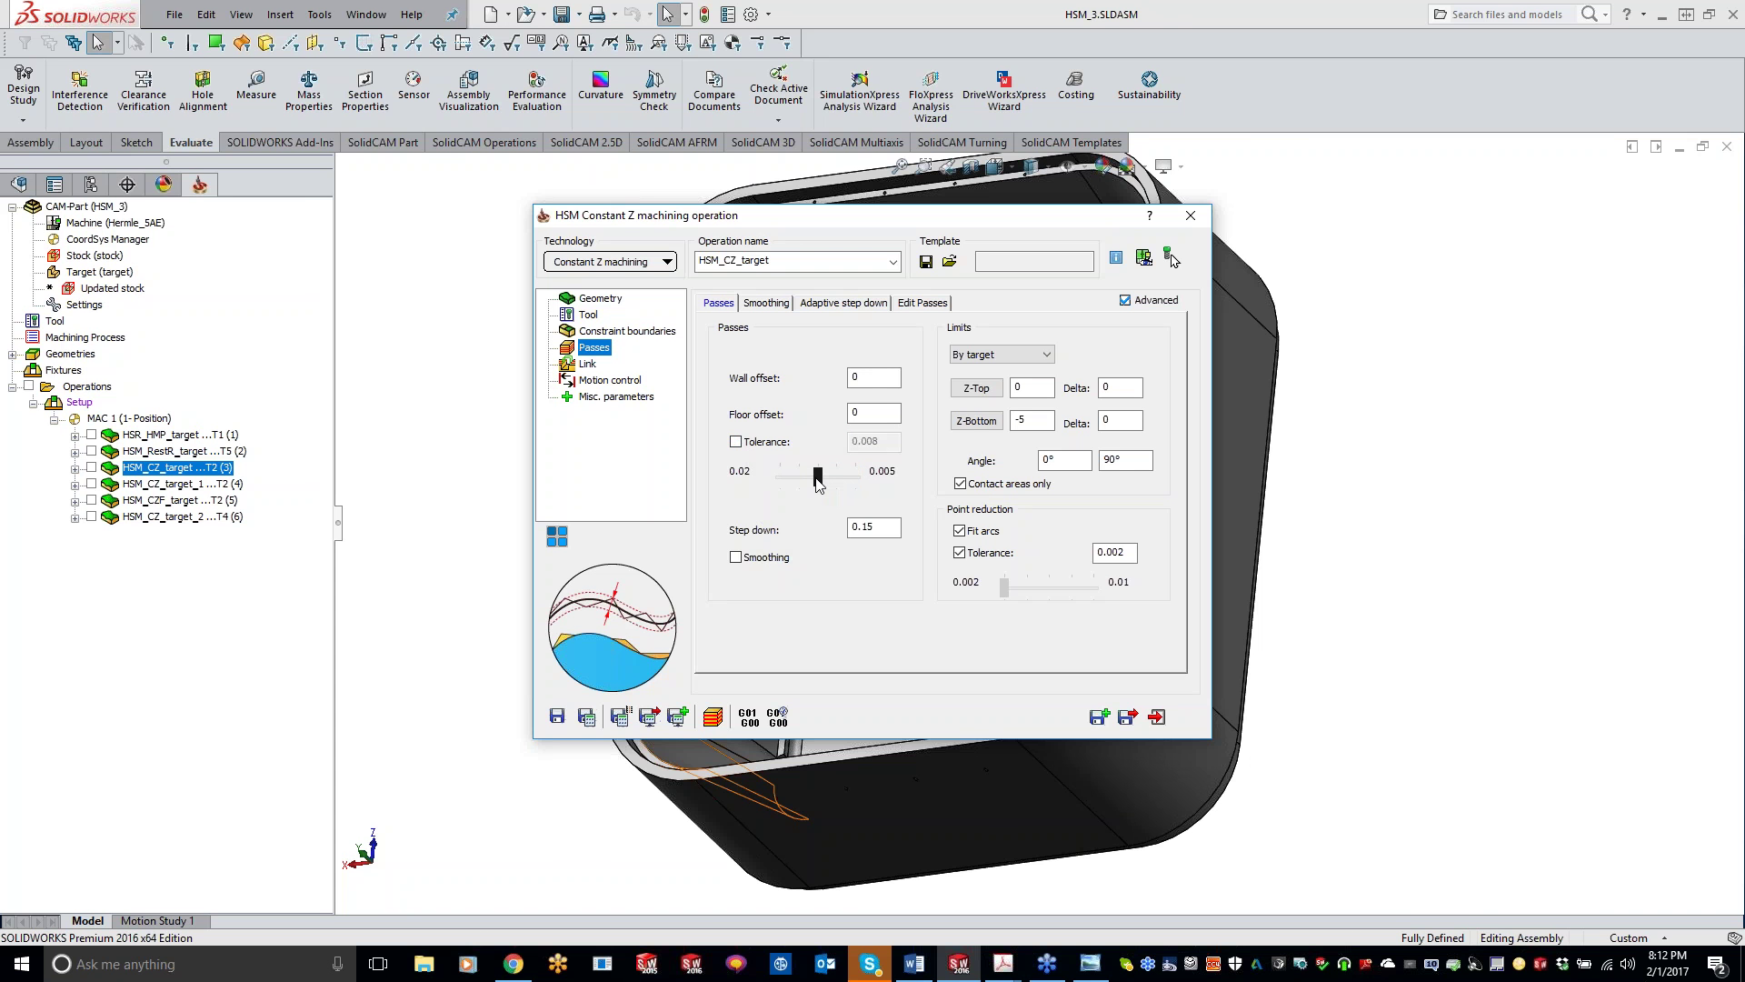
pyautogui.moveTo(818, 483); pyautogui.dragTo(800, 482)
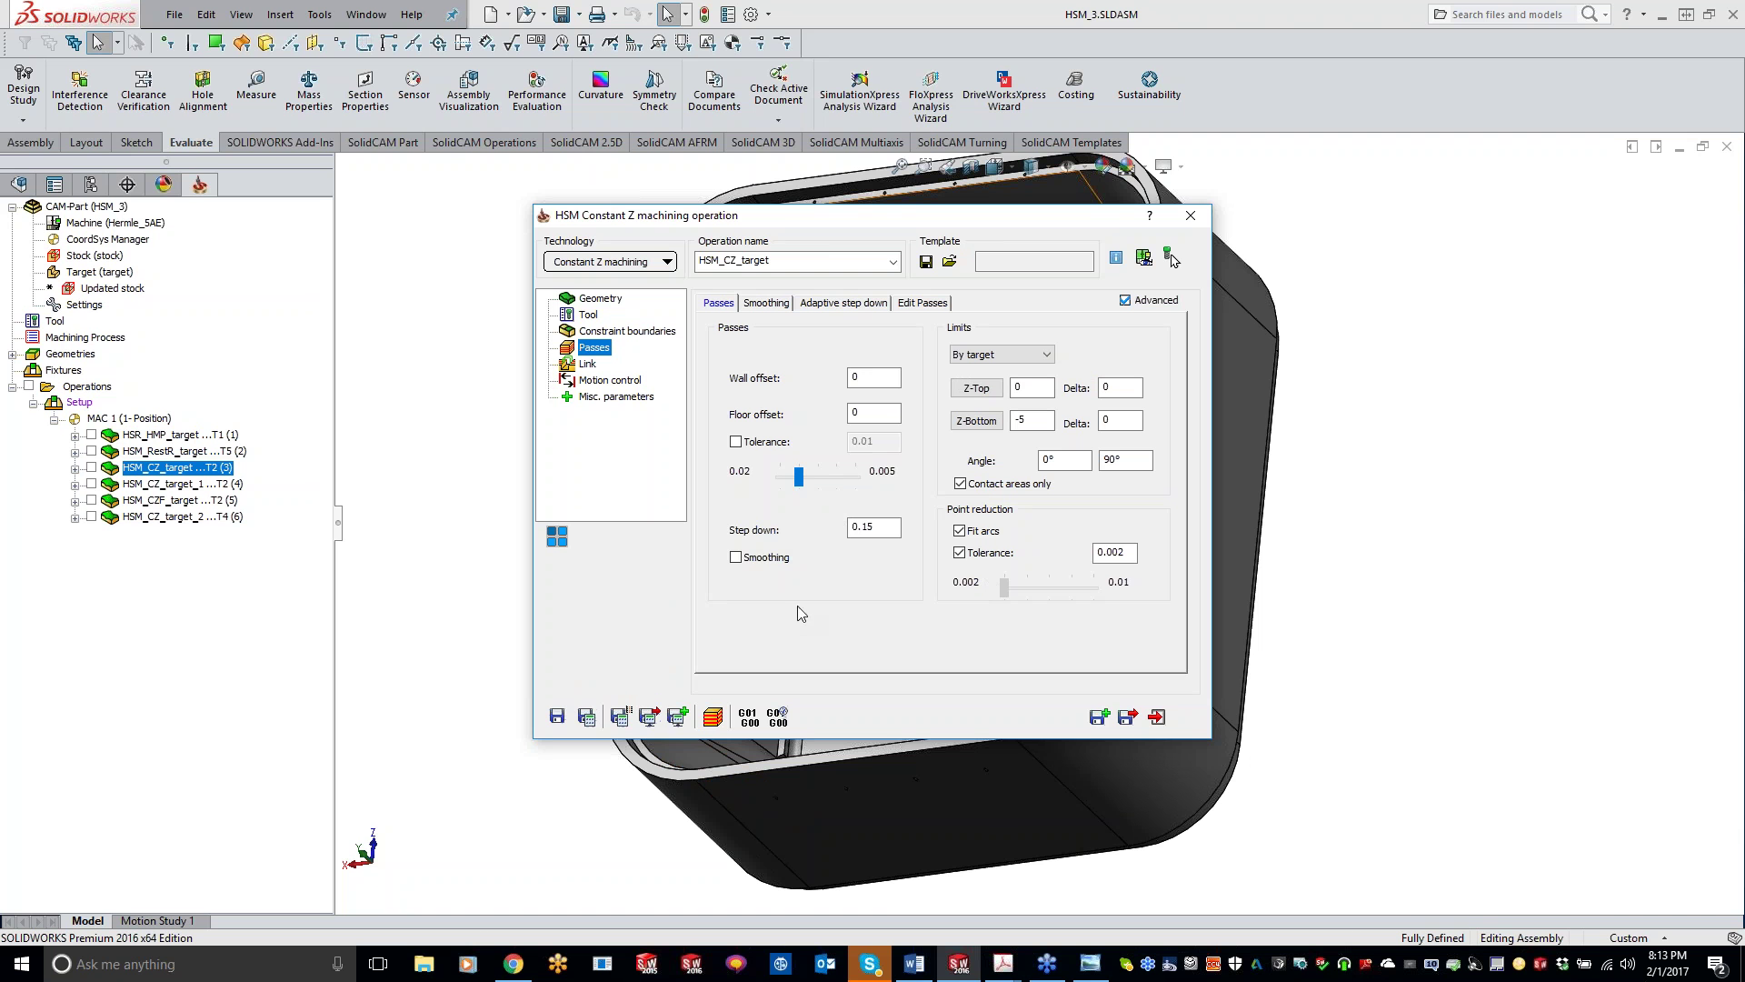
pyautogui.click(894, 526)
# - Check the 0°–90° angle limits, then shift the Constant Z window down-left to reveal the pocket
pyautogui.click(1079, 466)
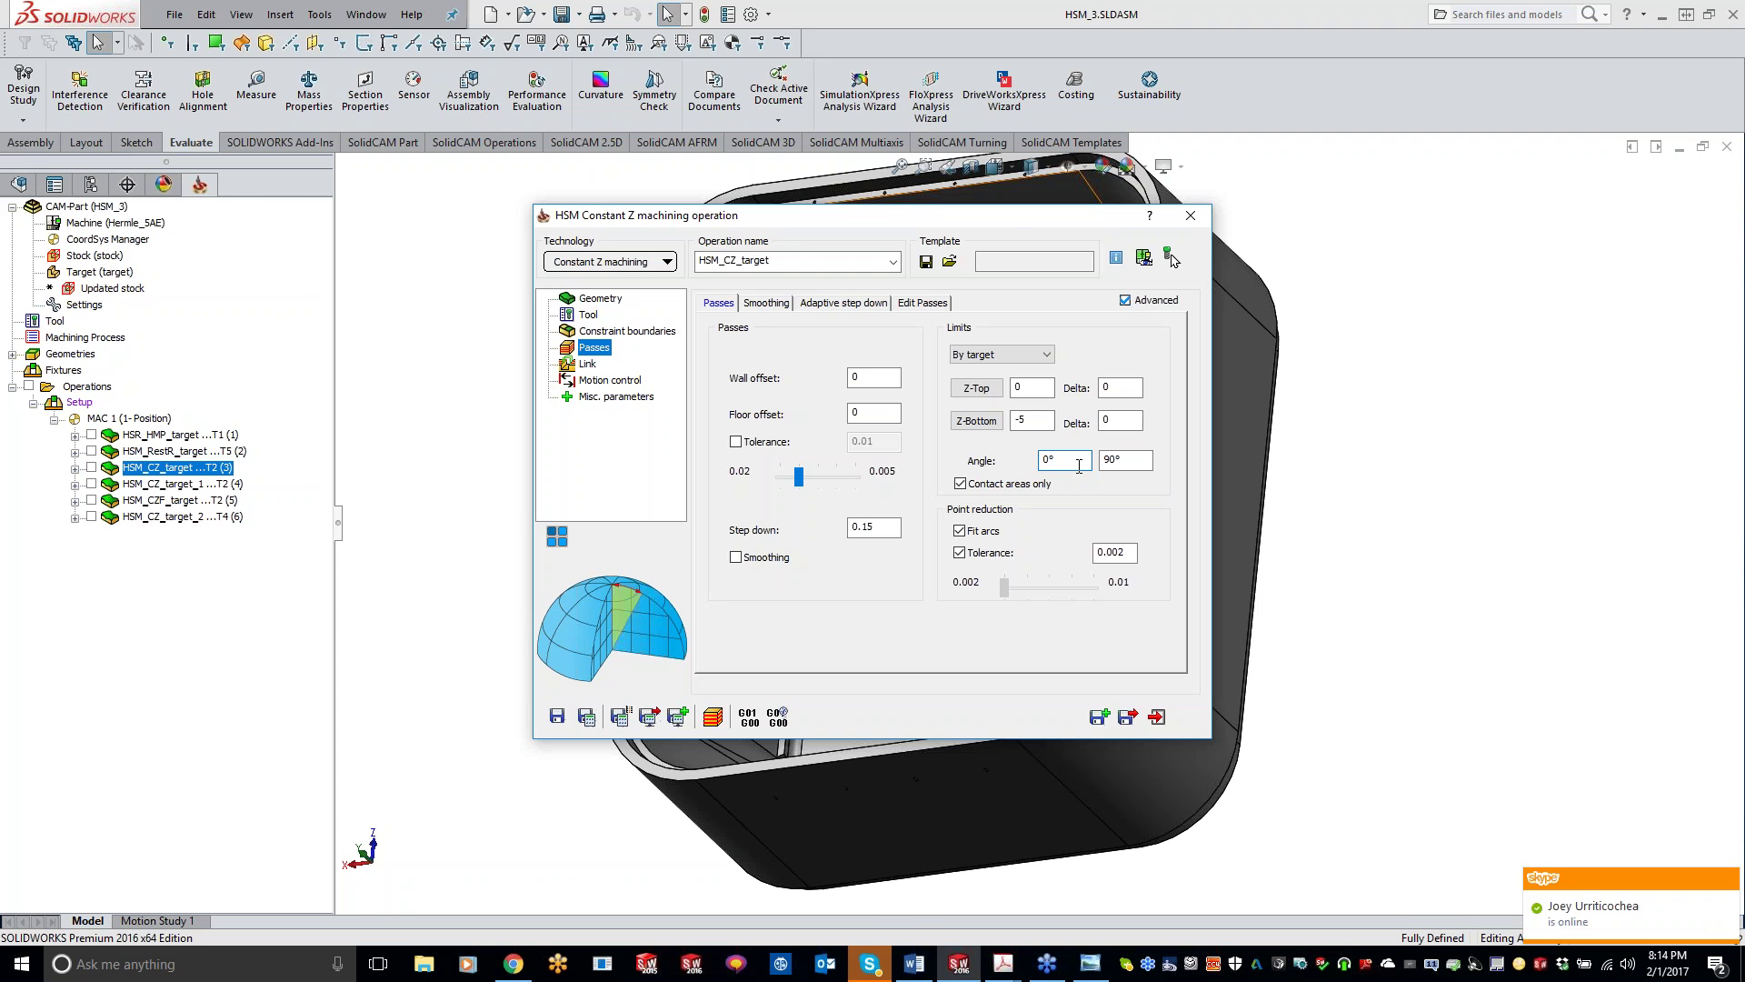
pyautogui.moveTo(1000, 222); pyautogui.dragTo(715, 450)
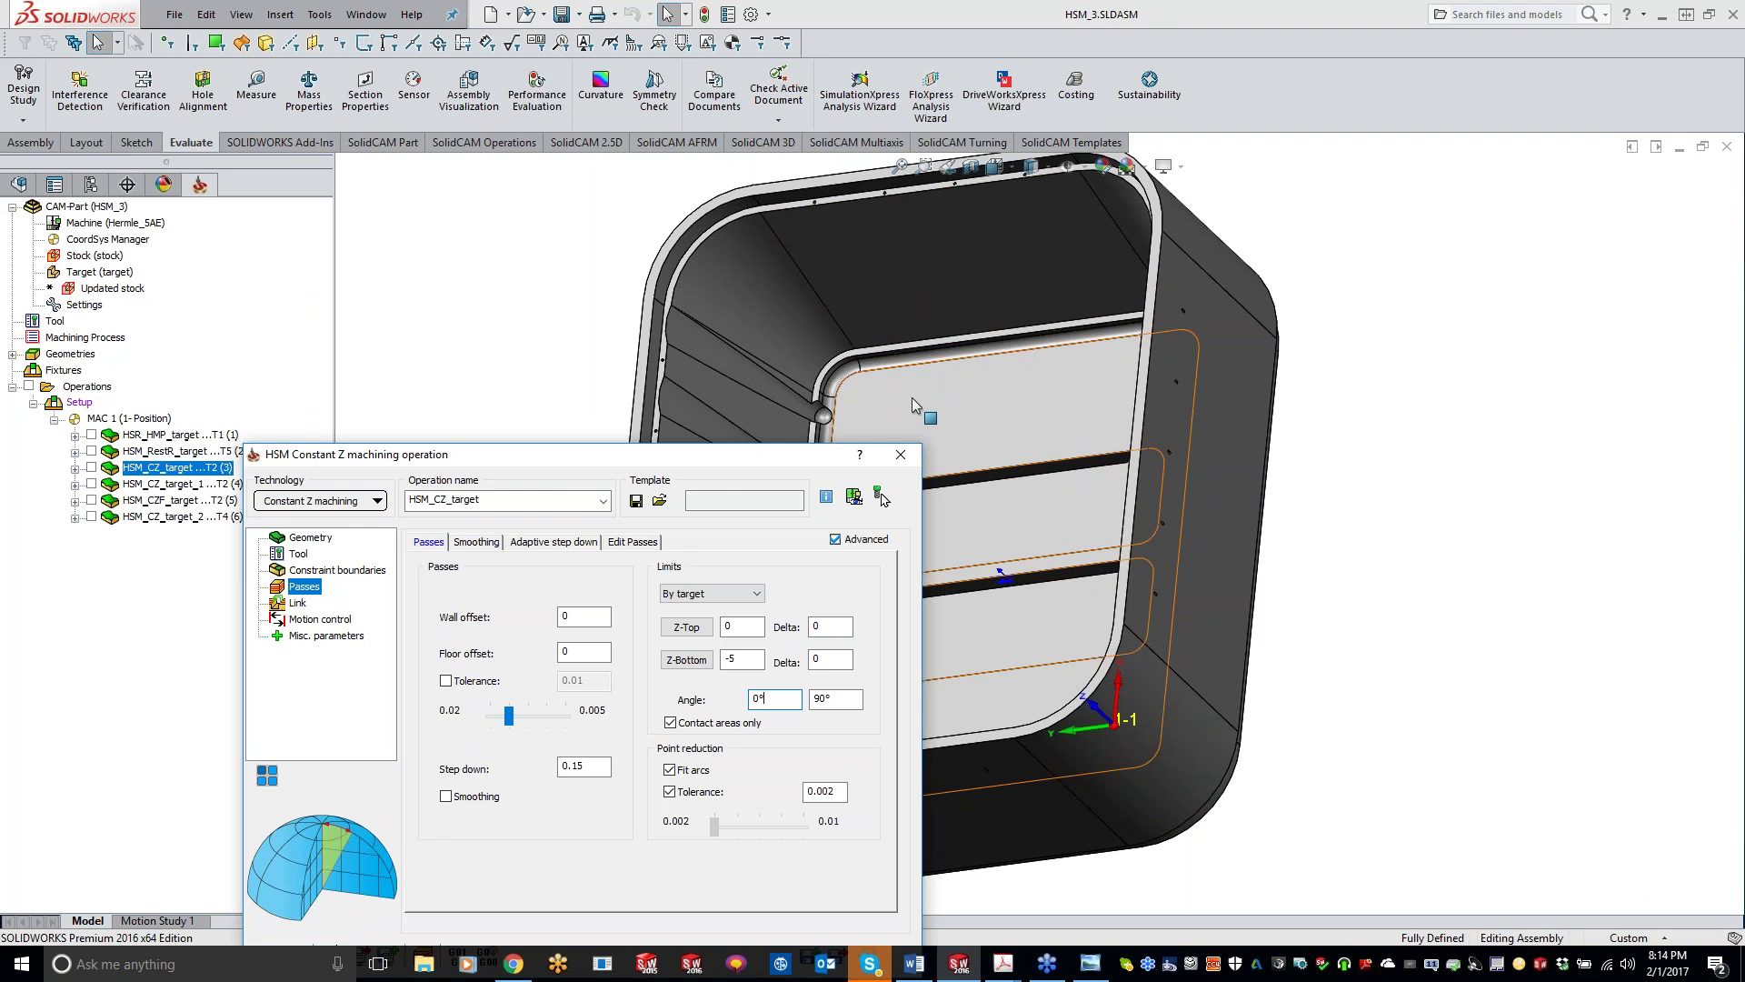
# - Return the operation window over the model and check the 0.15 step down
pyautogui.moveTo(545, 455); pyautogui.dragTo(737, 221)
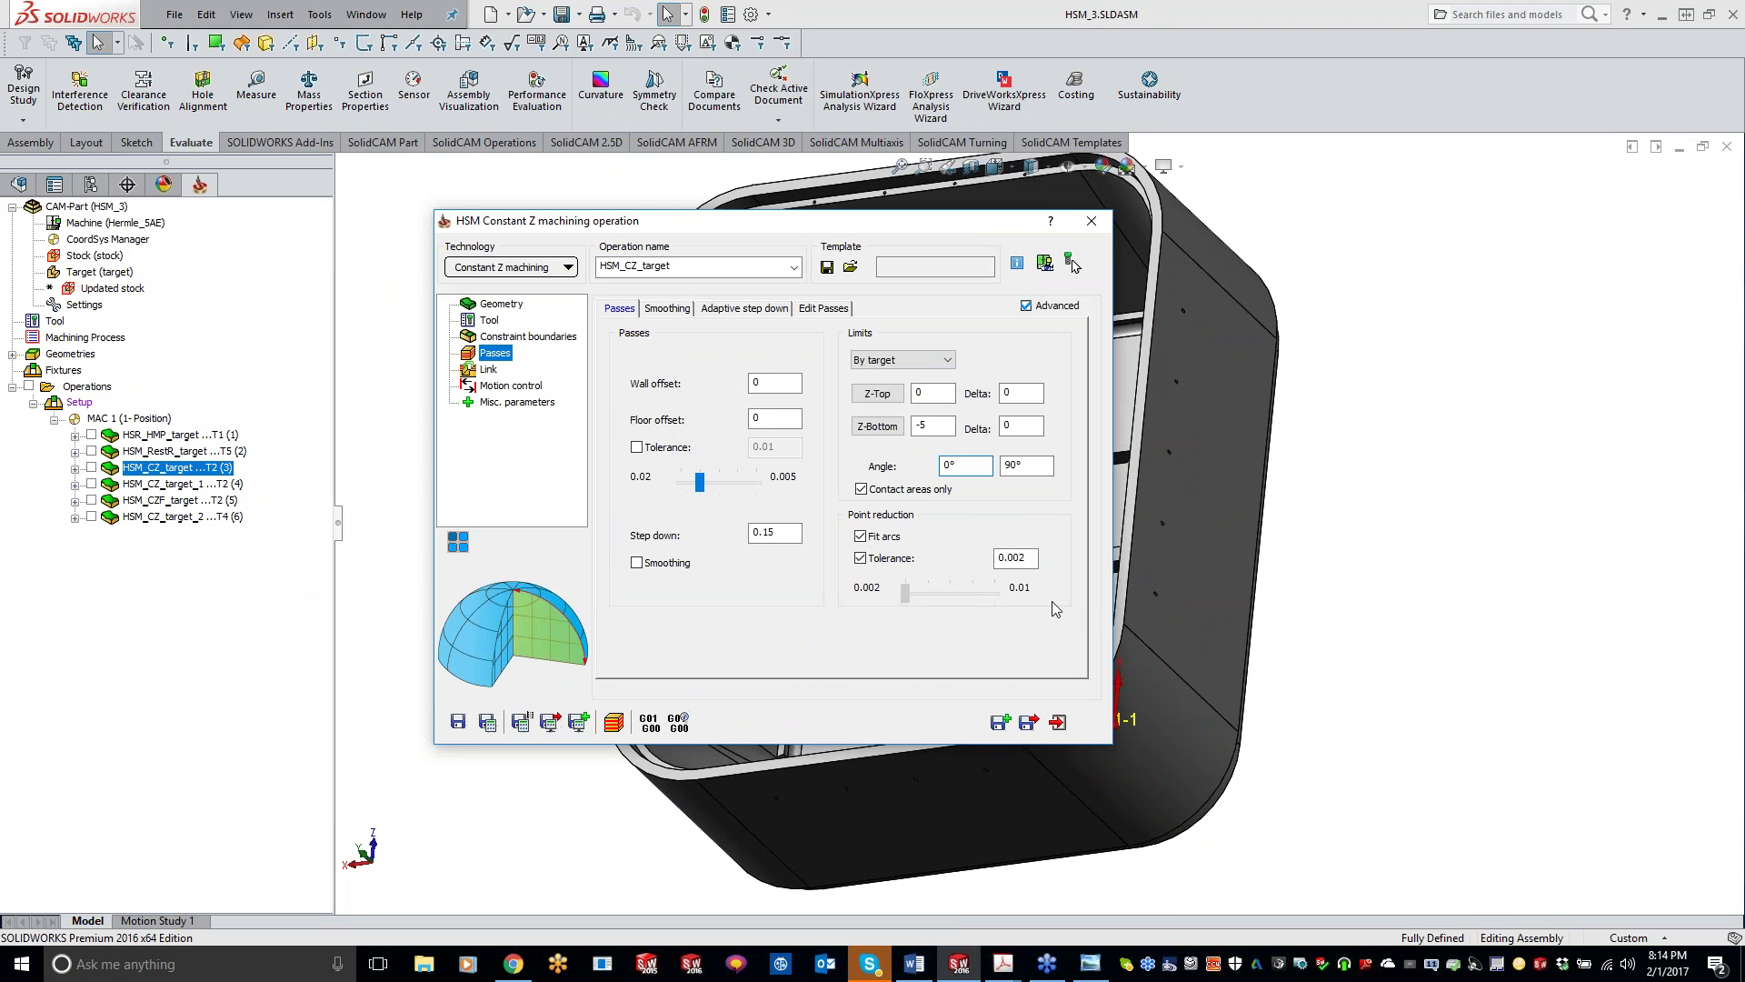
pyautogui.click(785, 536)
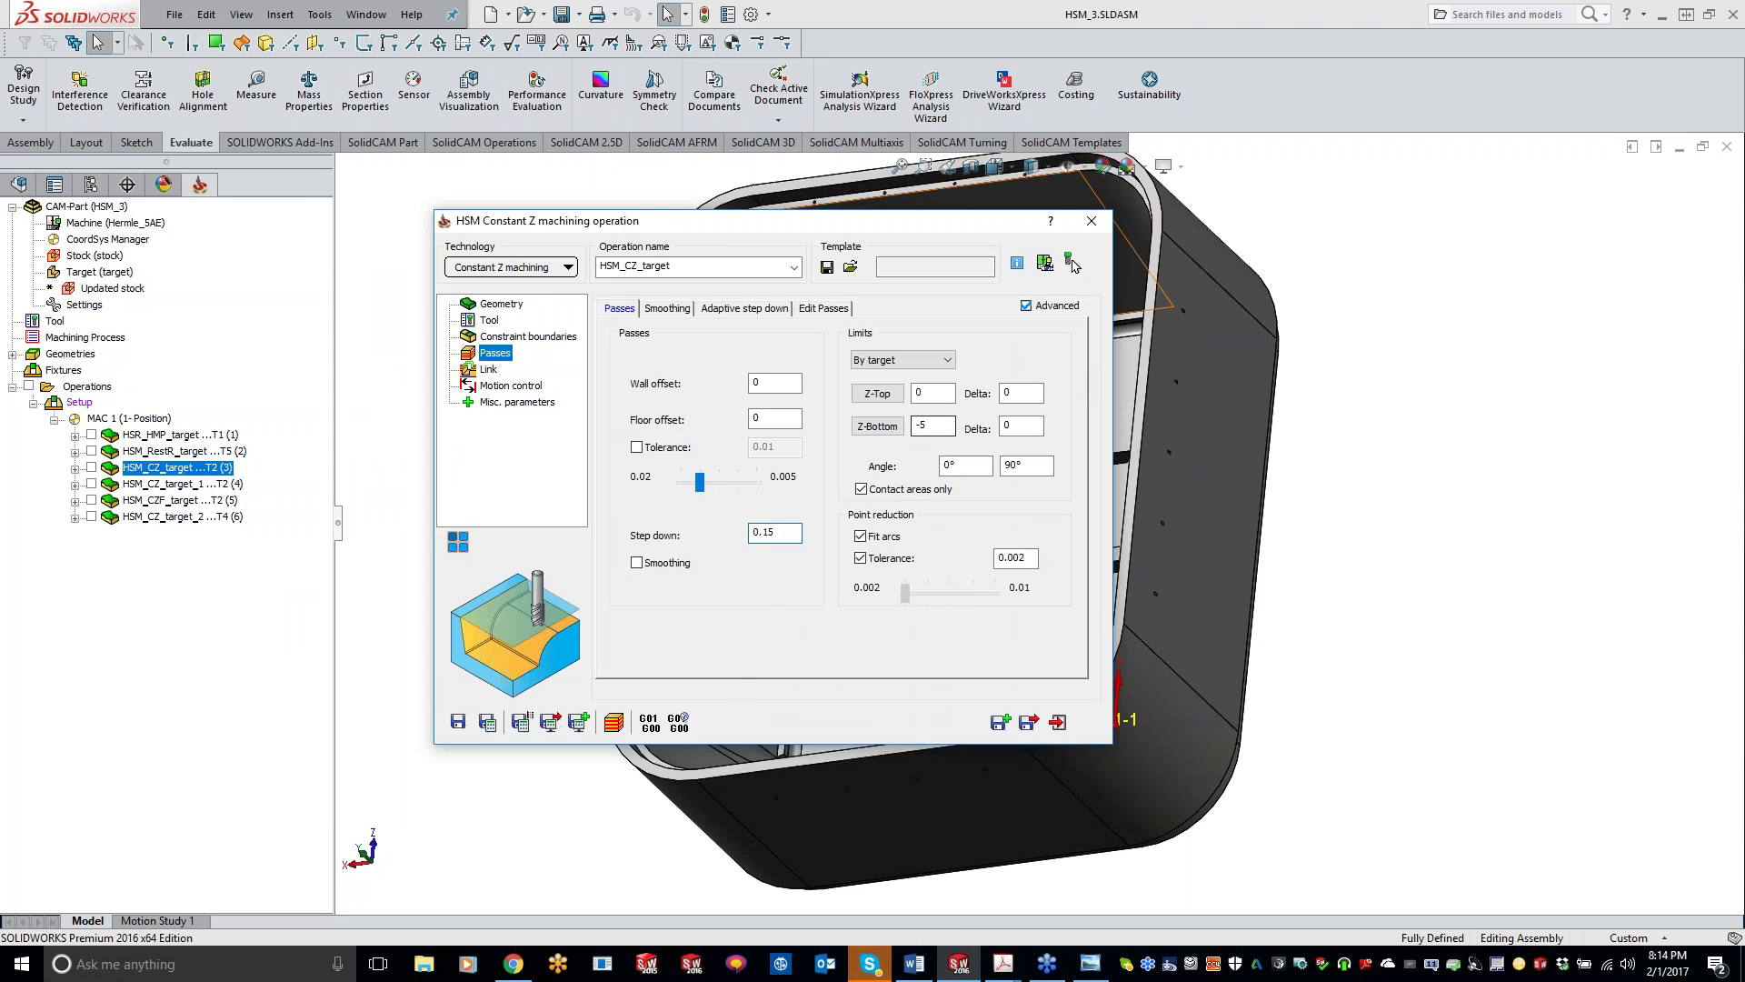
# - Set Z-Bottom to -73 by picking the part's bottom face instead of the -66 face
pyautogui.click(892, 427)
pyautogui.click(962, 422)
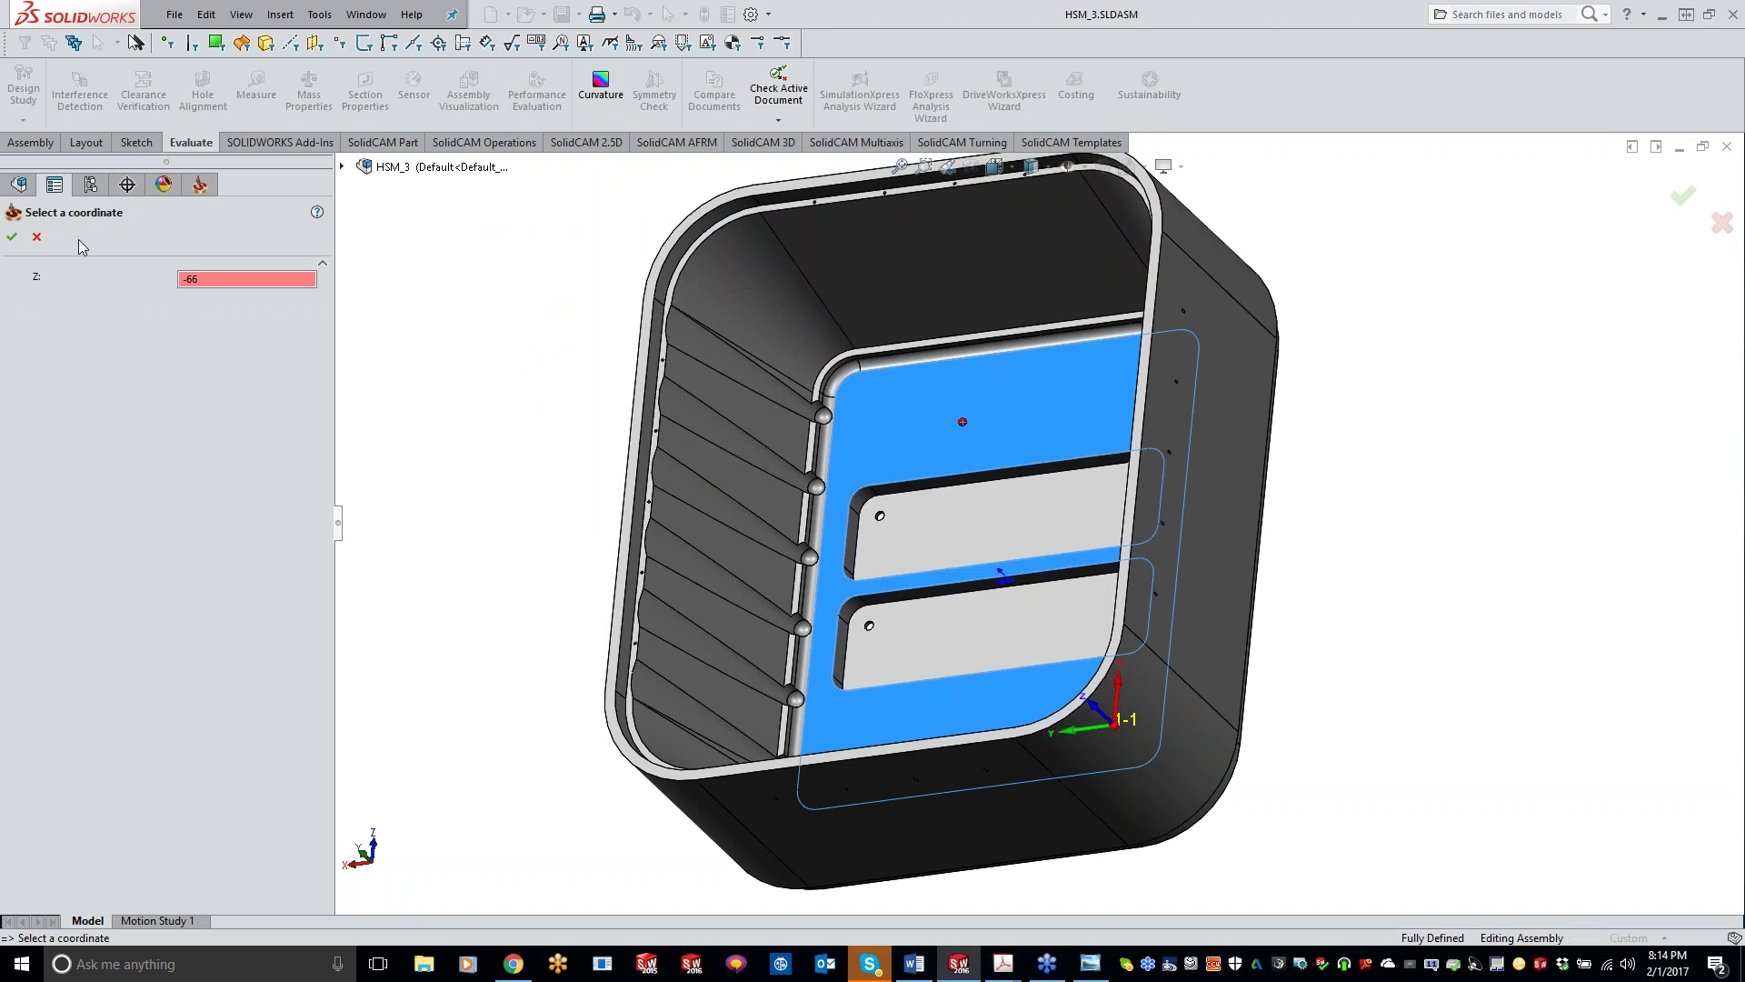
pyautogui.click(12, 236)
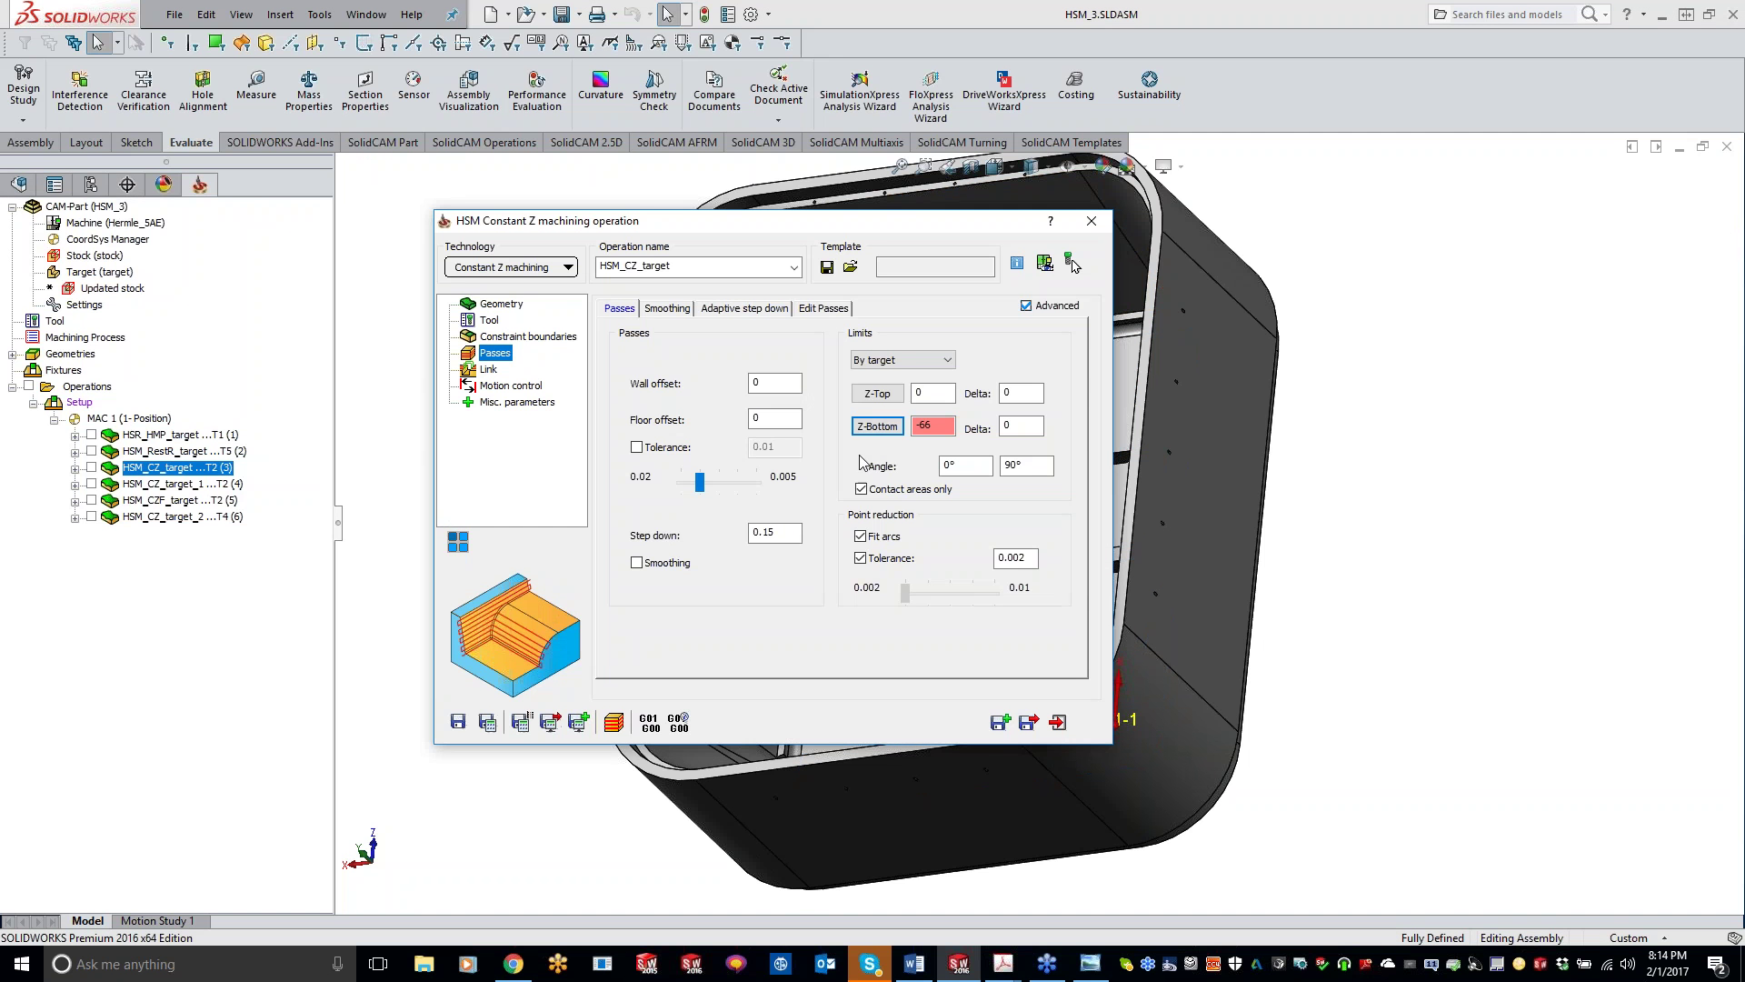
pyautogui.click(877, 425)
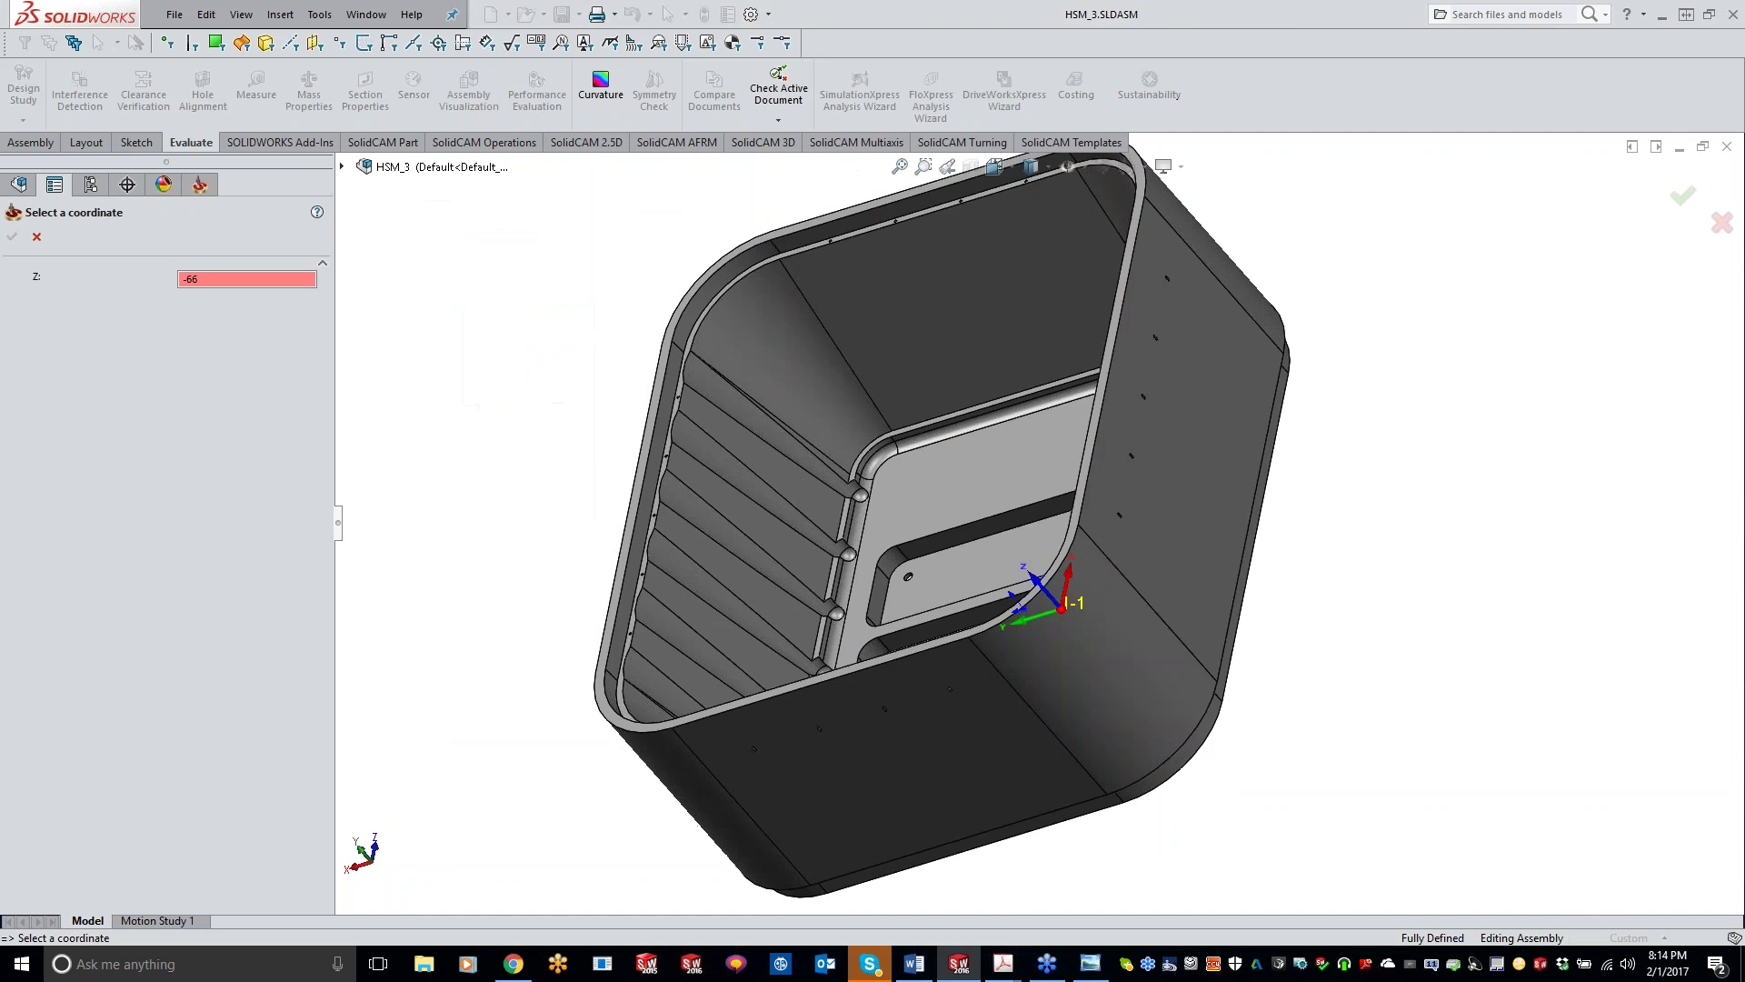
pyautogui.click(1080, 654)
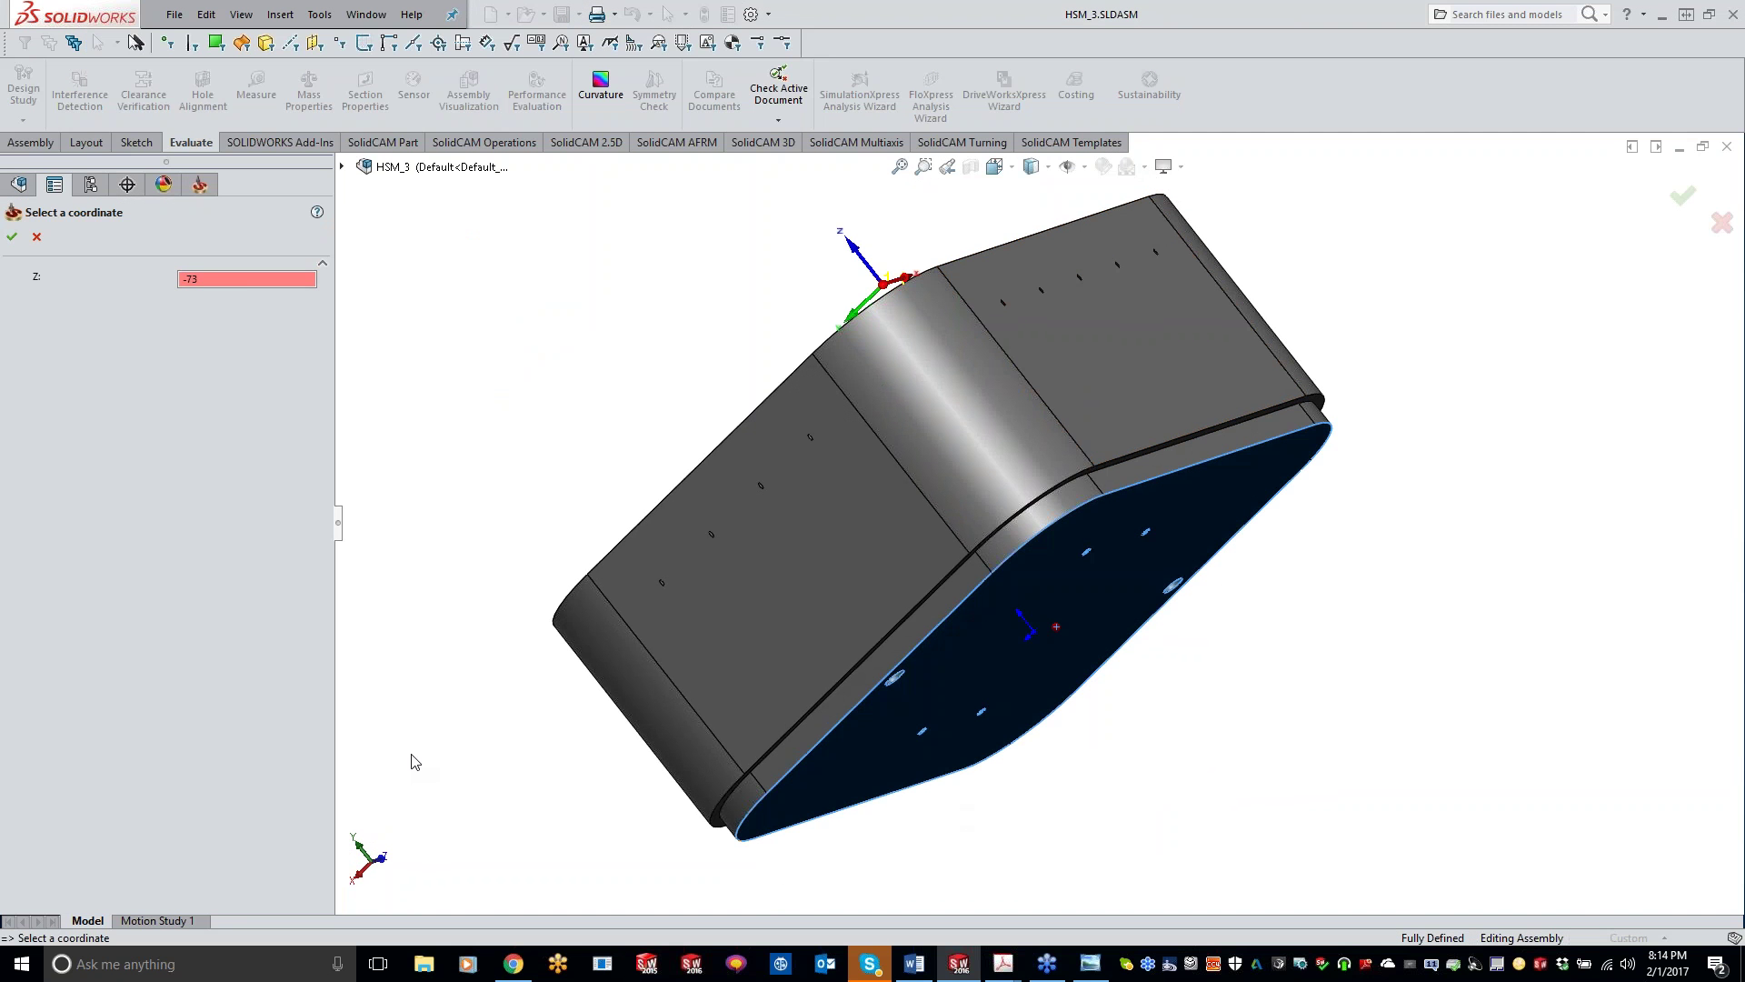
pyautogui.click(11, 237)
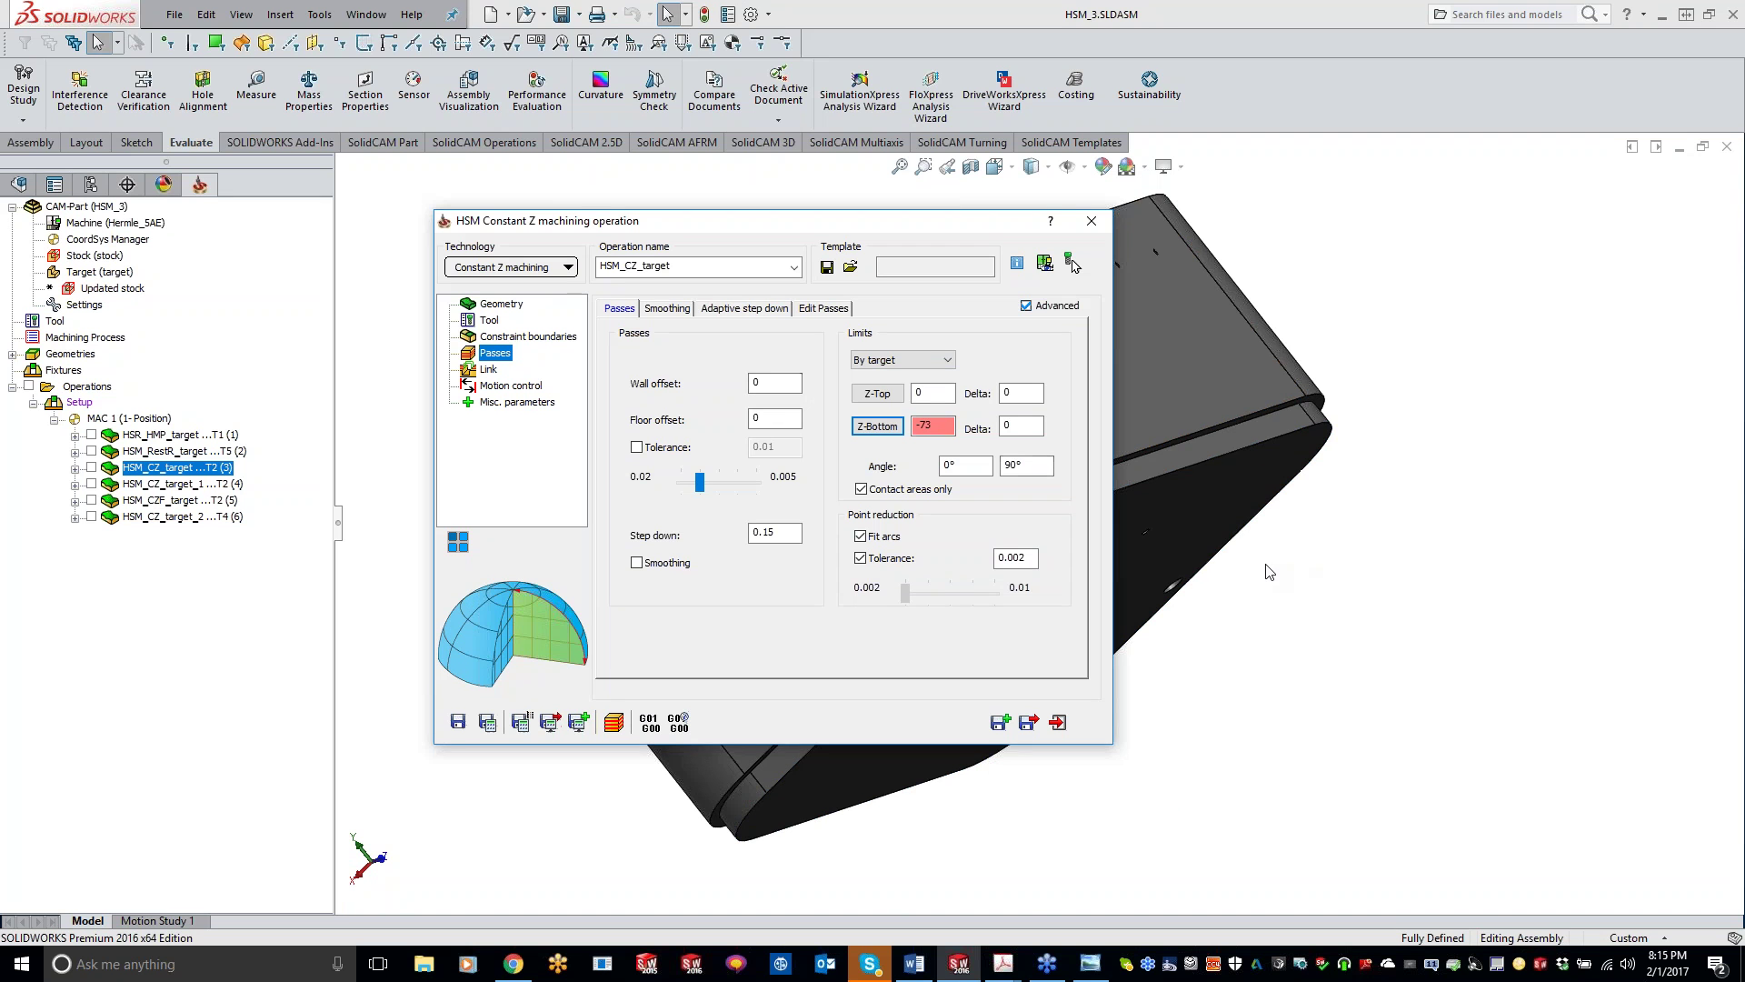
pyautogui.moveTo(1360, 612); pyautogui.dragTo(1458, 740, button='middle')
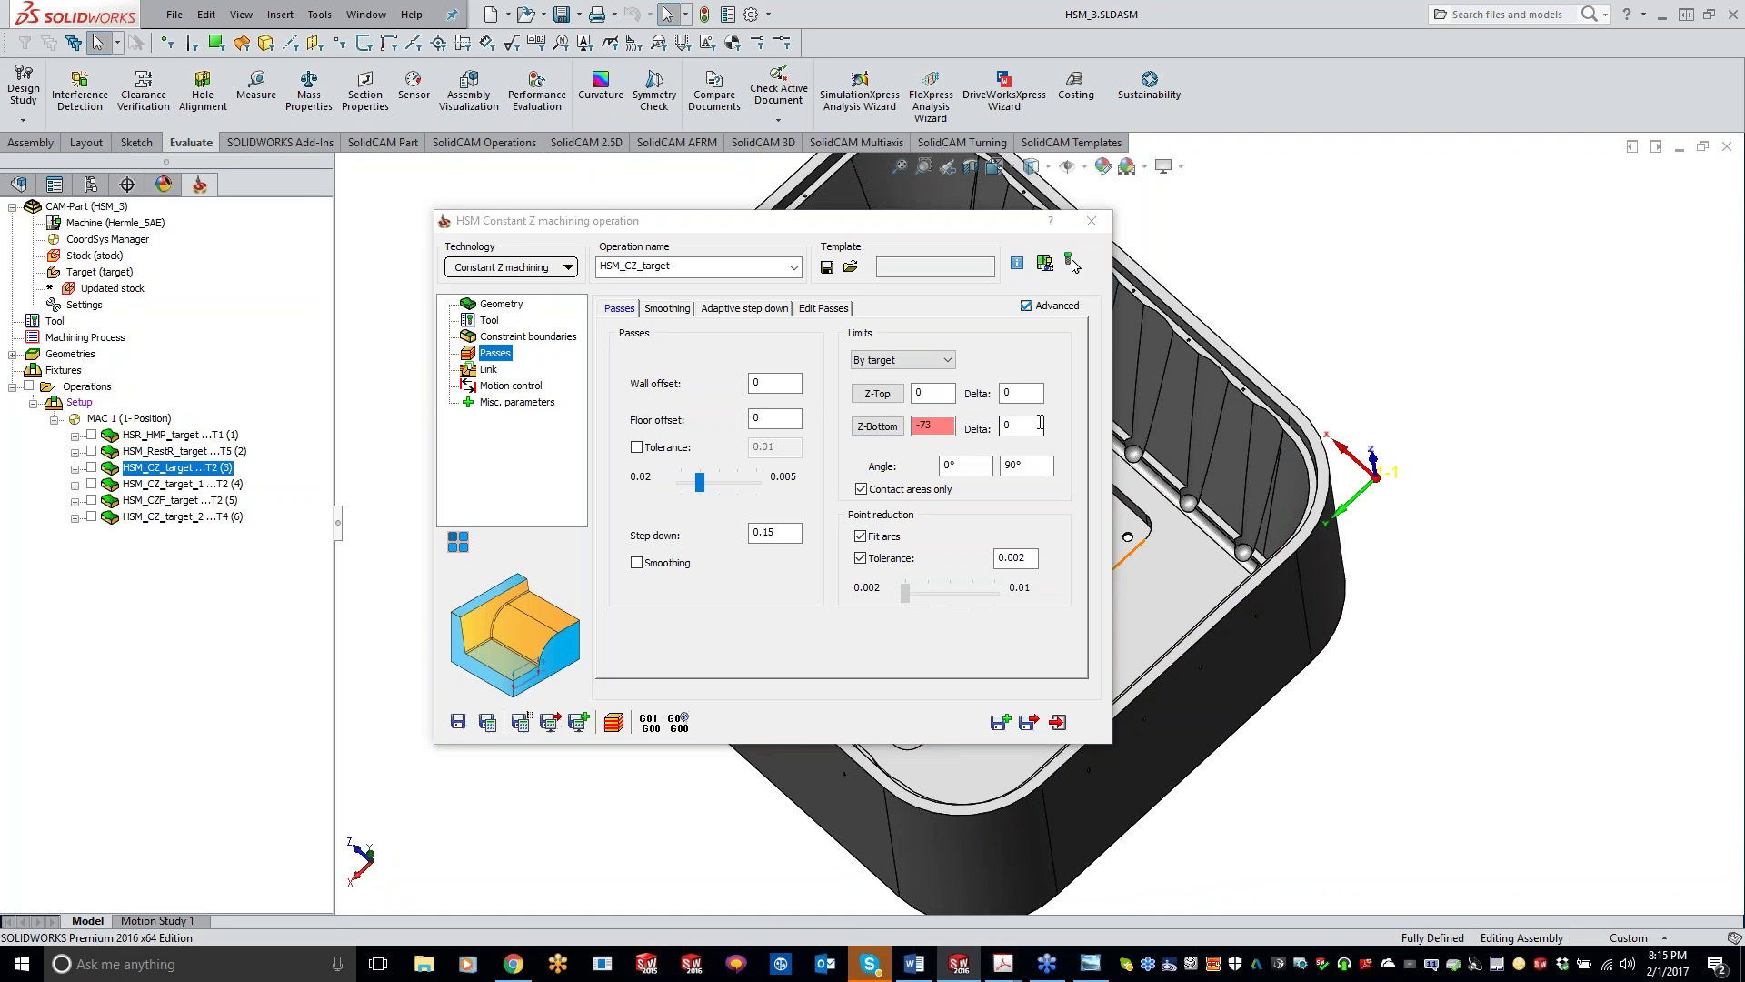
pyautogui.click(971, 467)
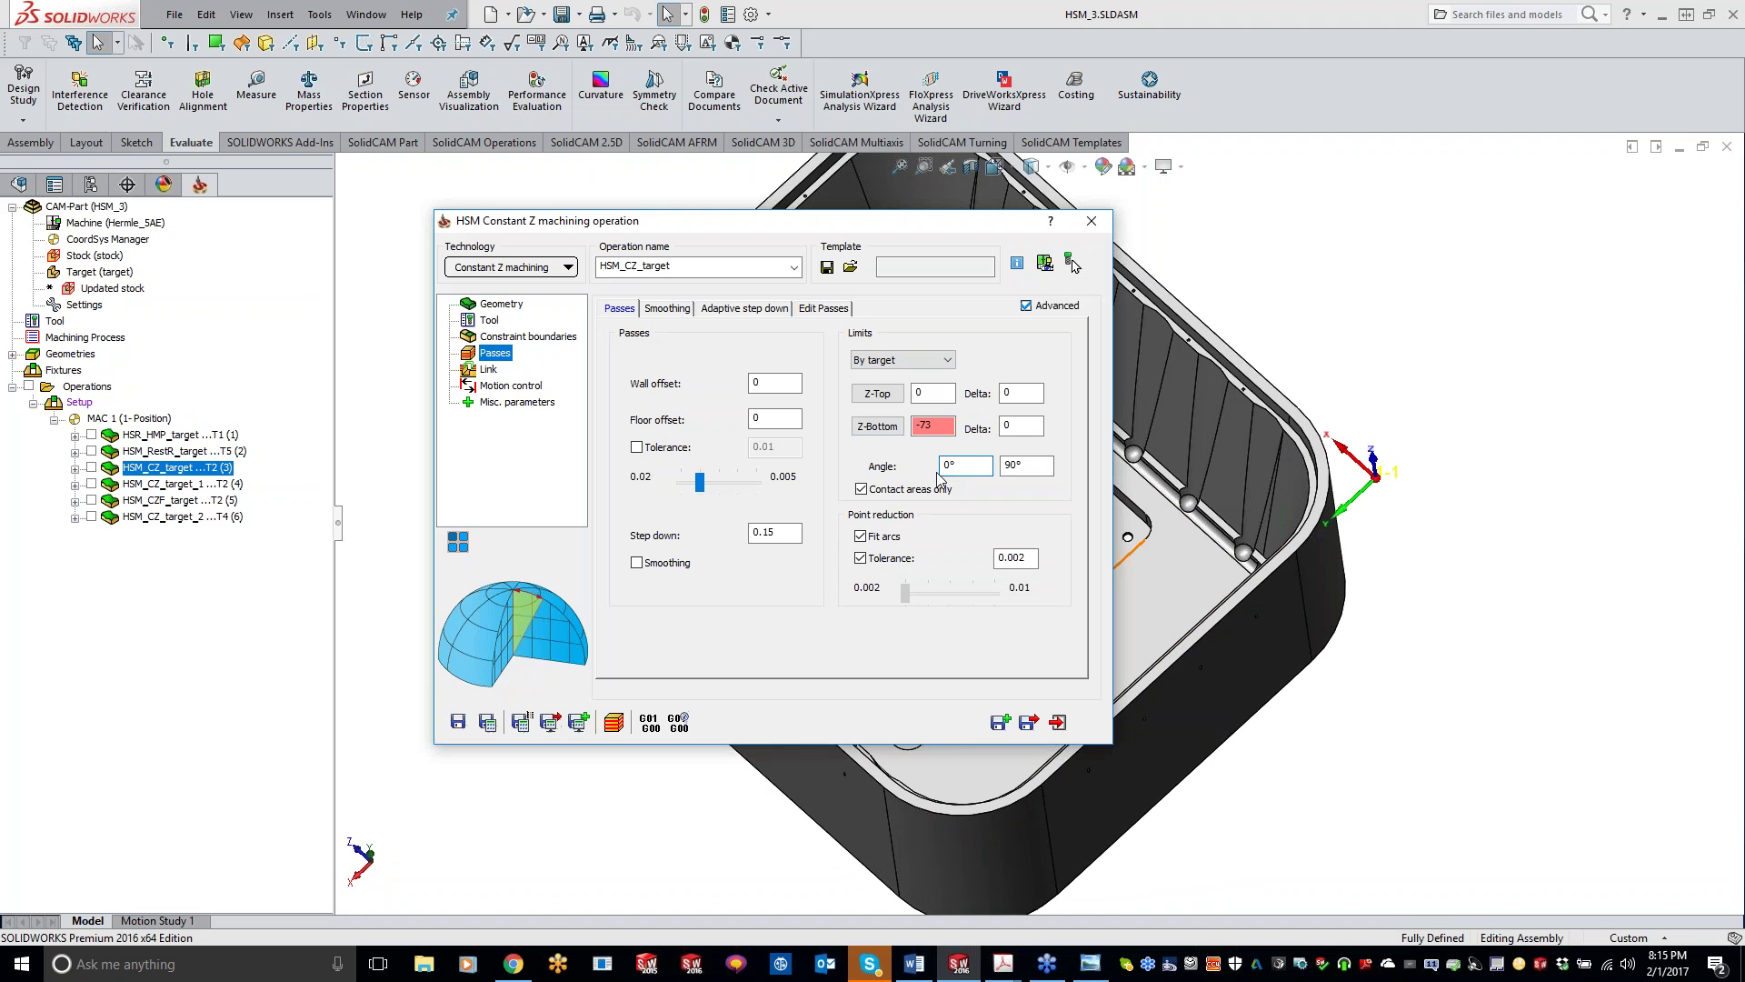
# - Enable Contact areas only, then roll up the dialog and orbit to view the open top
pyautogui.click(861, 489)
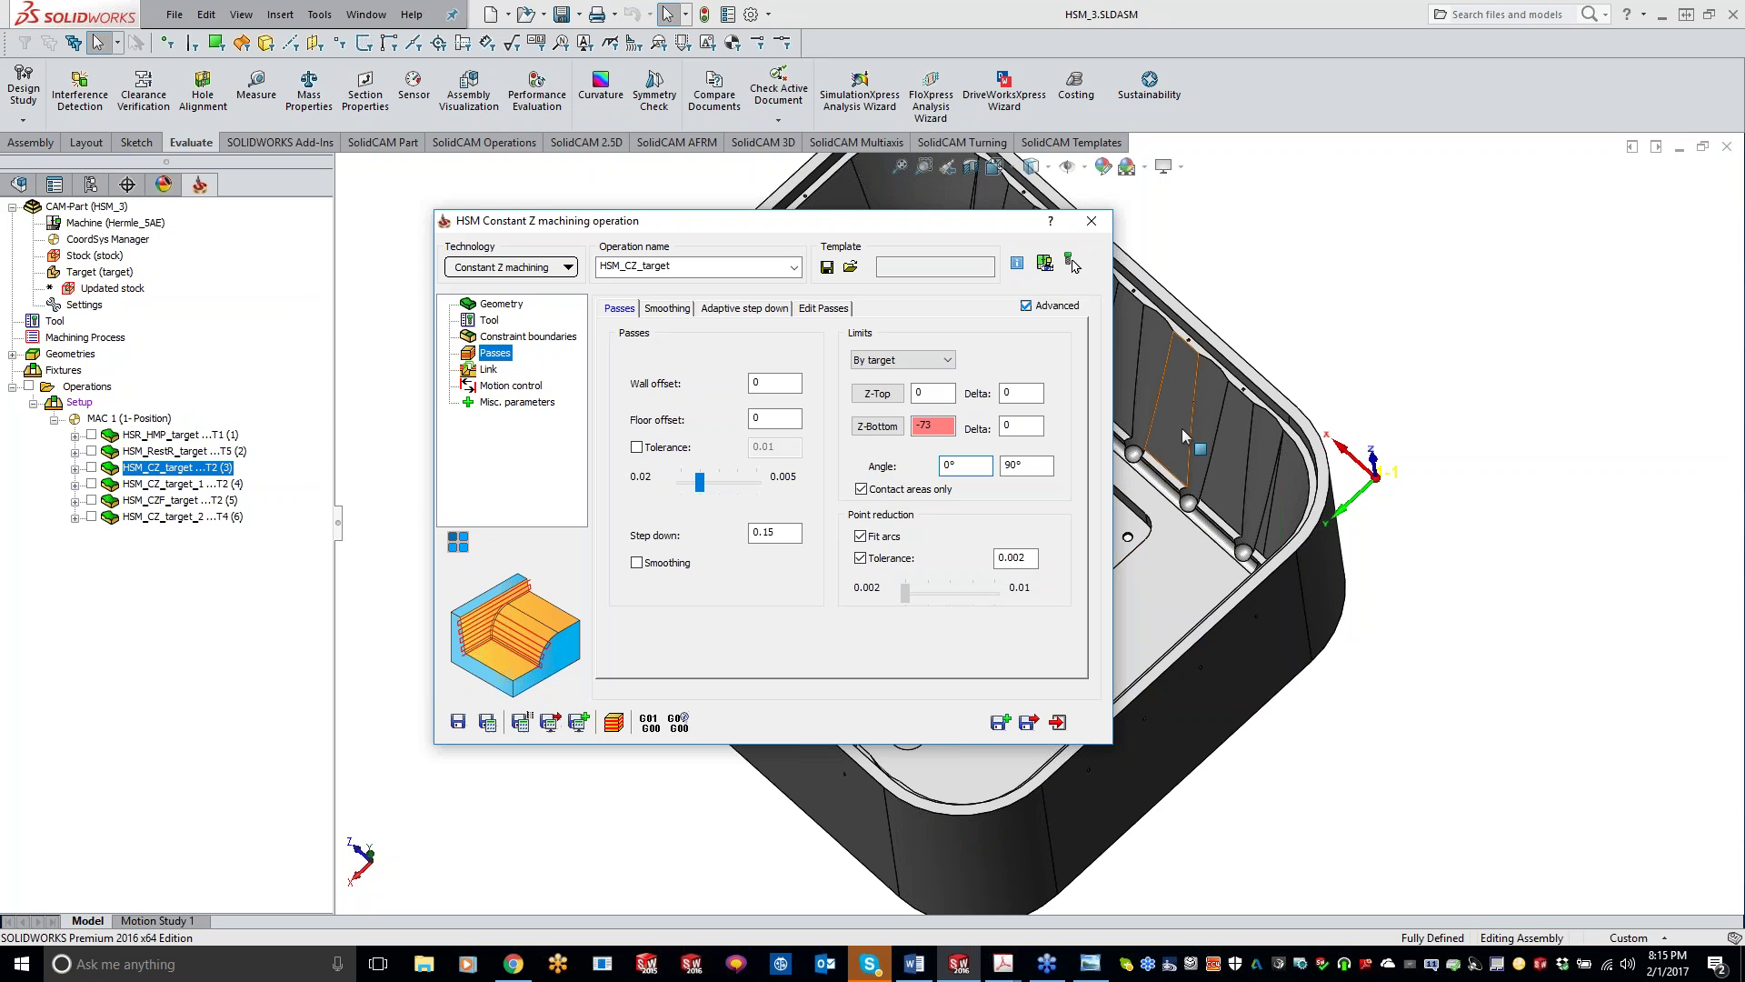
pyautogui.moveTo(957, 234); pyautogui.dragTo(788, 223)
pyautogui.moveTo(818, 409); pyautogui.dragTo(945, 509, button='middle')
pyautogui.moveTo(988, 618); pyautogui.dragTo(966, 605, button='middle')
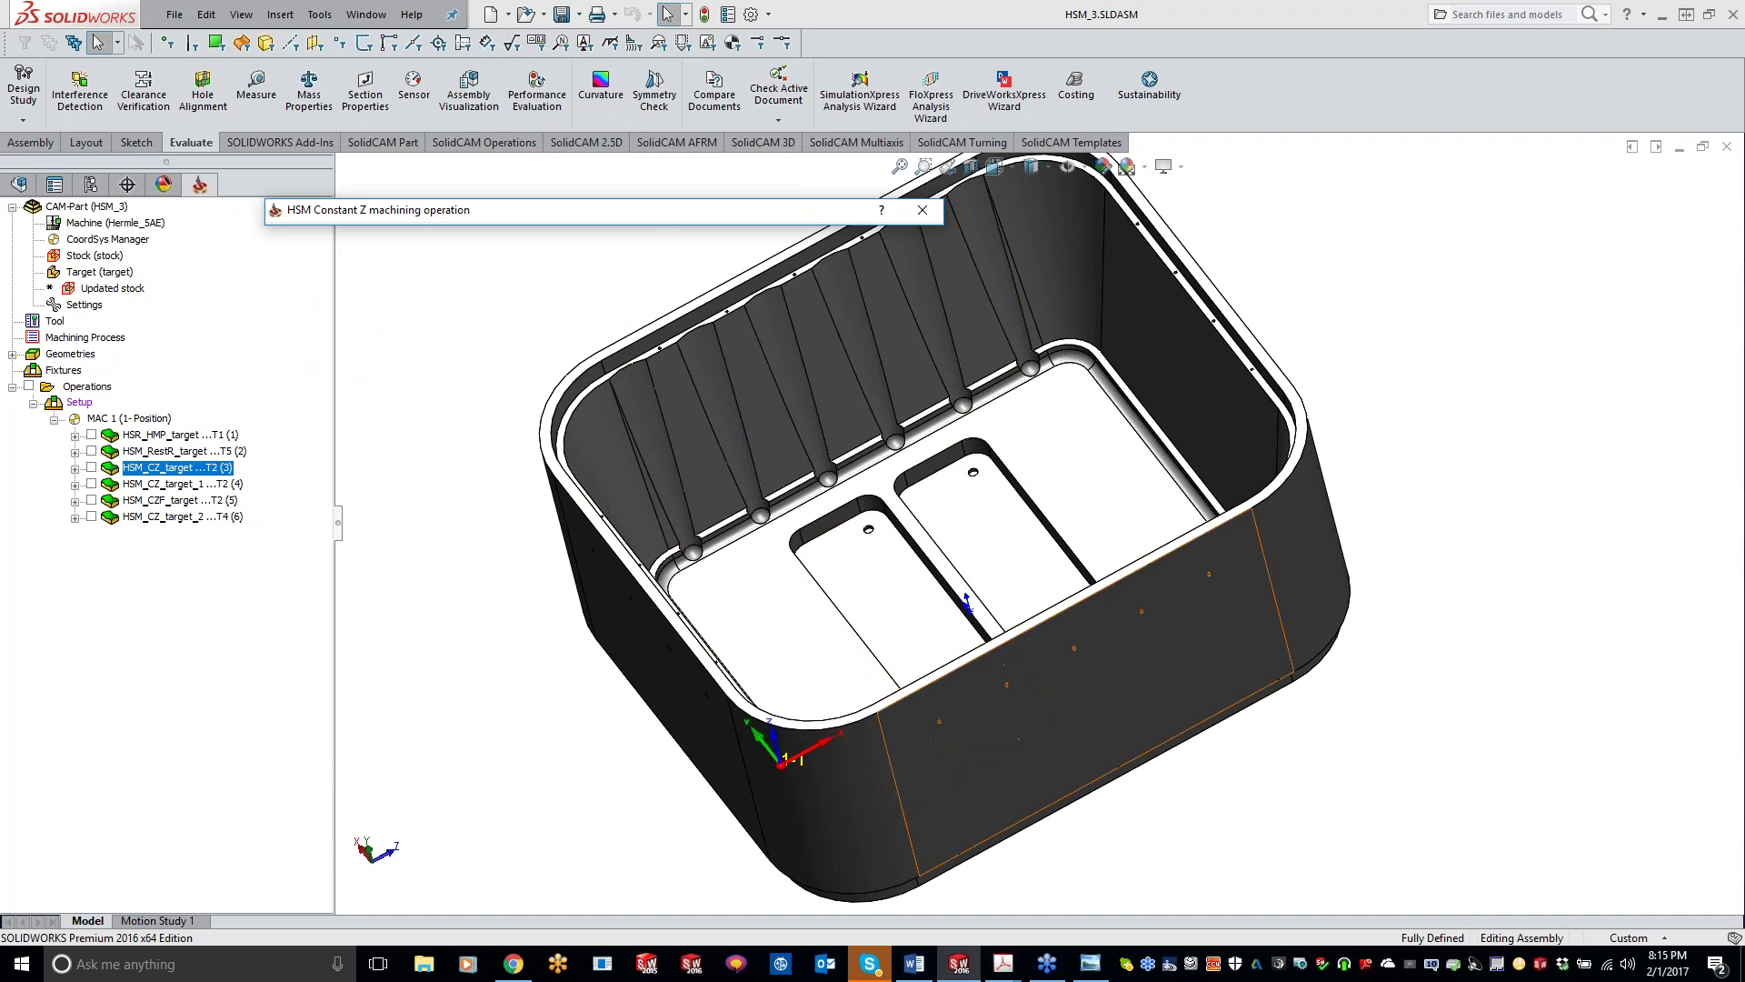
pyautogui.moveTo(918, 214)
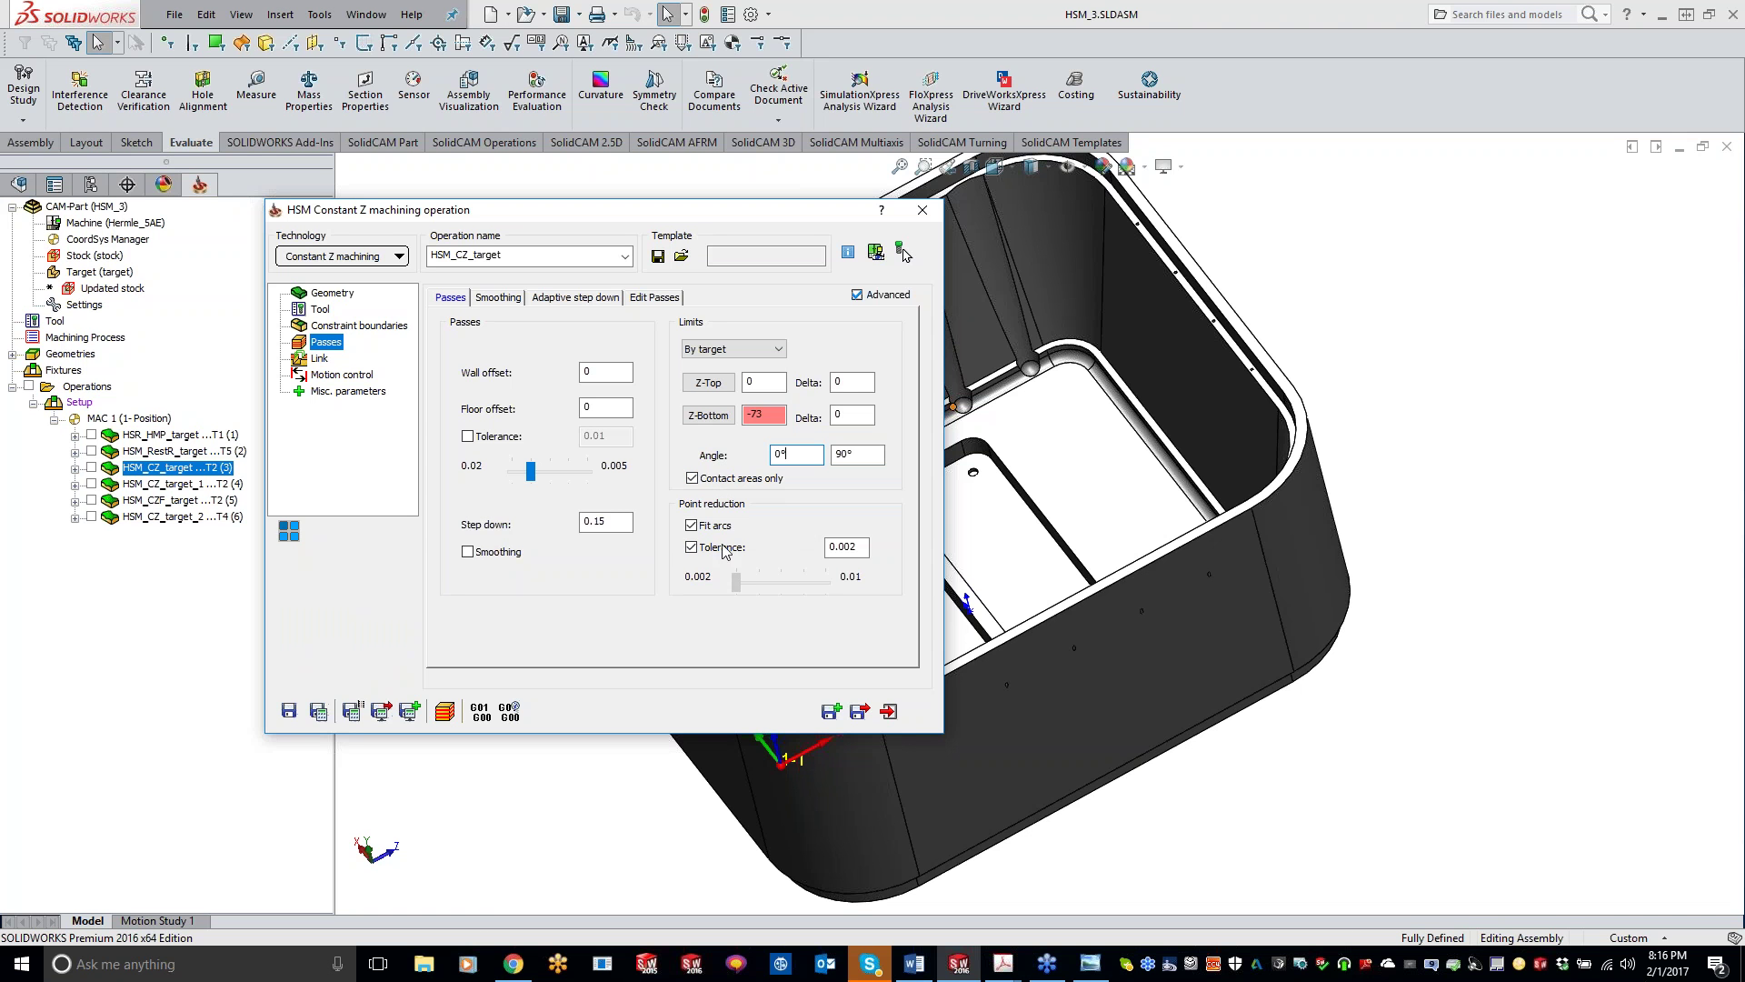
pyautogui.click(692, 526)
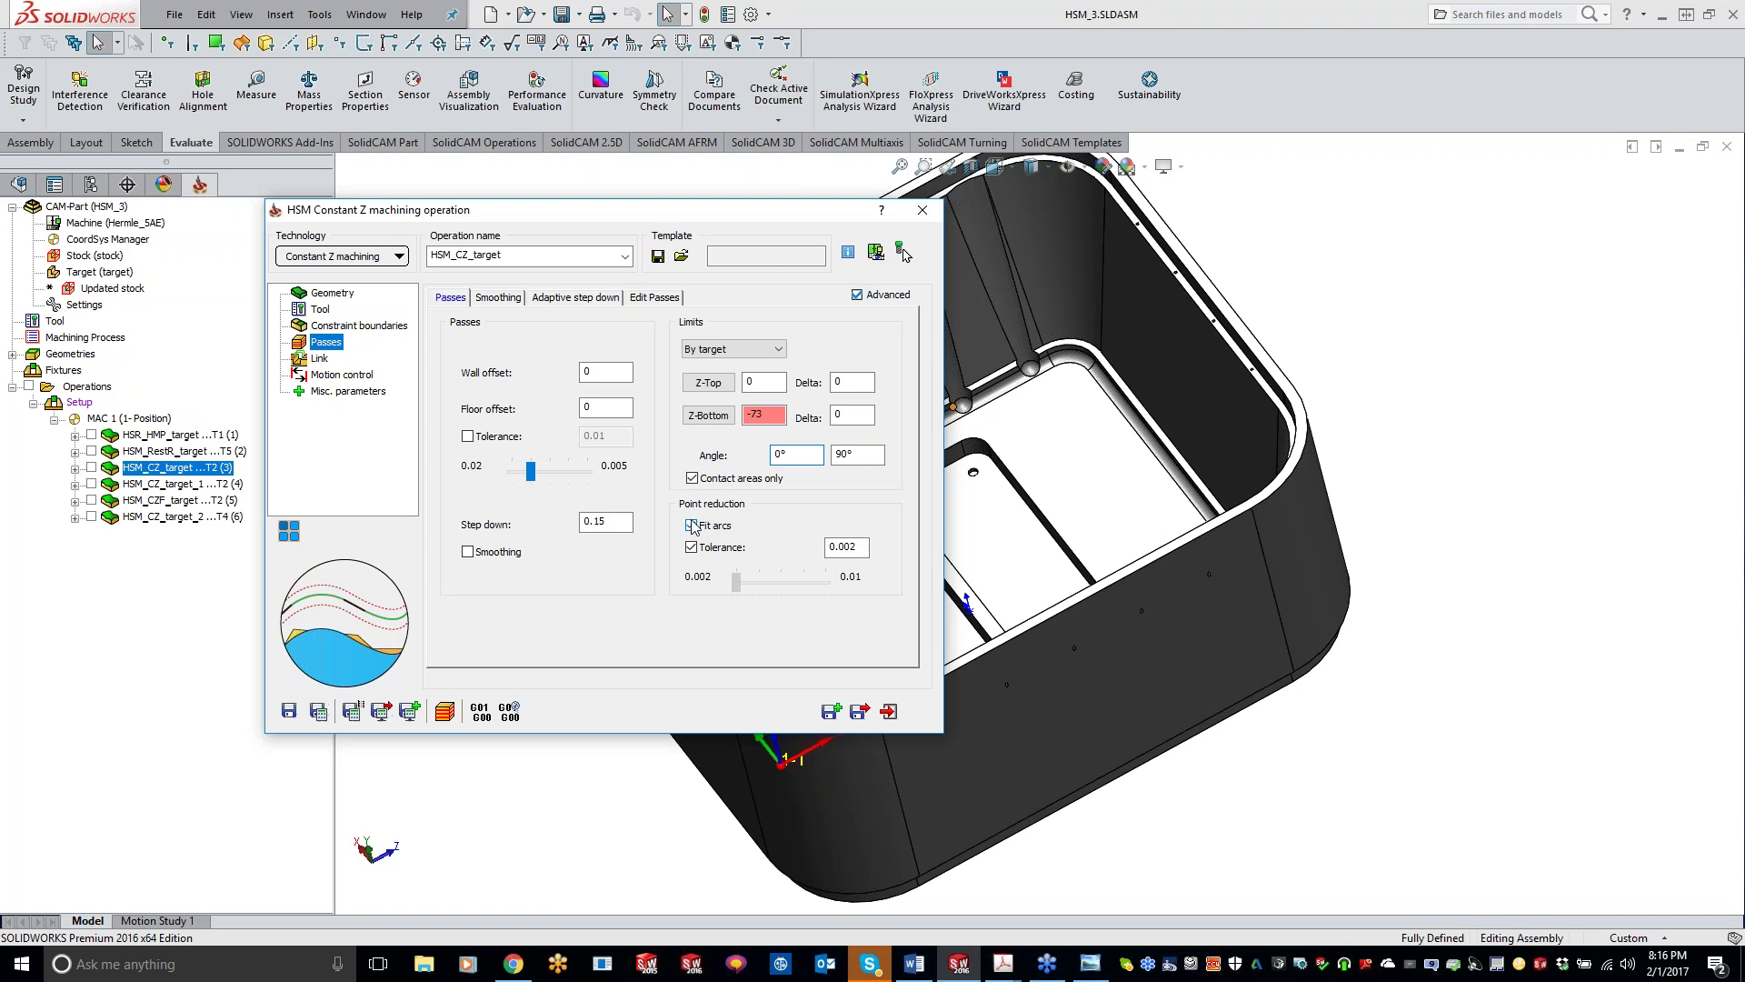
pyautogui.write('0')
pyautogui.click(691, 525)
pyautogui.moveTo(690, 532)
pyautogui.click(738, 580)
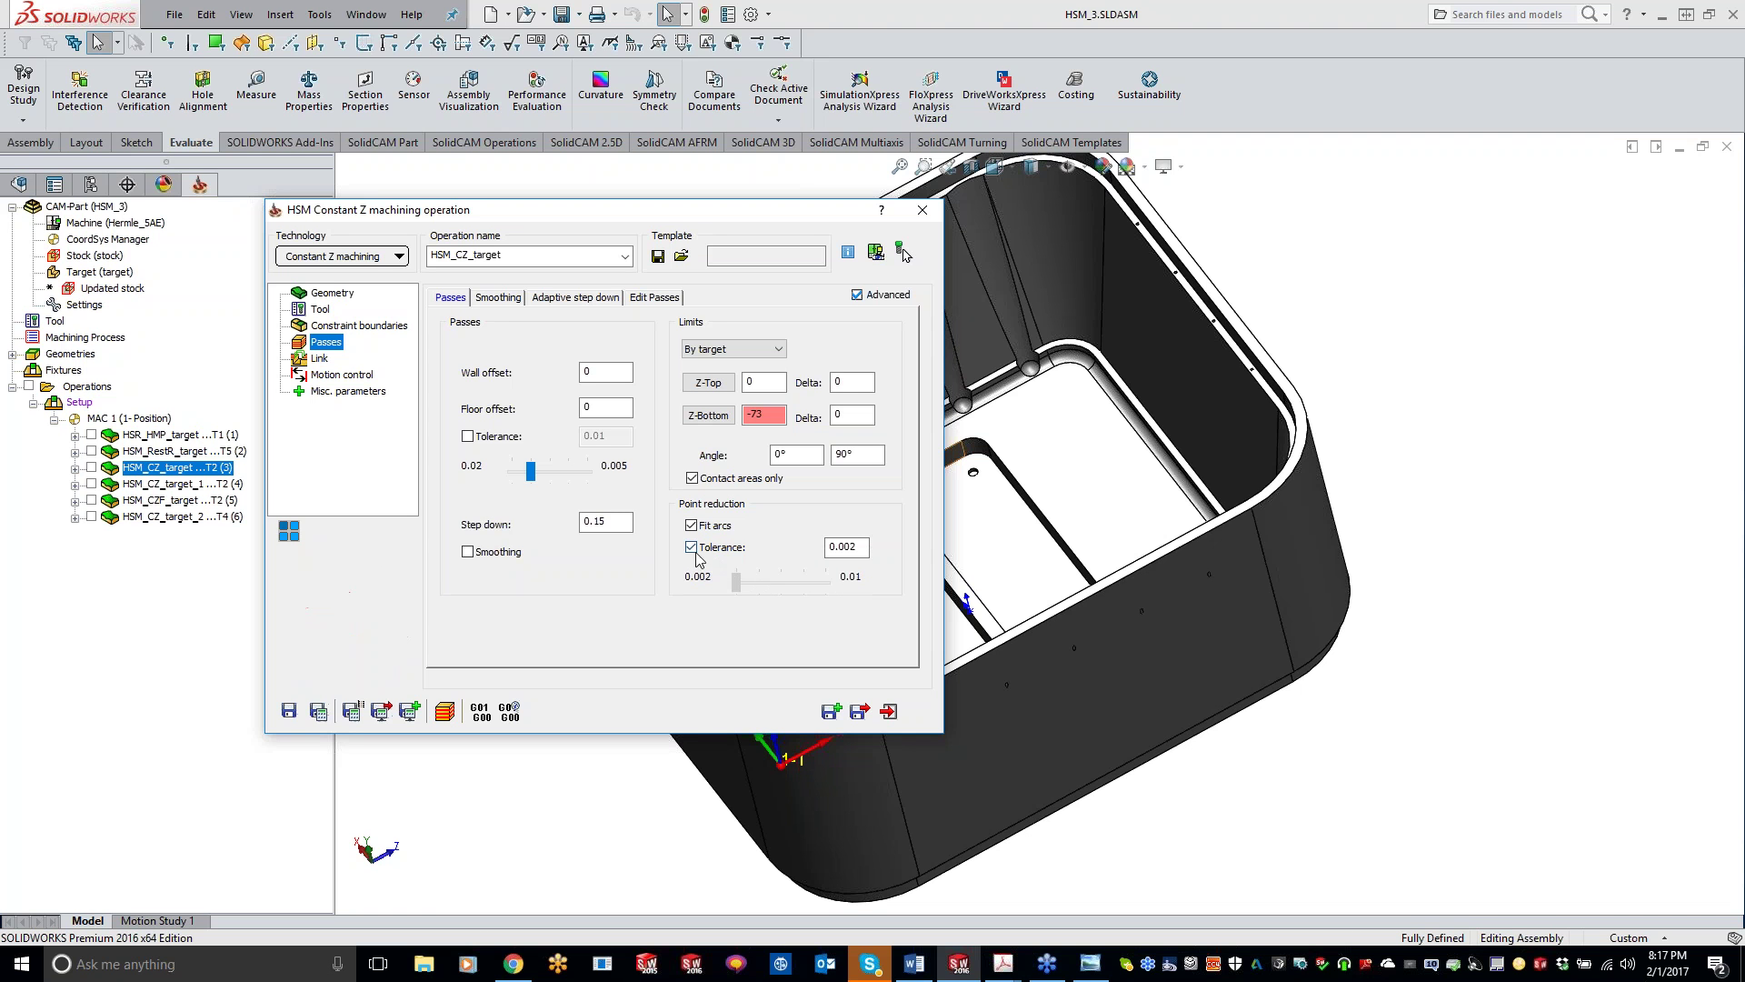
# - Switch point-reduction tolerance from a typed value to slider control and adjust the slider
pyautogui.click(850, 550)
pyautogui.click(736, 580)
pyautogui.moveTo(738, 582)
pyautogui.mouseDown()
pyautogui.moveTo(825, 586)
pyautogui.moveTo(737, 584)
pyautogui.mouseUp()
pyautogui.click(855, 298)
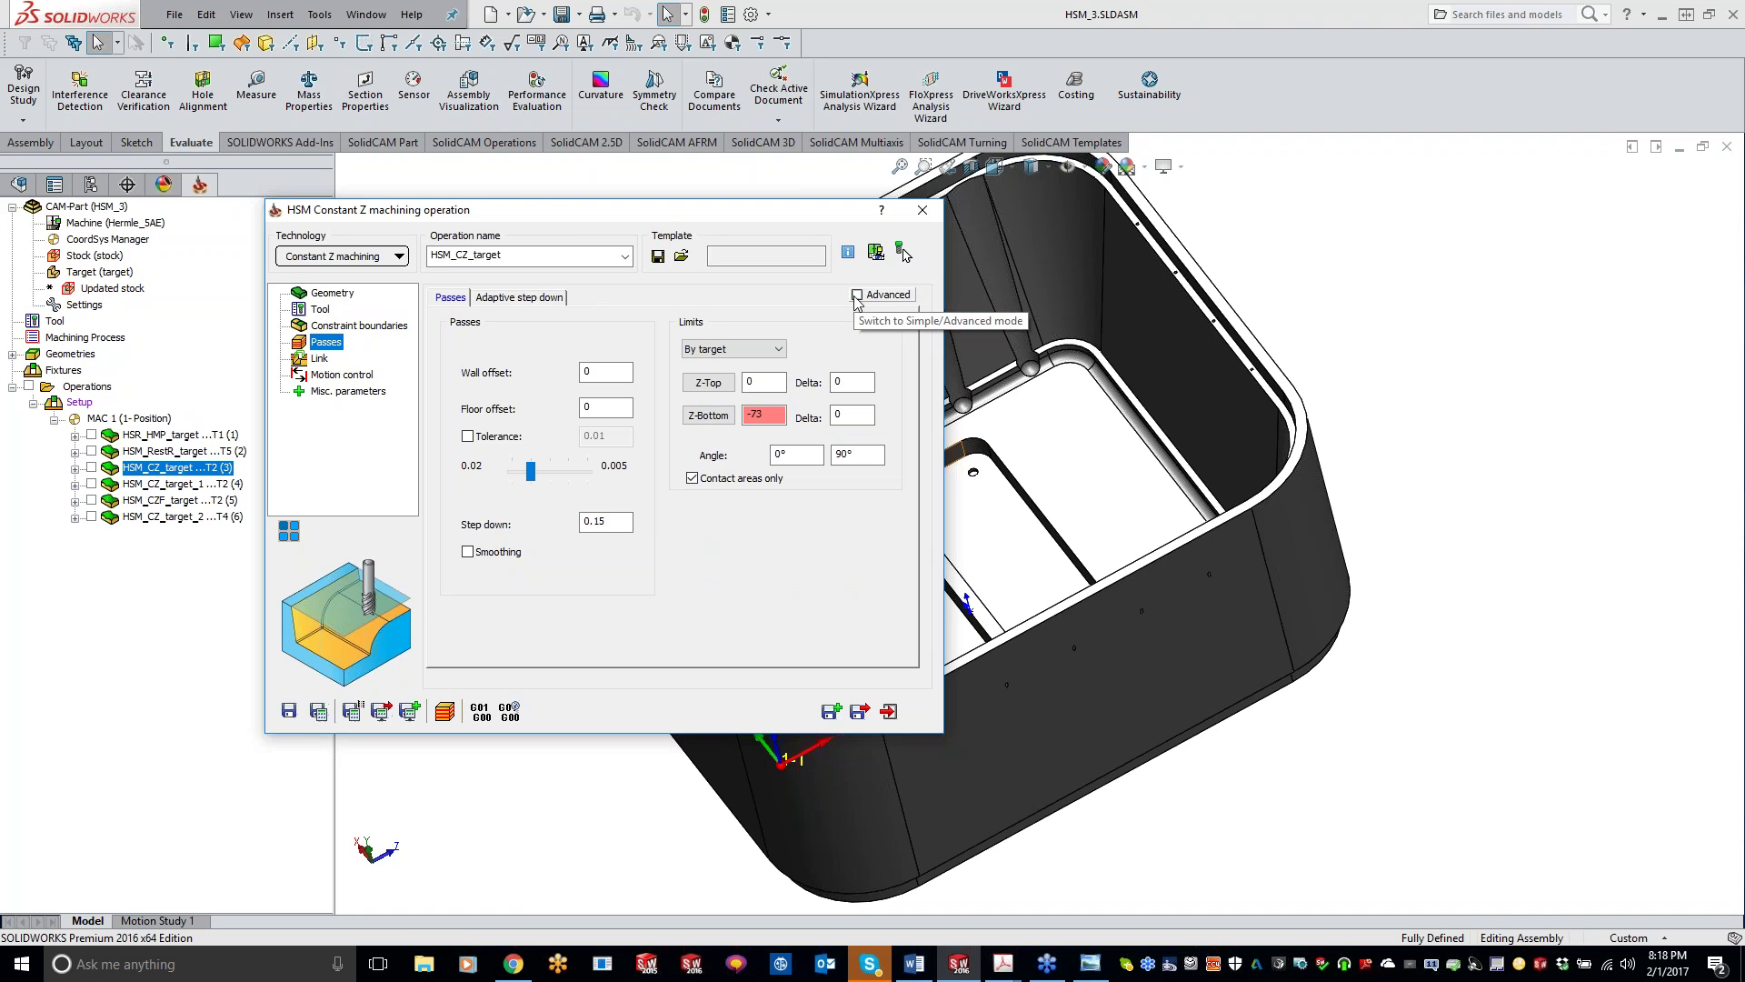
pyautogui.click(856, 299)
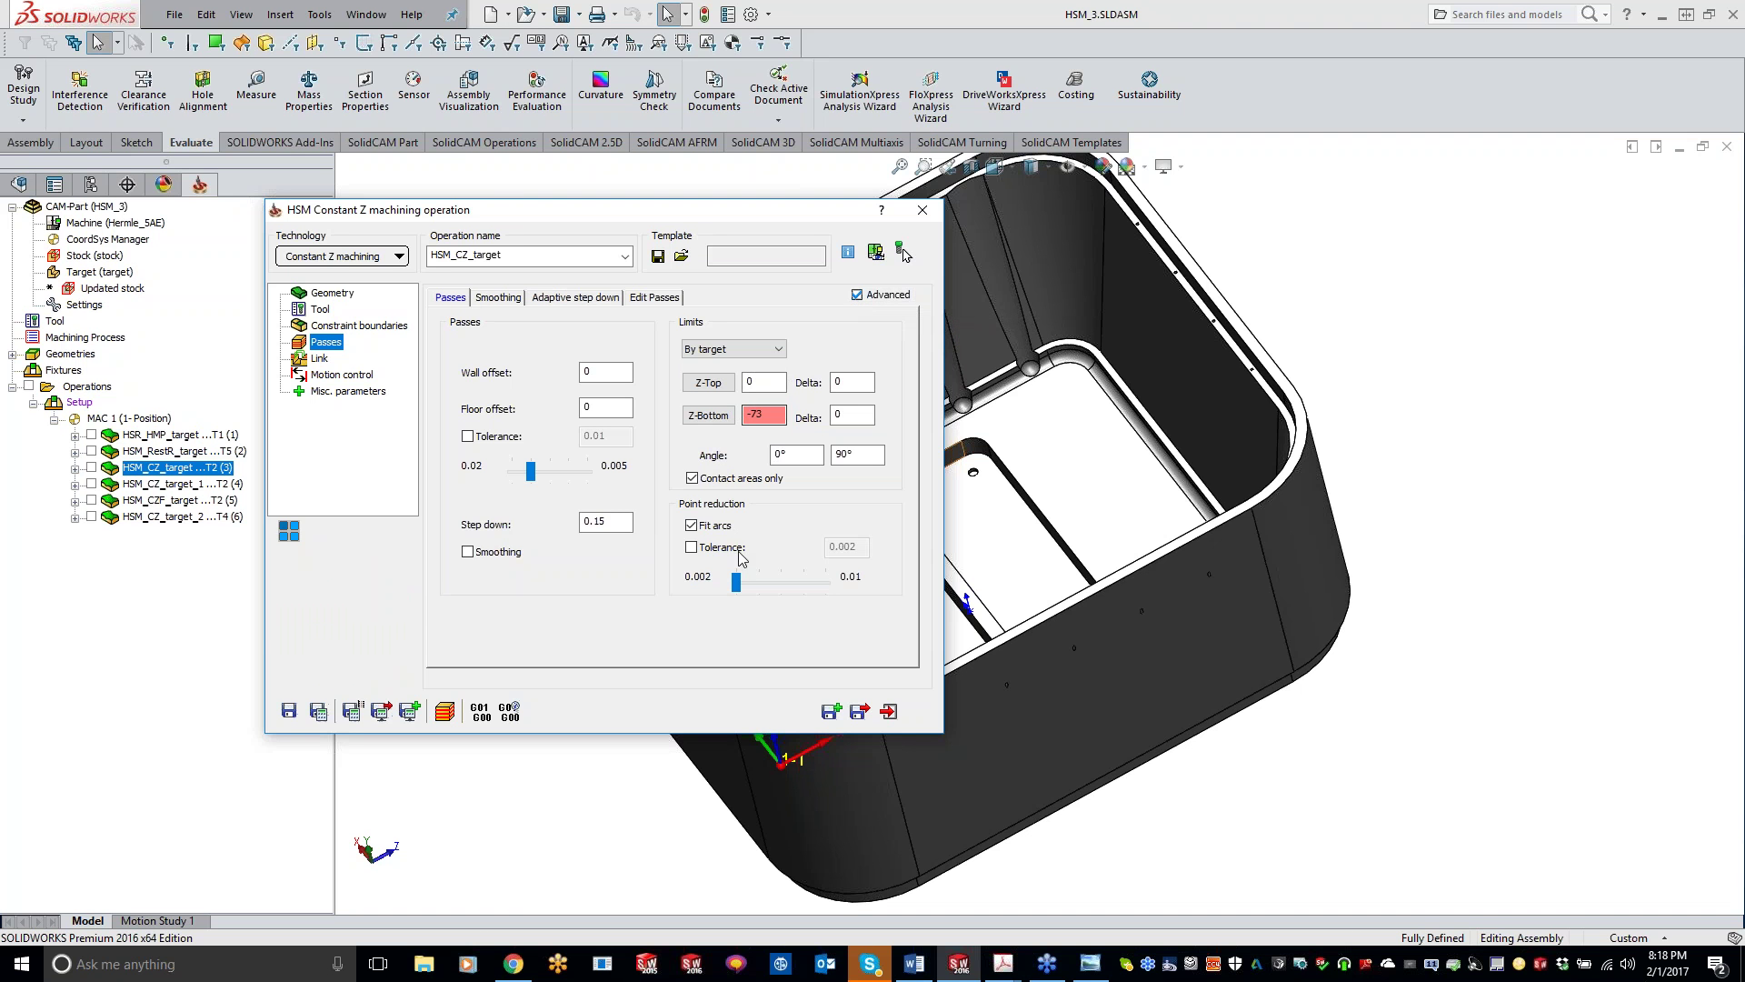
pyautogui.click(857, 296)
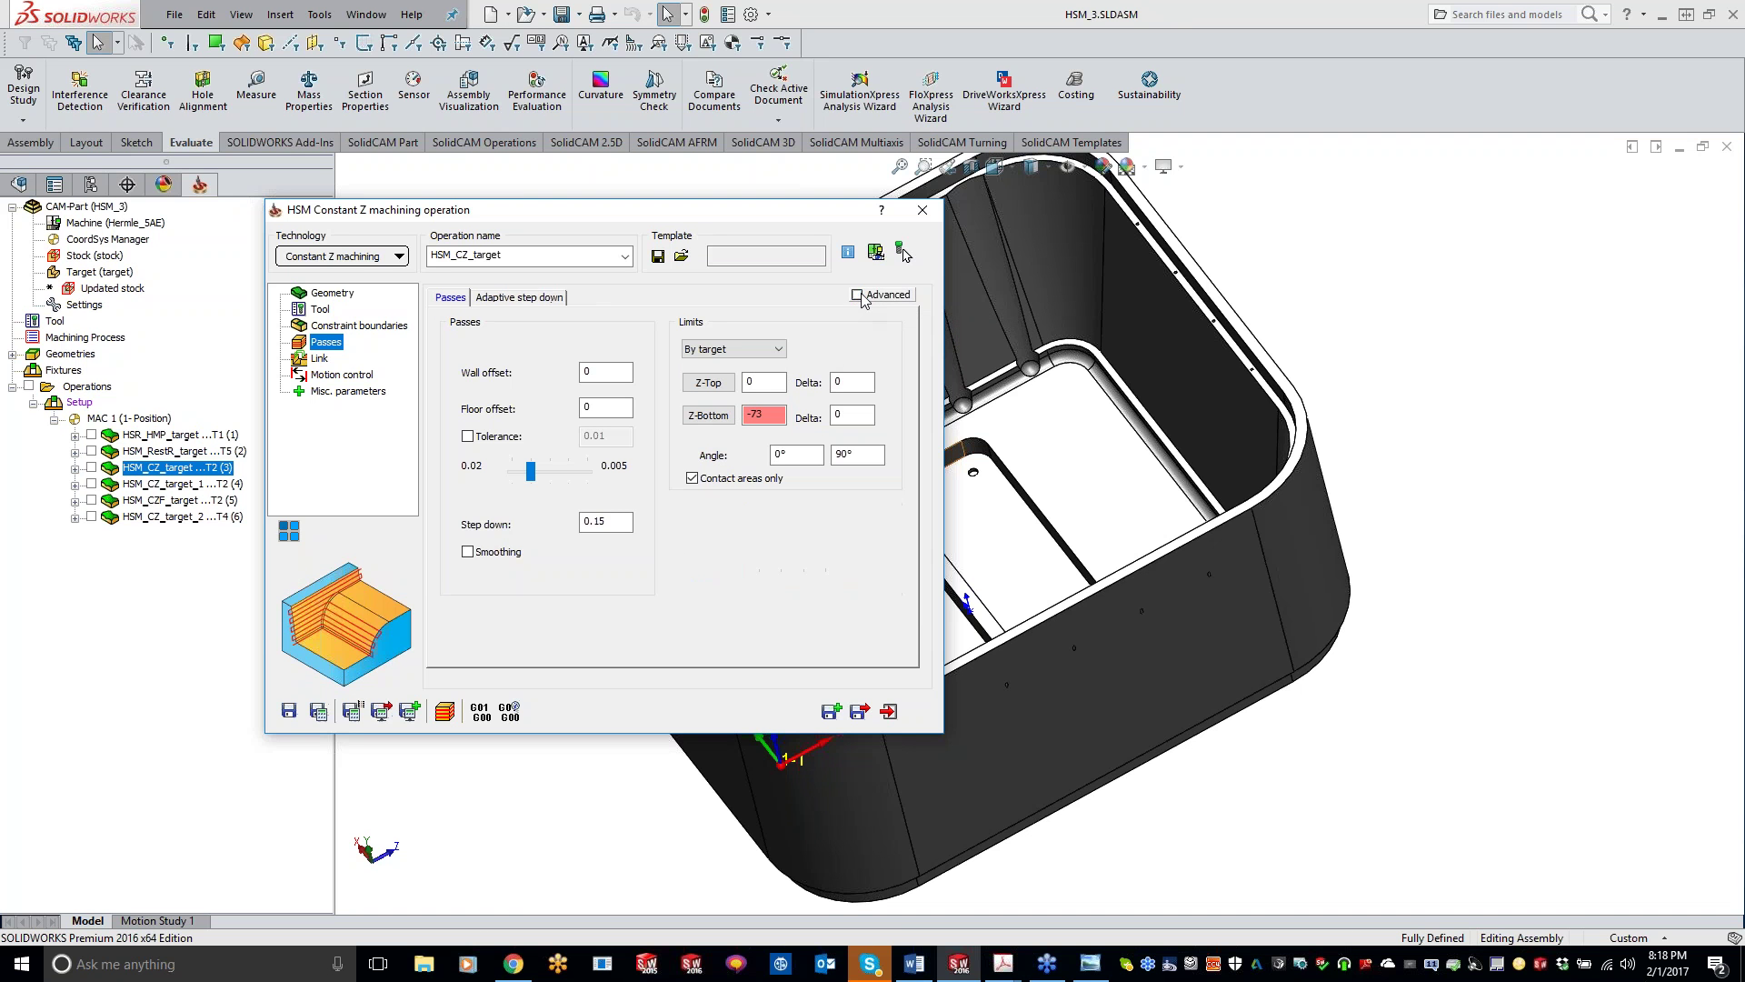
pyautogui.click(857, 296)
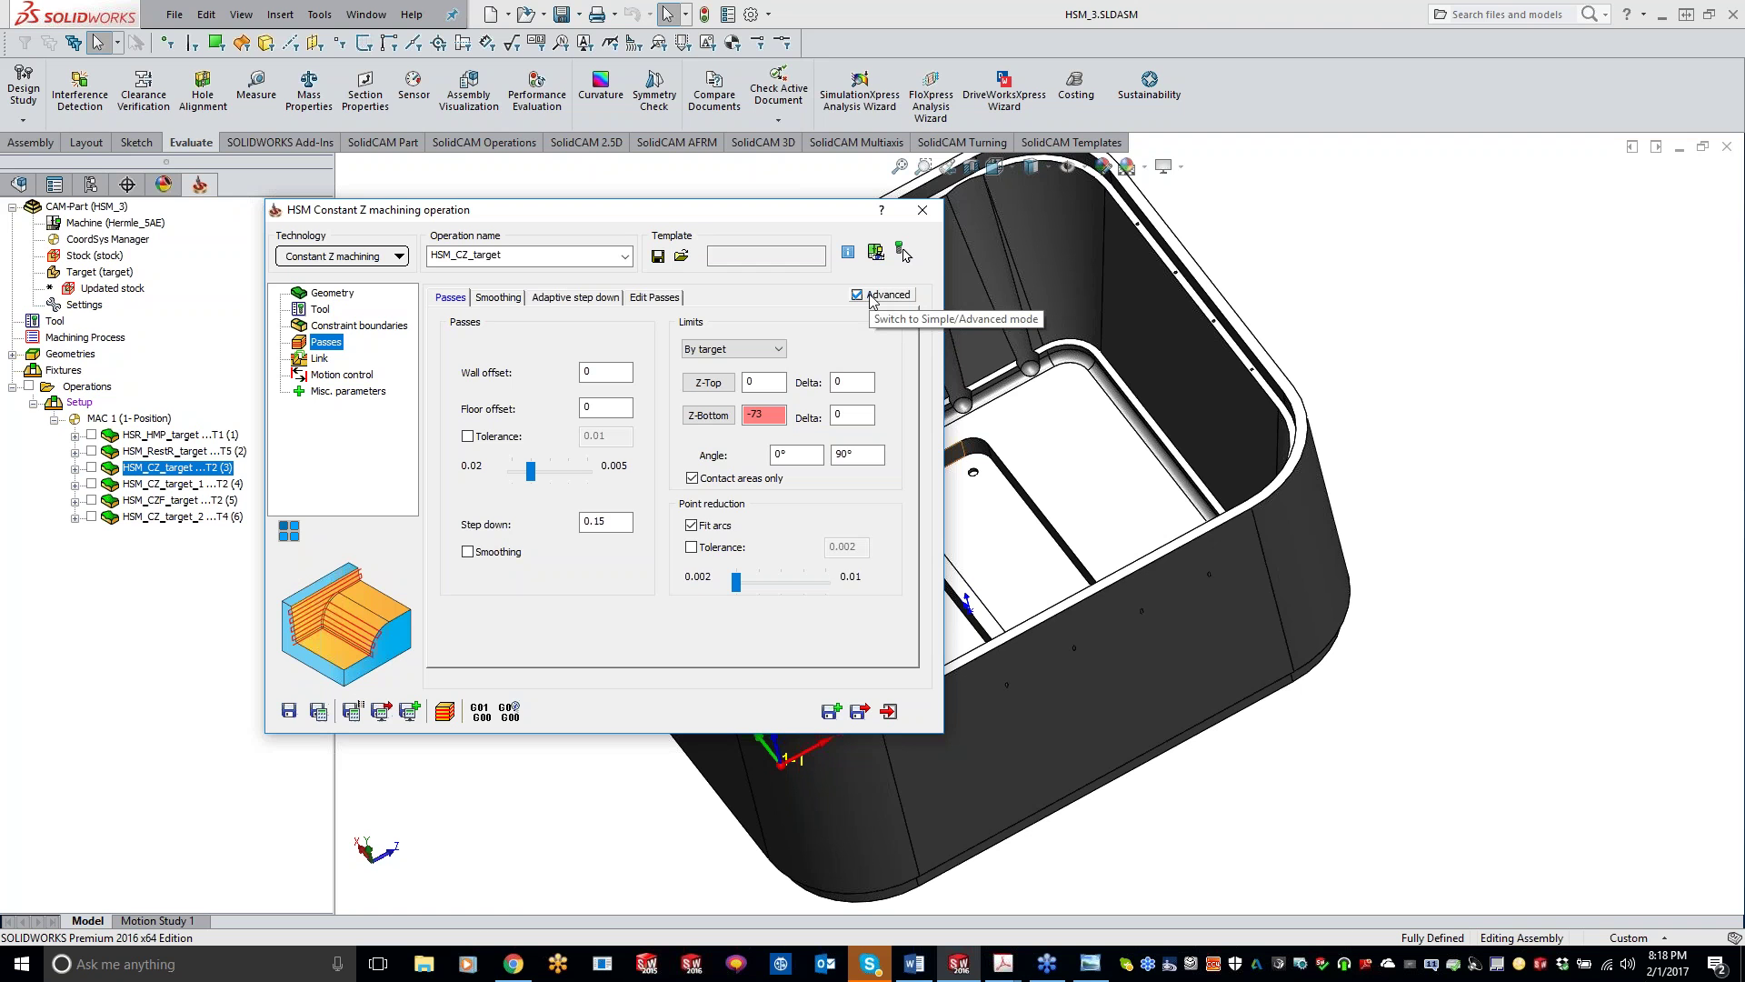
pyautogui.click(858, 295)
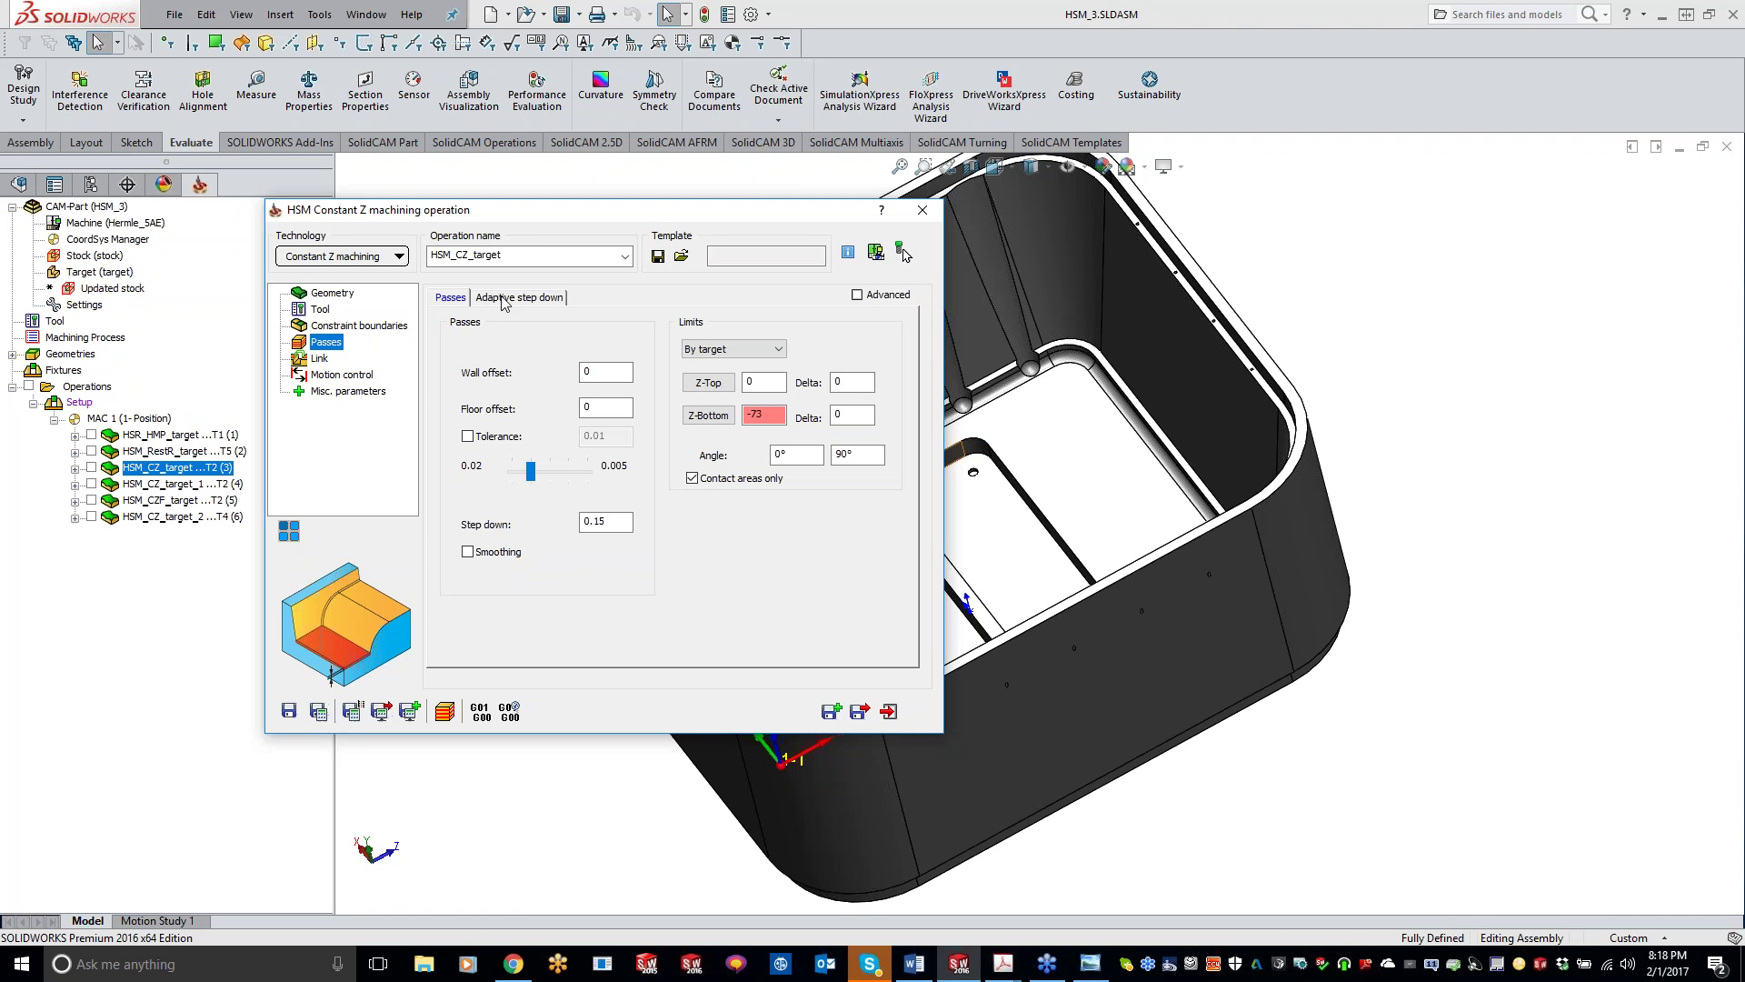
pyautogui.click(859, 297)
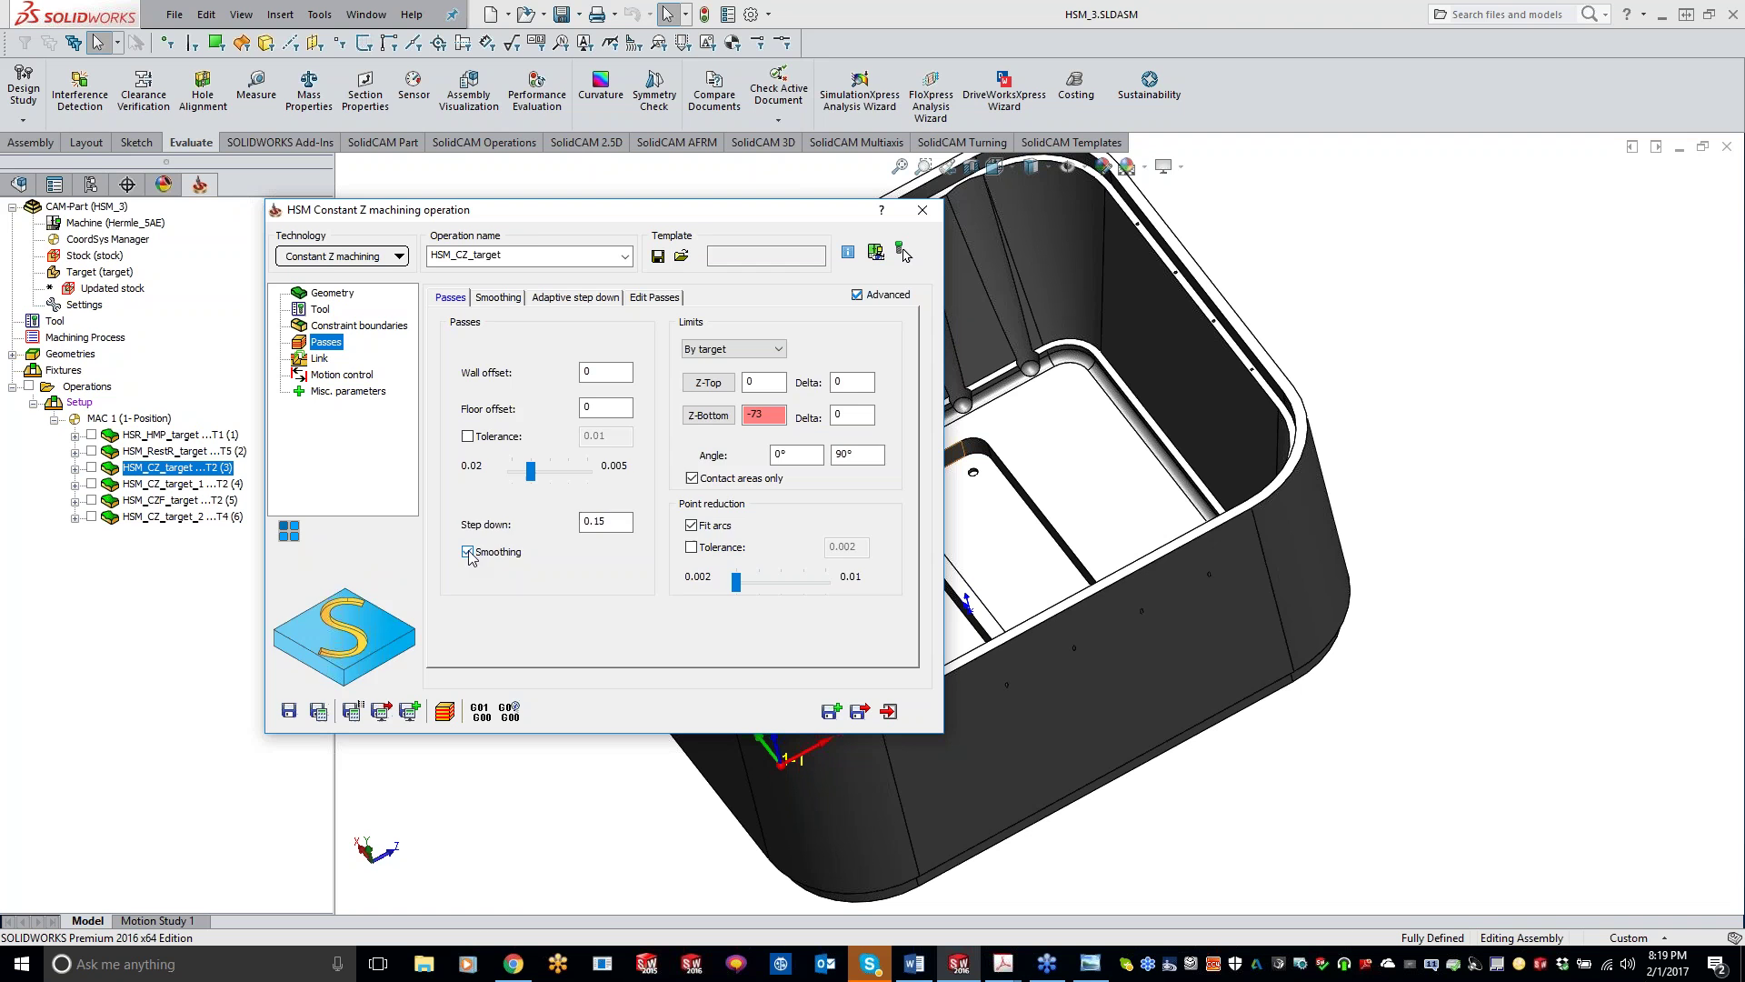
pyautogui.click(501, 297)
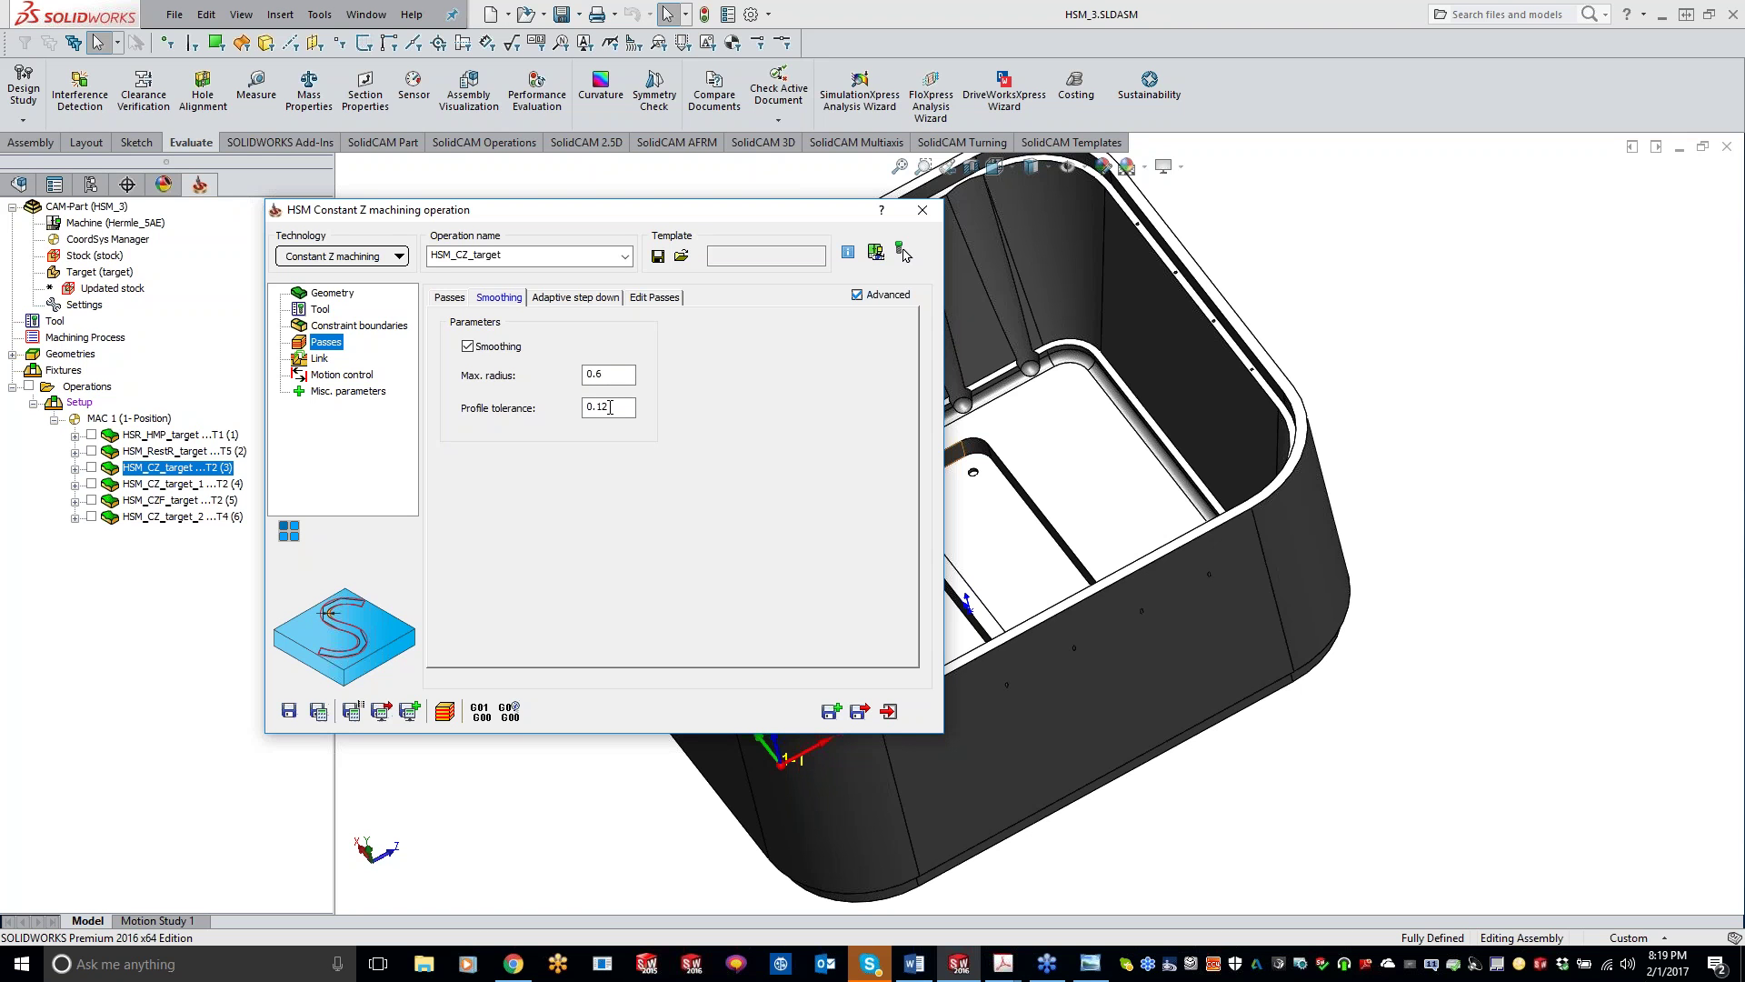
# - Turn off toolpath smoothing and bring up the Adaptive step down settings
pyautogui.click(467, 346)
pyautogui.click(576, 298)
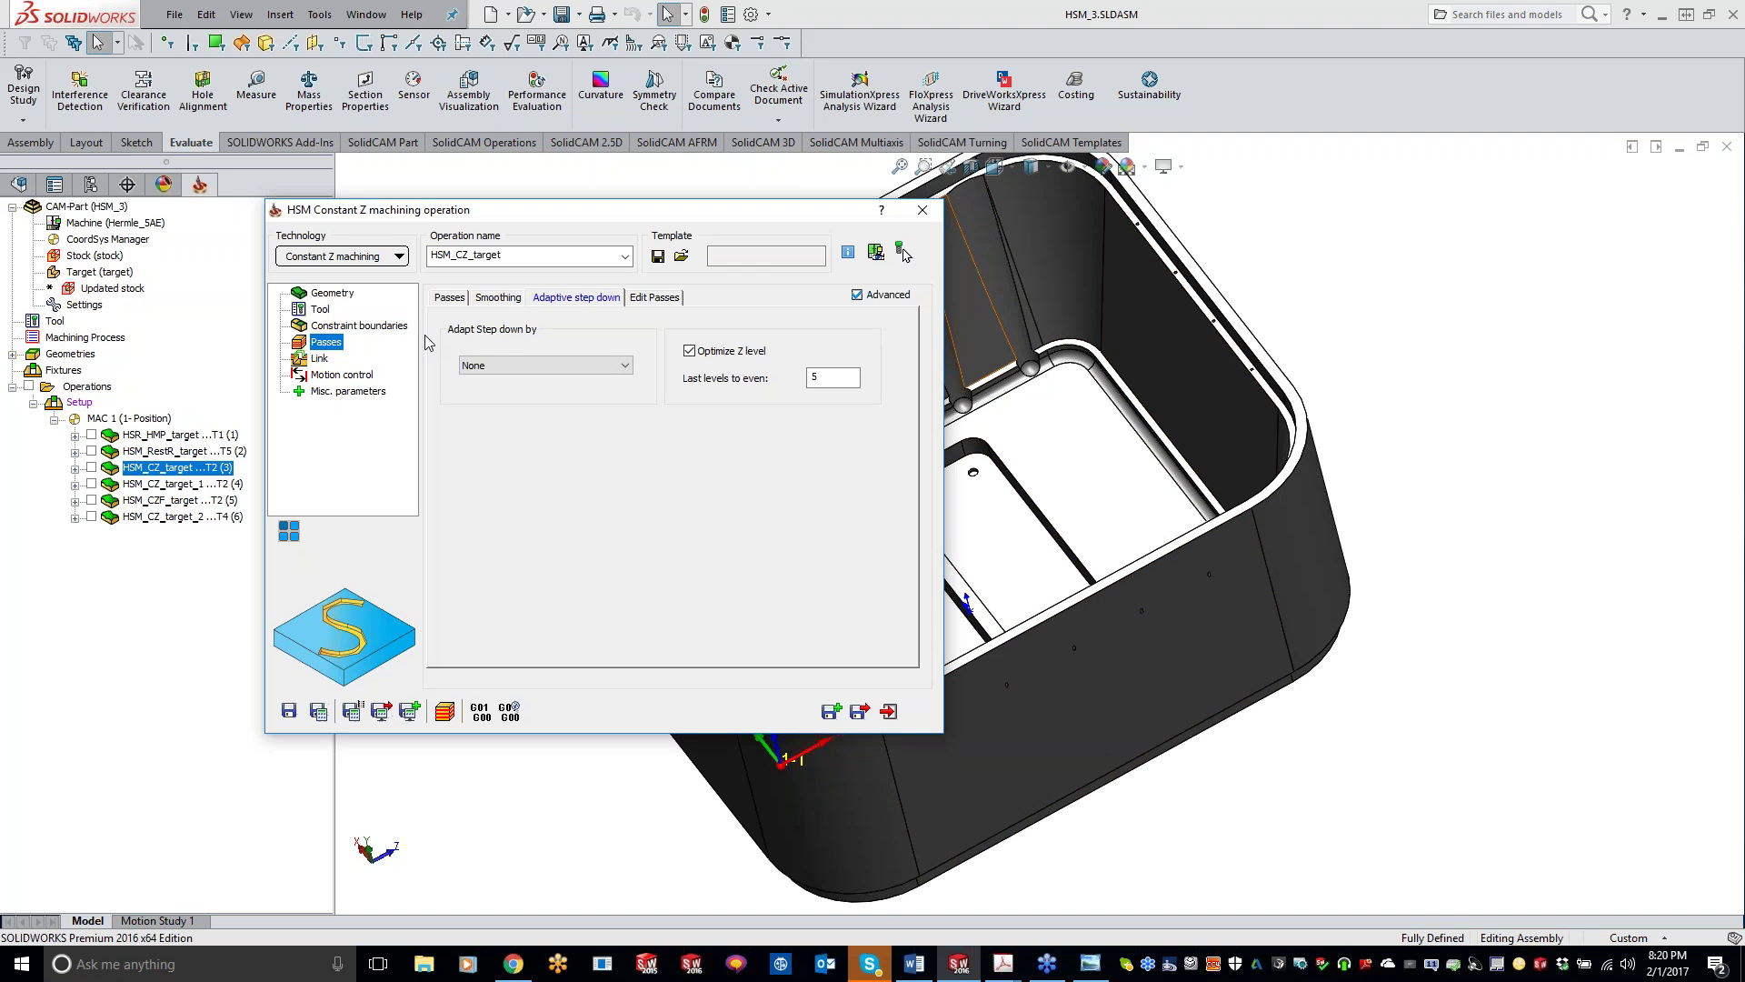
# - Set adaptive step down to Automatically insert extra passes and review its Precision value
pyautogui.click(447, 298)
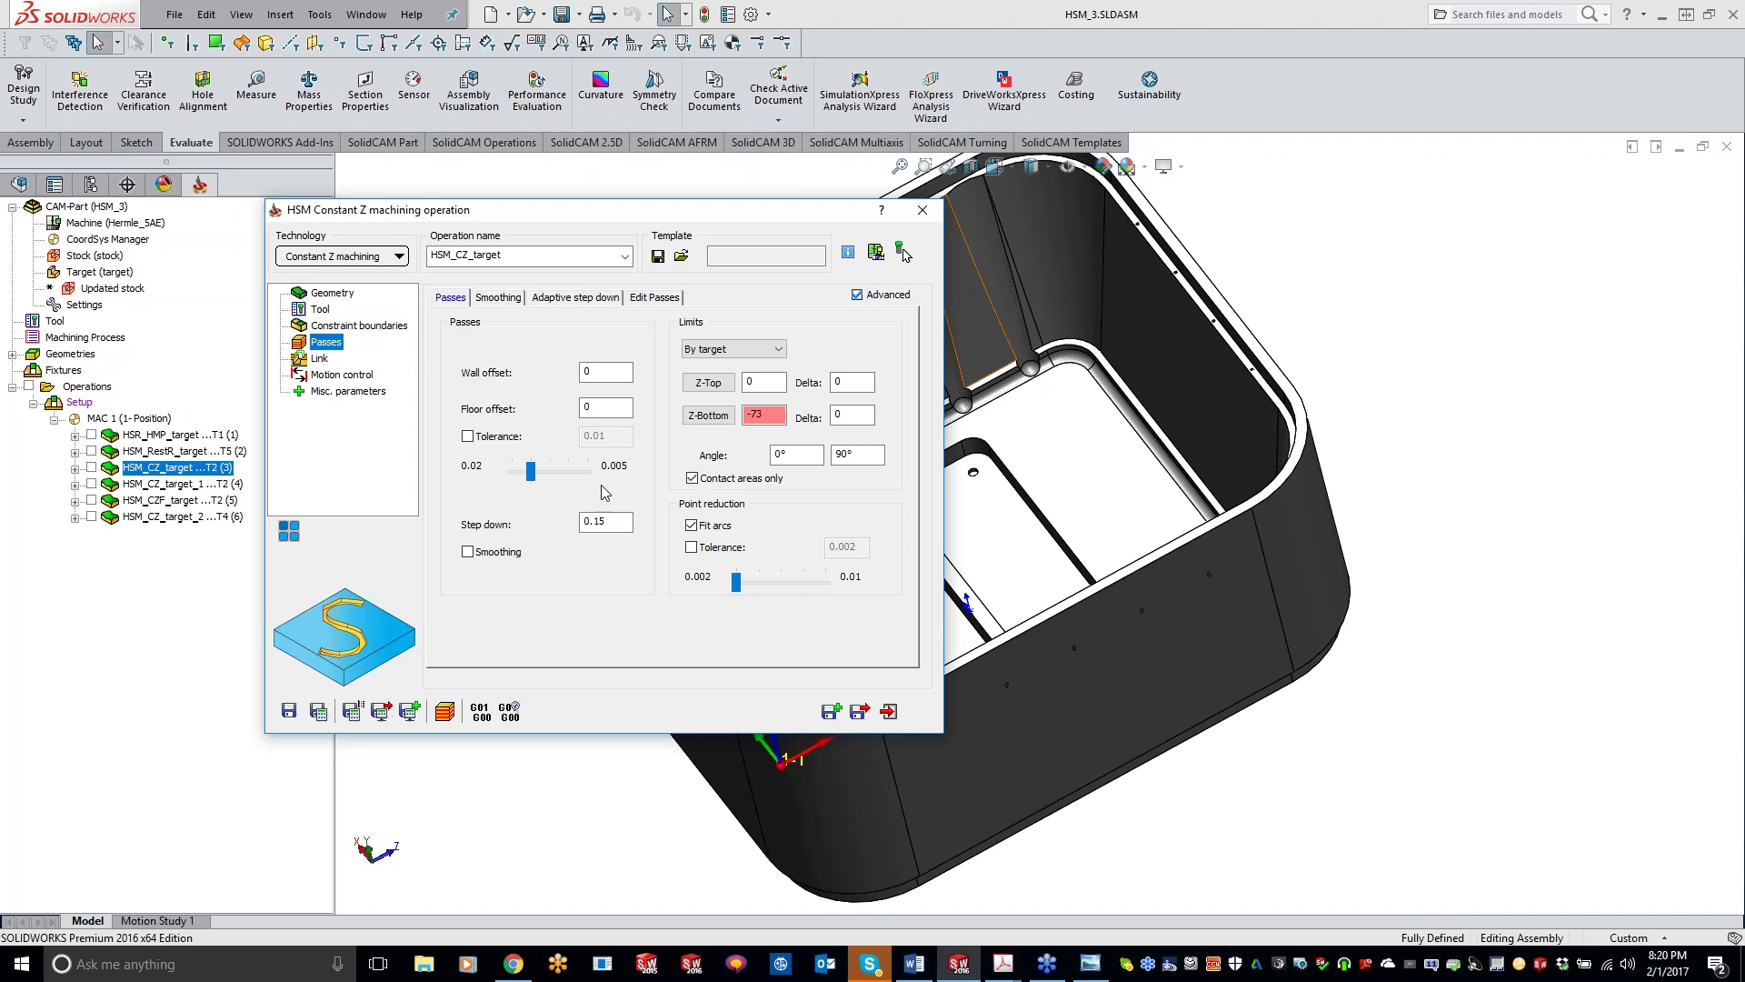
pyautogui.moveTo(586, 521)
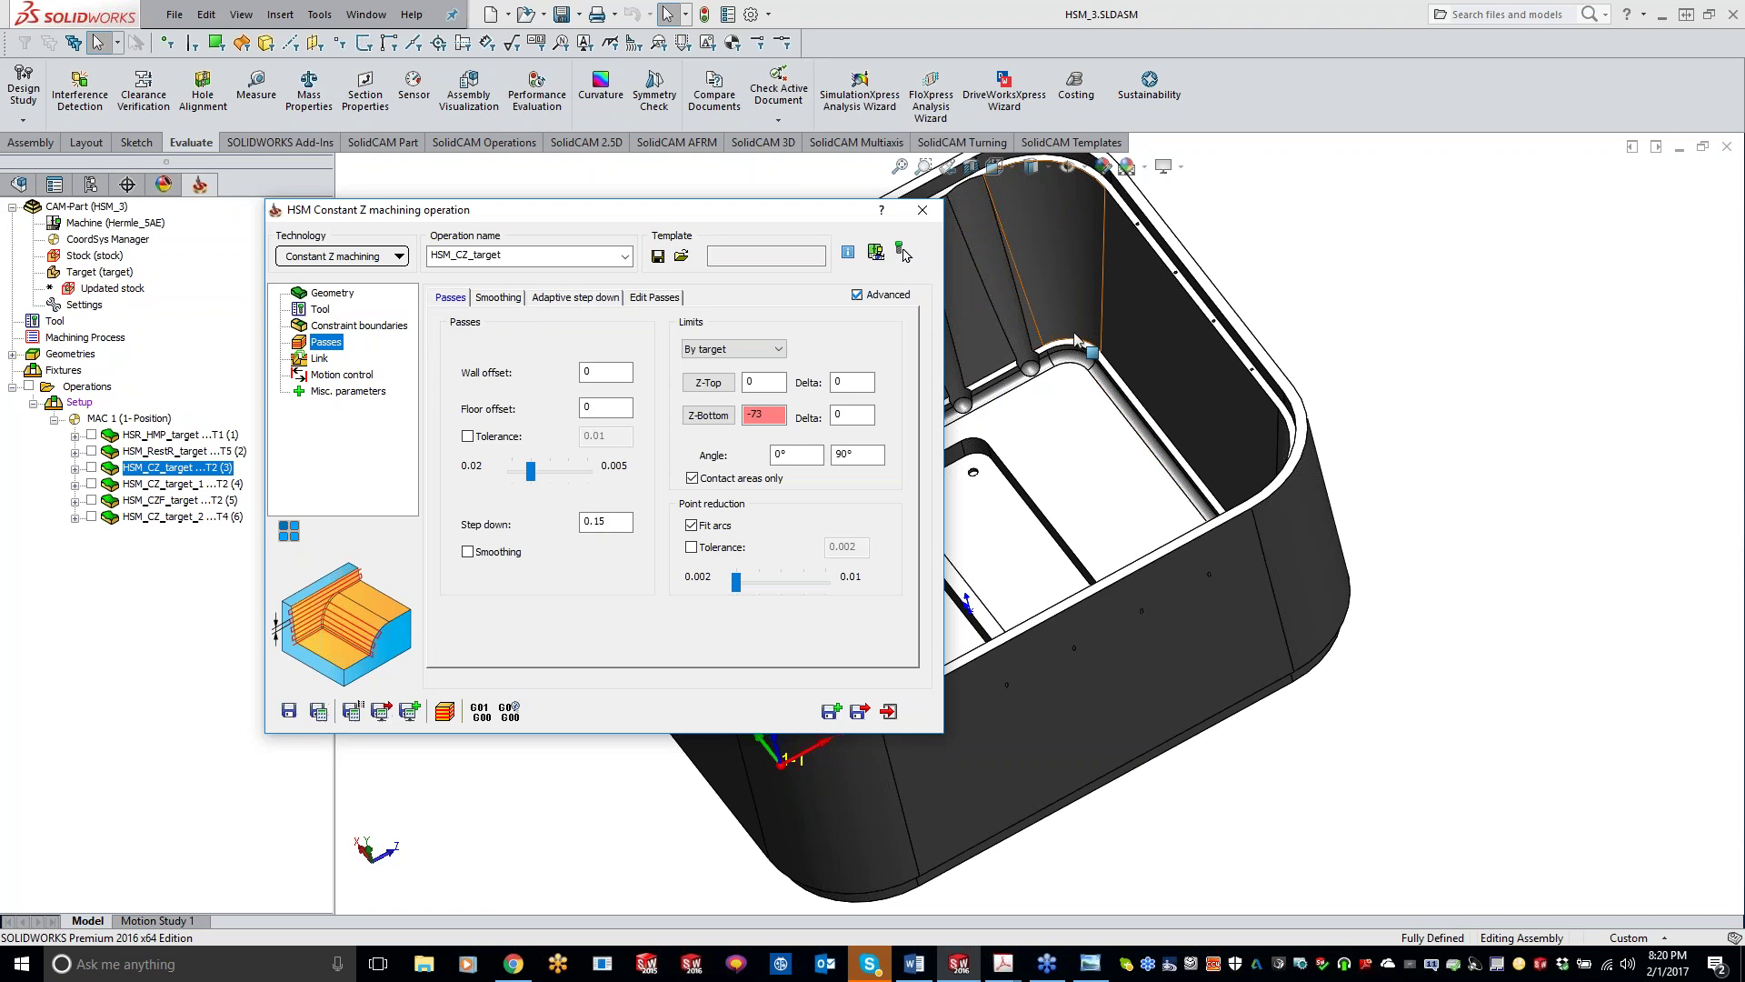
pyautogui.click(571, 299)
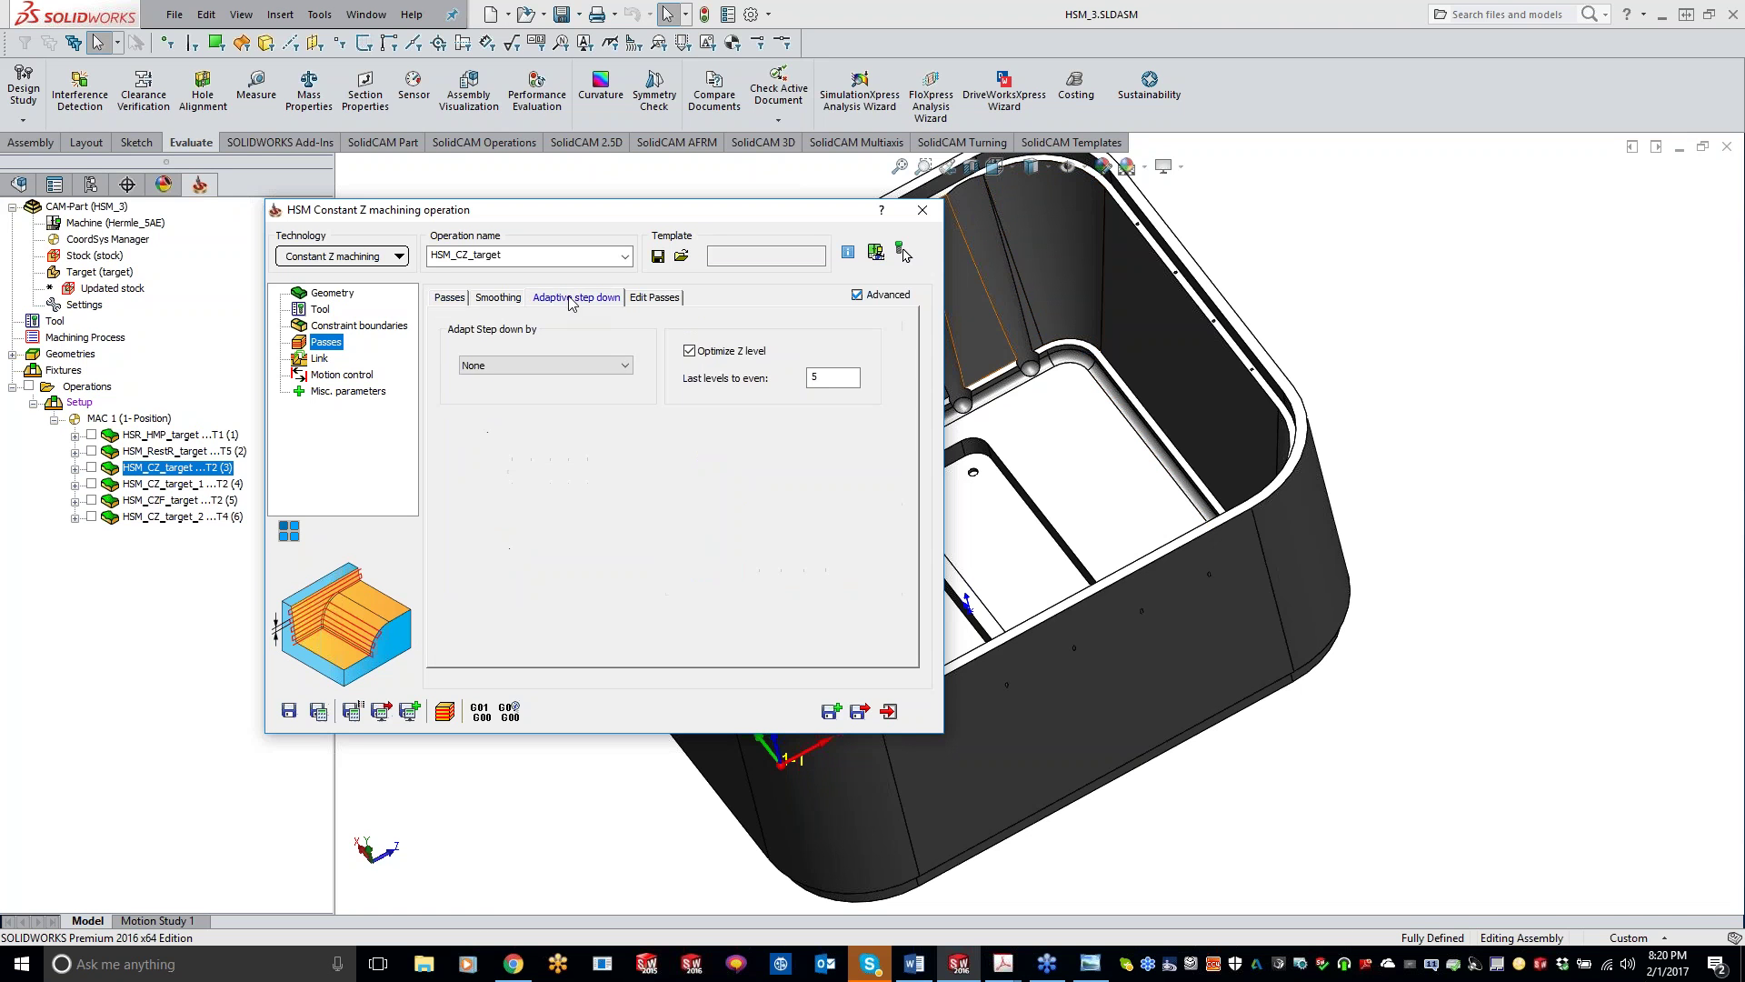
pyautogui.click(578, 364)
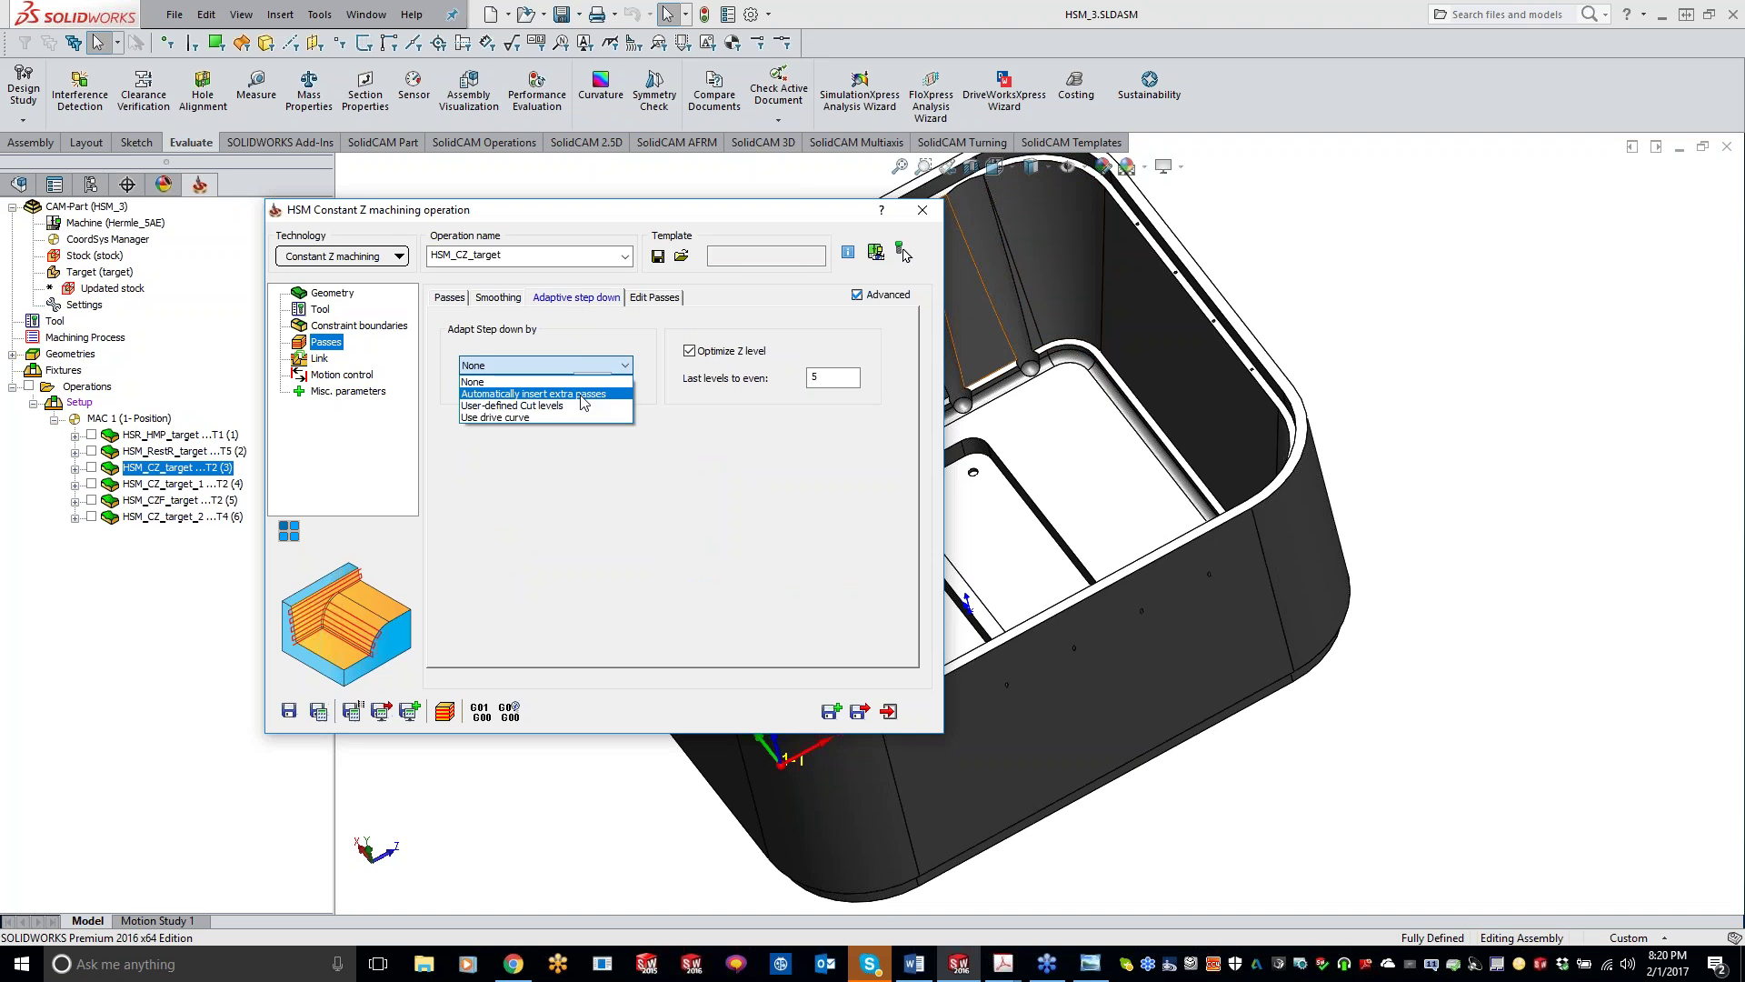
pyautogui.click(581, 395)
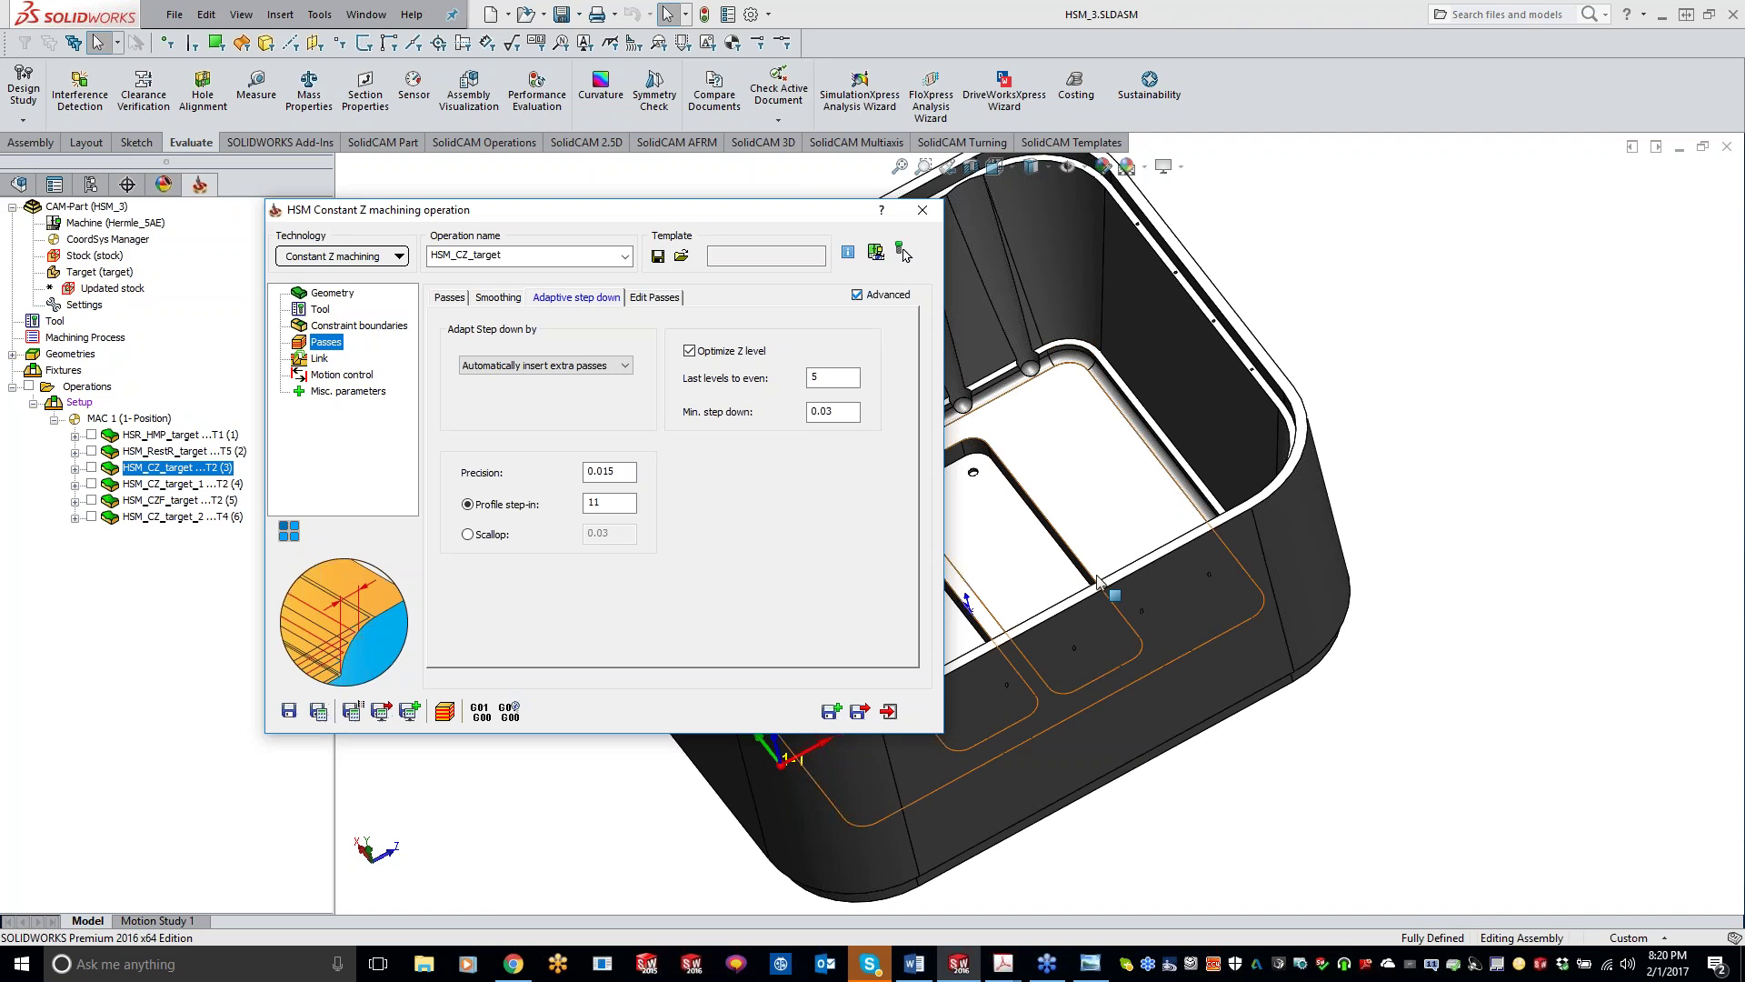
pyautogui.click(635, 472)
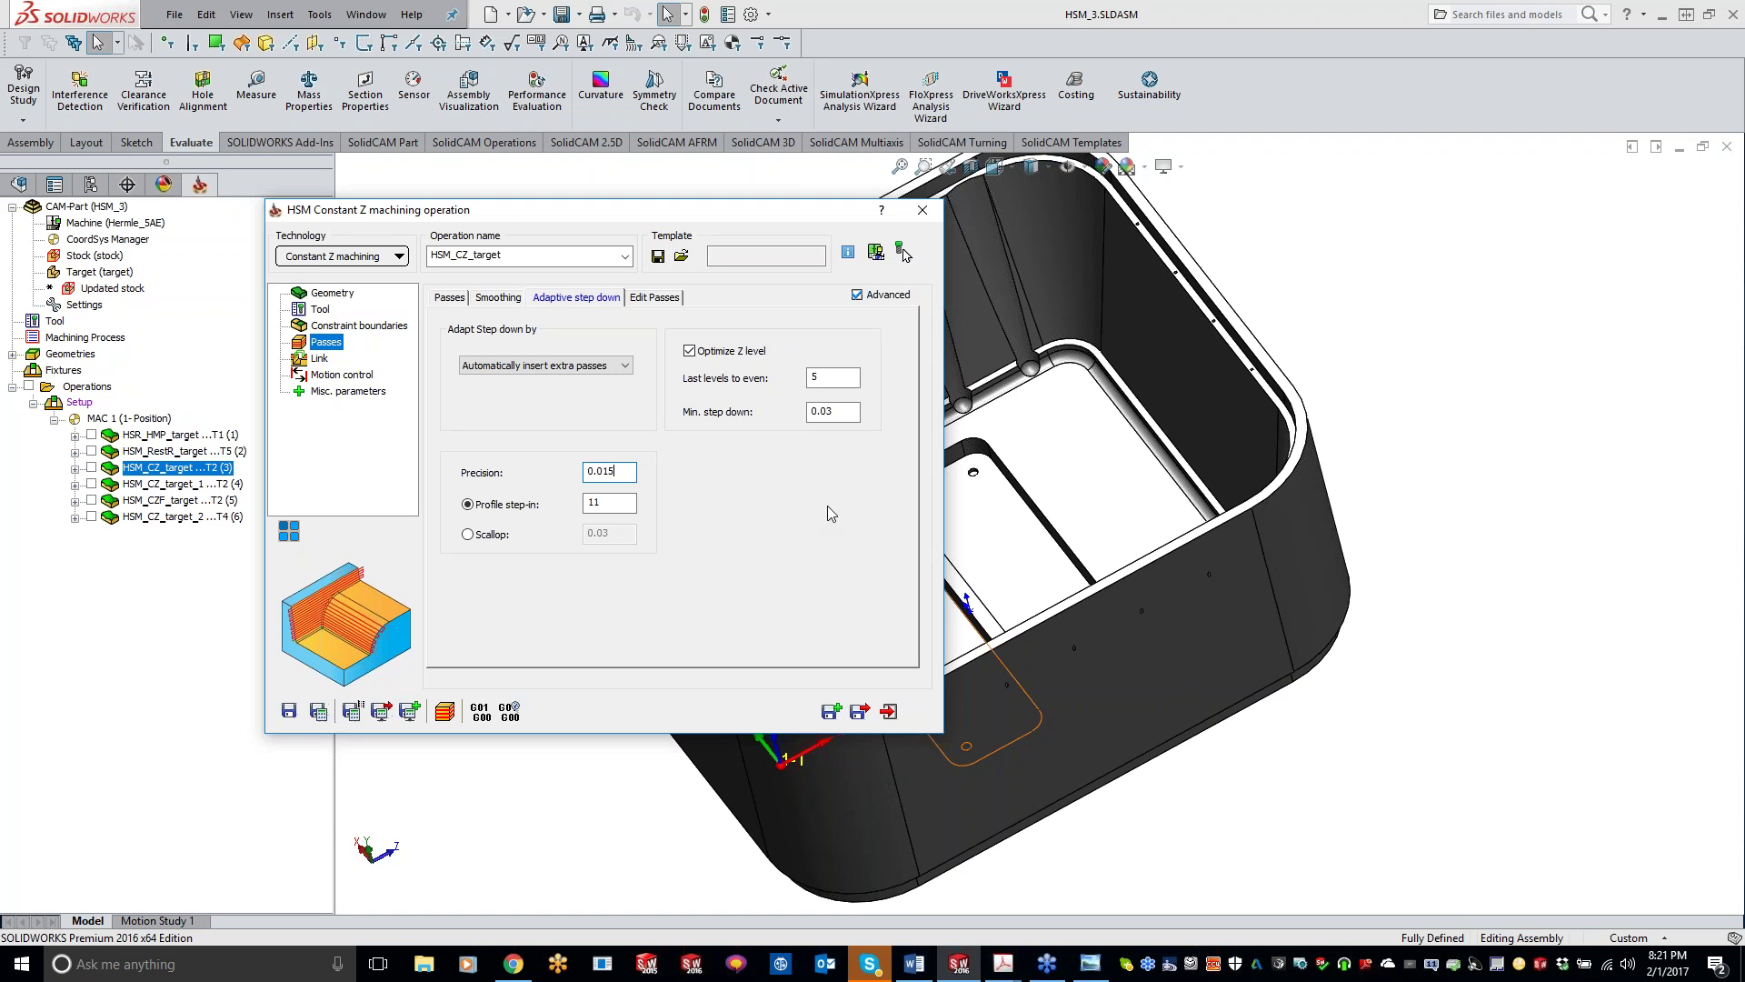
pyautogui.moveTo(1077, 459); pyautogui.dragTo(1049, 214, button='middle')
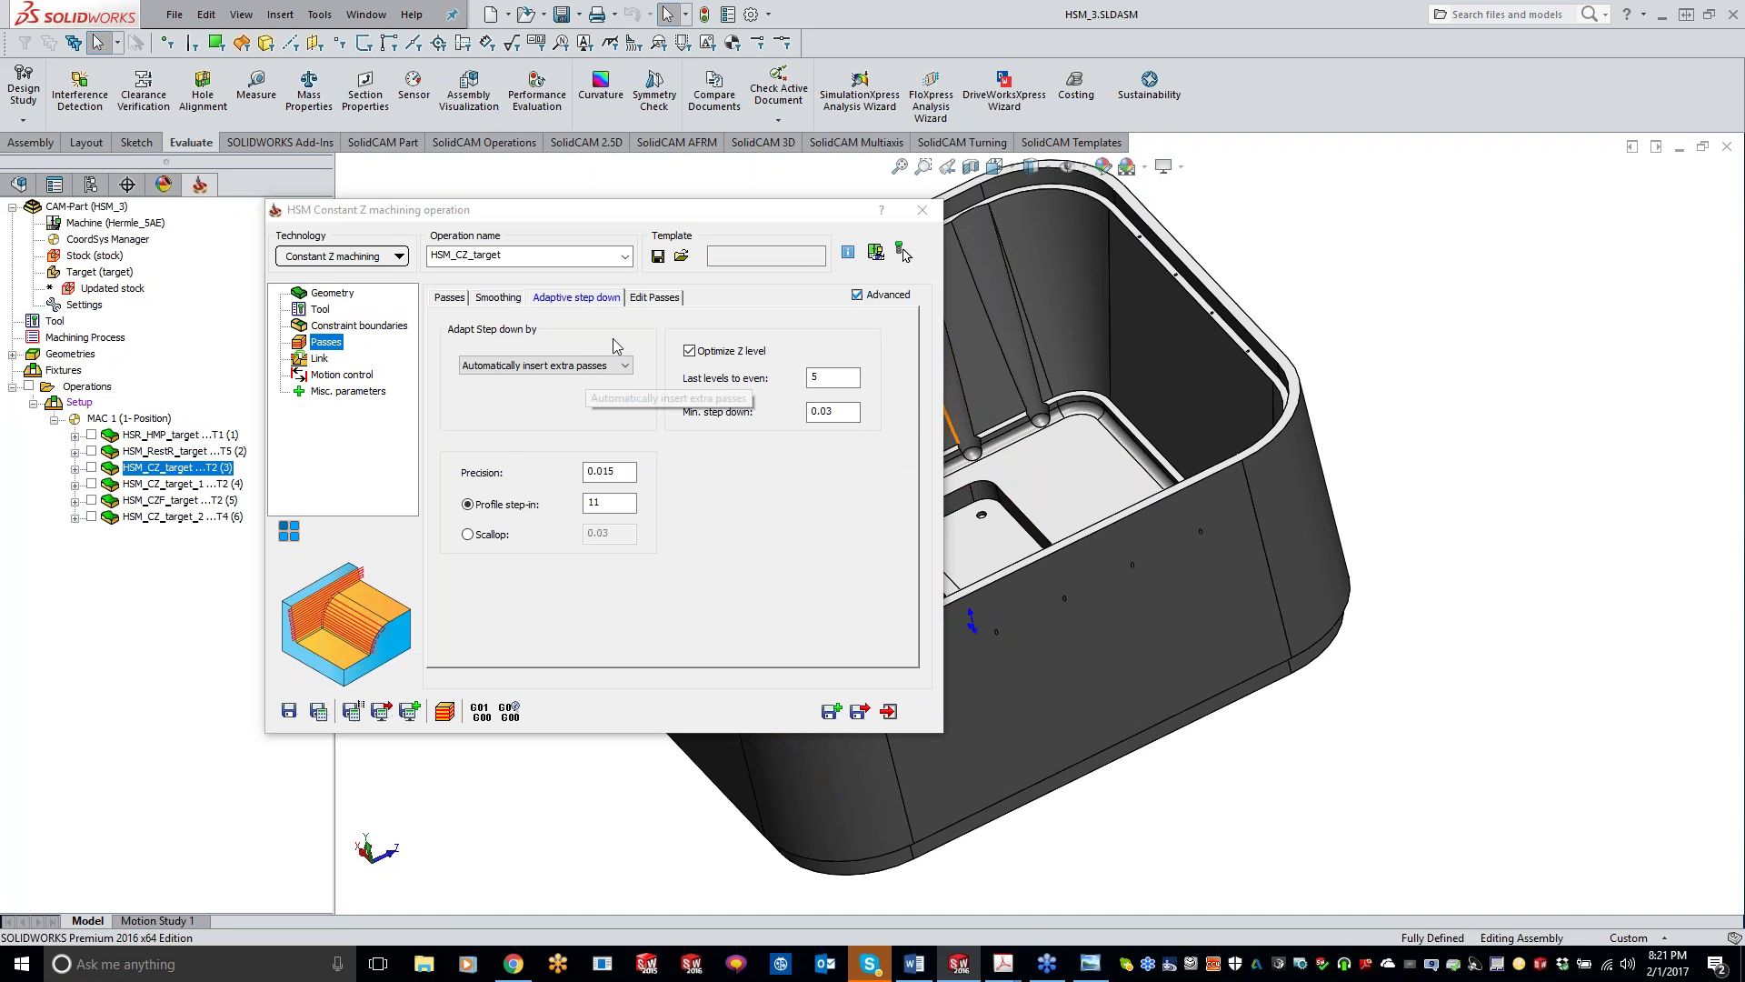
pyautogui.click(655, 297)
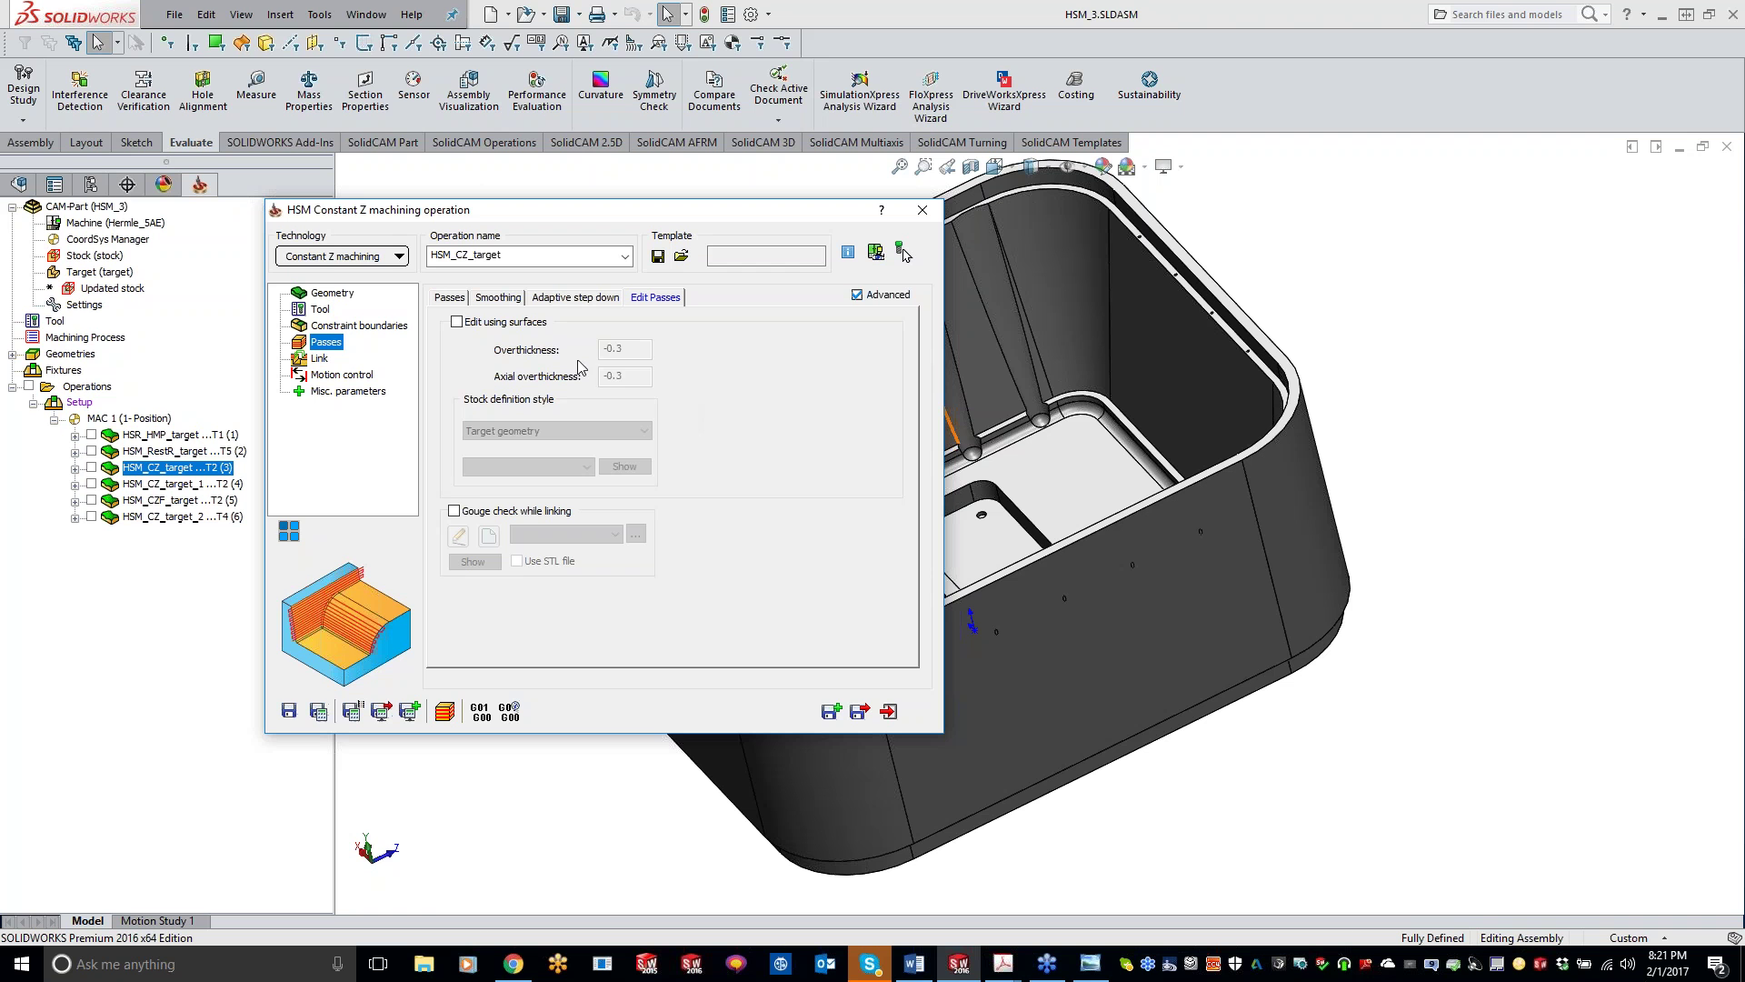
# - Turn on Edit using surfaces with -0.3 axial overthickness, then go to the Link page
pyautogui.click(457, 323)
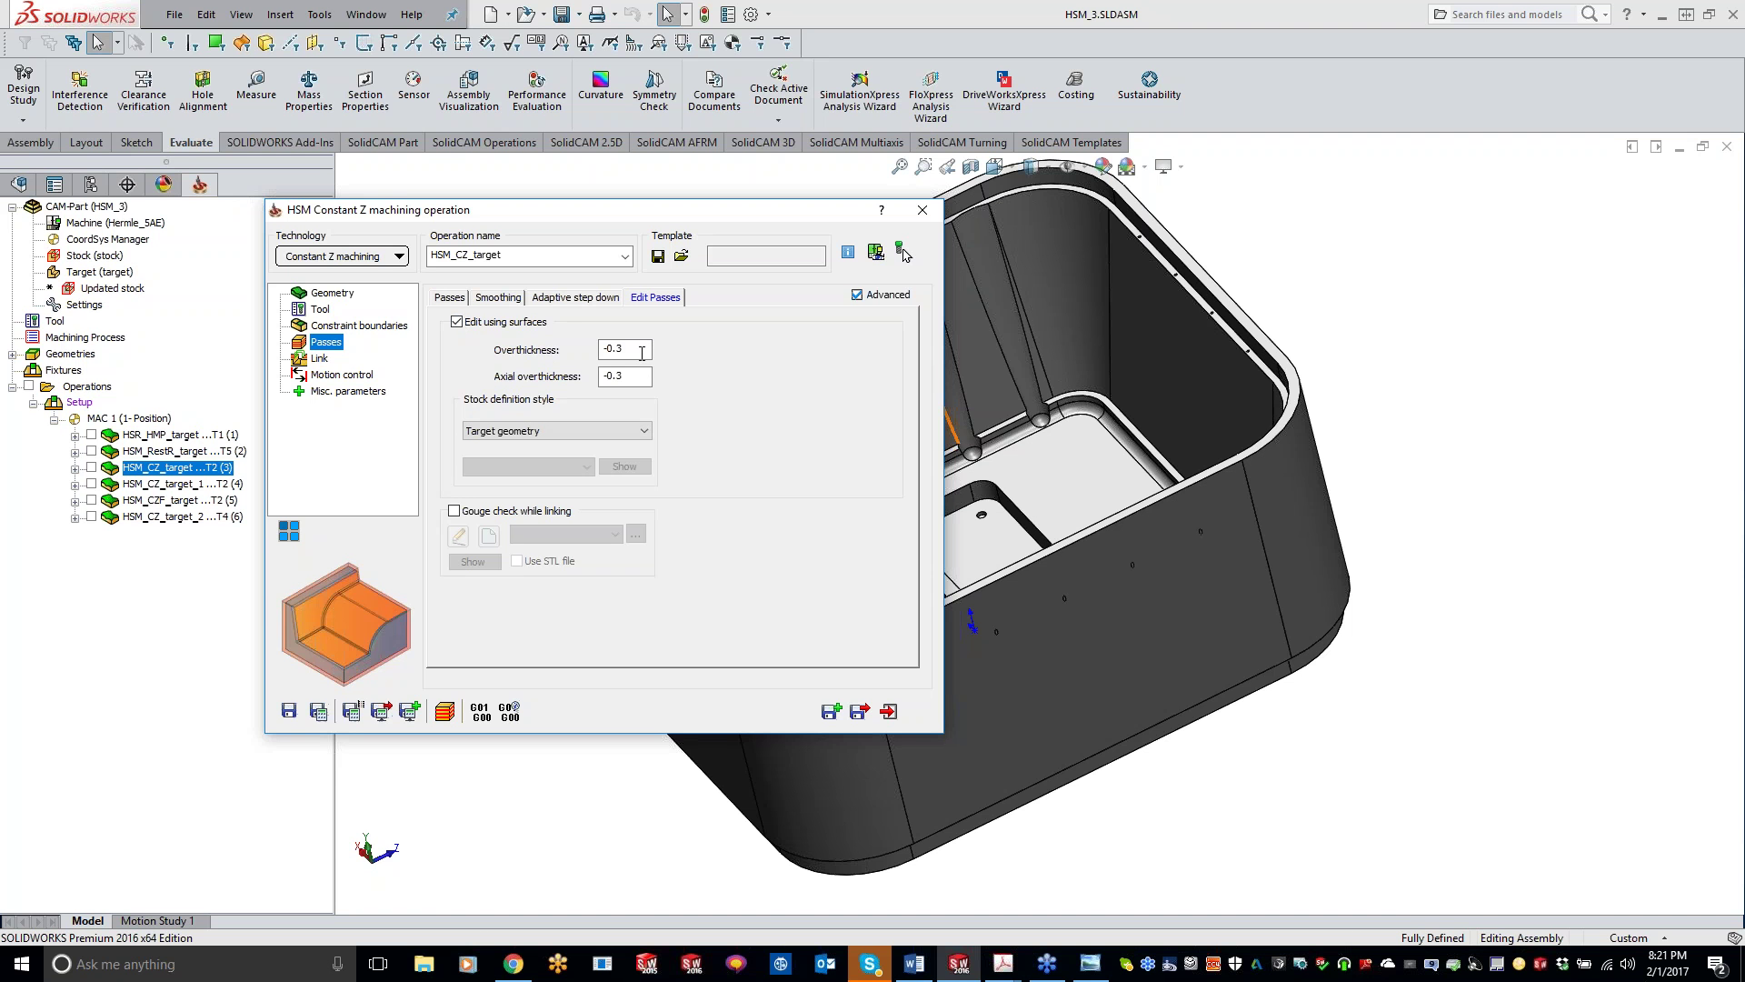
pyautogui.click(637, 377)
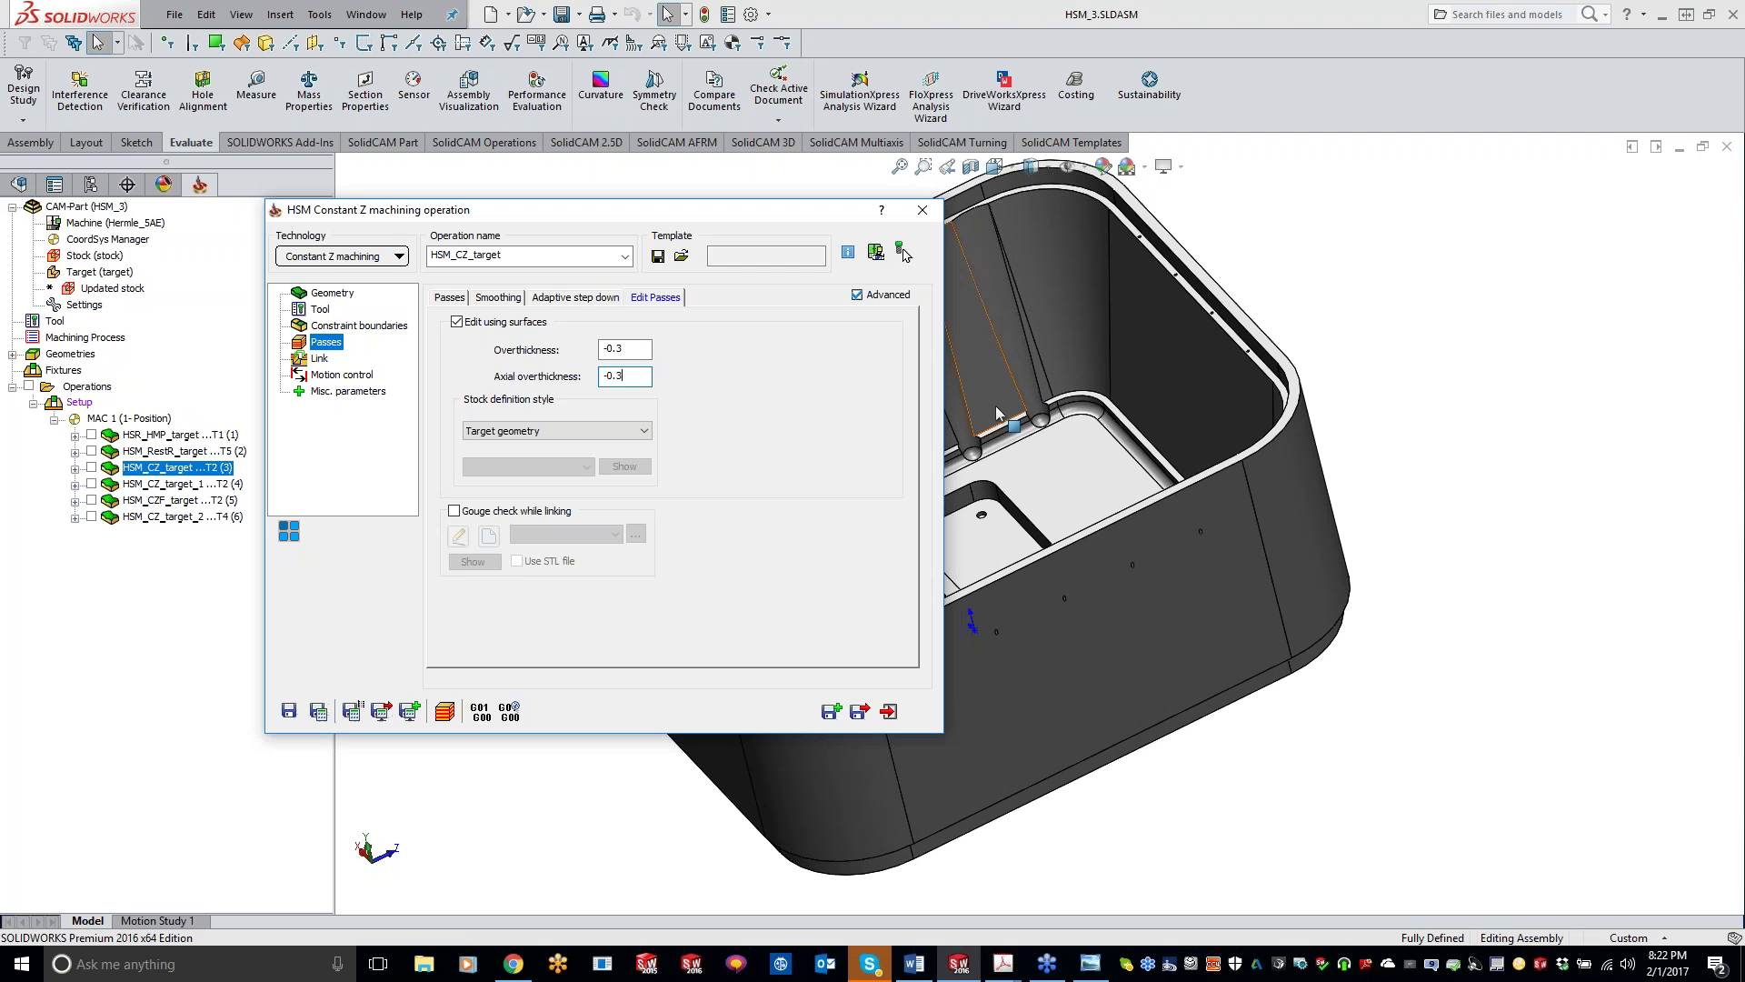
pyautogui.click(320, 359)
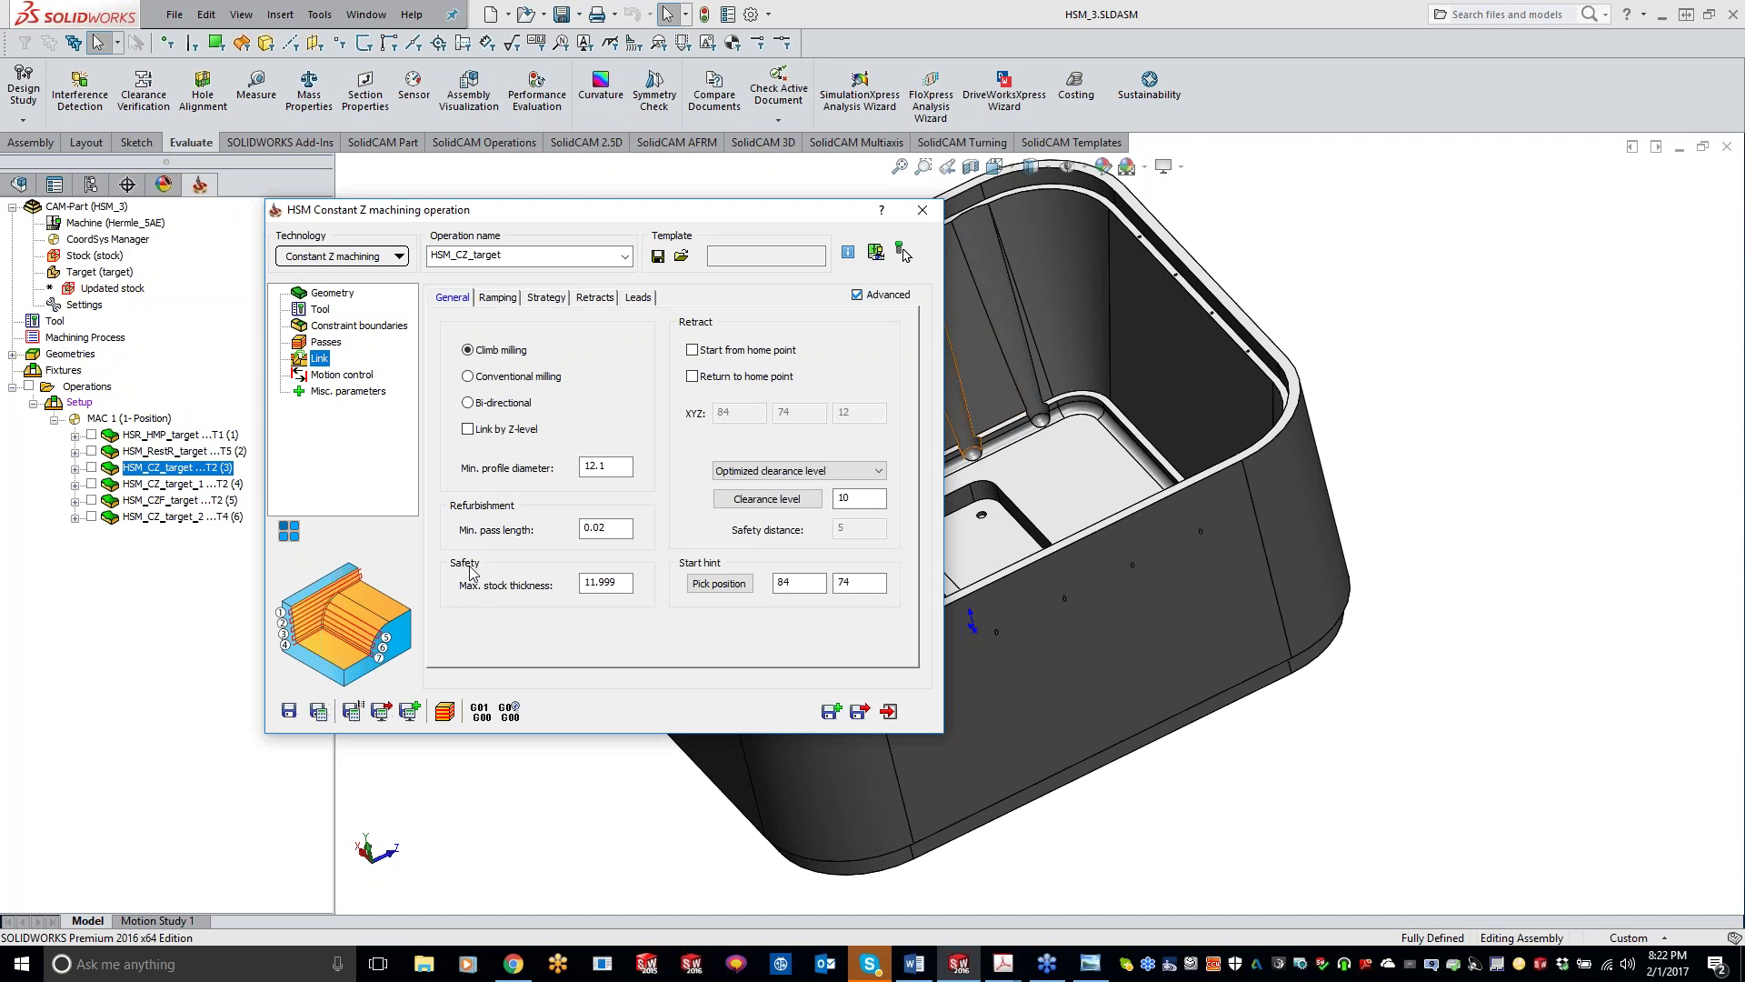
pyautogui.moveTo(488, 360)
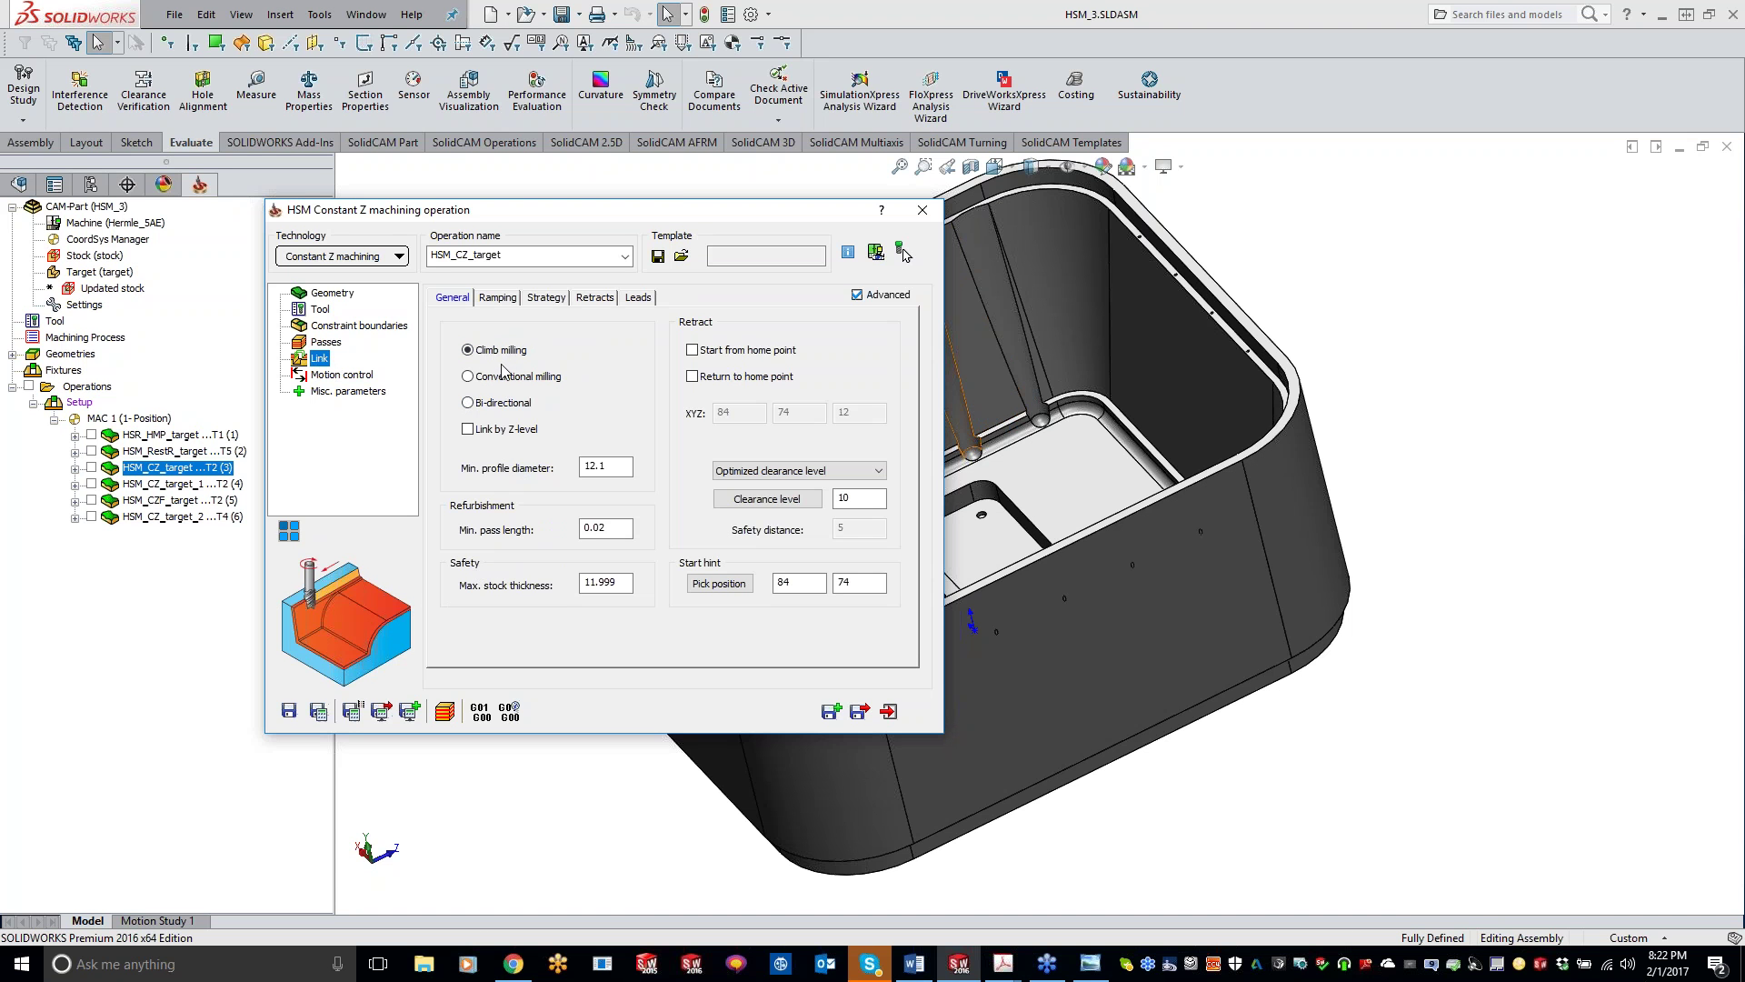
pyautogui.moveTo(486, 435)
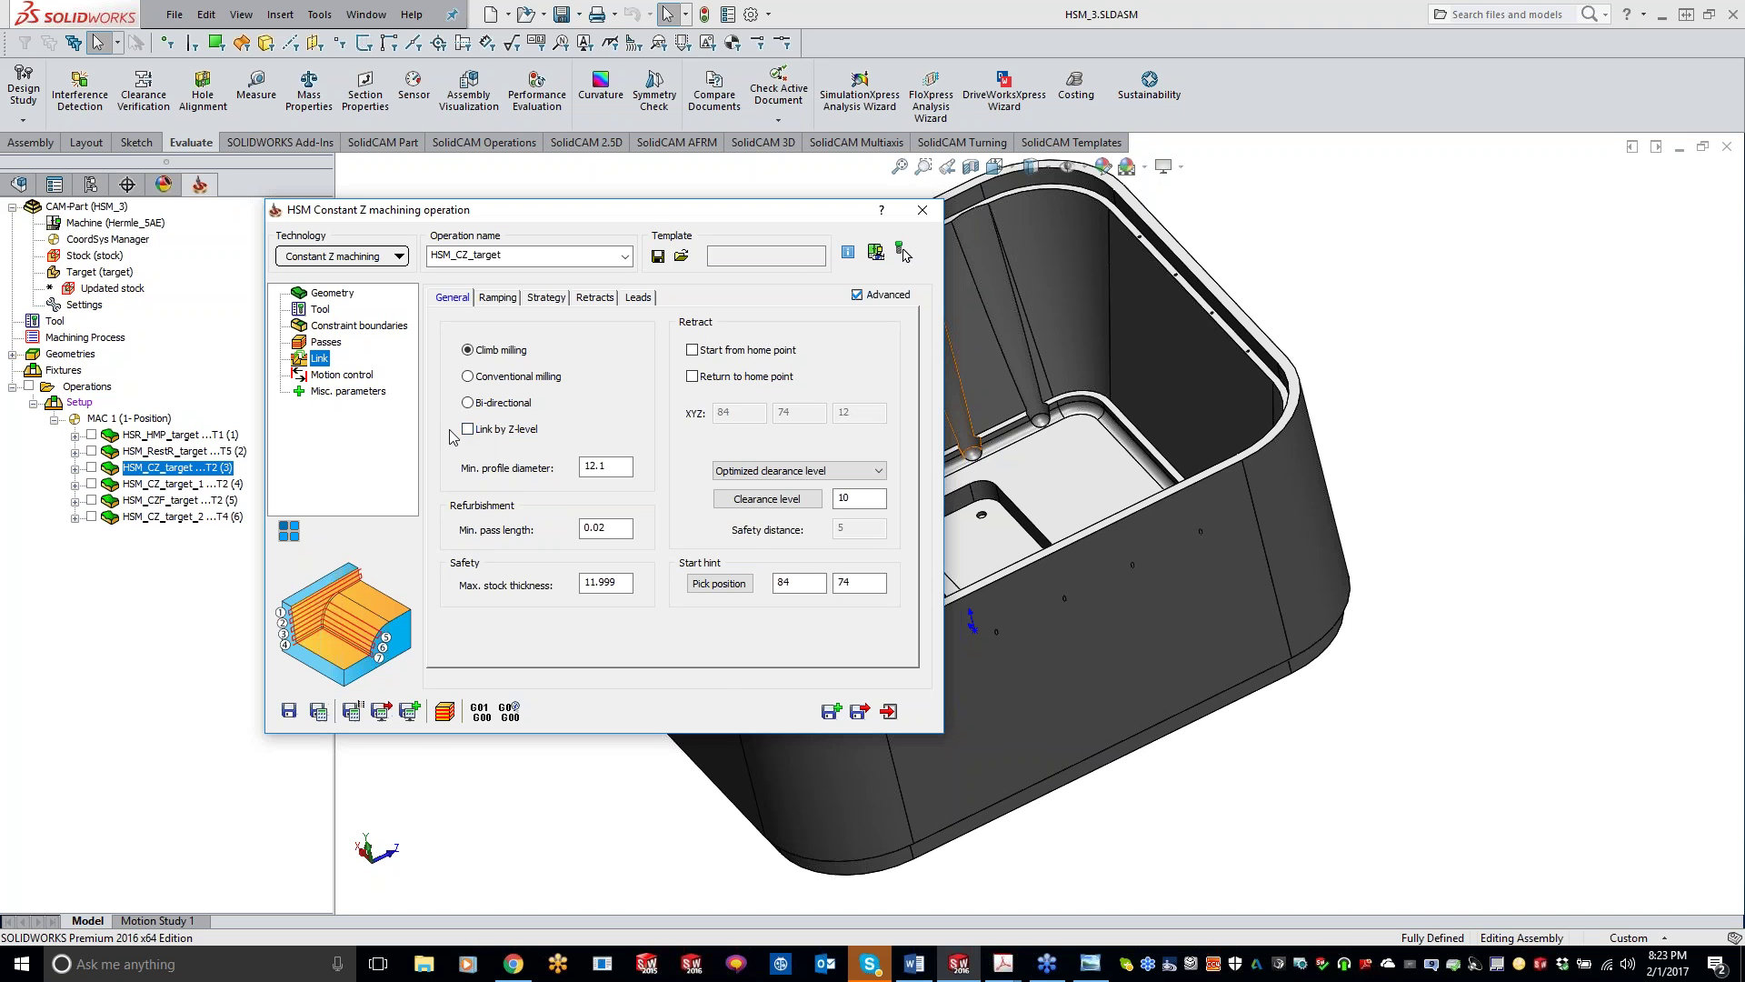
pyautogui.moveTo(982, 510); pyautogui.dragTo(887, 603, button='middle')
# - Snap to a standard view (Ctrl+3) looking straight down into the box
pyautogui.hotkey('ctrl', '3')
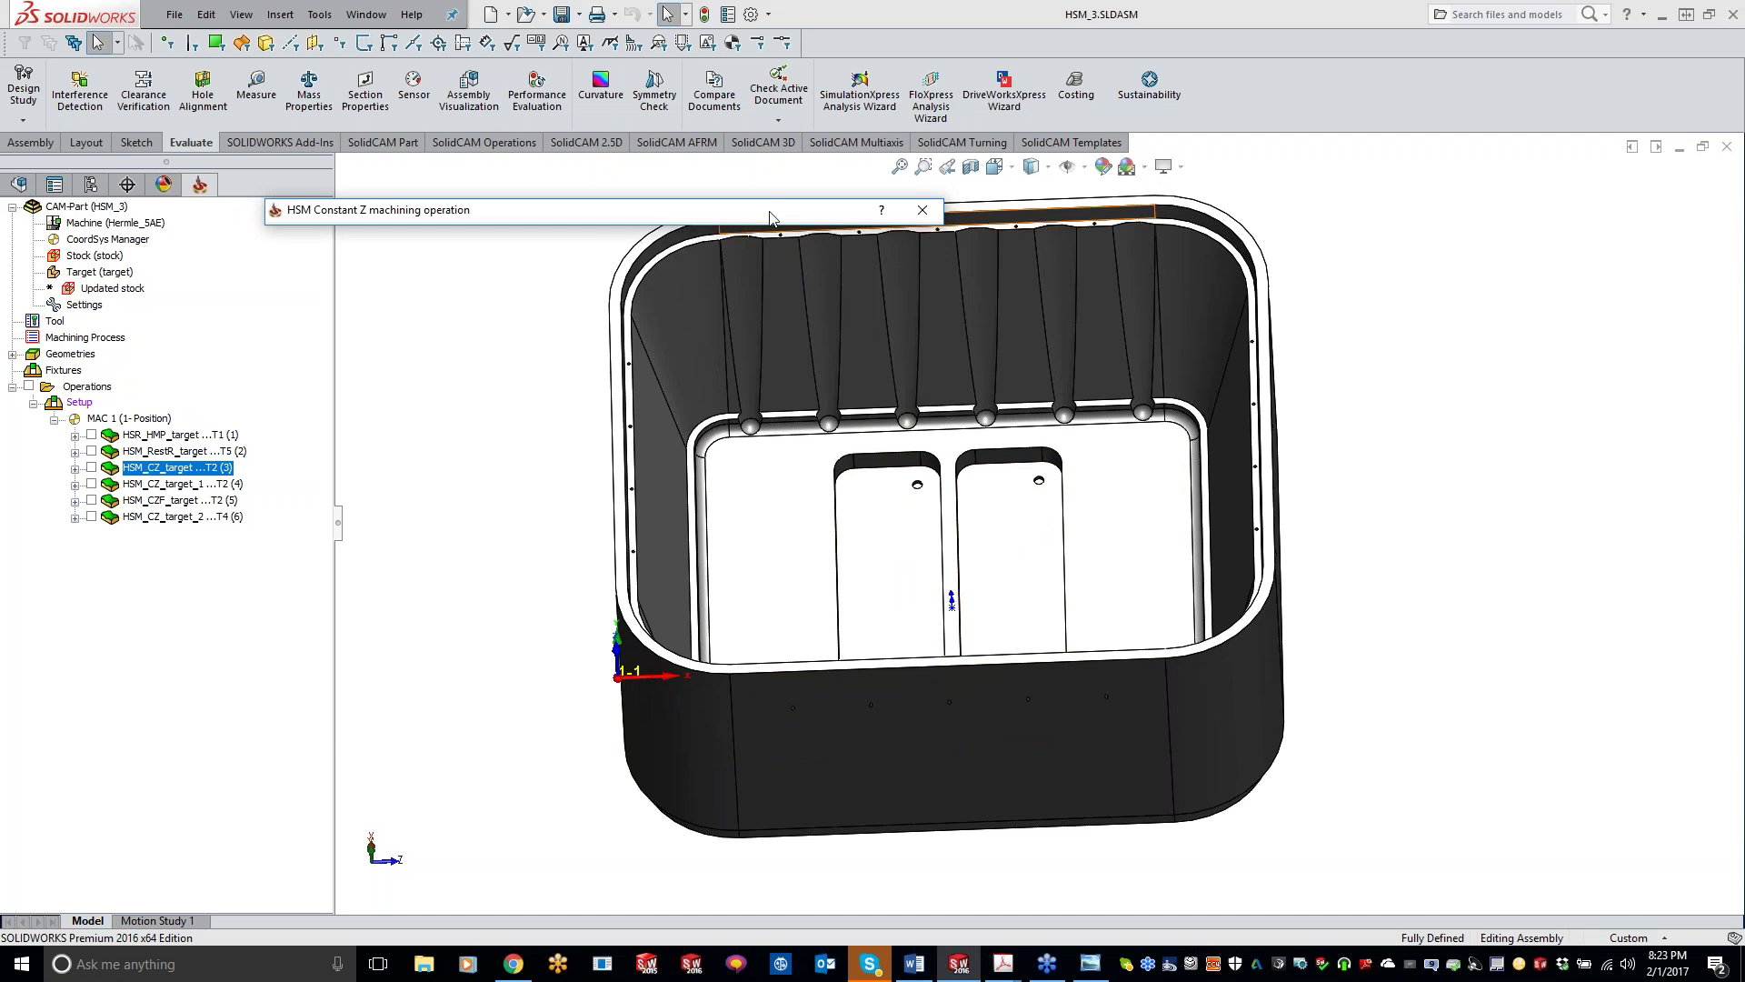
pyautogui.moveTo(639, 590)
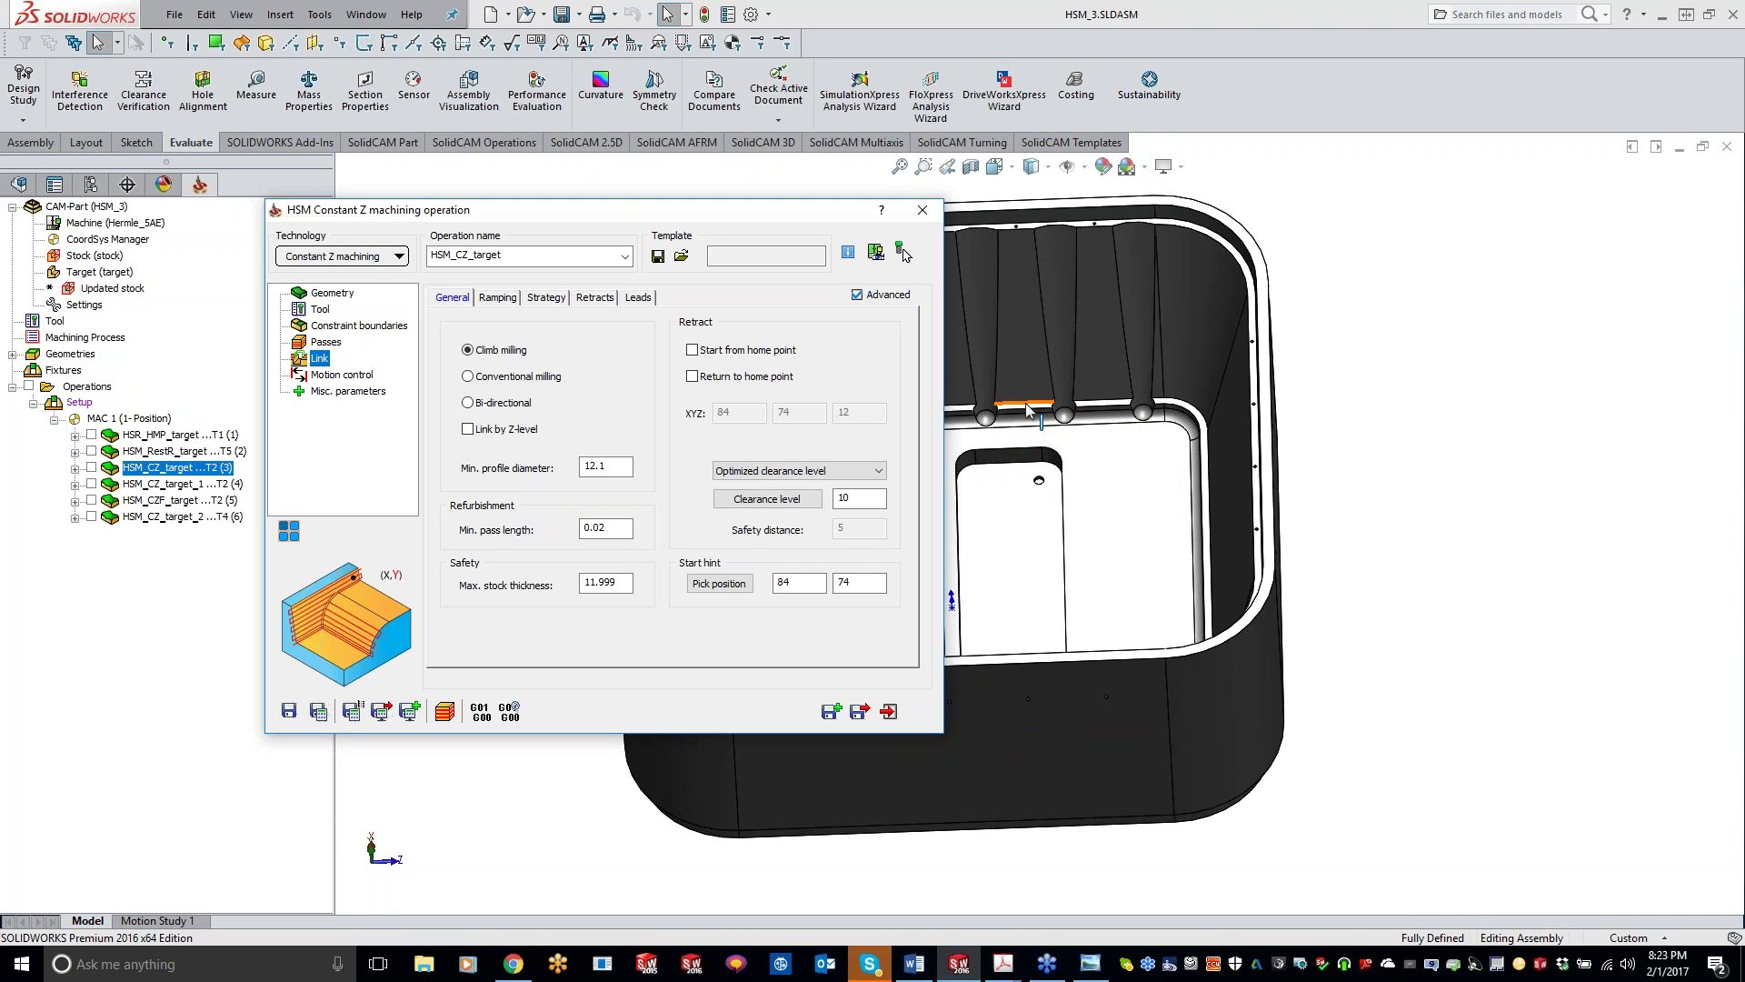
pyautogui.click(791, 584)
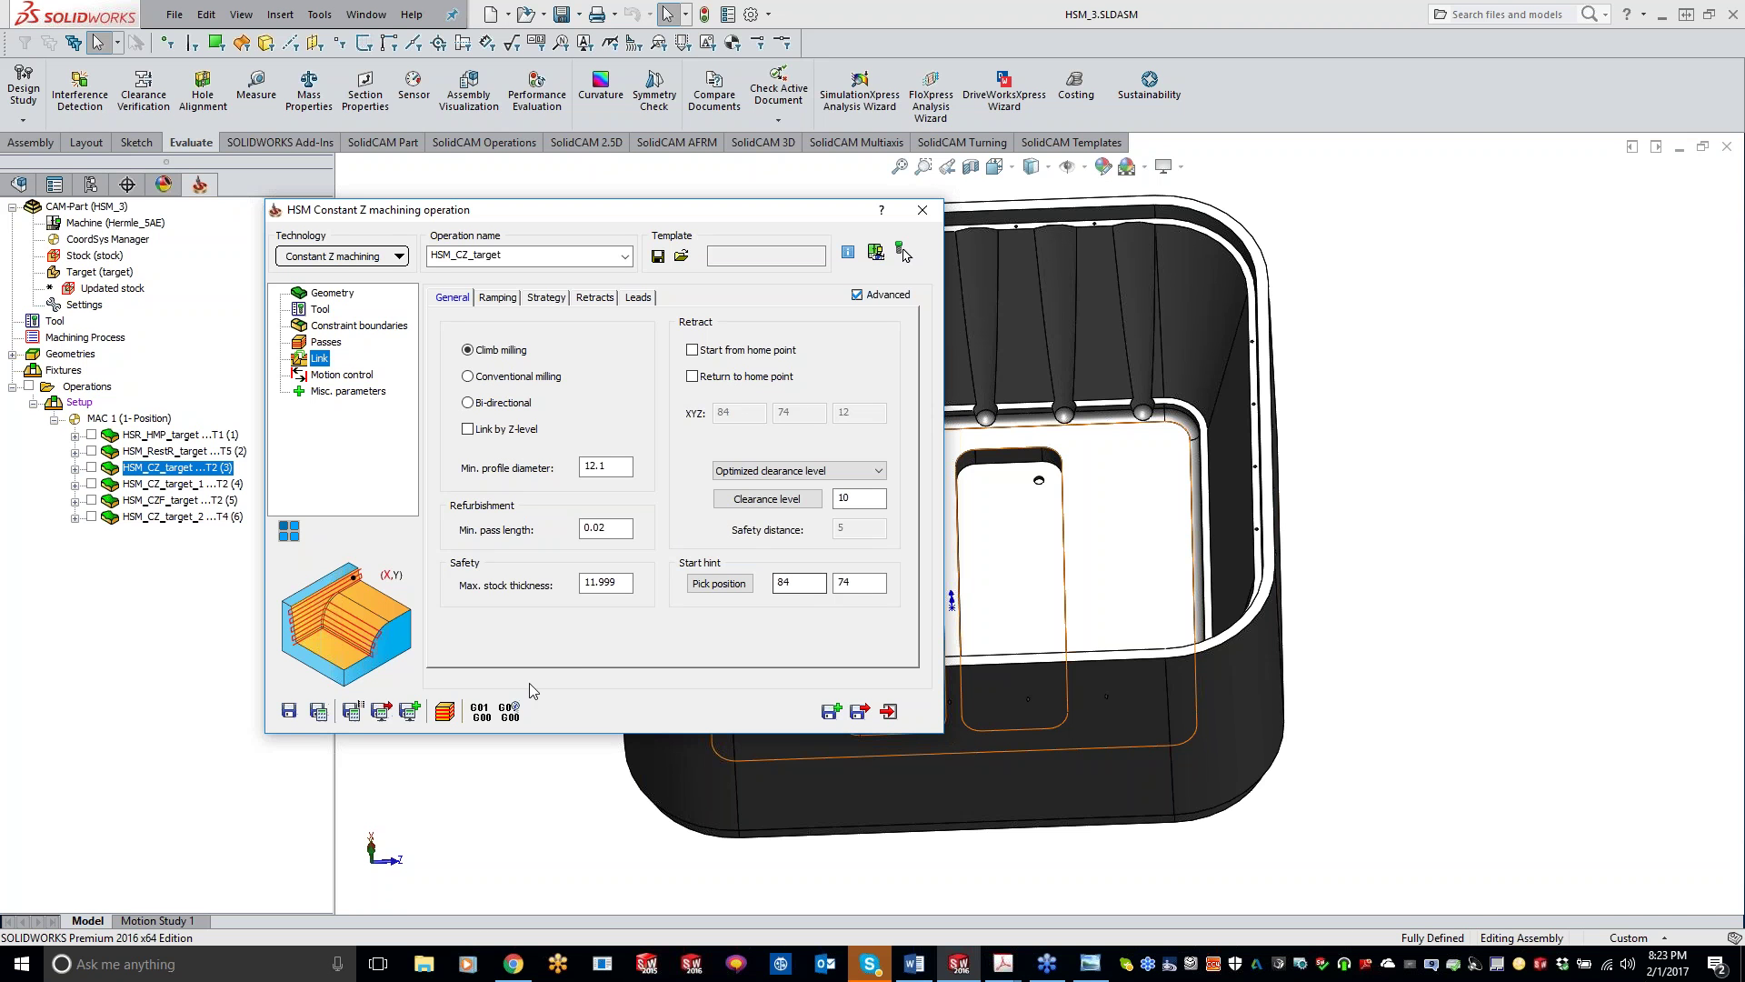
pyautogui.click(607, 529)
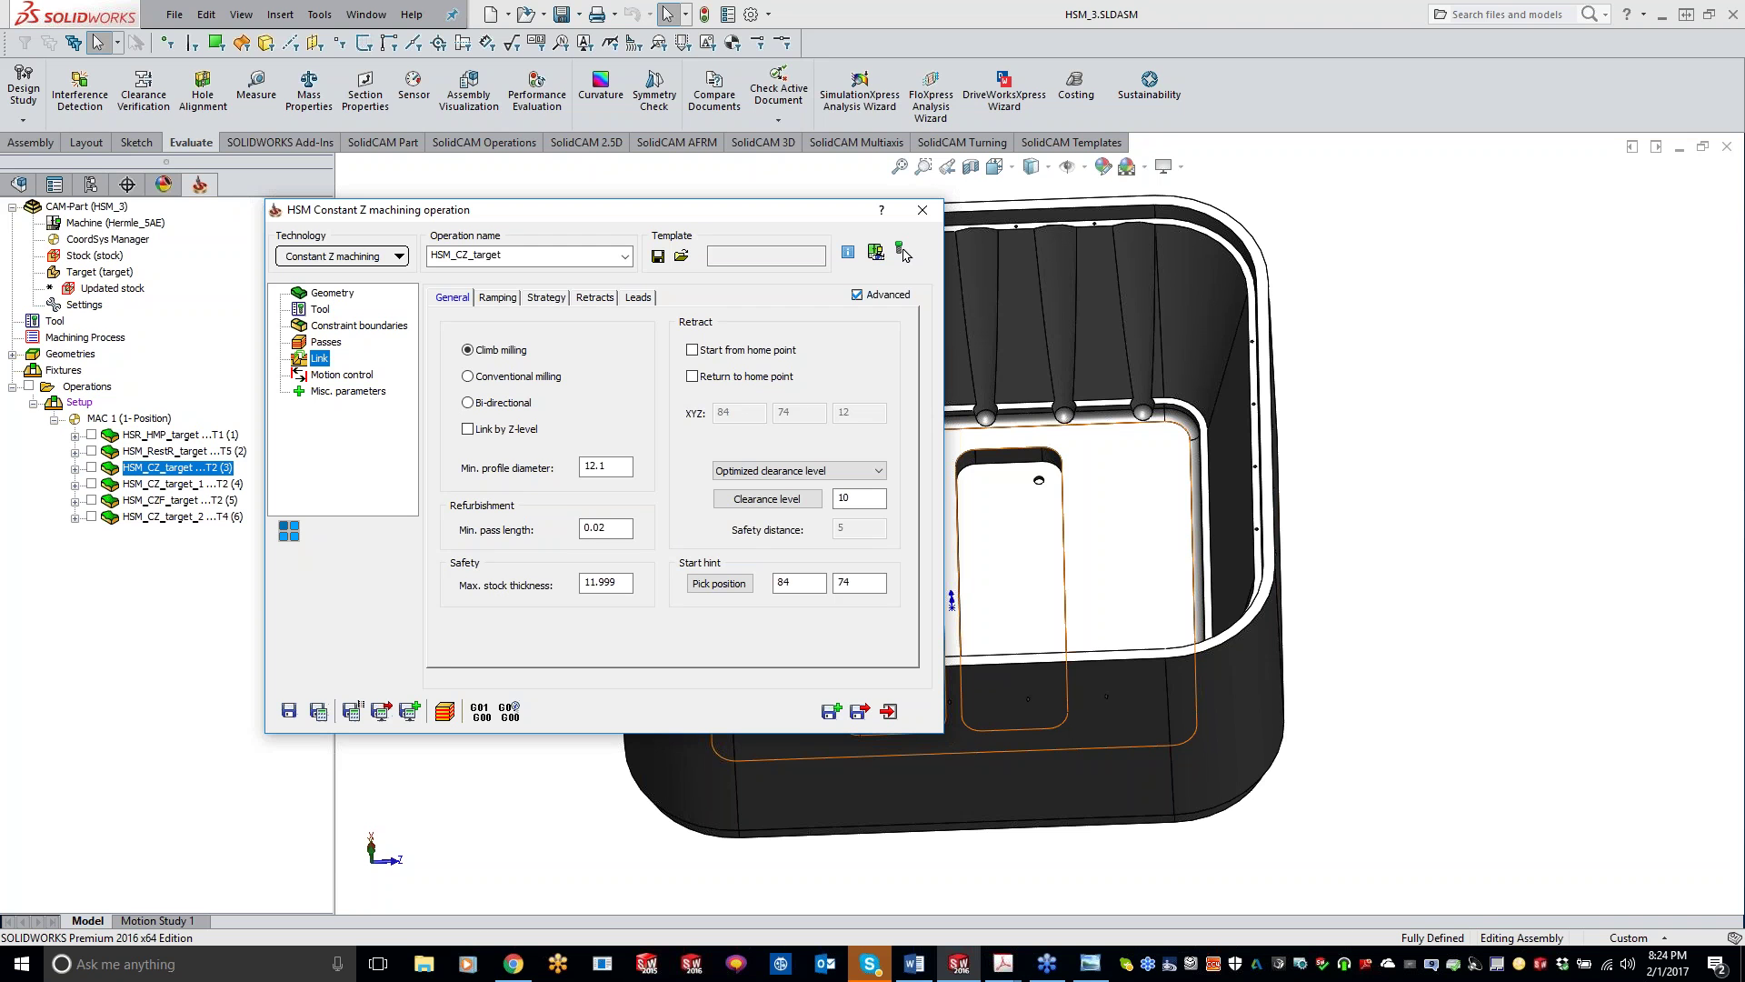
pyautogui.click(618, 582)
pyautogui.click(613, 582)
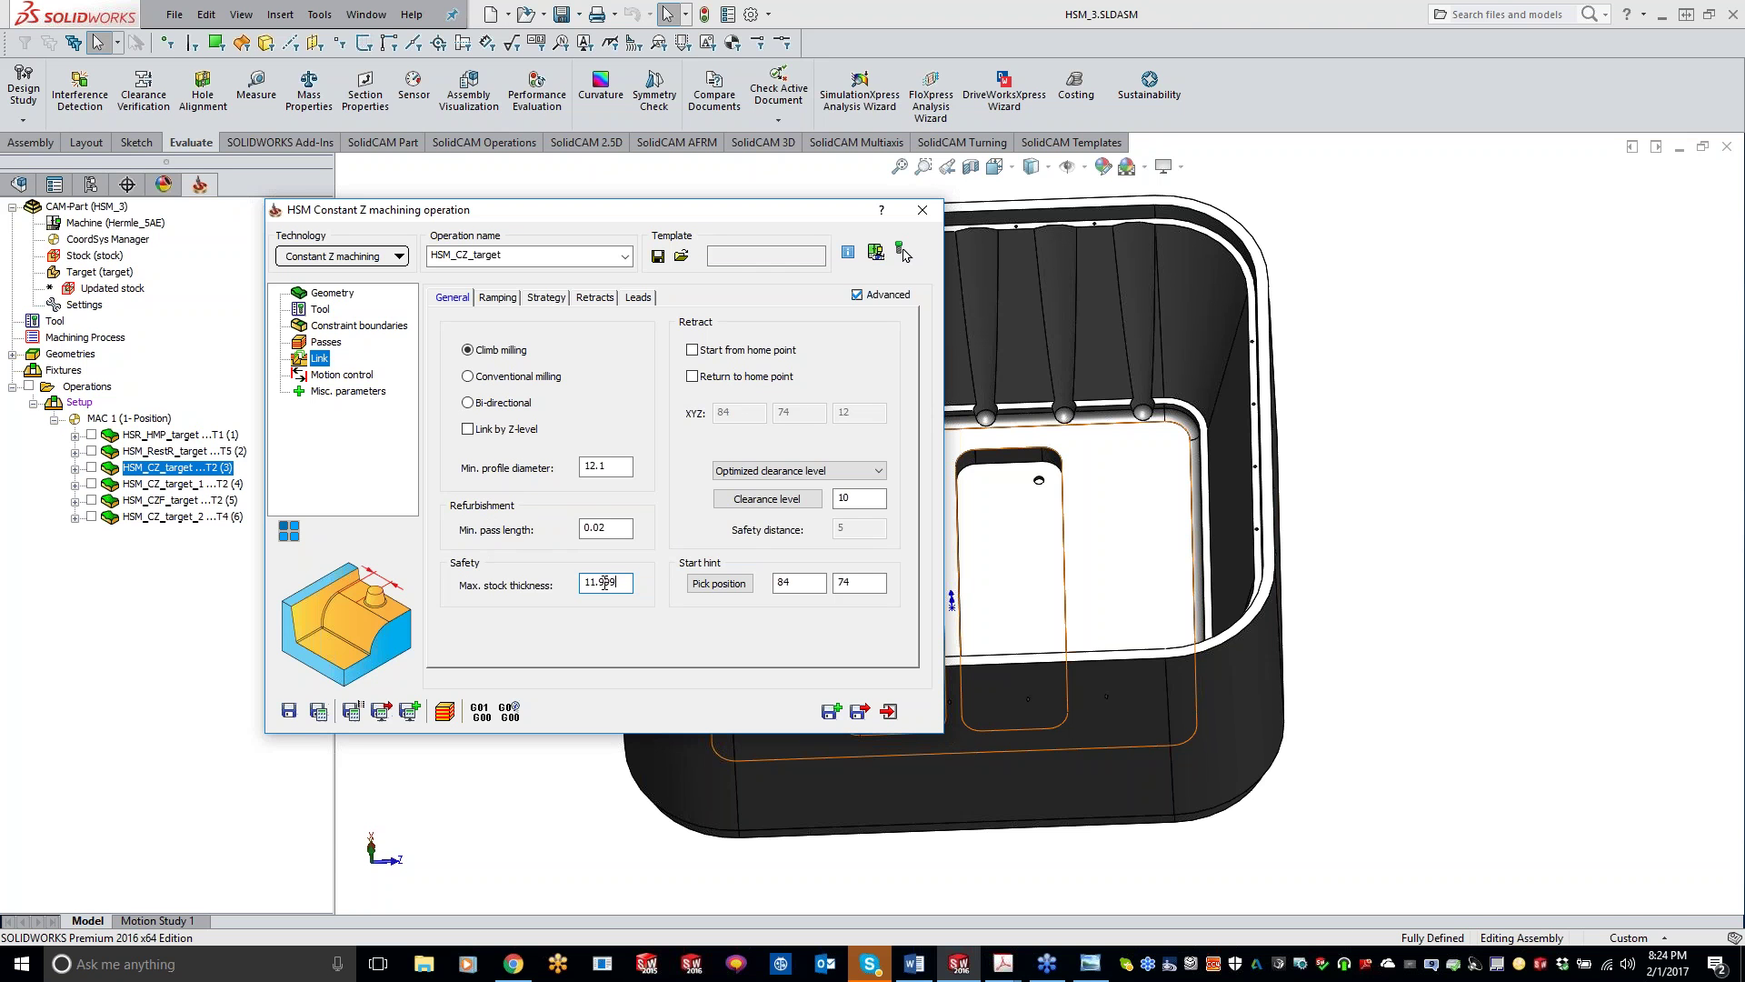
pyautogui.hotkey('shift', 'Tab')
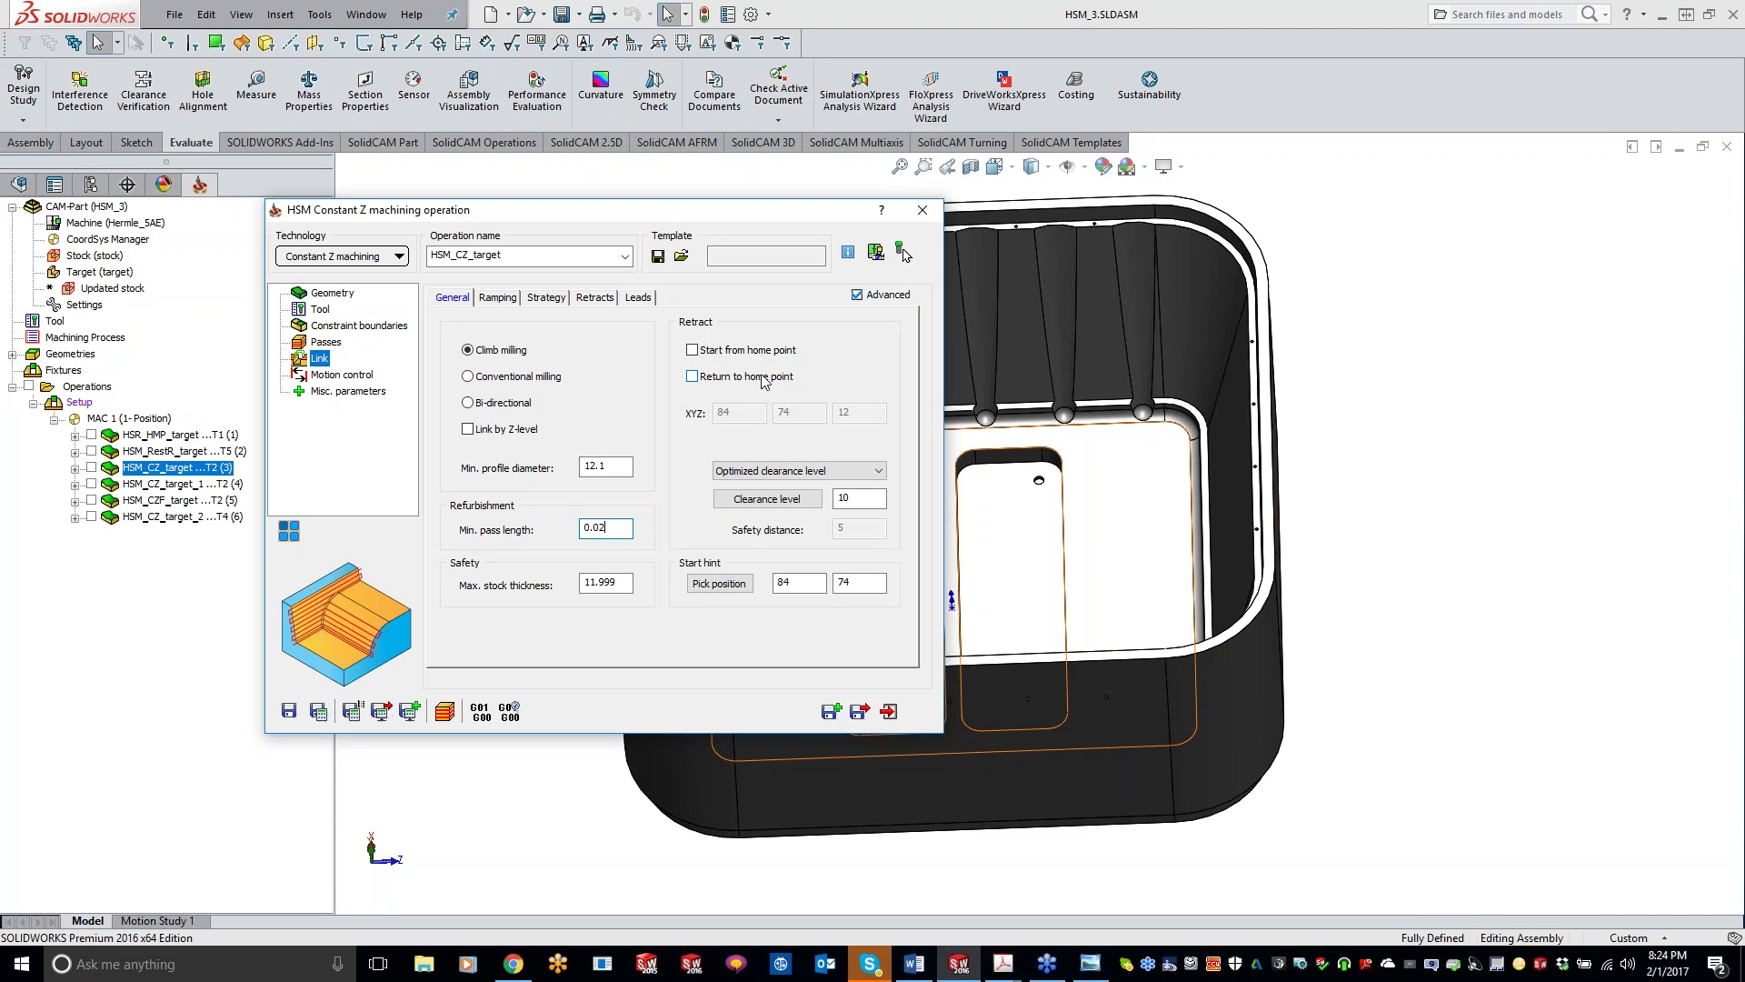
pyautogui.click(694, 351)
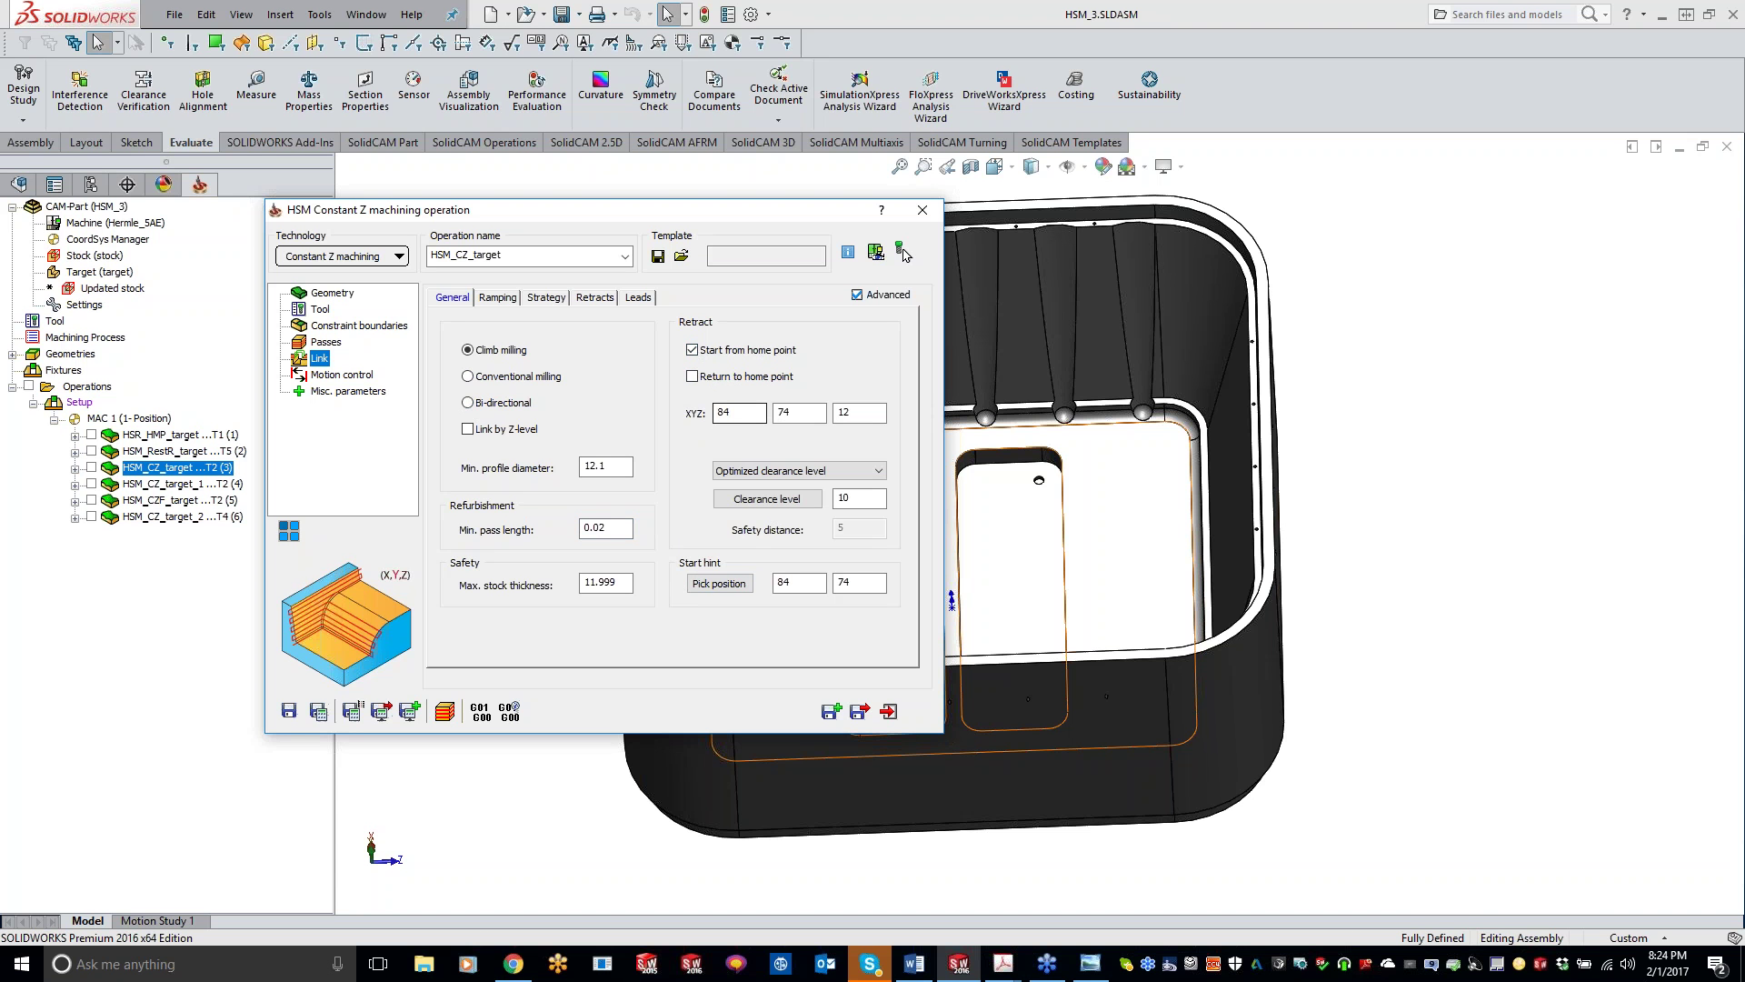
pyautogui.click(692, 349)
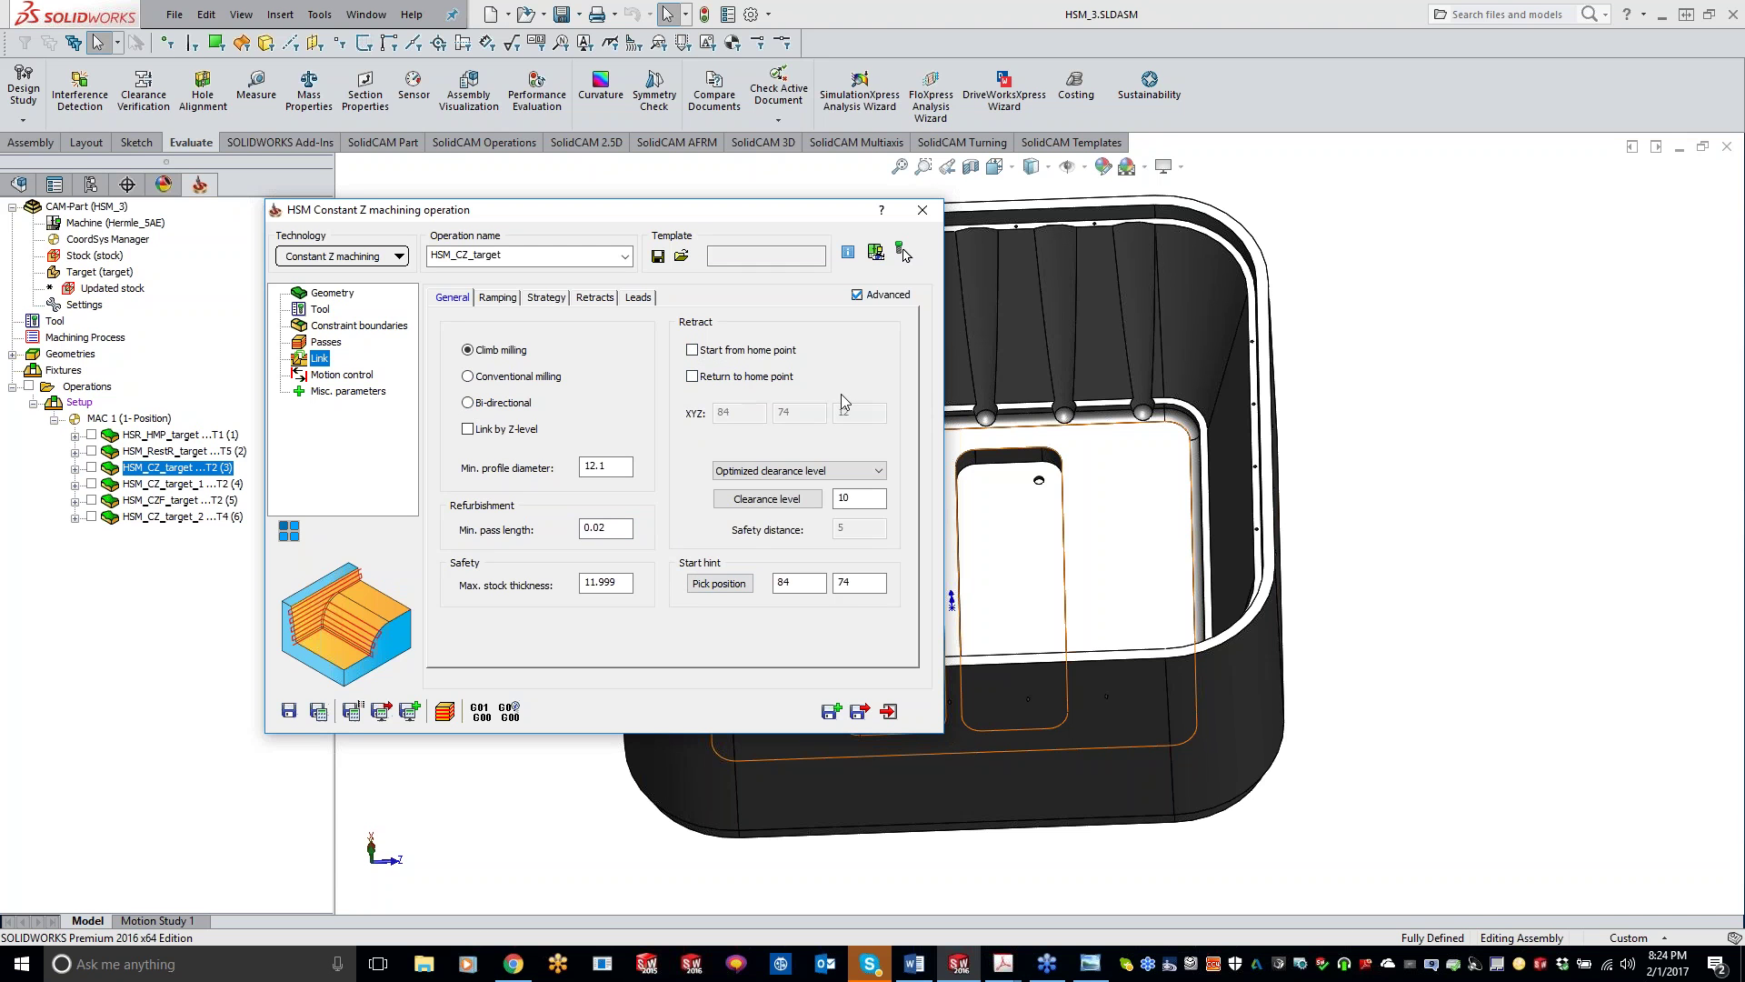
pyautogui.click(796, 472)
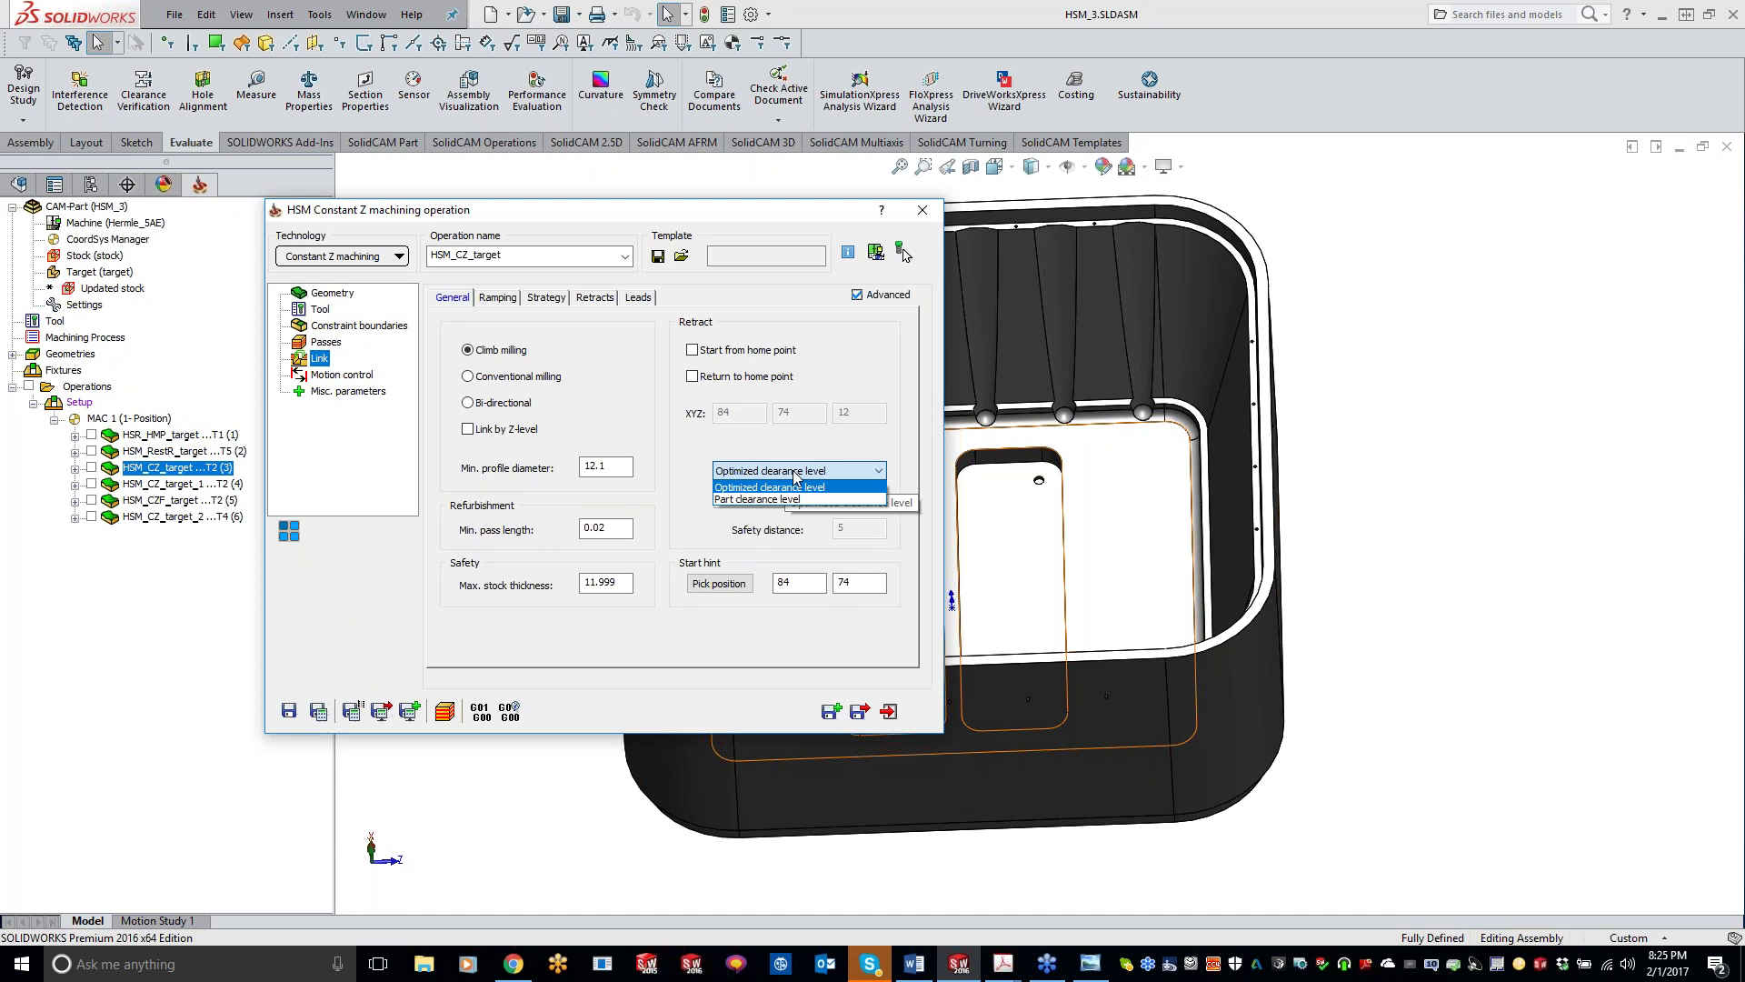
pyautogui.click(796, 473)
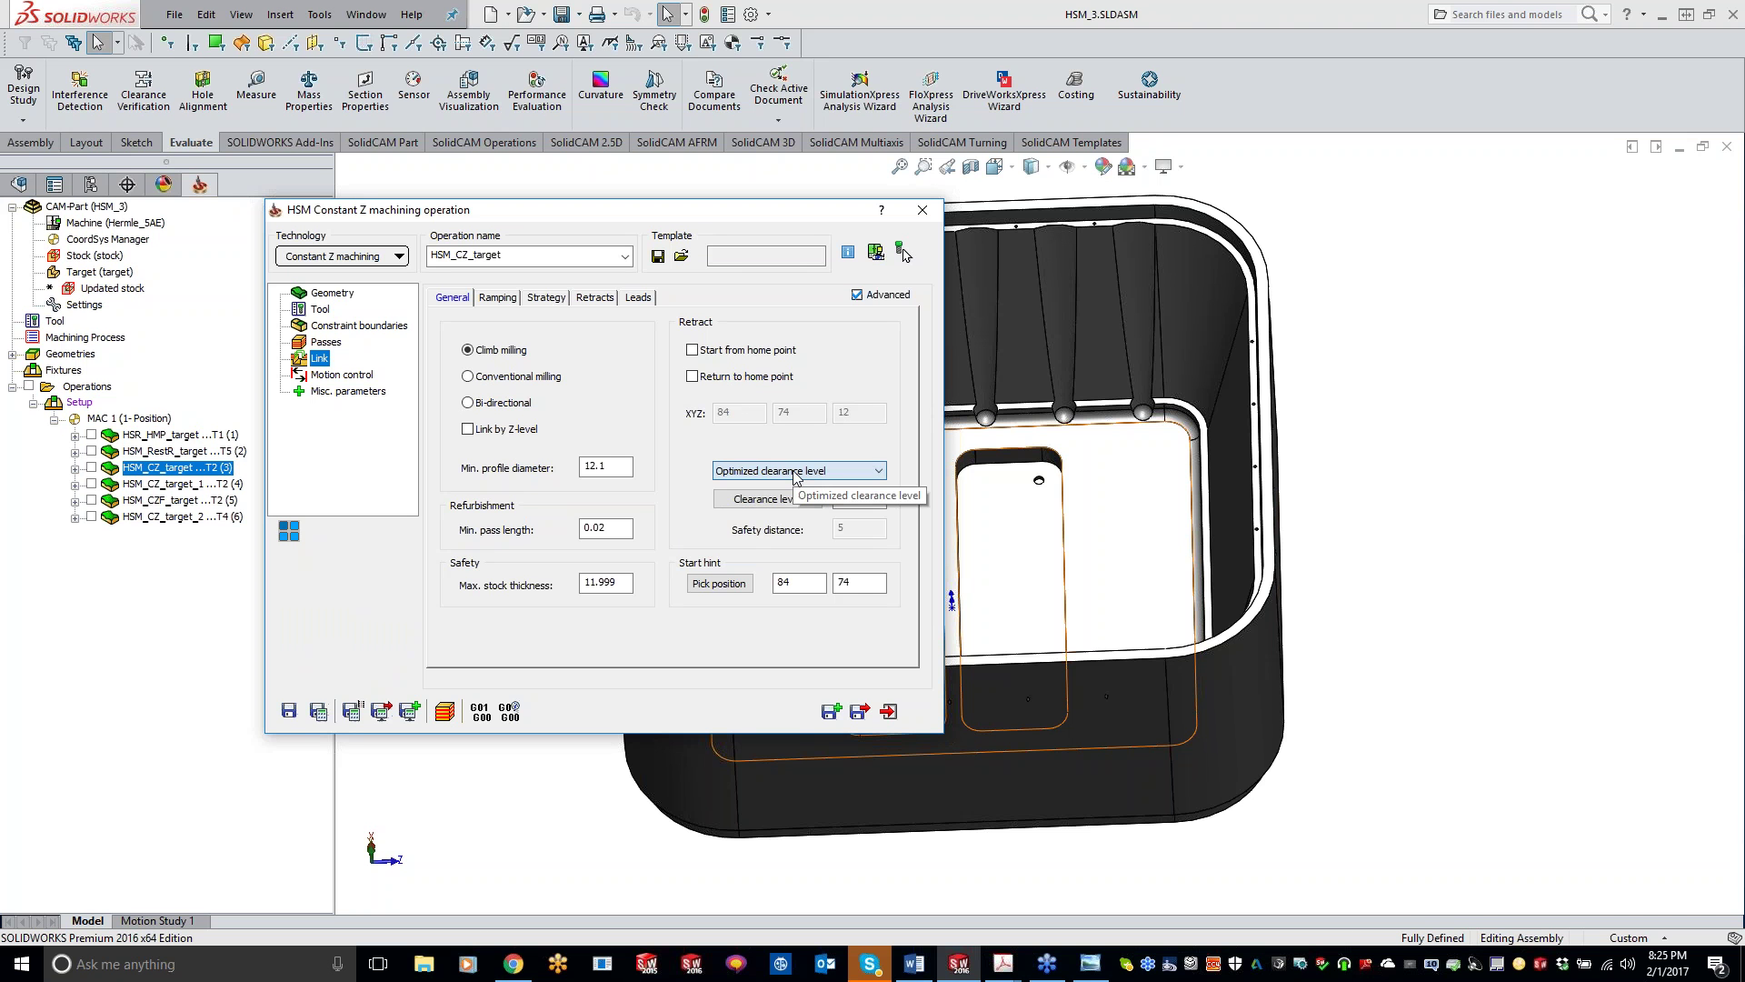
pyautogui.click(798, 472)
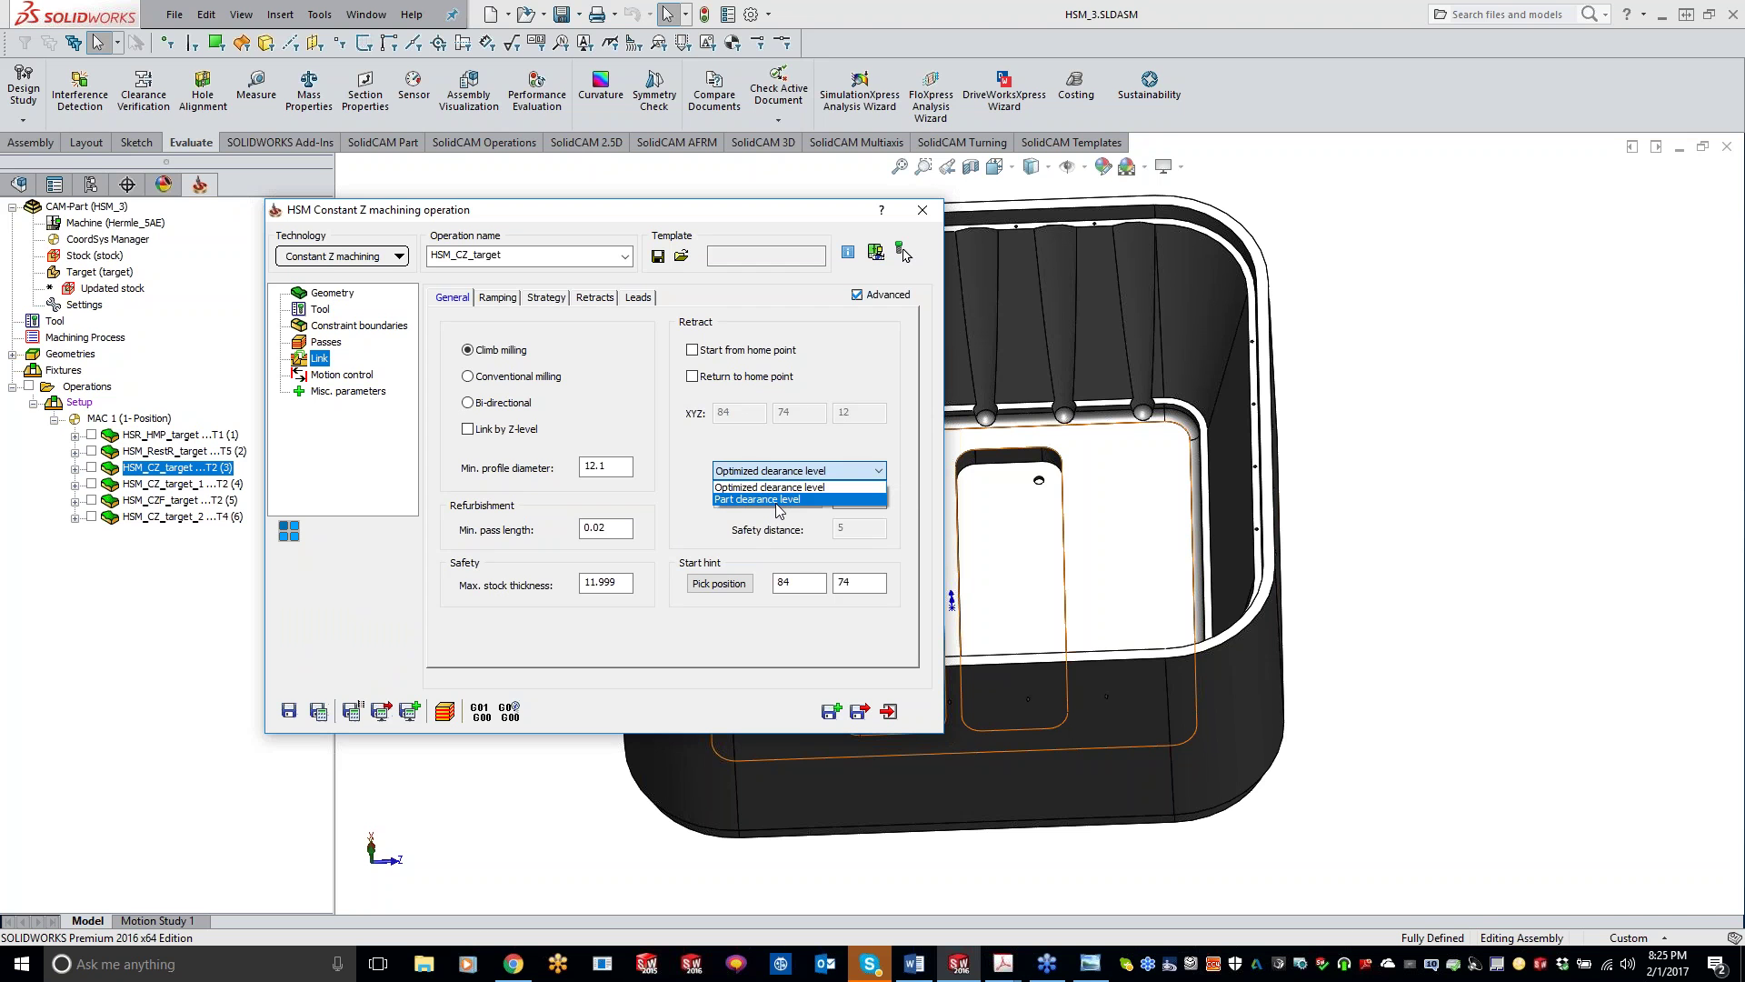
pyautogui.click(798, 471)
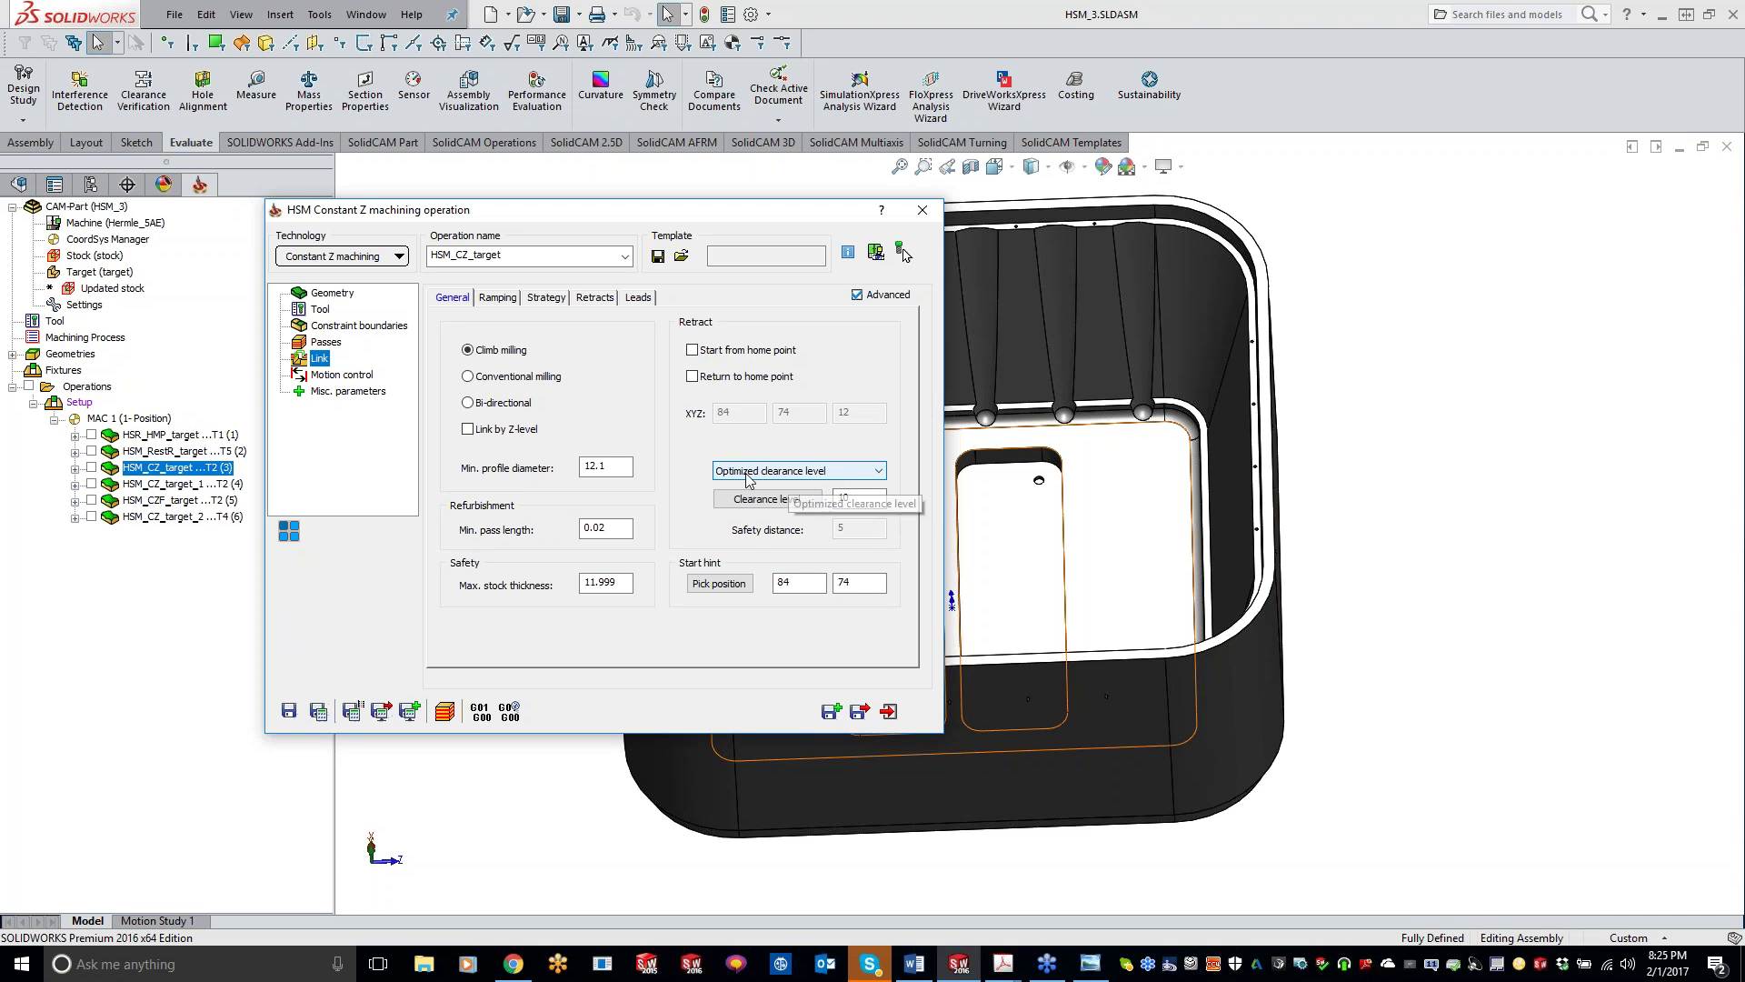
pyautogui.moveTo(838, 600)
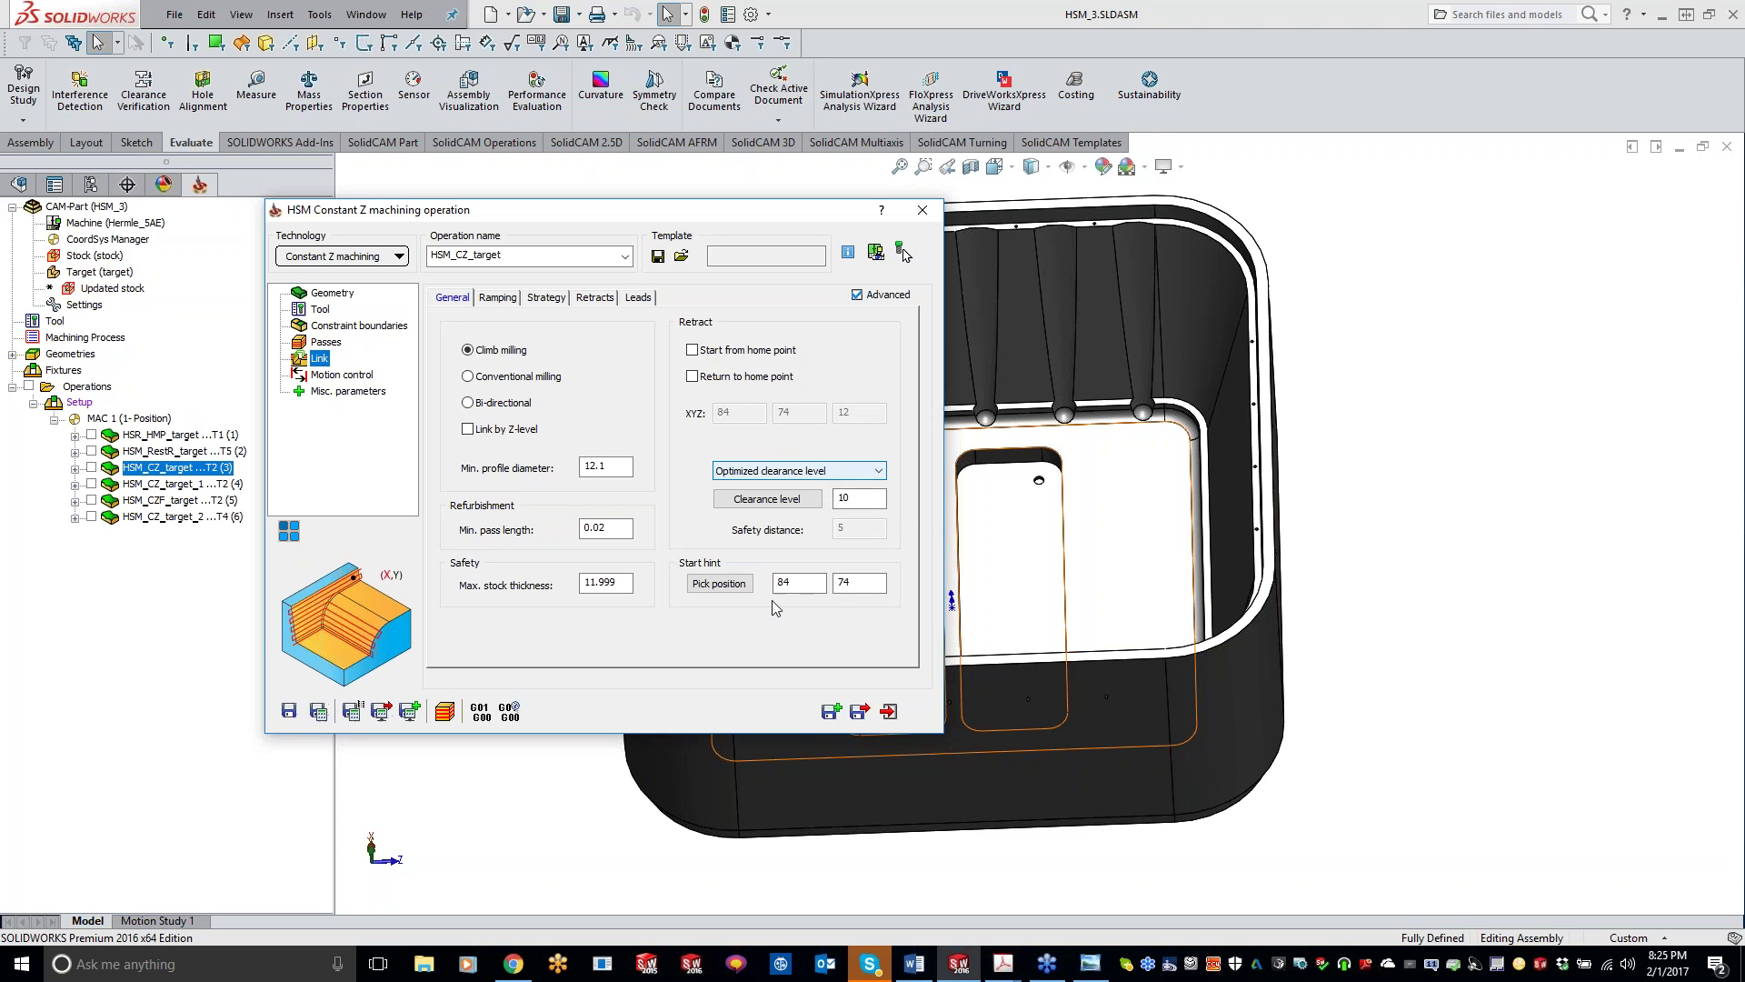
pyautogui.click(512, 300)
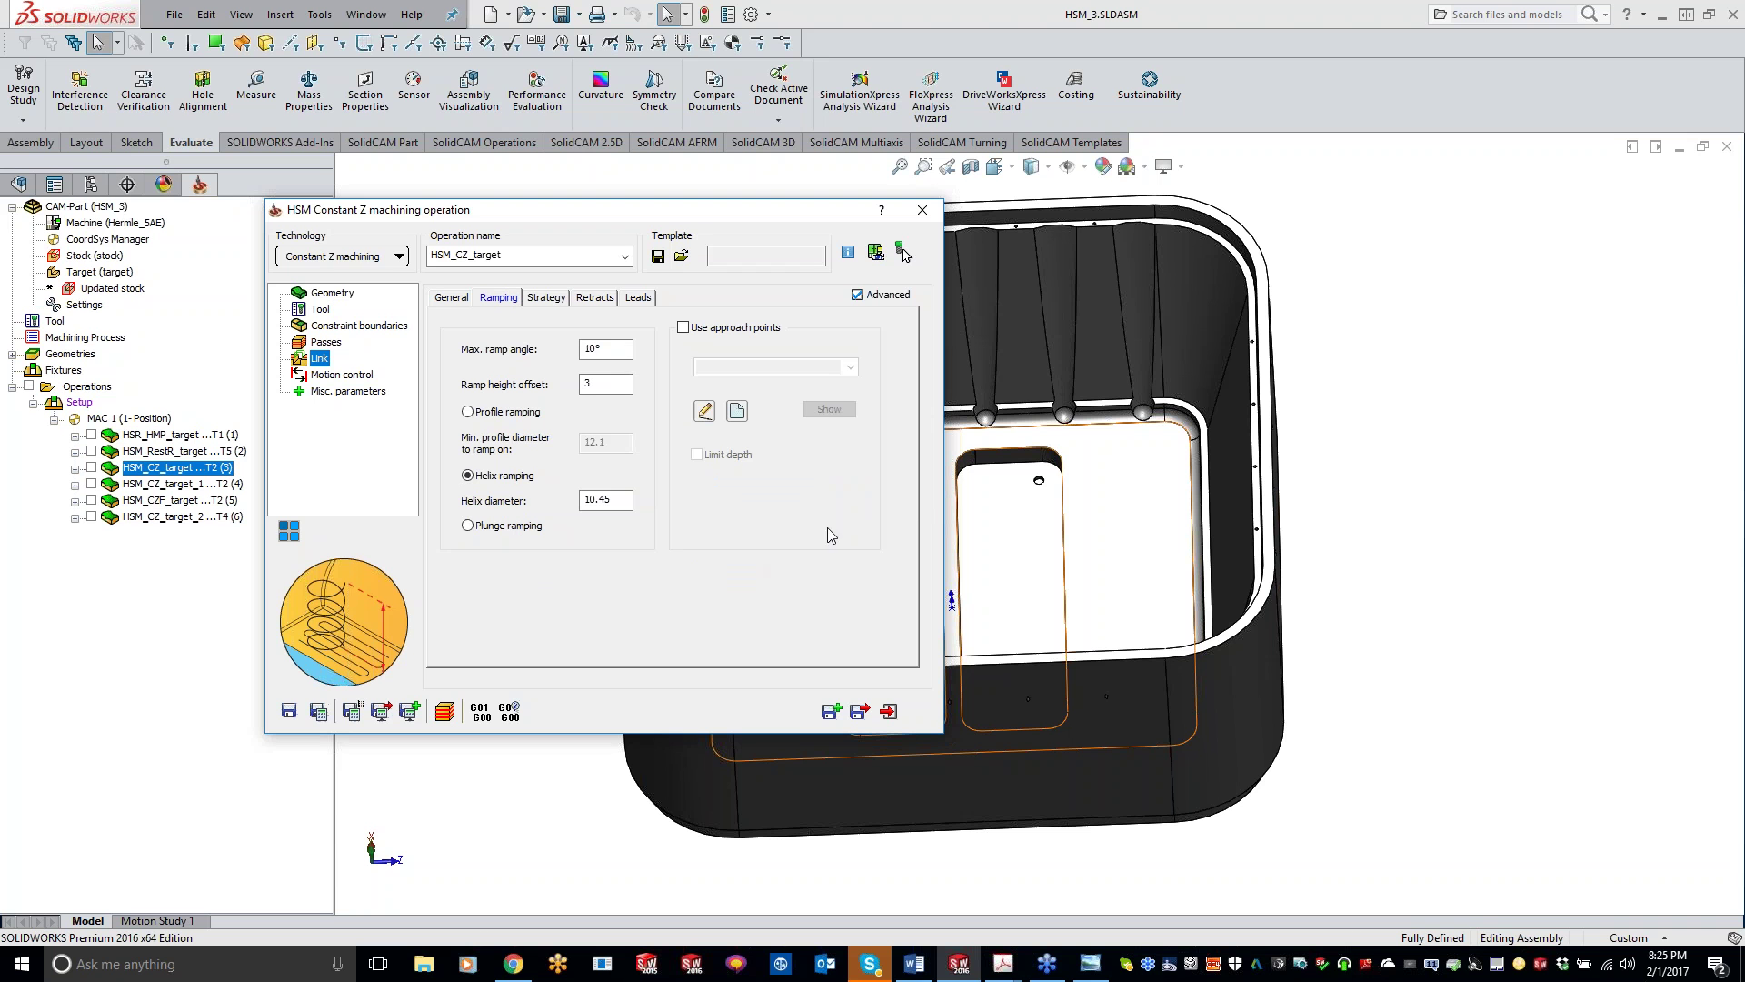
# - Review helix ramping with ramp height offset 3 and a 10° maximum ramp angle
pyautogui.moveTo(622, 351)
pyautogui.click(622, 382)
pyautogui.click(606, 349)
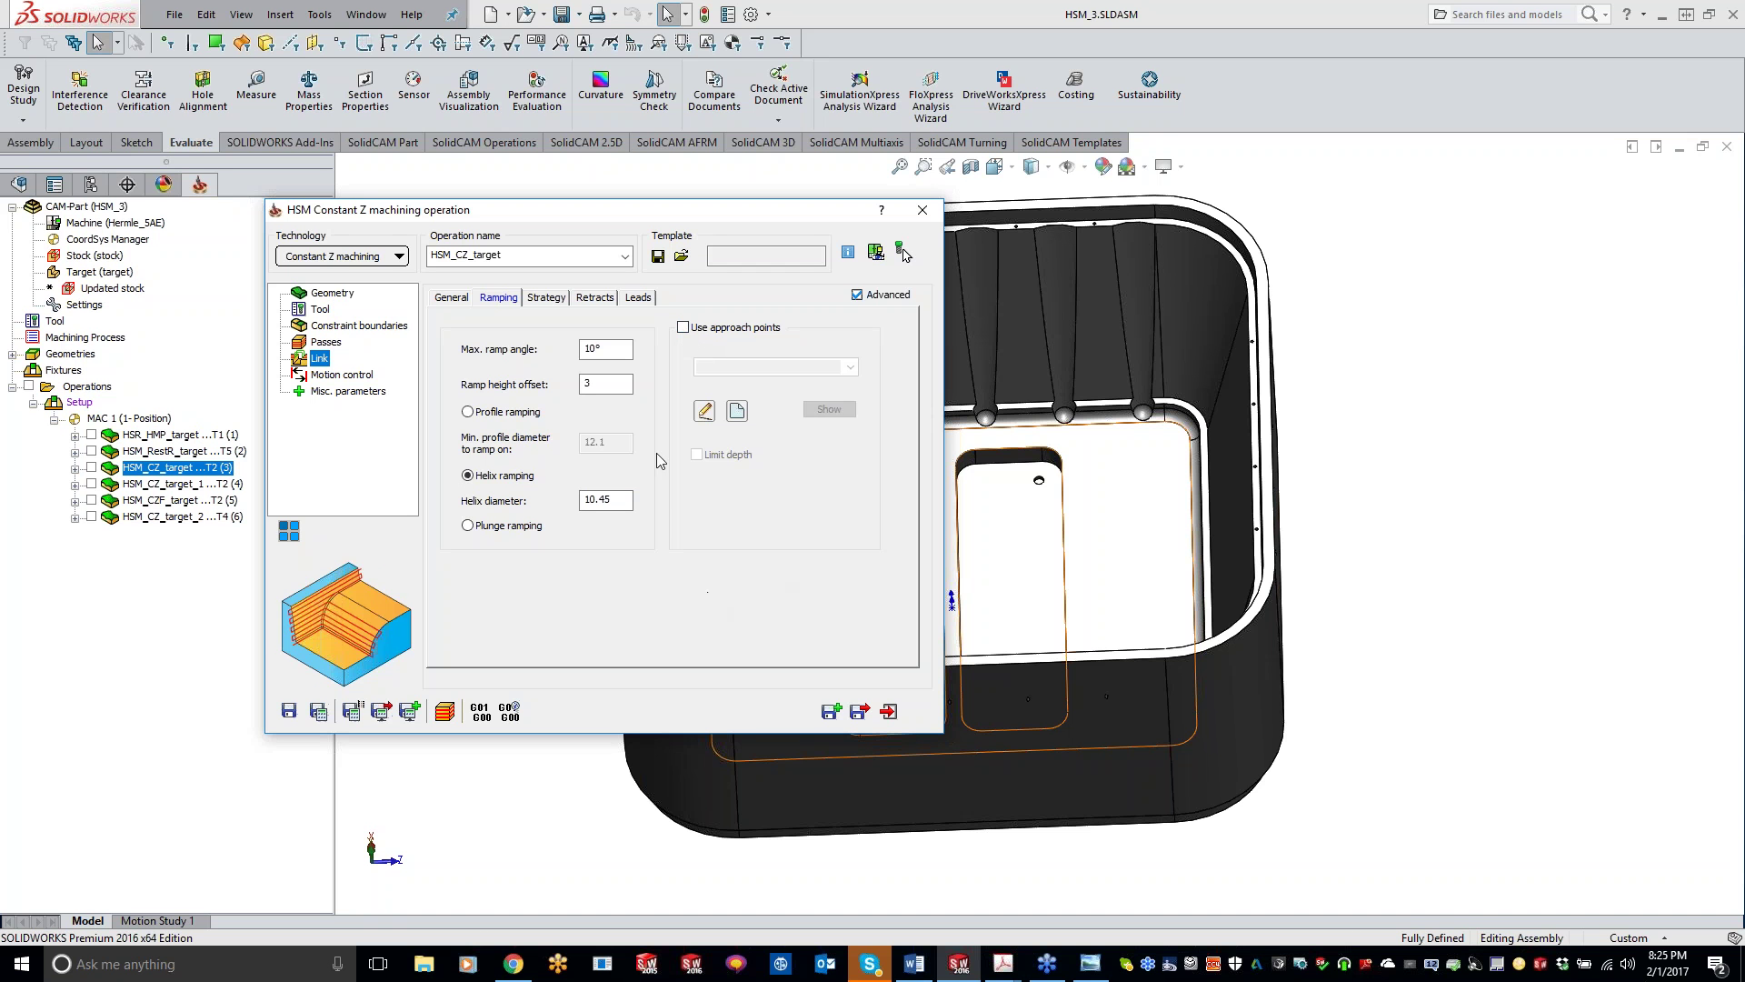
# - Review Strategy links: stay down within 18, ramp when possible at 5°, and toggle Trim to ramp advance
pyautogui.click(557, 300)
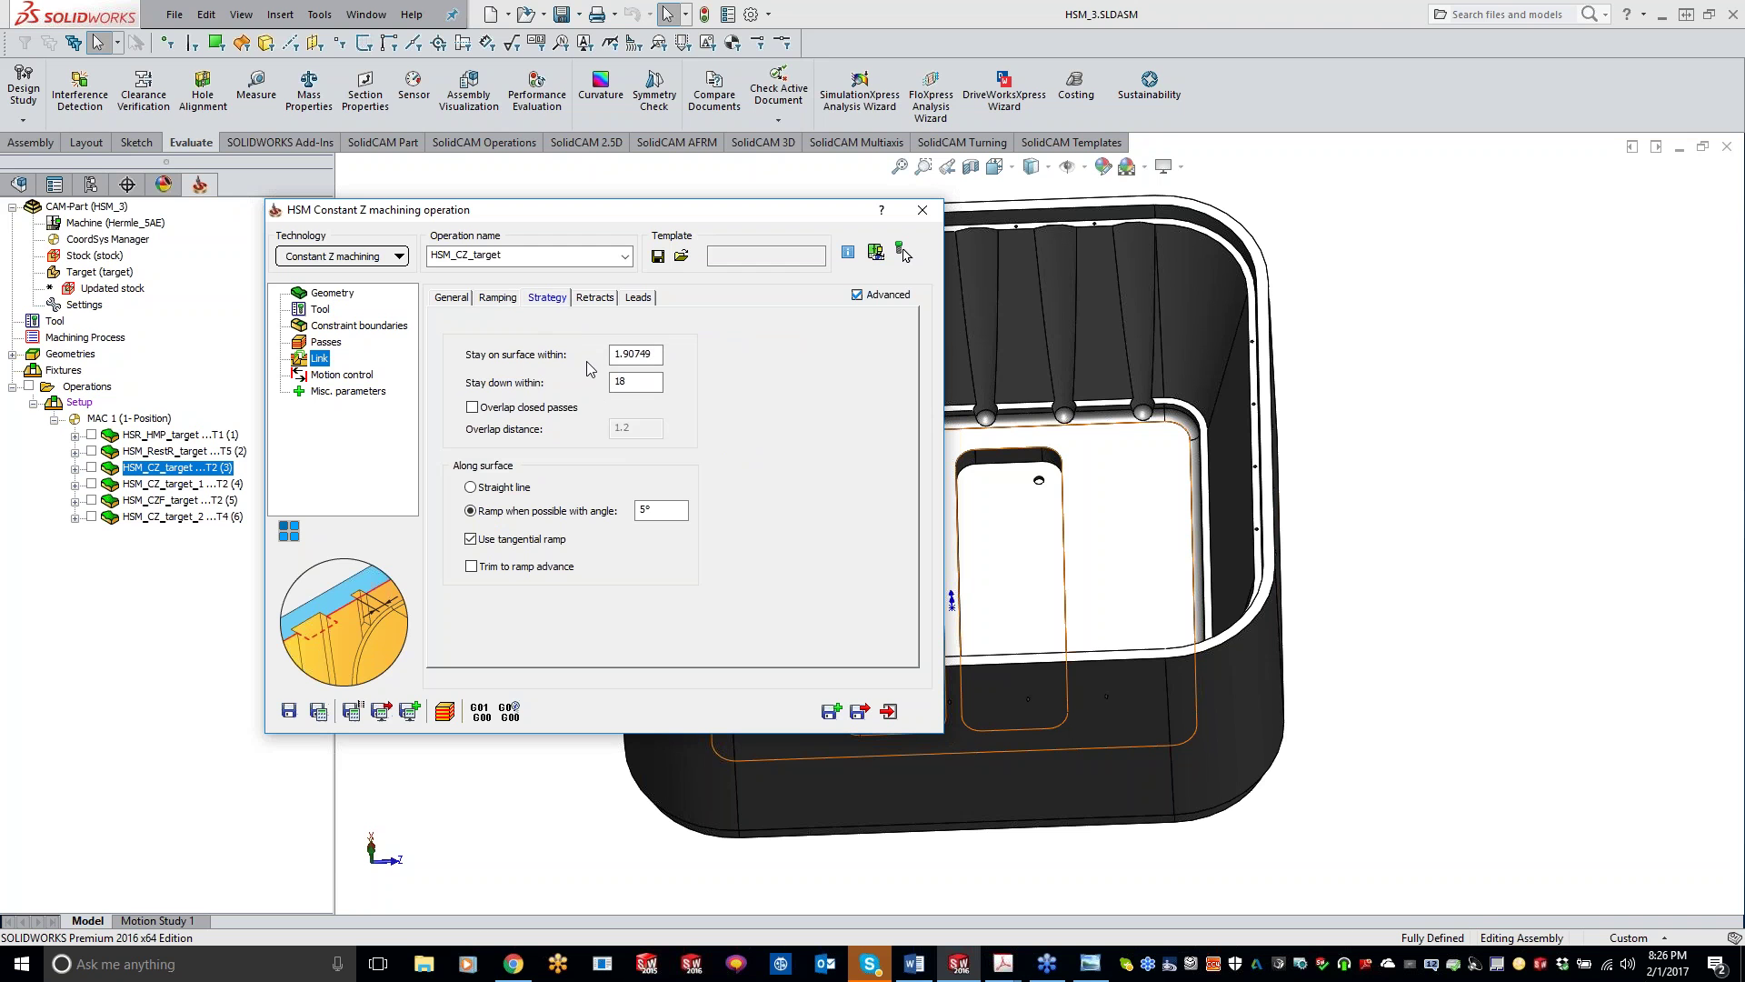
pyautogui.click(647, 386)
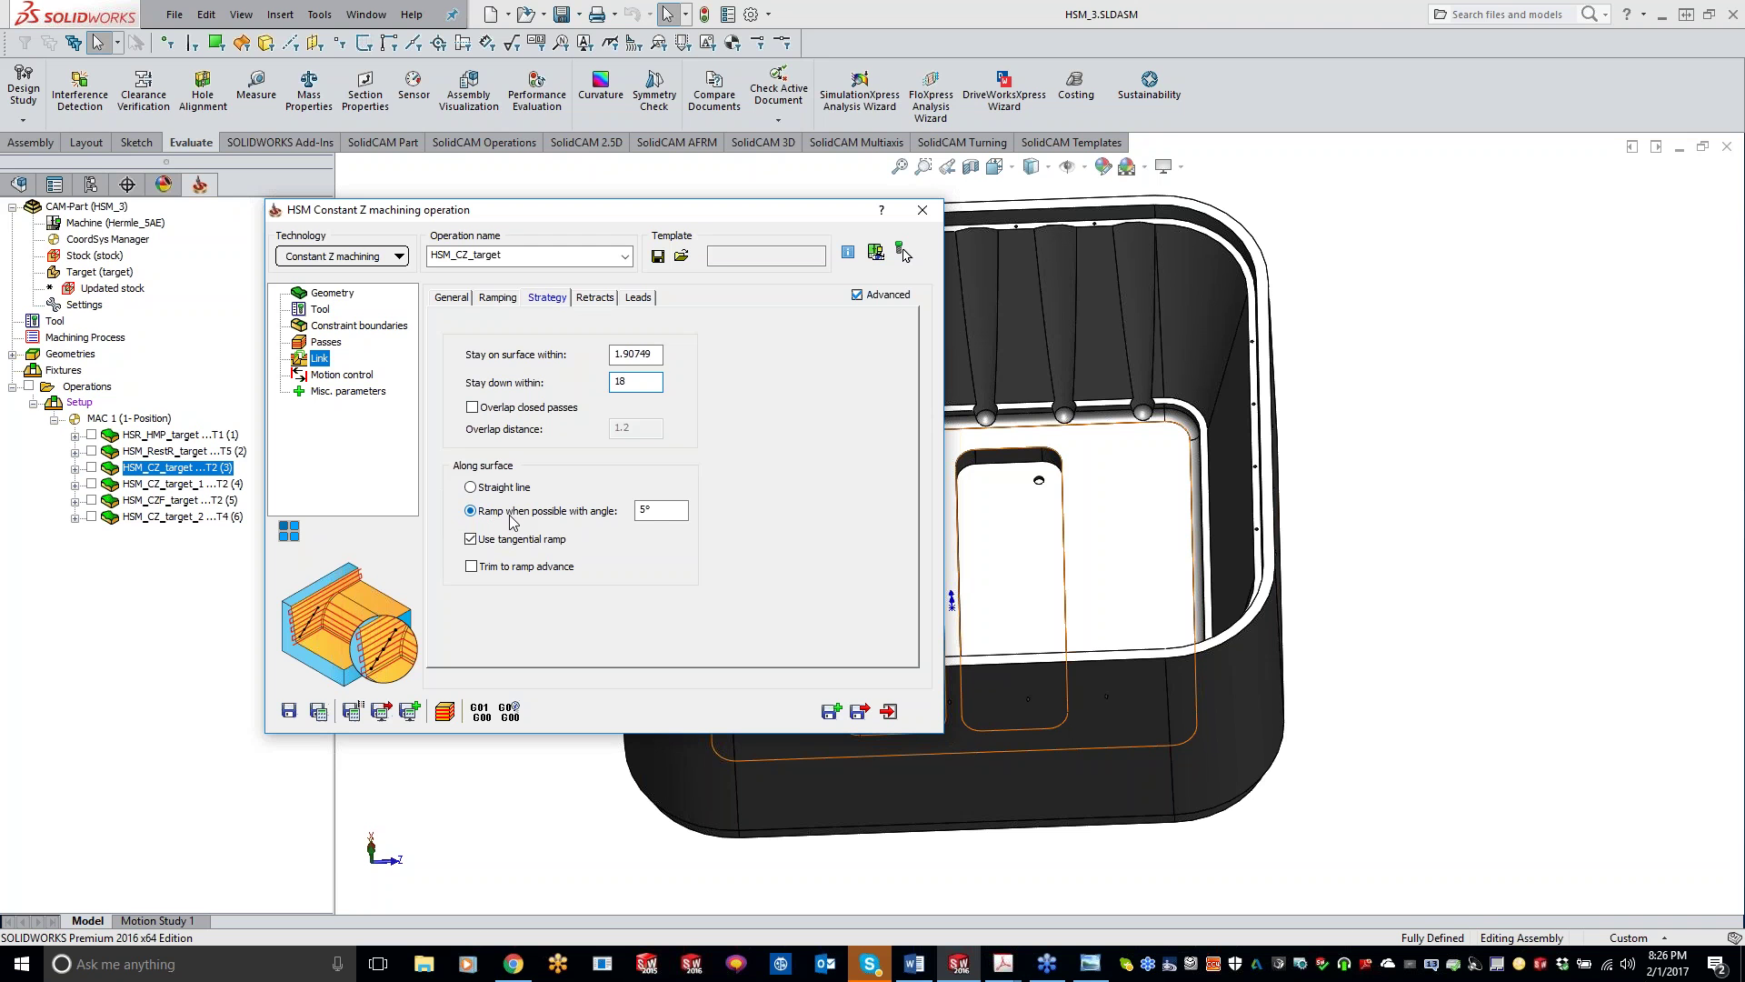
pyautogui.click(662, 512)
pyautogui.click(472, 567)
pyautogui.click(596, 298)
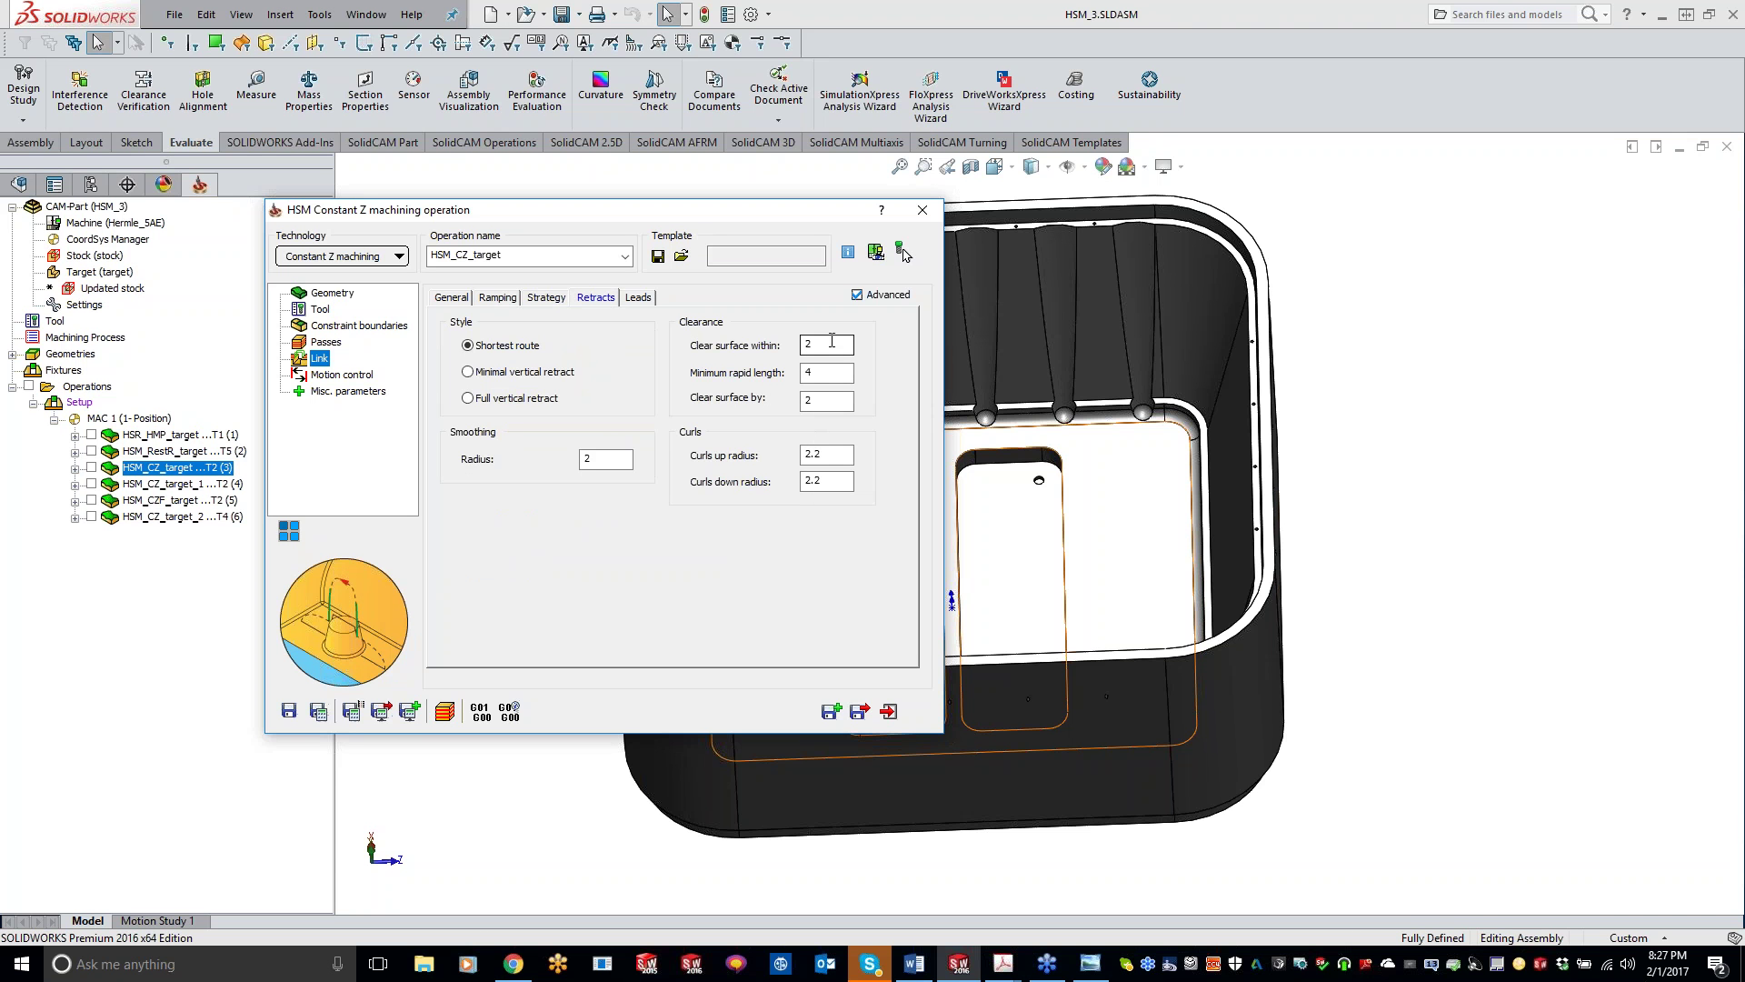
# - Step through the retract values: minimum rapid length 4, clear surface by 2, curls up/down radius 2.2
pyautogui.click(829, 373)
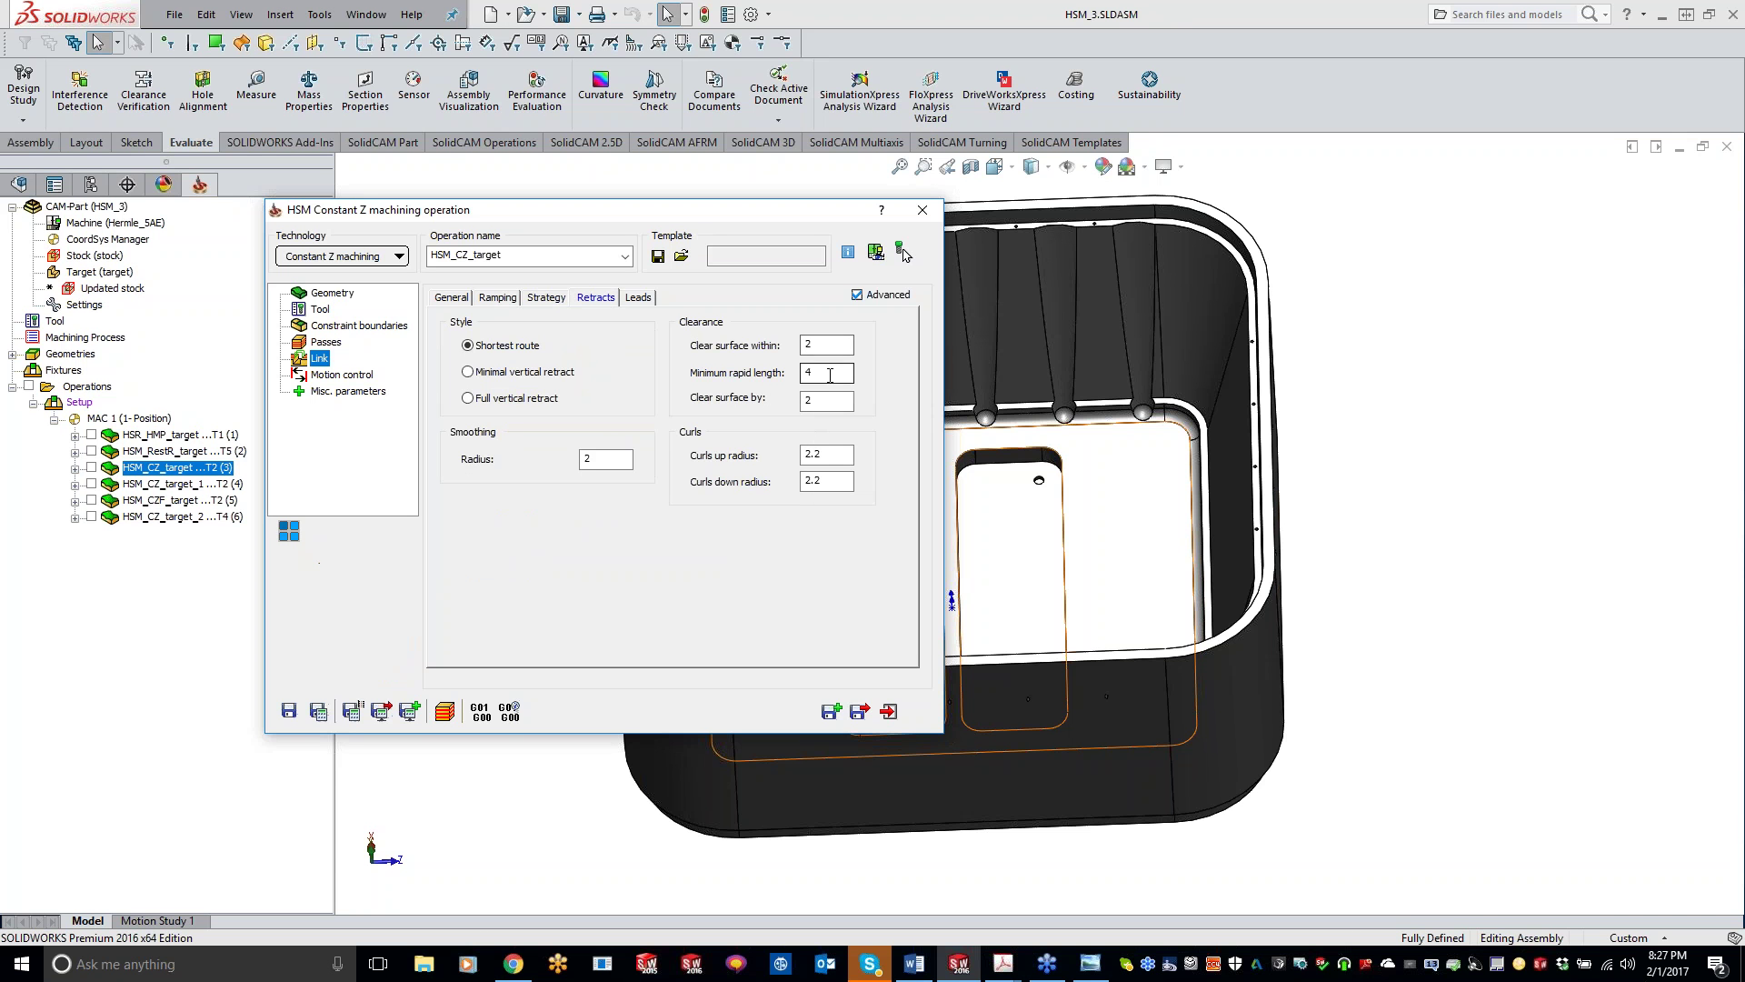
pyautogui.press('Tab')
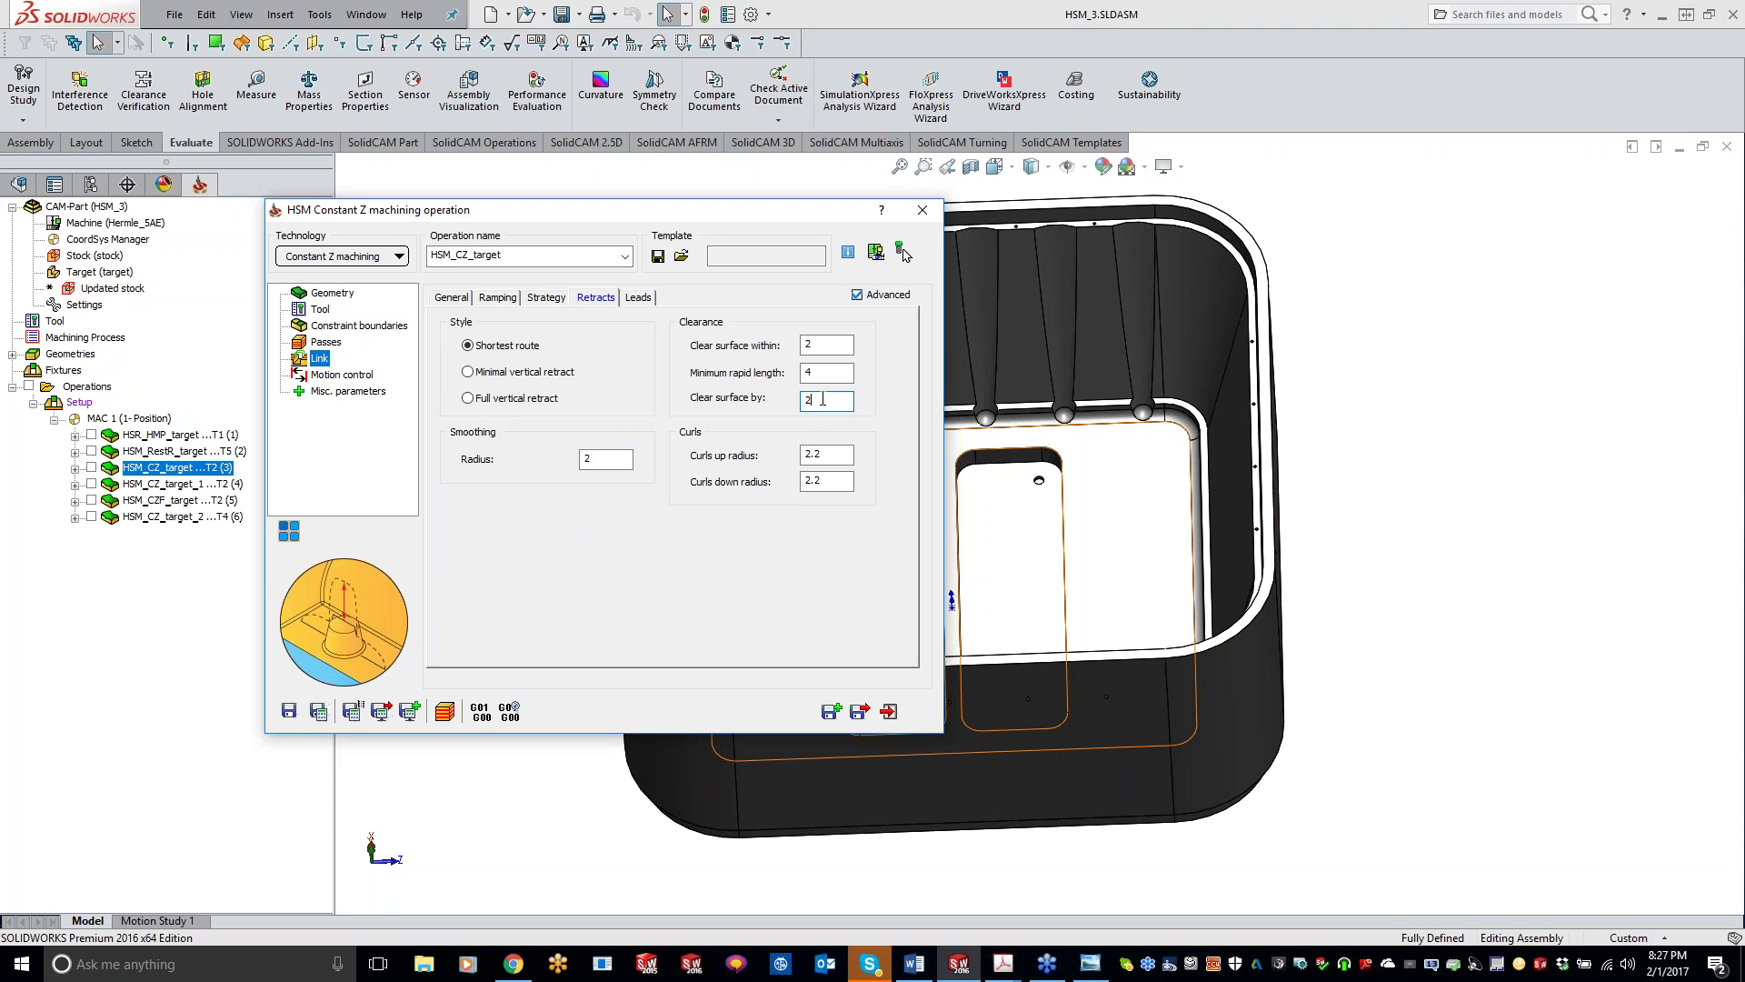
pyautogui.click(838, 454)
pyautogui.press('Tab')
pyautogui.press('Tab')
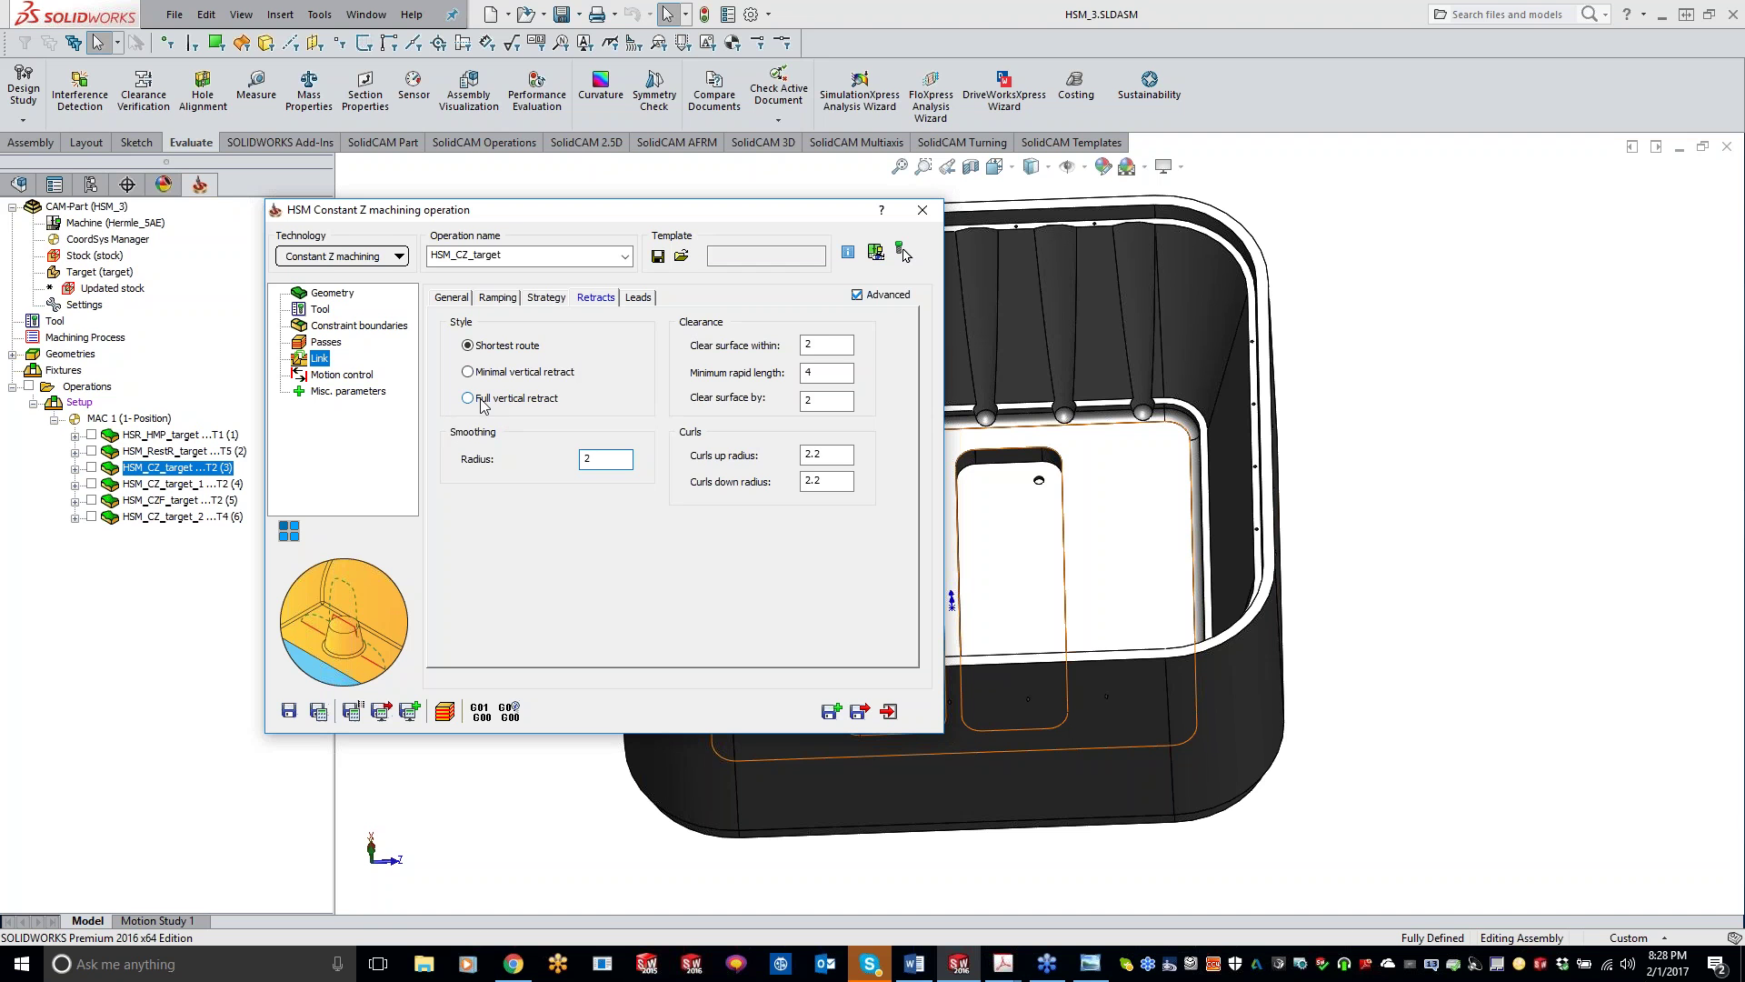
# - Review HSM_CZ_target's lead-in/lead-out and fitting settings, keeping fitting on minimize trimming
pyautogui.click(639, 297)
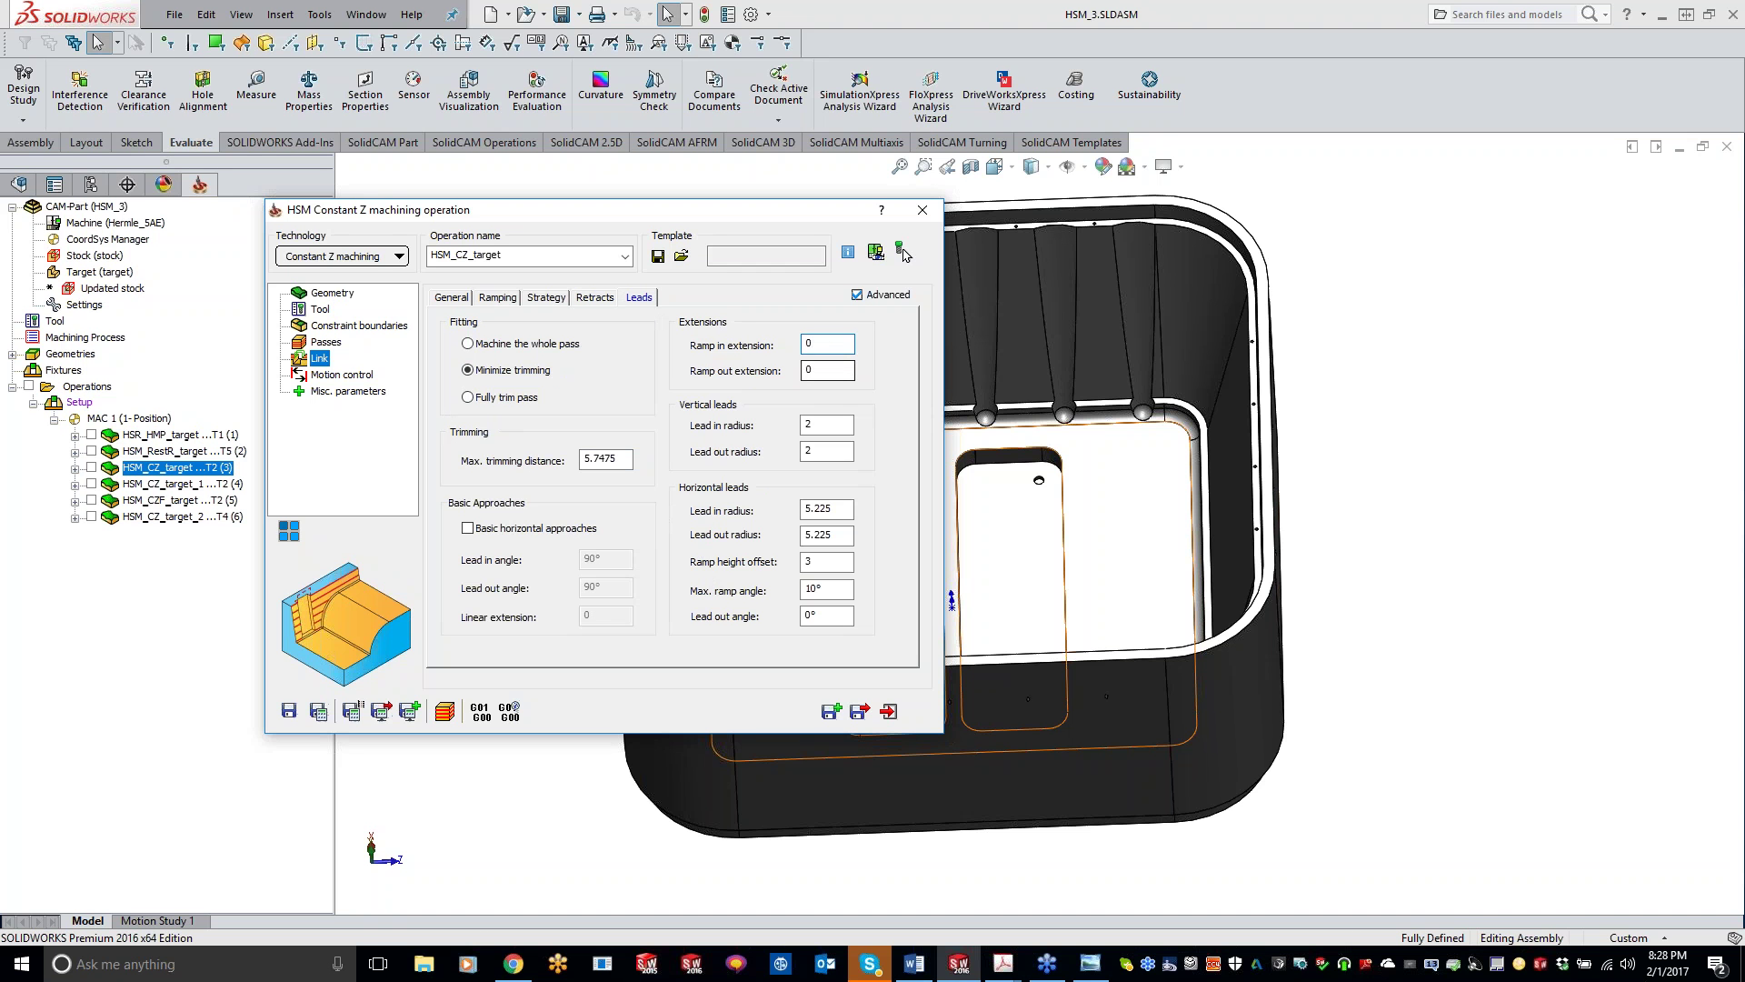
pyautogui.click(827, 371)
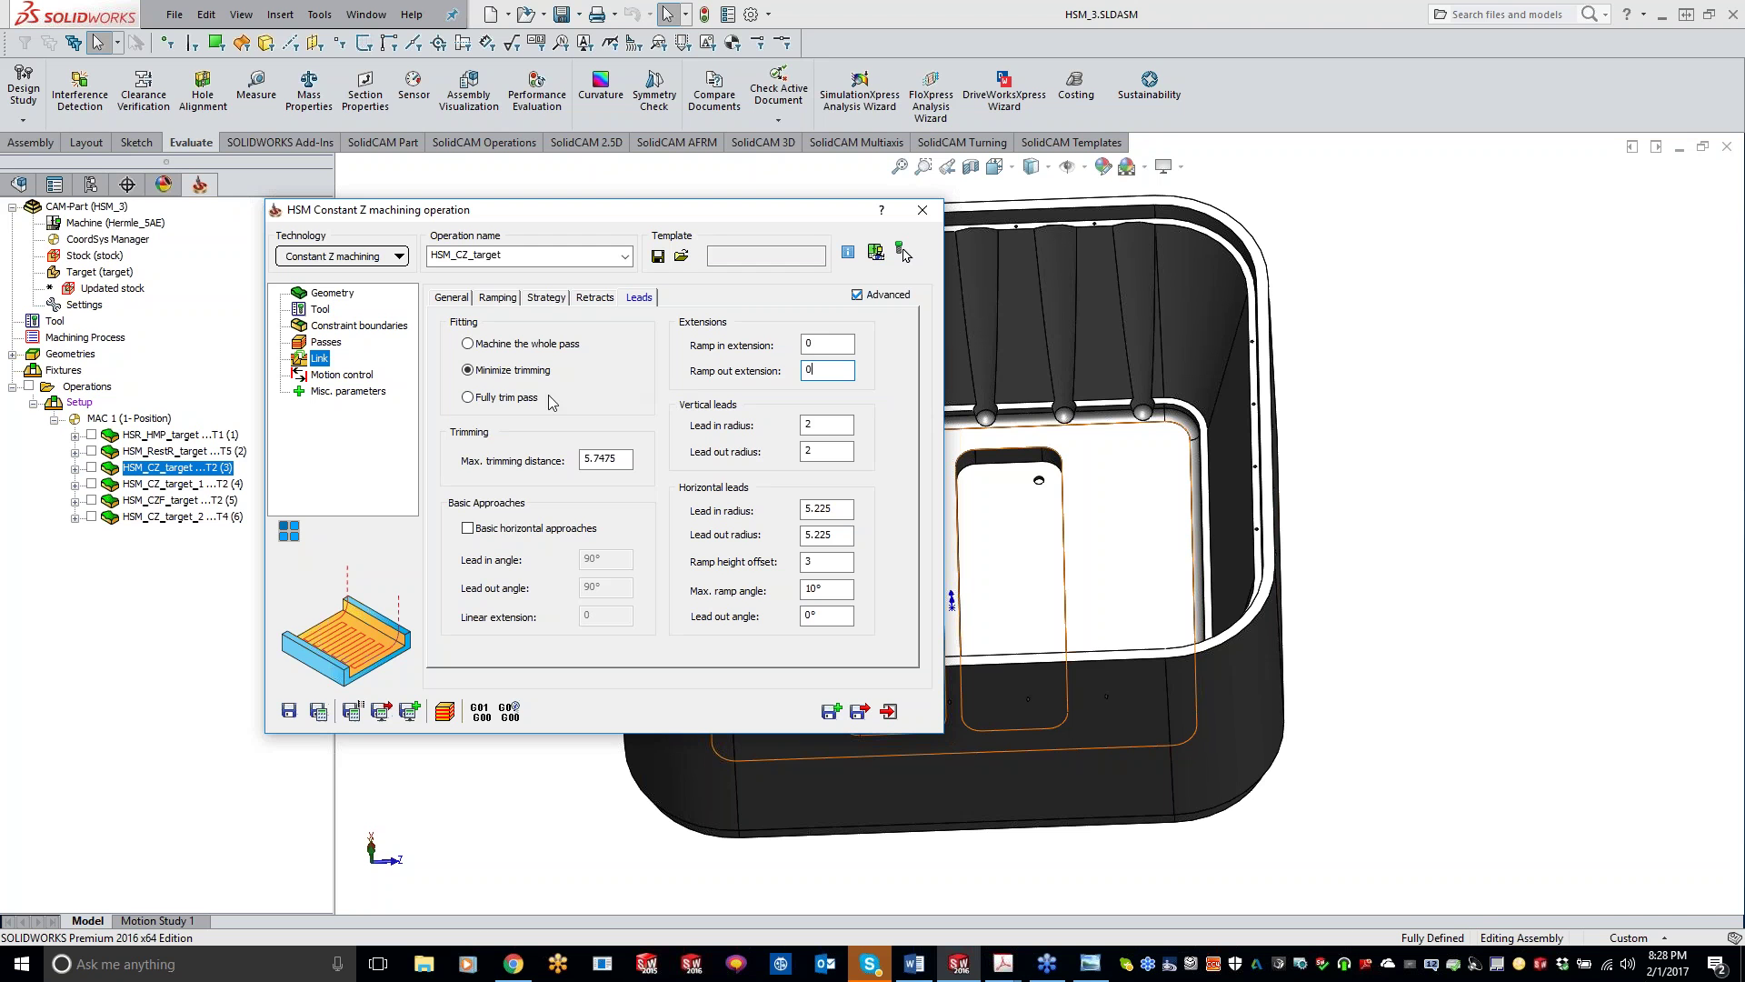
pyautogui.click(468, 344)
pyautogui.click(471, 372)
pyautogui.click(618, 464)
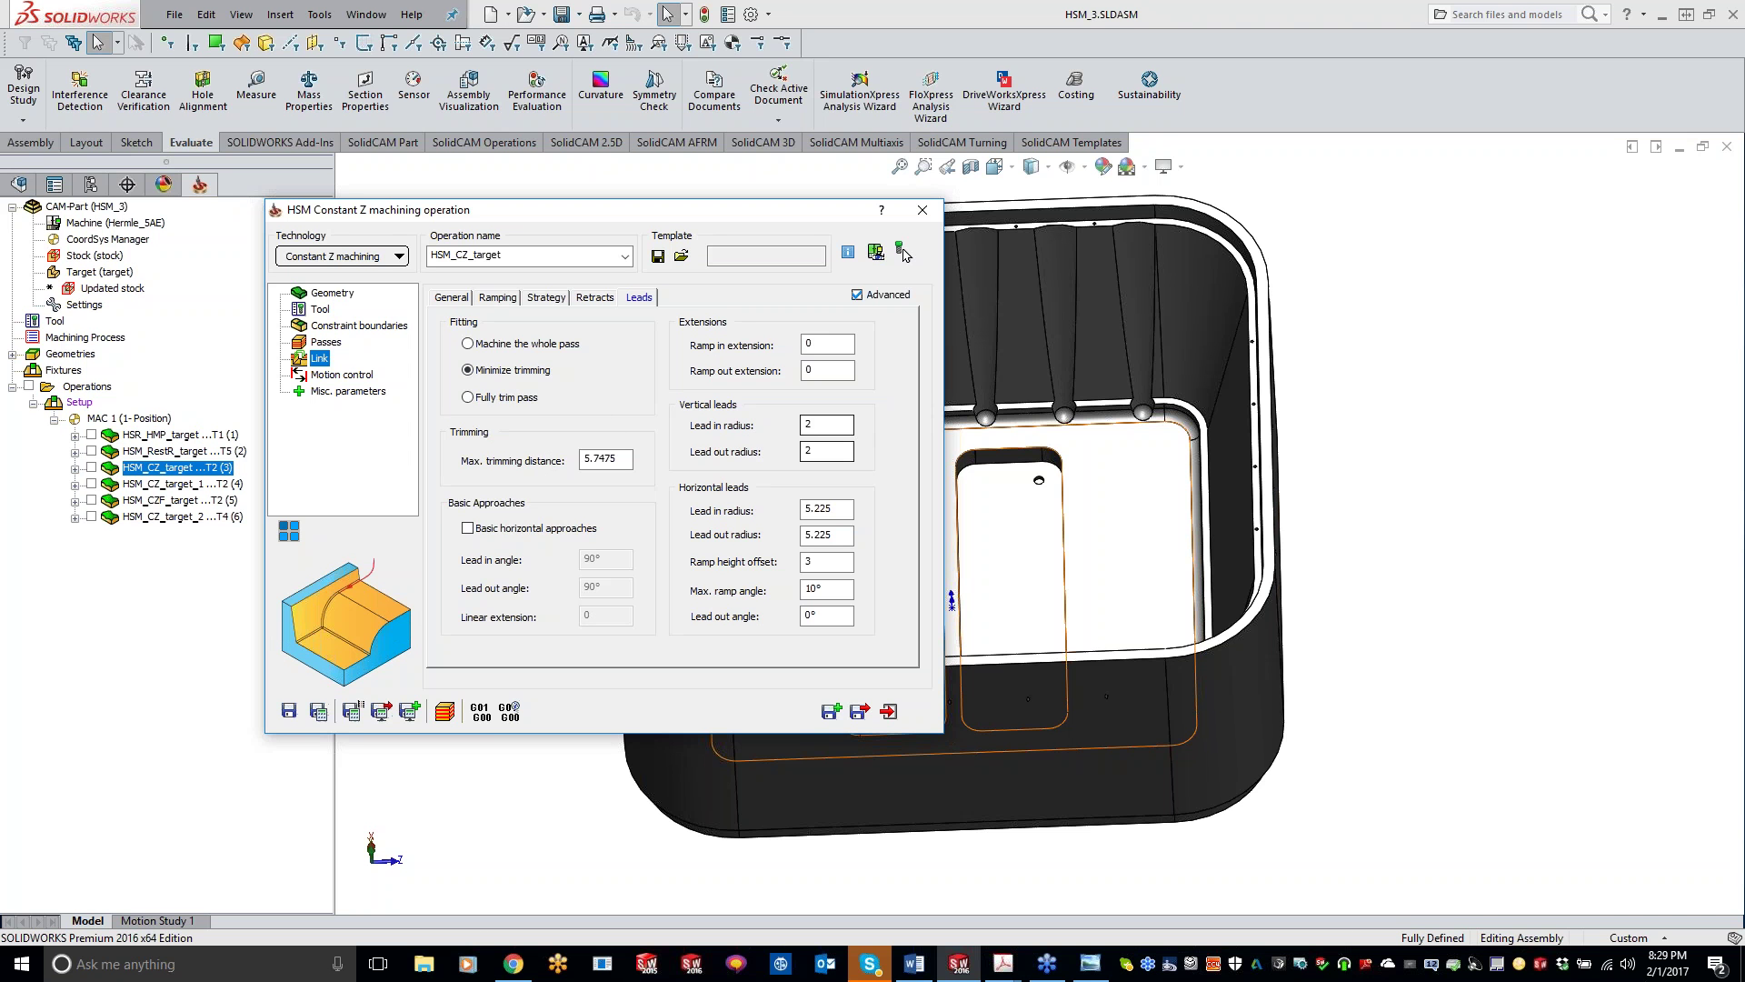
# - Check the lead radii (5.225), ramp height and lead-out angle, then close the operation unsaved
pyautogui.click(840, 425)
pyautogui.click(846, 510)
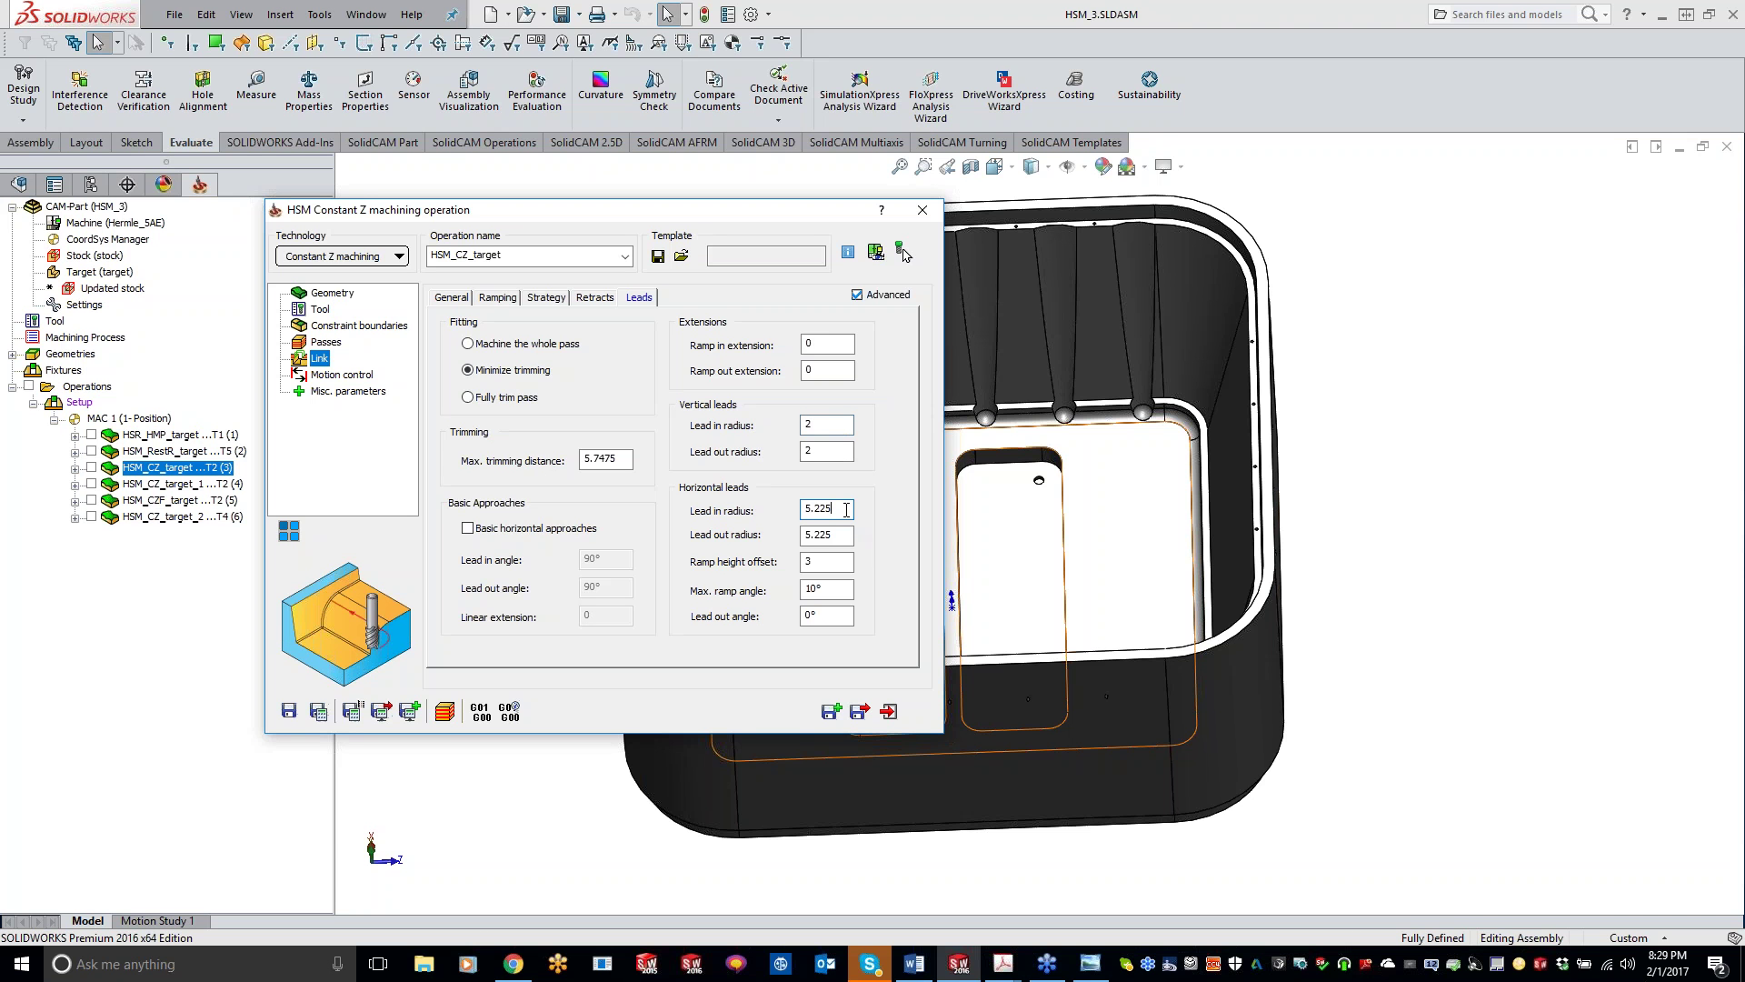
pyautogui.click(834, 561)
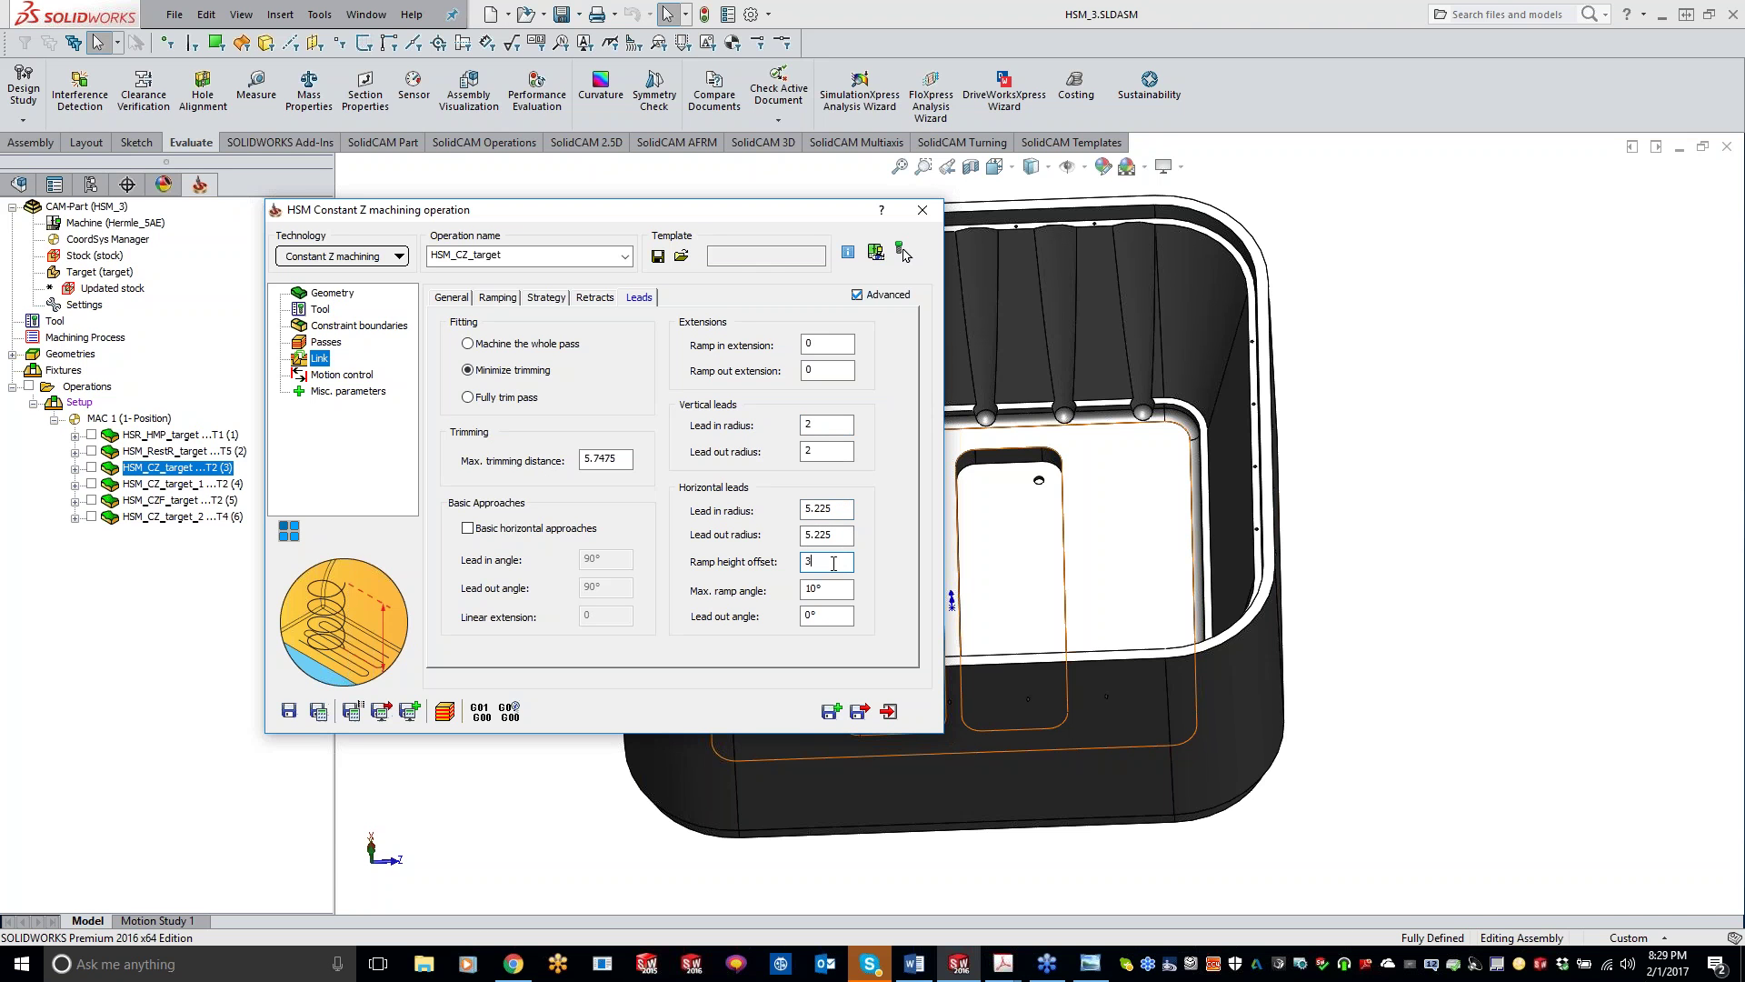
pyautogui.click(838, 618)
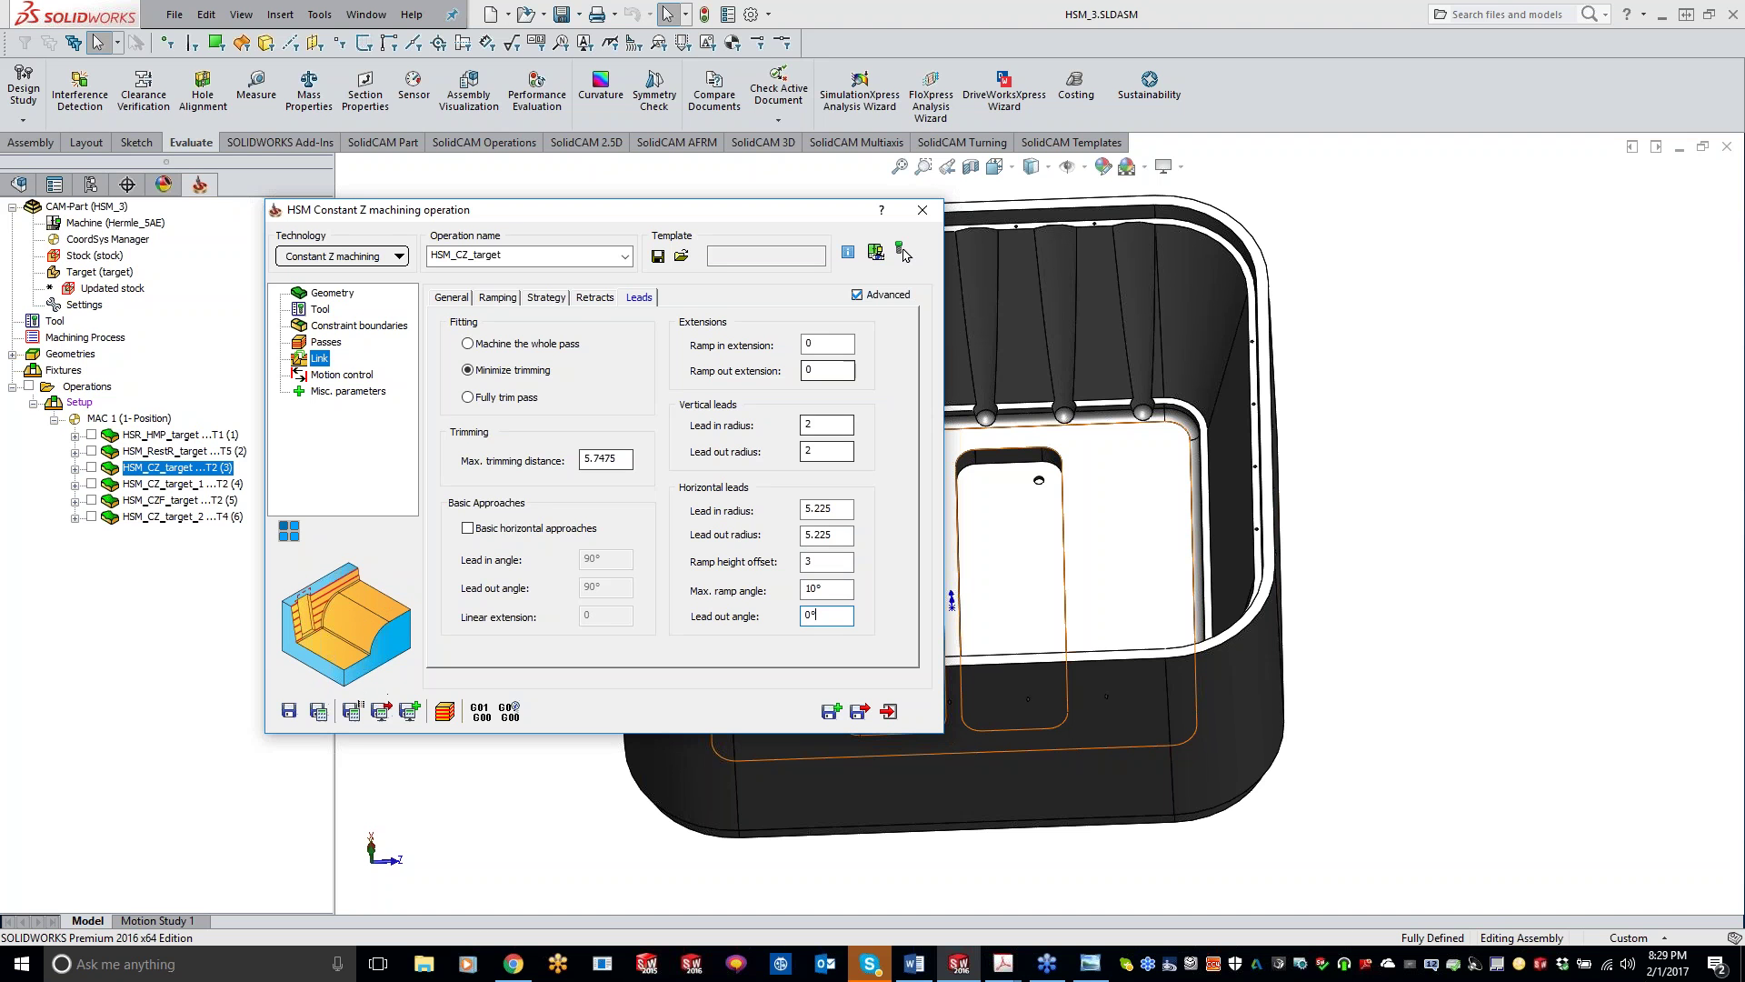
pyautogui.click(597, 299)
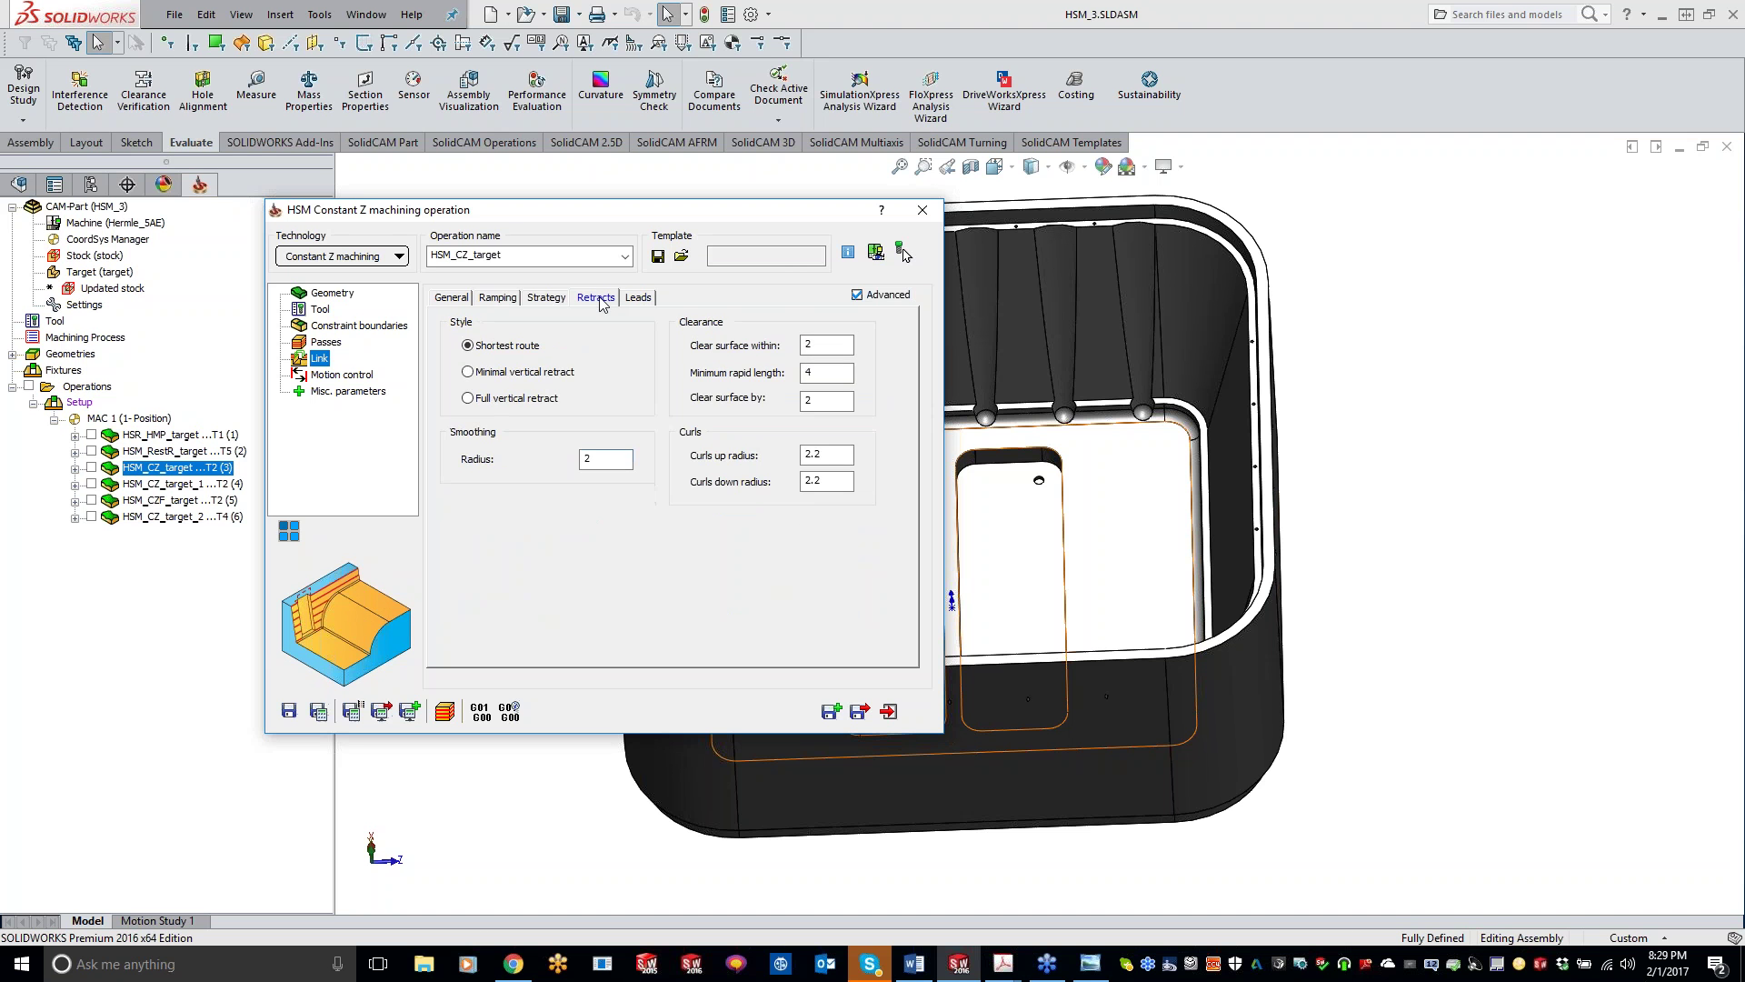
pyautogui.click(556, 299)
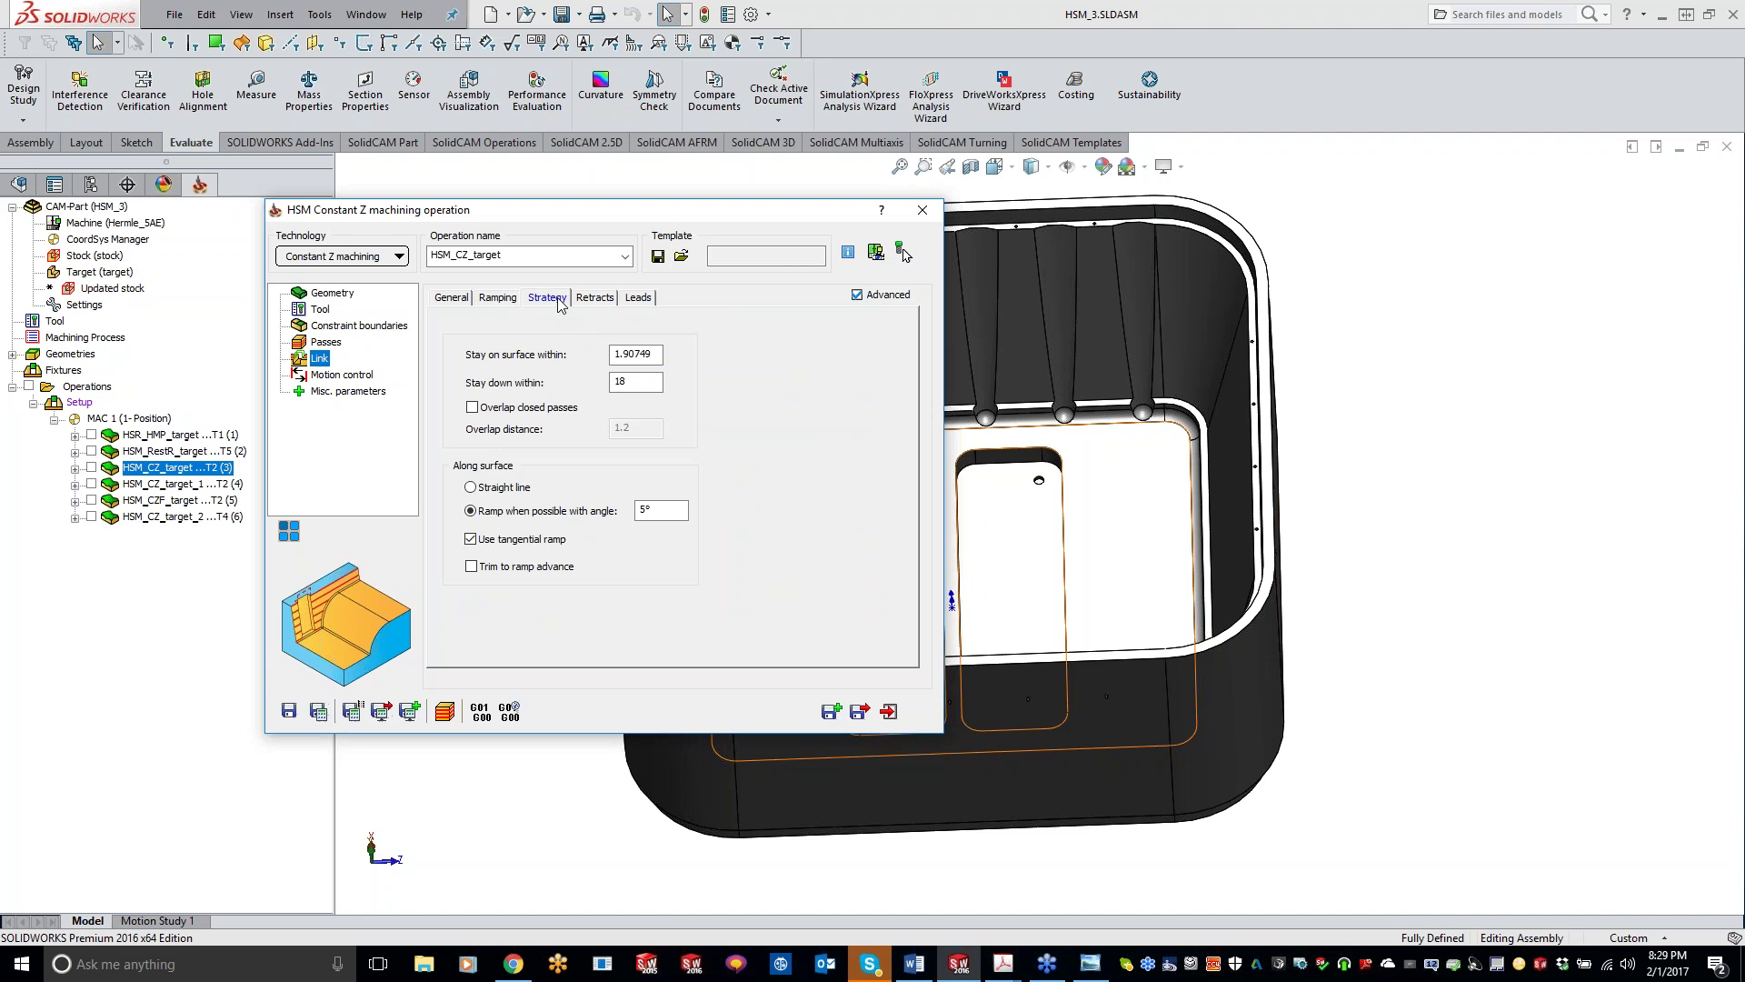
pyautogui.click(923, 210)
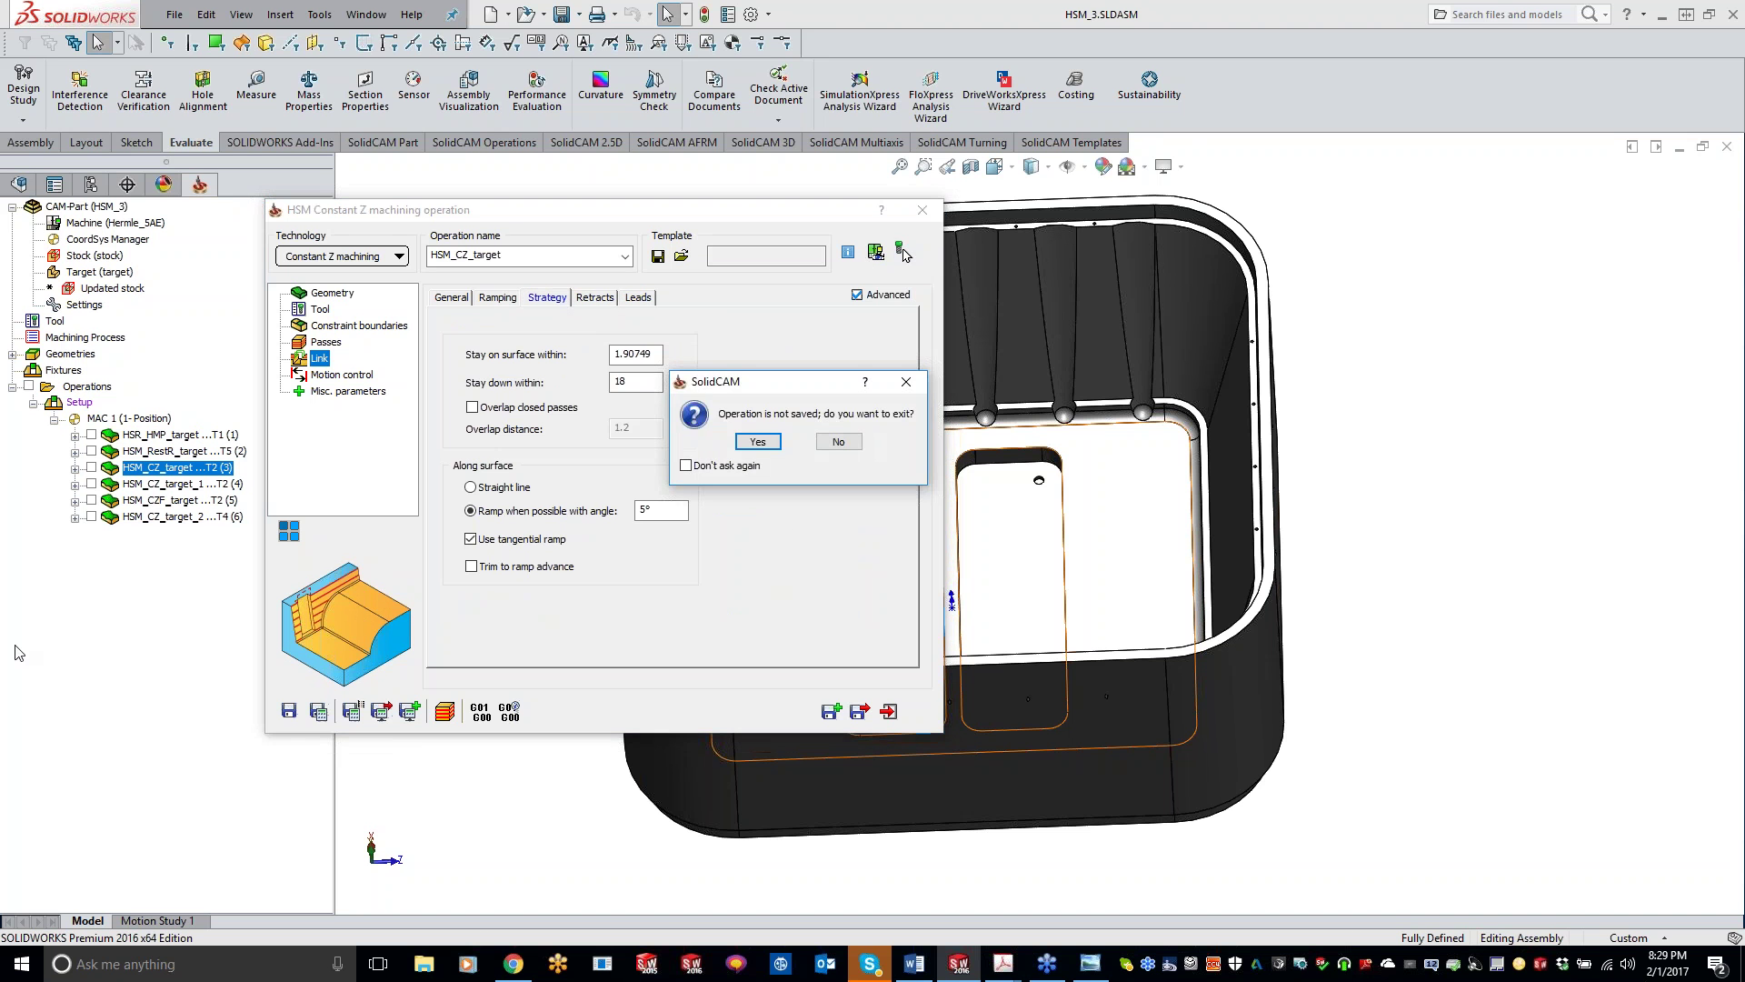
# - Discard the unsaved operation and add a new milling operation, importing the tool under a new number
pyautogui.click(758, 442)
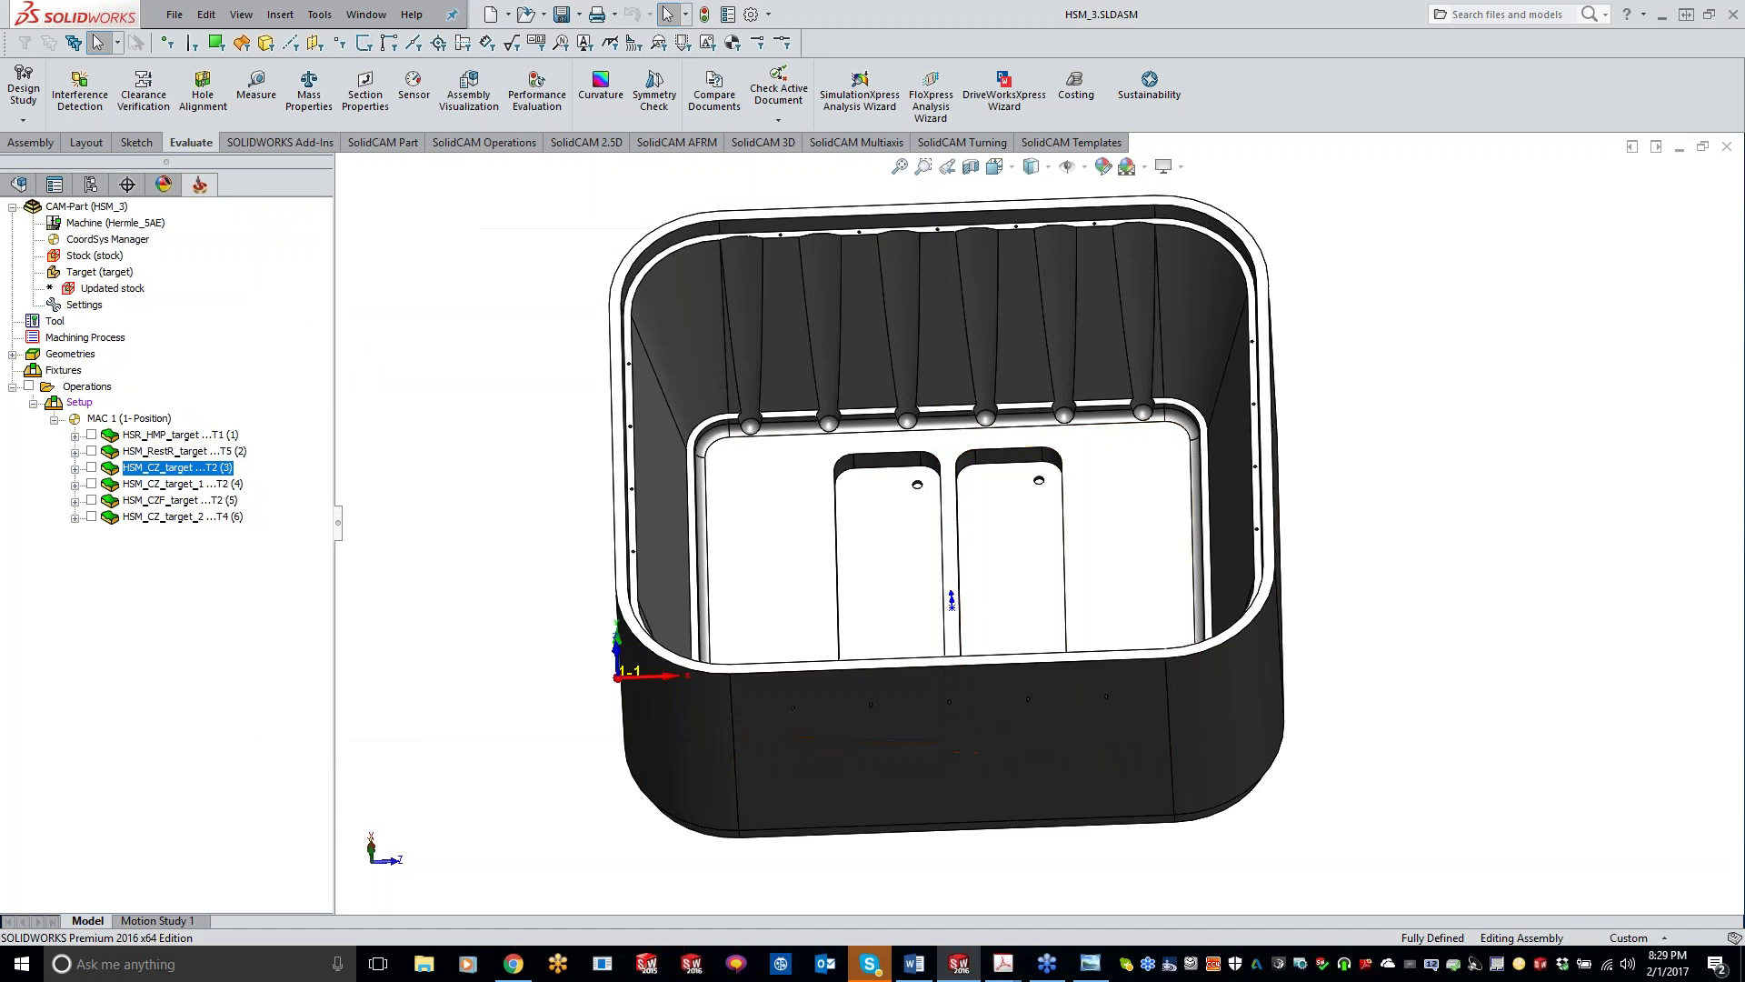
pyautogui.rightClick(86, 402)
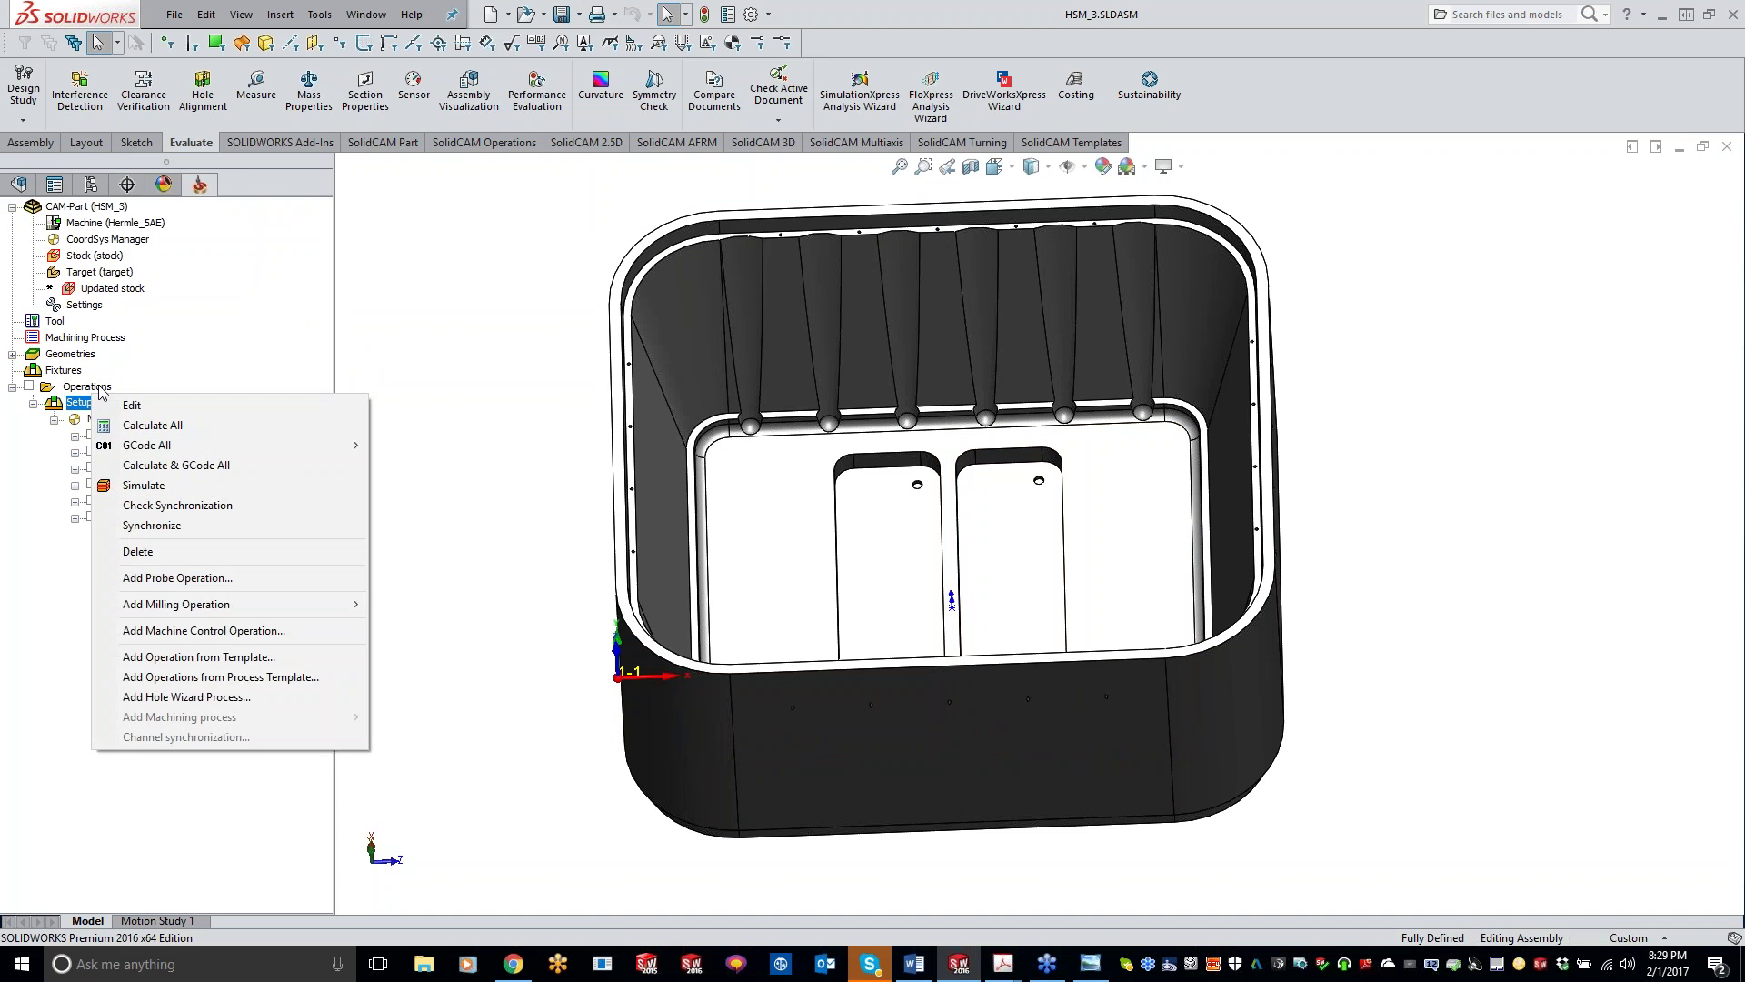
pyautogui.rightClick(86, 387)
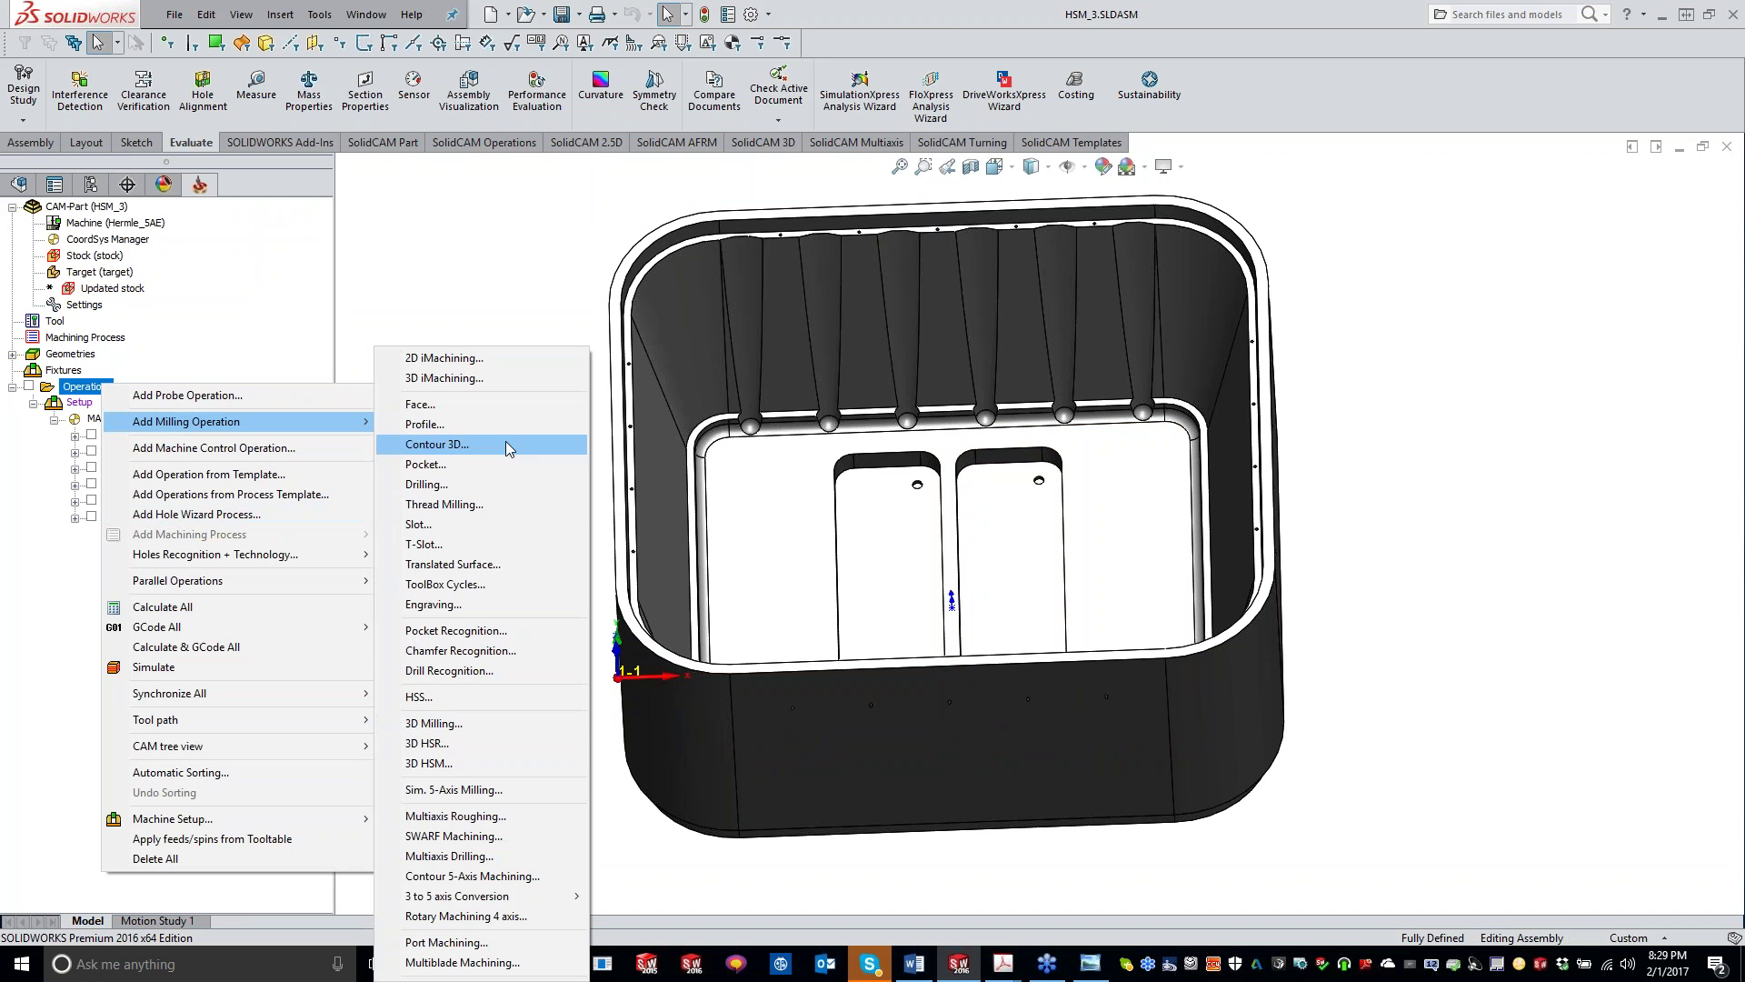
pyautogui.click(747, 463)
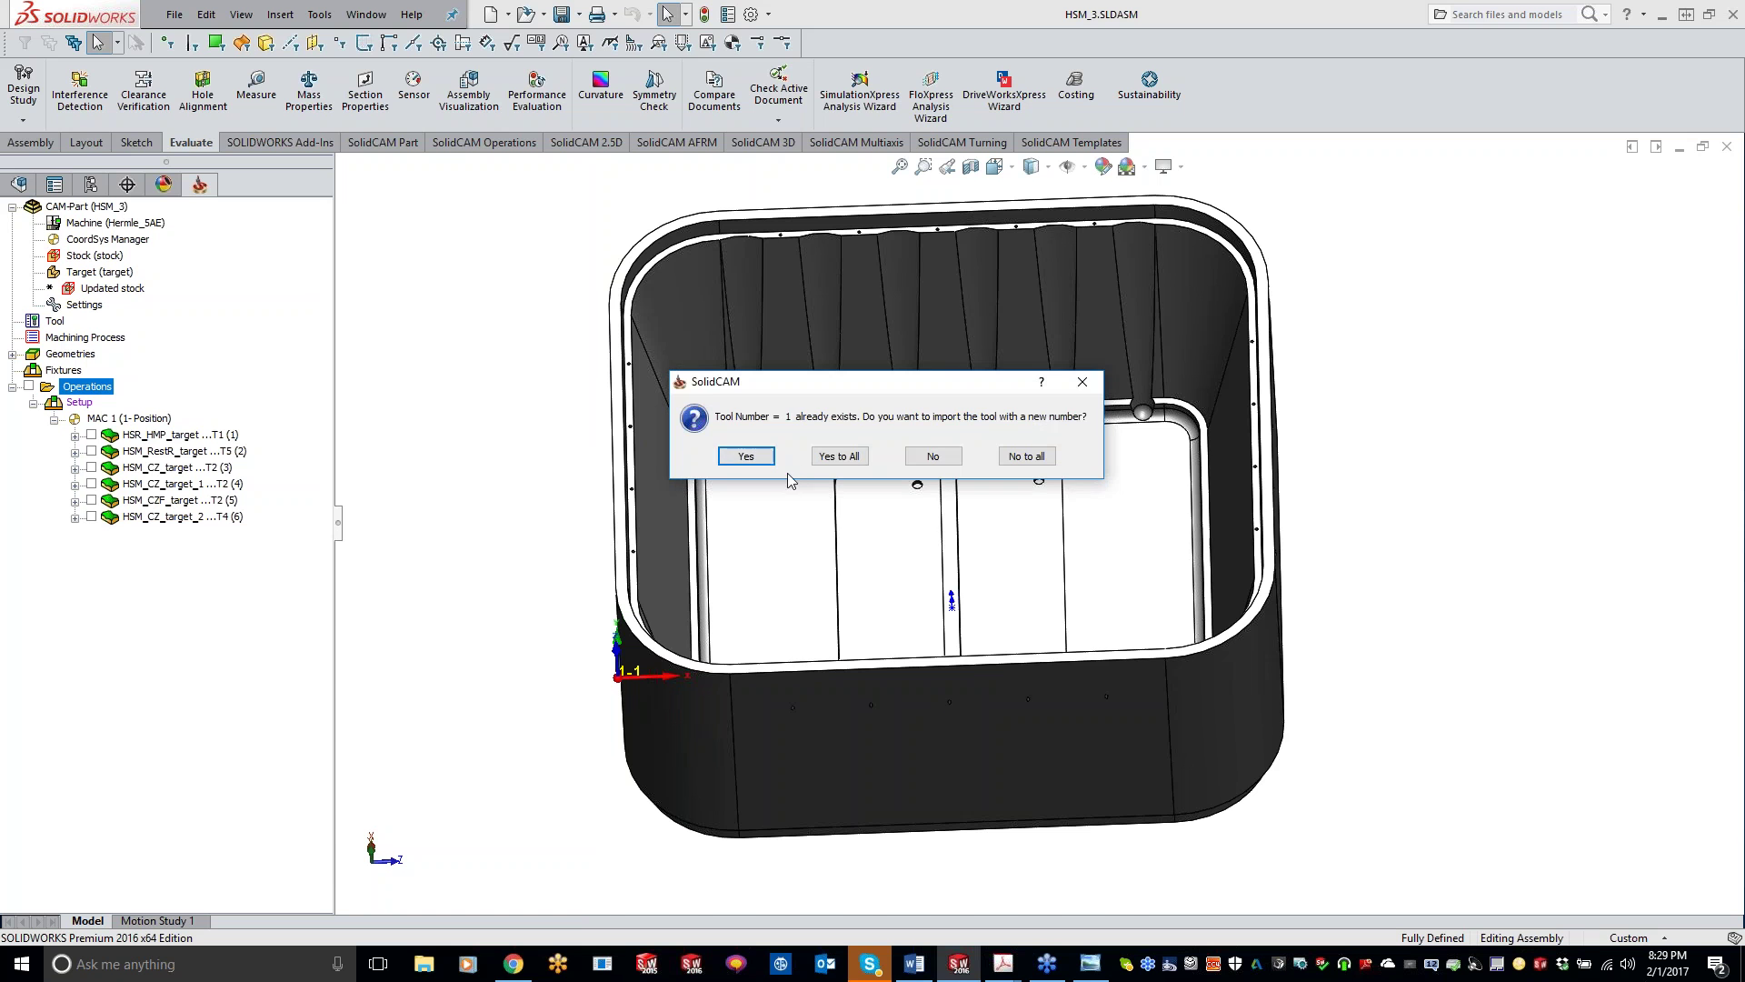
pyautogui.click(768, 464)
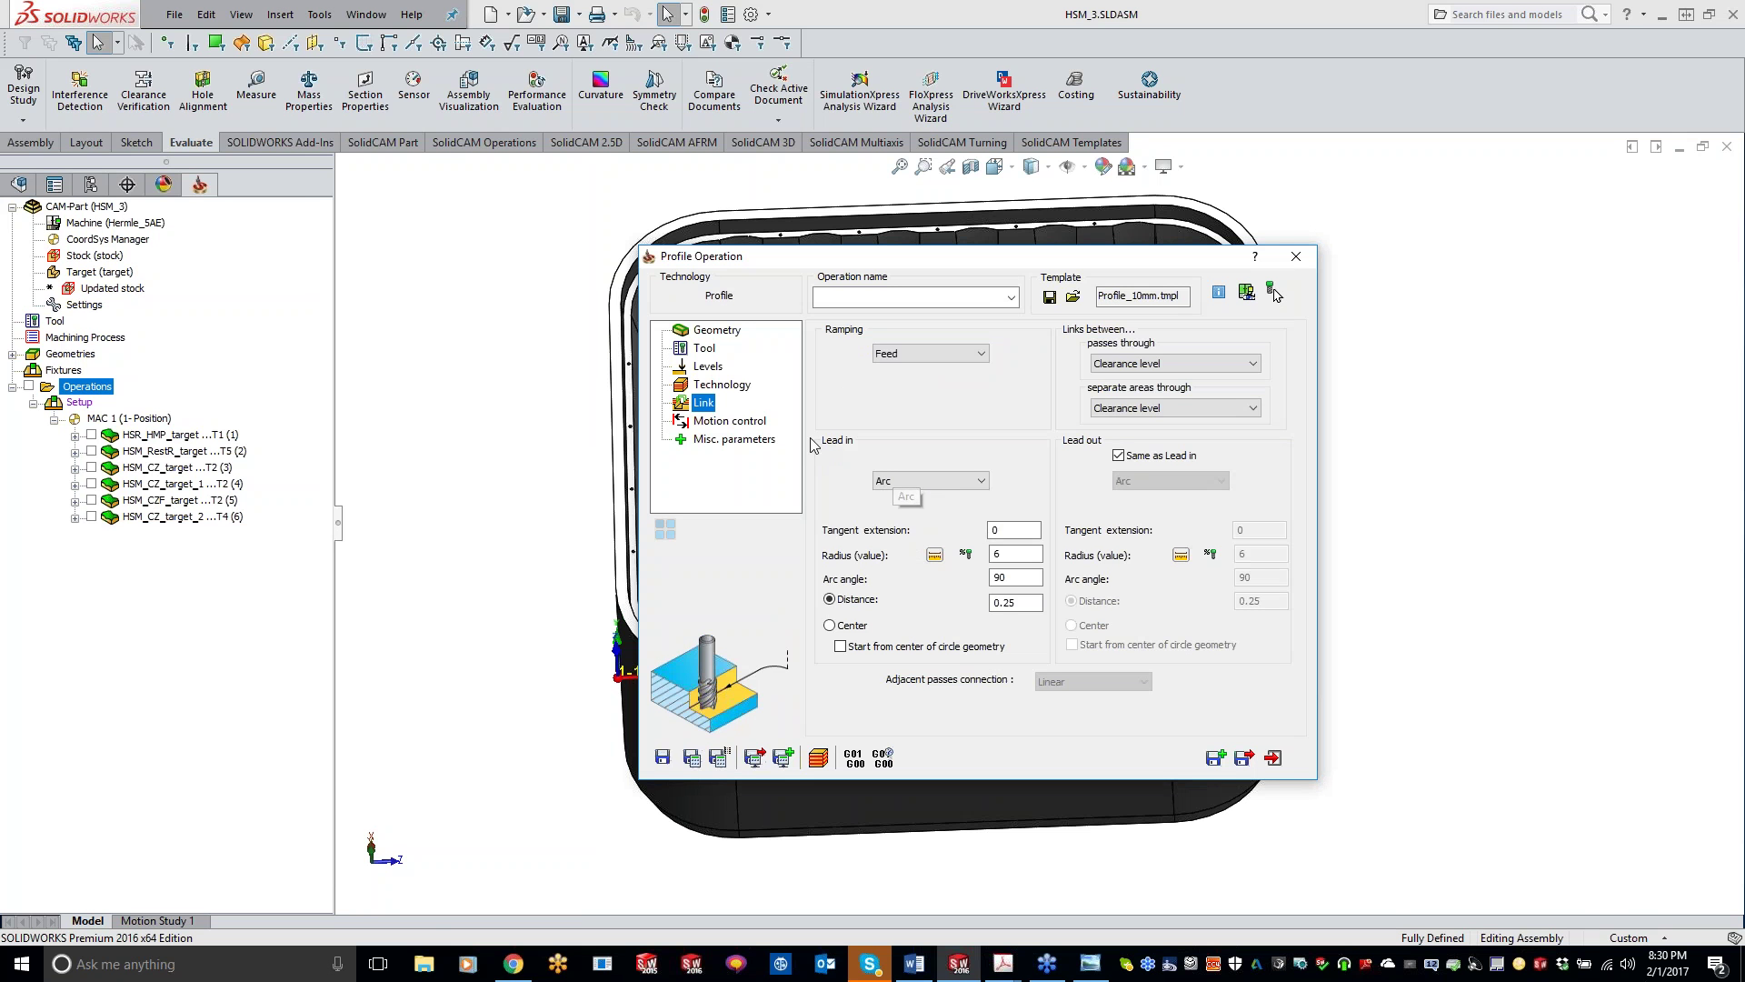
# - Inspect the new Profile operation's lead-in extension and arc angle, then close it without keeping it
pyautogui.click(1014, 529)
pyautogui.press('Tab')
pyautogui.click(1297, 257)
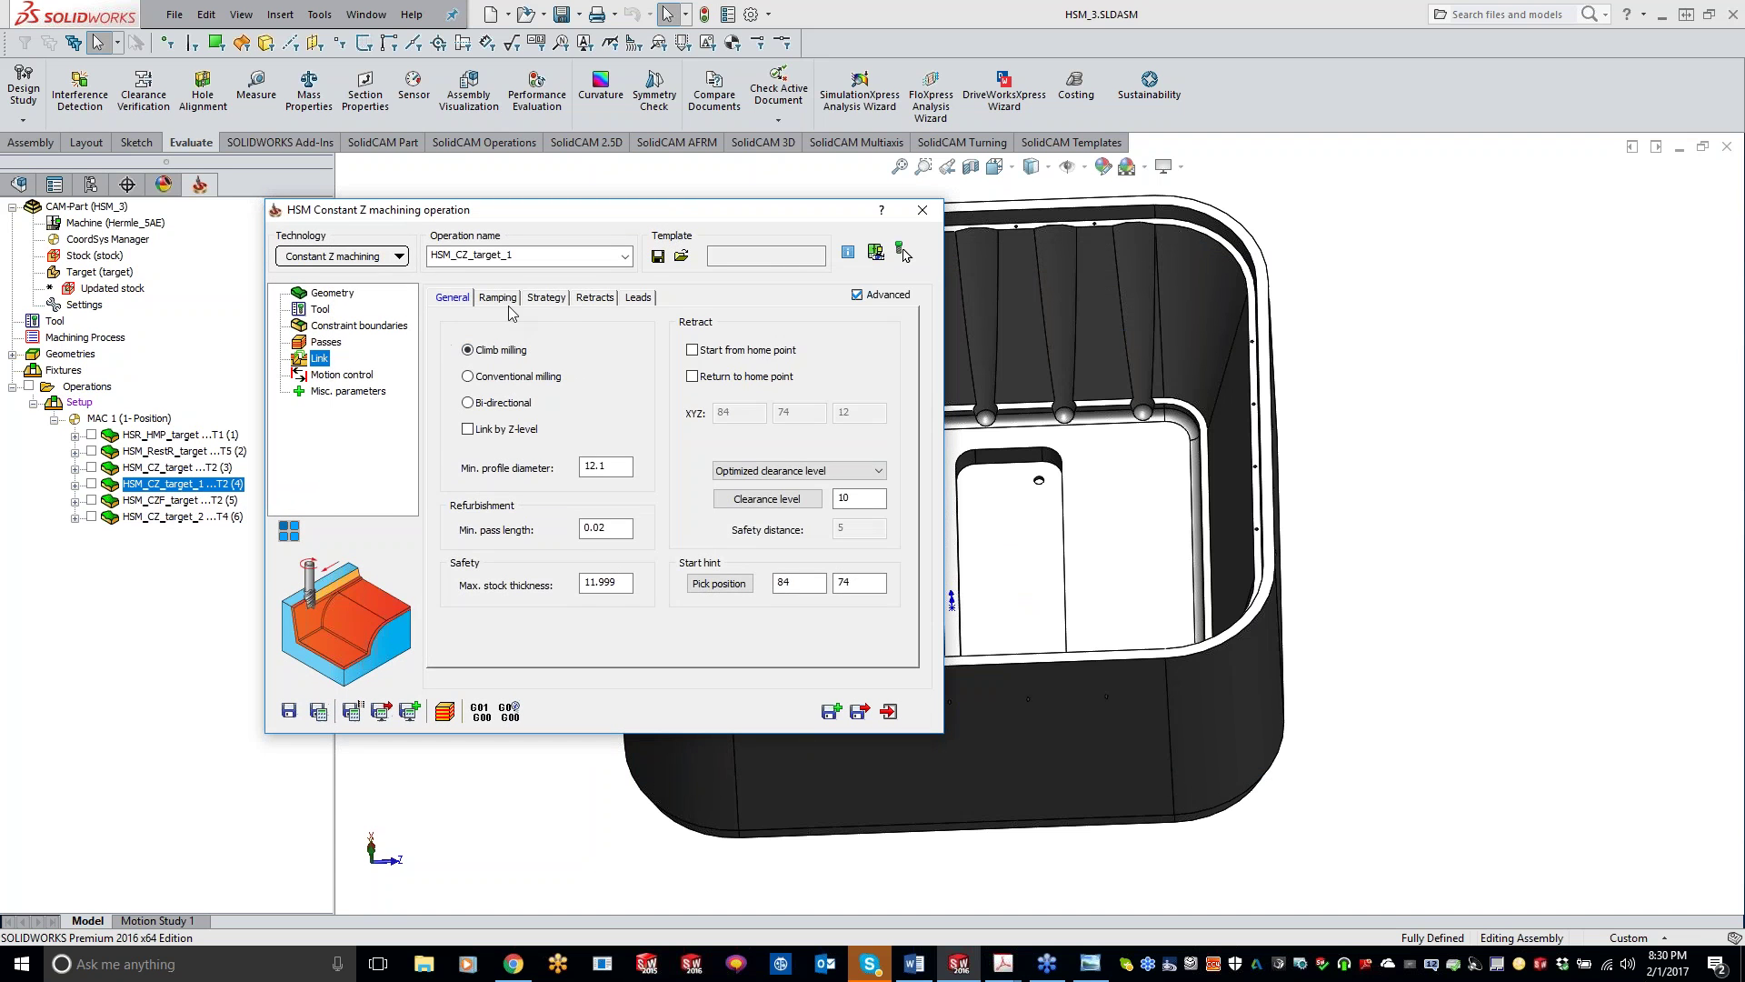
# - Review HSM_CZ_target_1's motion control and misc. parameters, ending on Passes (0.15 step down, Z -62 to -72)
pyautogui.click(340, 374)
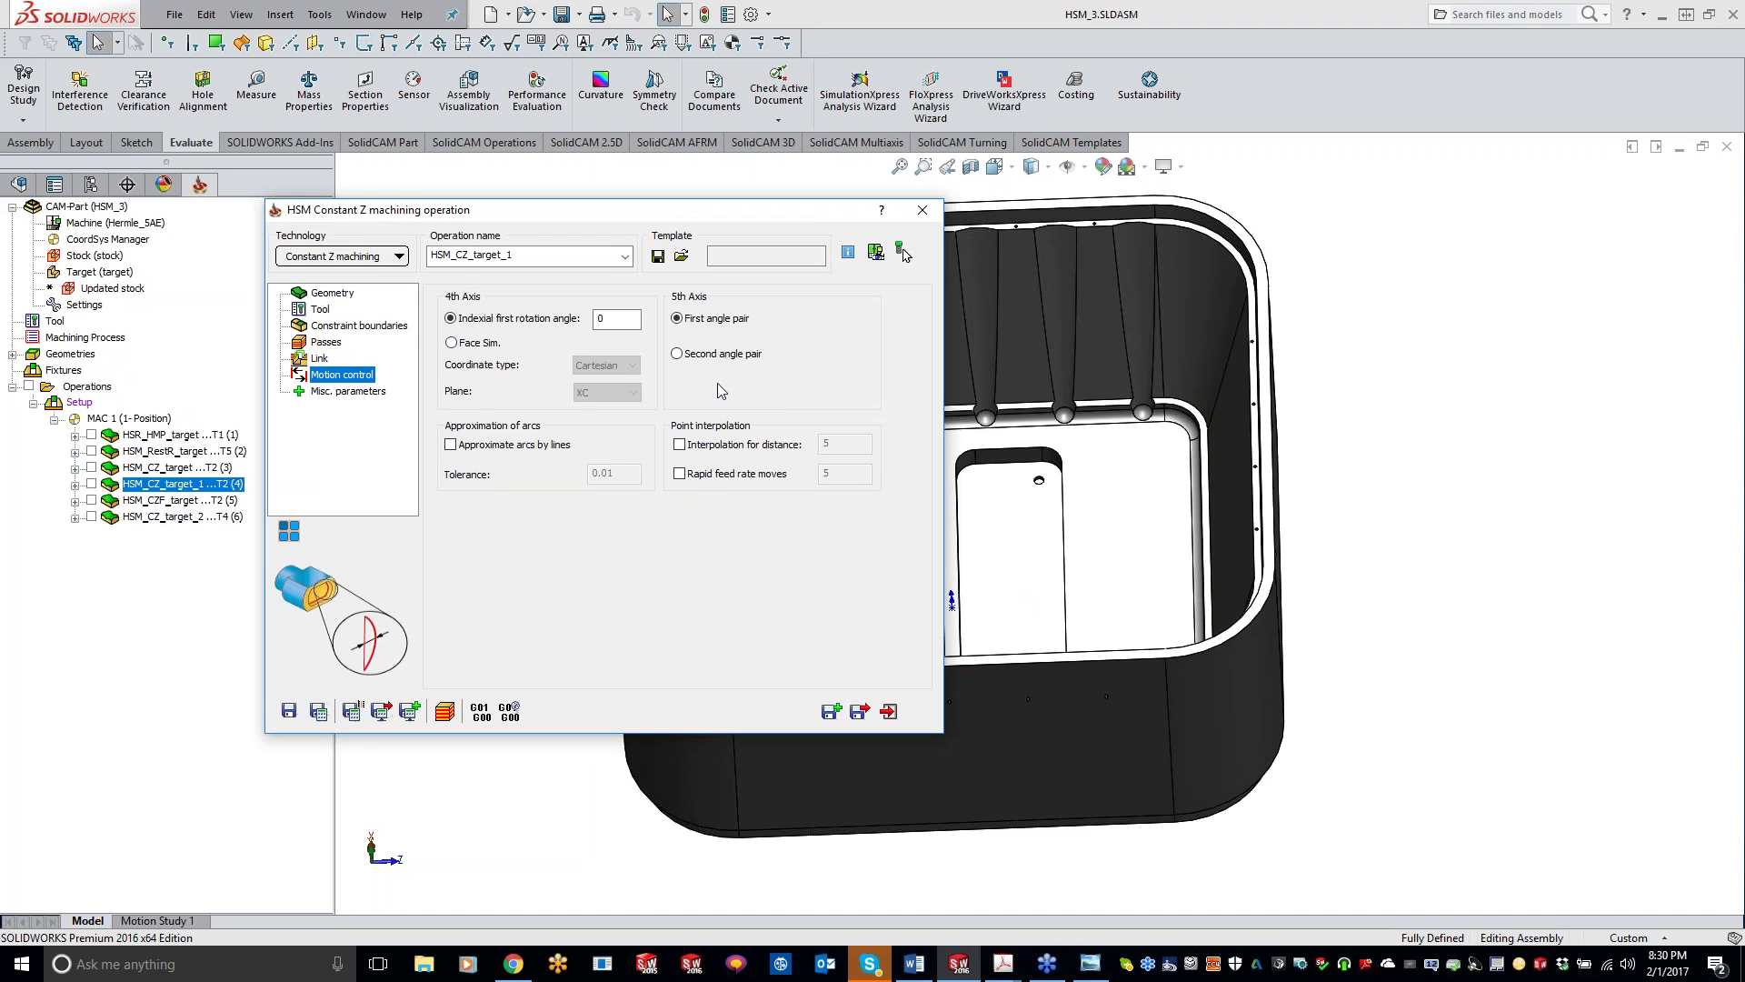
pyautogui.click(373, 393)
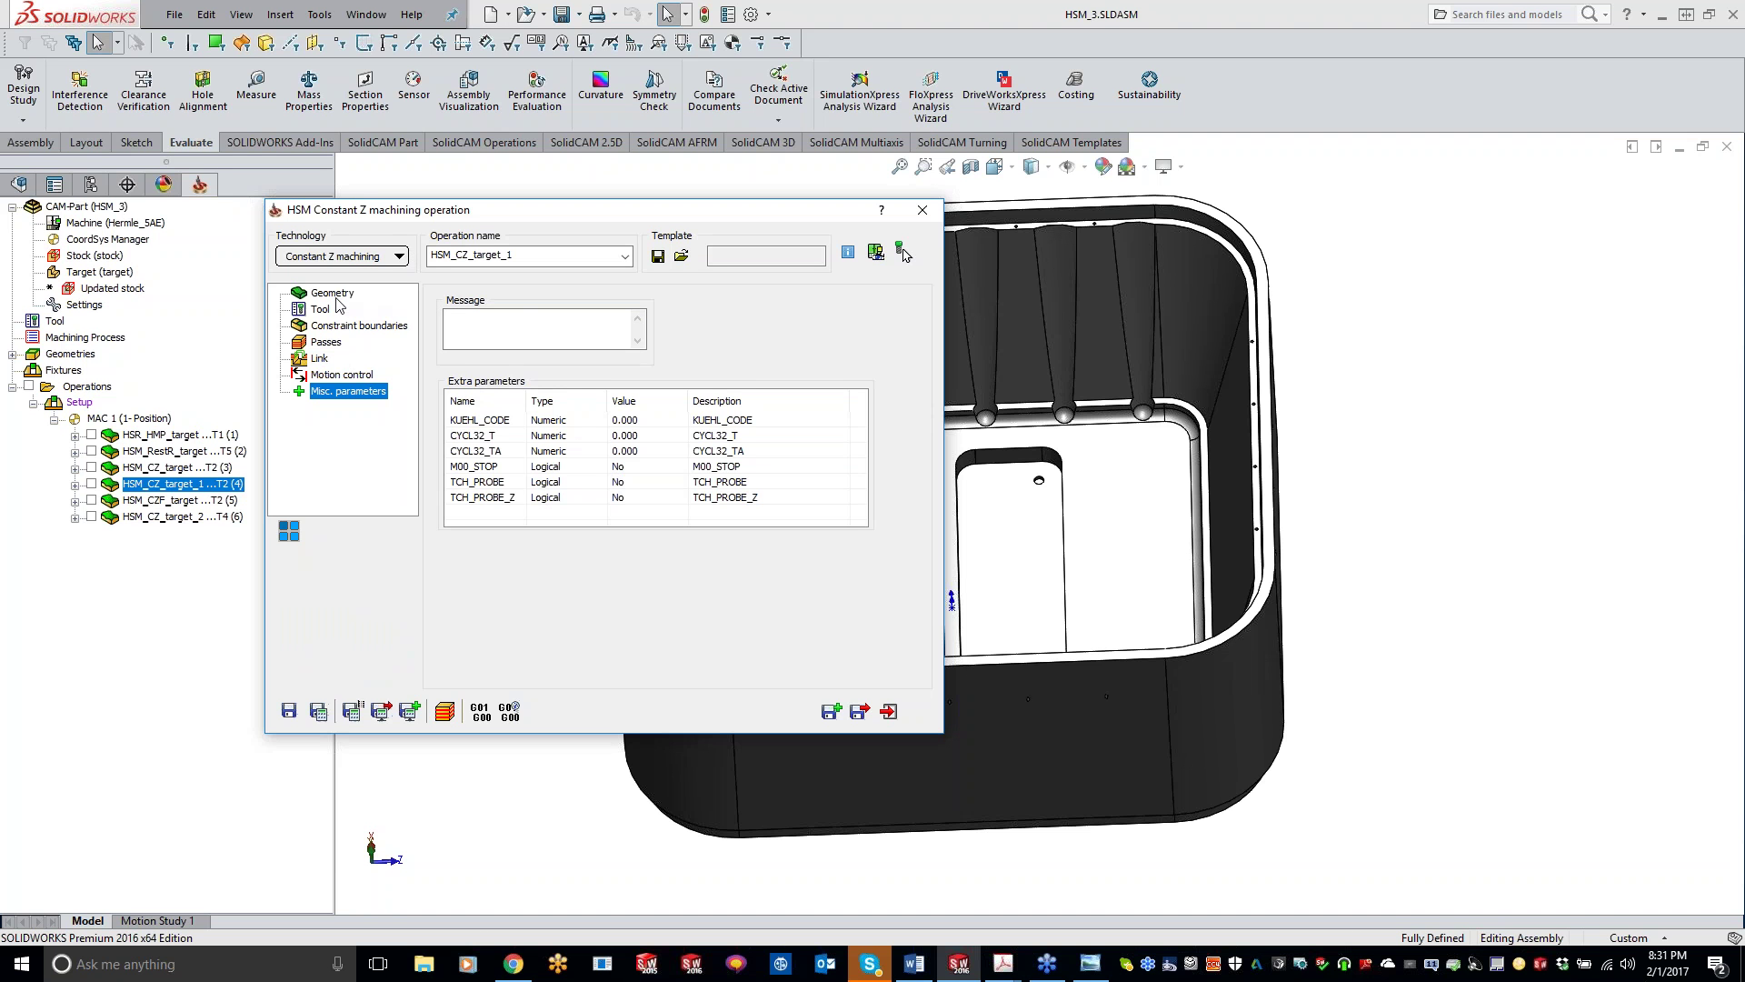
pyautogui.click(329, 327)
pyautogui.click(329, 342)
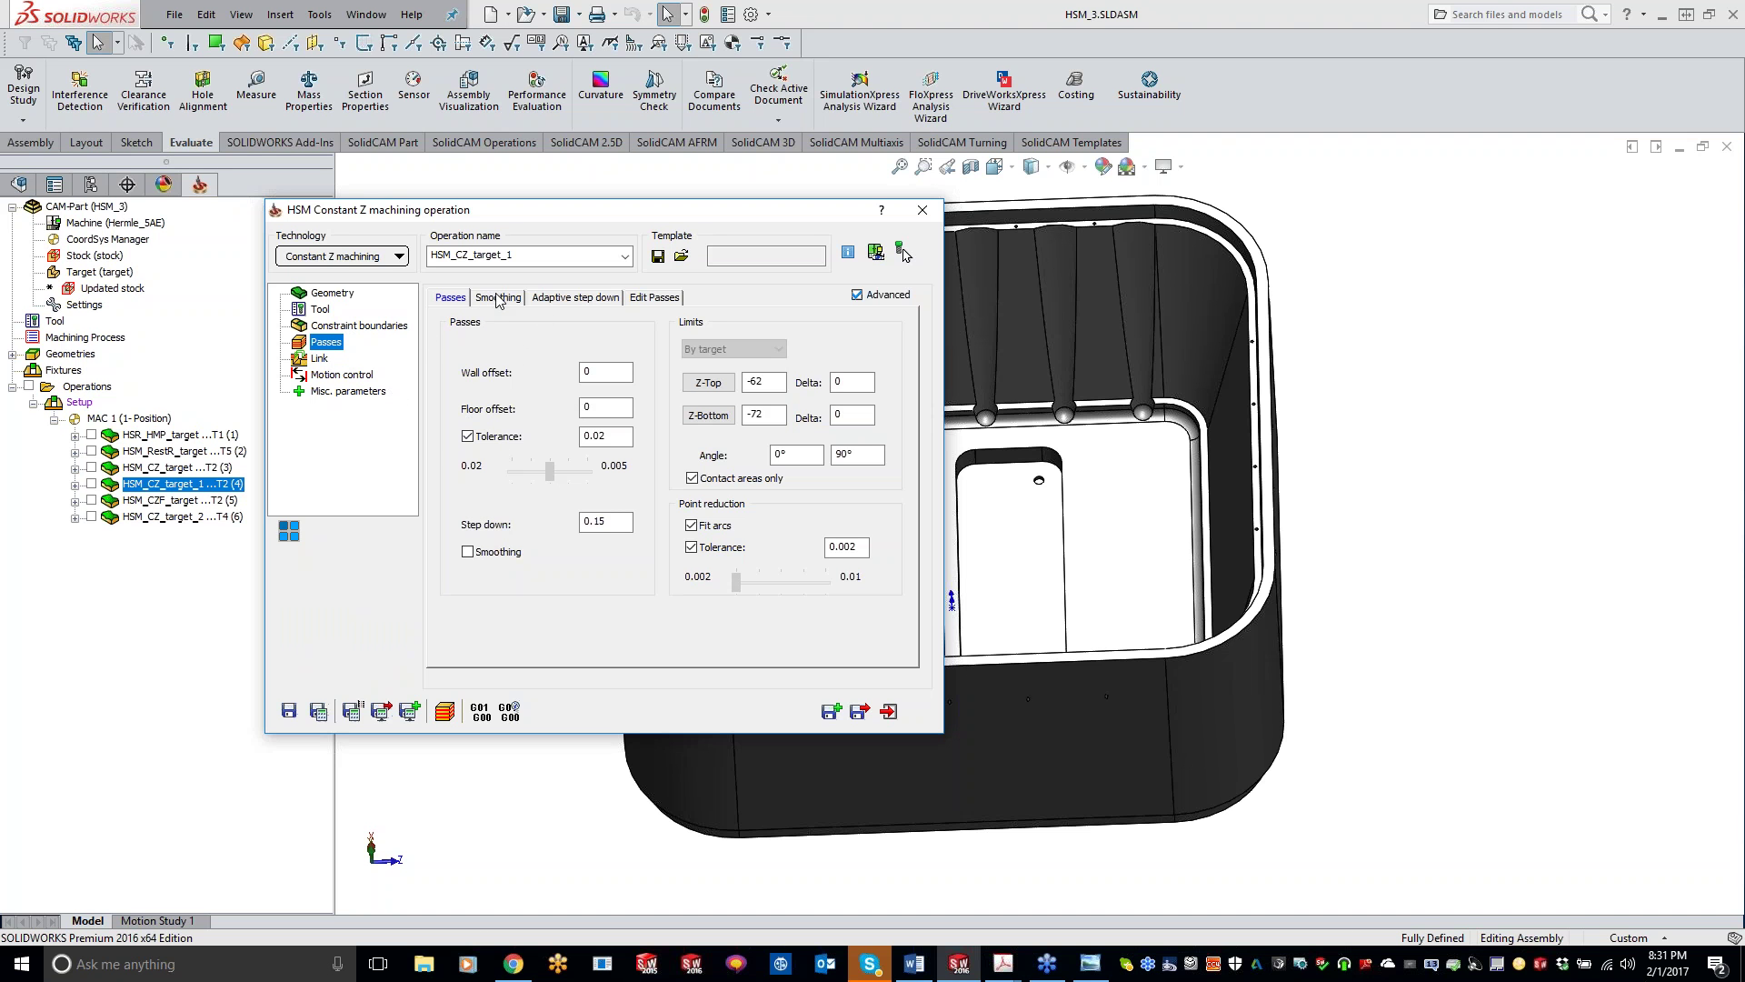
pyautogui.click(362, 327)
pyautogui.click(327, 343)
pyautogui.click(499, 298)
pyautogui.click(558, 300)
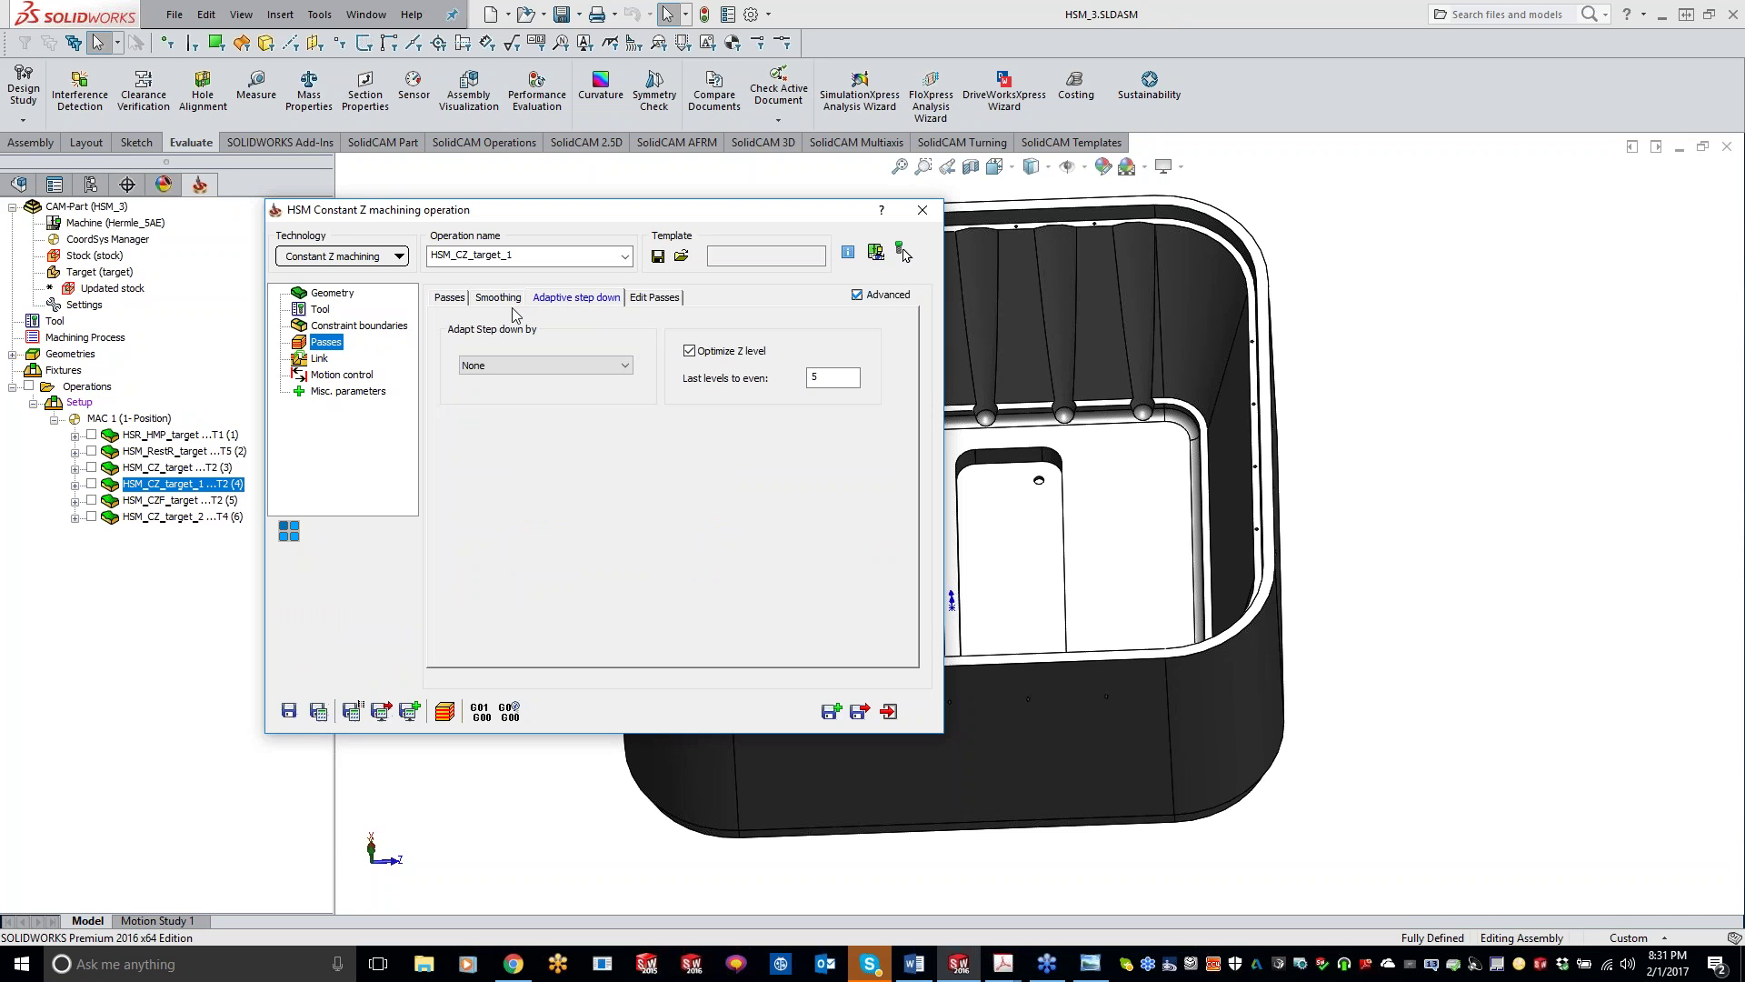
pyautogui.moveTo(515, 367)
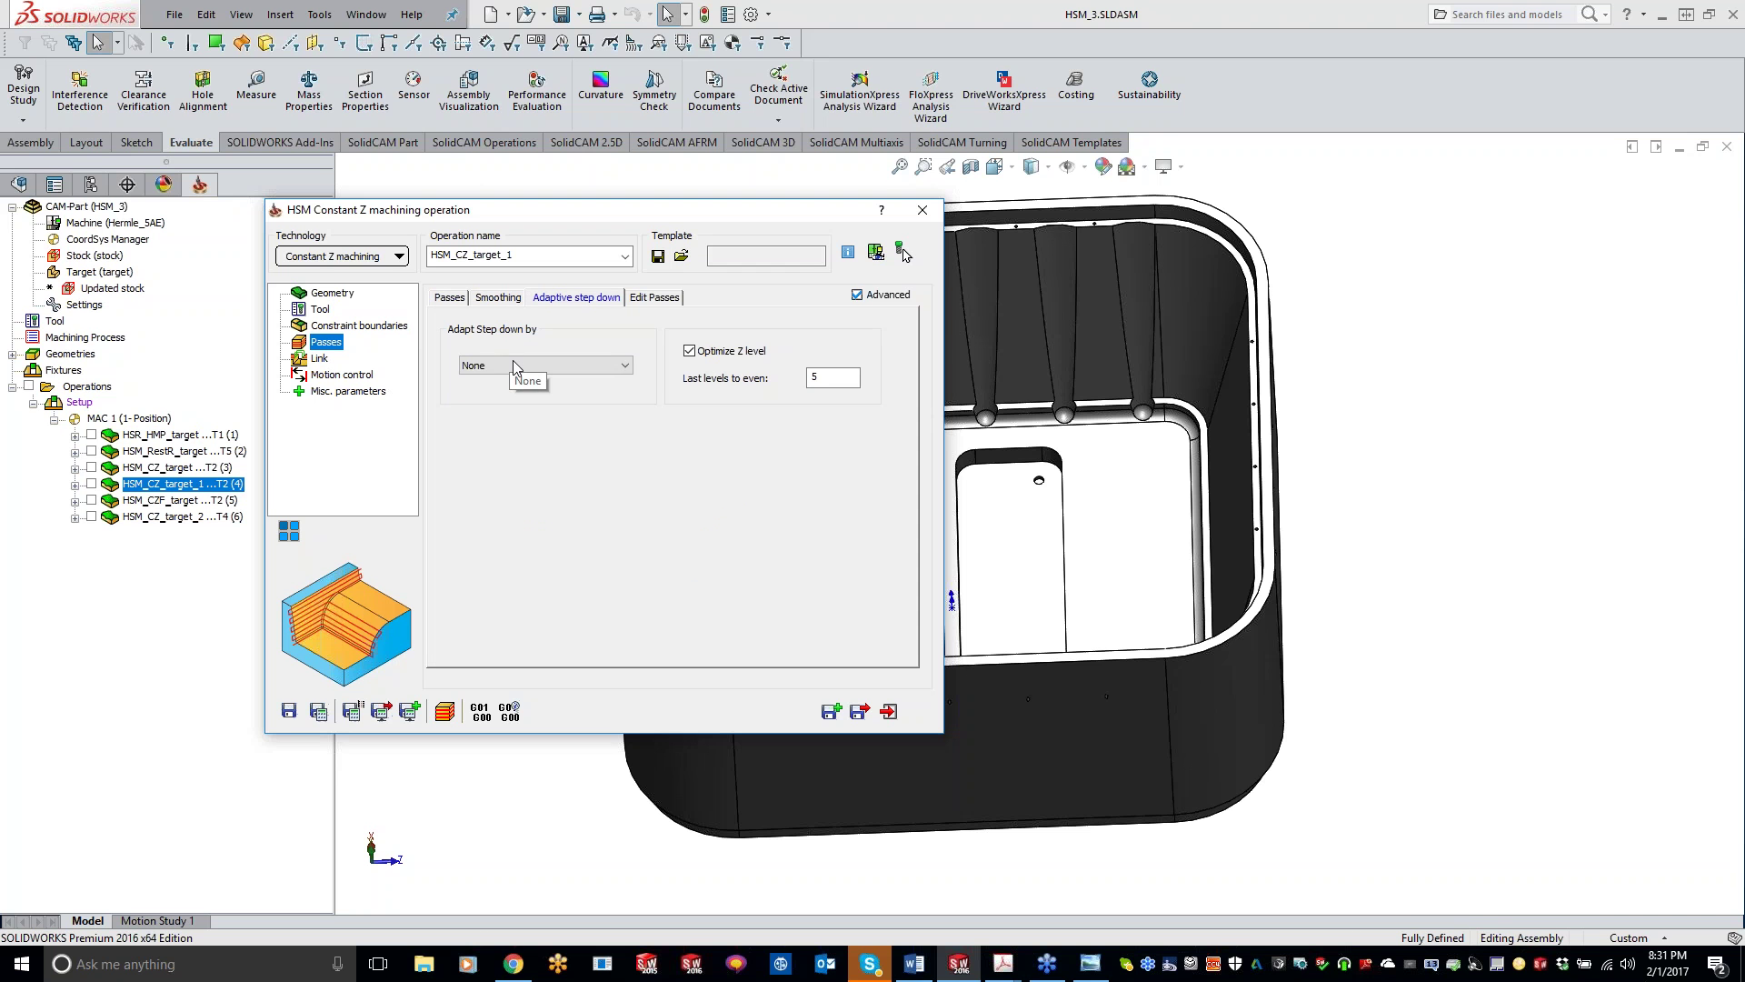
pyautogui.click(515, 367)
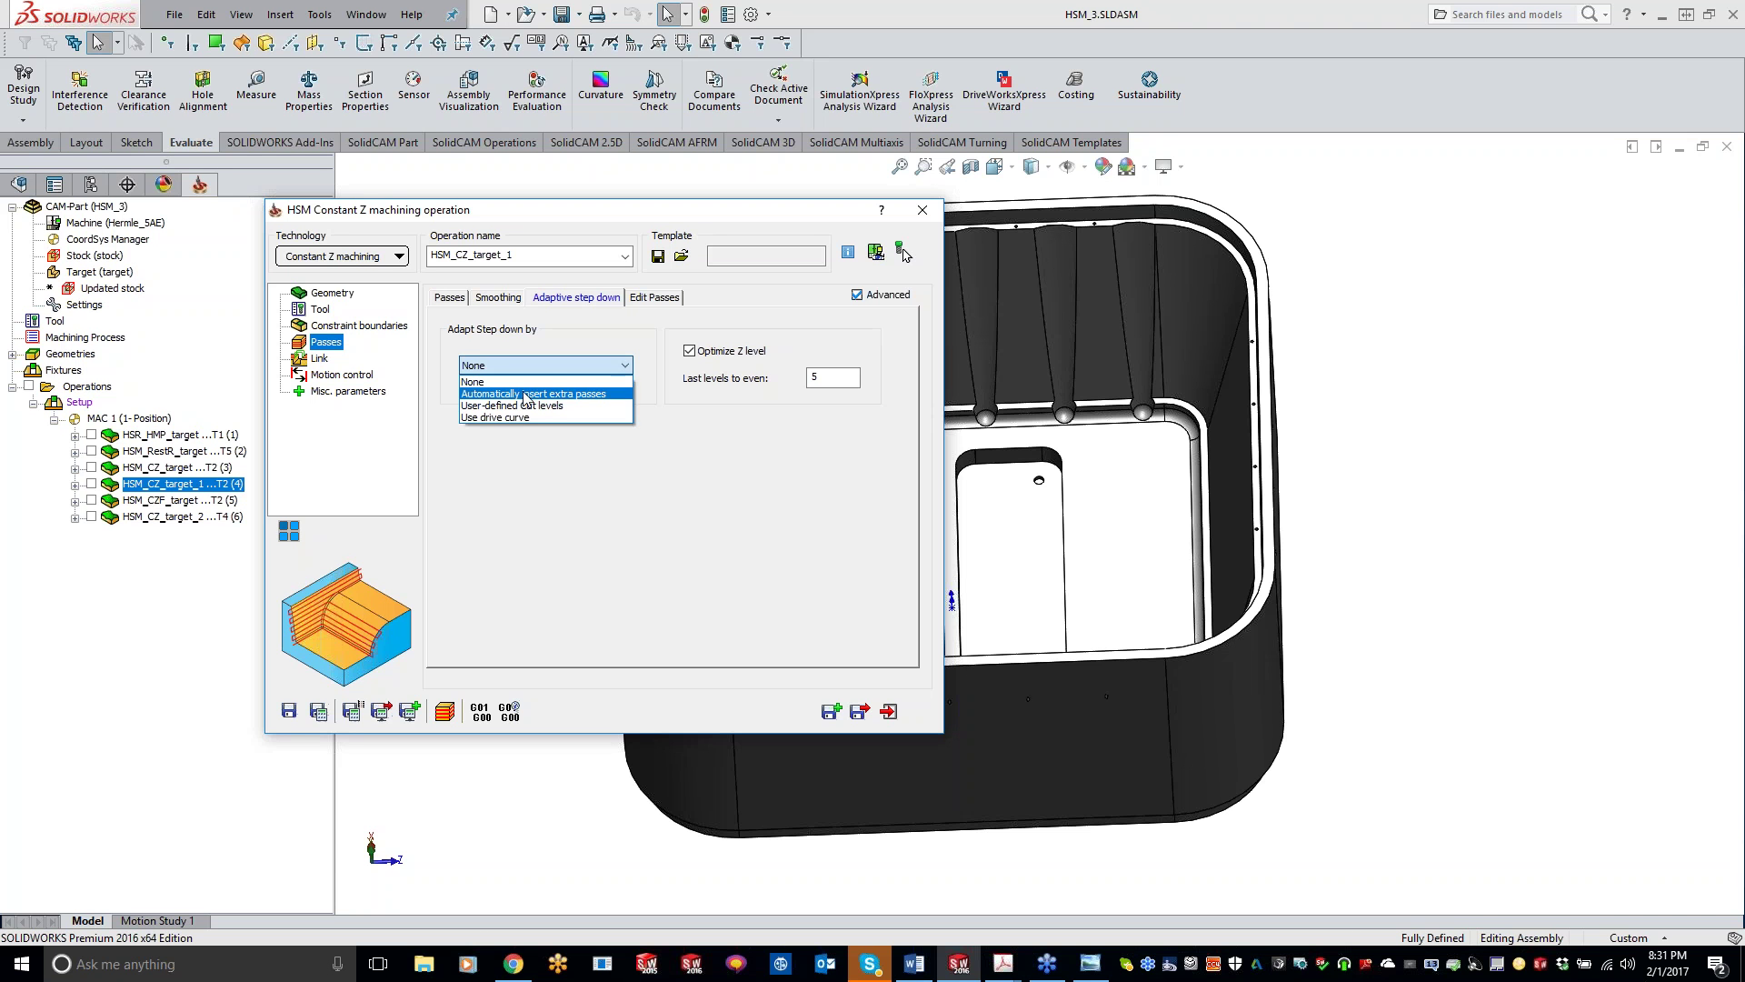
pyautogui.click(732, 488)
pyautogui.click(450, 298)
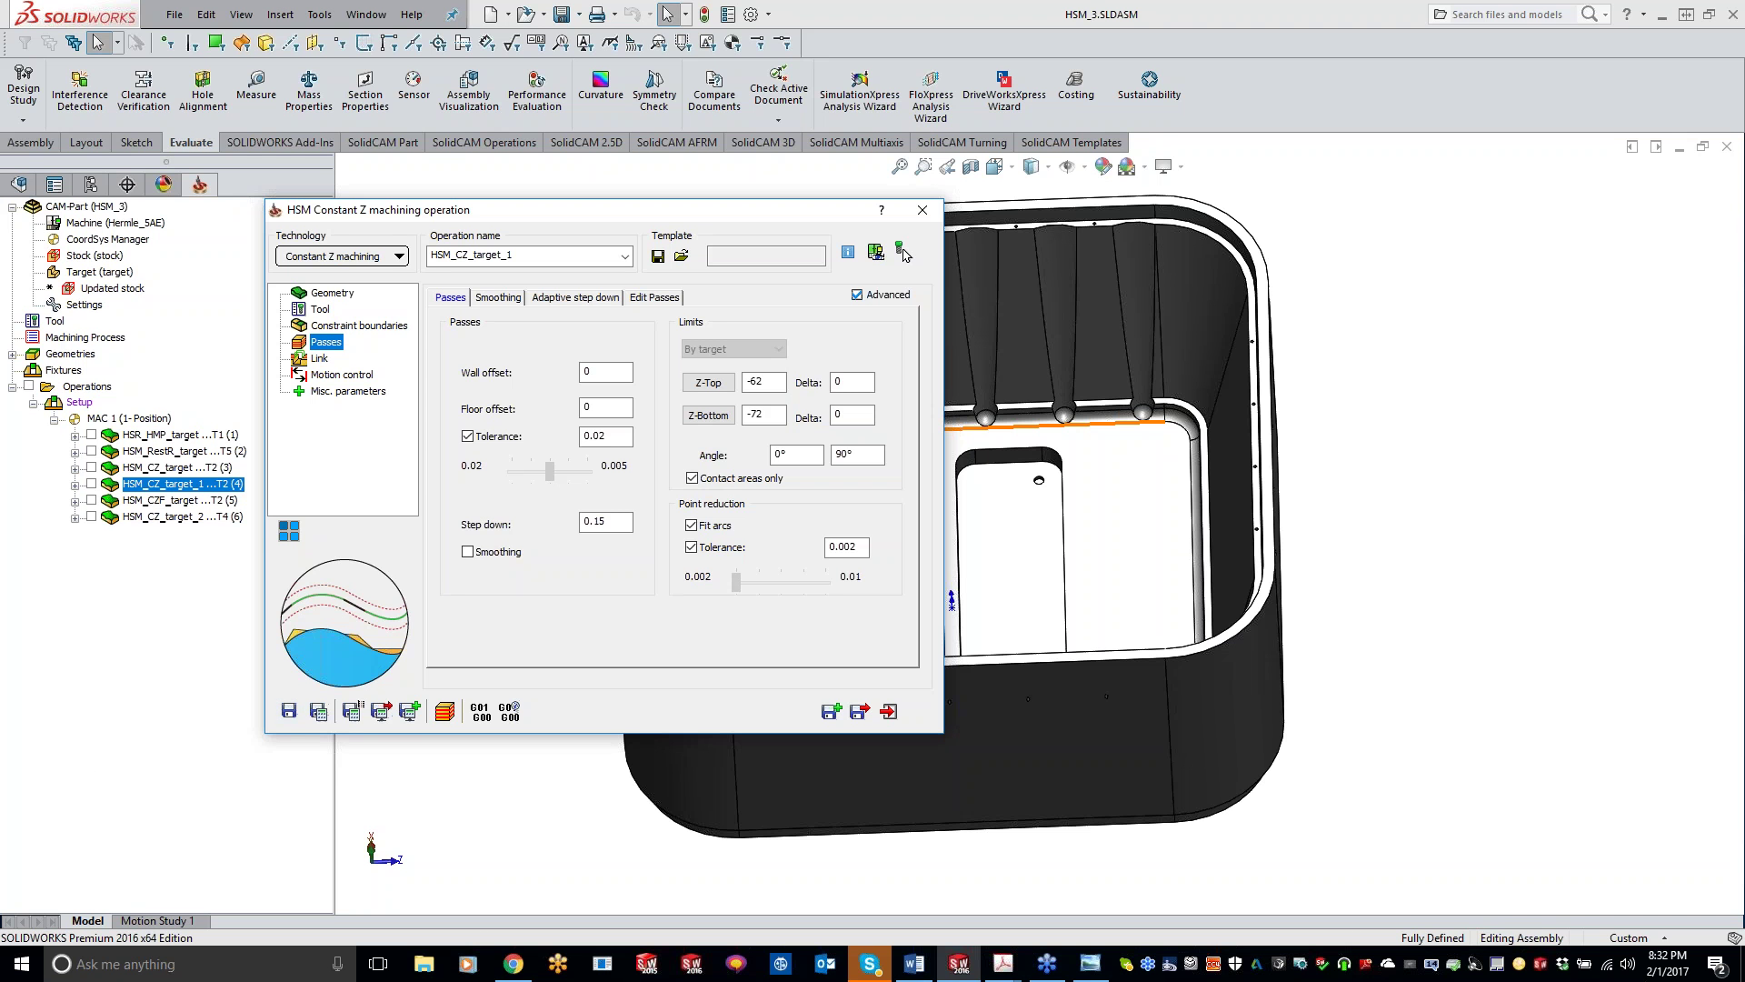
# - View HSR_HMP_target's HM Roughing passes, close it, and select HSM_CZ_target
pyautogui.click(926, 211)
pyautogui.doubleClick(134, 436)
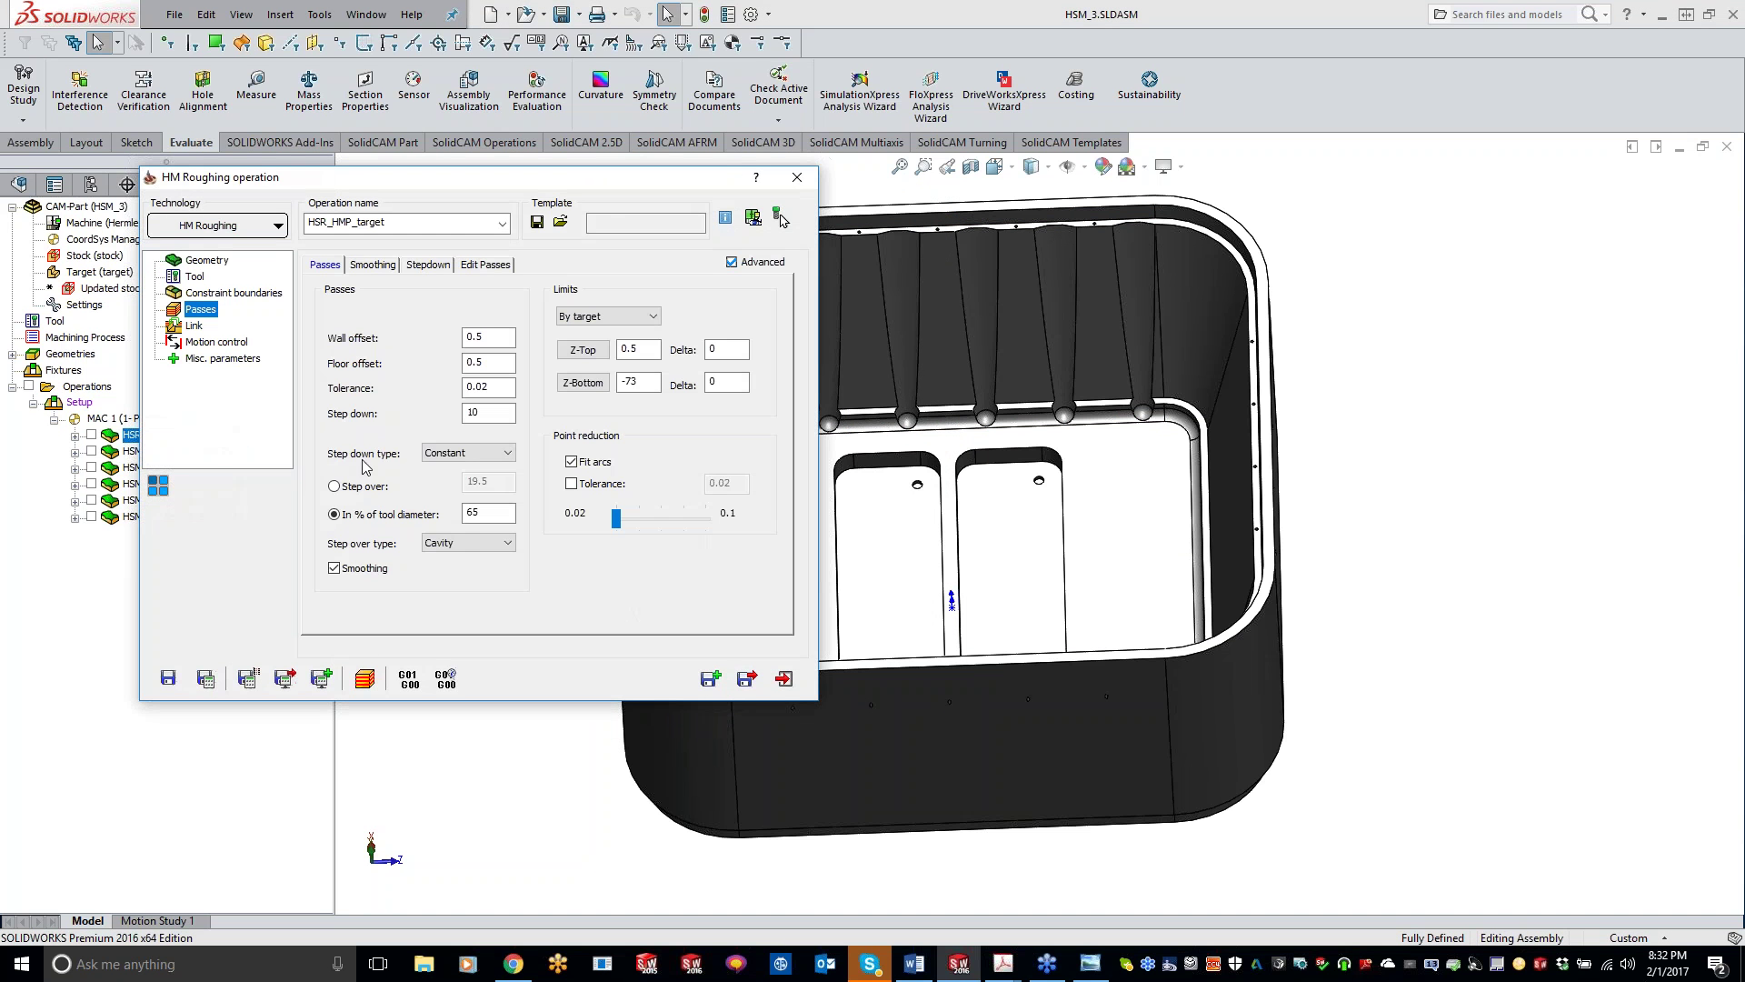
pyautogui.moveTo(505, 365)
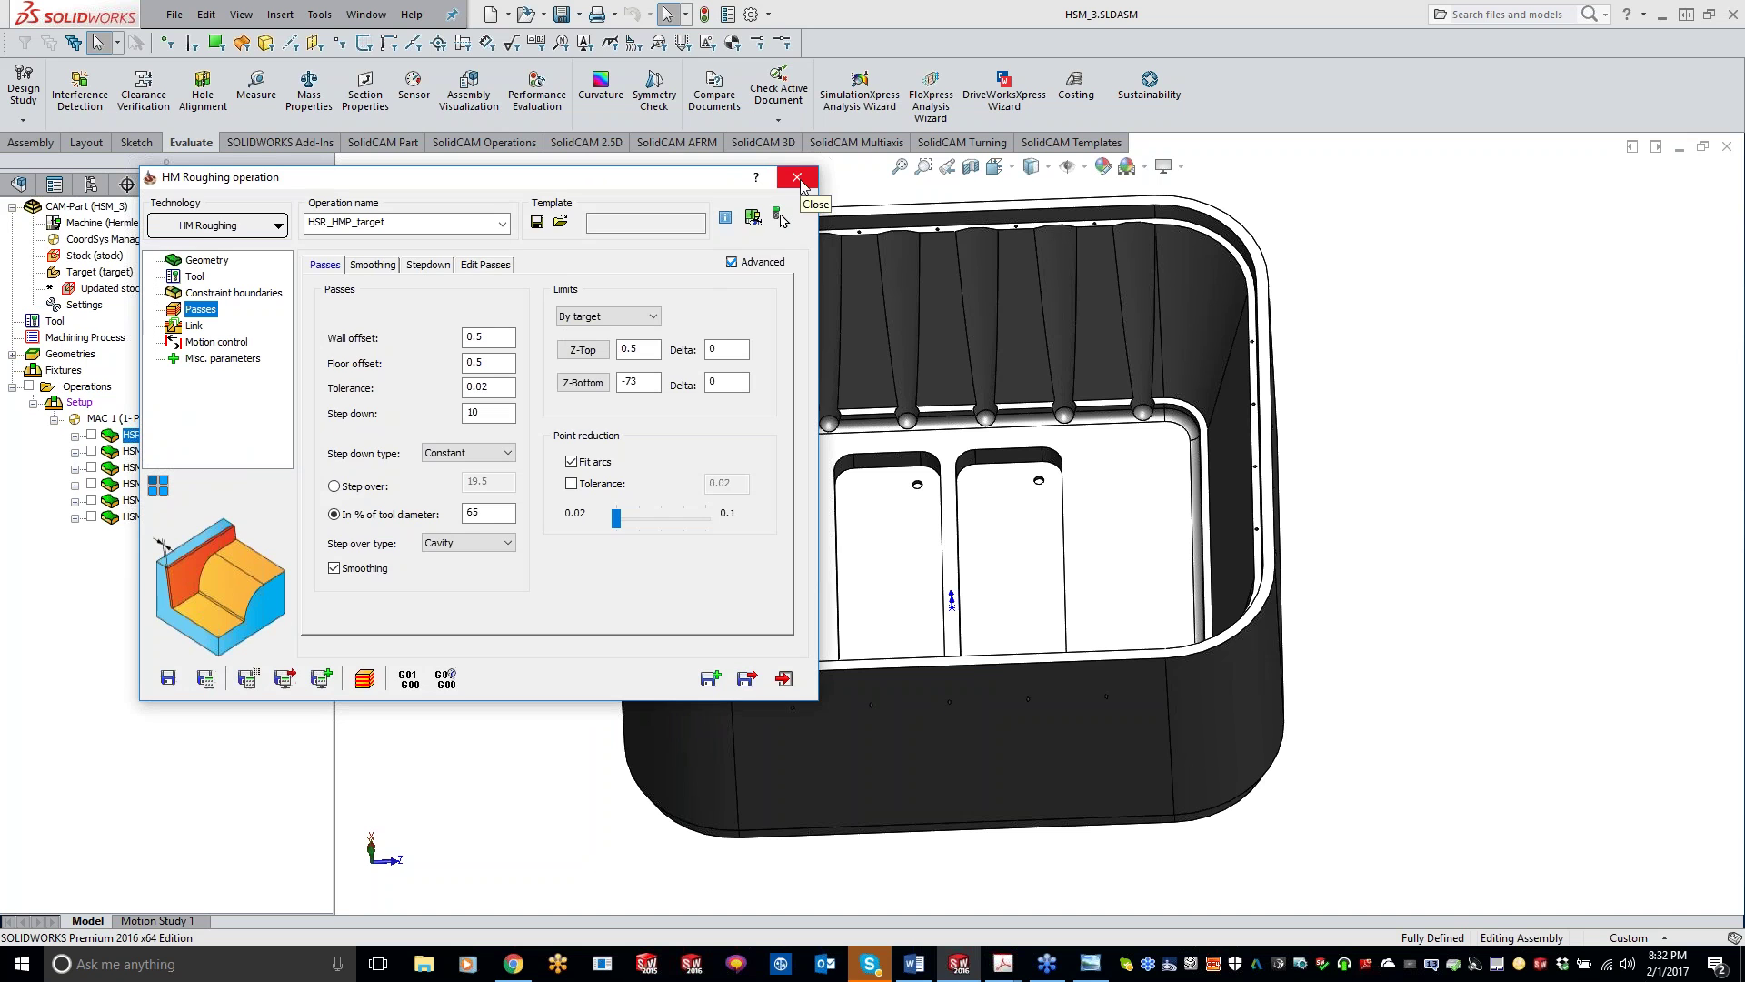
pyautogui.click(797, 178)
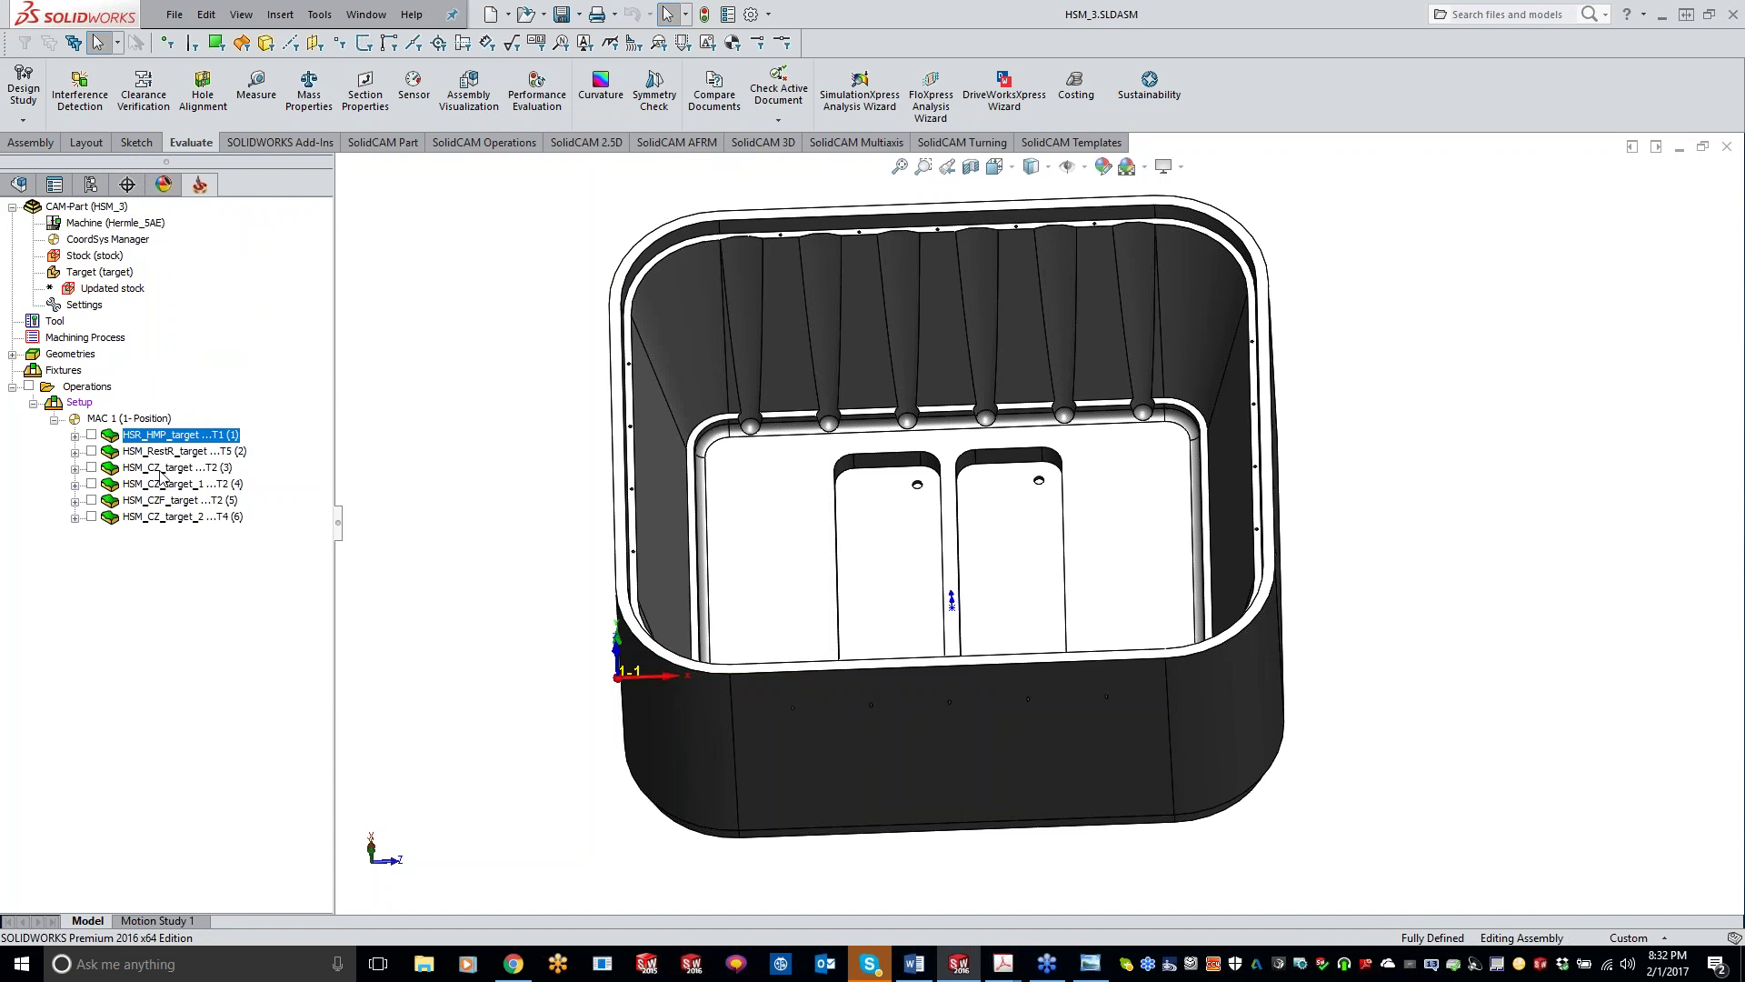
pyautogui.click(160, 469)
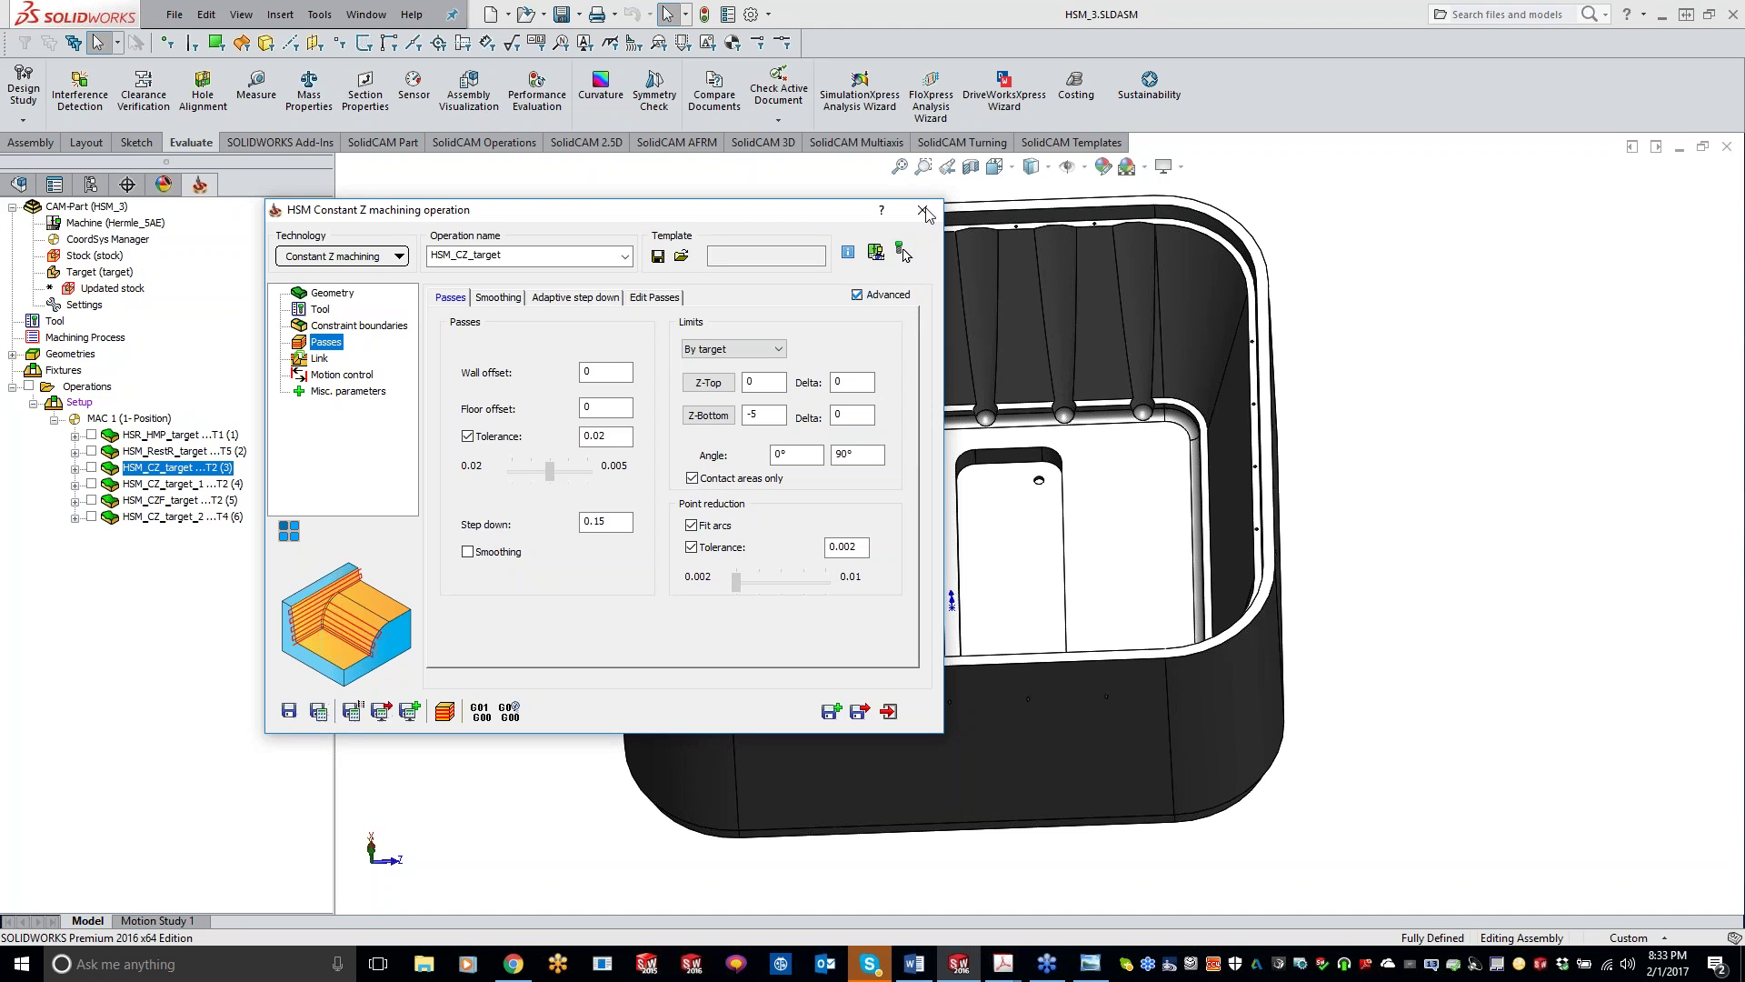
# - Reopen HSM_CZ_target and open its constraint boundary chain for editing
pyautogui.click(905, 244)
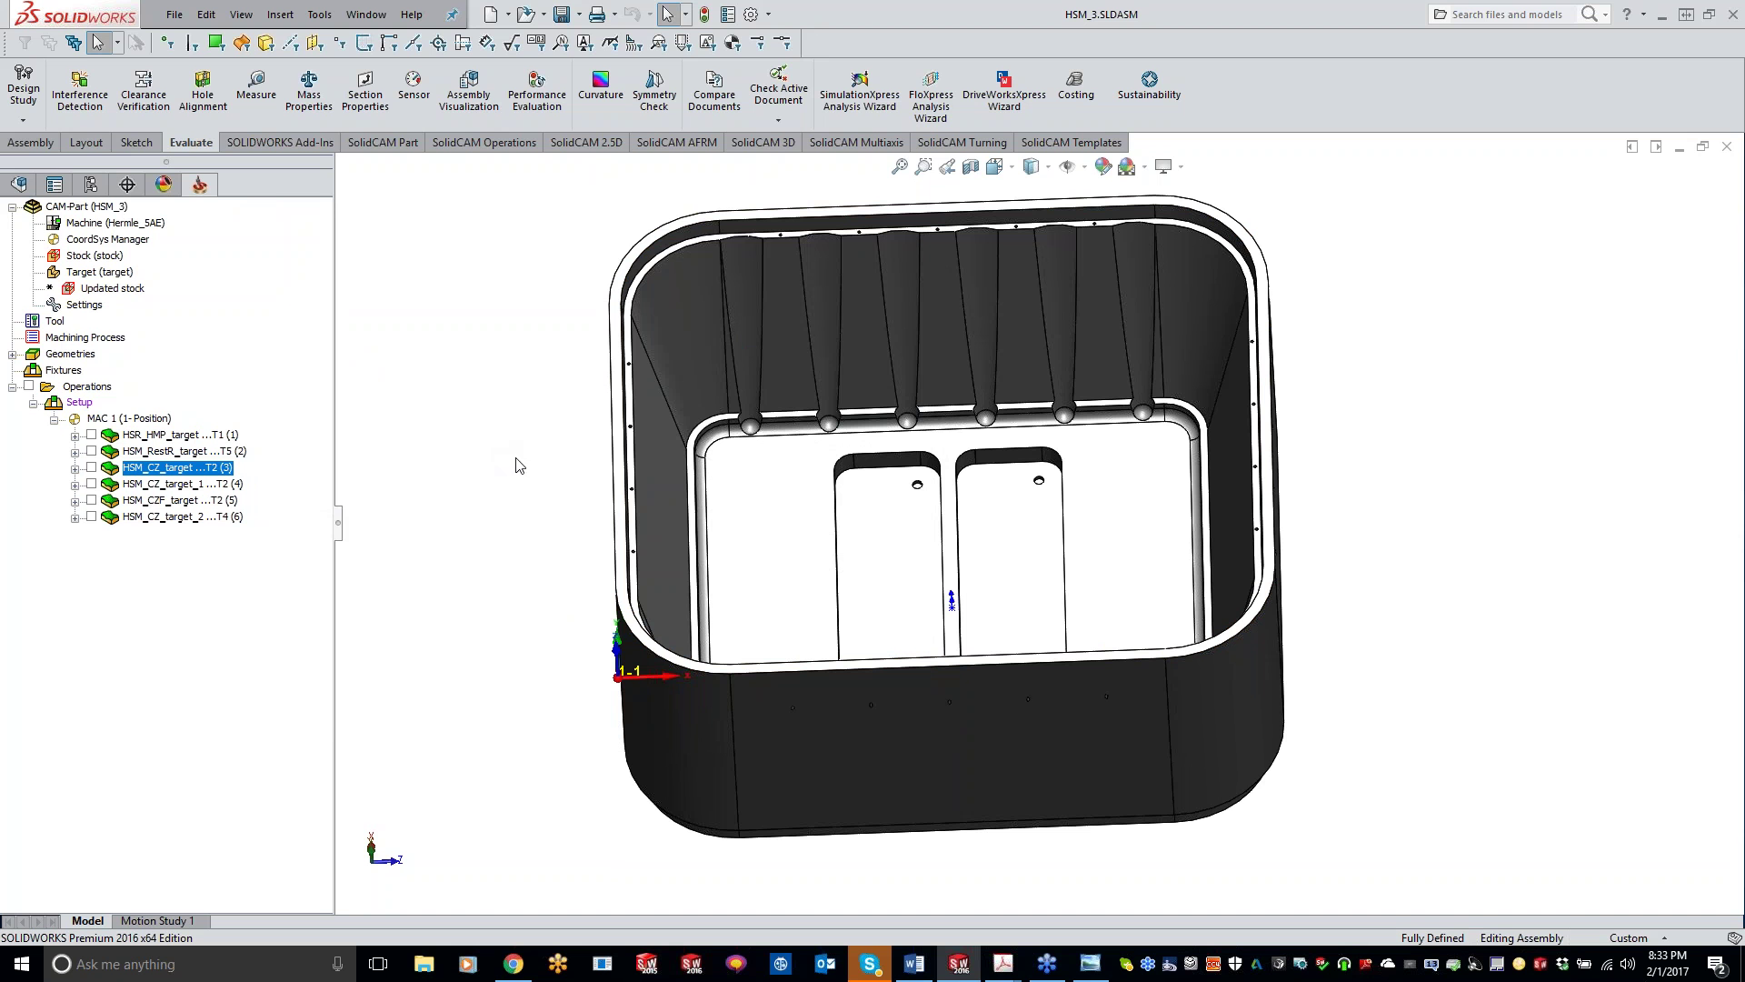
pyautogui.doubleClick(181, 472)
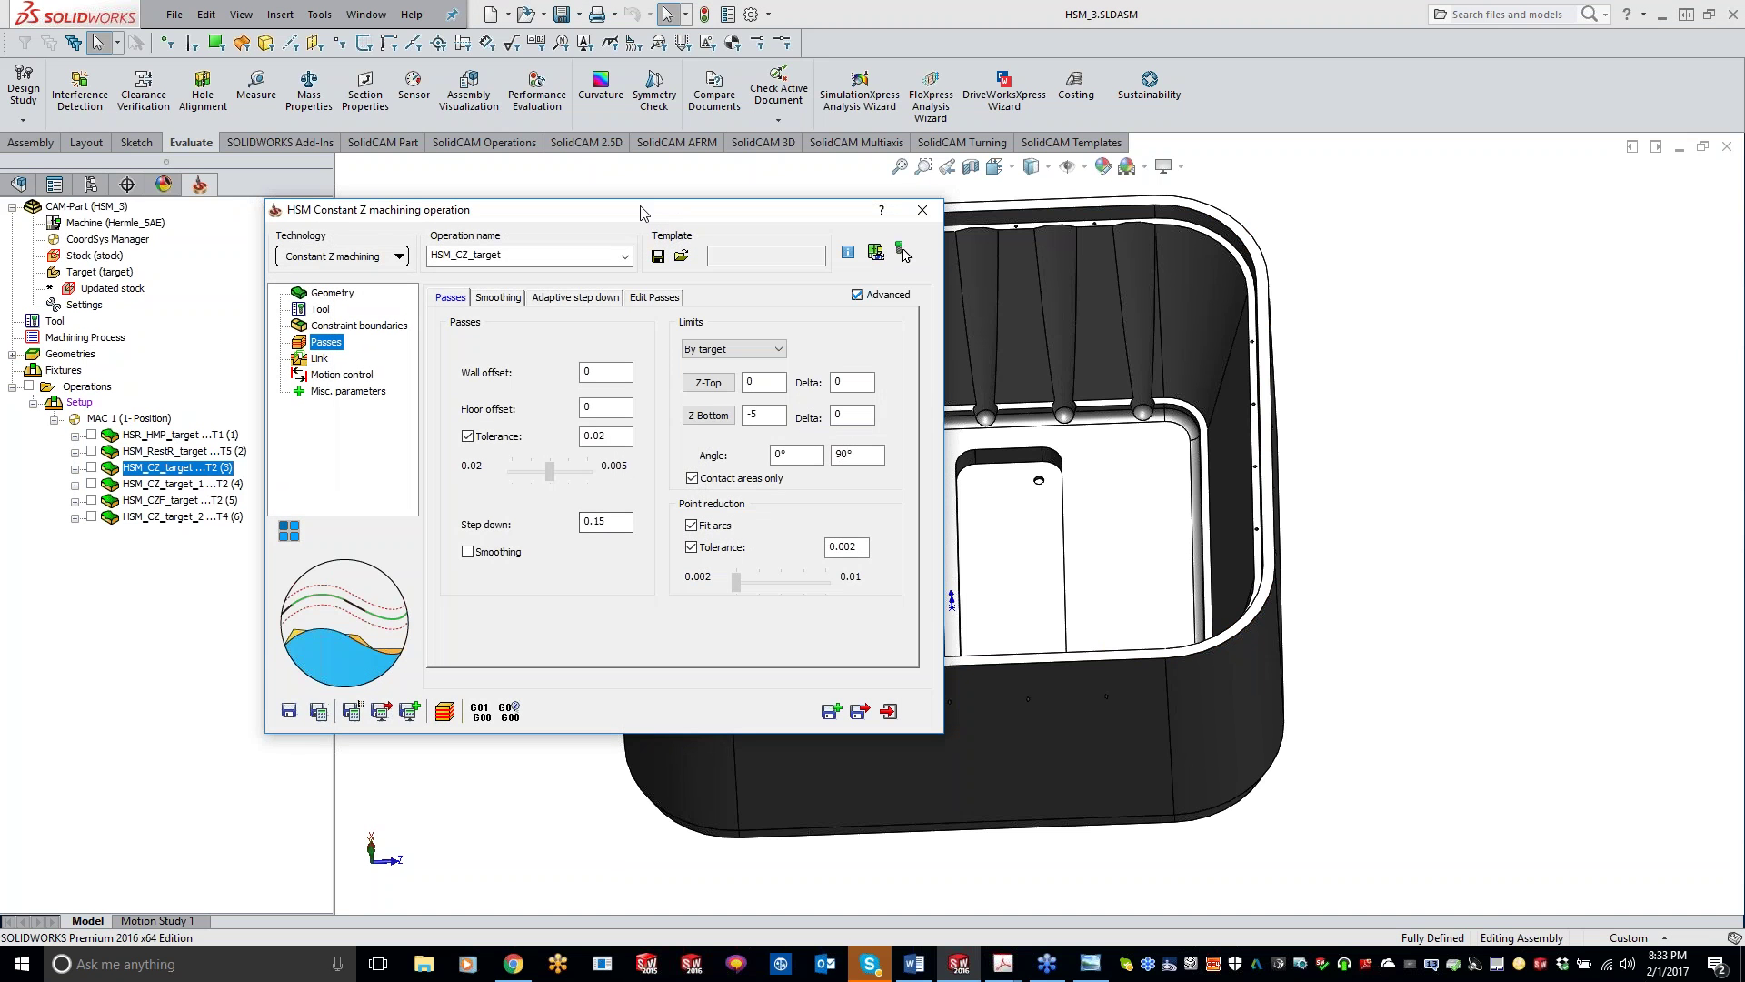
pyautogui.click(357, 326)
pyautogui.click(609, 461)
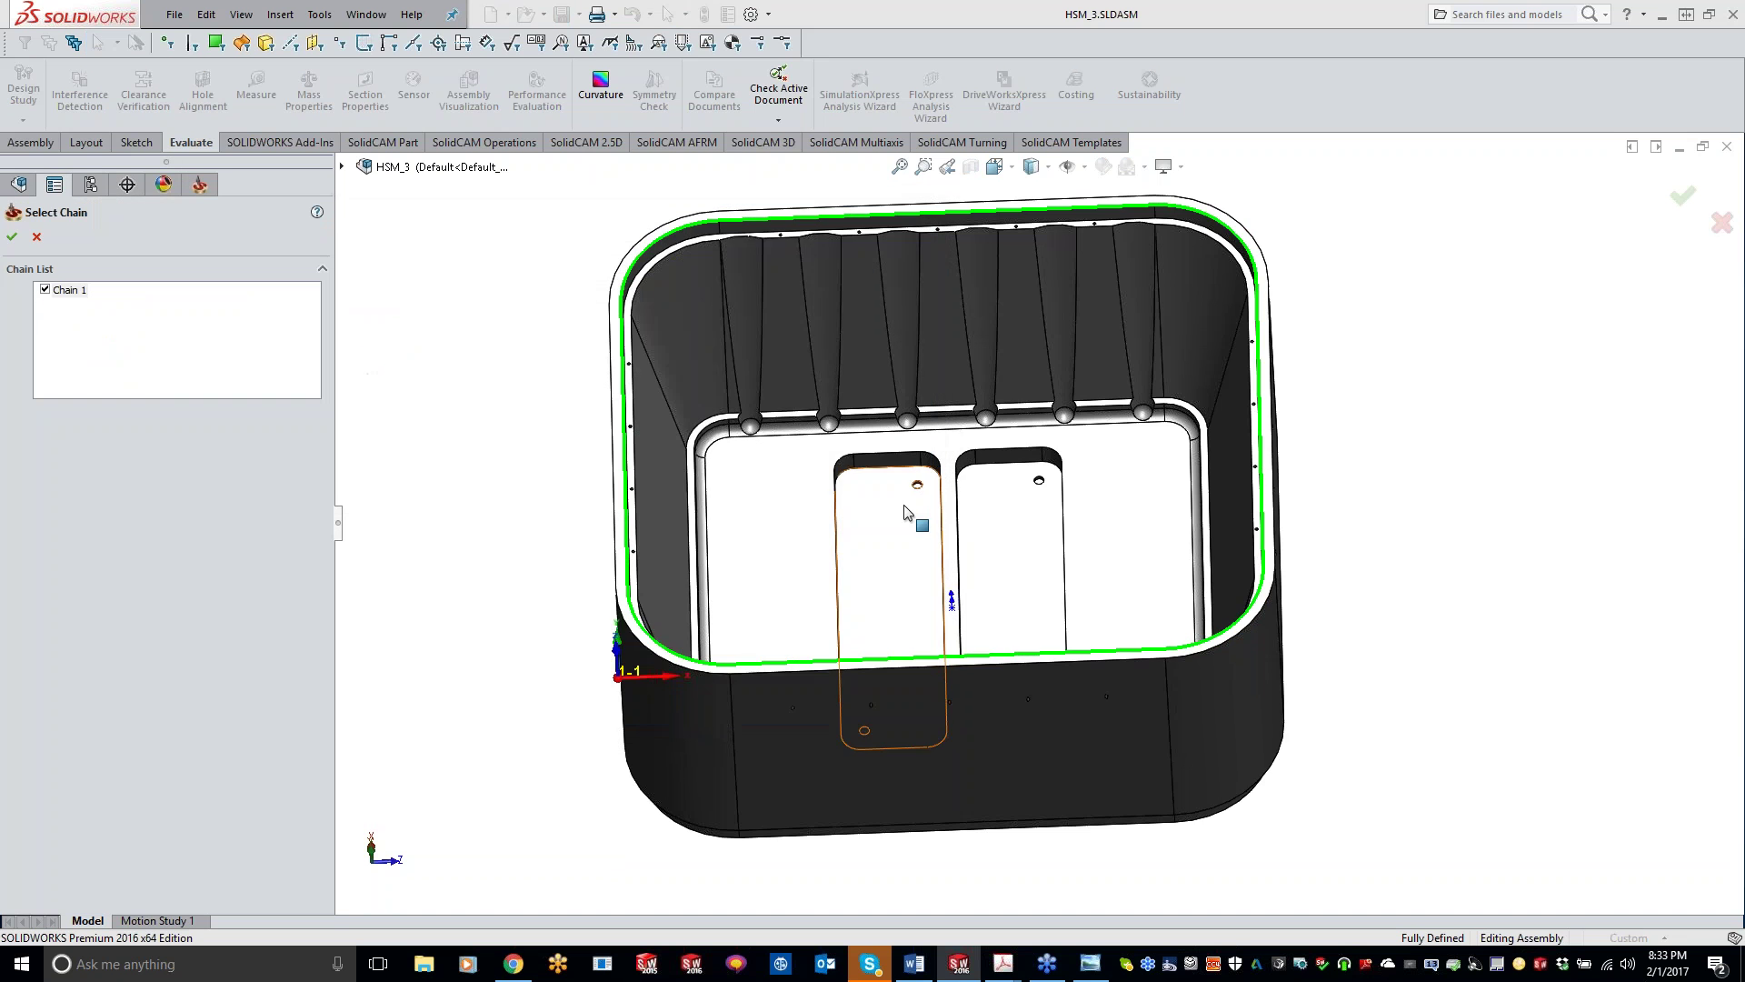
# - Pick the inner left pocket wall as the boundary chain and launch the SolidVerify simulation
pyautogui.moveTo(871, 577); pyautogui.dragTo(752, 440, button='middle')
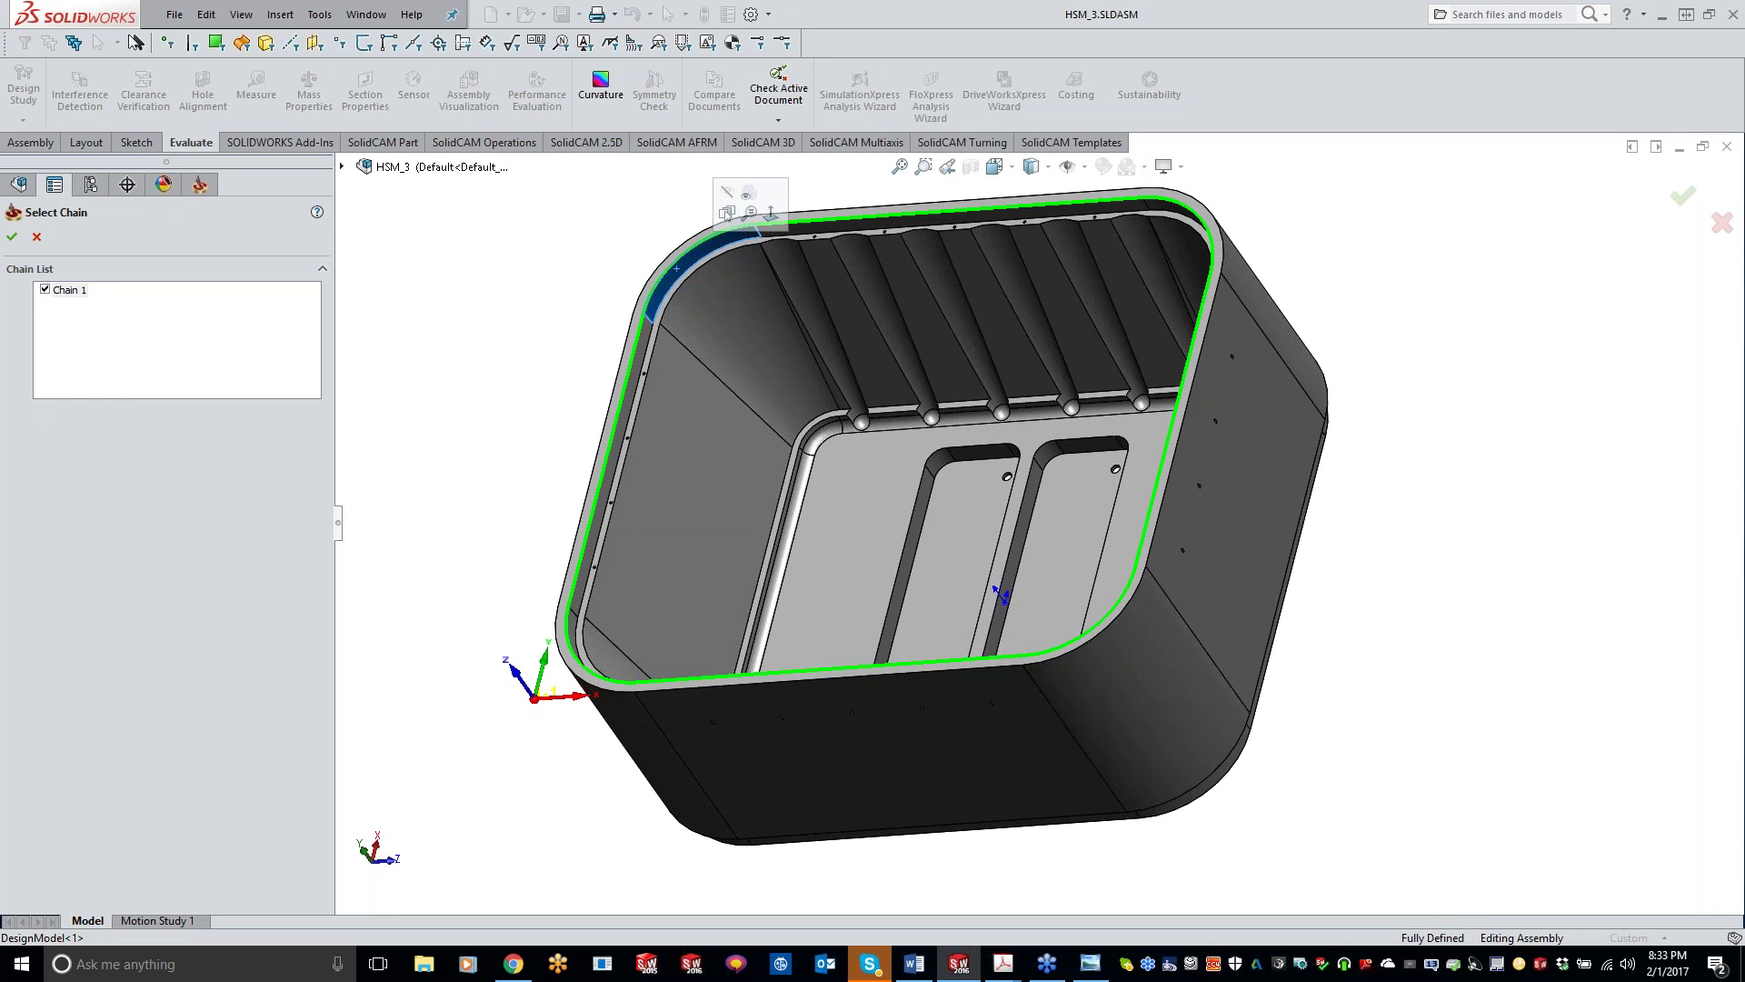
pyautogui.click(641, 345)
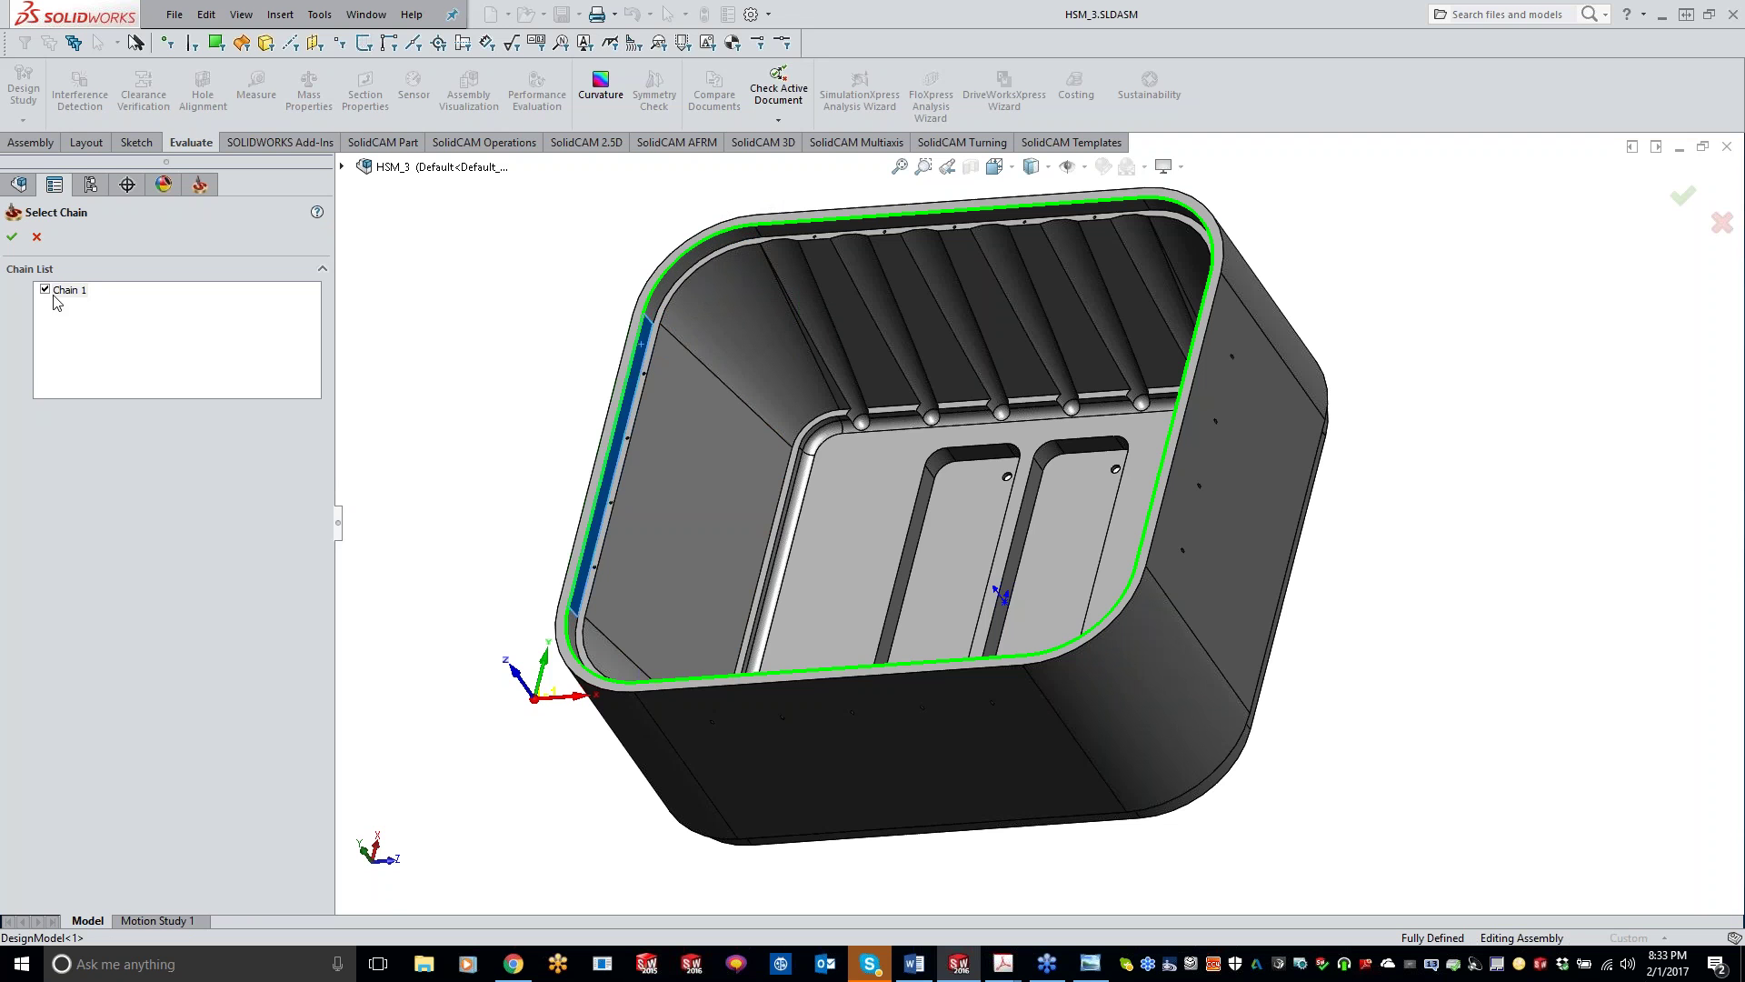
pyautogui.press('Return')
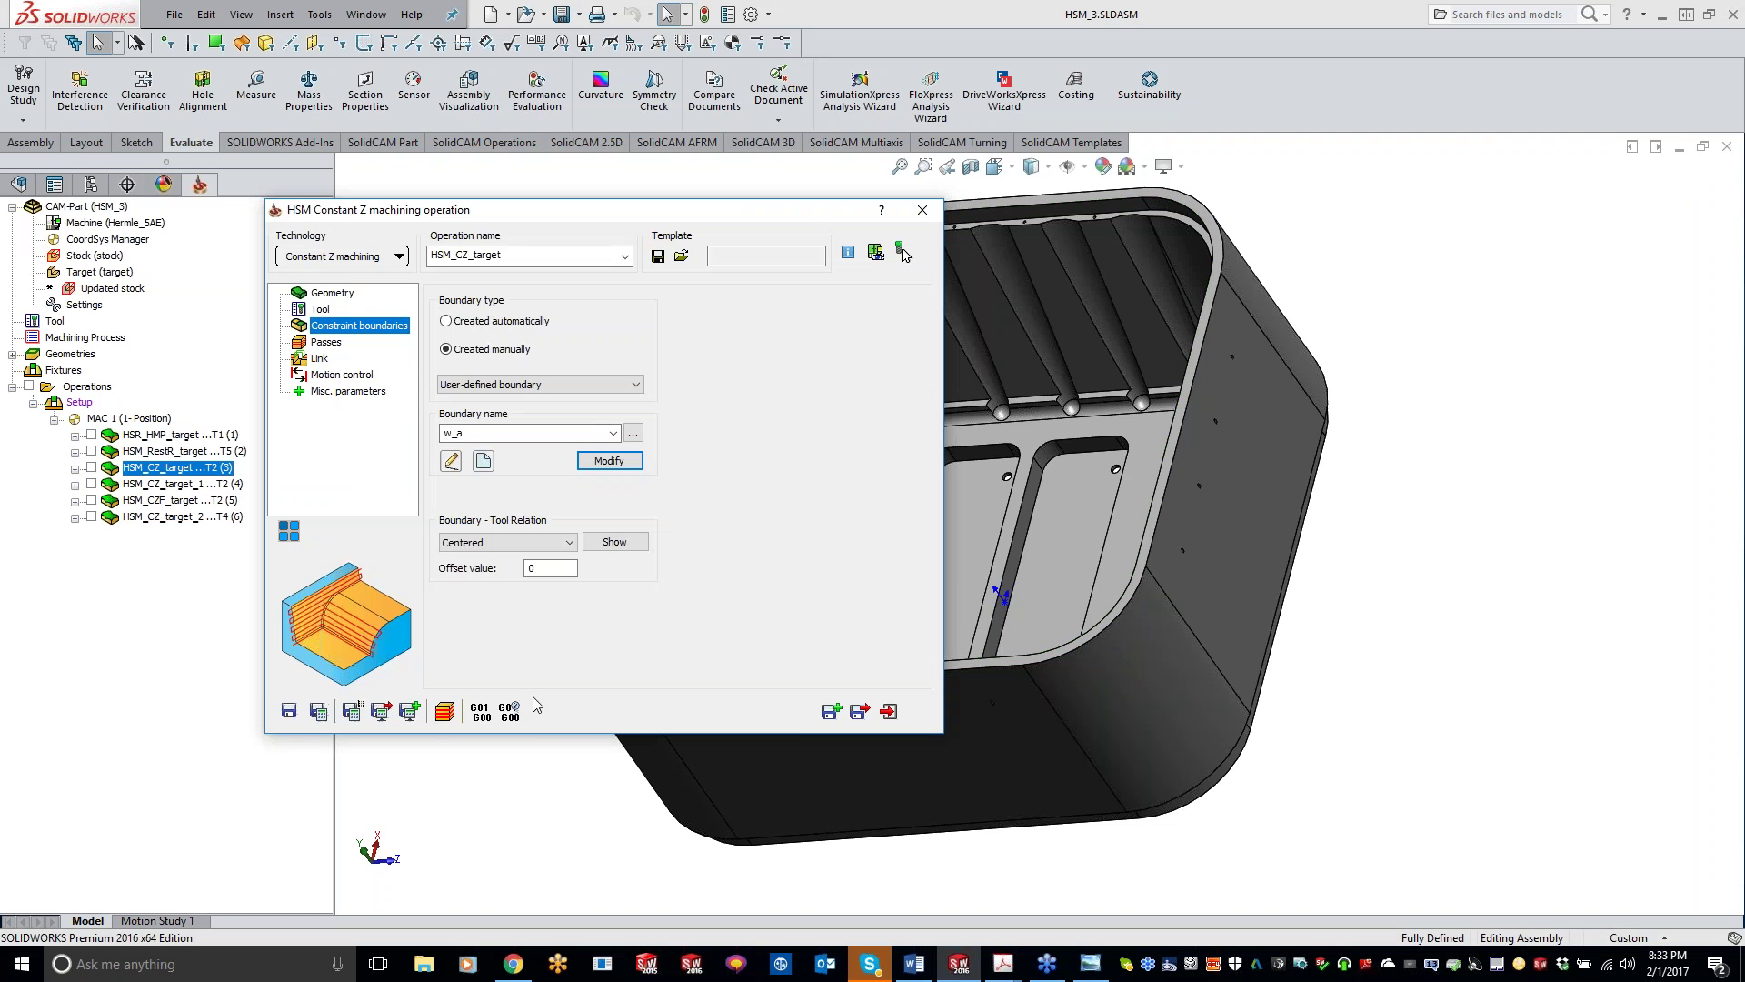
pyautogui.click(444, 710)
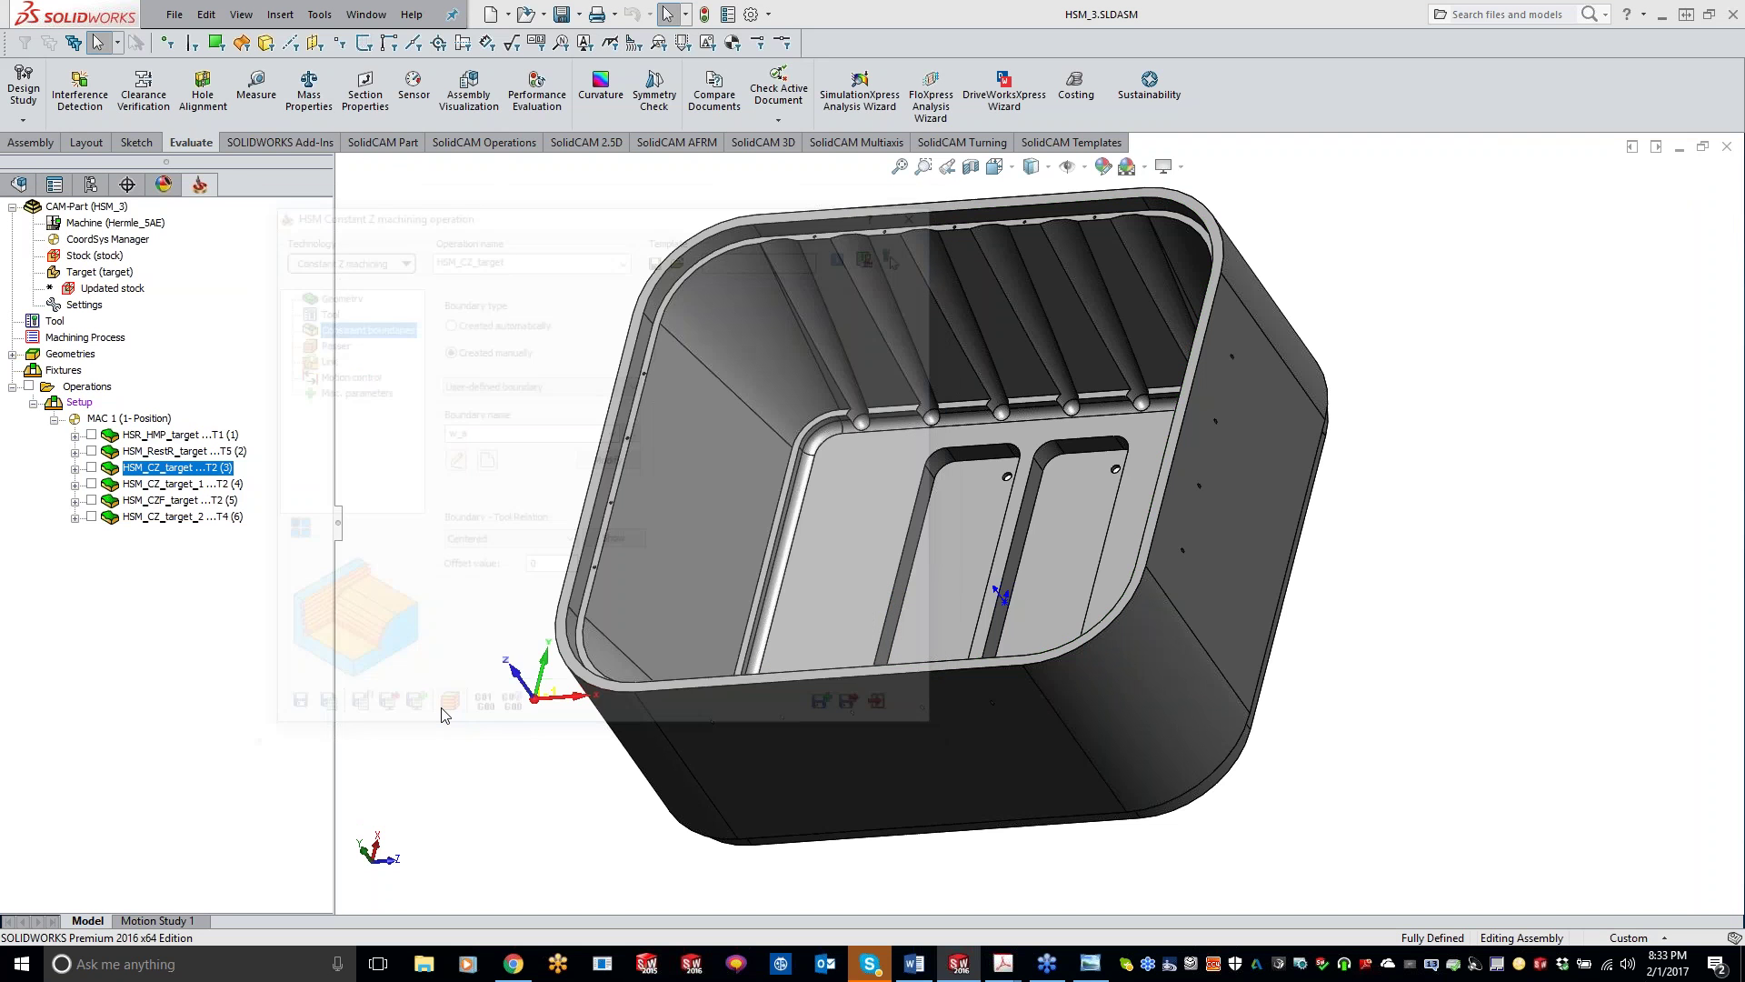
pyautogui.click(485, 583)
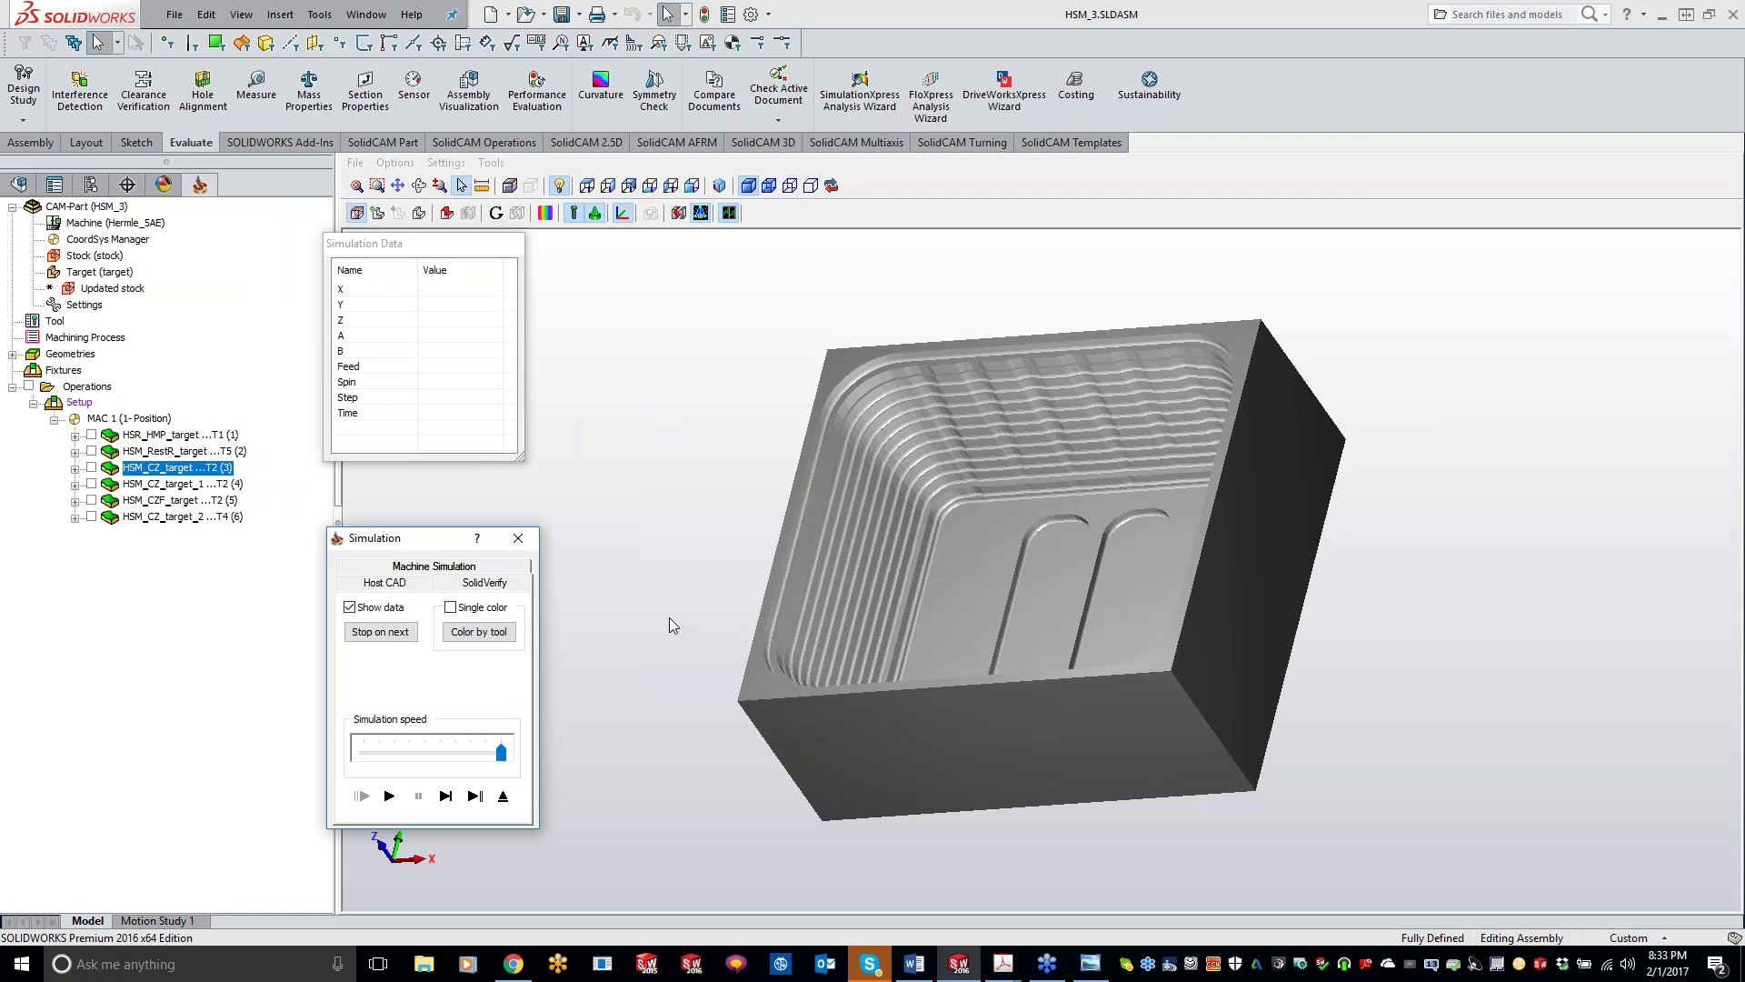
# - Play the HSM_CZ_target SolidVerify simulation, then close it to return to the Passes page
pyautogui.moveTo(925, 558)
pyautogui.mouseDown(button='middle')
pyautogui.moveTo(1013, 576)
pyautogui.moveTo(966, 530)
pyautogui.moveTo(915, 575)
pyautogui.mouseUp(button='middle')
pyautogui.click(389, 795)
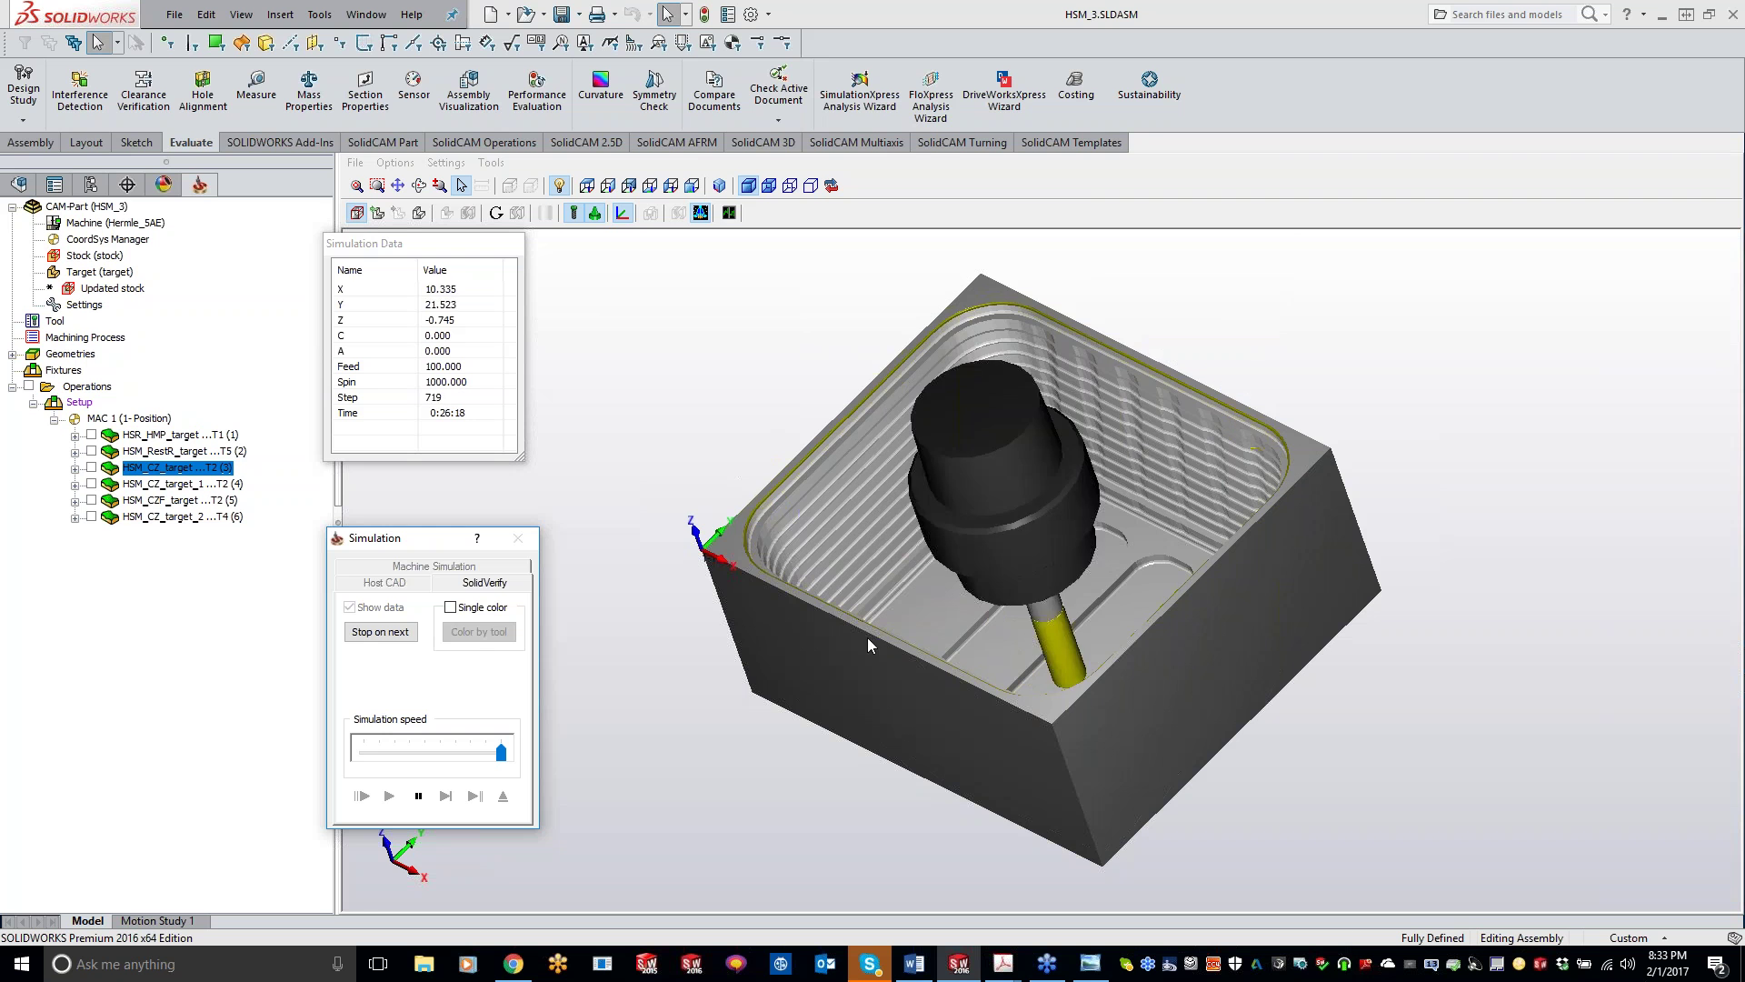
pyautogui.moveTo(963, 520); pyautogui.dragTo(968, 491, button='middle')
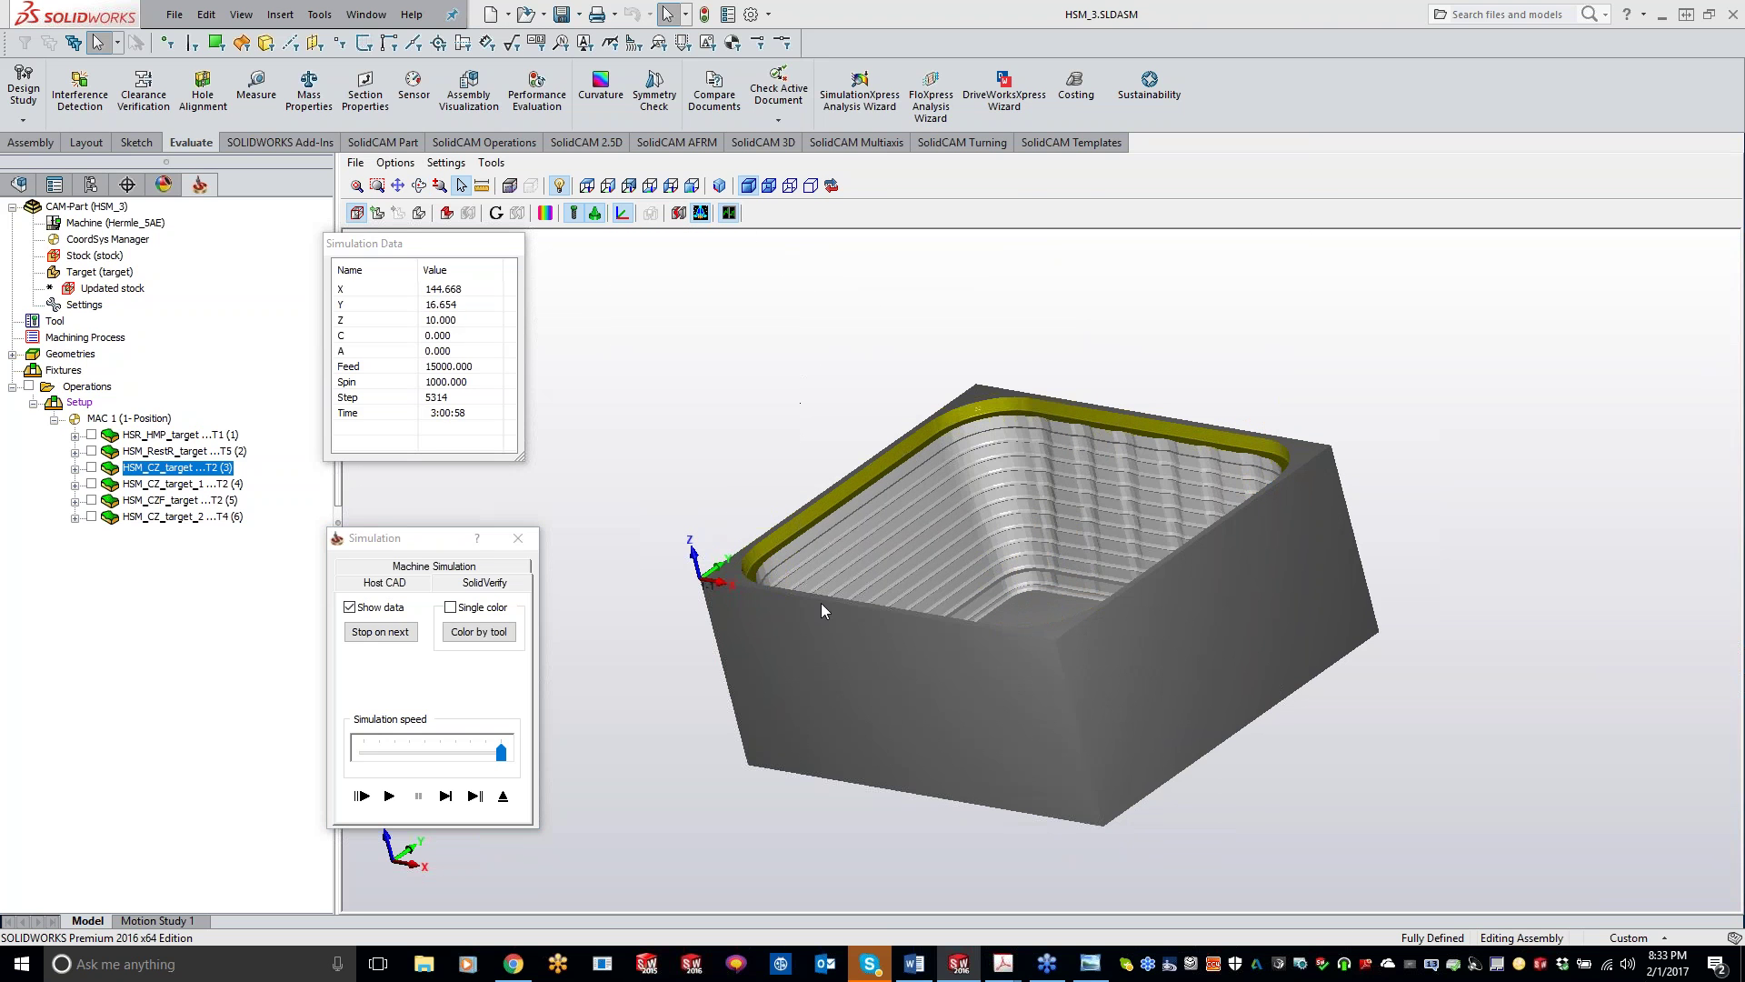
pyautogui.click(518, 537)
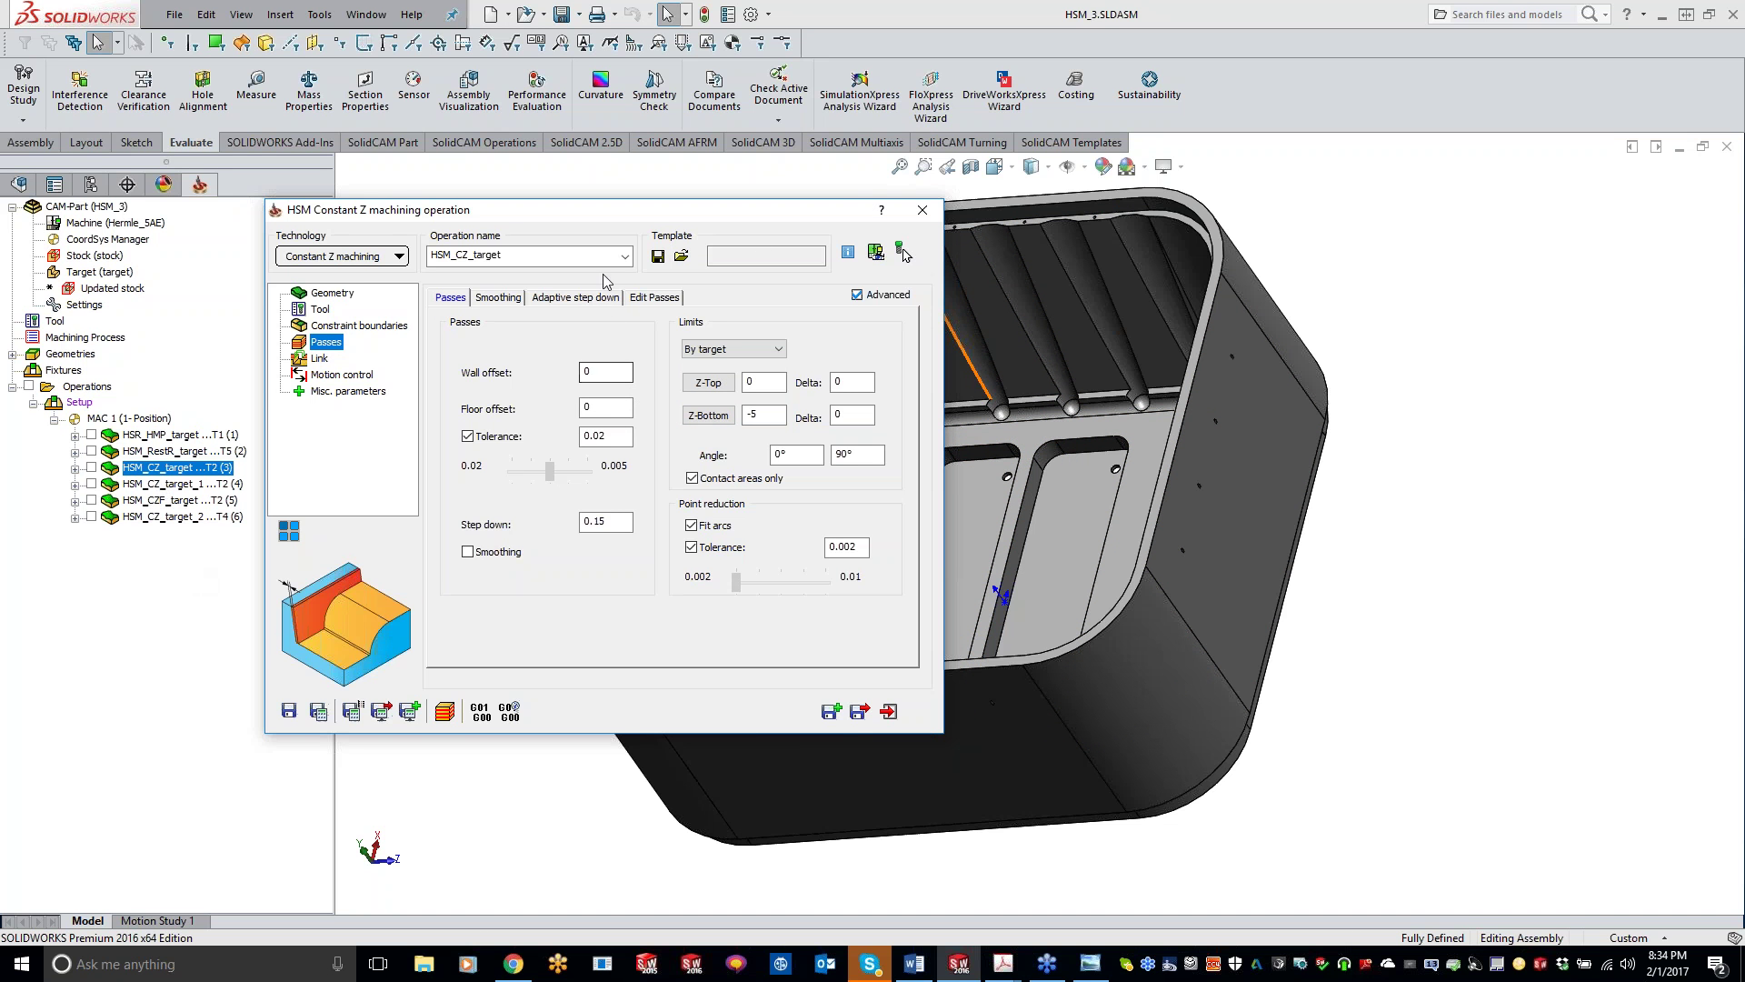
# - Open HSM_CZ_target_1's settings (Z-Top -62 to Z-Bottom -72) from the CAM tree
pyautogui.moveTo(567, 219); pyautogui.dragTo(611, 216)
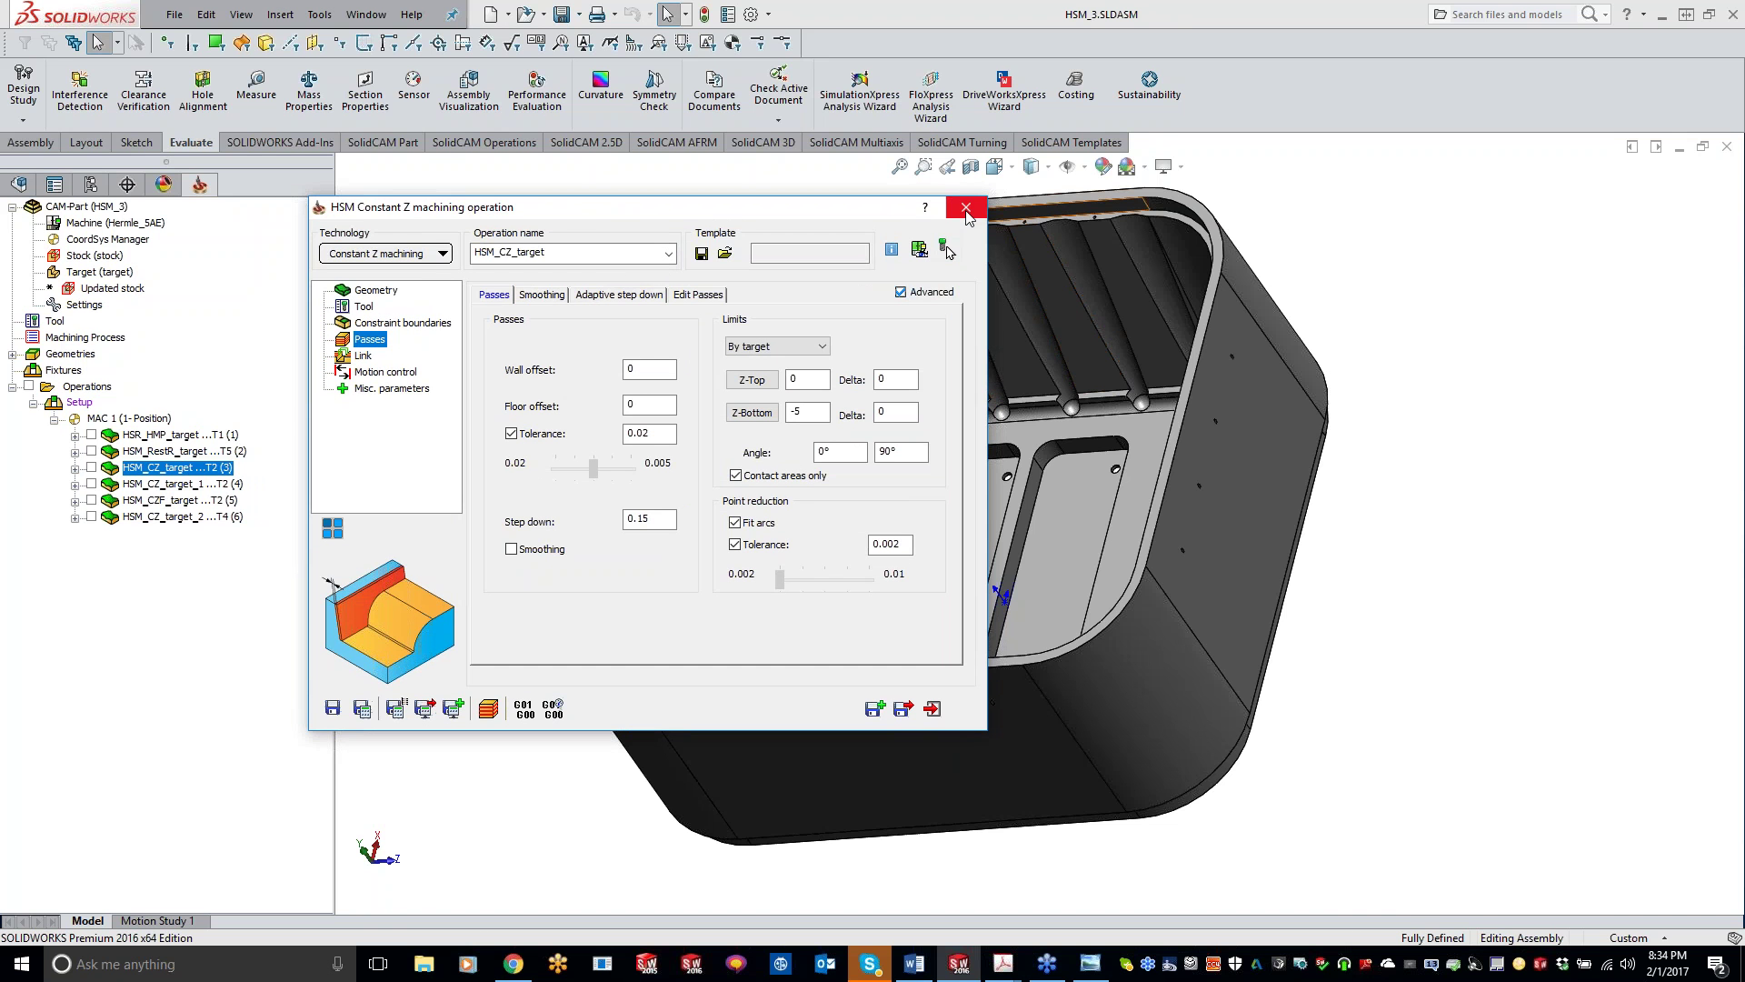
pyautogui.doubleClick(173, 484)
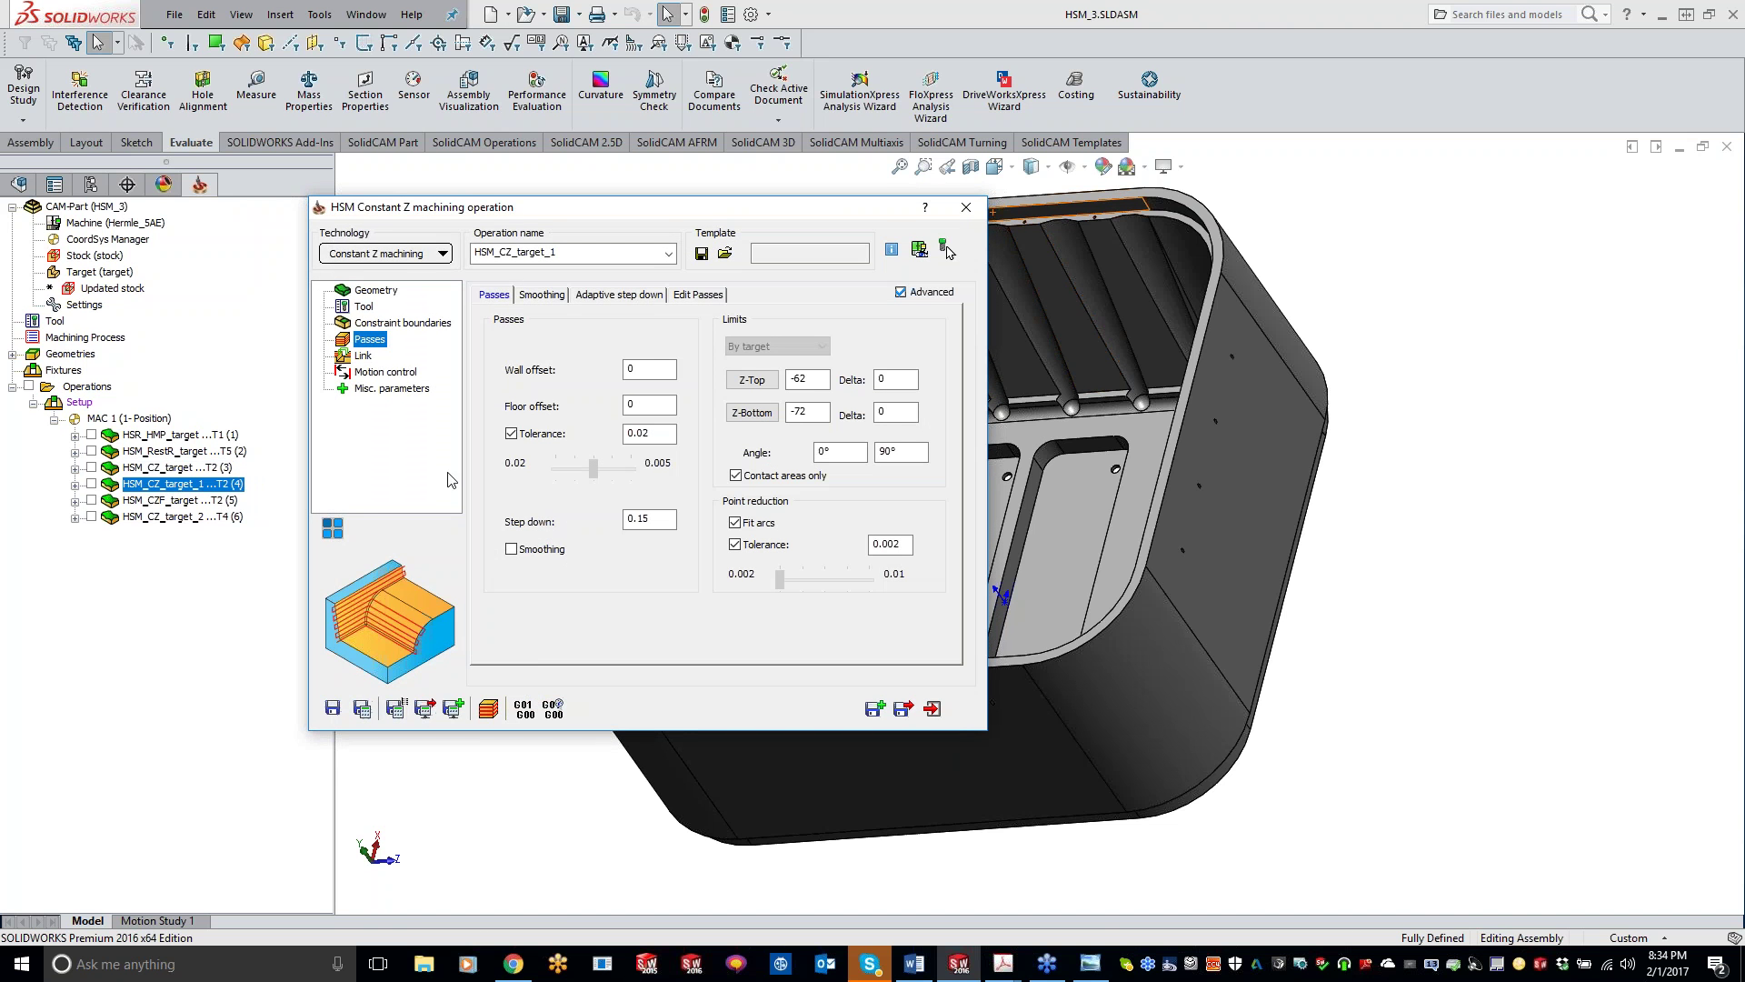
# - Review HSM_CZ_target_1's boundary chain and passes, then run its SolidVerify simulation
pyautogui.moveTo(511, 208); pyautogui.dragTo(424, 182)
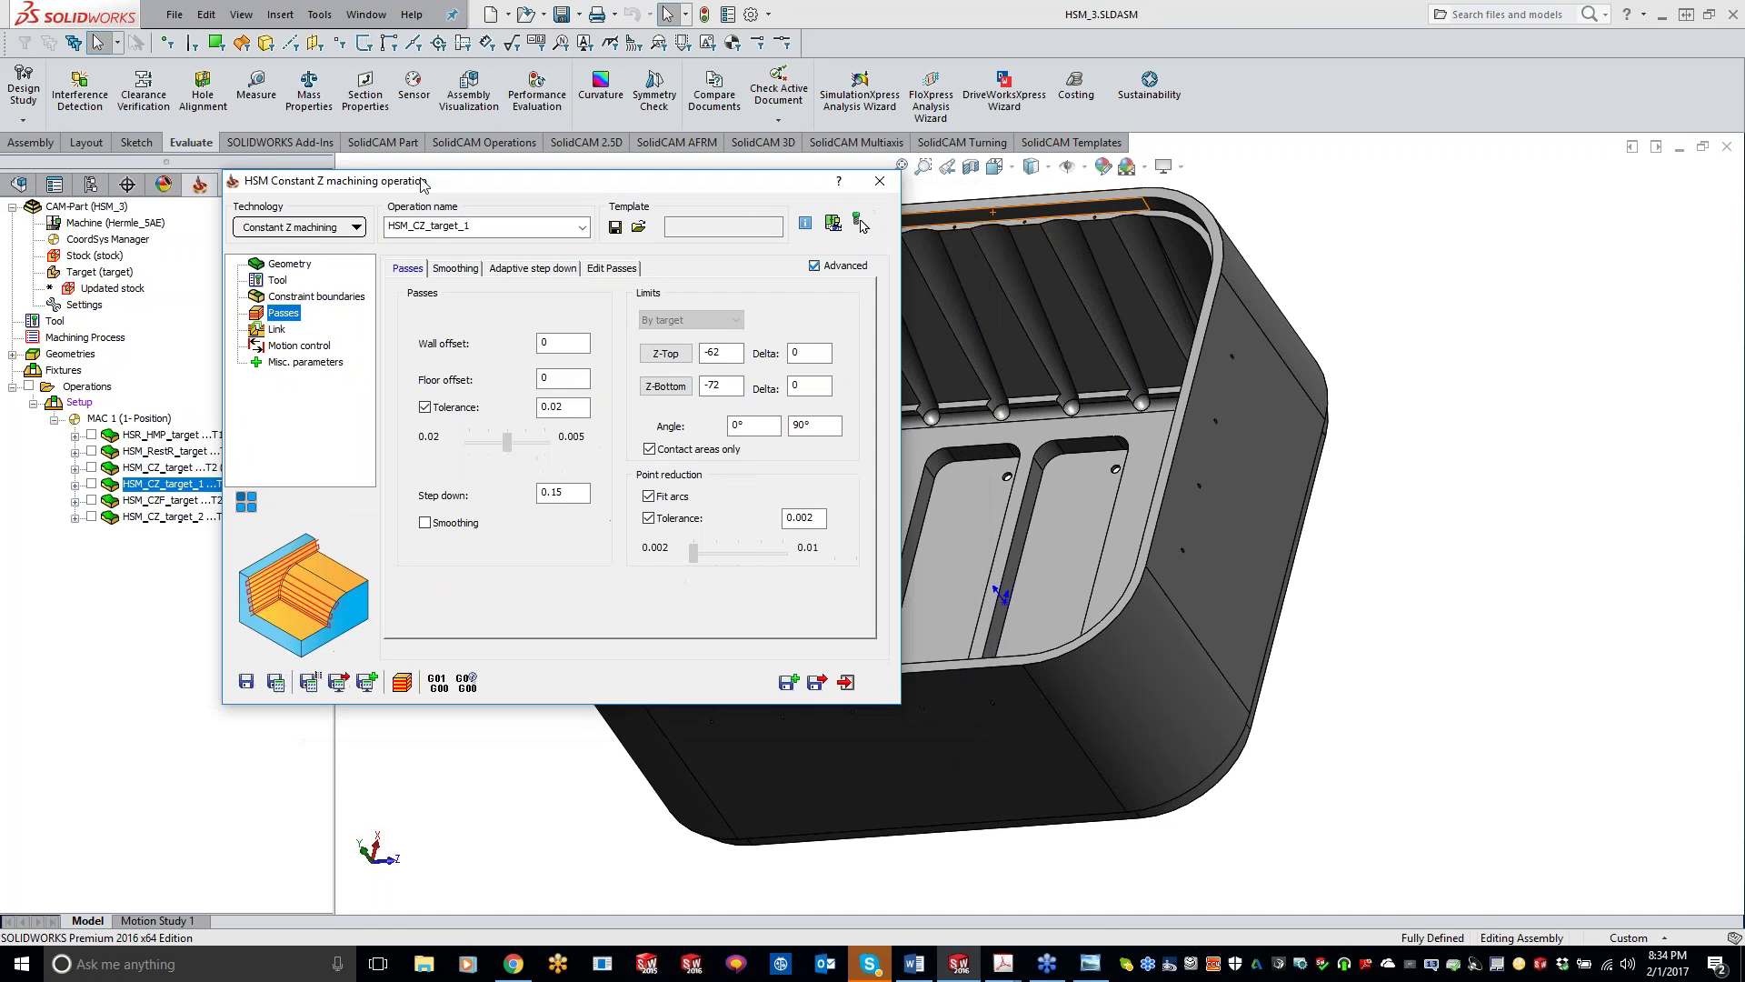
pyautogui.click(299, 297)
pyautogui.click(565, 432)
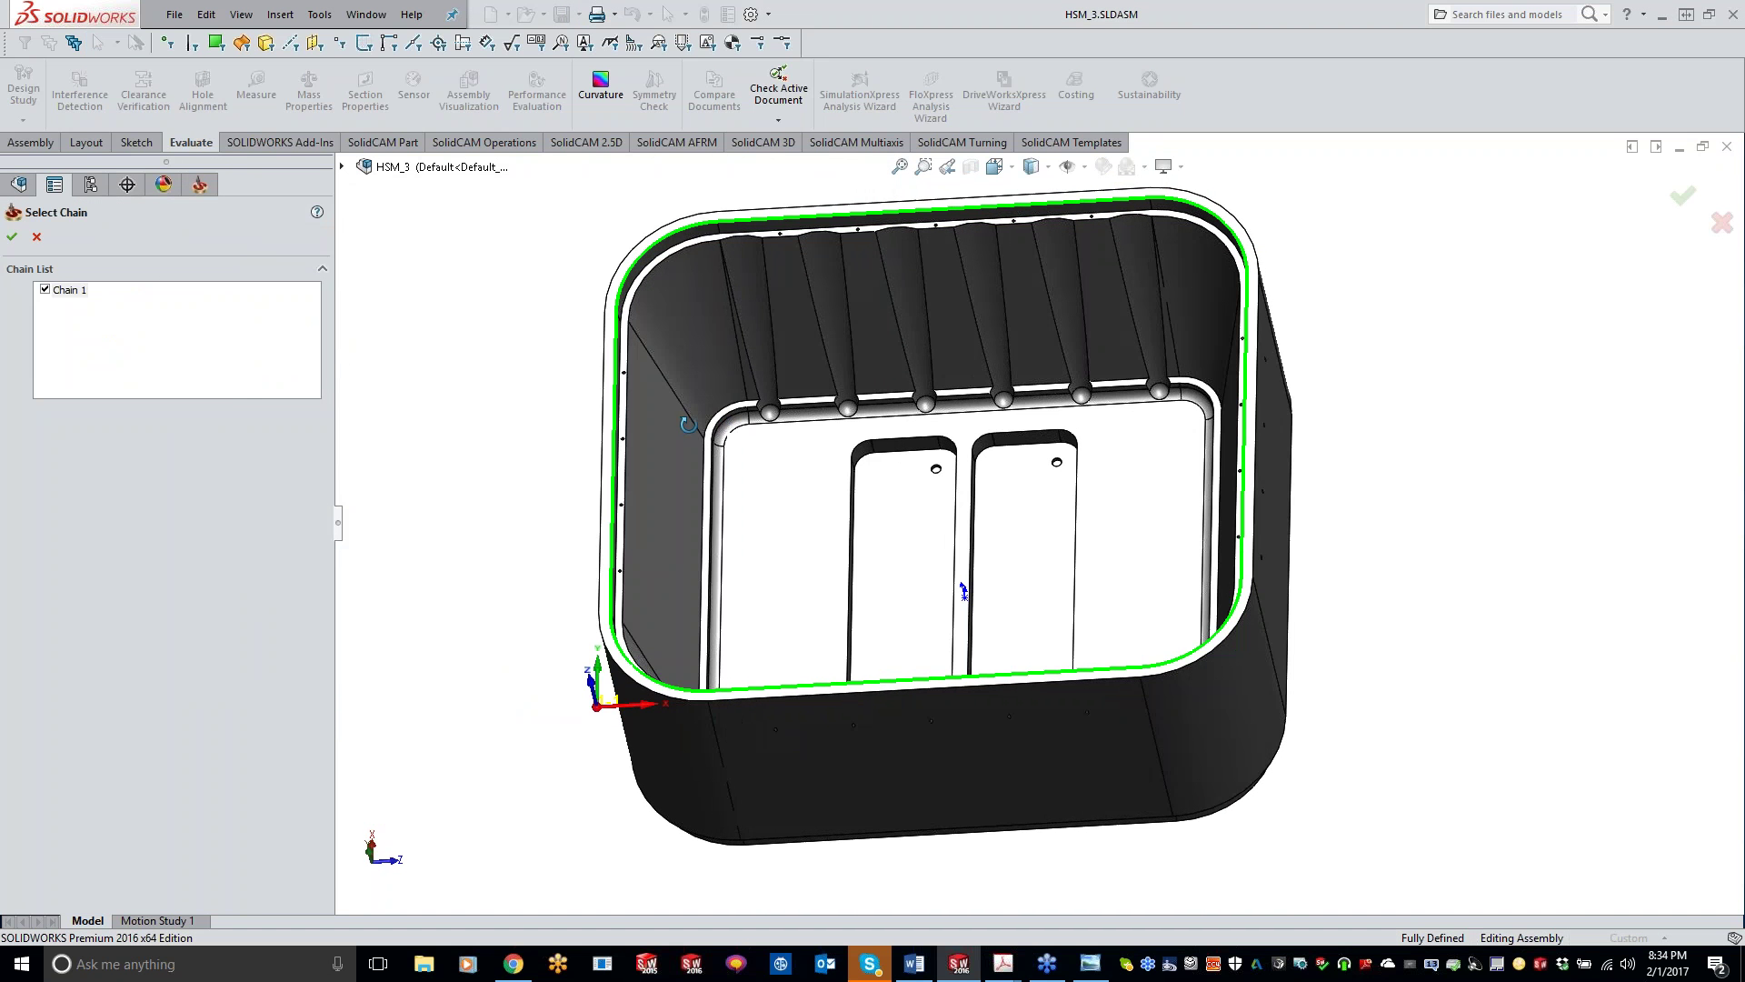
pyautogui.click(13, 236)
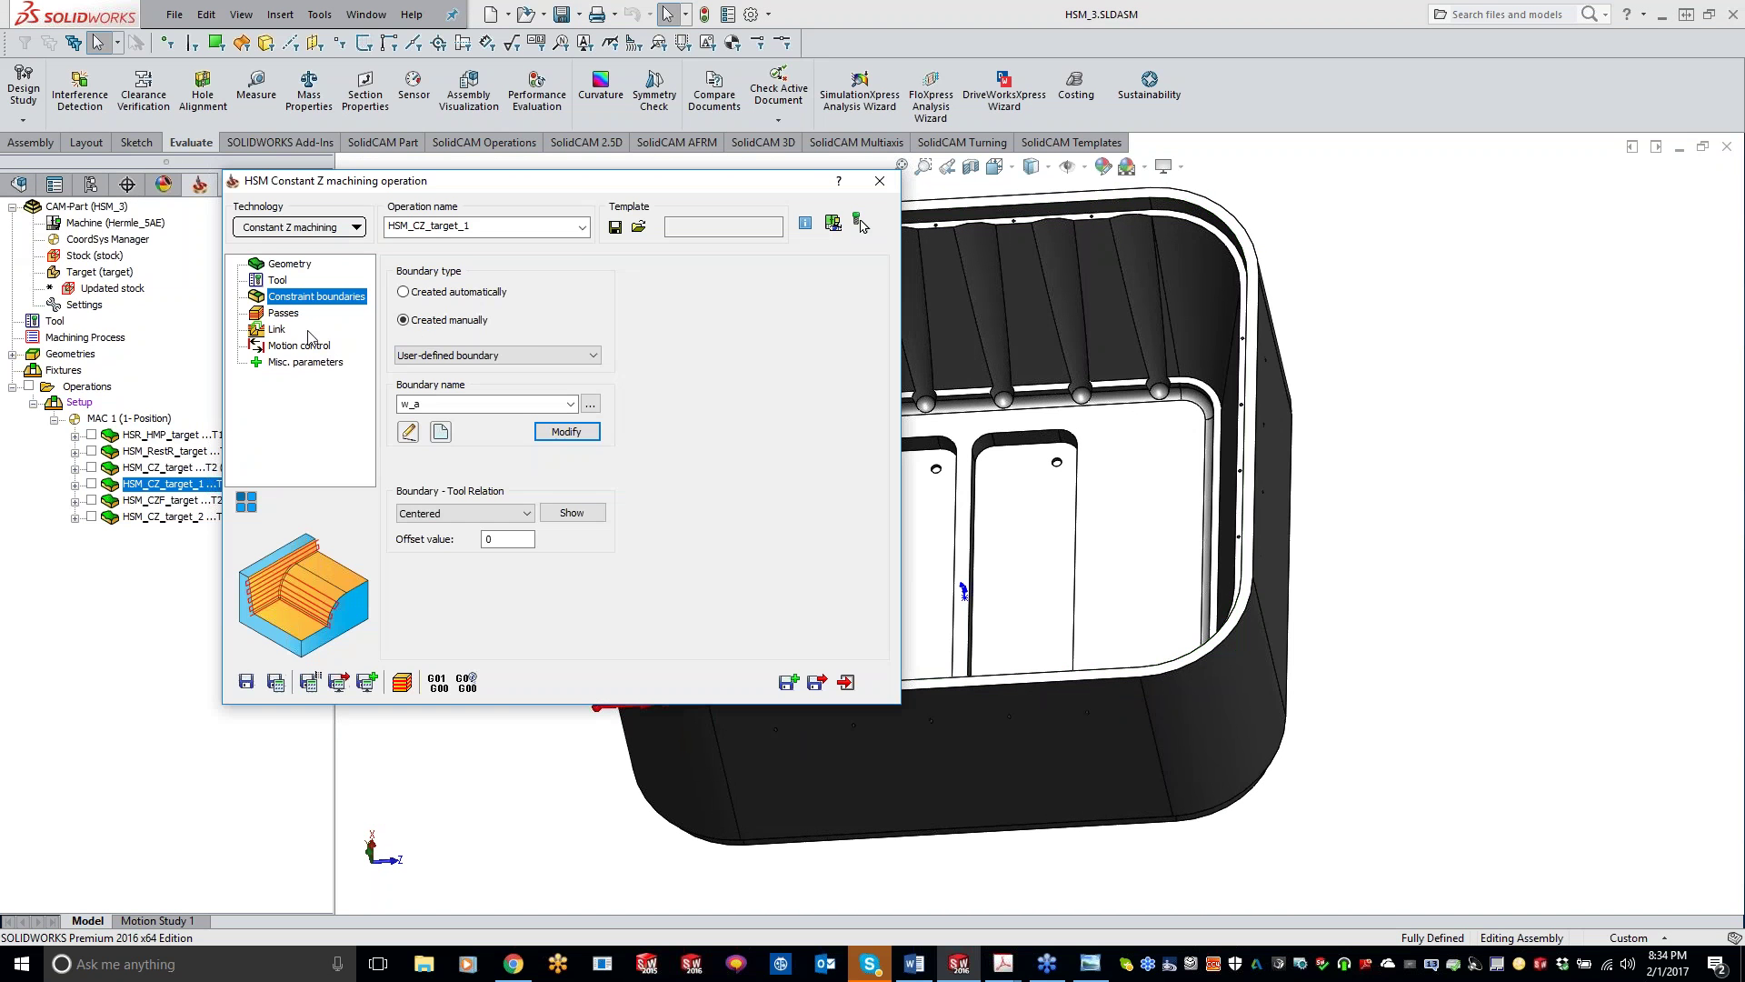
pyautogui.click(283, 313)
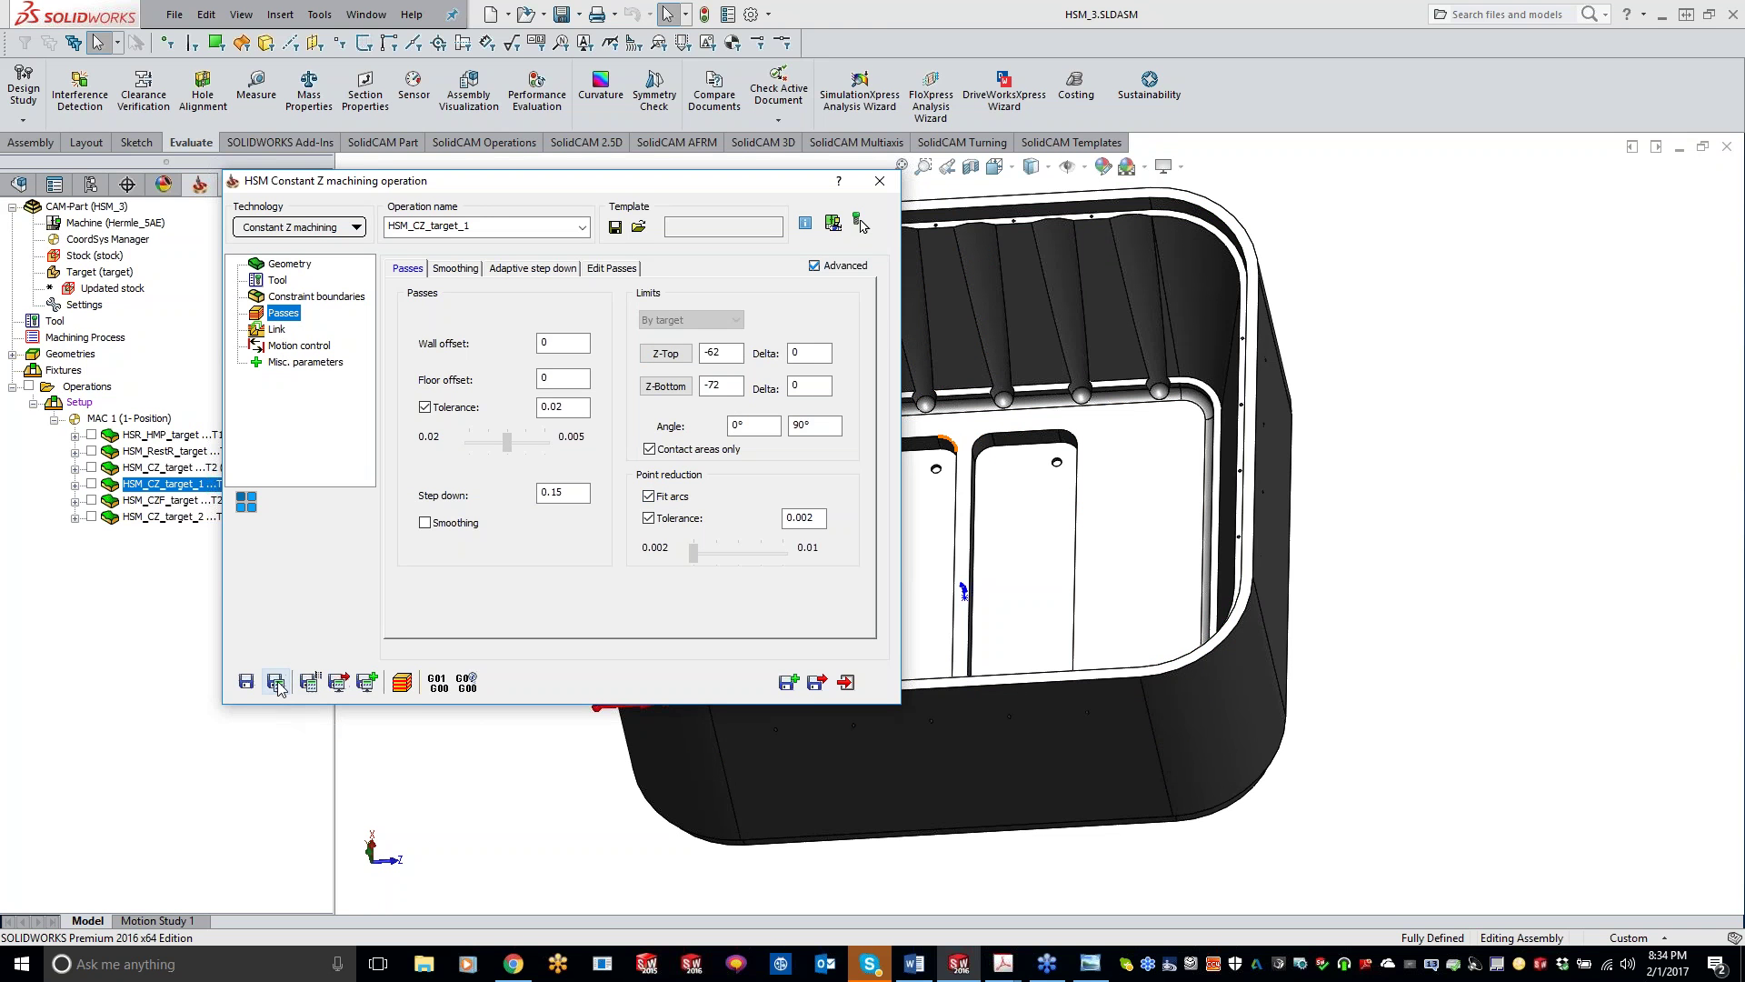
pyautogui.click(406, 686)
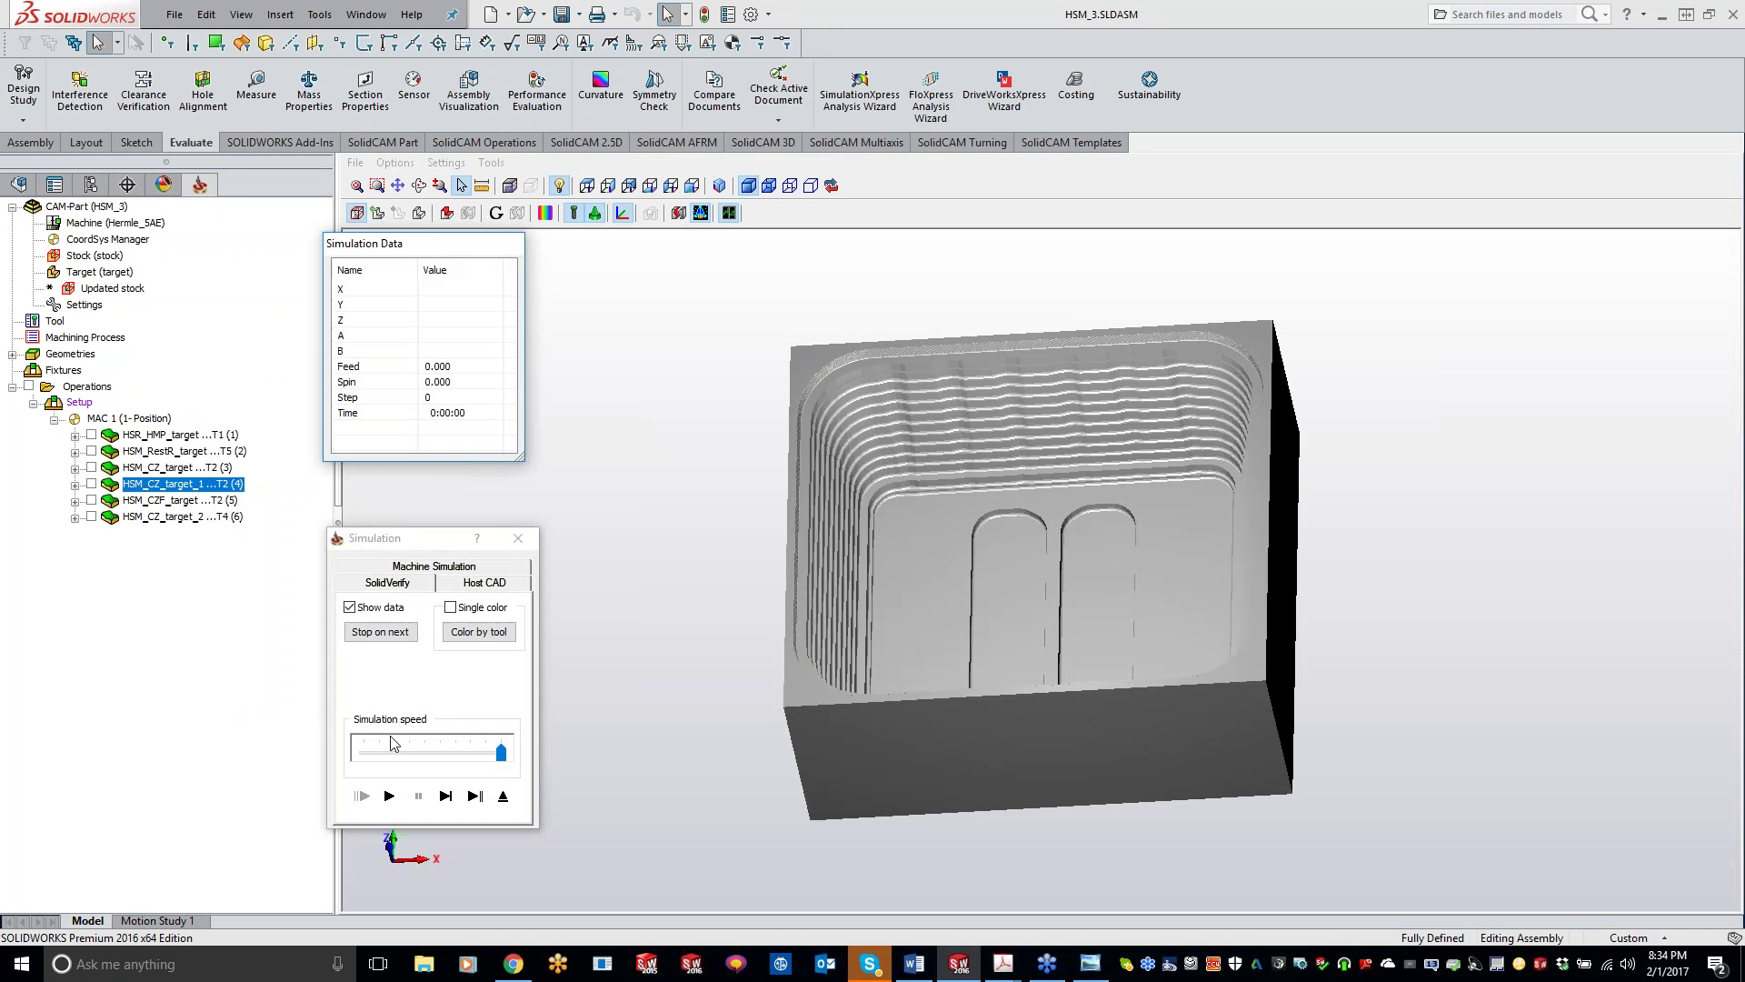
pyautogui.click(392, 797)
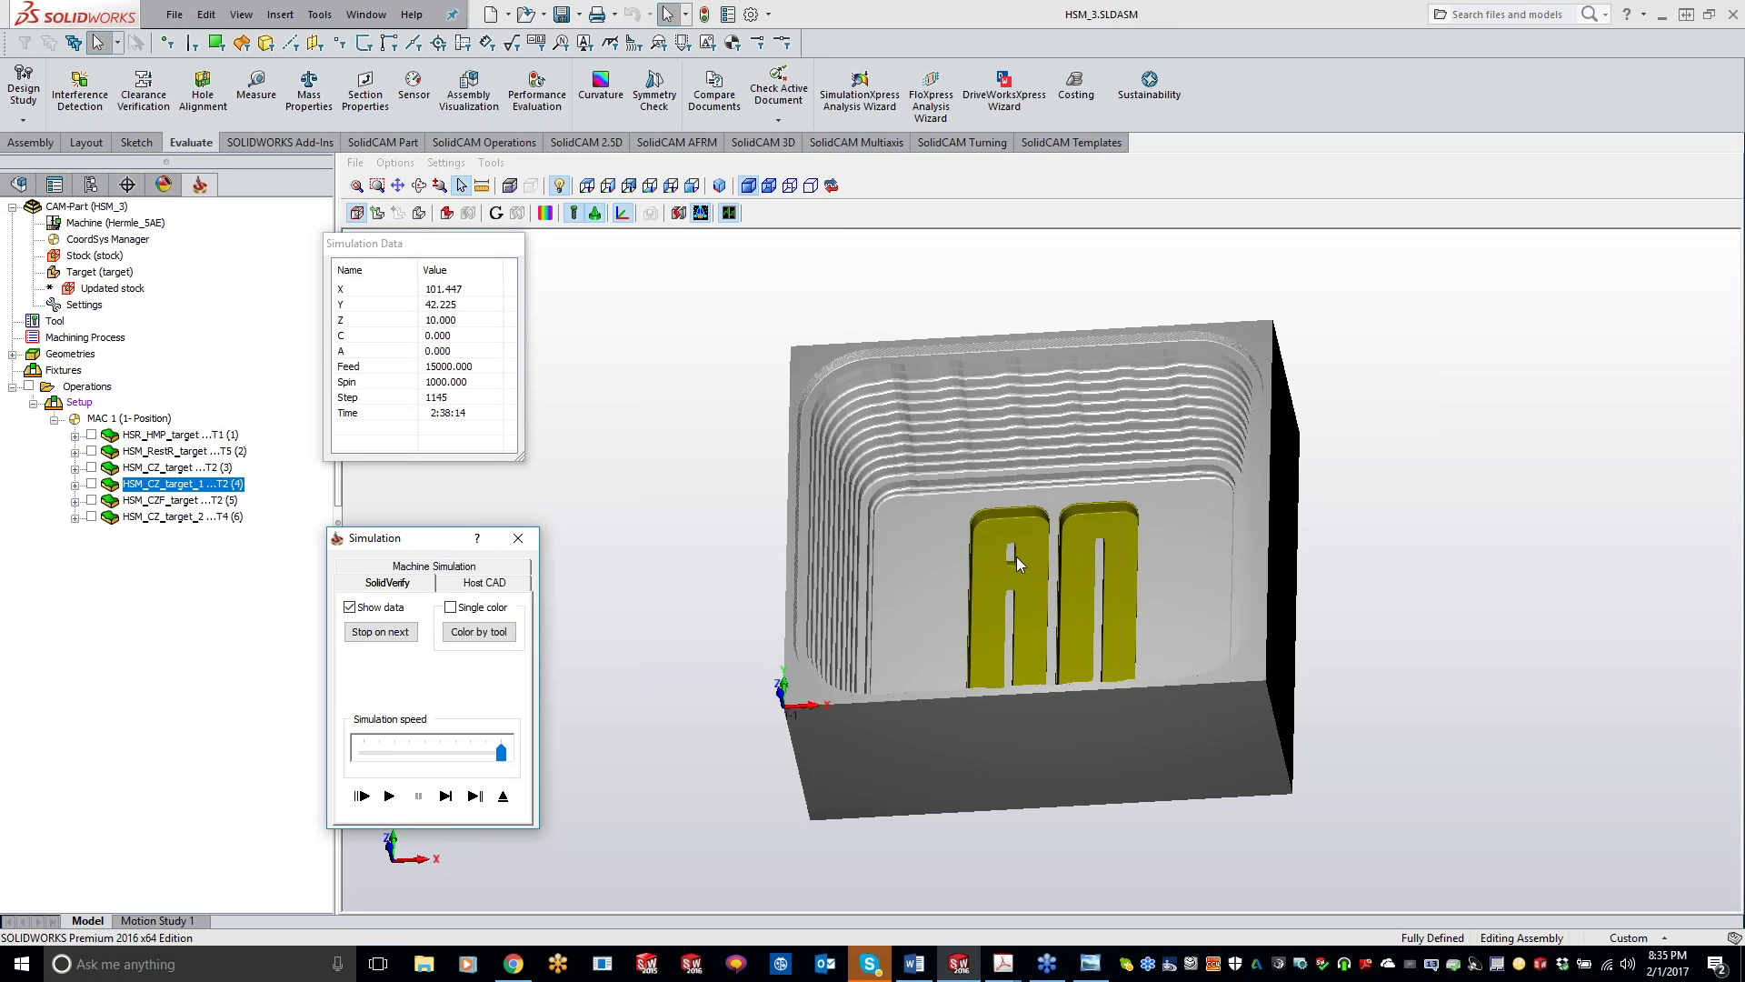
# - Close the SolidVerify simulation after HSM_CZ_target_1 finishes the two islands
pyautogui.click(518, 537)
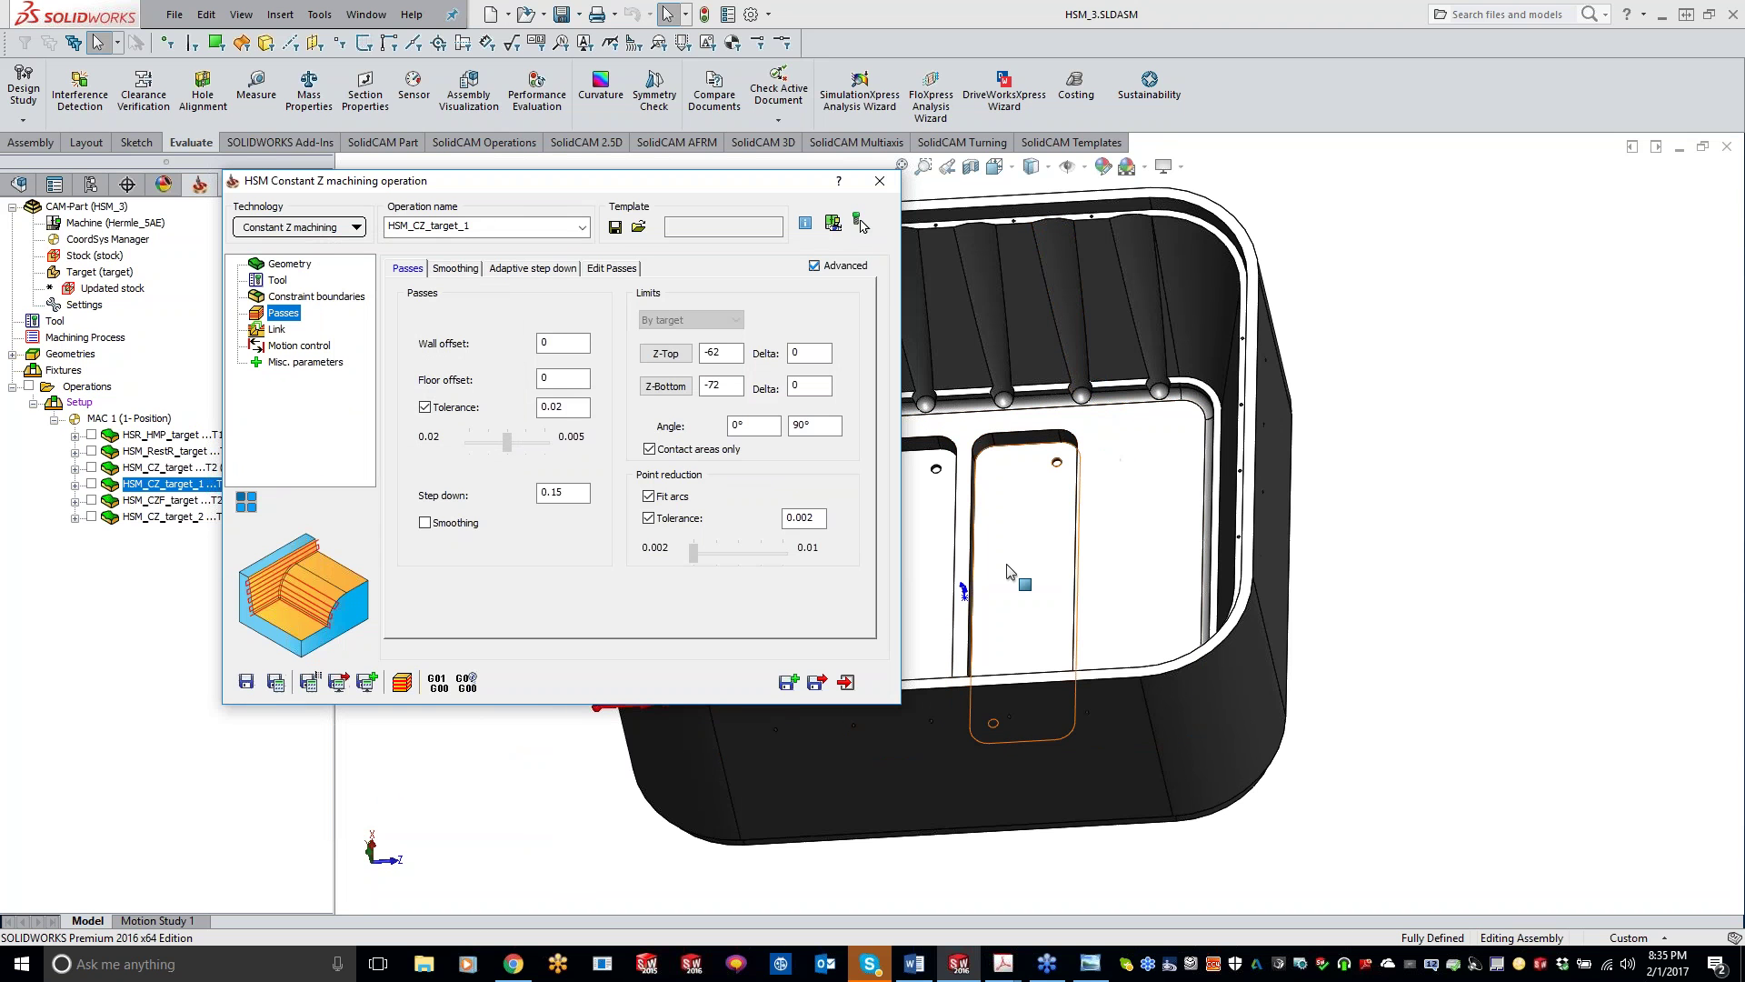
# - Open HSM_CZF_target and toggle its toolpath display on and off on the model
pyautogui.click(879, 181)
pyautogui.click(184, 503)
pyautogui.doubleClick(184, 501)
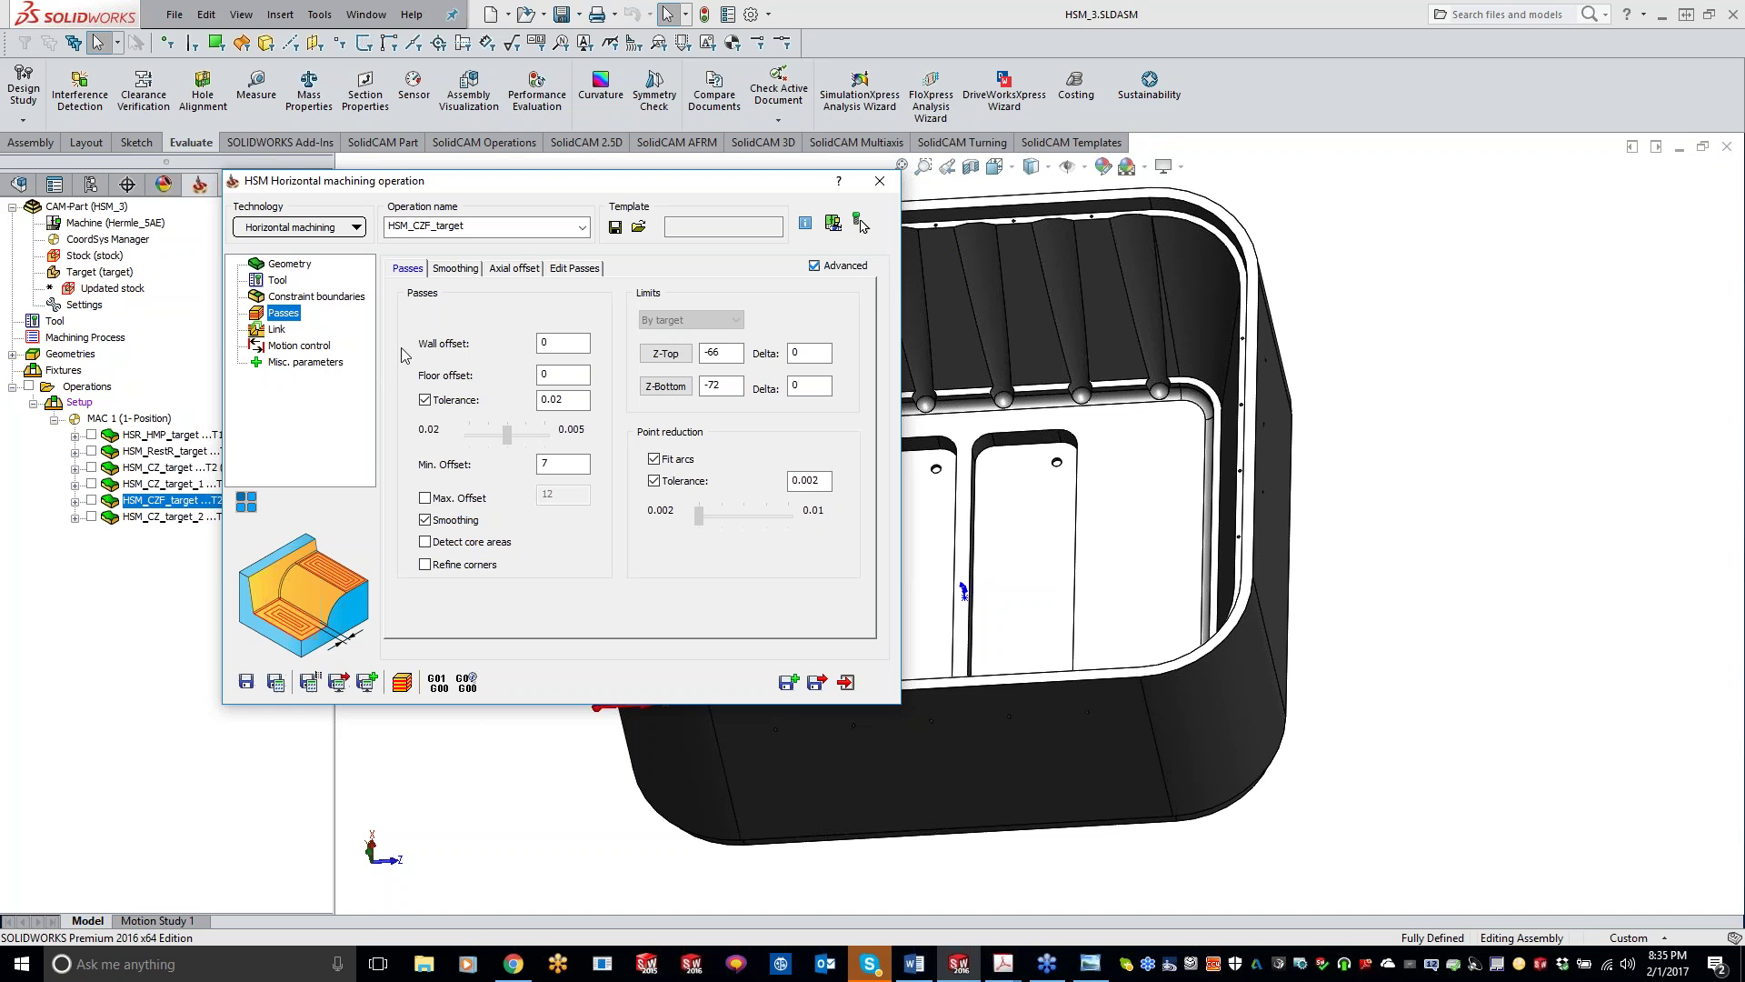
pyautogui.moveTo(550, 401)
pyautogui.click(859, 224)
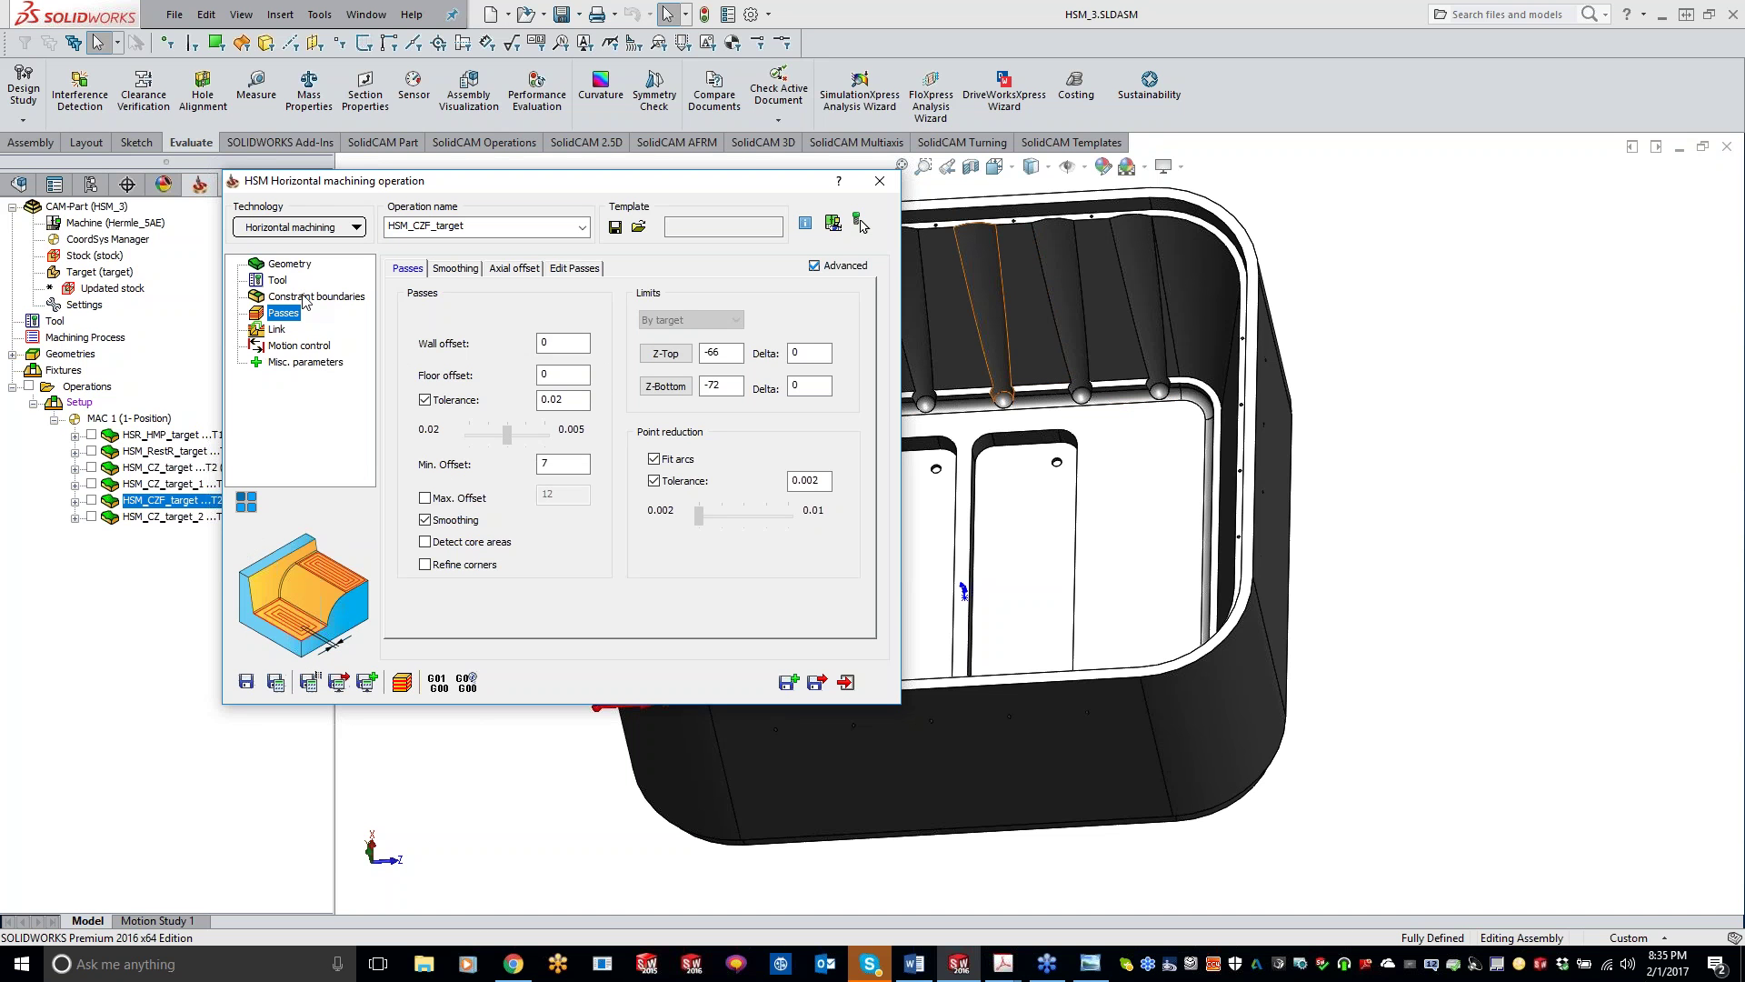
pyautogui.click(91, 501)
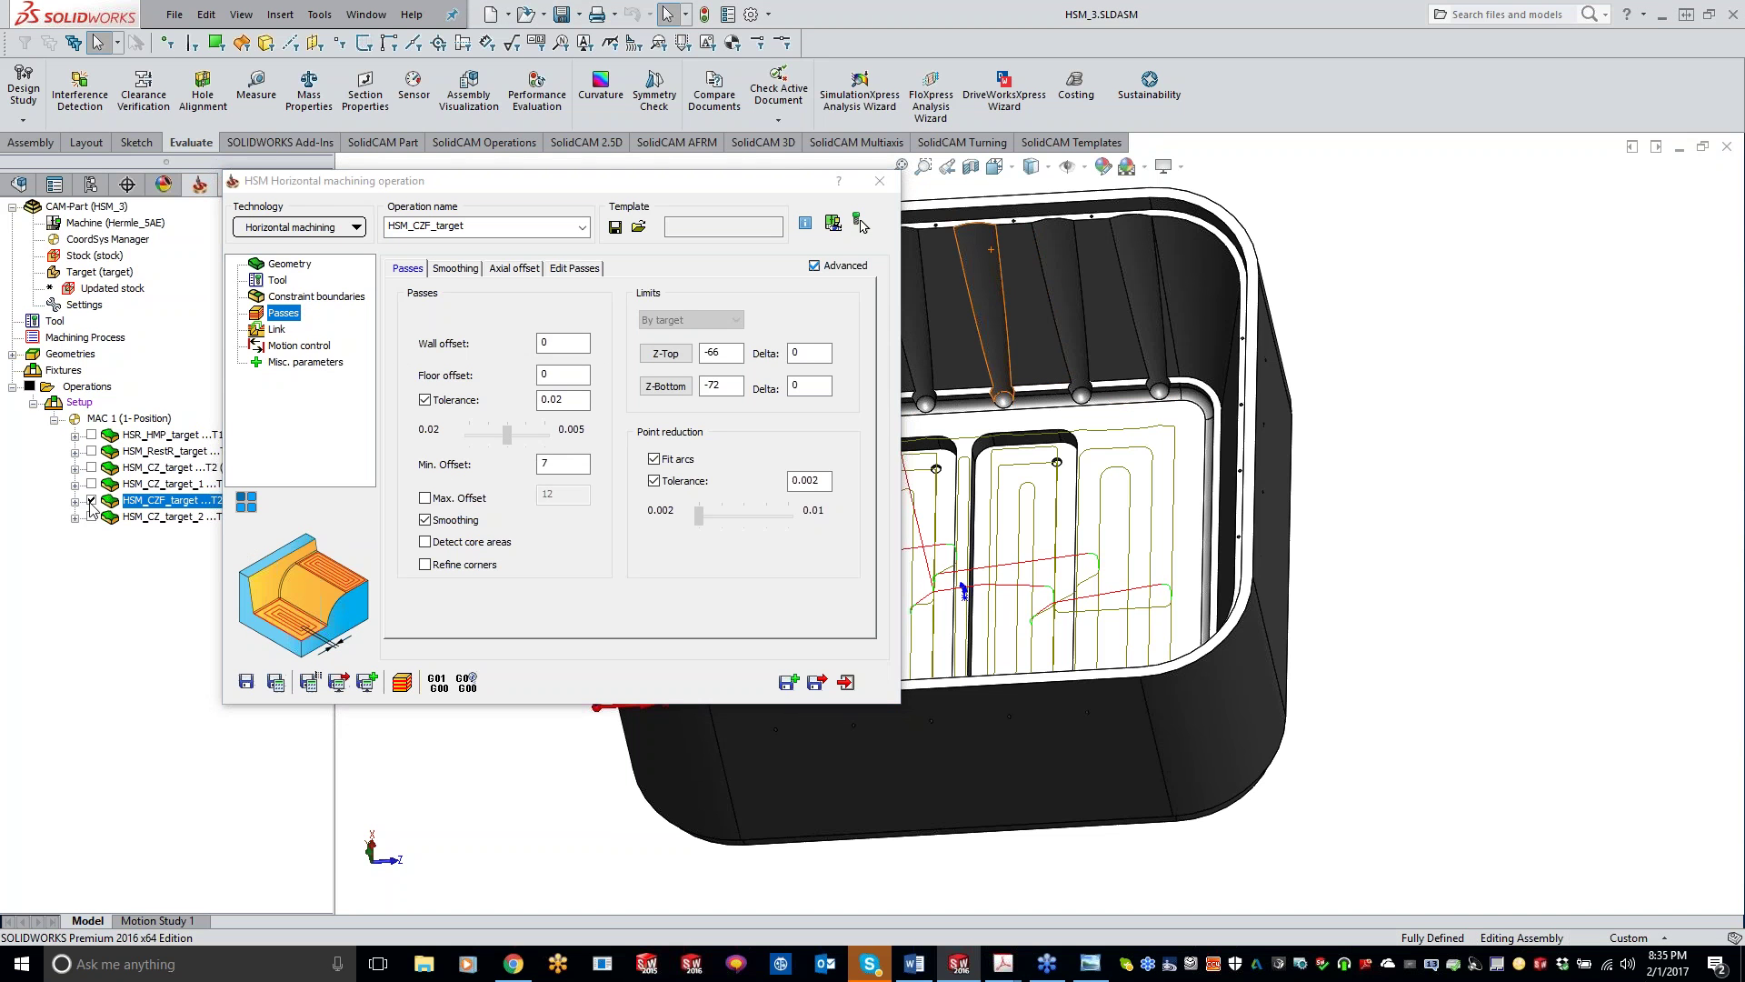
pyautogui.click(91, 500)
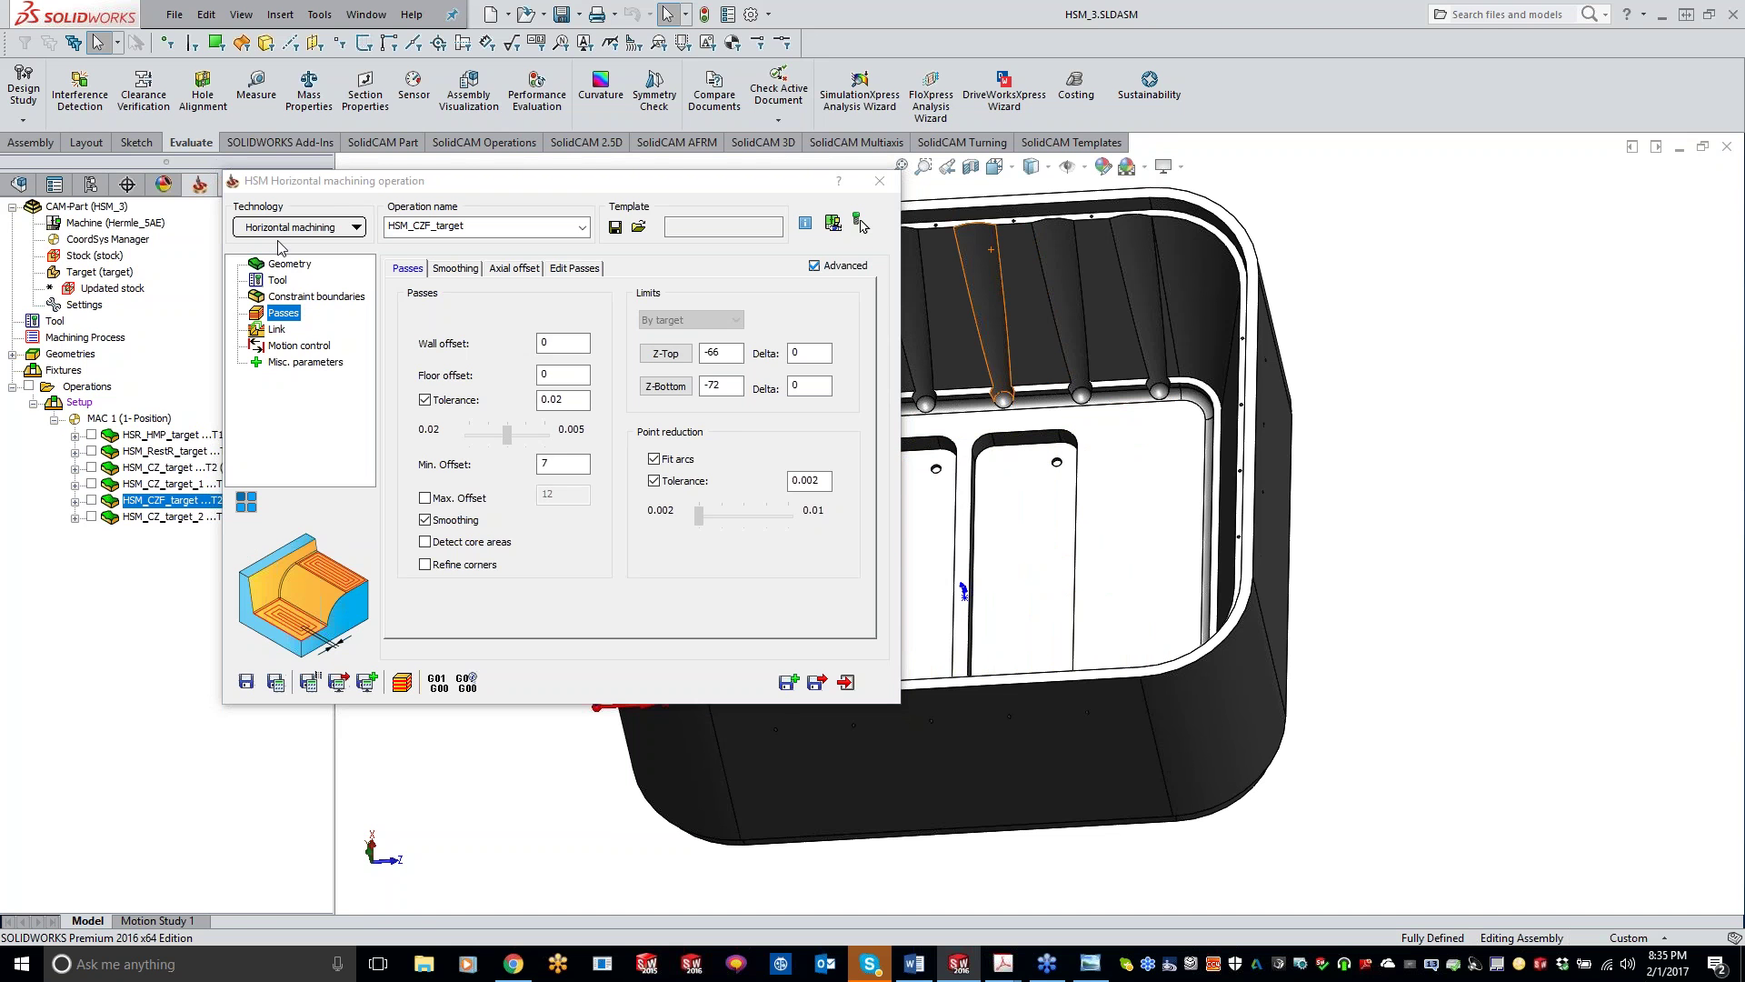
# - Close HSM_CZF_target and open HSM_CZ_target_2's settings (Z 0 to -62, 10 step down)
pyautogui.click(880, 183)
pyautogui.click(880, 182)
pyautogui.doubleClick(171, 517)
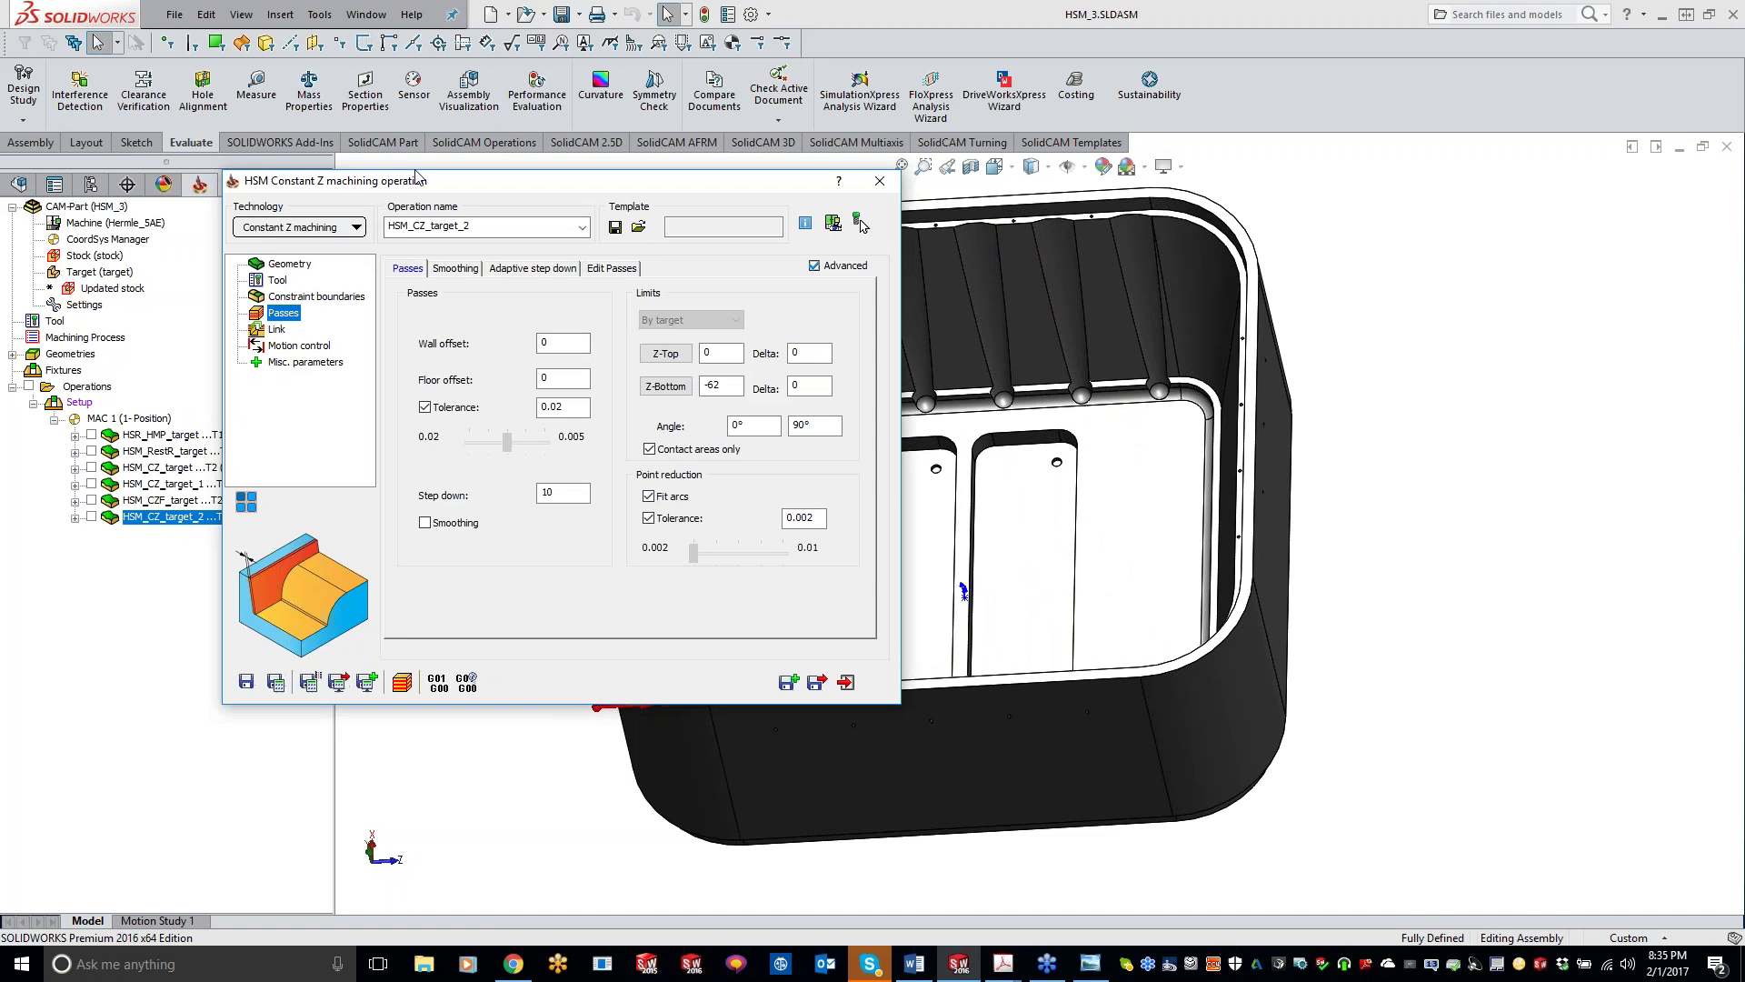
# - Check HSM_CZ_target_2's step down of 10 from Z-Top 0 to Z-Bottom -62, then simulate it
pyautogui.moveTo(446, 179); pyautogui.dragTo(307, 137)
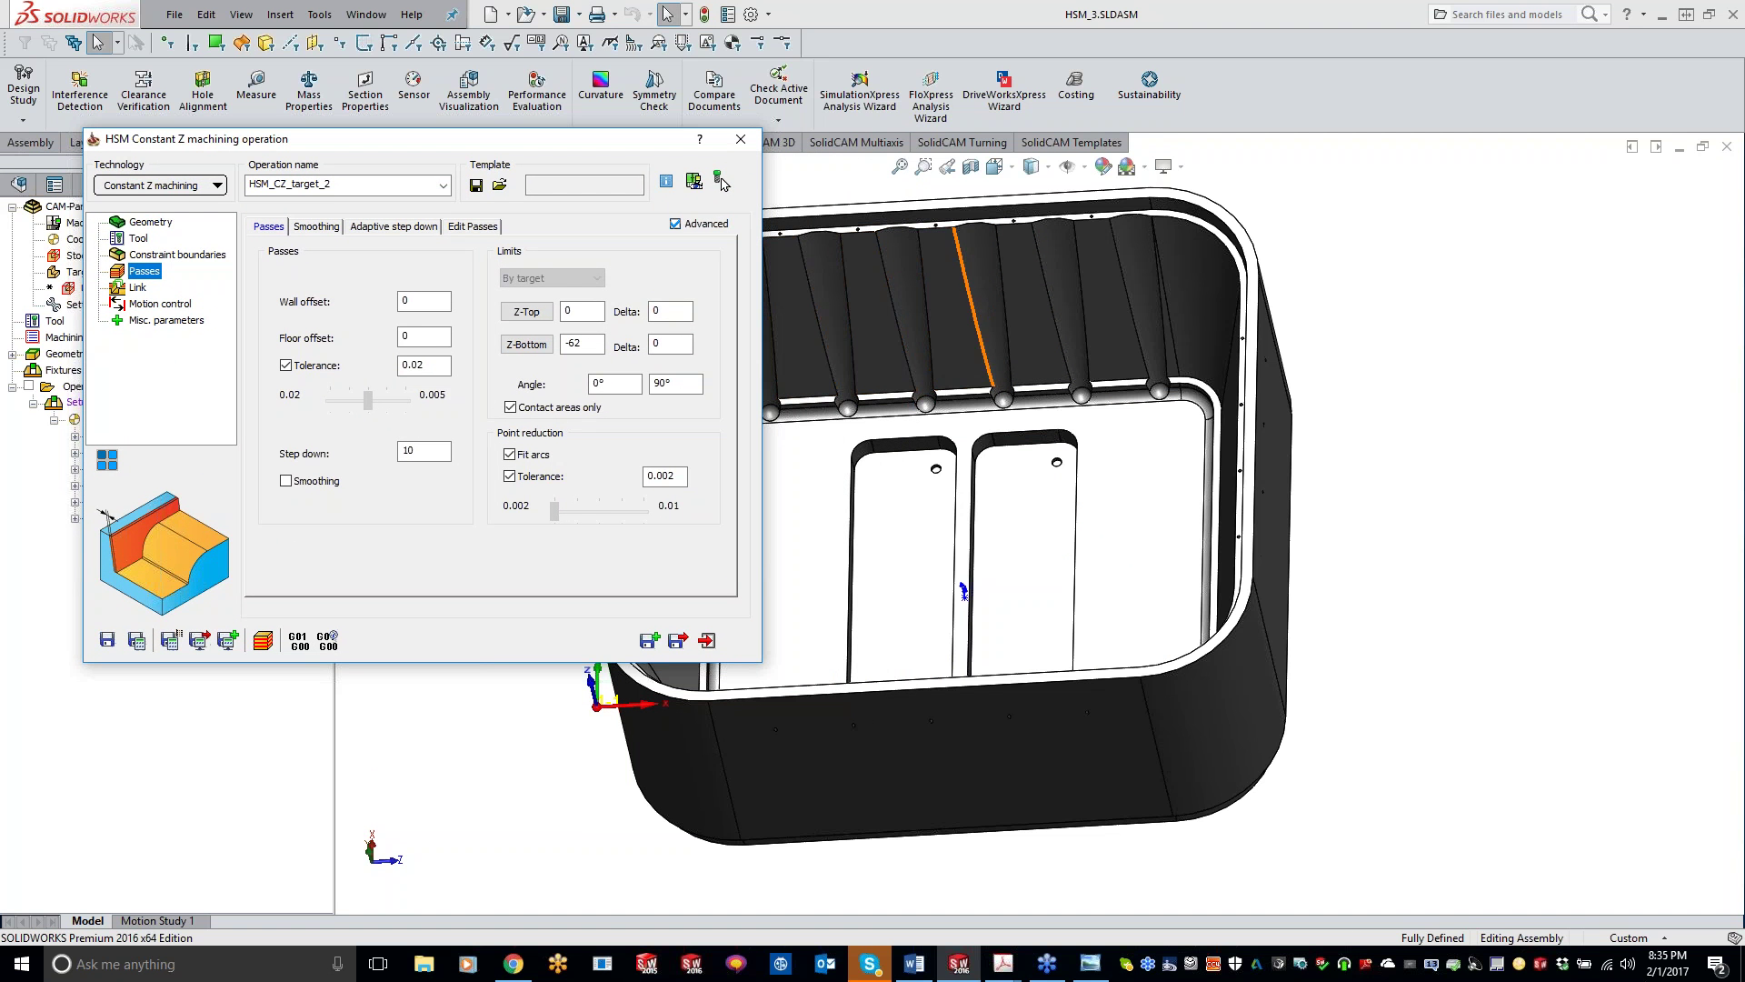
pyautogui.click(434, 451)
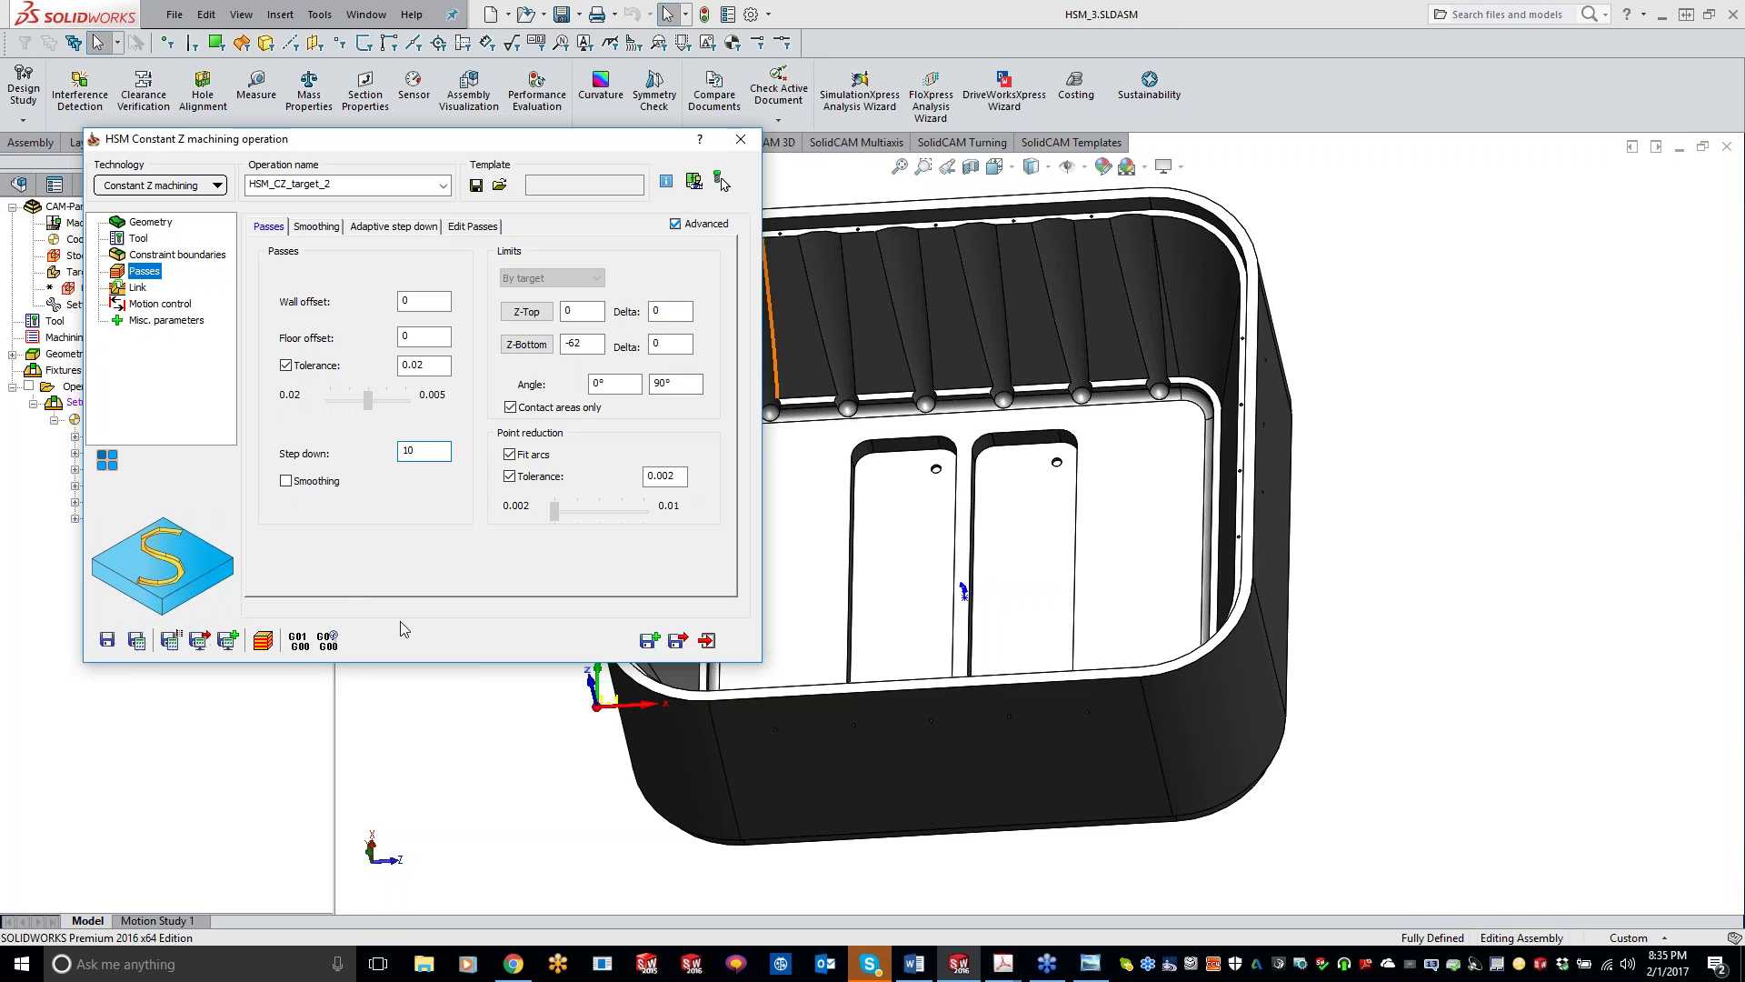
pyautogui.click(263, 640)
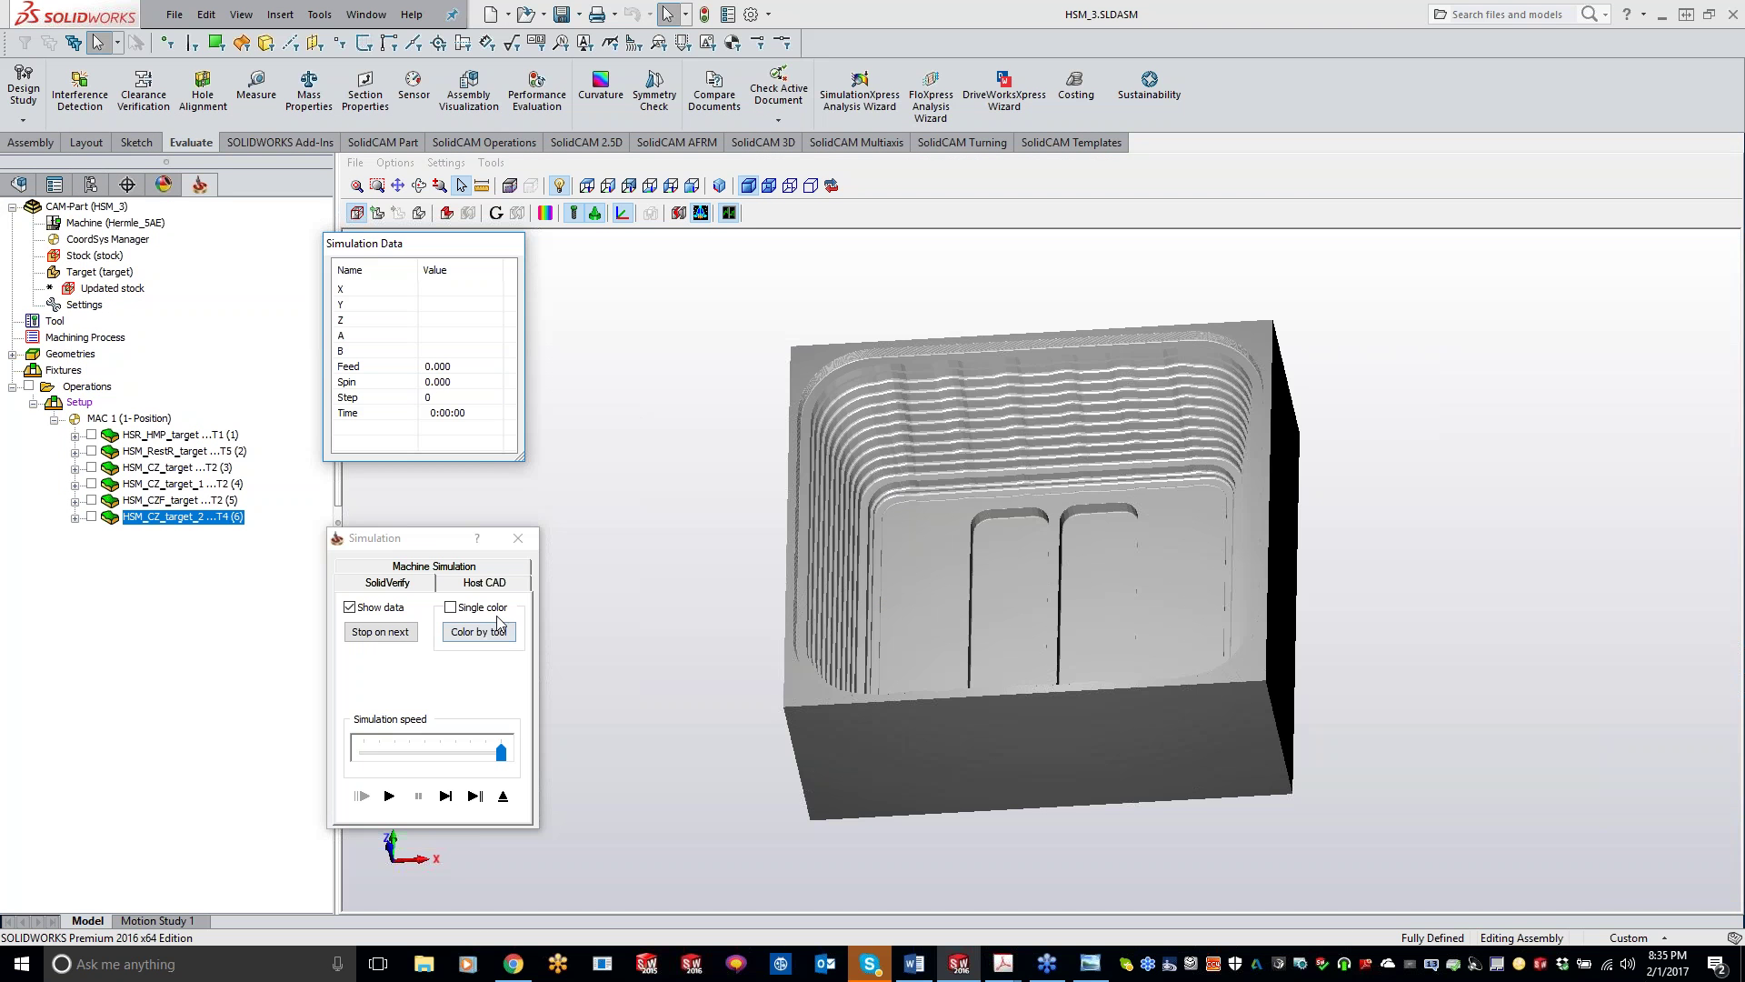
# - Play HSM_CZ_target_2's simulation cutting the pocket's outer walls, then close it
pyautogui.click(401, 590)
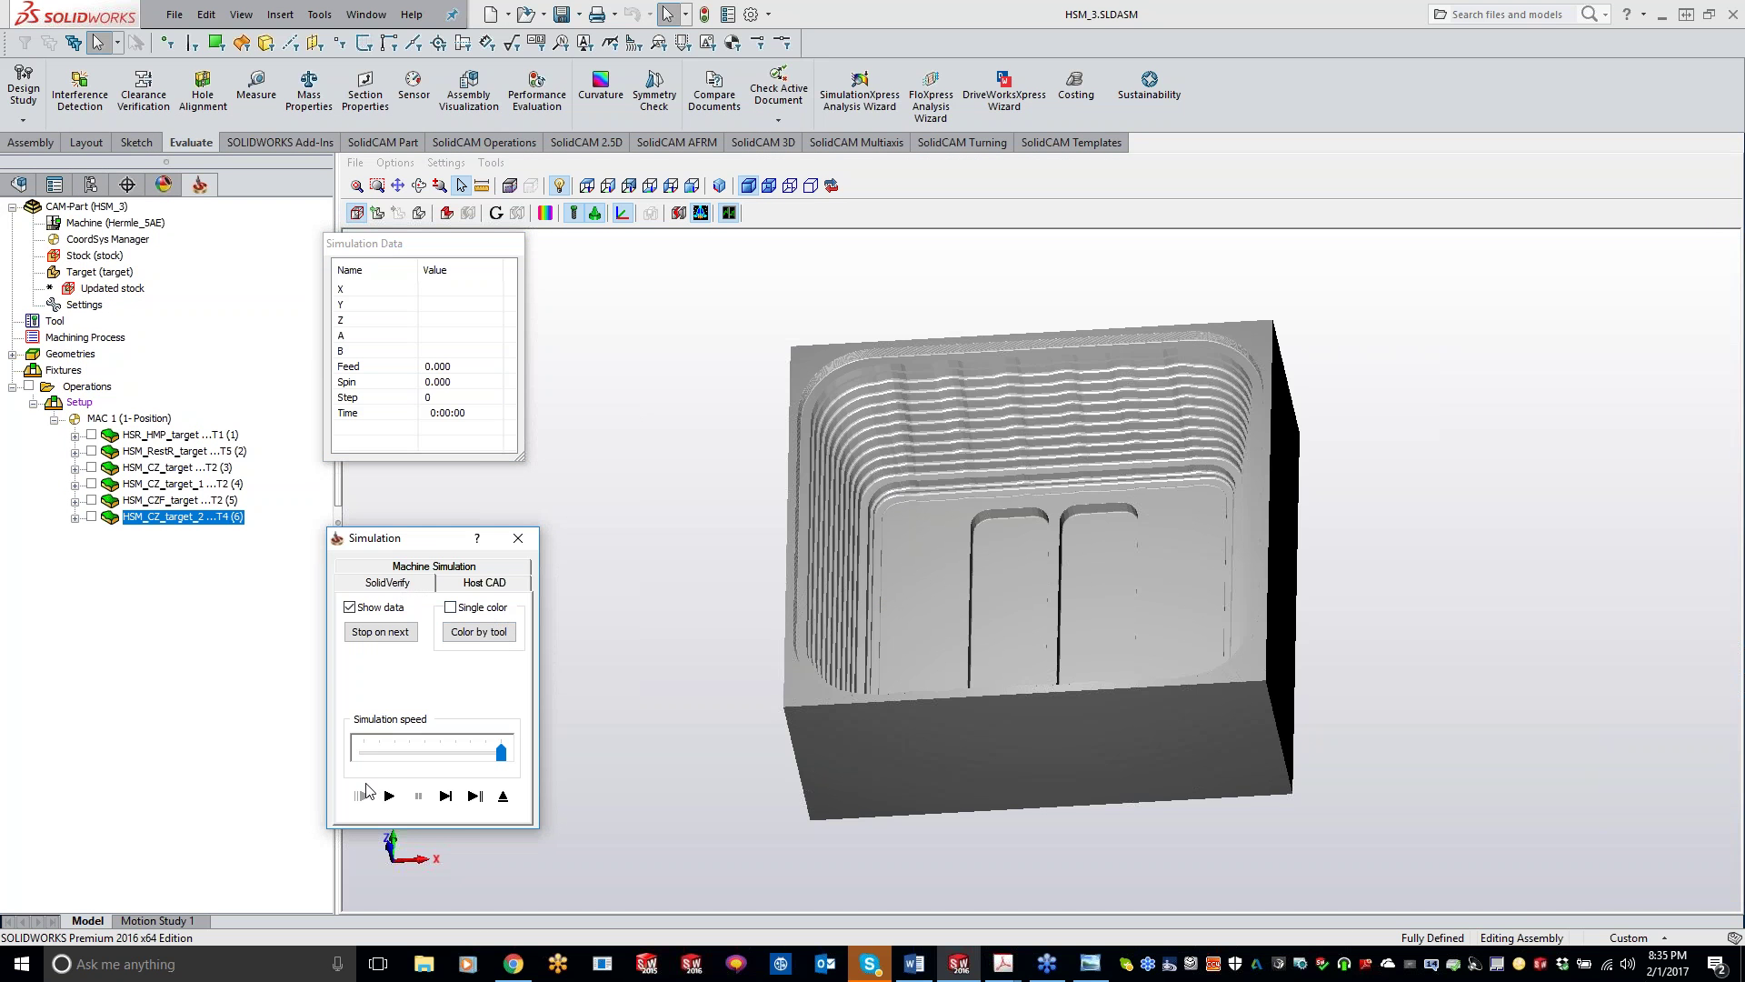
pyautogui.click(393, 805)
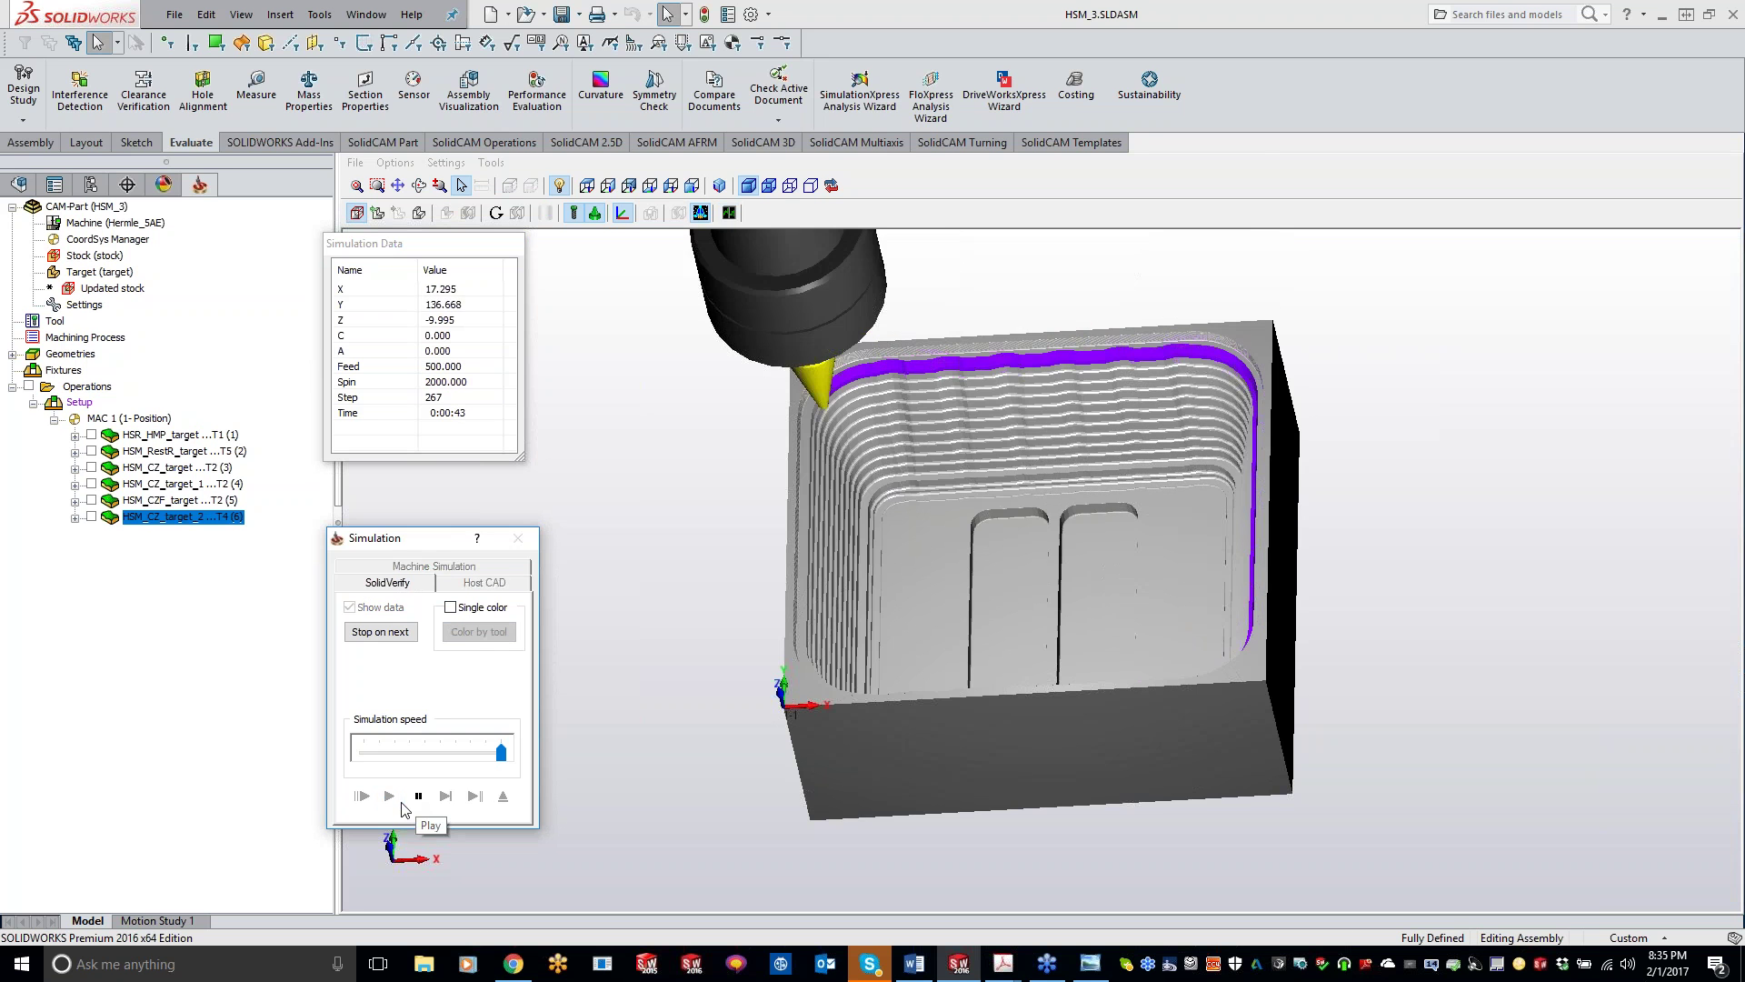
pyautogui.moveTo(771, 643); pyautogui.dragTo(814, 602, button='middle')
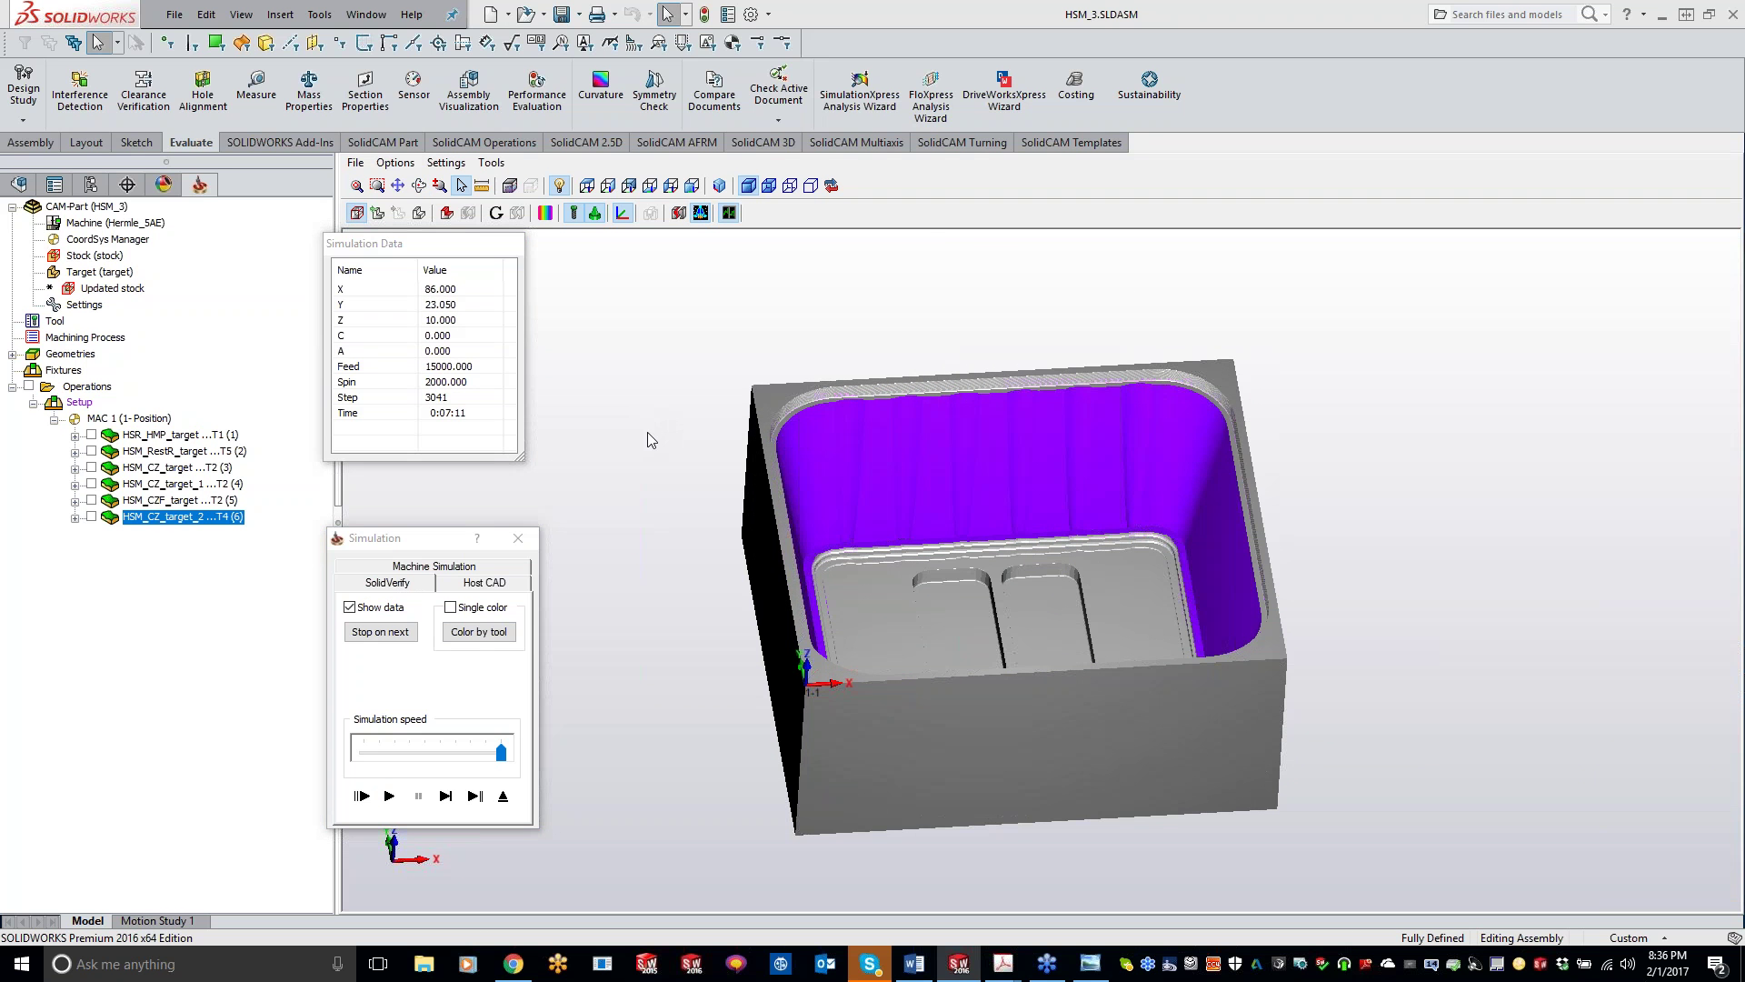
pyautogui.click(518, 538)
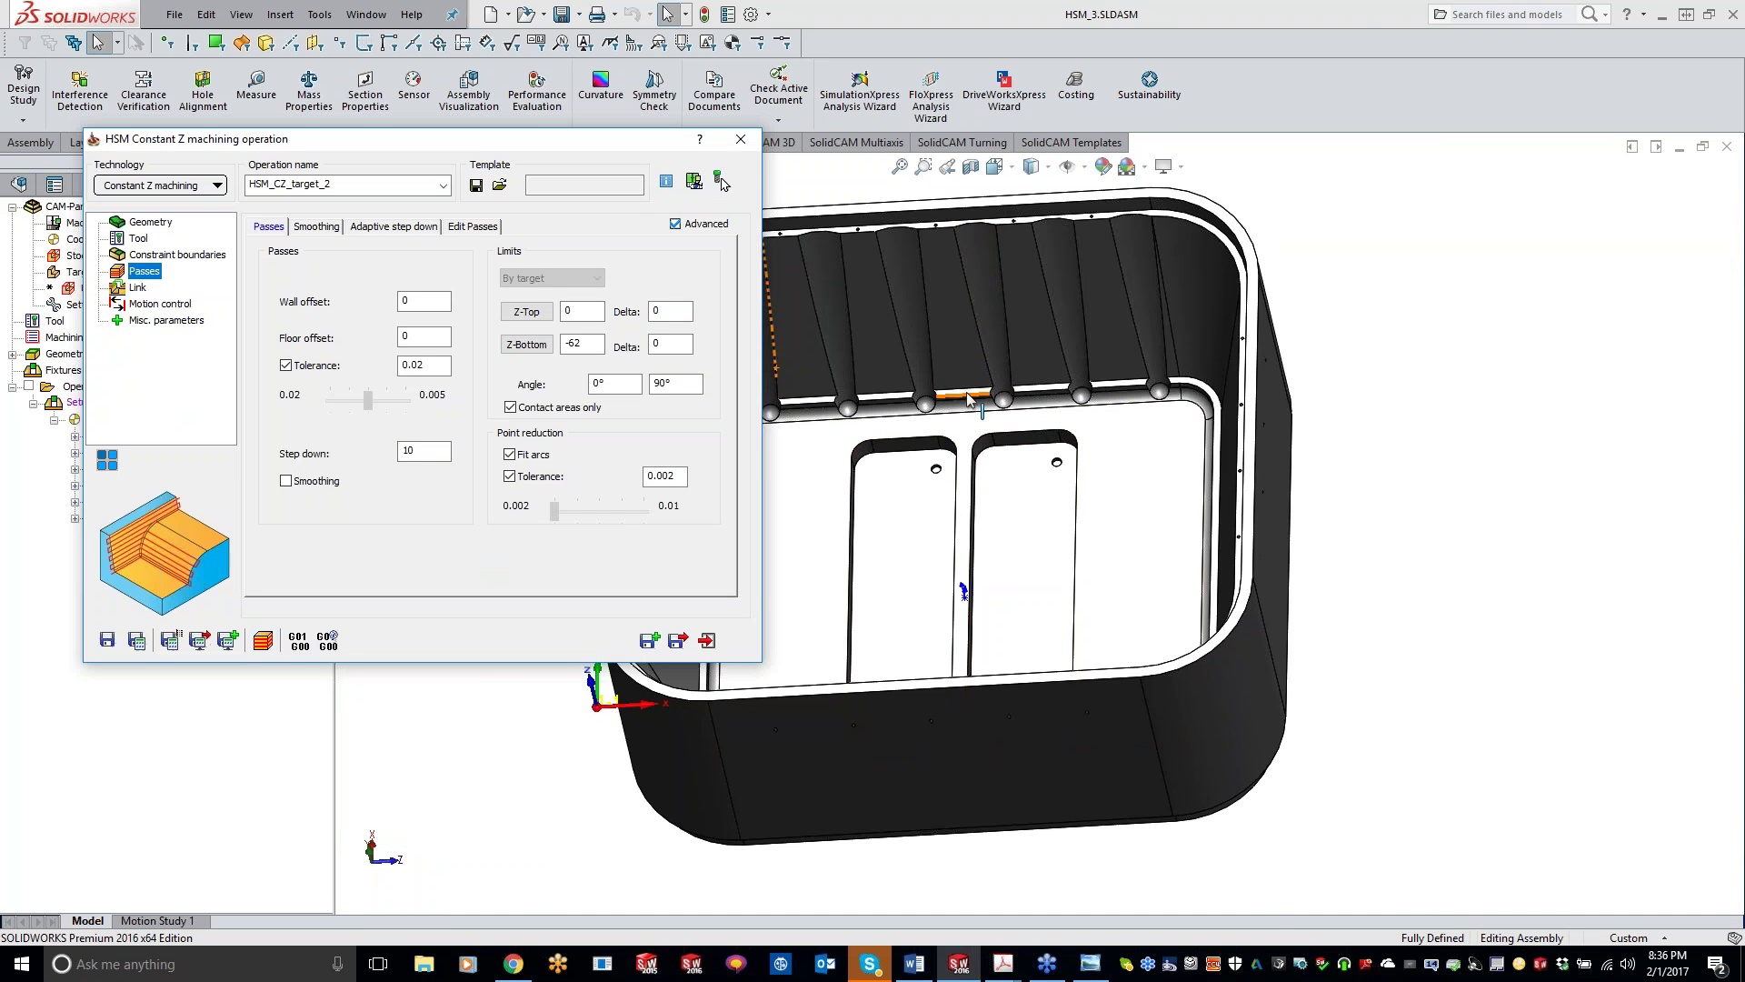
# - Save and exit the Constant Z operation and close the HSM_3 CAM-Part
pyautogui.scroll(-5, 968, 396)
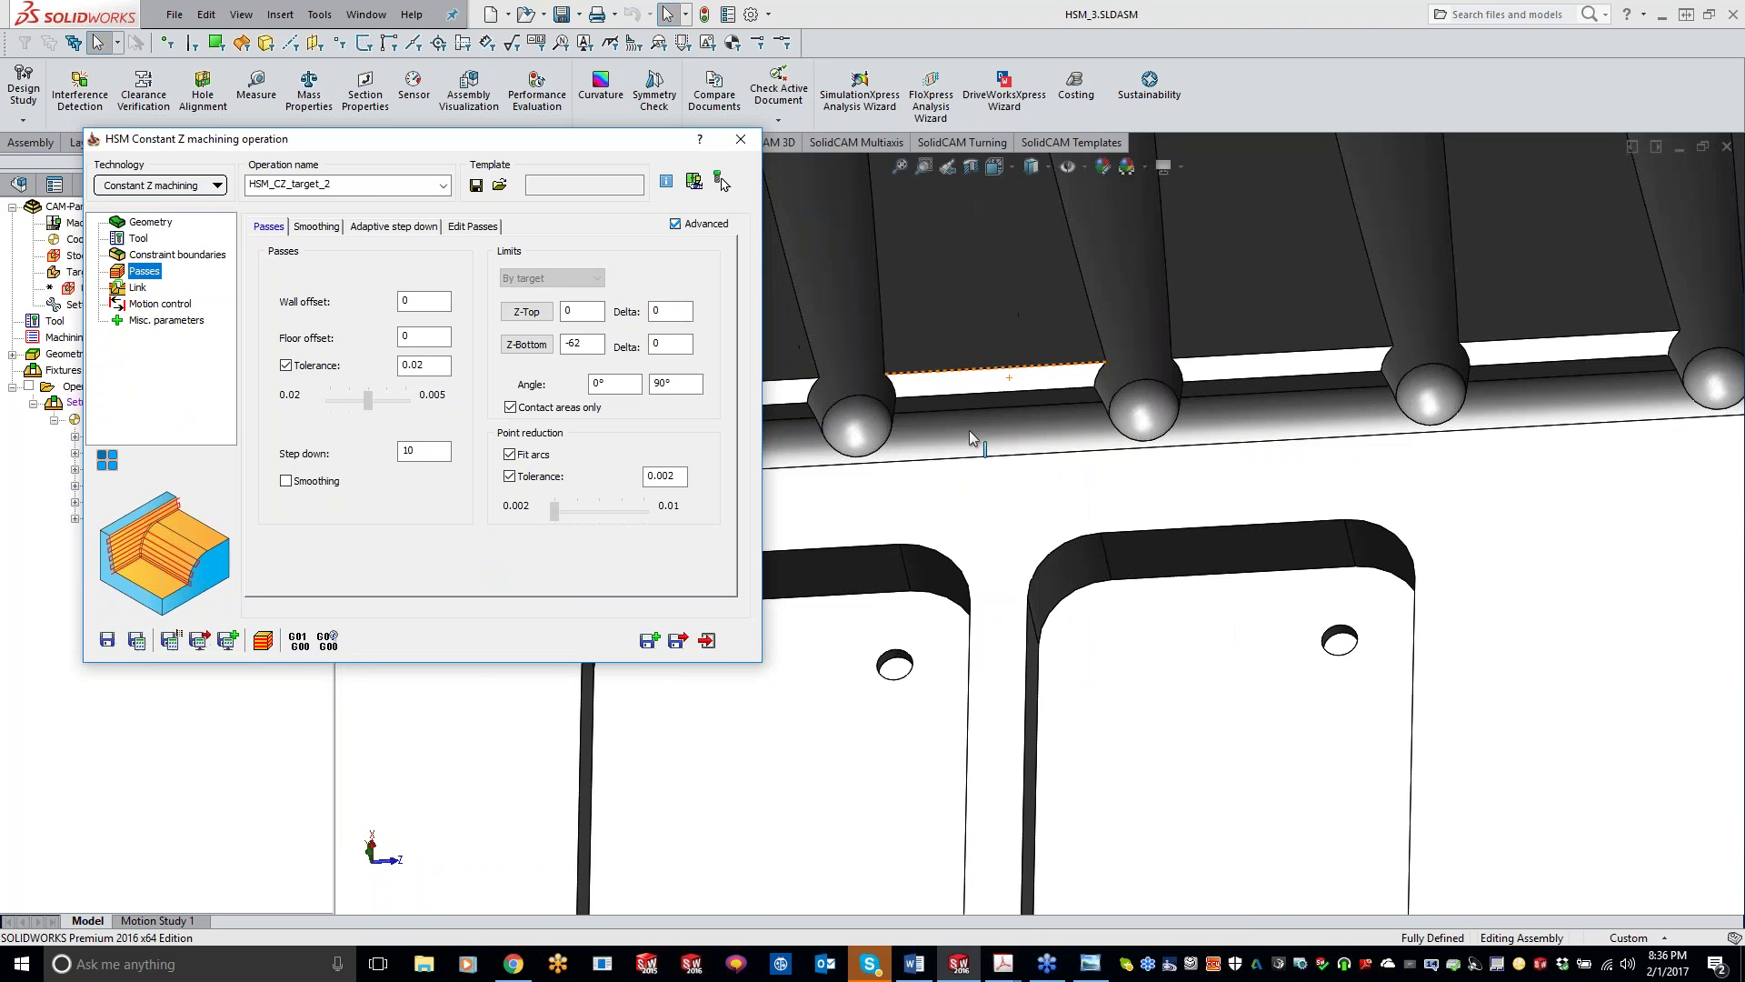
pyautogui.click(993, 383)
pyautogui.scroll(5, 1036, 527)
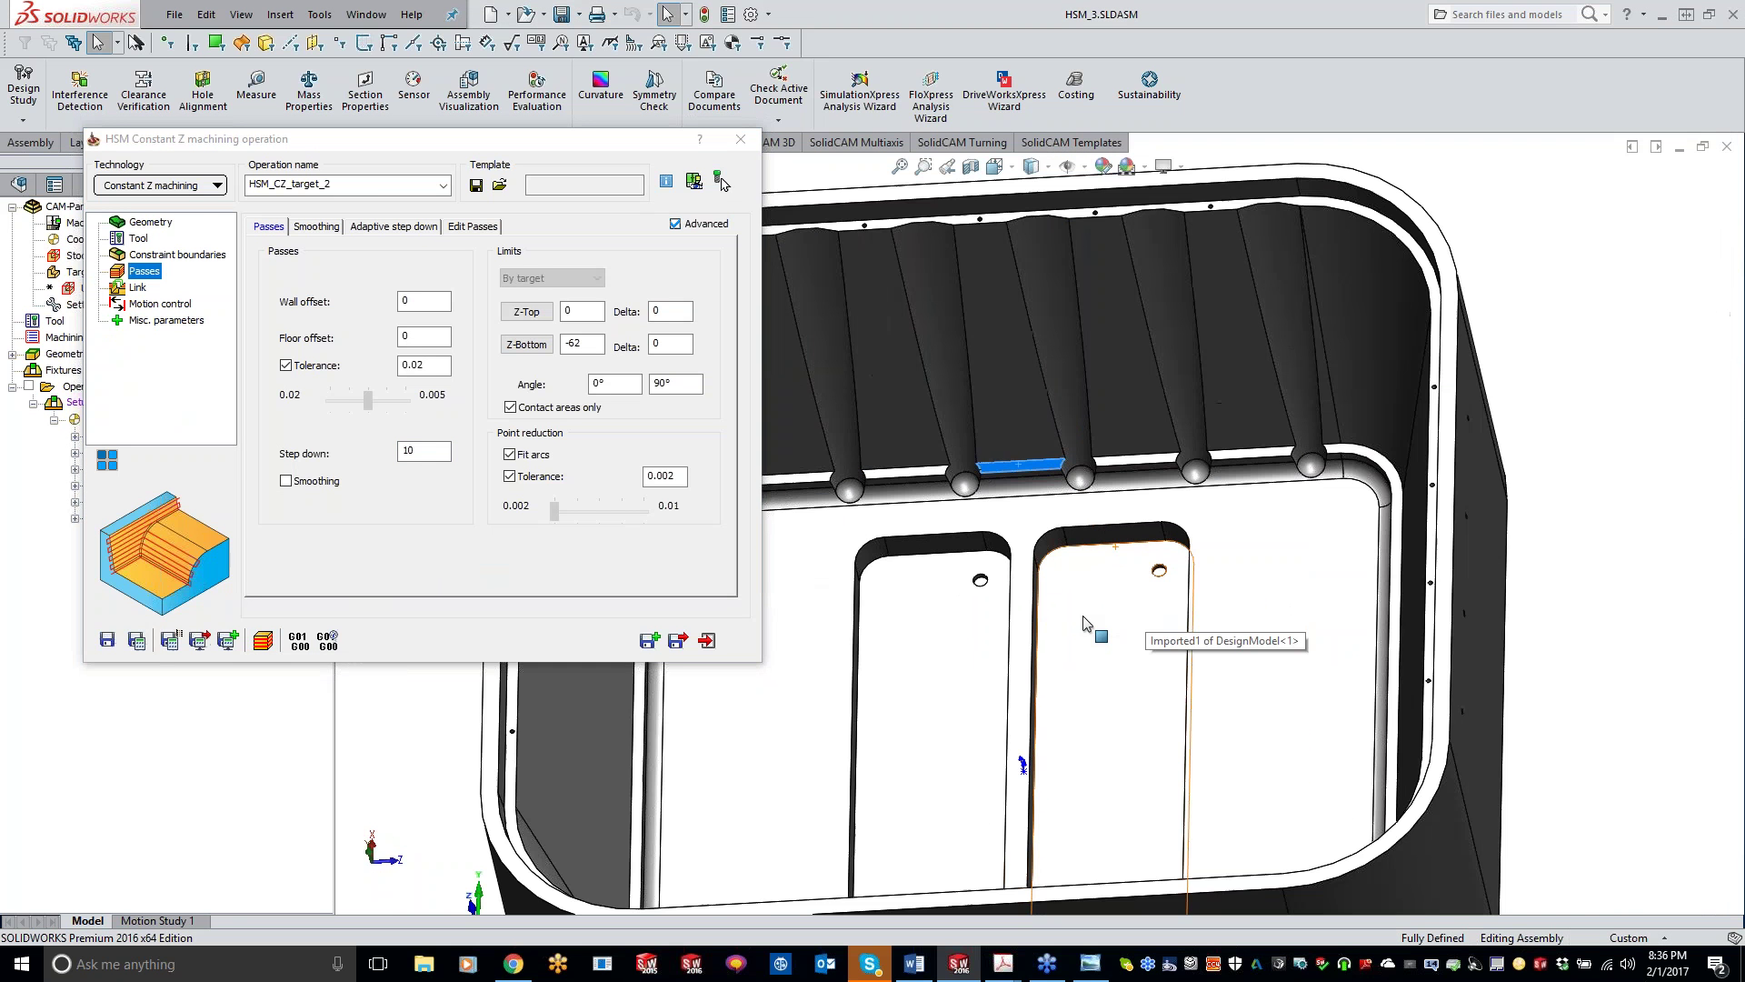
pyautogui.click(741, 139)
pyautogui.rightClick(110, 208)
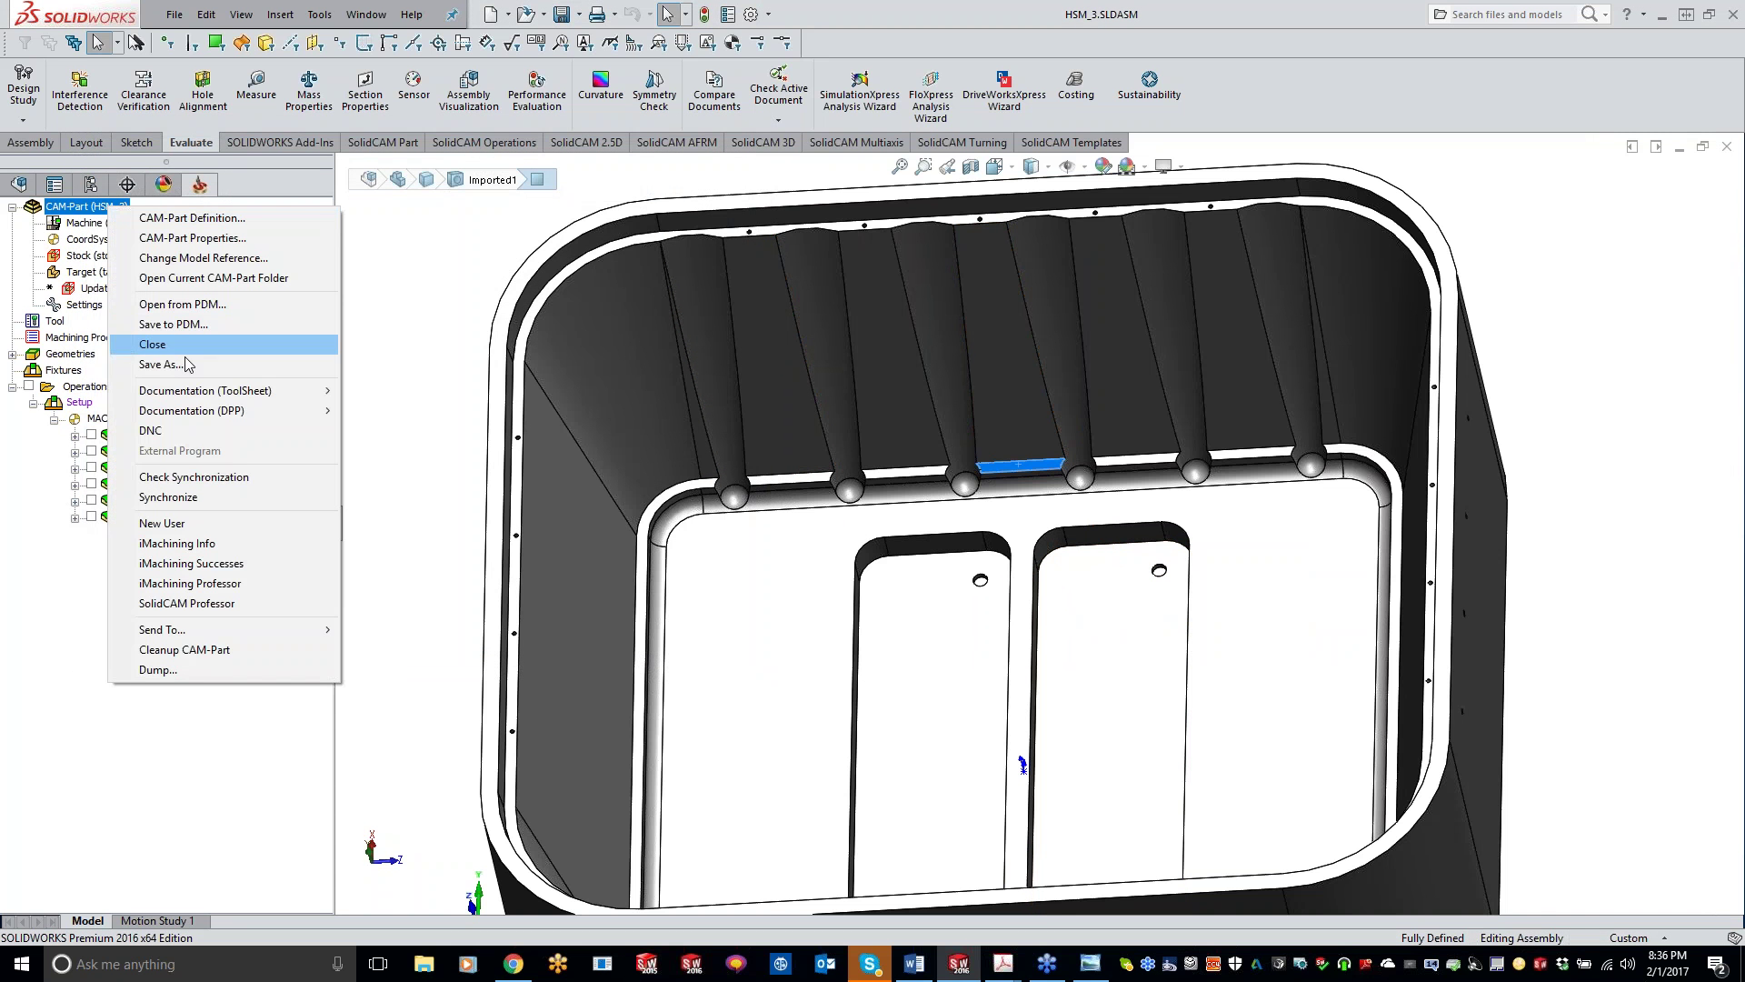
pyautogui.click(152, 343)
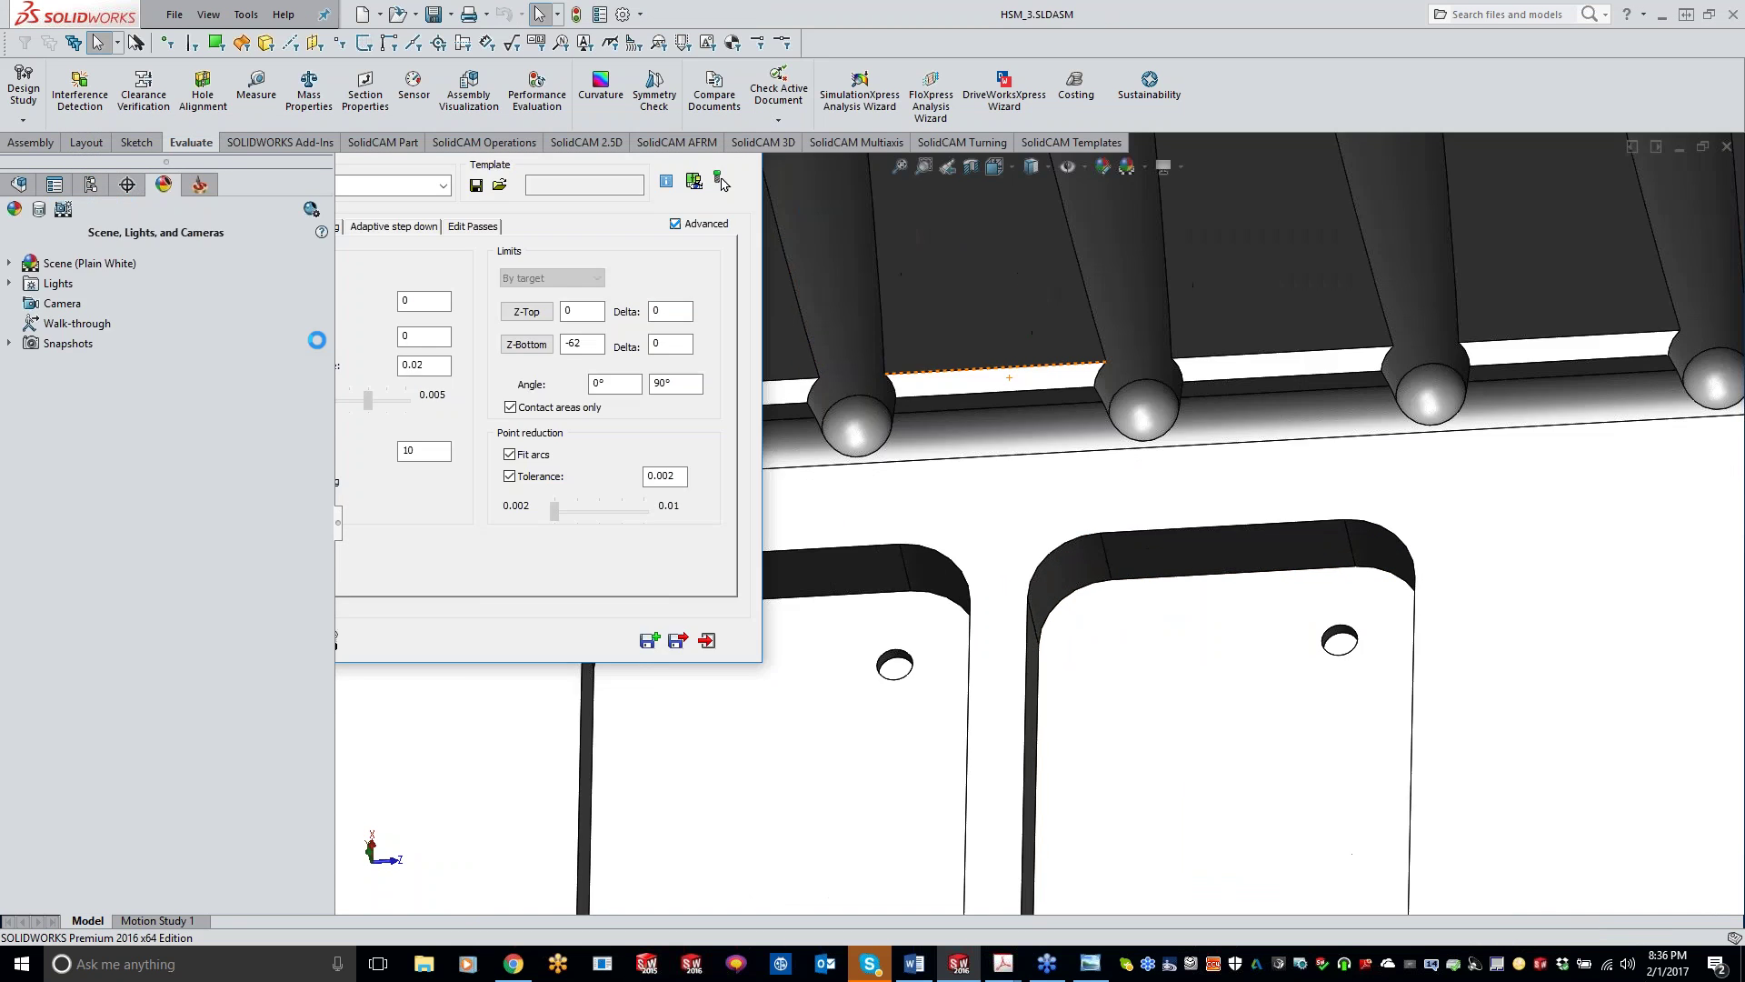
# - Open BBCAVITY.PRT from SolidCAM's Recent CAM-Parts list
pyautogui.click(245, 15)
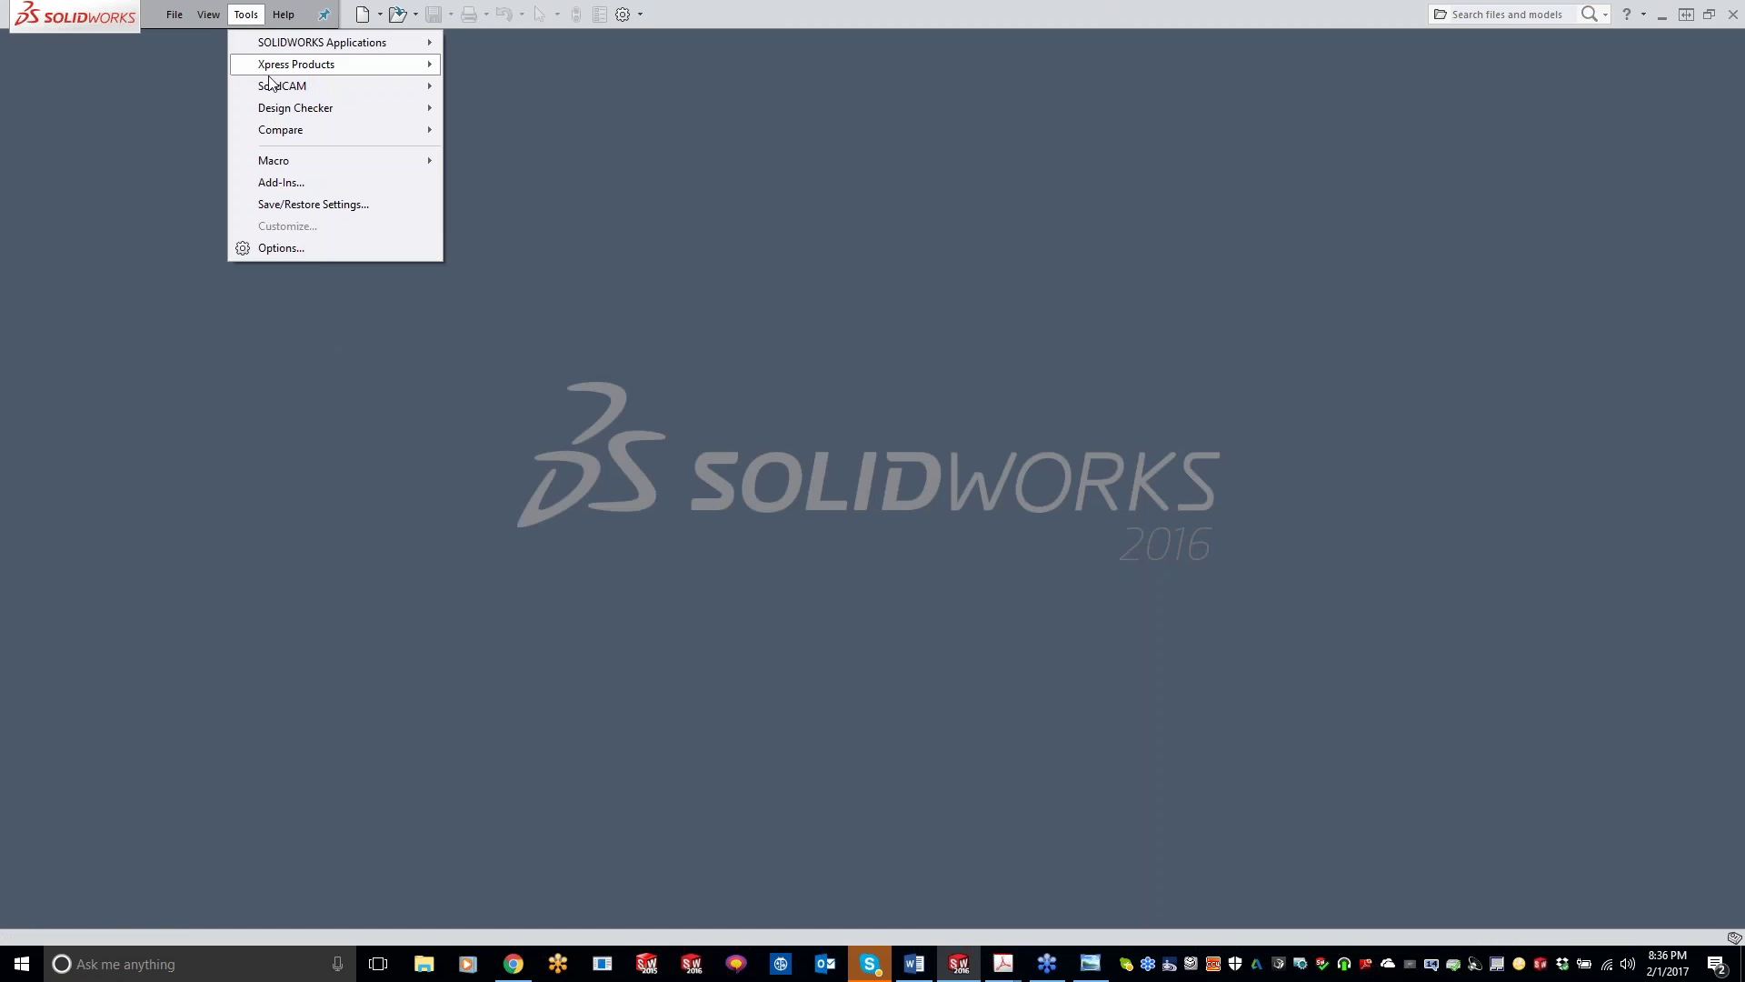
pyautogui.moveTo(364, 85)
pyautogui.moveTo(564, 465)
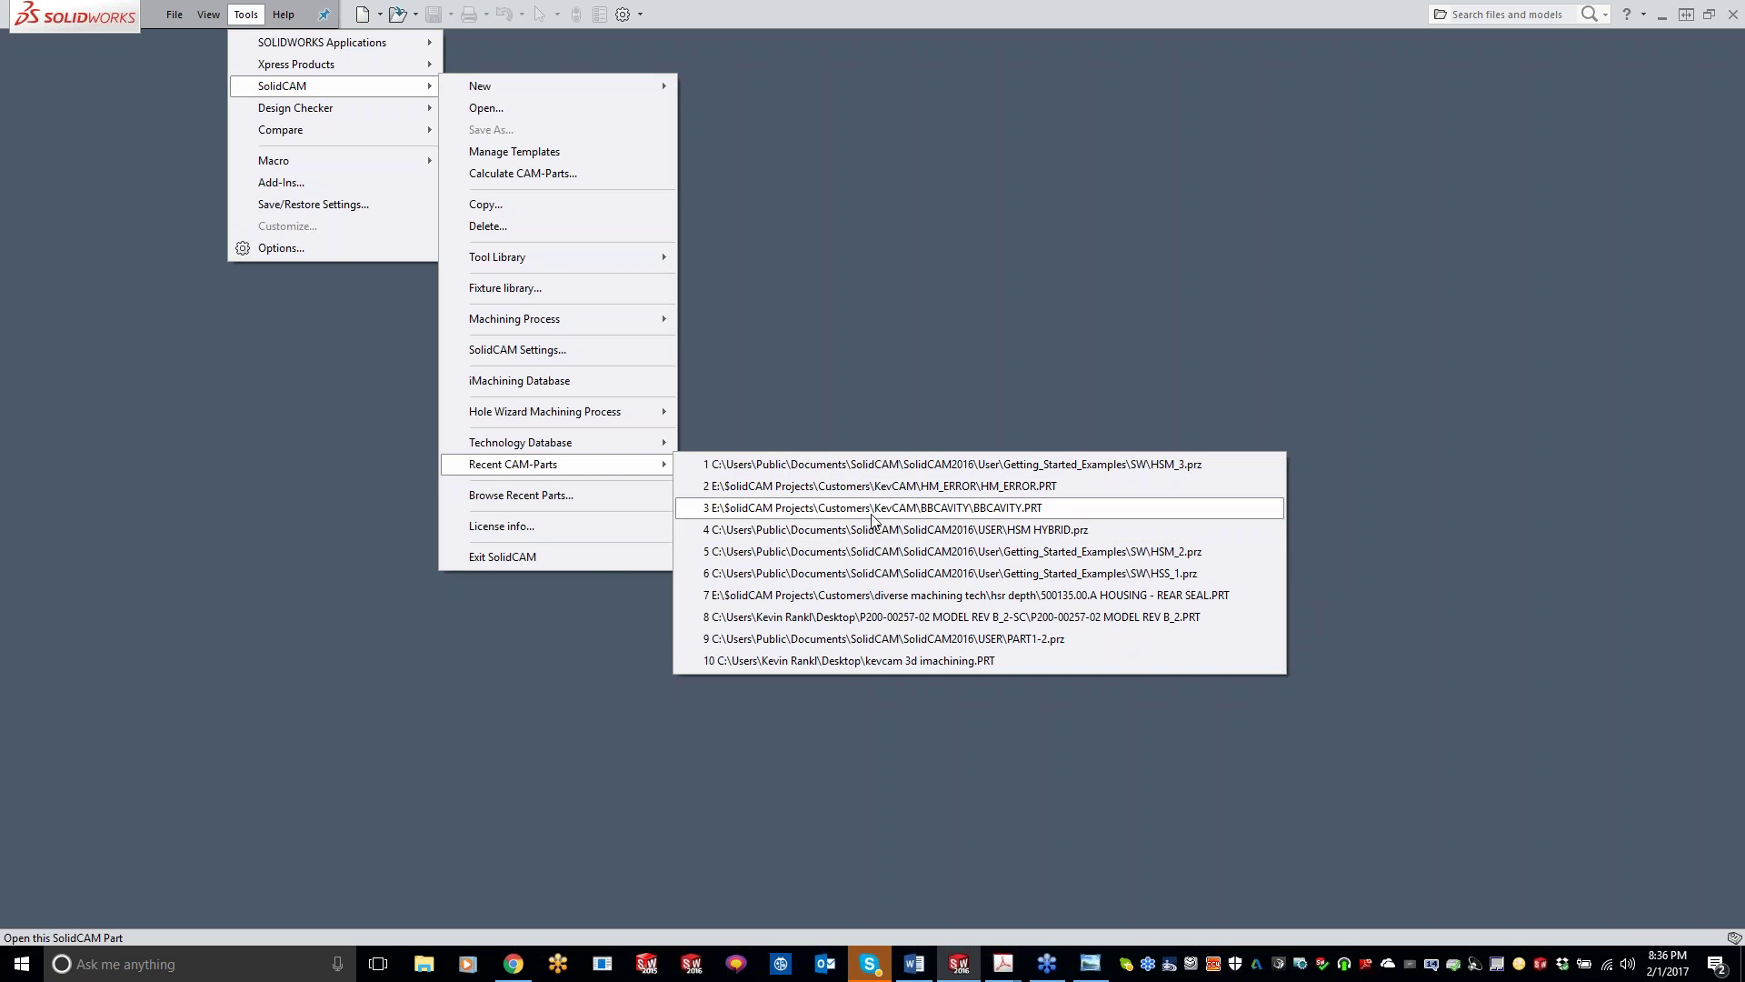
pyautogui.click(873, 509)
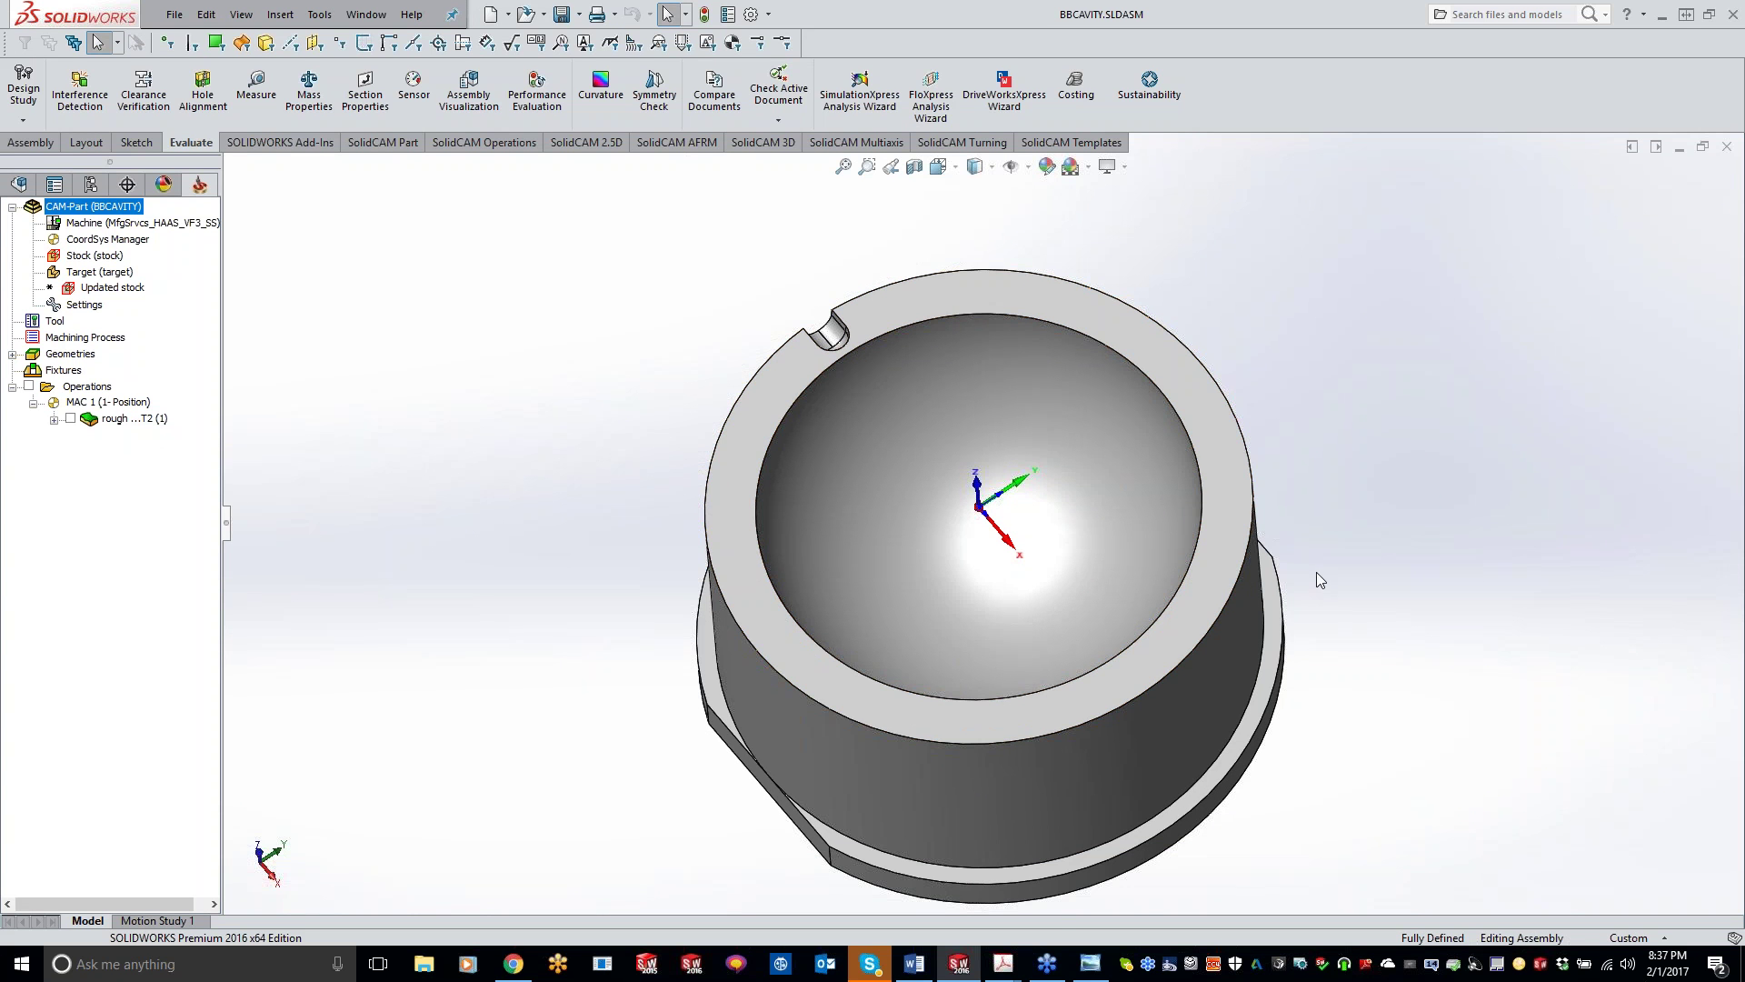
# - Orbit the BBCAVITY bowl part, check the View Settings options, and show the 3D milling commands
pyautogui.scroll(-3, 1316, 571)
pyautogui.moveTo(1311, 569); pyautogui.dragTo(1136, 254, button='middle')
pyautogui.click(1106, 171)
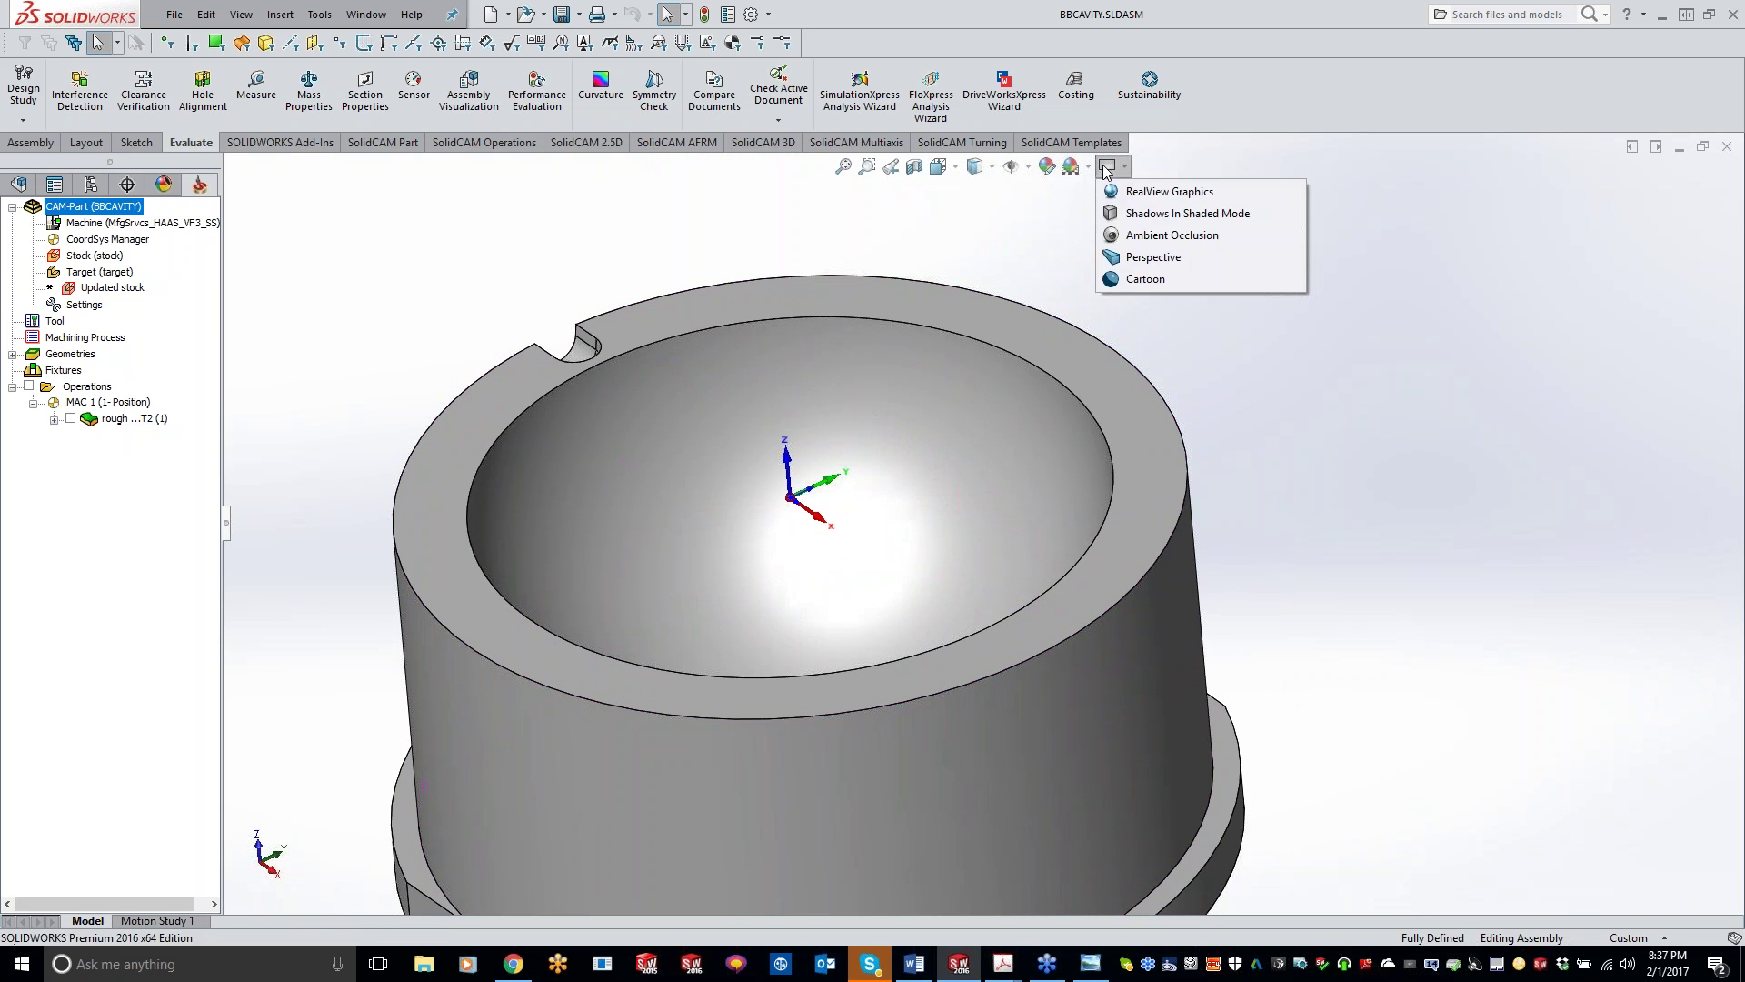
pyautogui.moveTo(1113, 482); pyautogui.dragTo(1028, 509, button='middle')
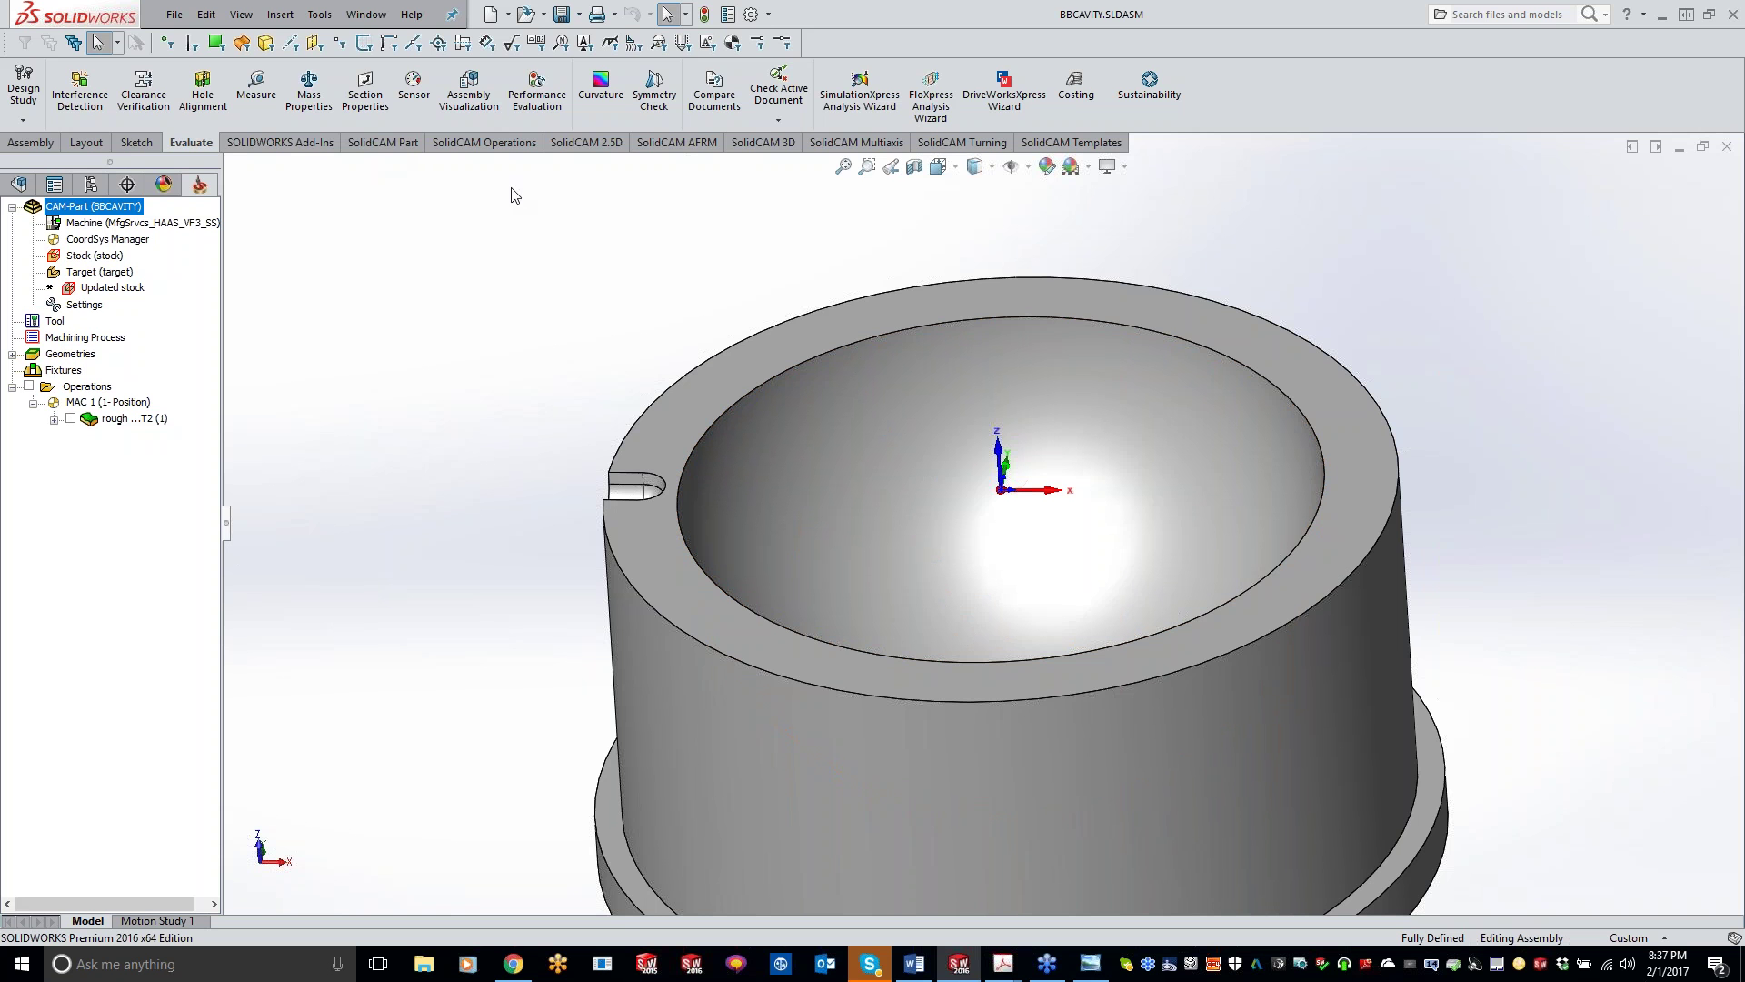
pyautogui.click(763, 142)
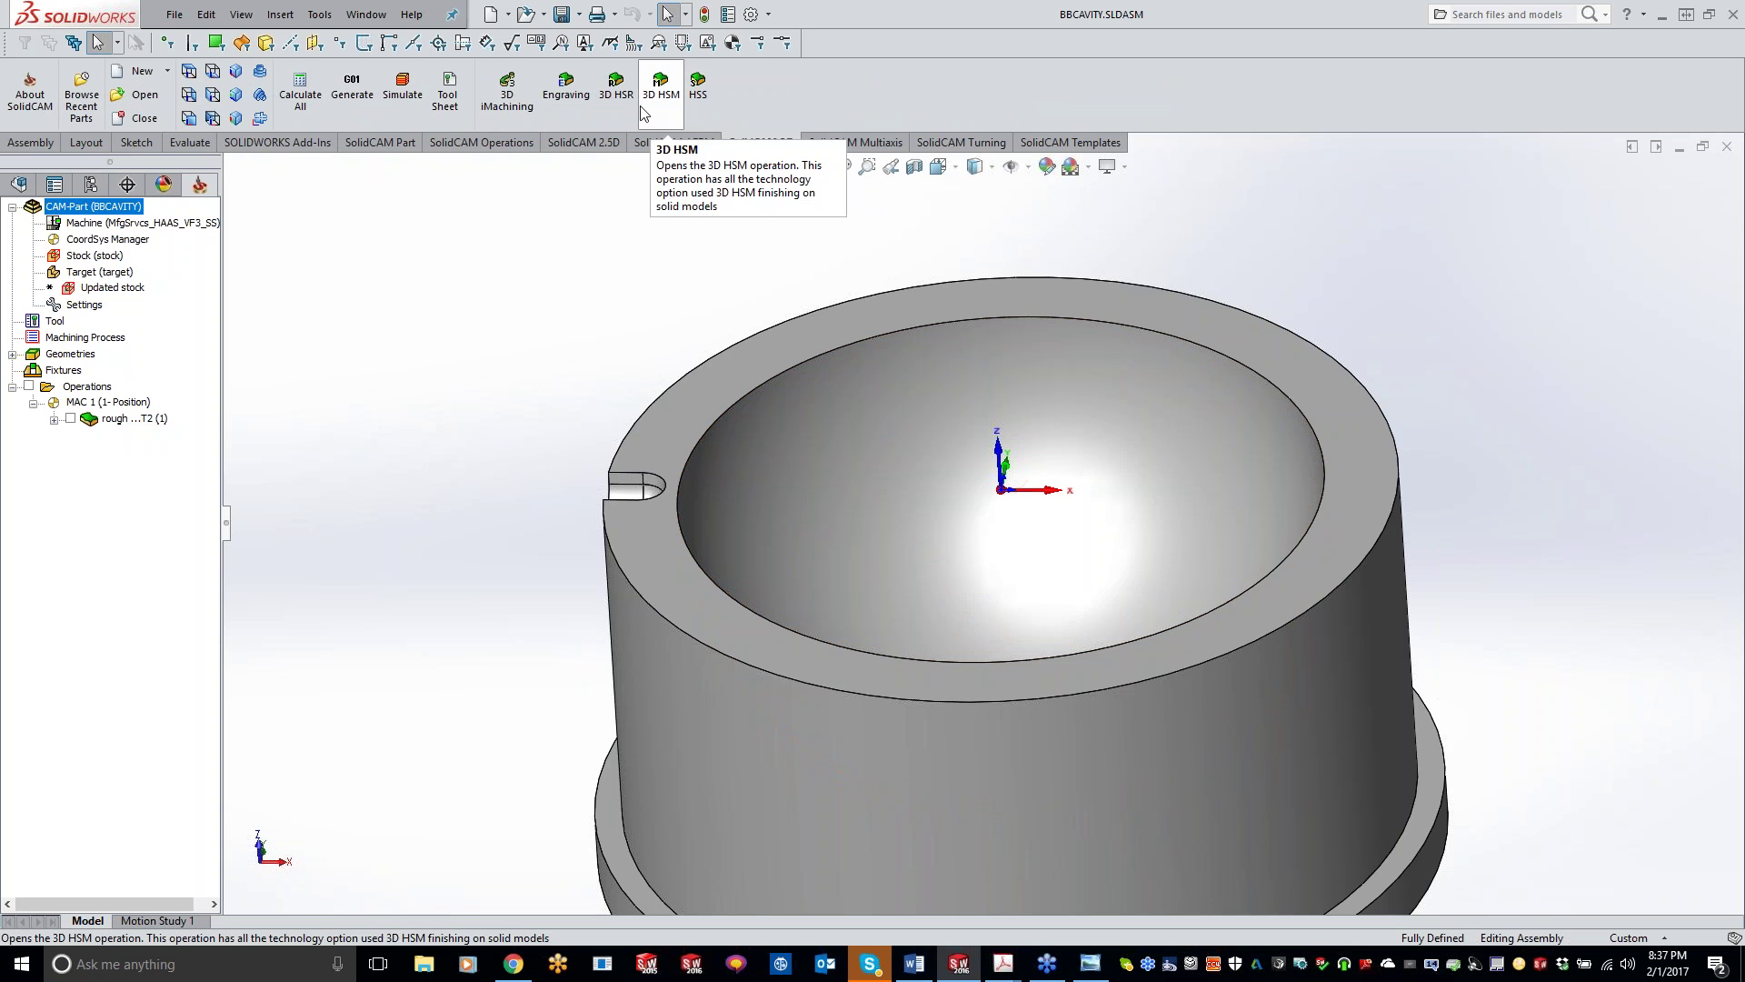
# - Create a 3D HSM operation with Hybrid Constant Z technology using tool 1
pyautogui.click(673, 95)
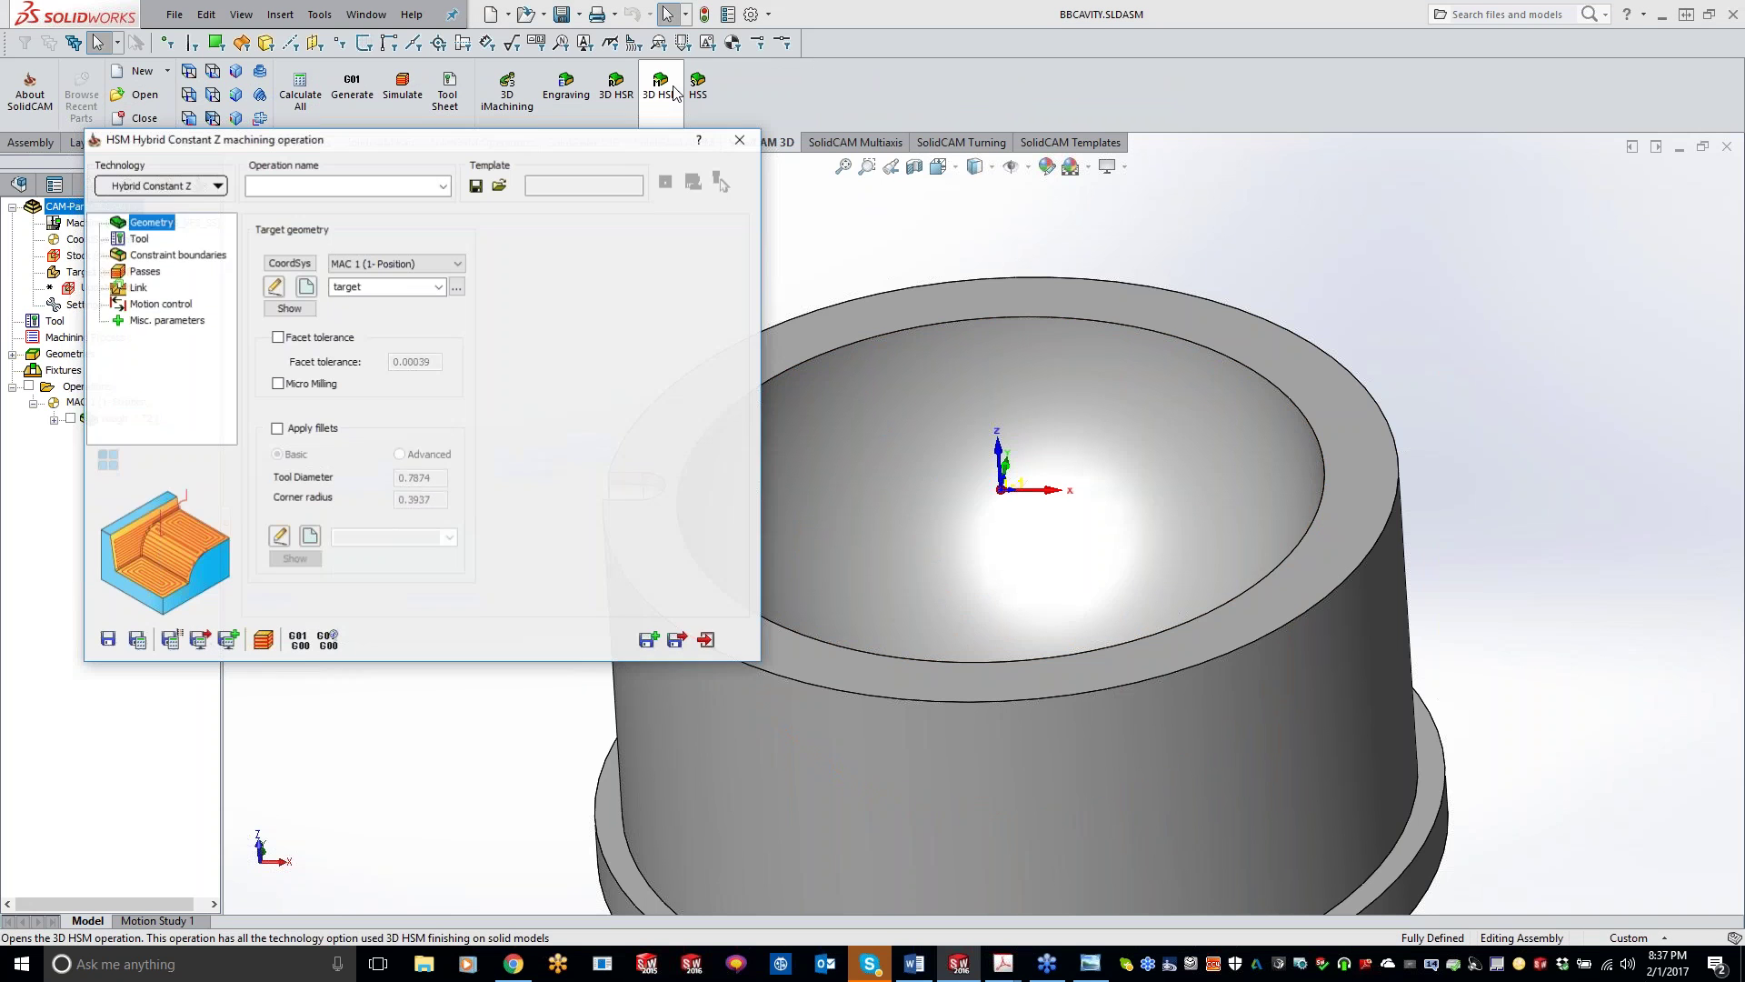
pyautogui.click(164, 188)
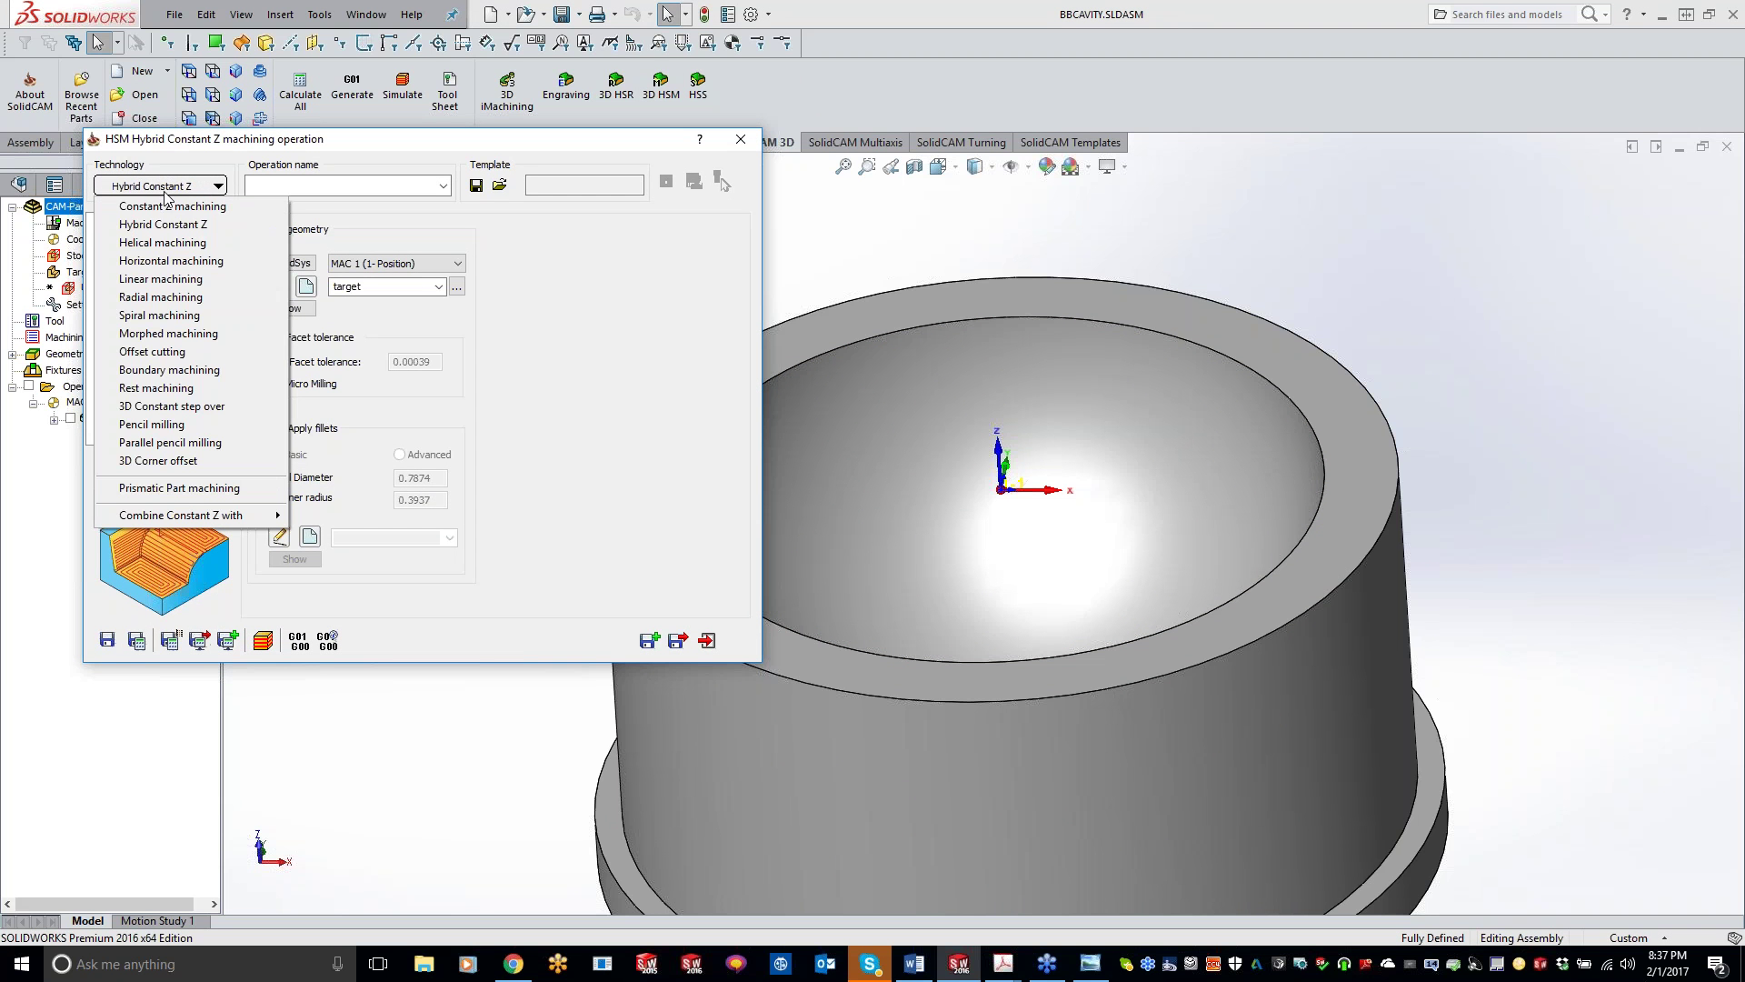
pyautogui.click(173, 224)
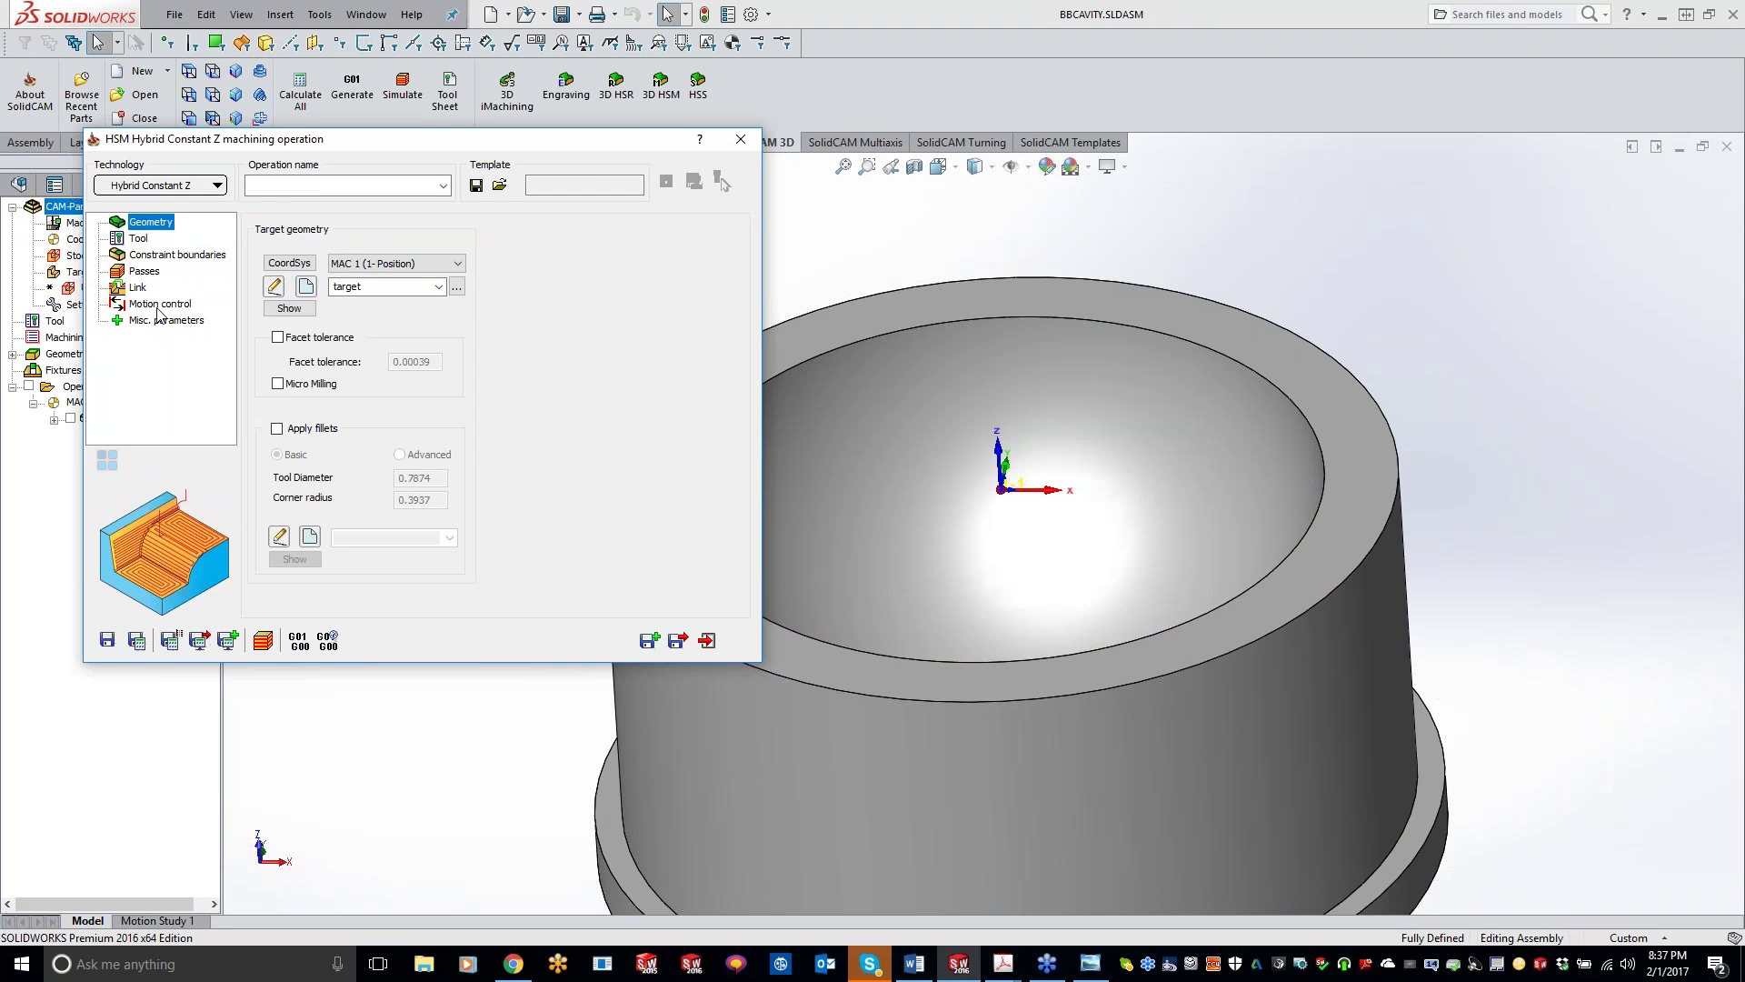
pyautogui.click(141, 239)
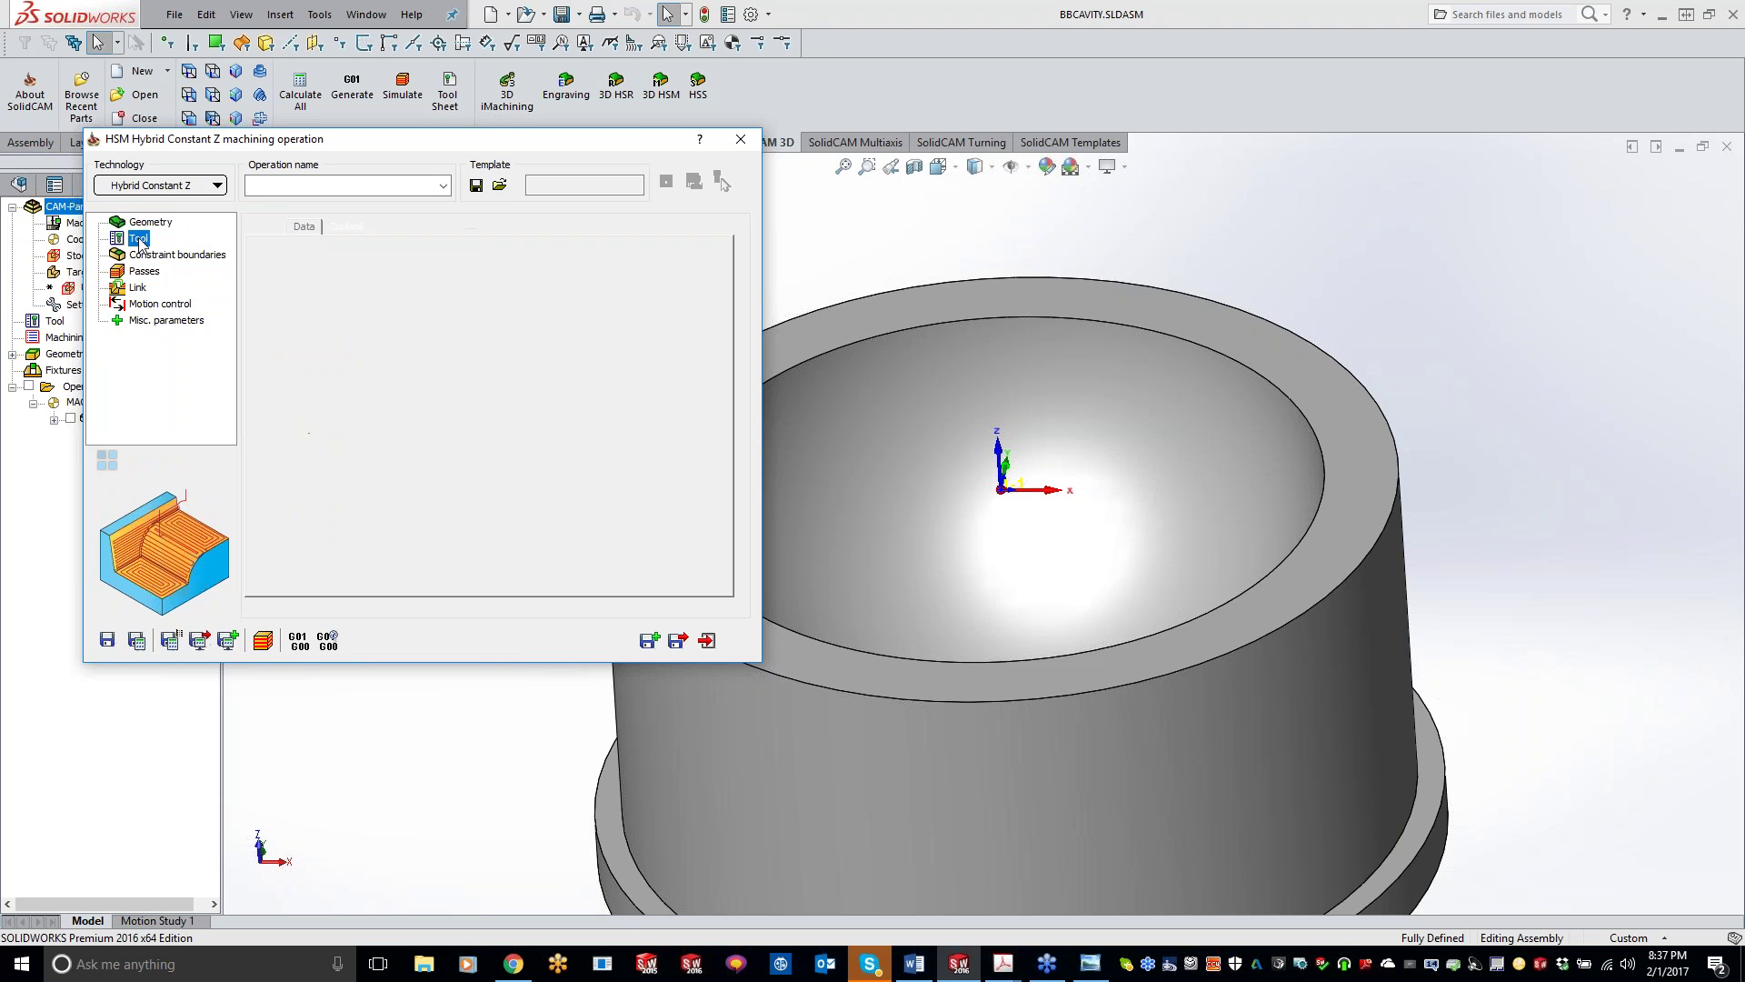
pyautogui.click(375, 538)
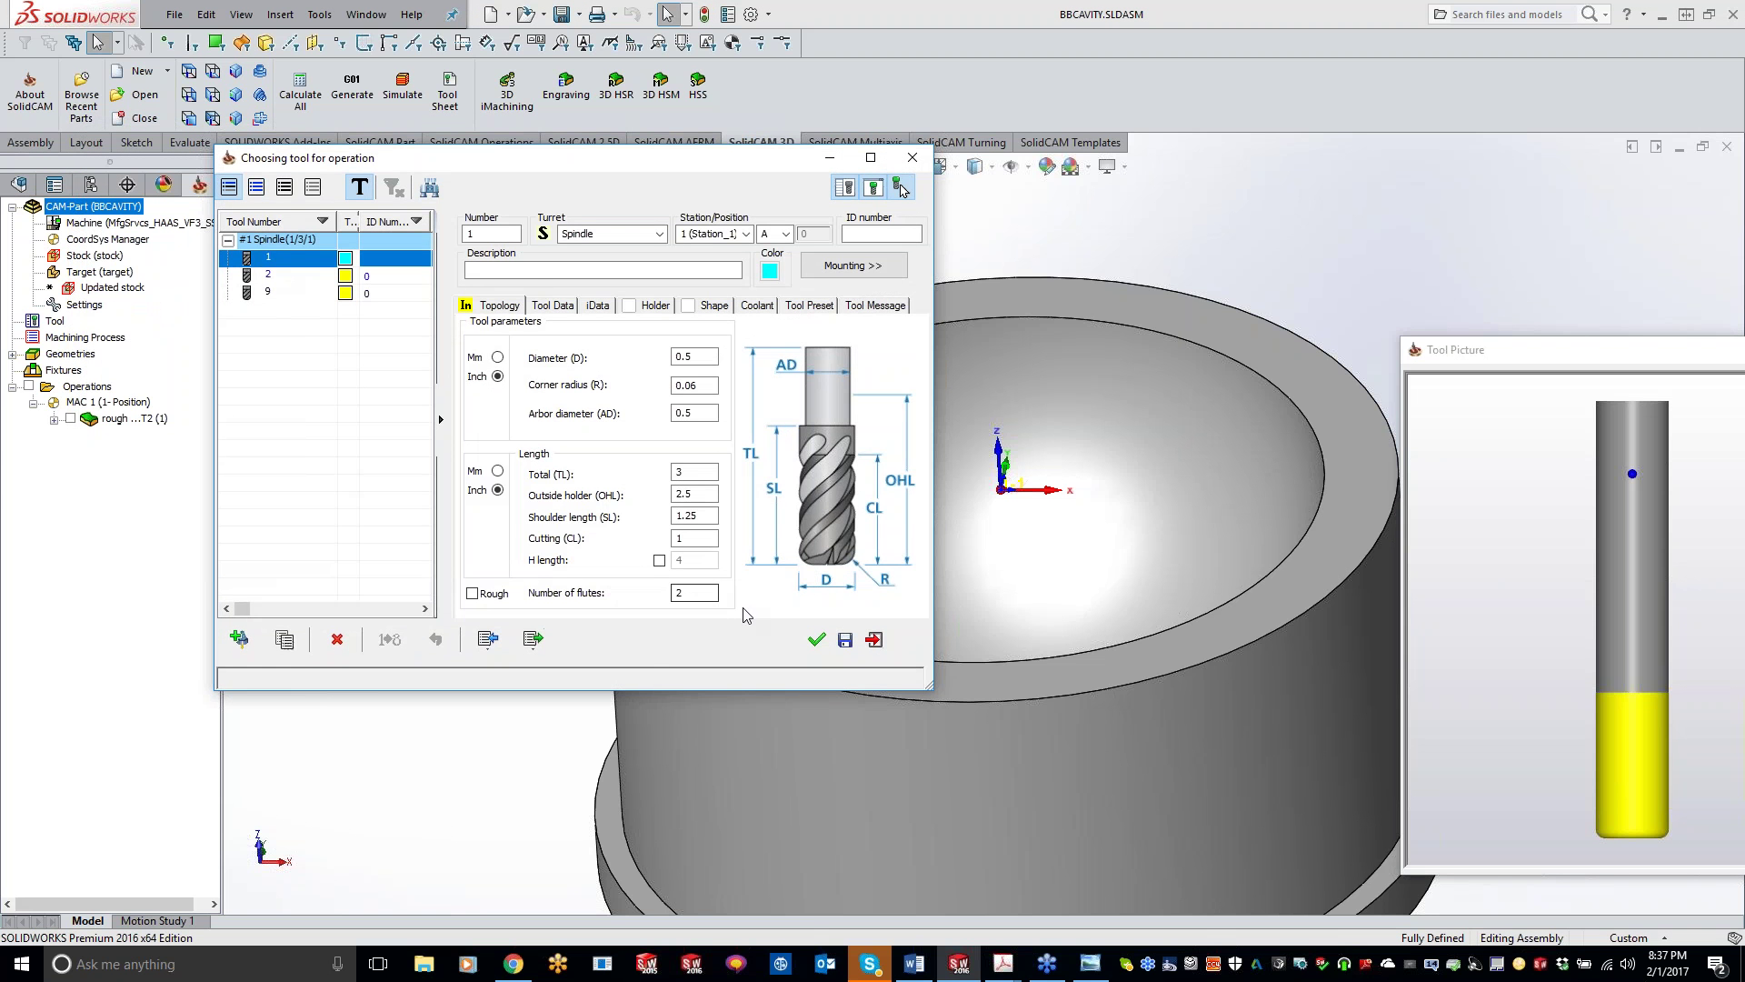
pyautogui.click(815, 639)
pyautogui.click(157, 254)
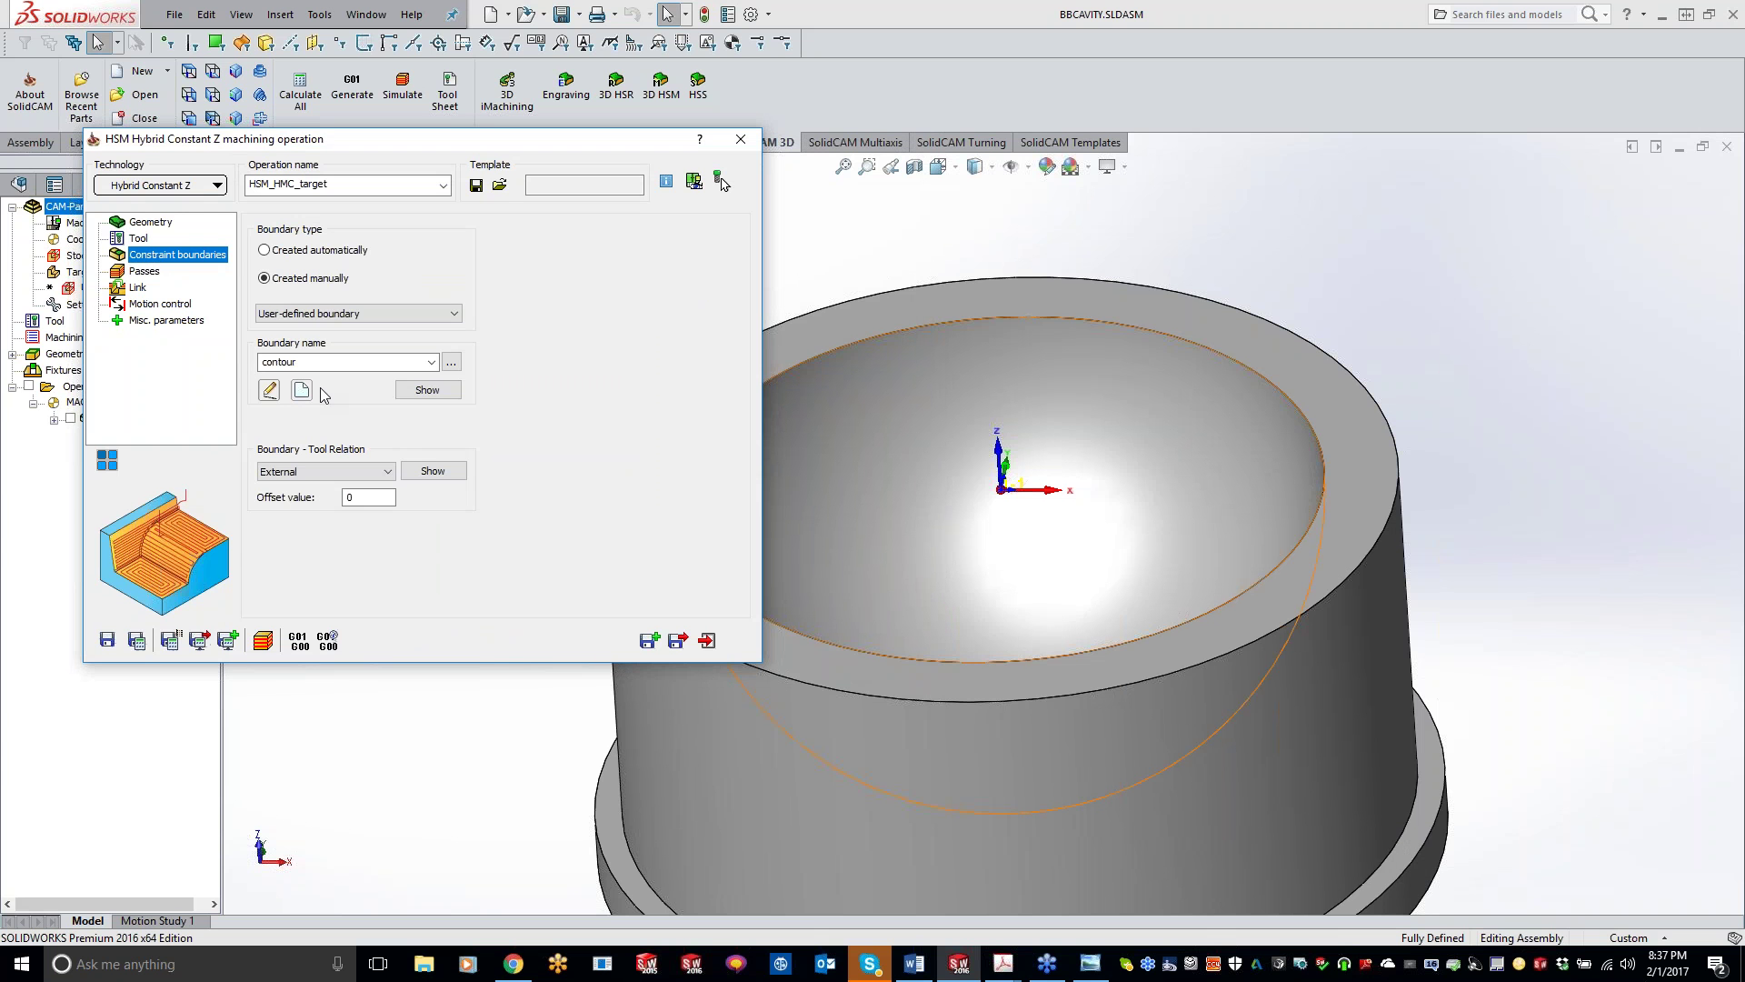
# - Preview the contour boundary and set its Boundary-Tool Relation to Internal
pyautogui.click(427, 390)
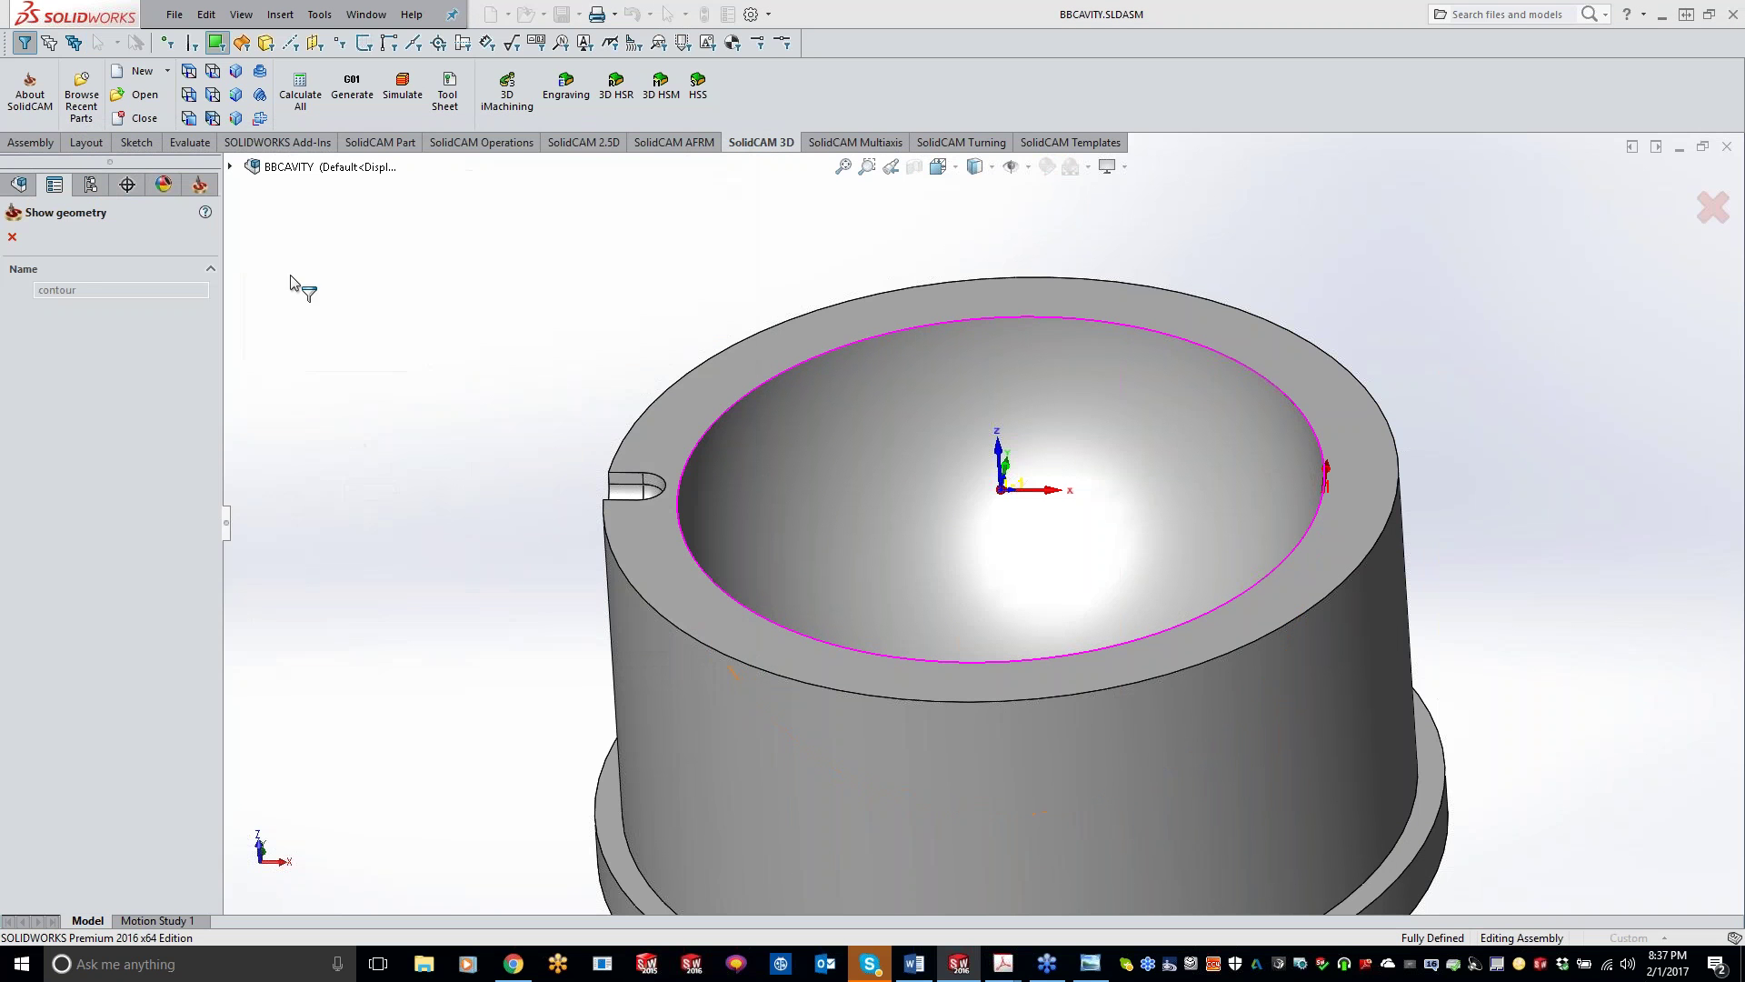
pyautogui.click(13, 238)
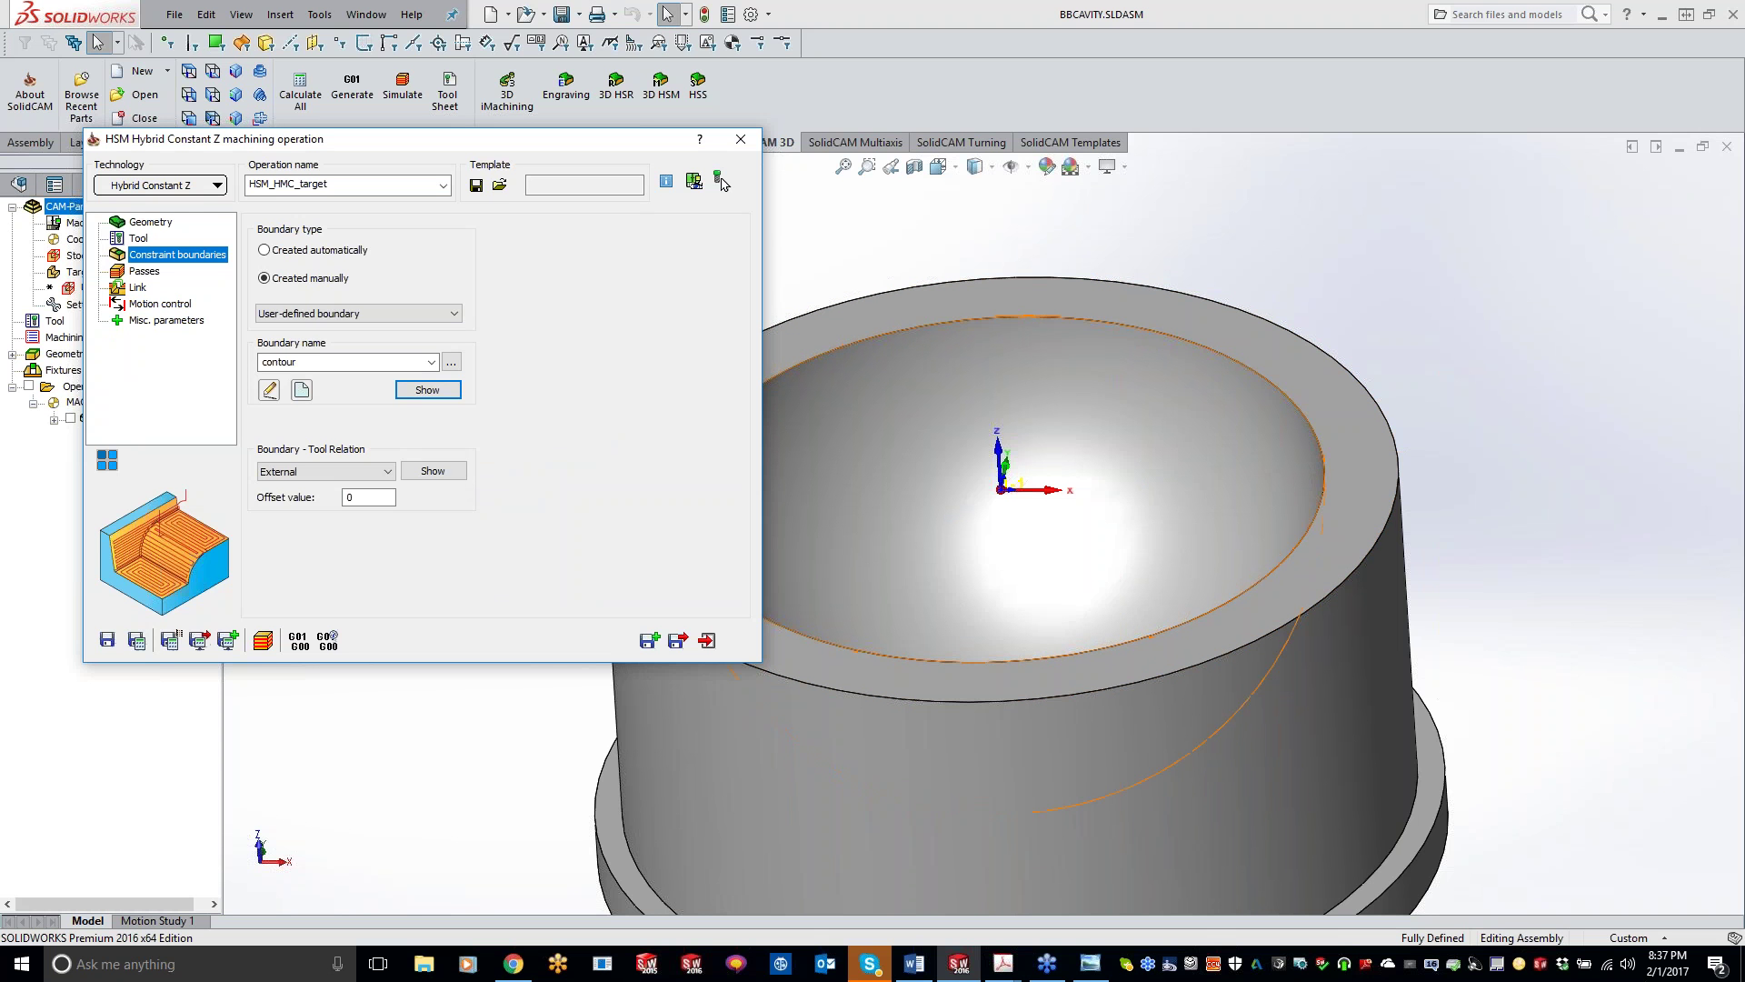
pyautogui.click(335, 471)
pyautogui.click(327, 501)
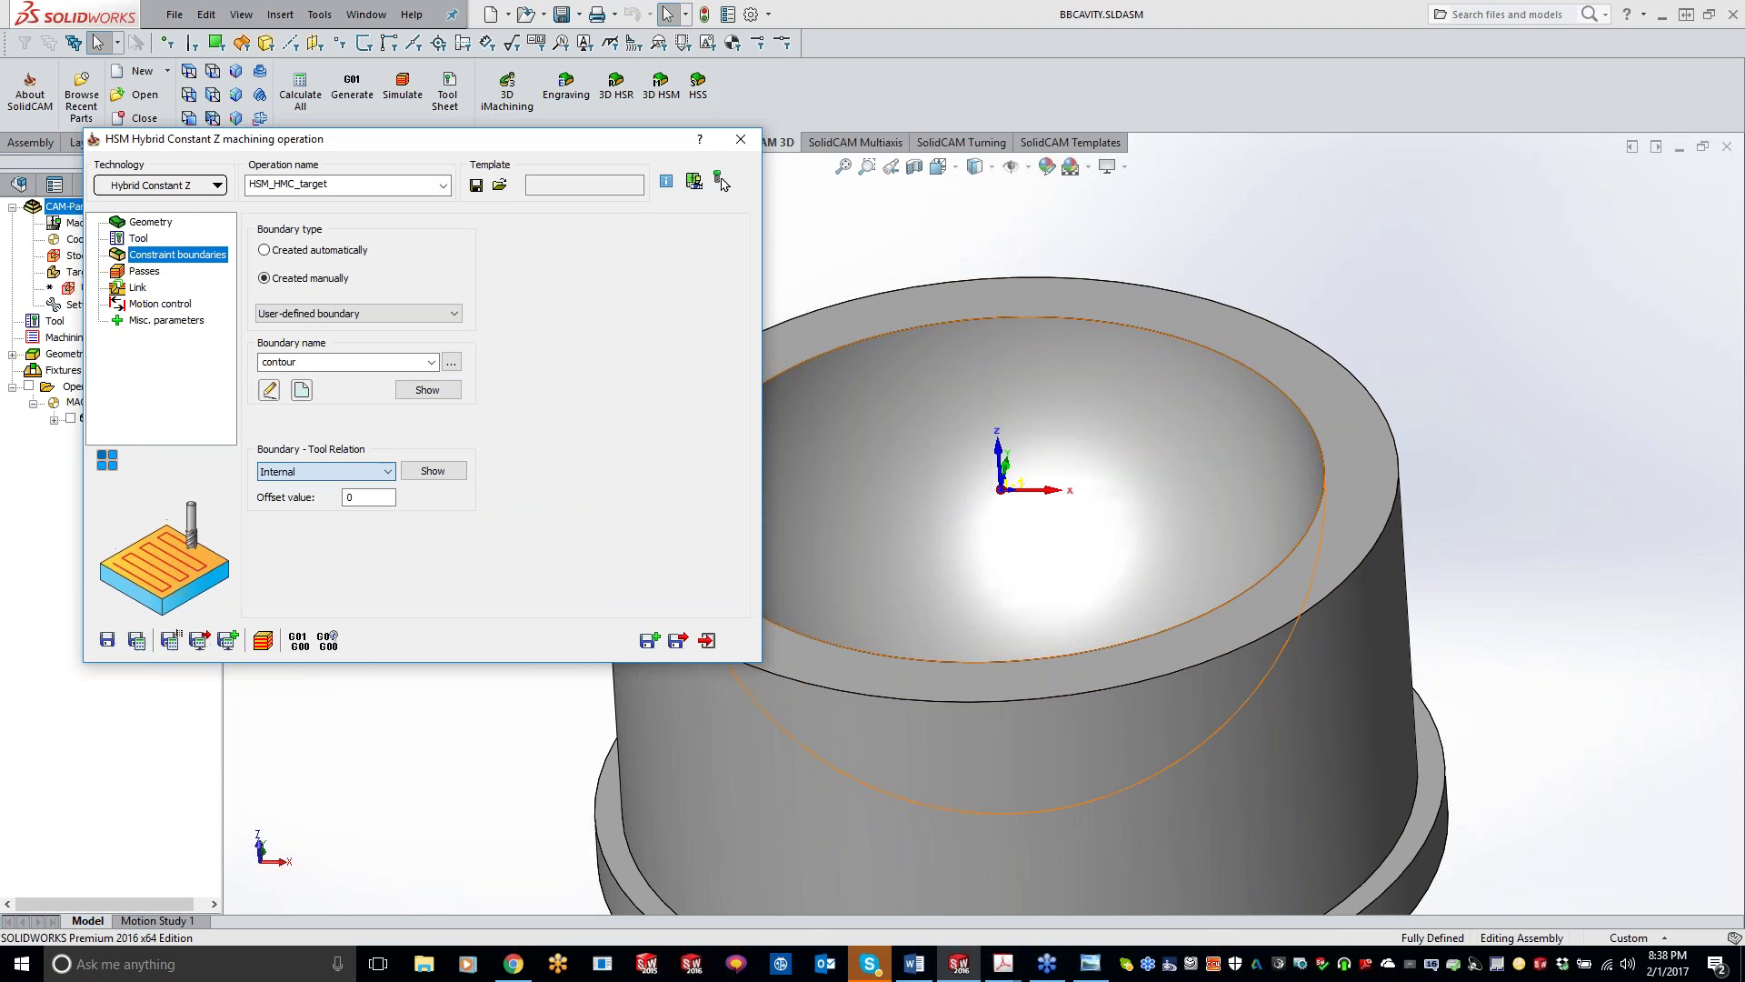
pyautogui.click(143, 271)
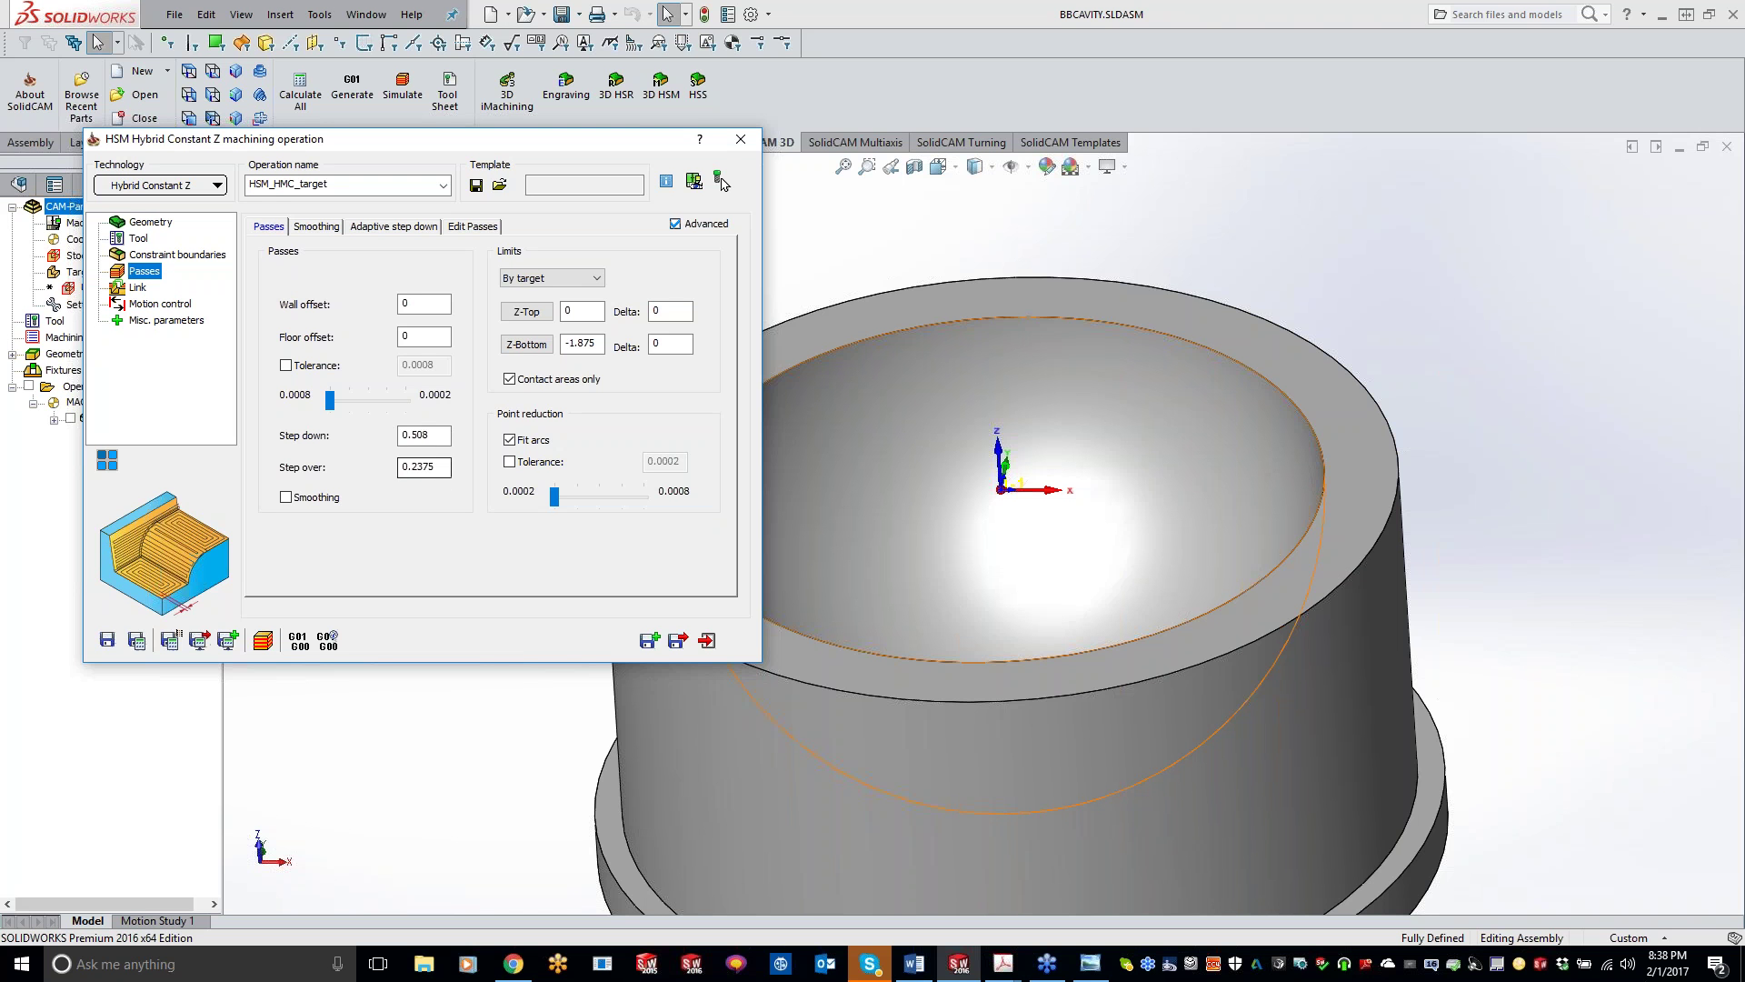
# - Set Step down and Step over to 0.02 and save the Hybrid Constant Z operation
pyautogui.moveTo(441, 436); pyautogui.dragTo(400, 436)
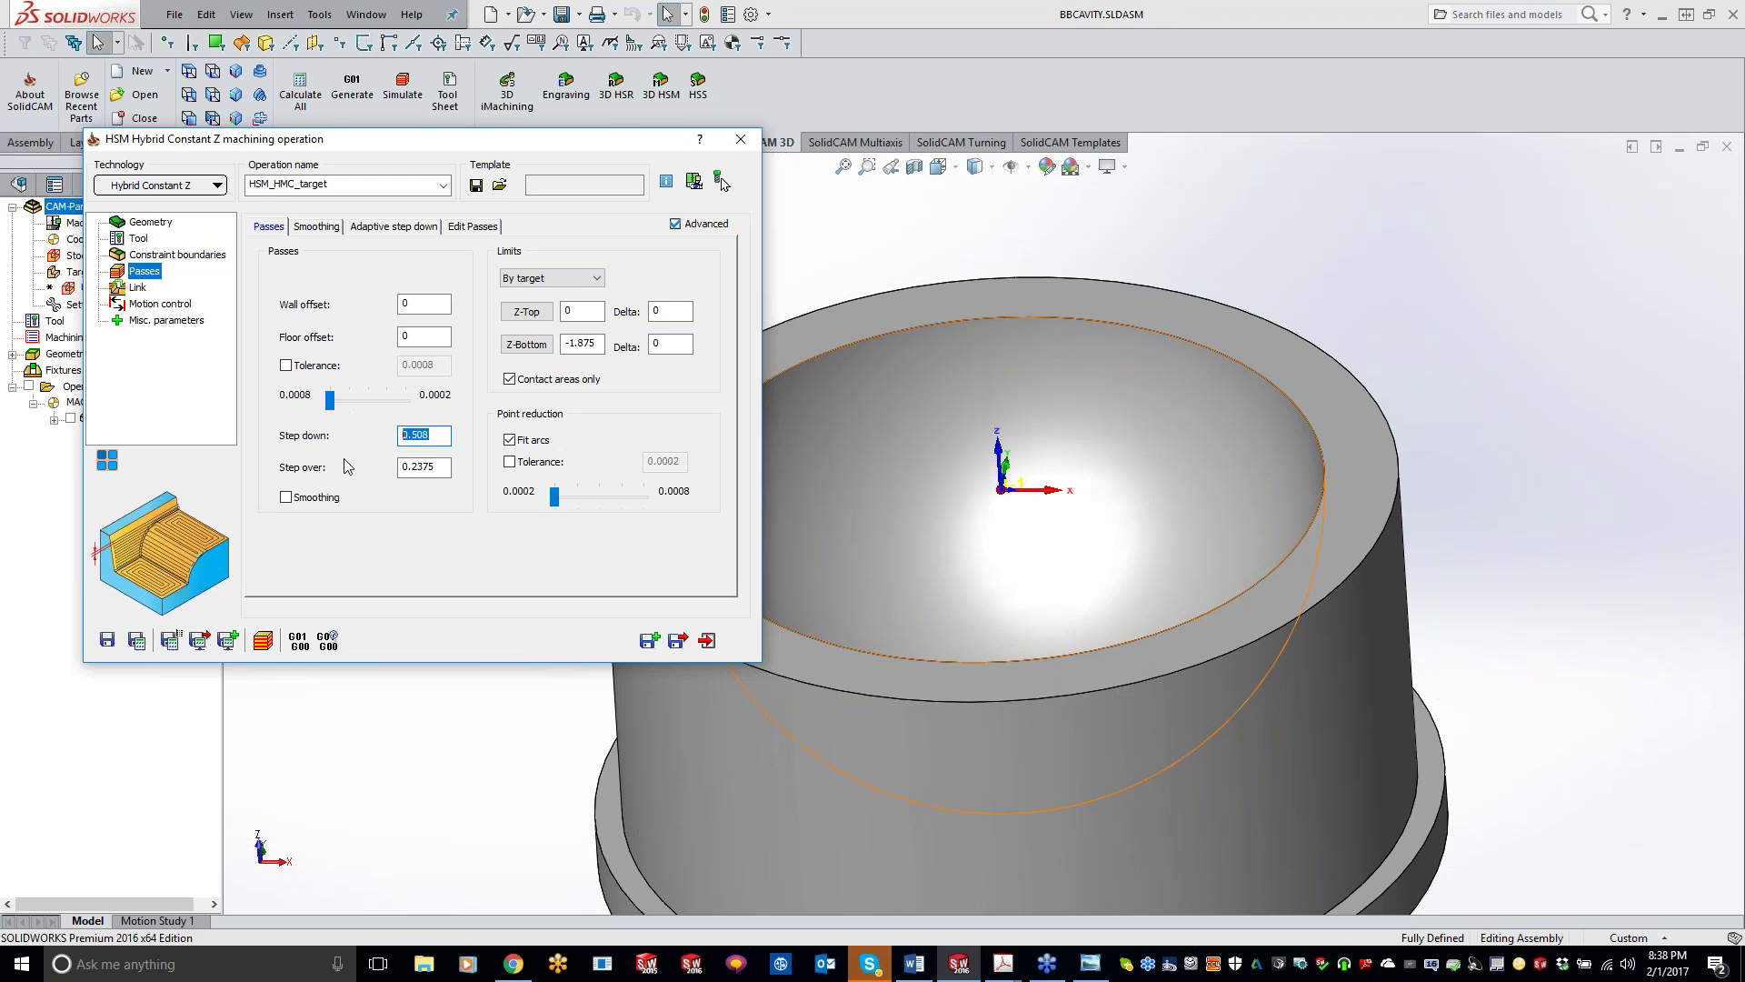
pyautogui.click(438, 467)
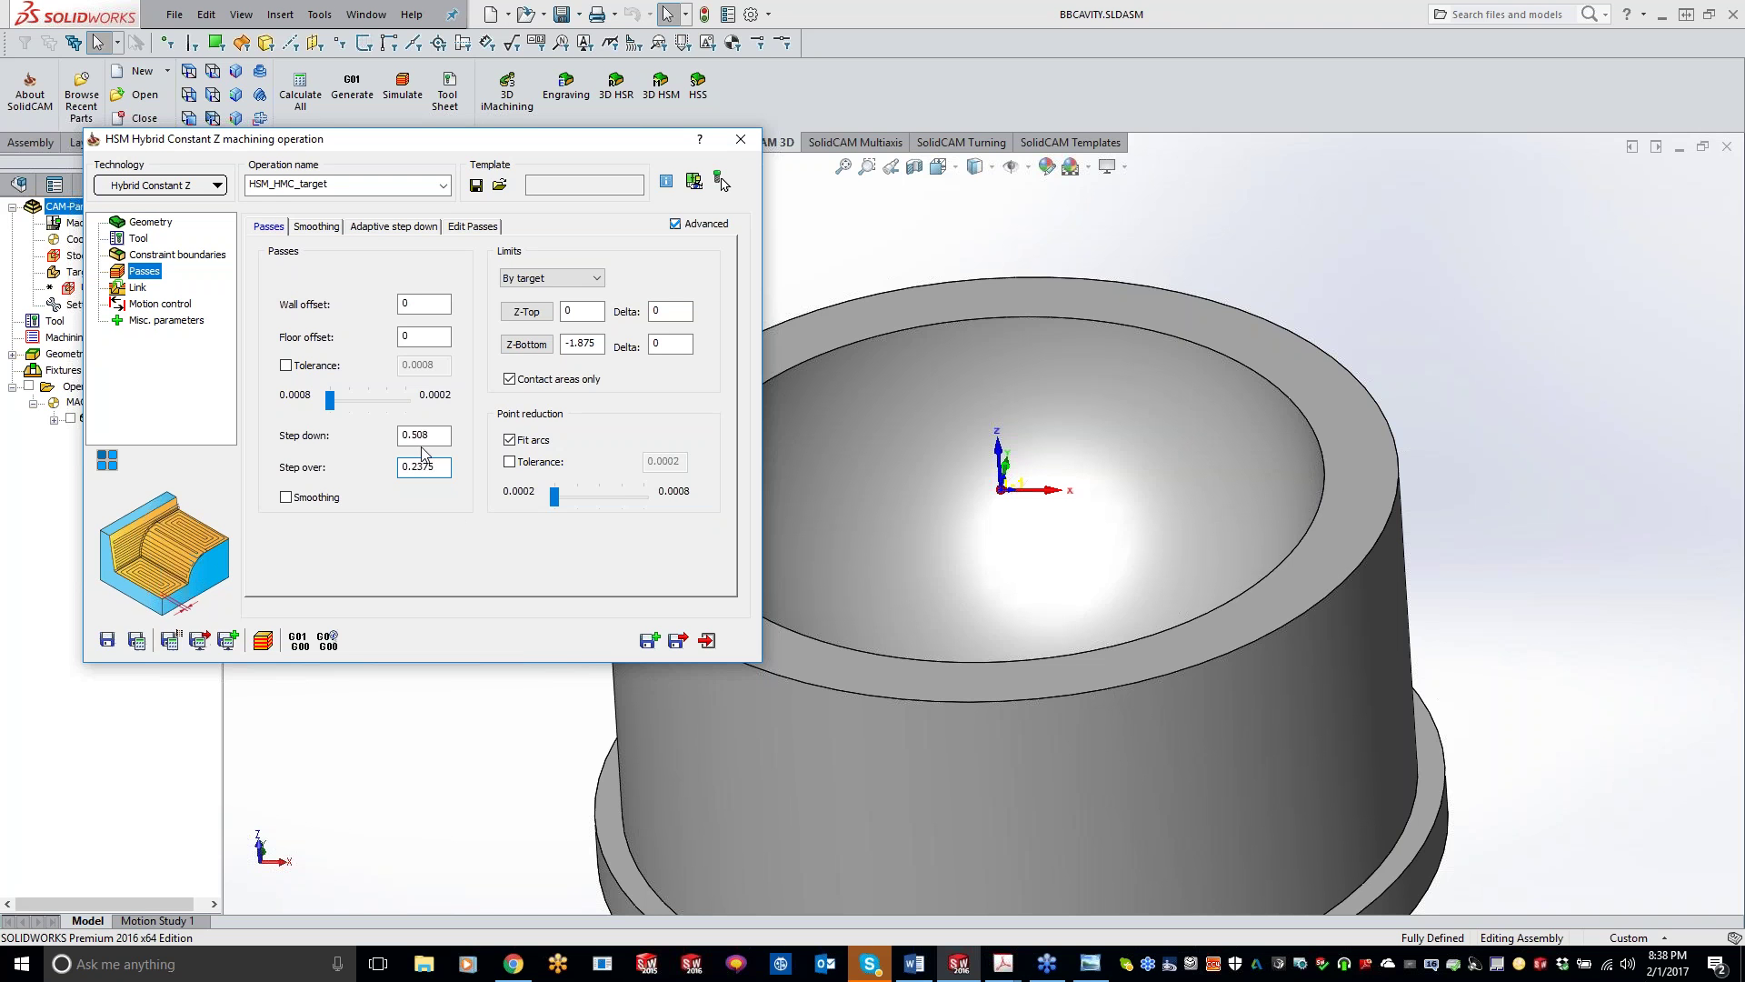
pyautogui.hotkey('shift', 'Tab')
pyautogui.write('.')
pyautogui.moveTo(414, 468); pyautogui.dragTo(462, 467)
pyautogui.write('02')
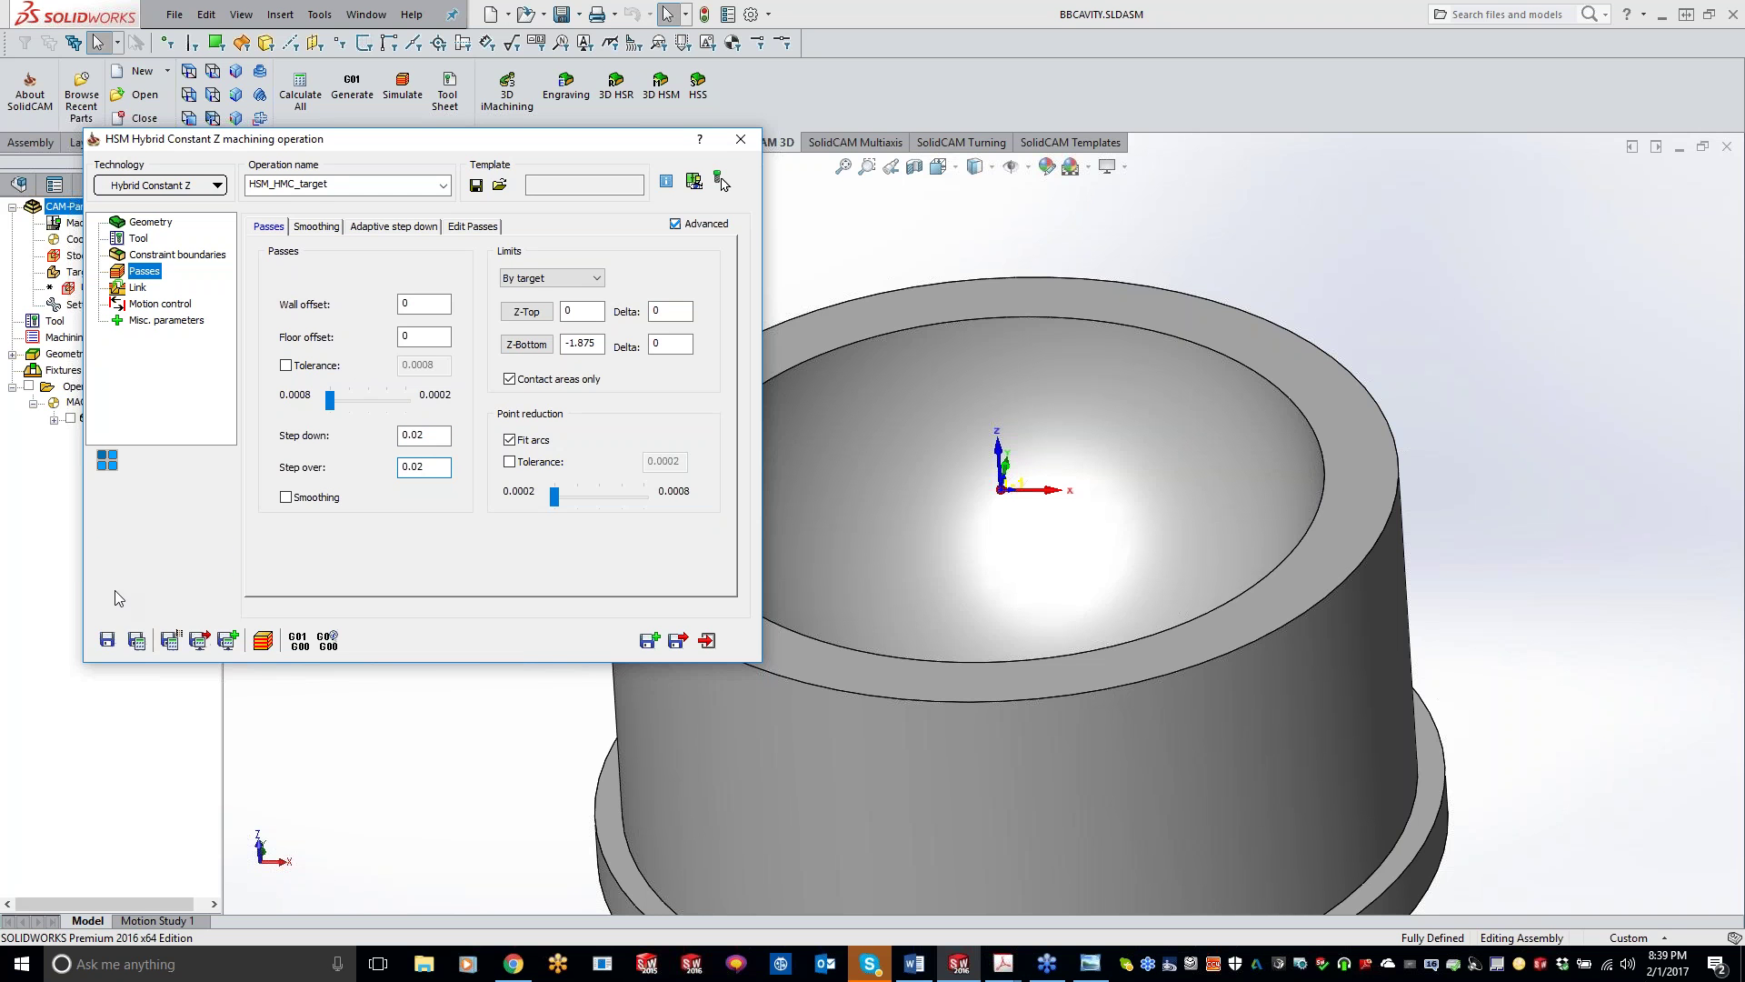
pyautogui.click(136, 641)
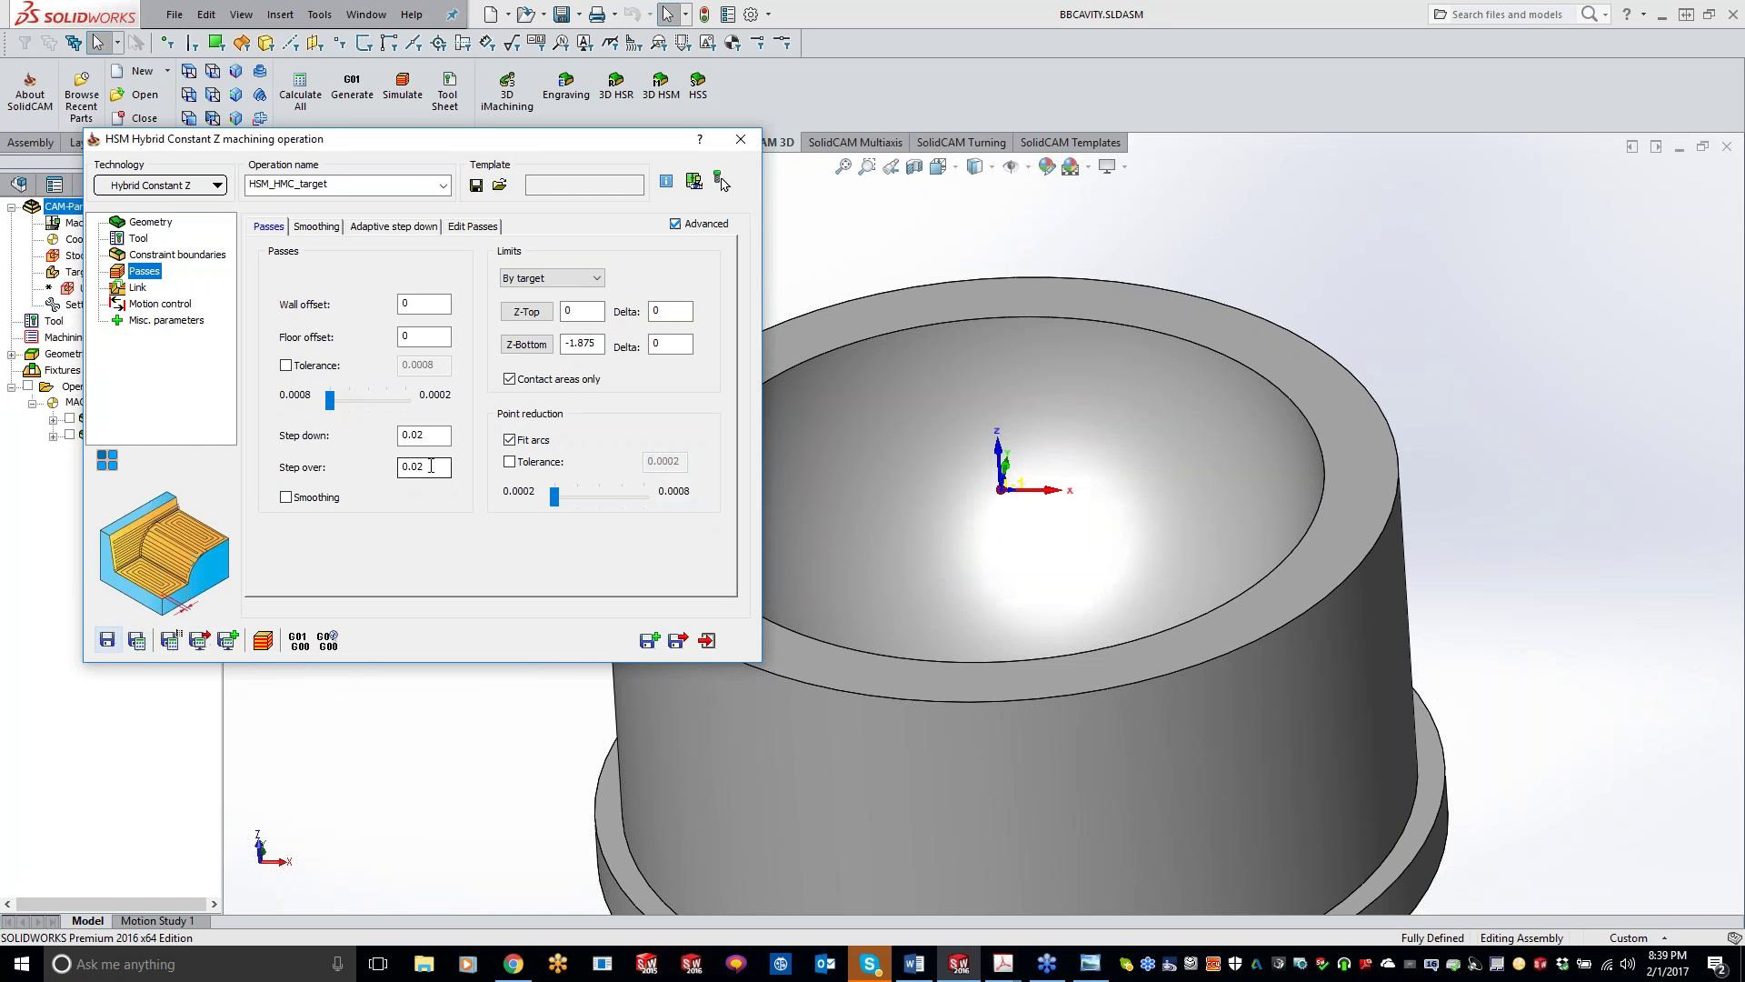
pyautogui.moveTo(382, 138); pyautogui.dragTo(410, 113)
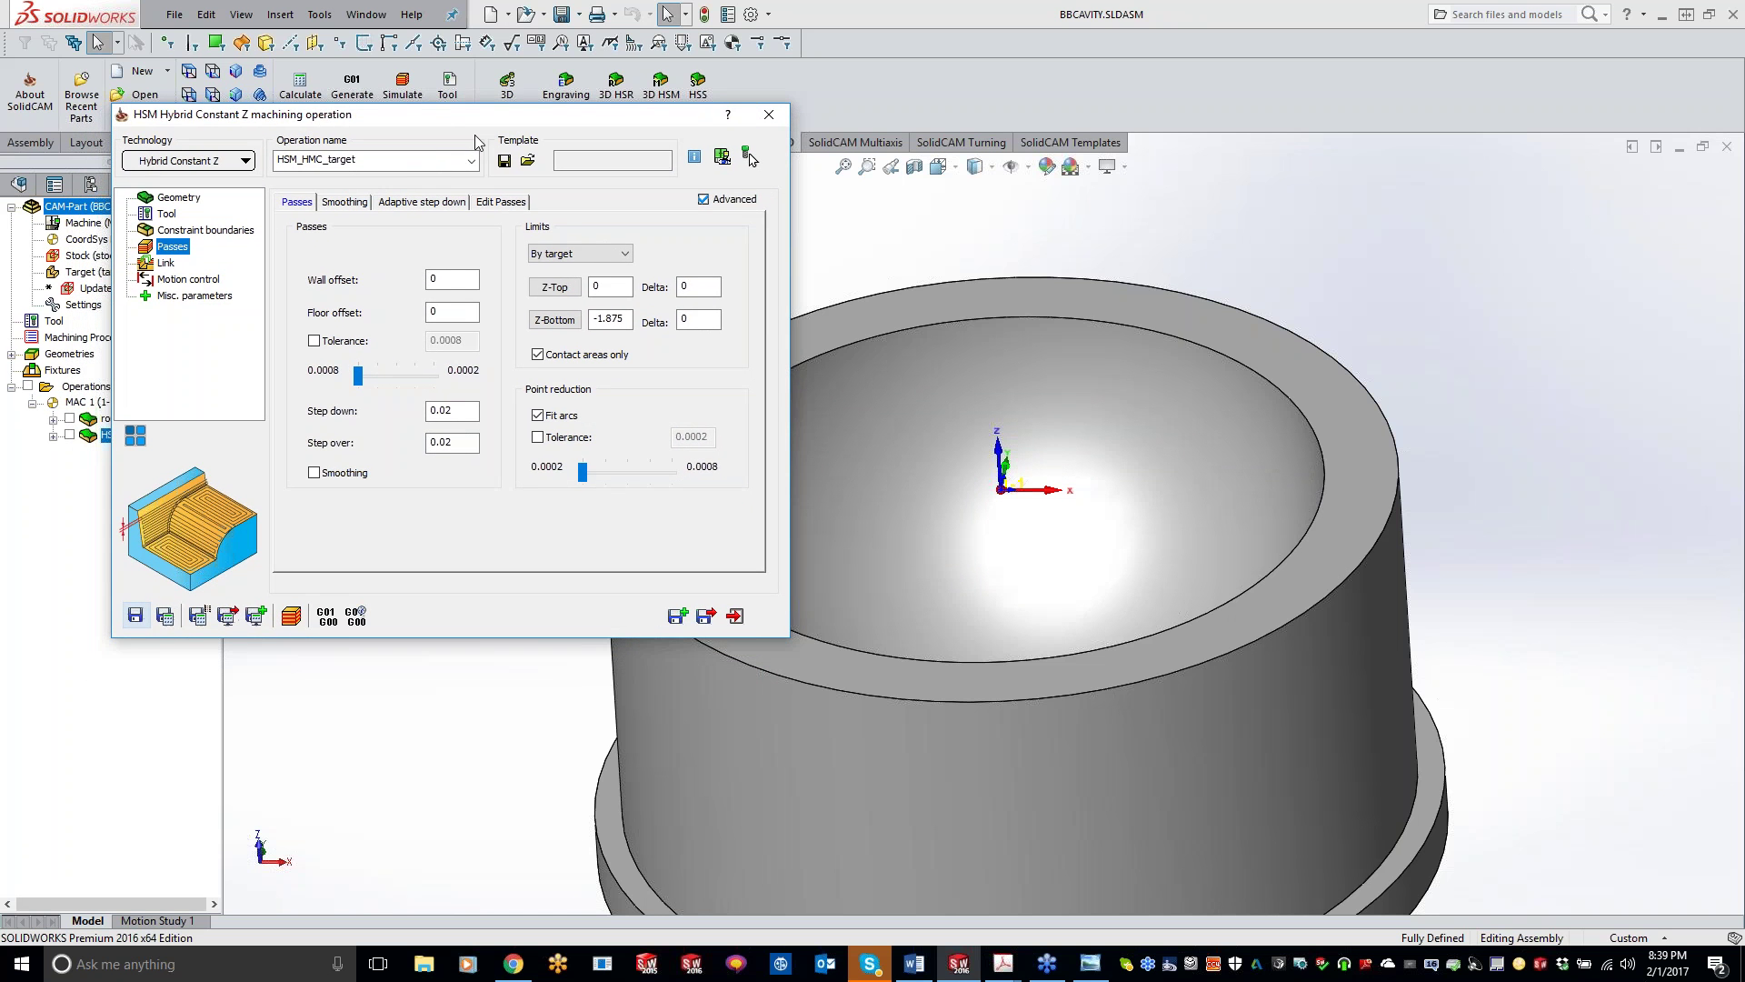
# - Review HSM_HMC_target's toolpath and retract settings, then open its SolidVerify simulation
pyautogui.click(69, 435)
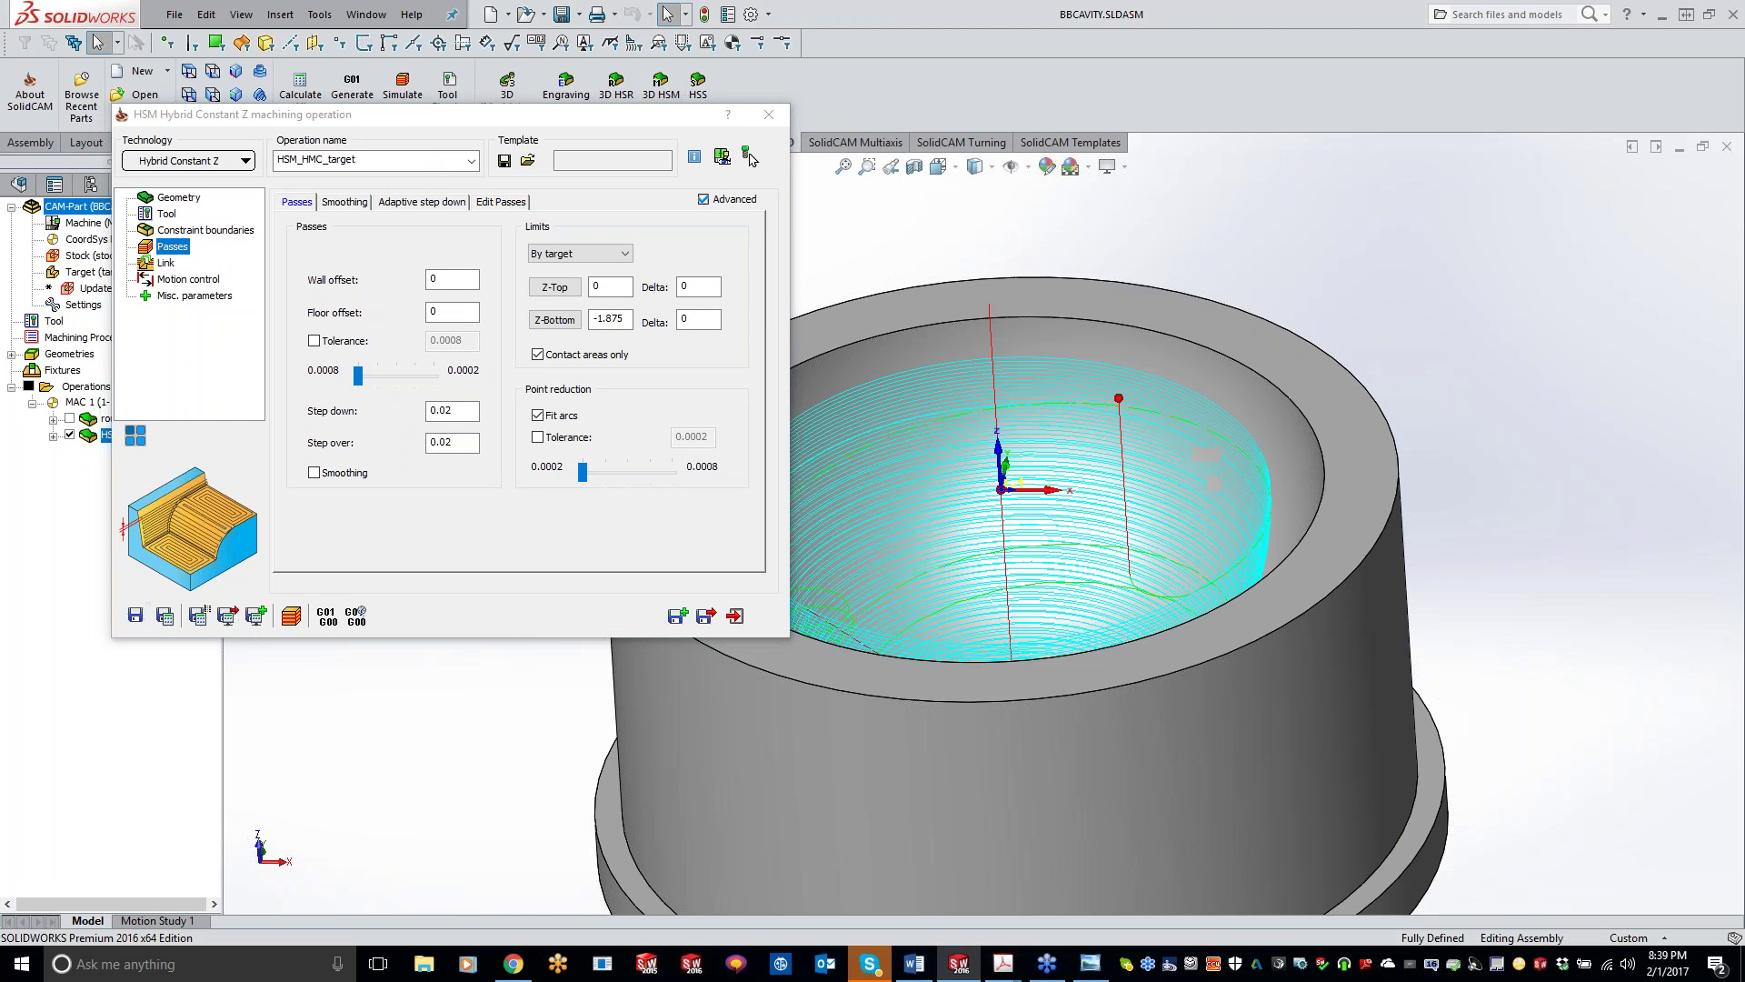
pyautogui.moveTo(1382, 491); pyautogui.dragTo(1402, 522, button='middle')
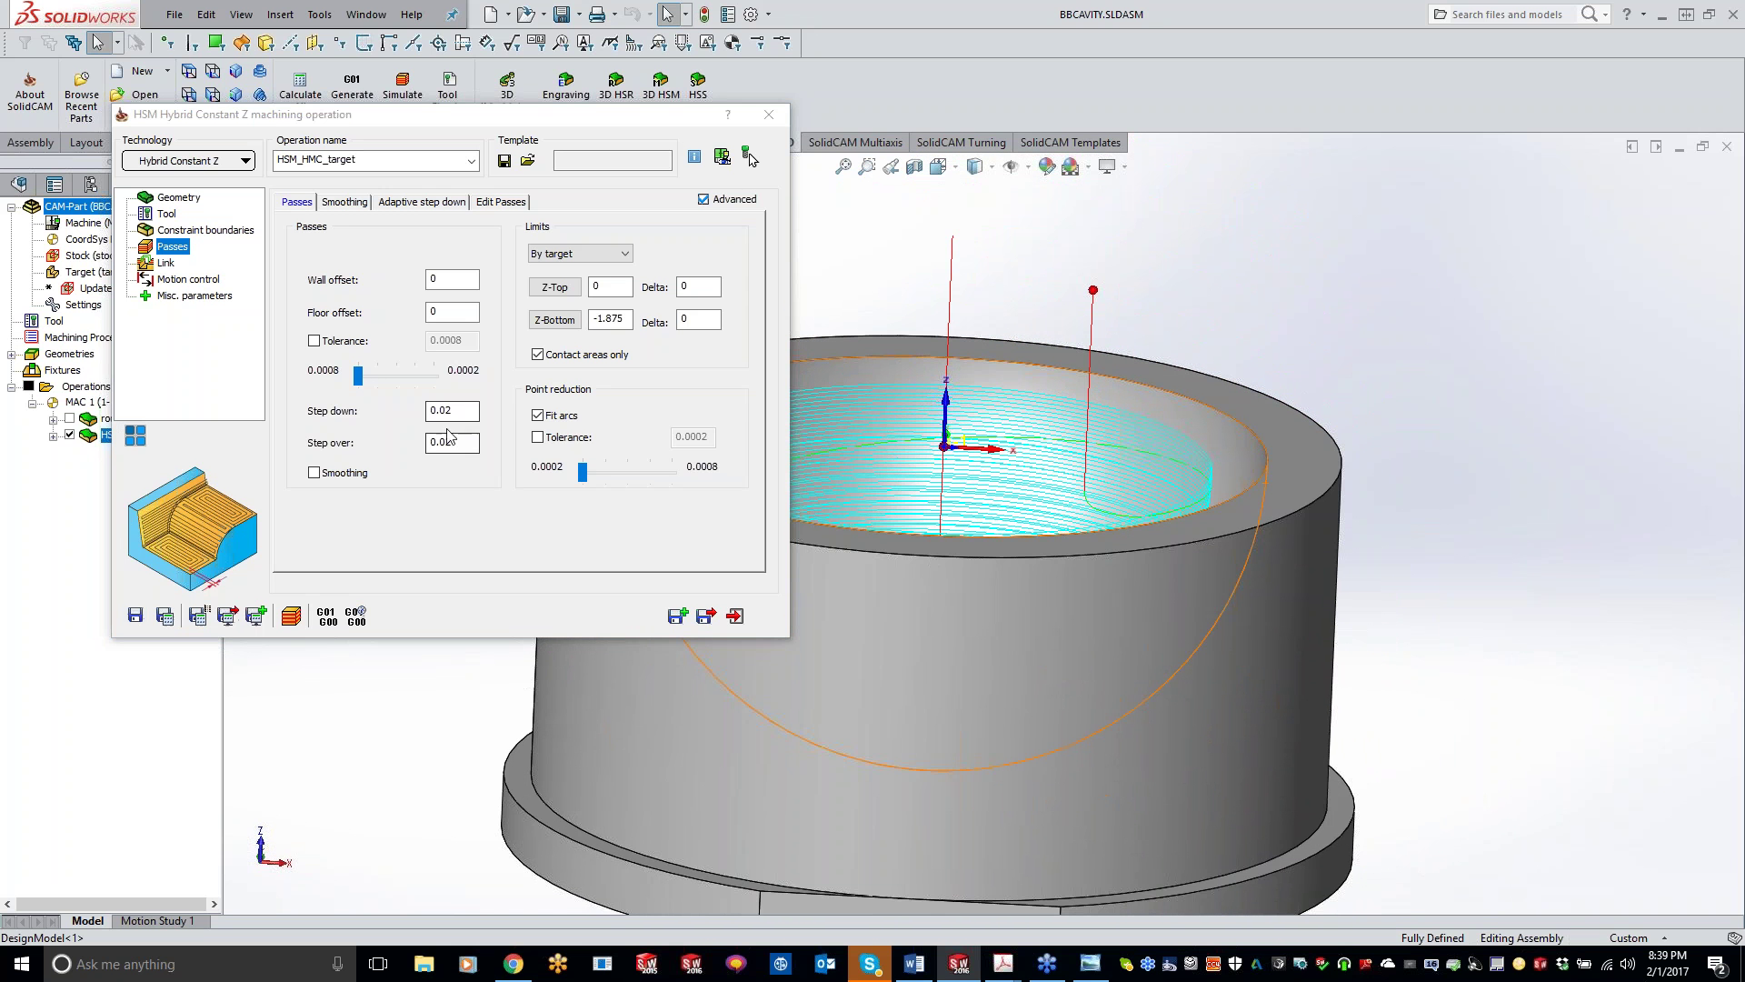
pyautogui.click(166, 262)
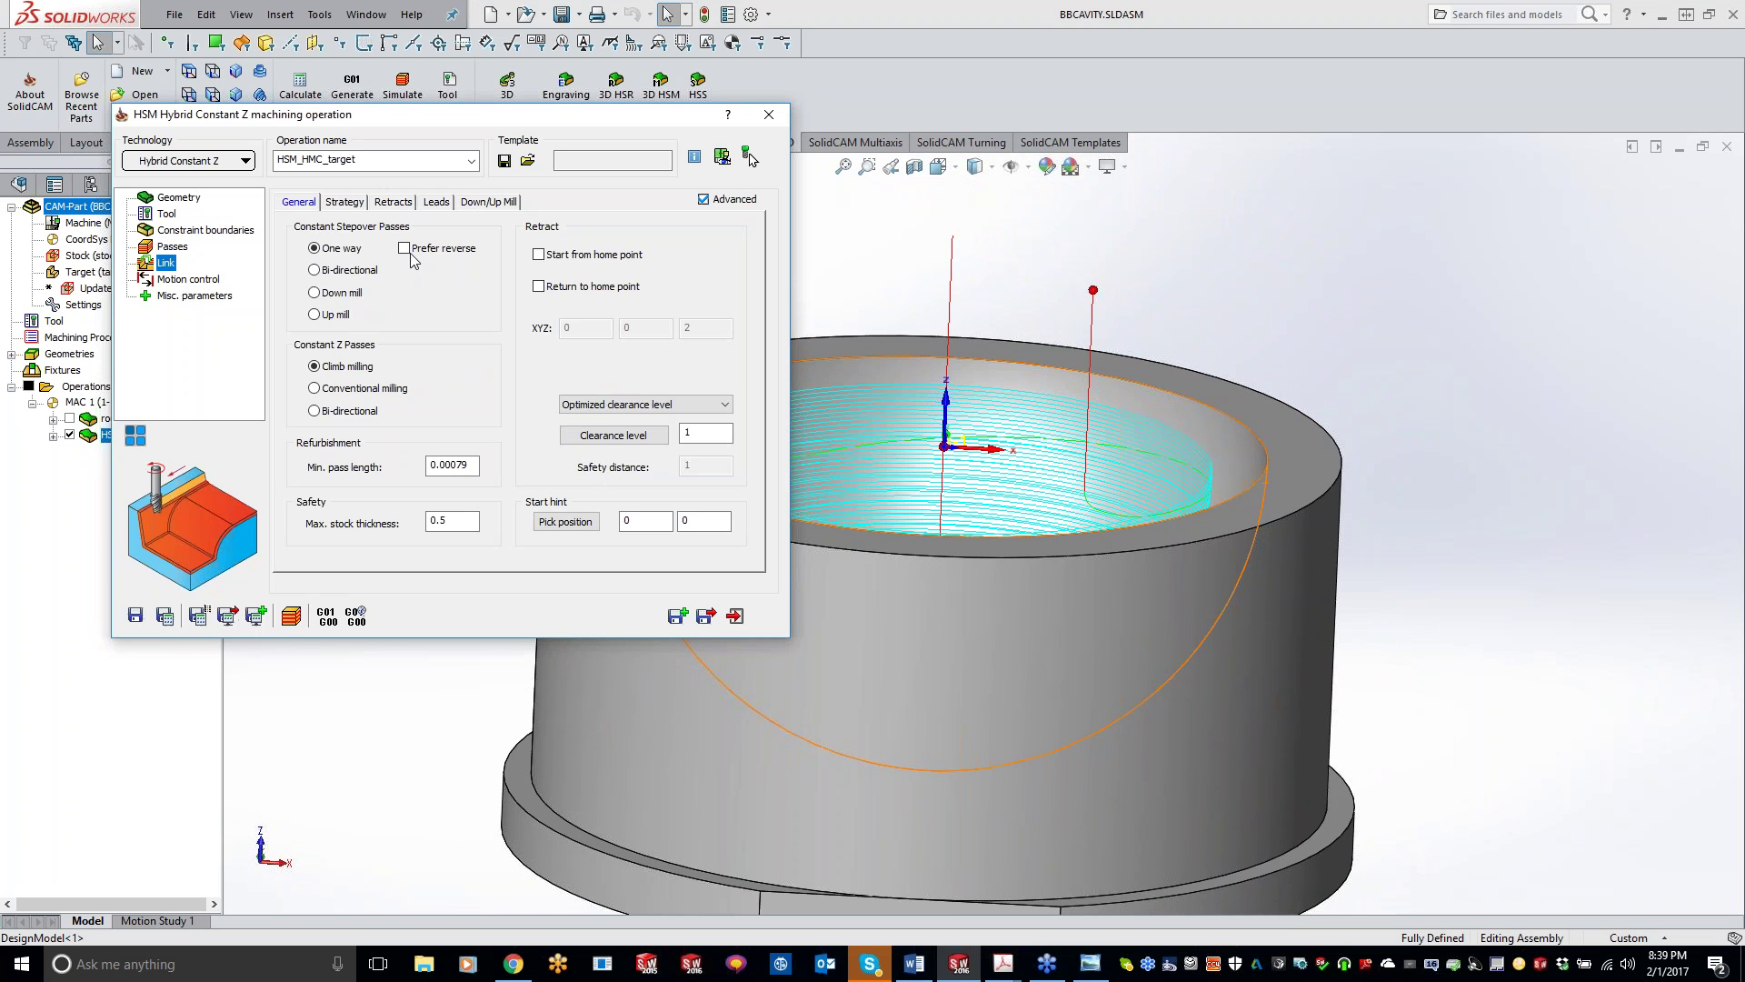
pyautogui.click(350, 205)
pyautogui.click(381, 204)
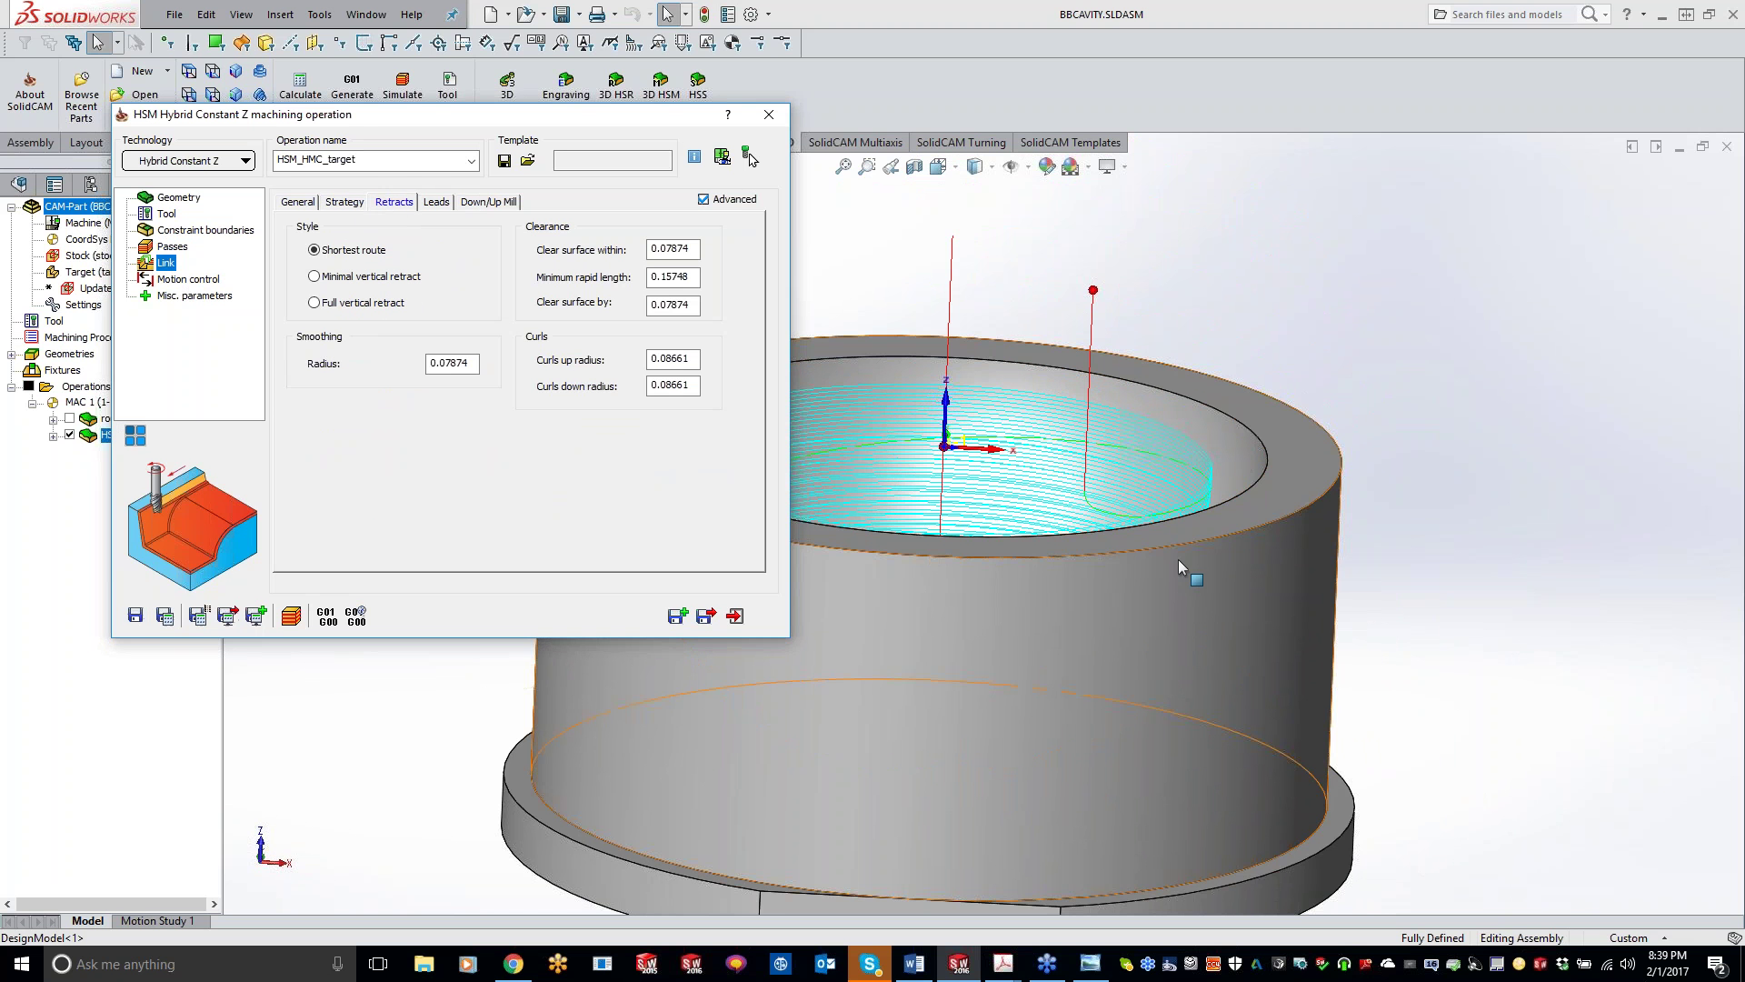
pyautogui.moveTo(1231, 576); pyautogui.dragTo(1287, 654, button='middle')
pyautogui.click(289, 621)
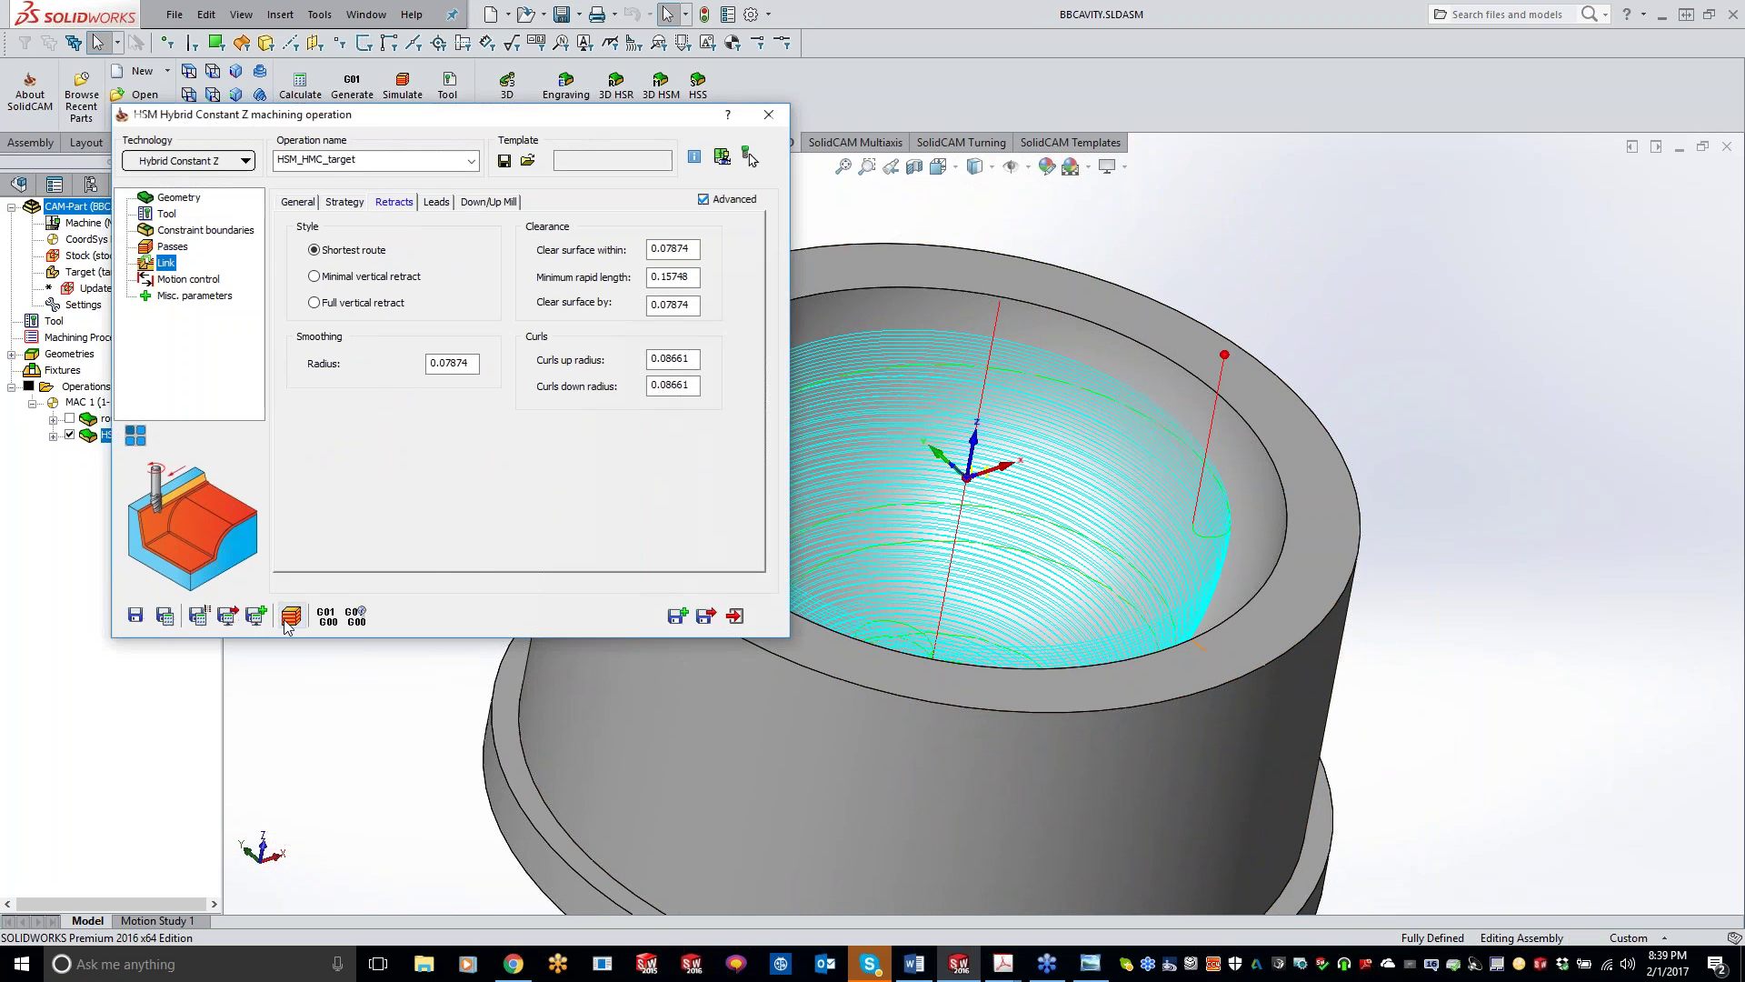
pyautogui.click(476, 583)
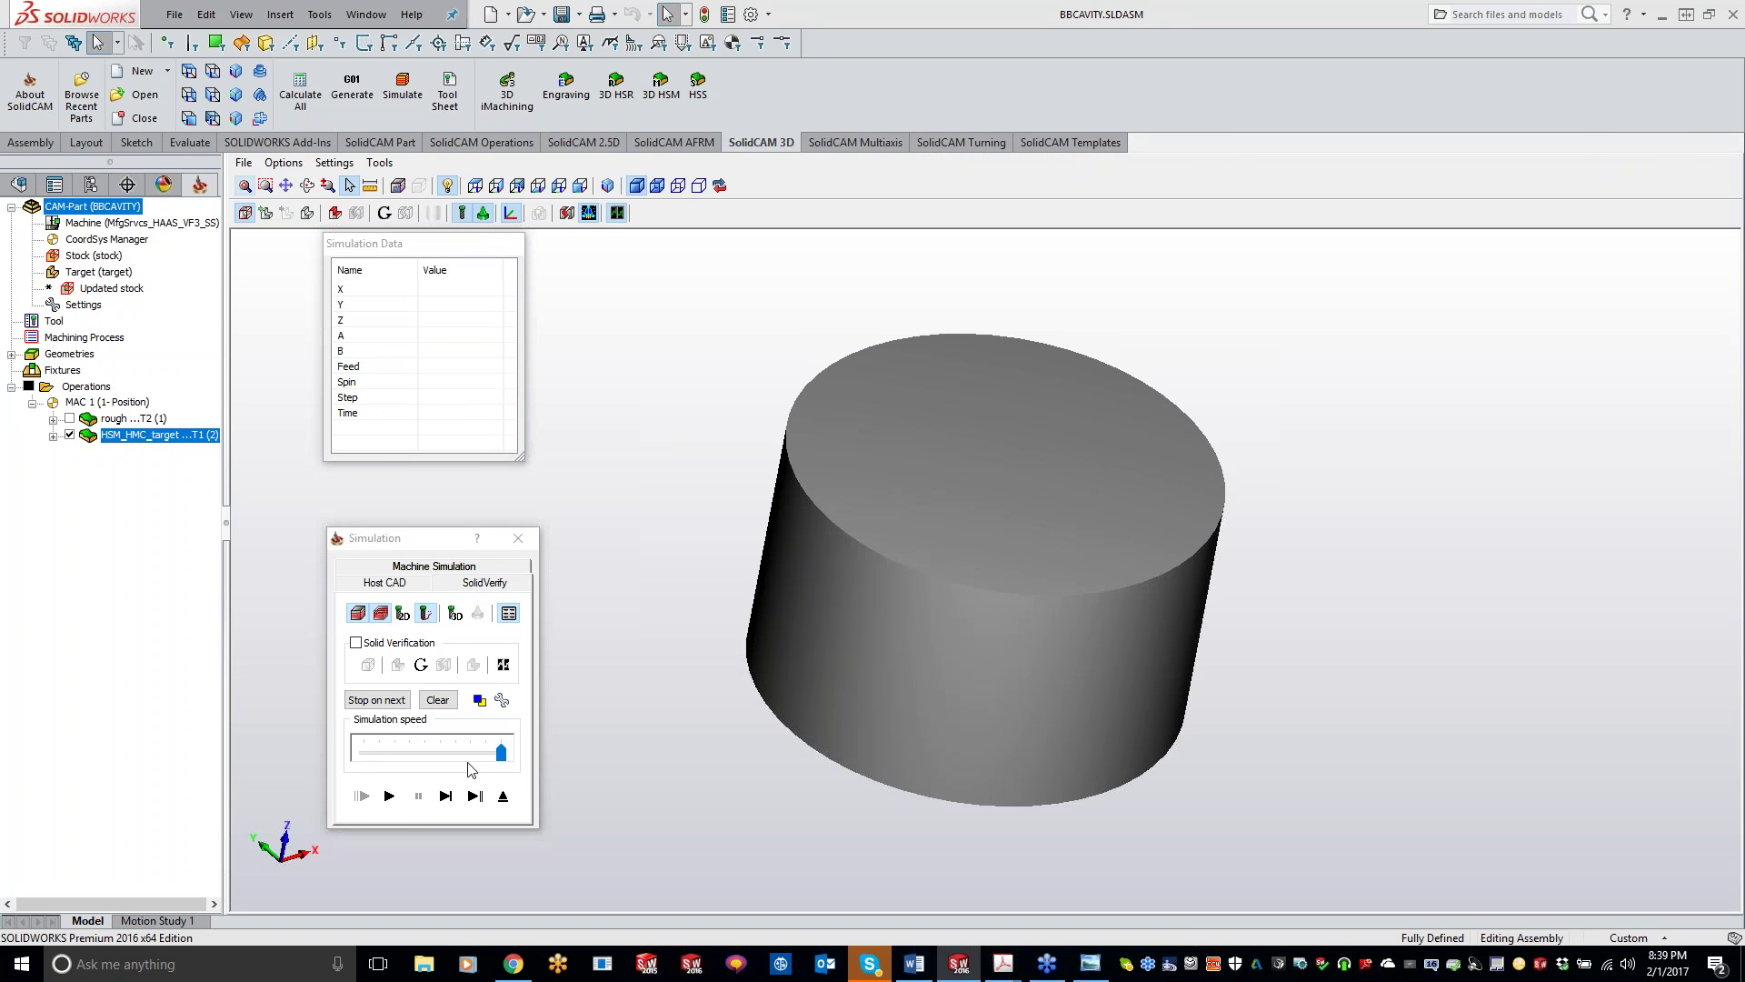
# - Play the Hybrid Constant Z finish simulation and pause it partway through
pyautogui.click(389, 796)
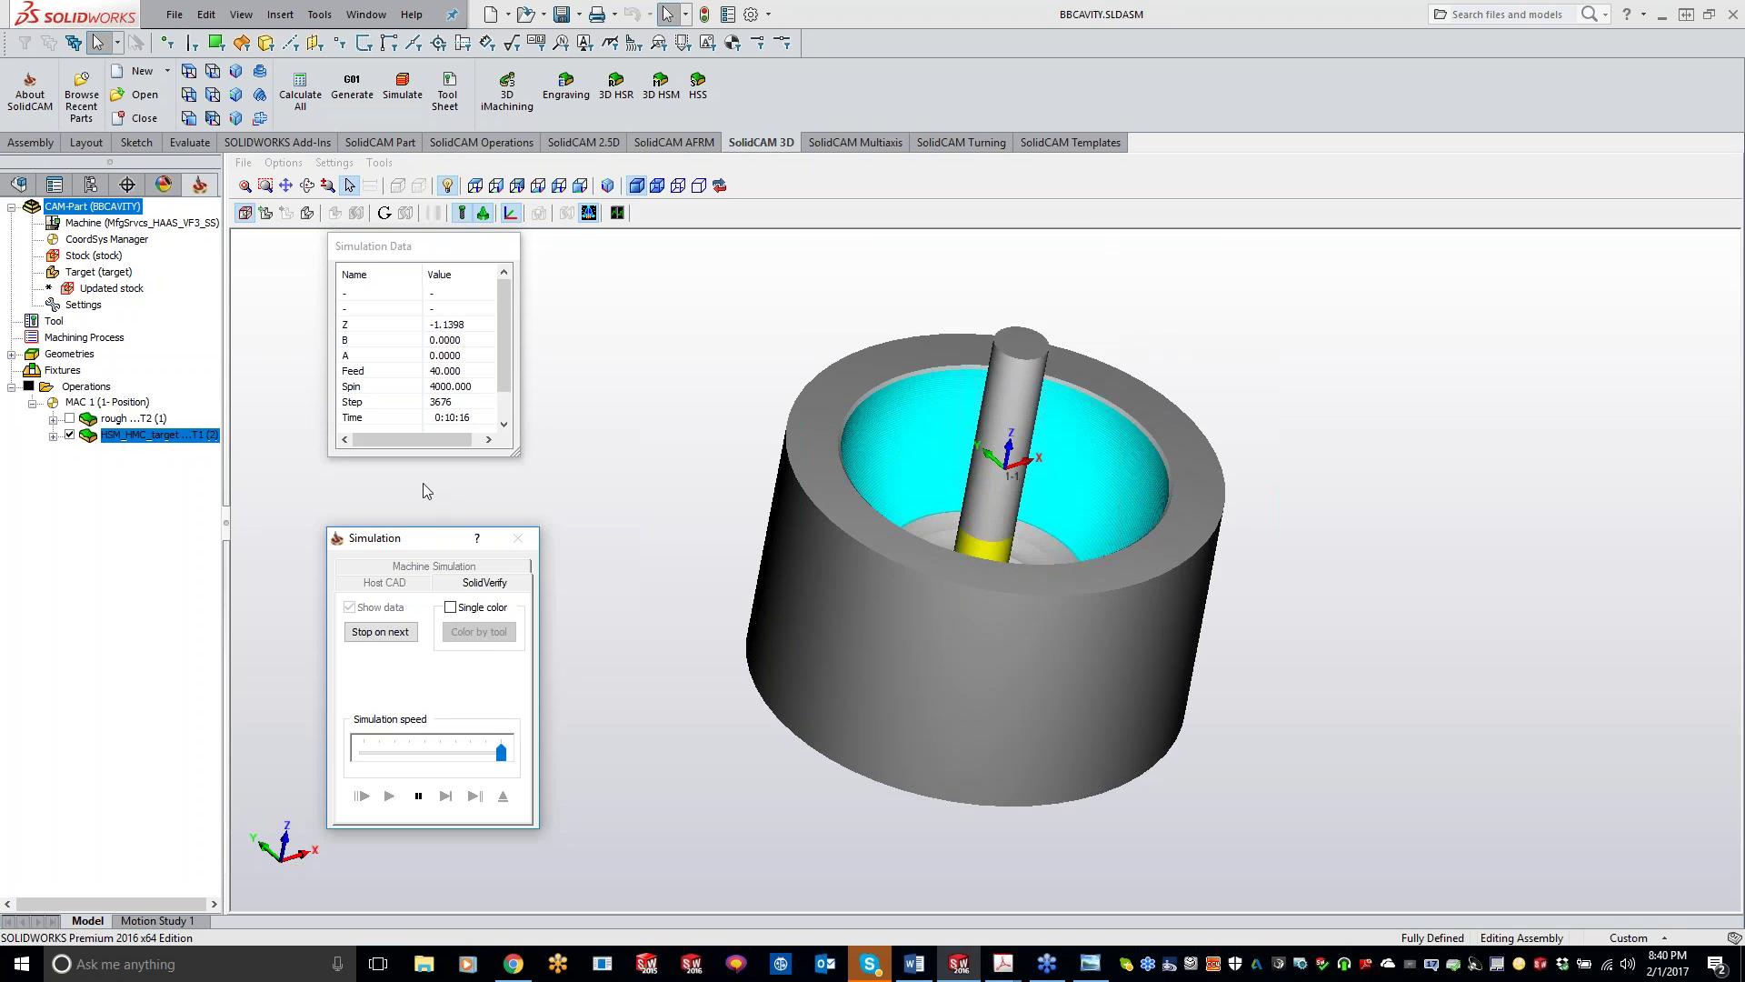
pyautogui.moveTo(760, 327); pyautogui.dragTo(764, 382, button='middle')
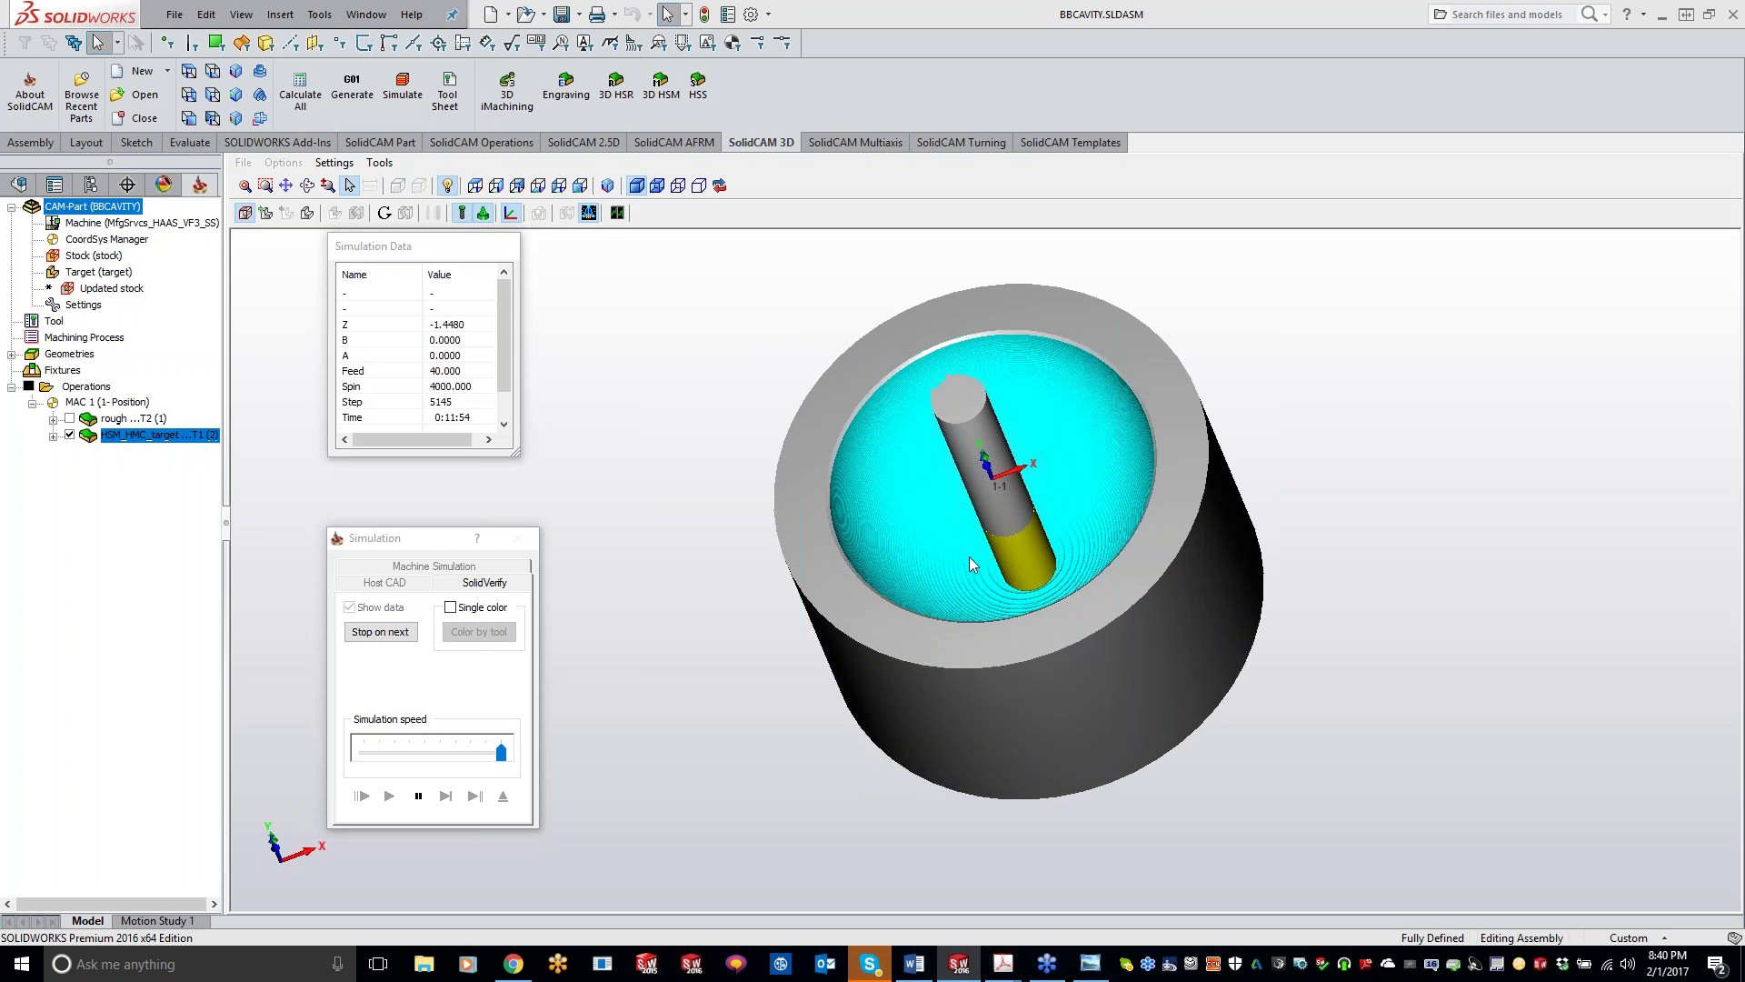
pyautogui.click(419, 796)
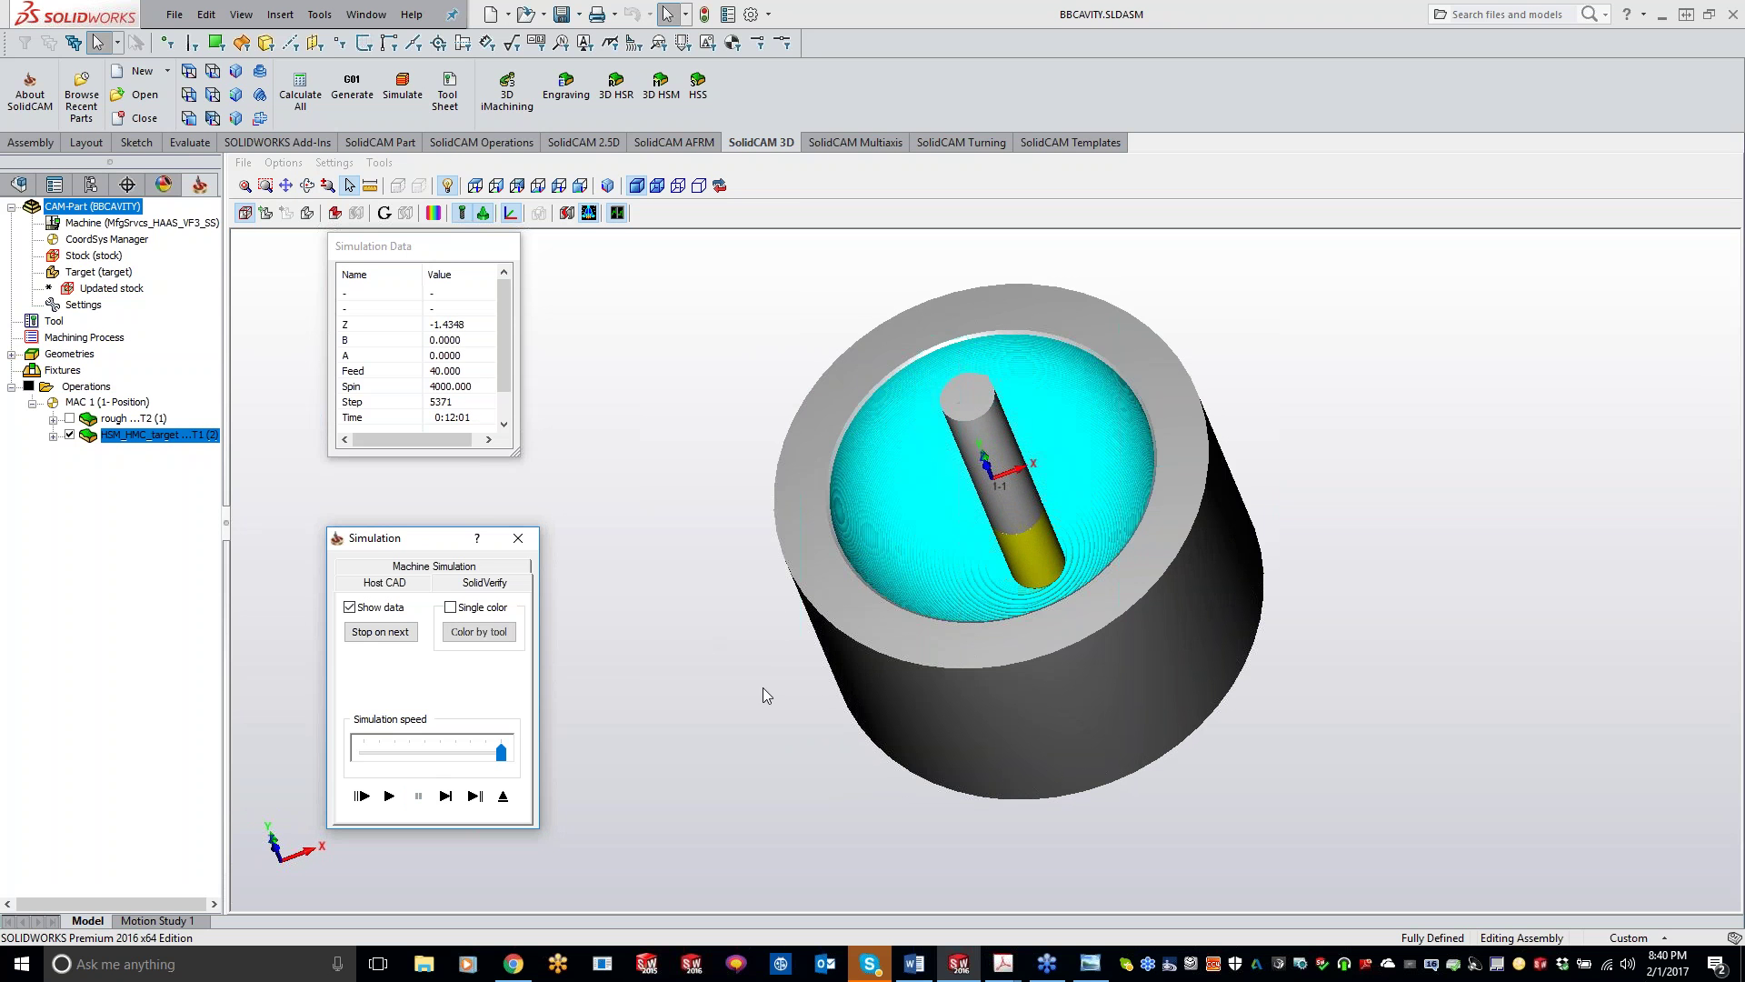
# - Inspect the machined bowl surface with the tool hidden, then finish the simulation and close it
pyautogui.scroll(5, 1137, 519)
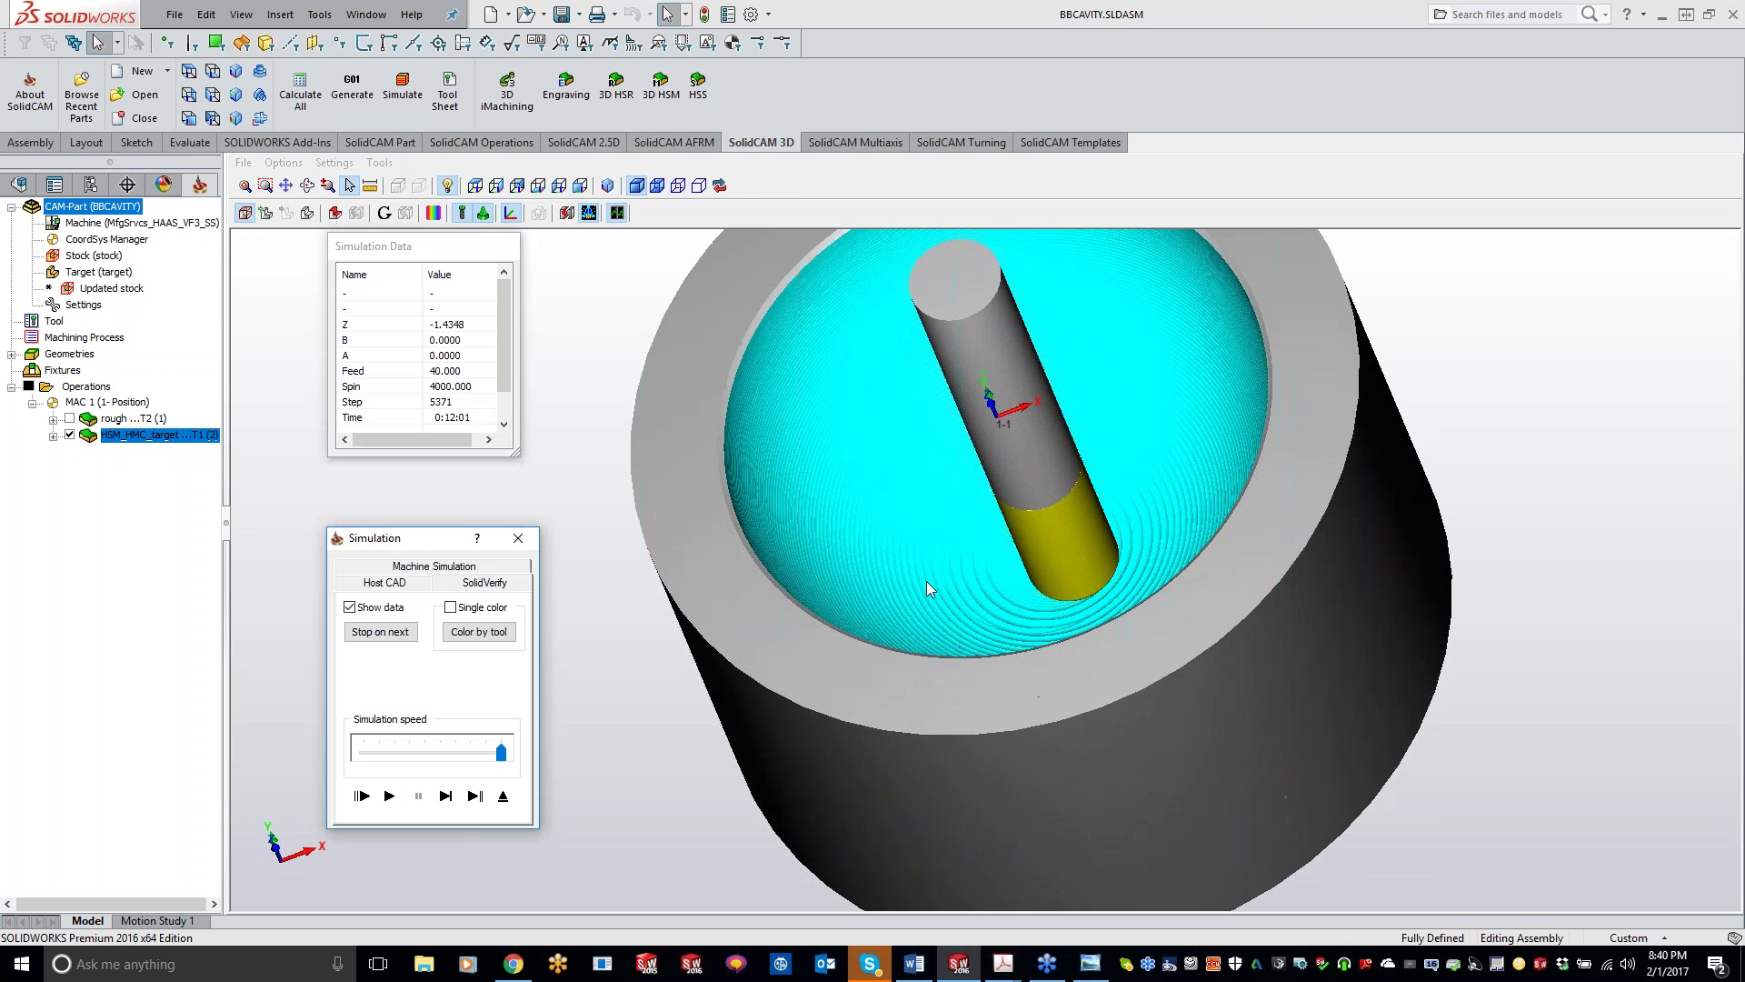
pyautogui.moveTo(1000, 509); pyautogui.dragTo(882, 546)
pyautogui.scroll(4, 902, 547)
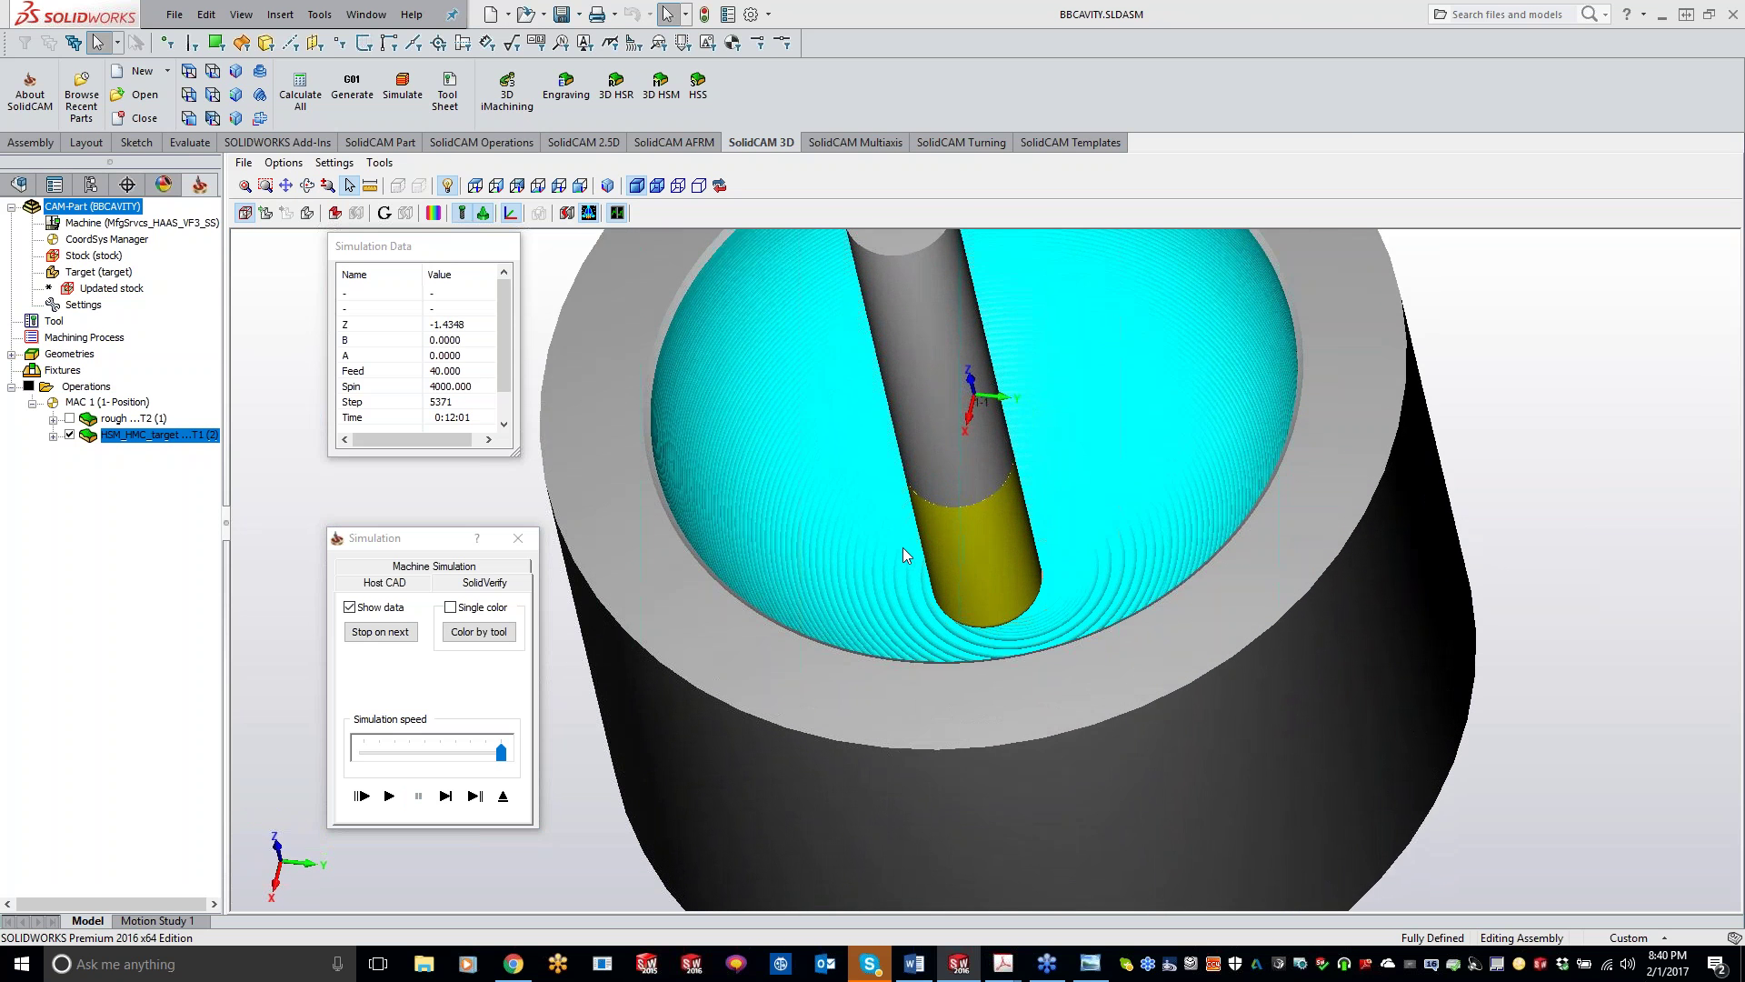
pyautogui.click(460, 215)
pyautogui.moveTo(993, 387); pyautogui.dragTo(695, 369)
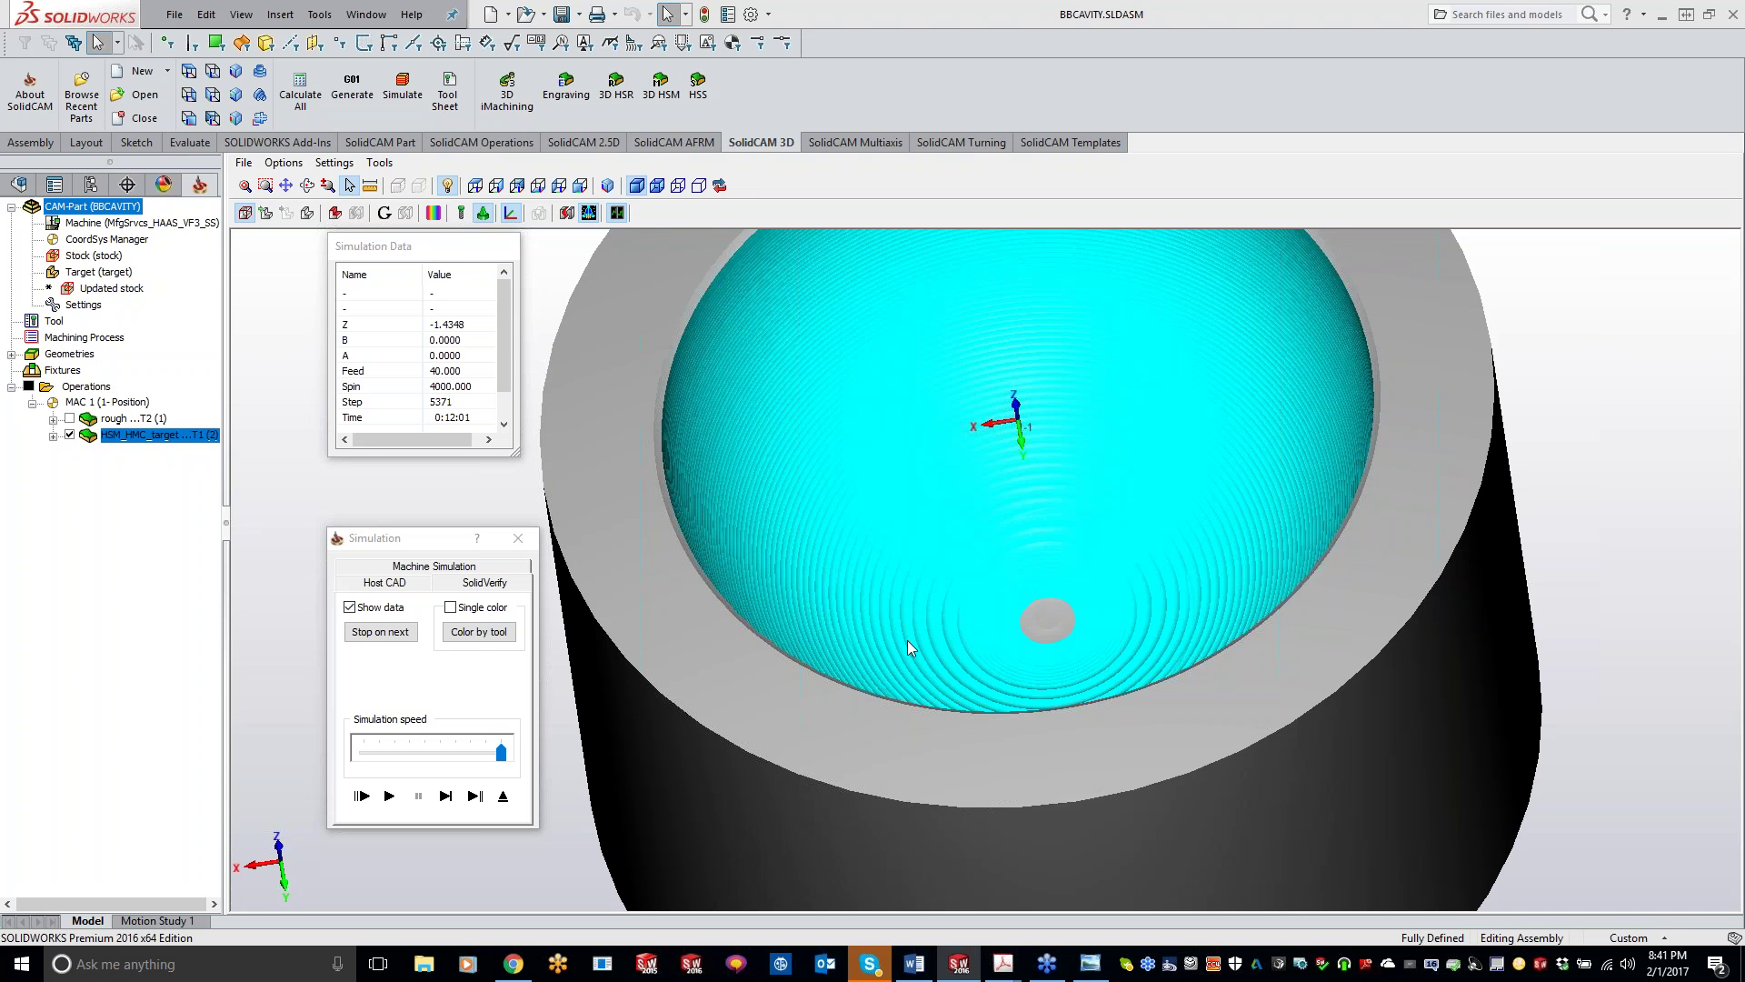
pyautogui.click(460, 214)
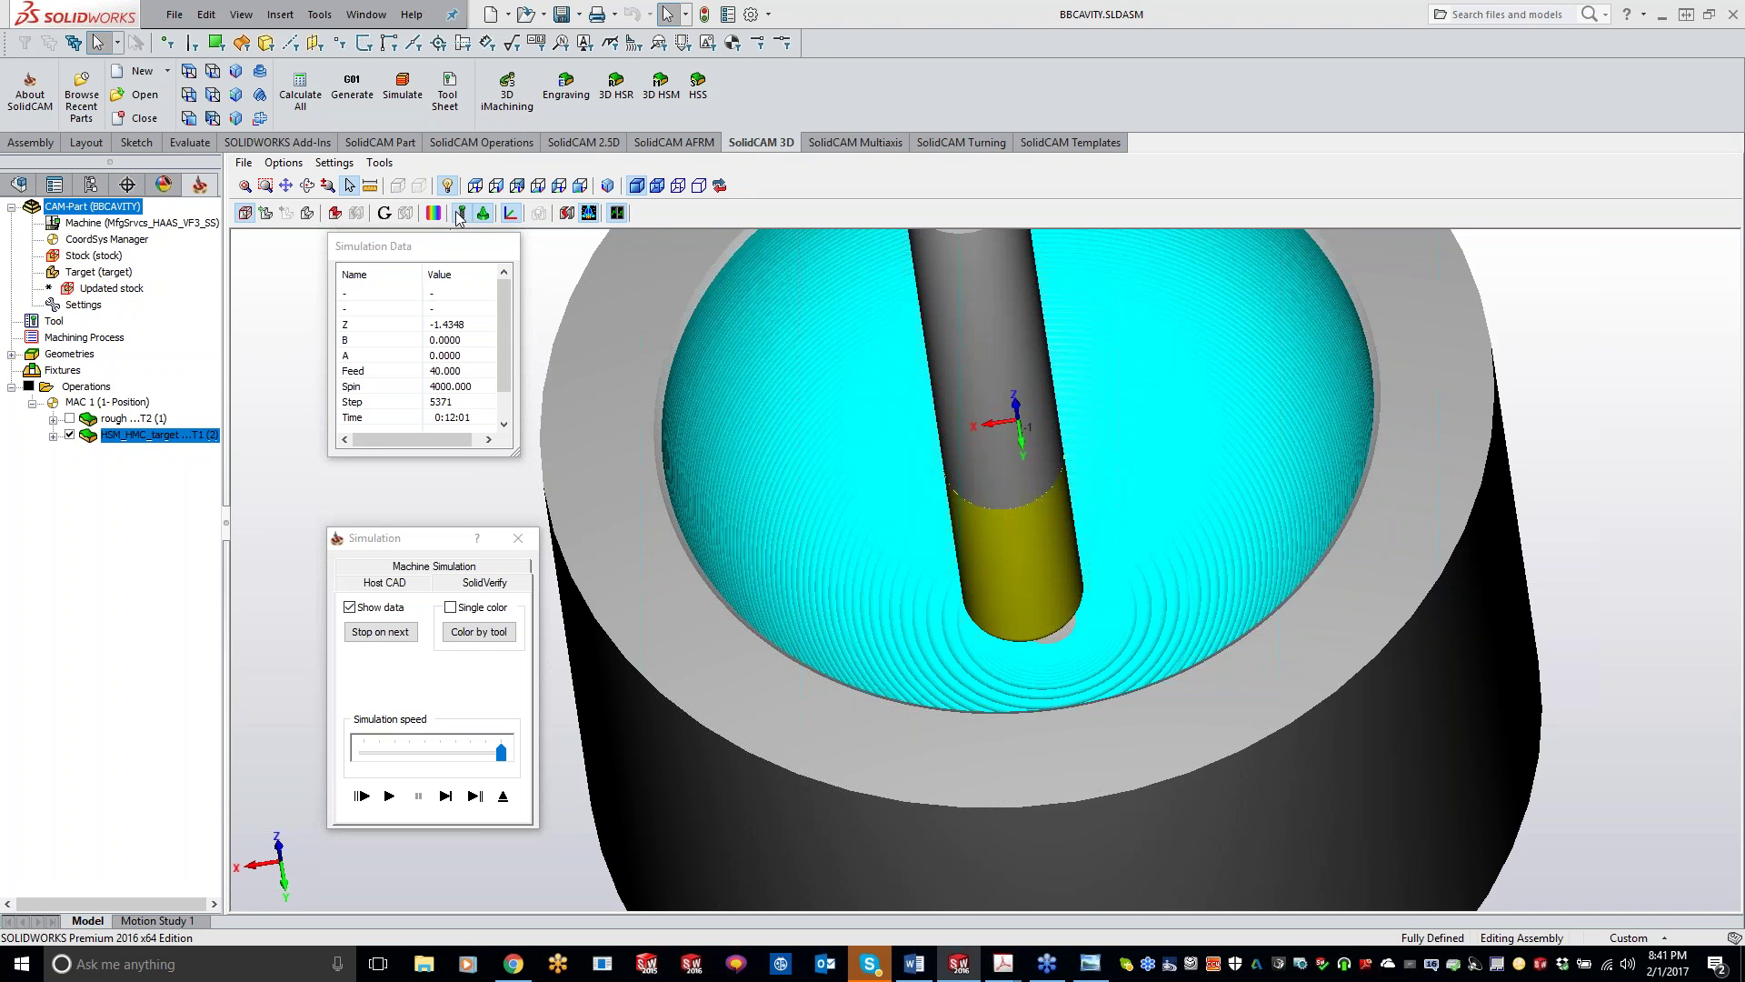
pyautogui.click(391, 796)
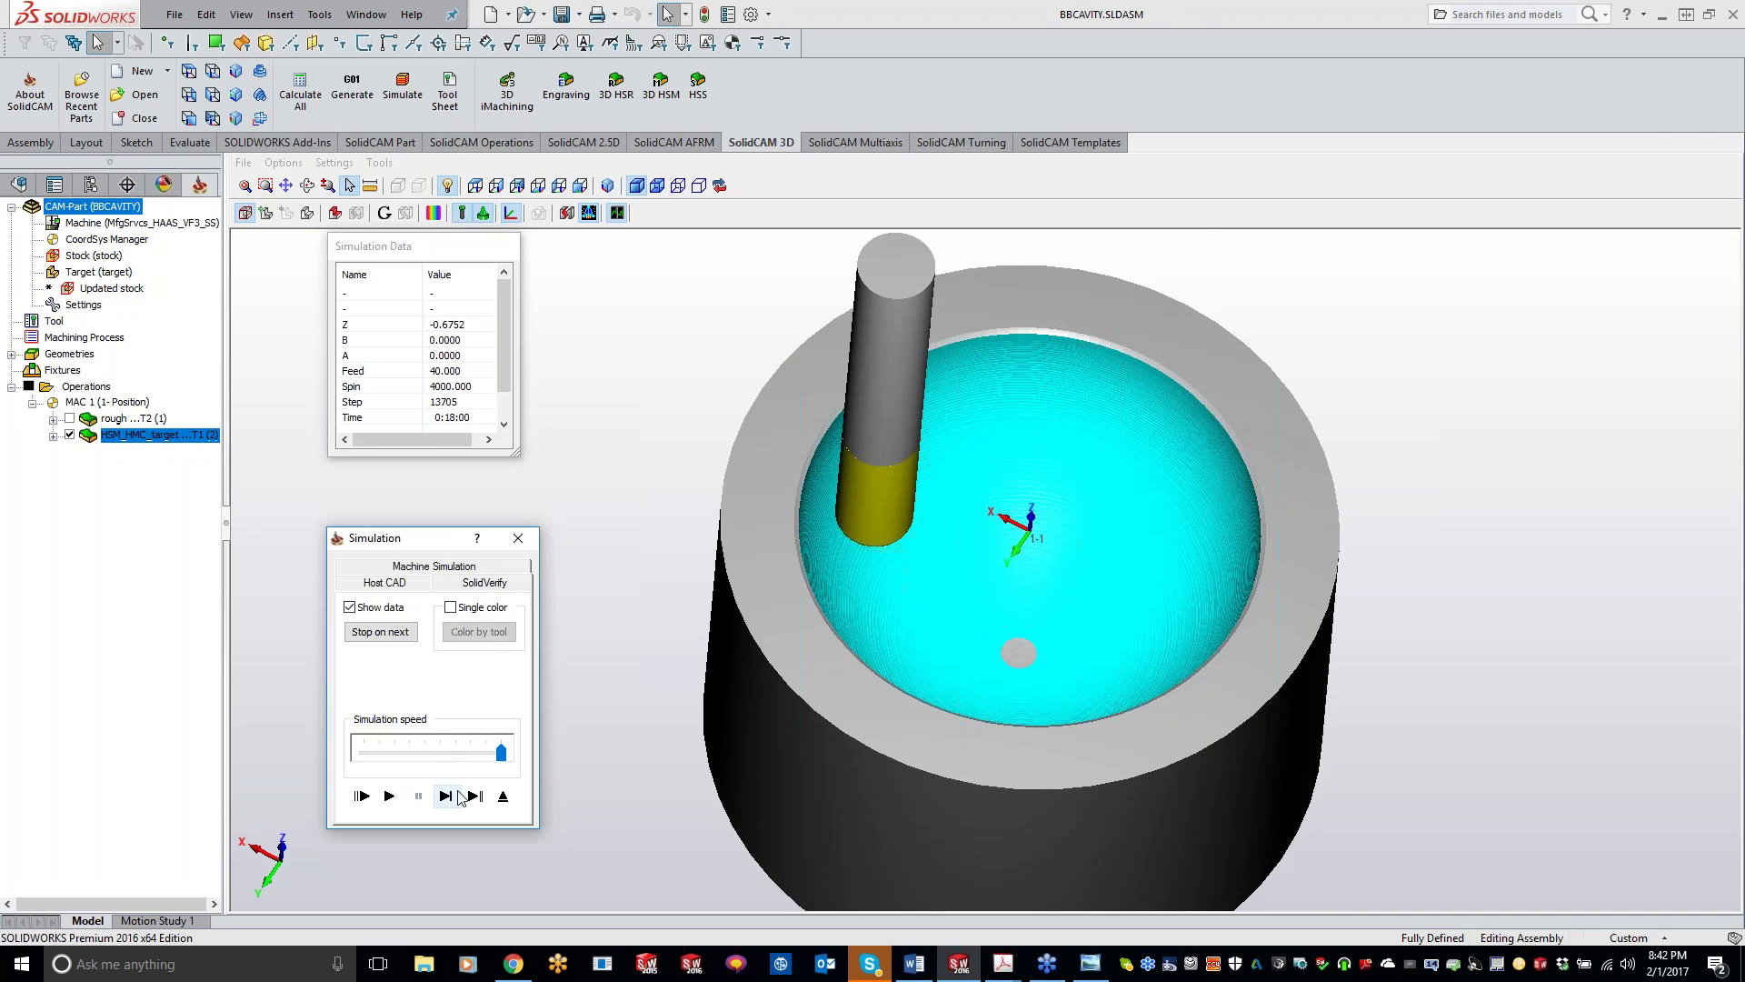
pyautogui.click(518, 540)
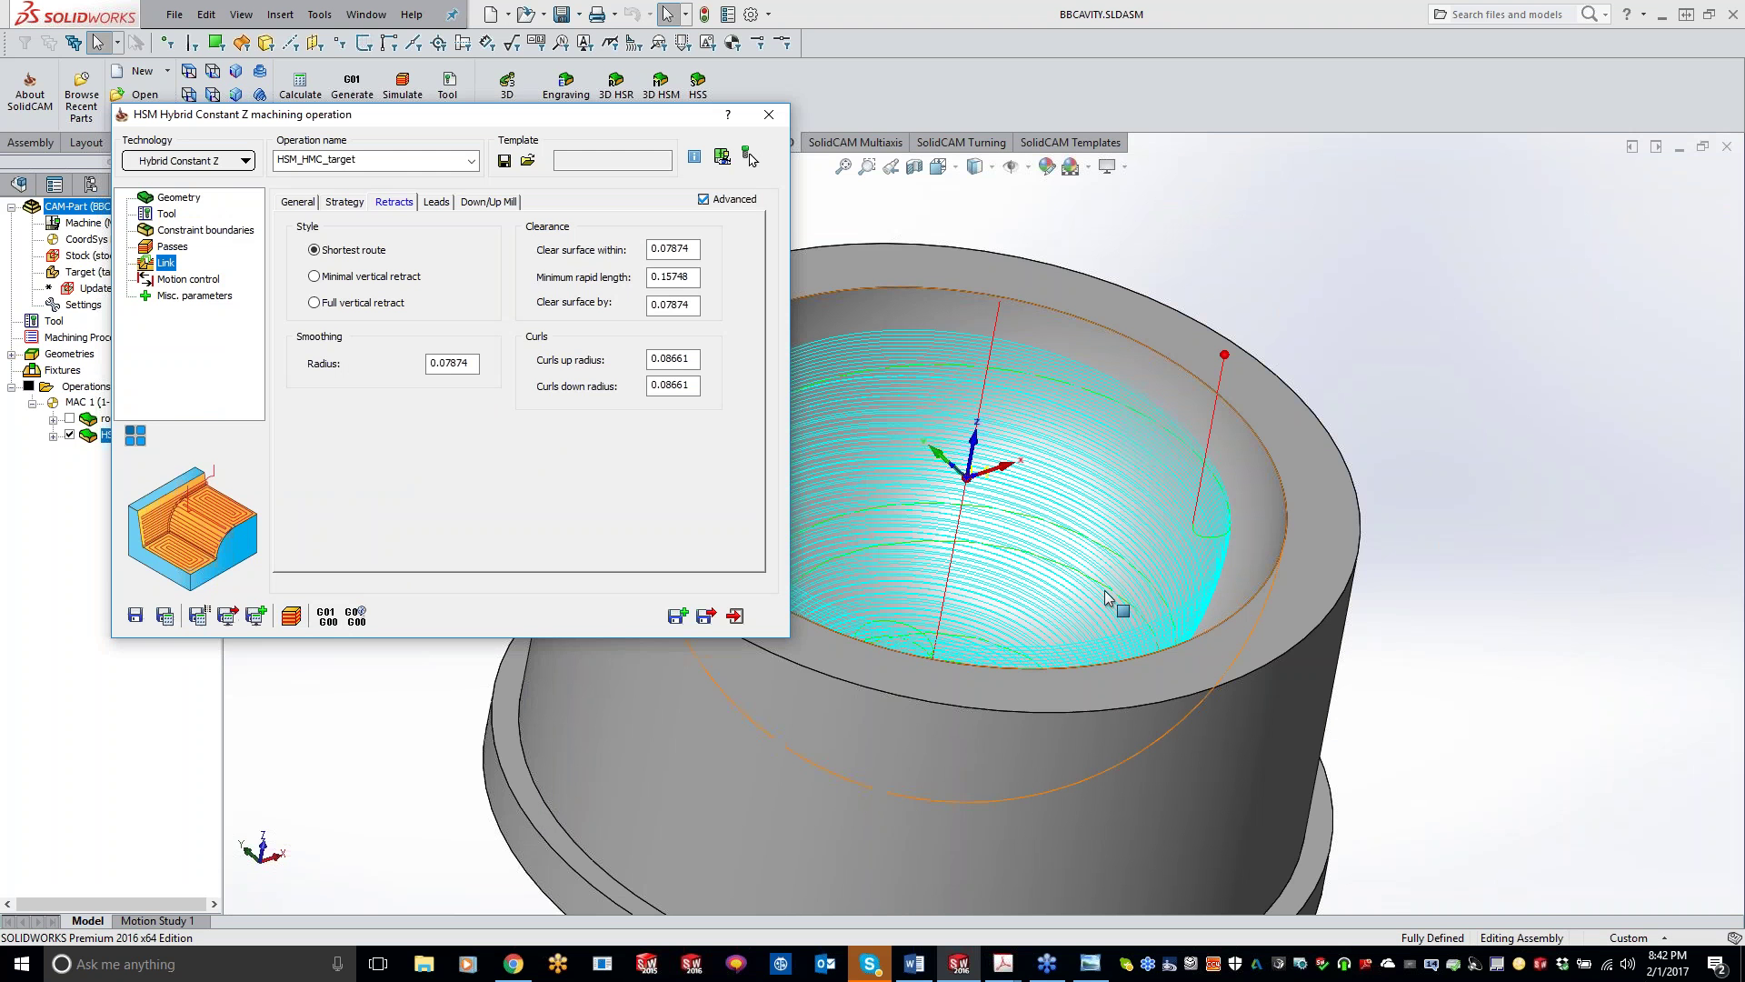
# - Orbit to a near top-down view of the bowl toolpath and open the Technology list
pyautogui.moveTo(1068, 530); pyautogui.dragTo(907, 402, button='middle')
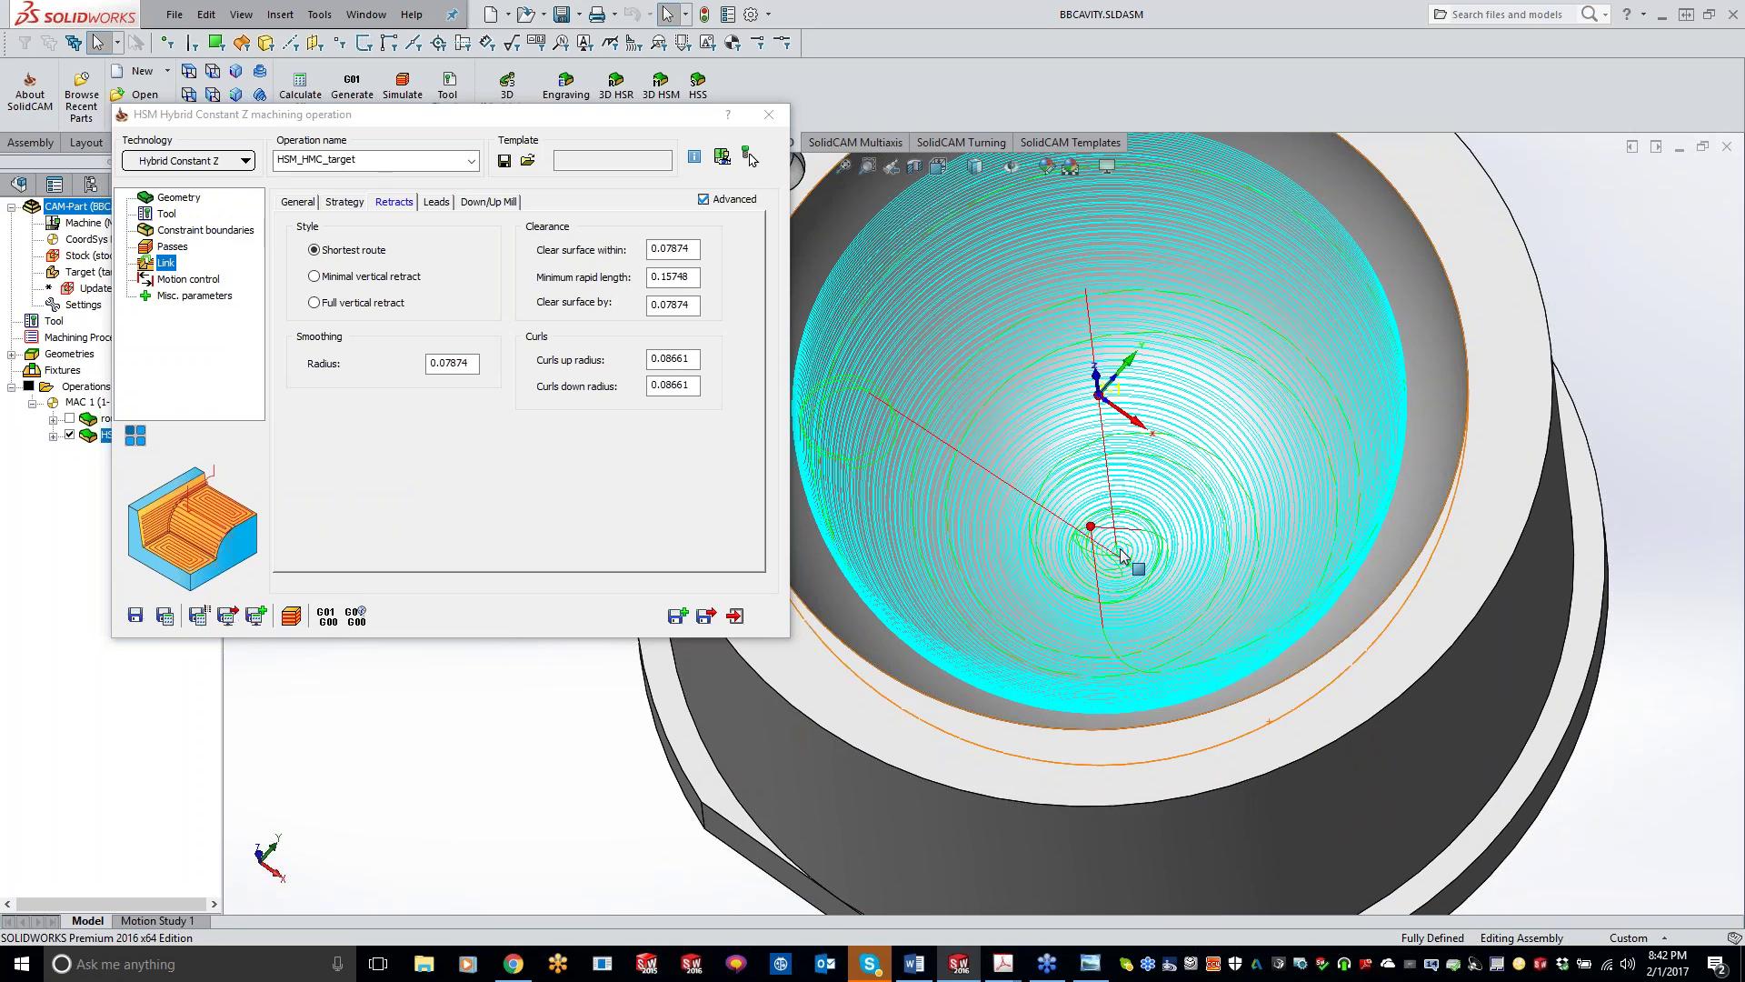
pyautogui.moveTo(1072, 546); pyautogui.dragTo(818, 472, button='middle')
pyautogui.click(212, 160)
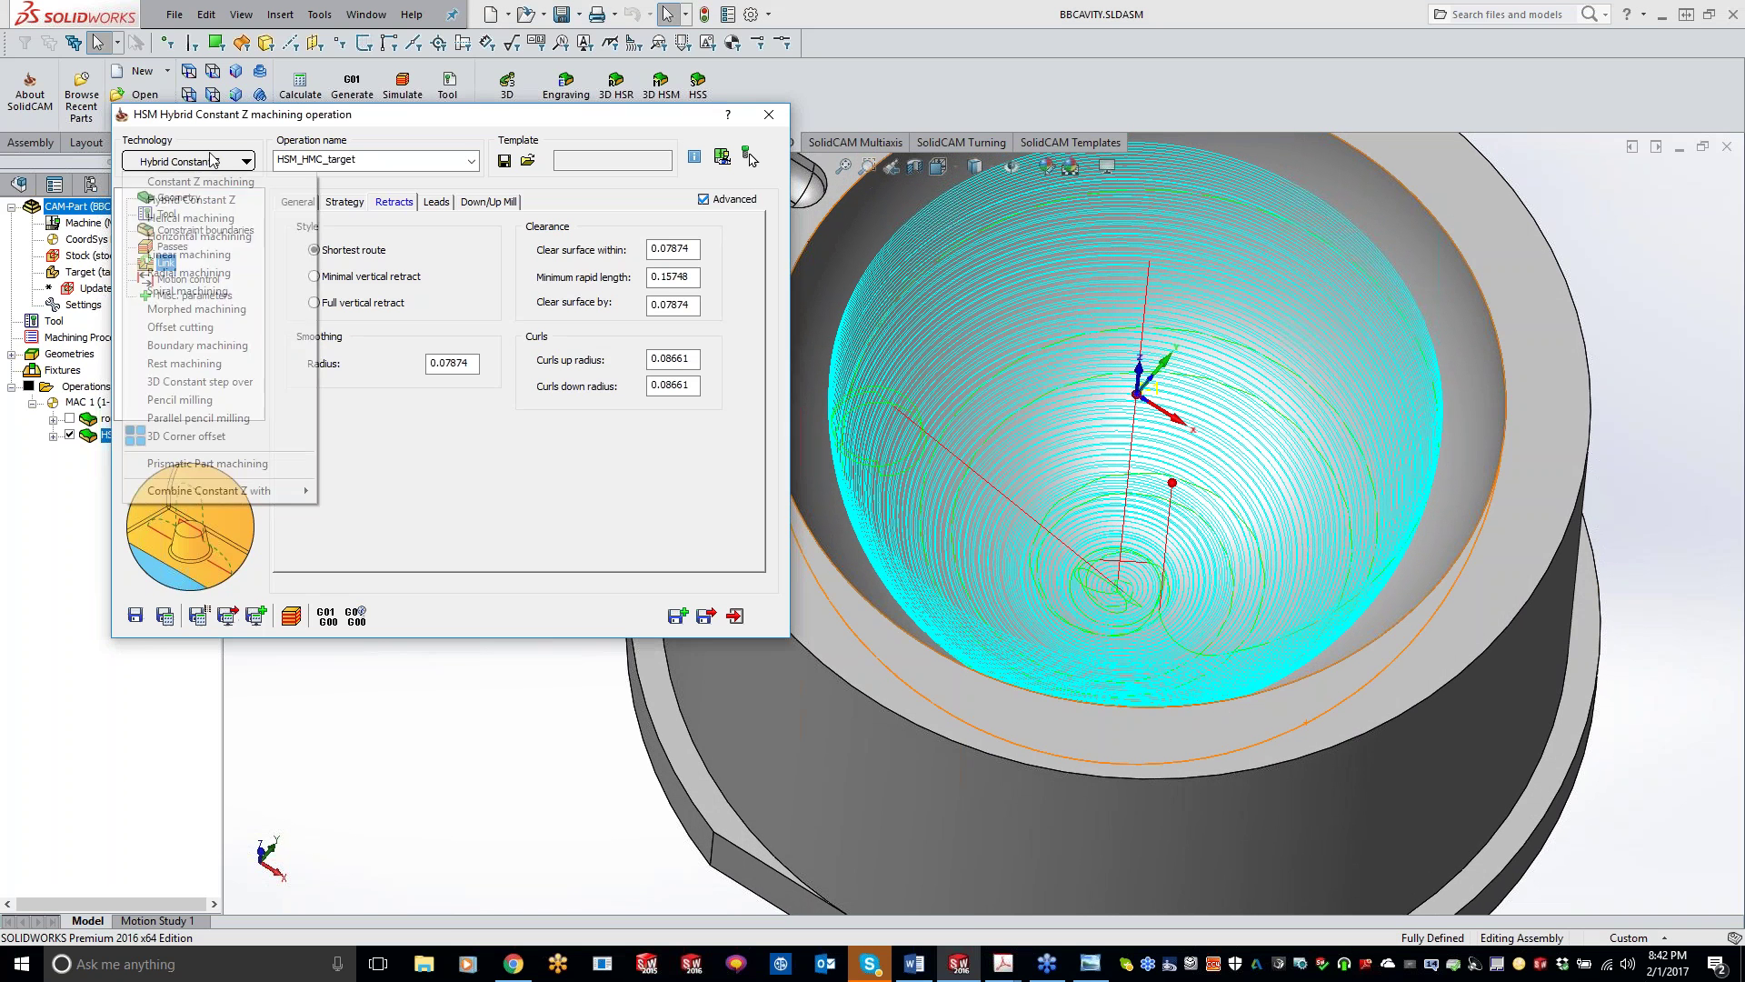
# - Switch the finishing operation to Constant Z technology, calculate its toolpath and open the simulation
pyautogui.click(211, 182)
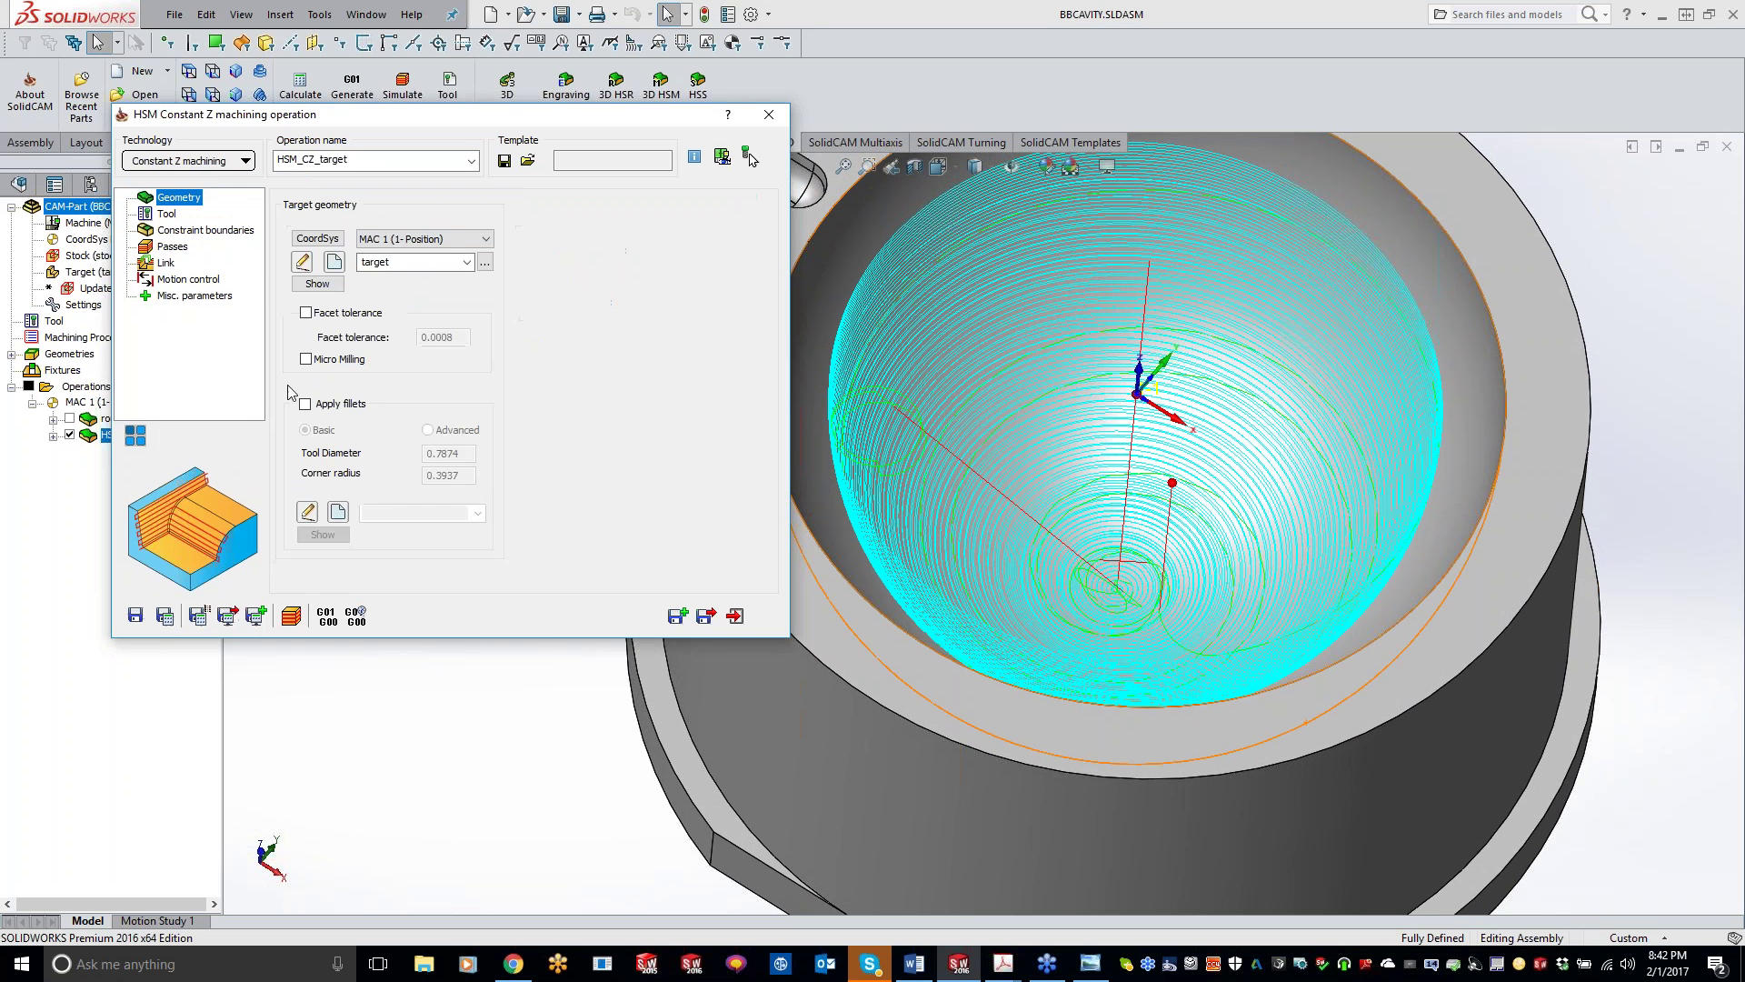
pyautogui.click(191, 231)
pyautogui.click(179, 247)
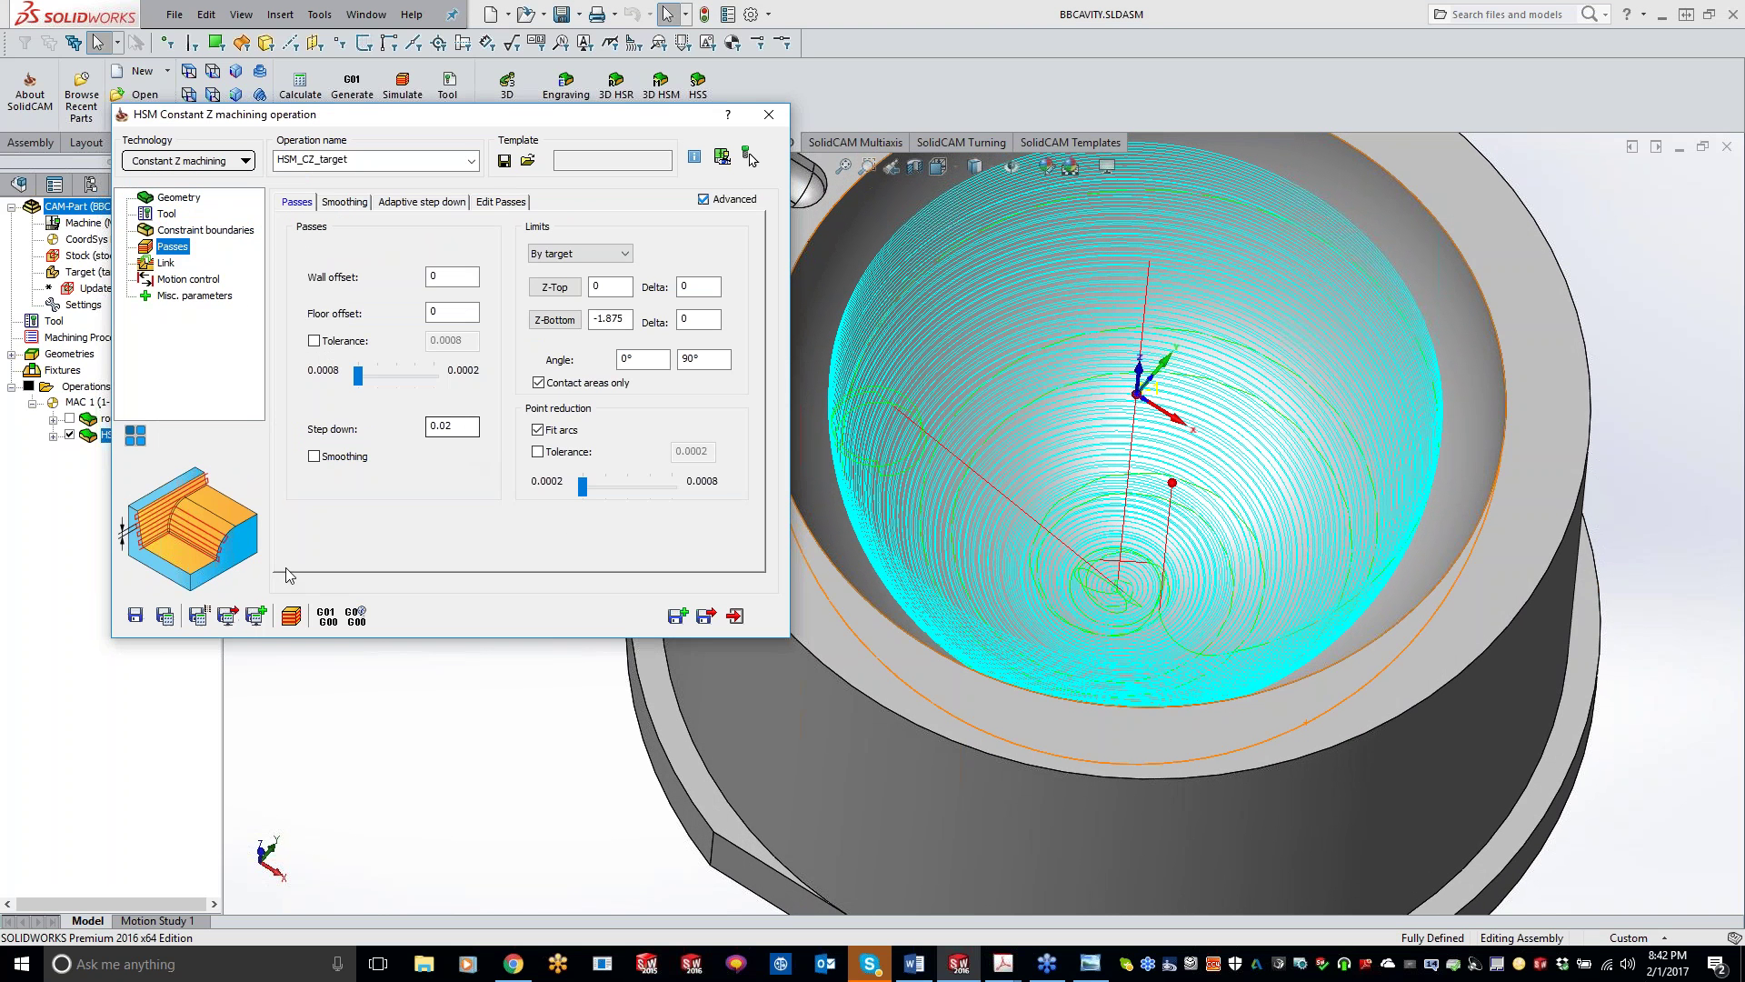
pyautogui.click(165, 616)
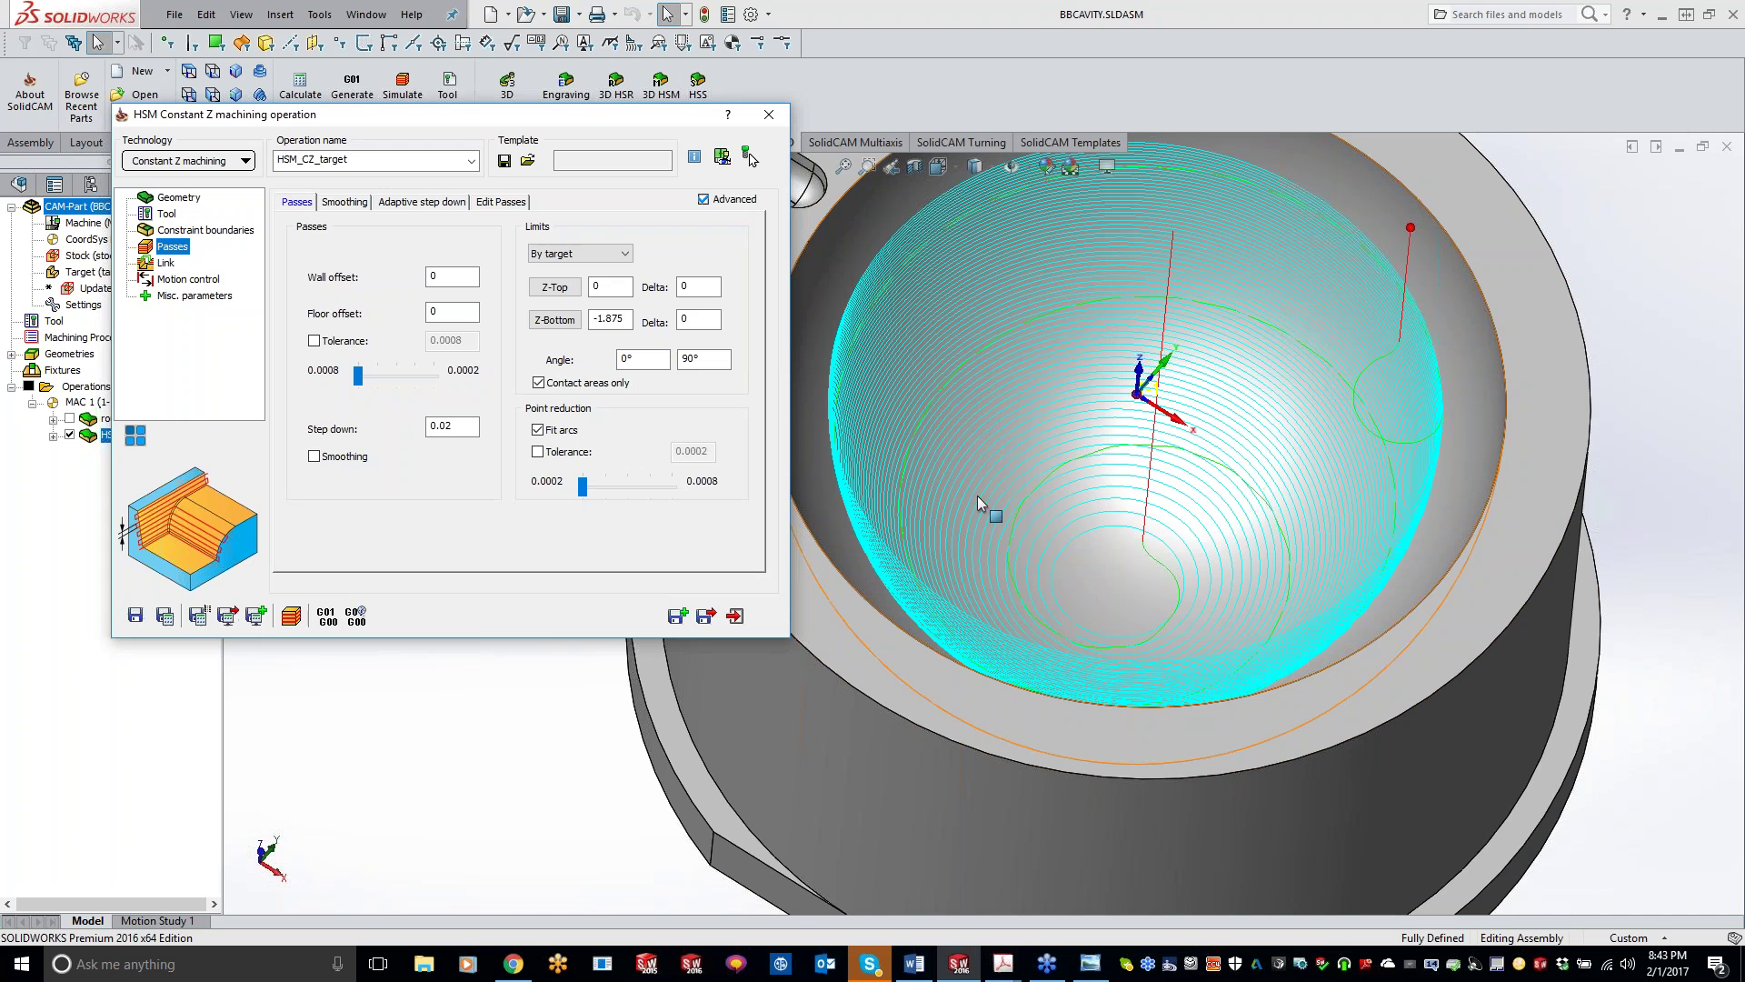
pyautogui.click(291, 617)
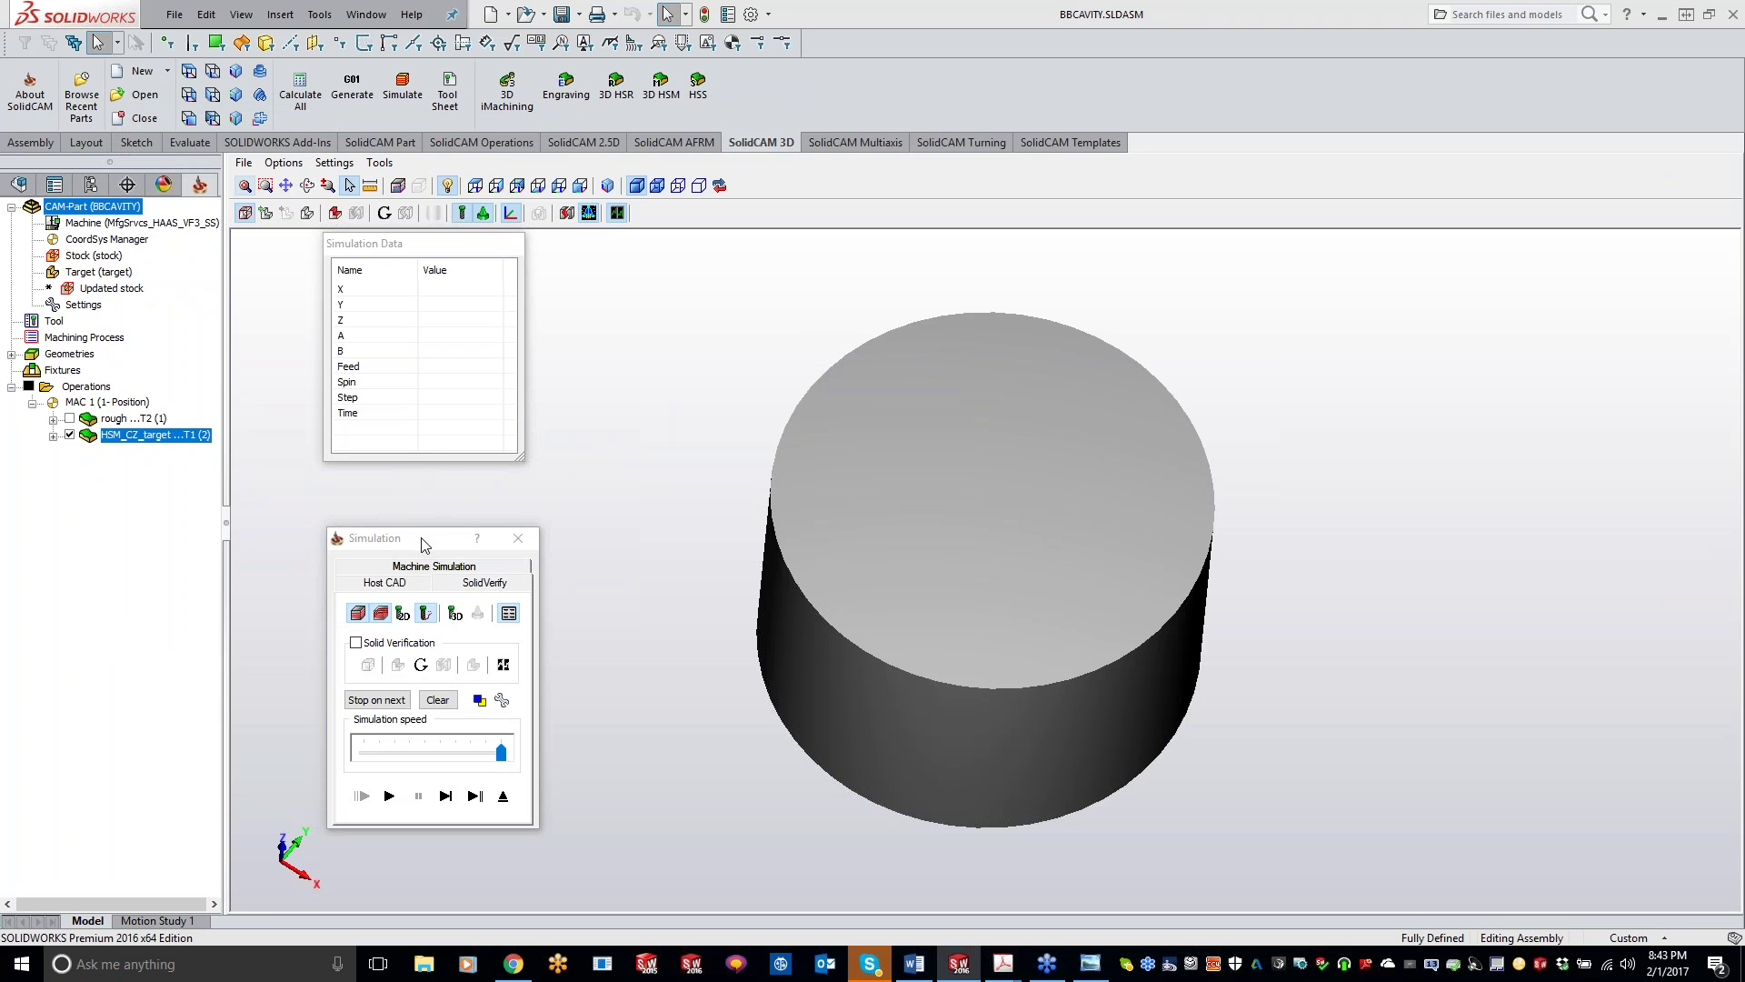
# - Play the Constant Z simulation, rotate and zoom to inspect, then close the simulation and operation dialog
pyautogui.click(387, 796)
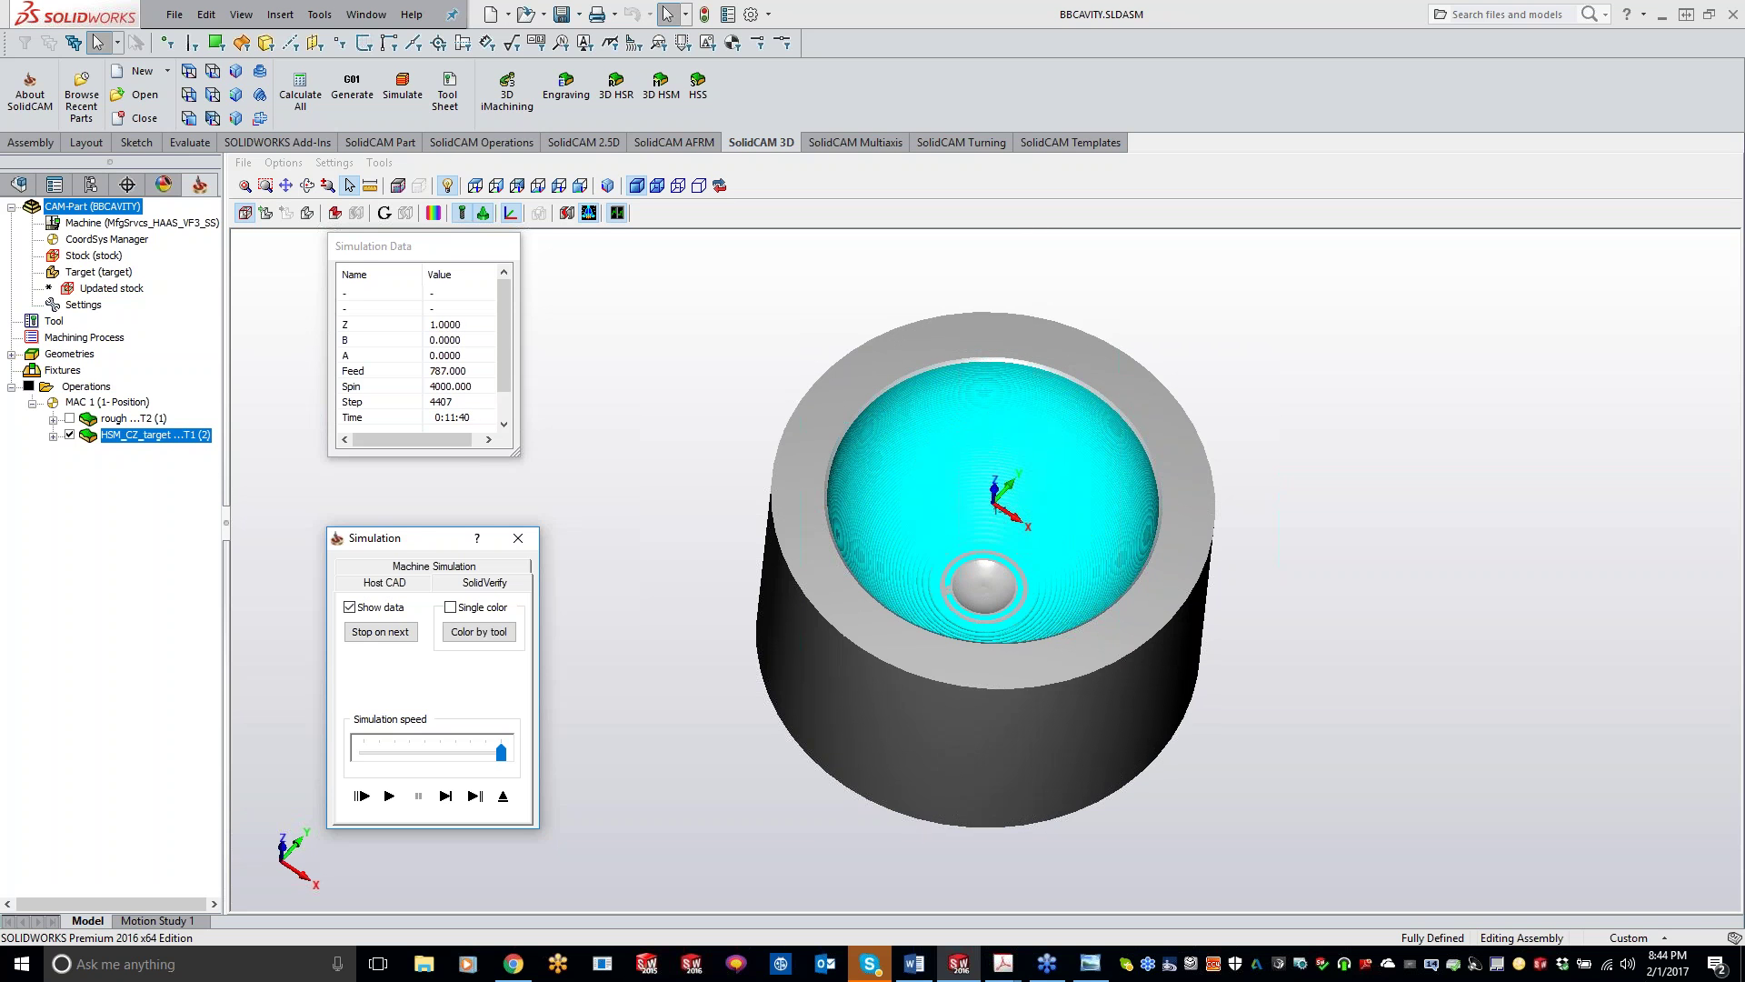
pyautogui.moveTo(707, 440); pyautogui.dragTo(1036, 524, button='middle')
pyautogui.scroll(3, 901, 569)
pyautogui.scroll(4, 899, 570)
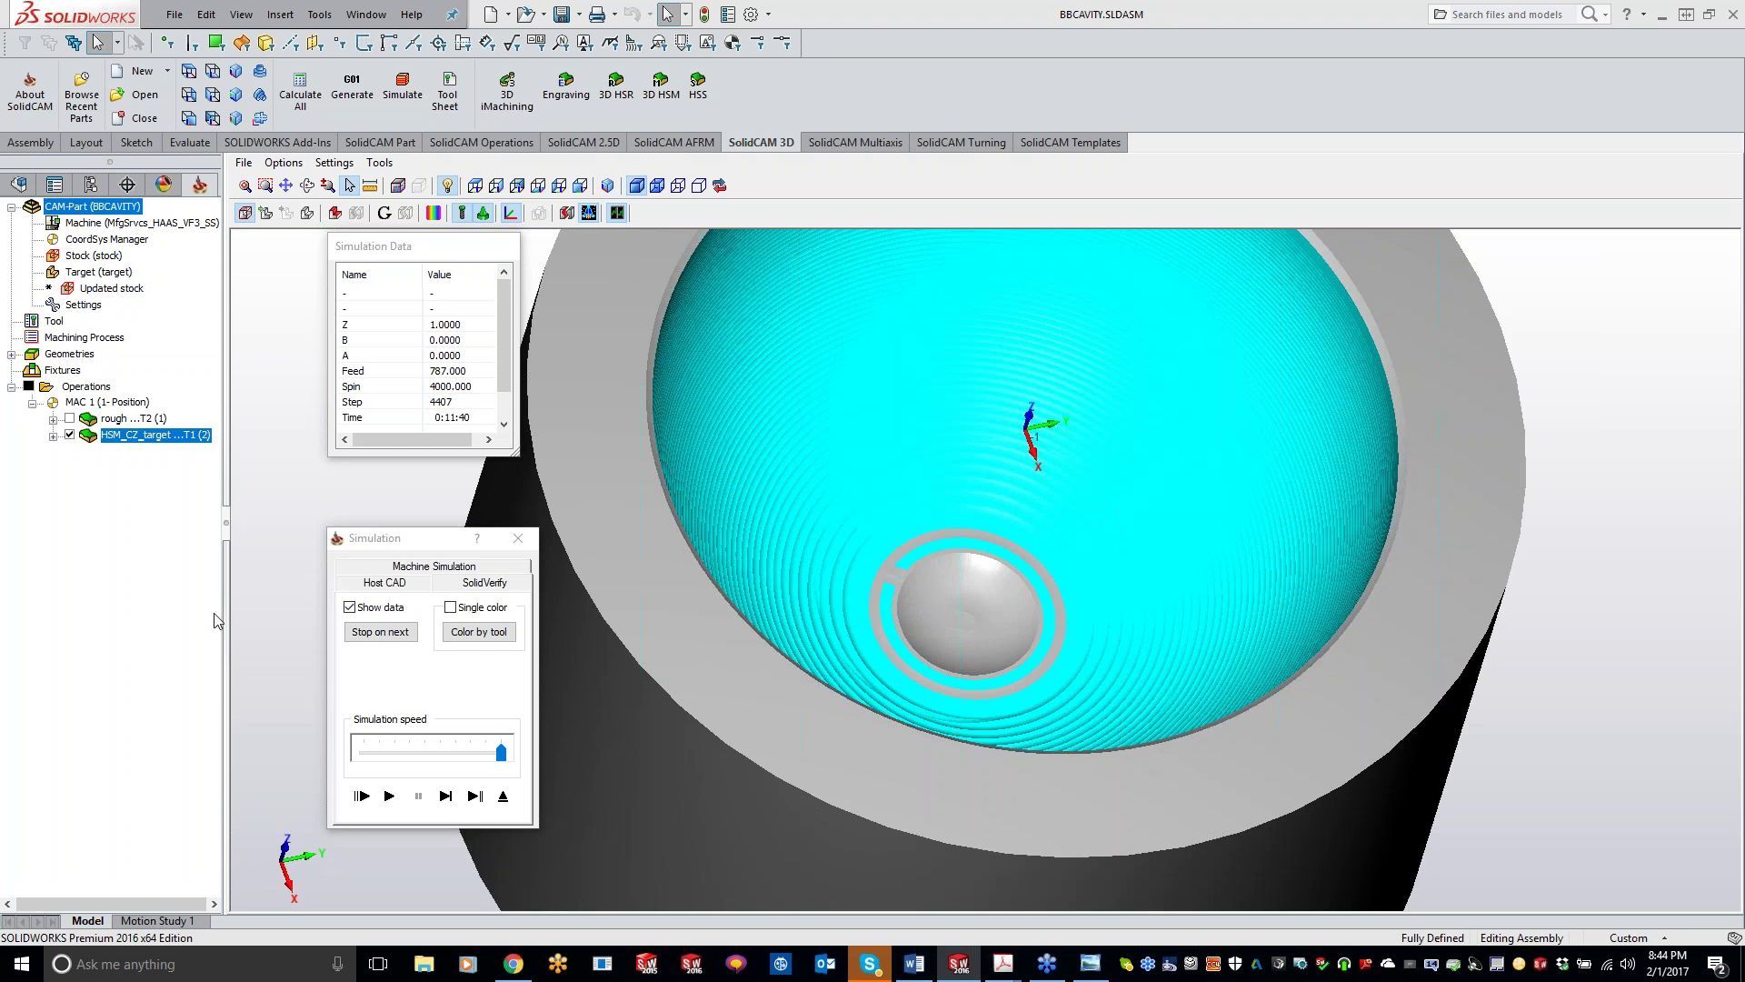
pyautogui.click(516, 538)
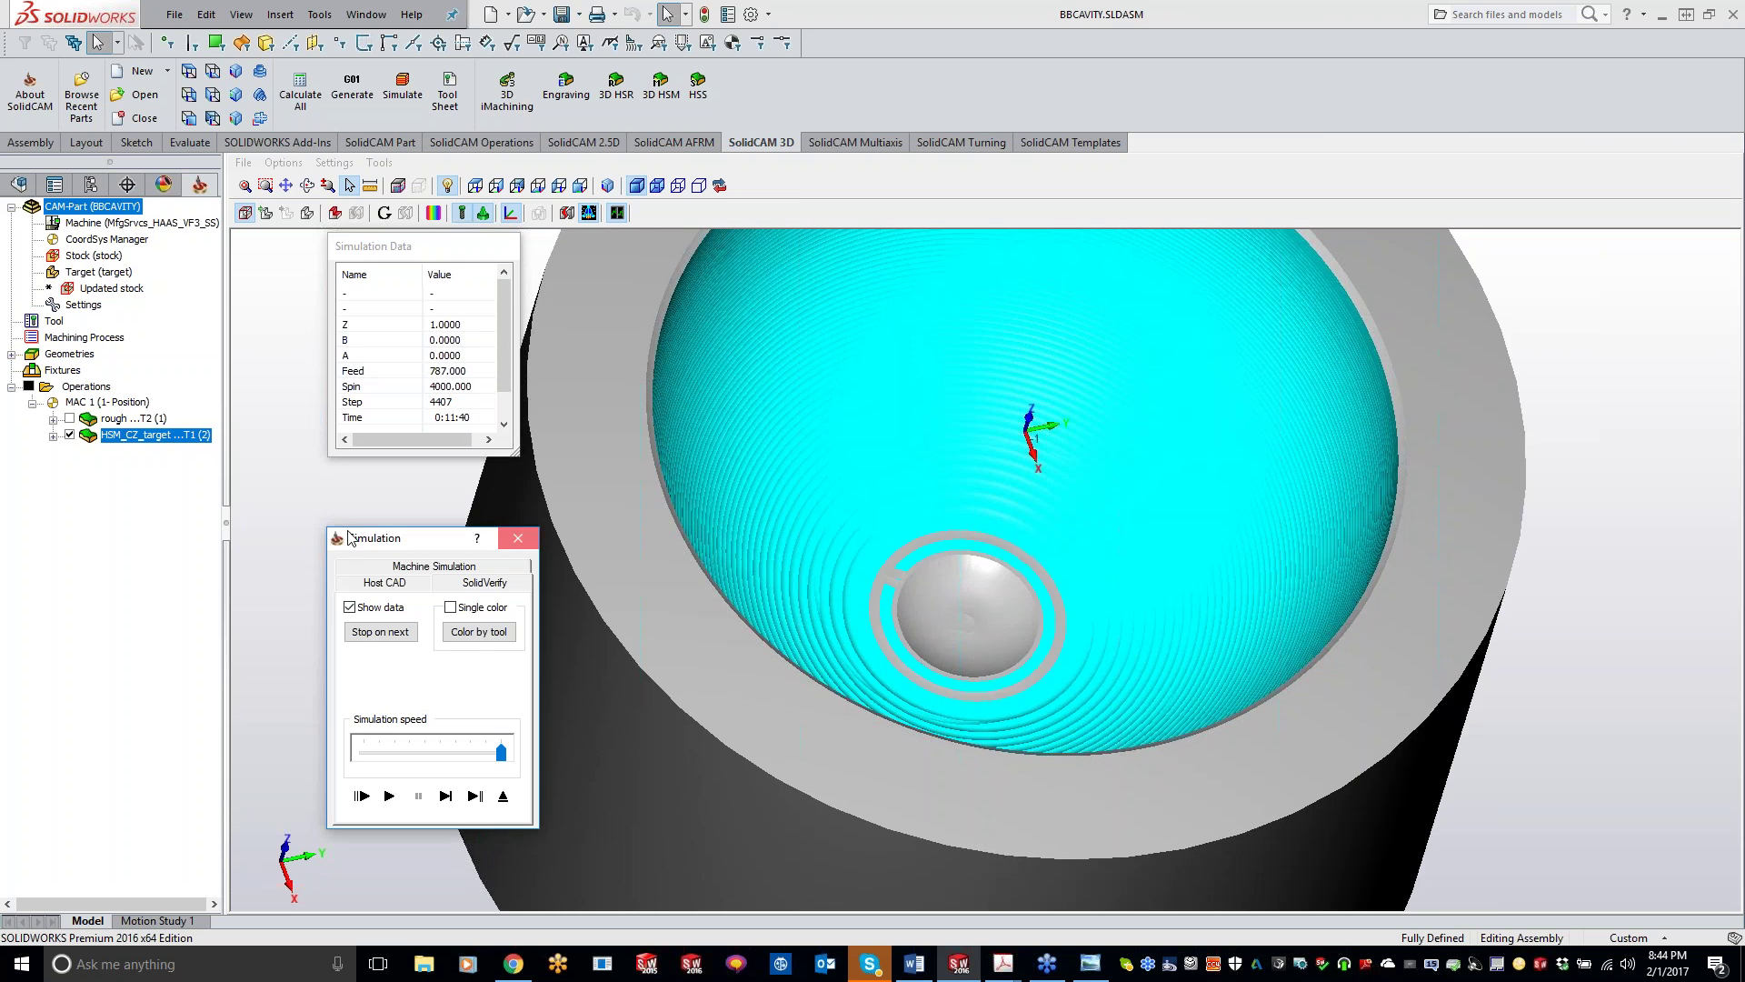
pyautogui.click(779, 124)
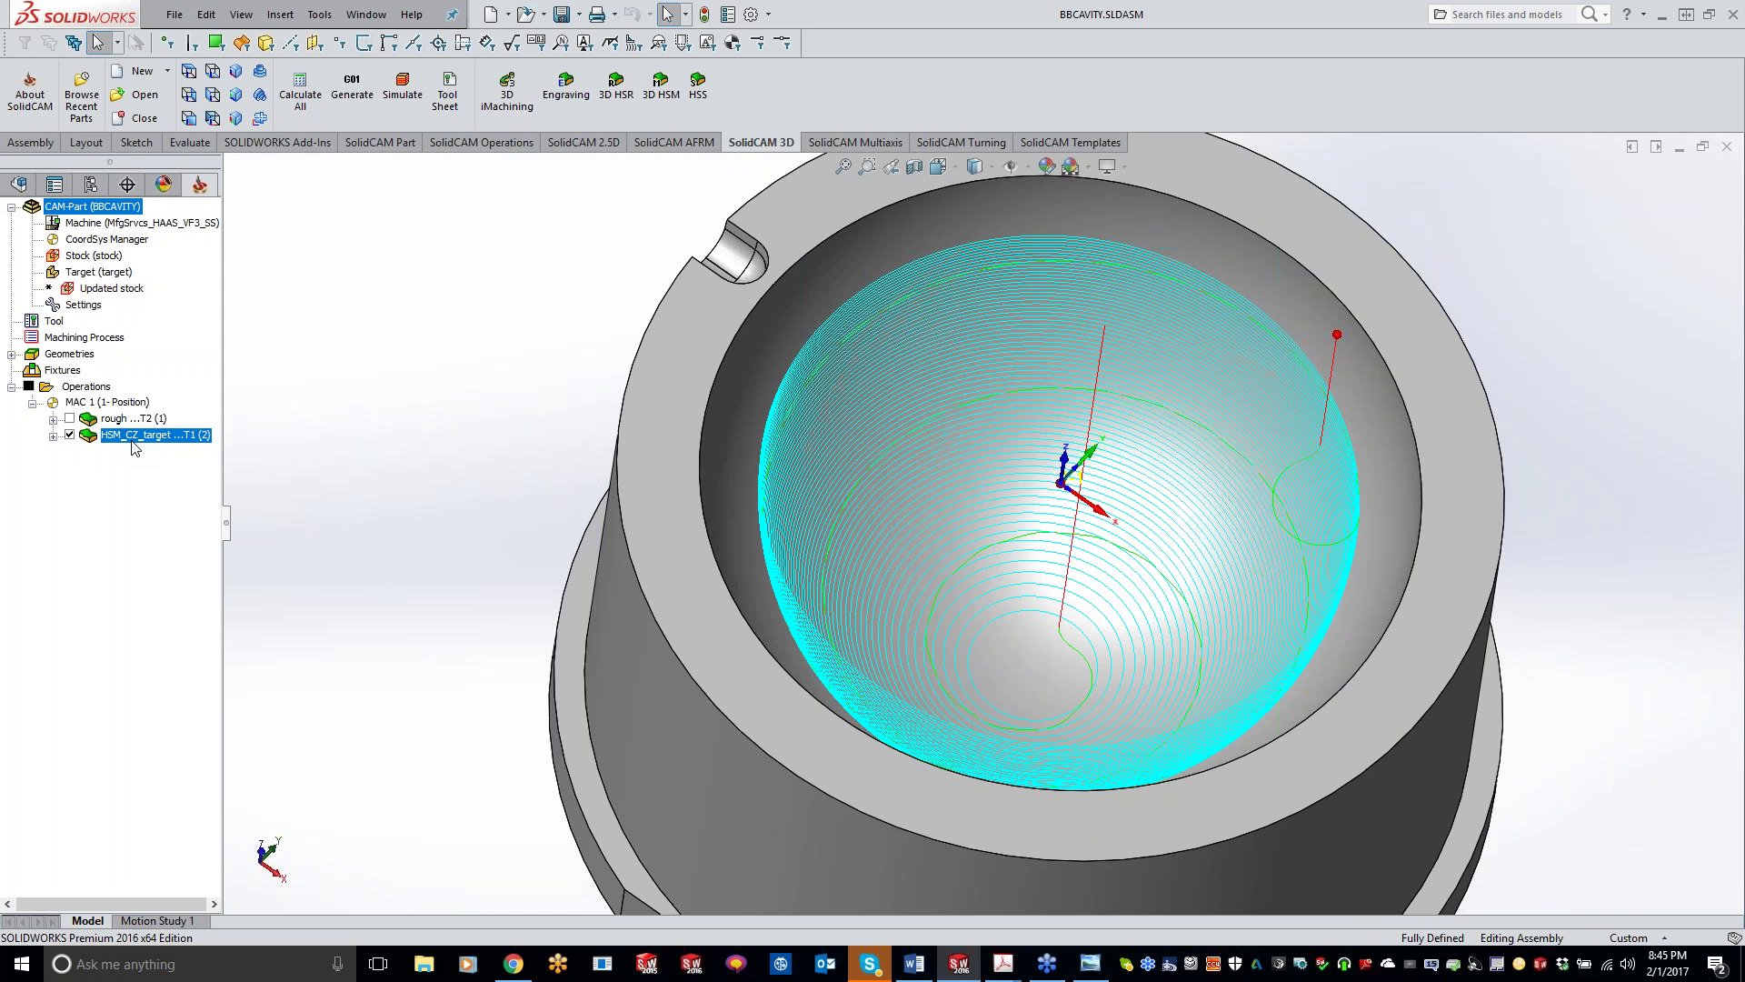
# - Open the roughing operation's settings from the SolidCAM Manager tree
pyautogui.doubleClick(132, 418)
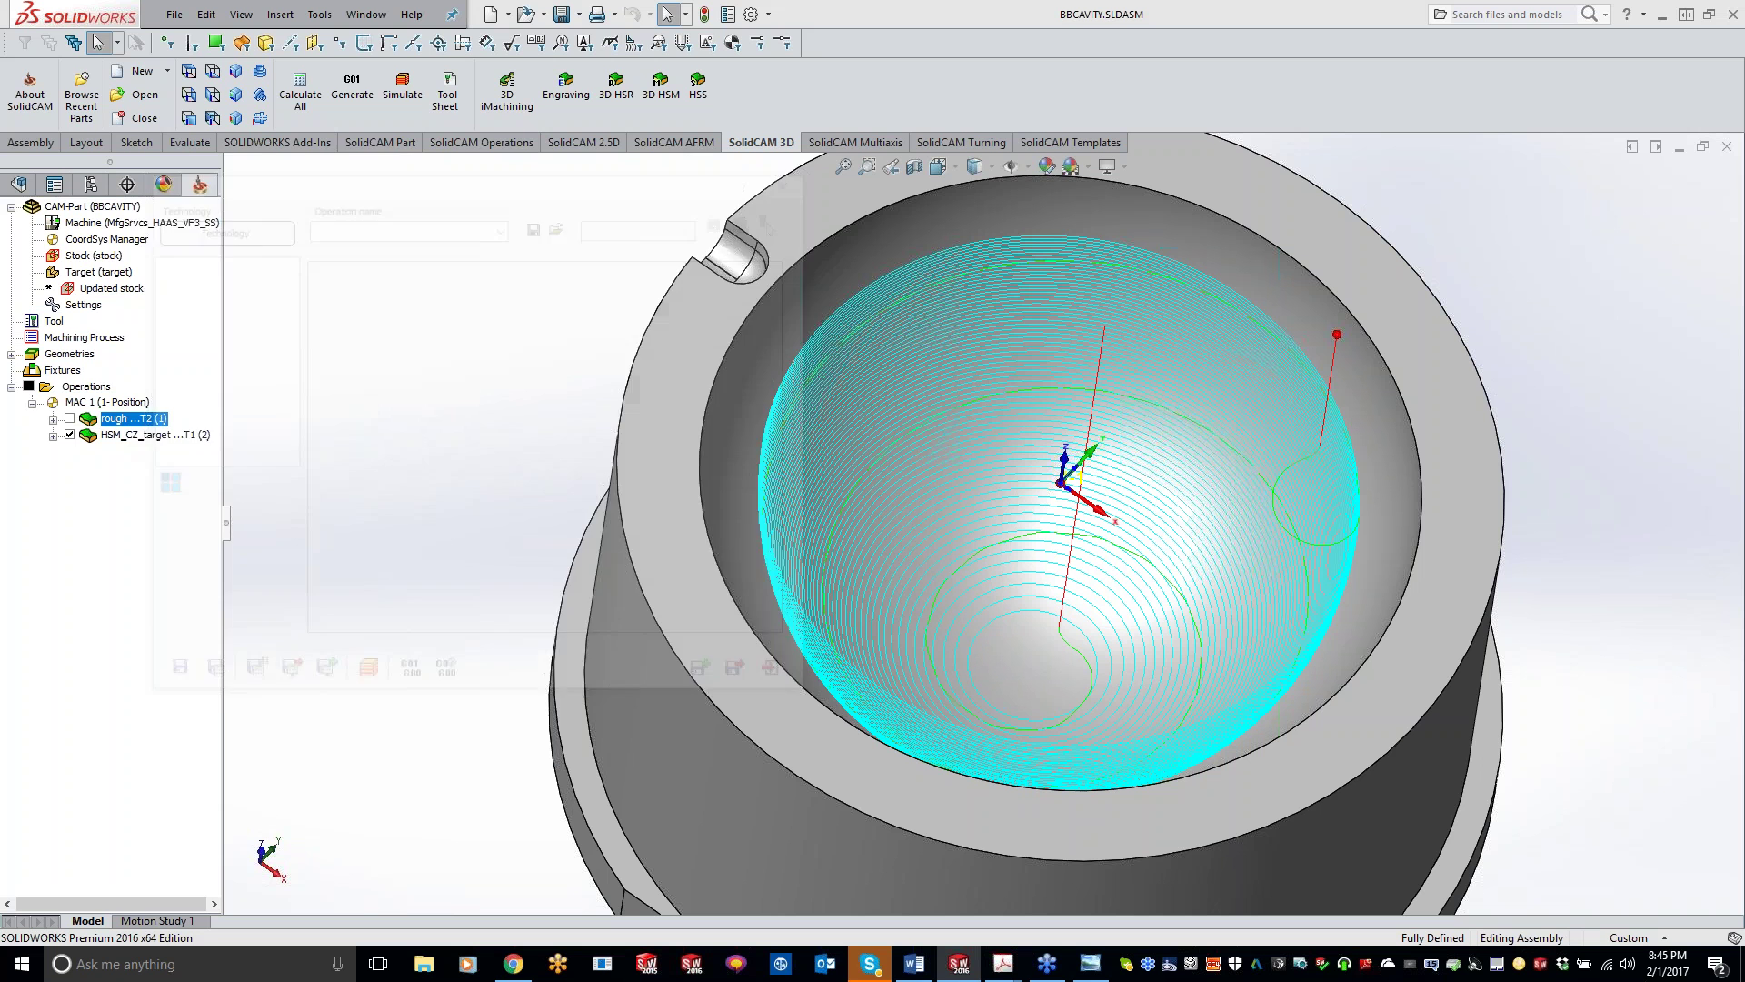
# - Review the roughing technology list, keep Contour roughing, and close the operation unchanged
pyautogui.click(239, 230)
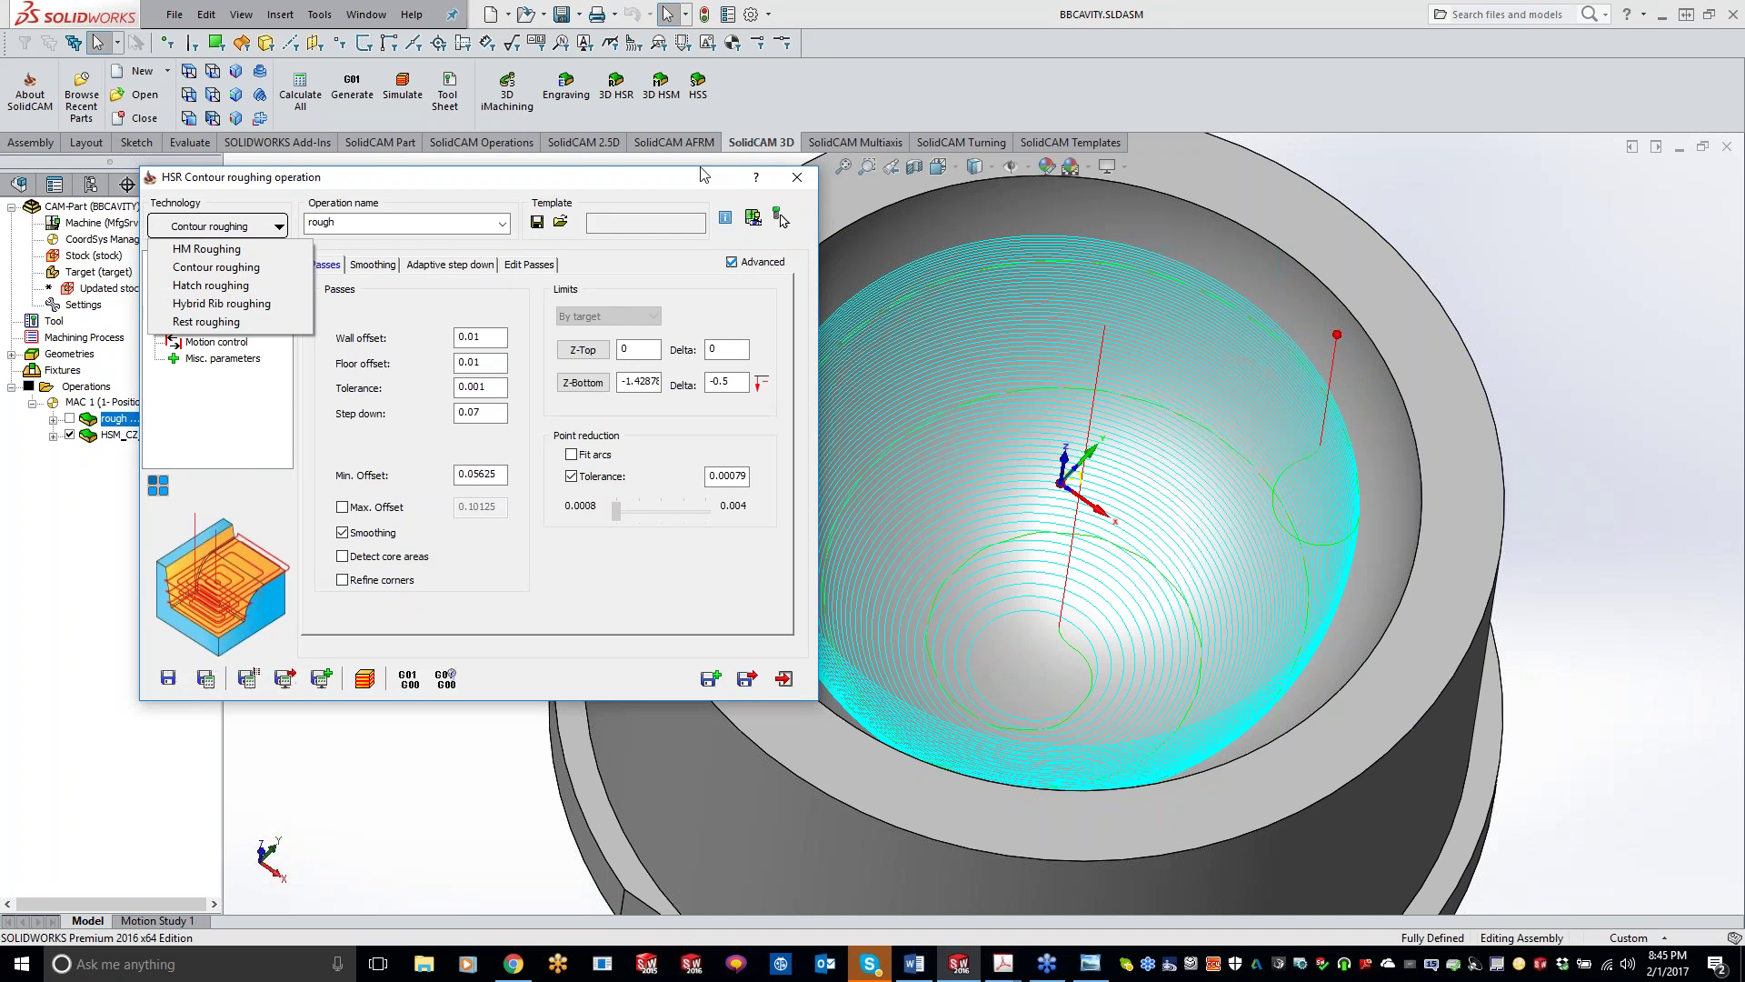
pyautogui.click(796, 177)
pyautogui.click(796, 178)
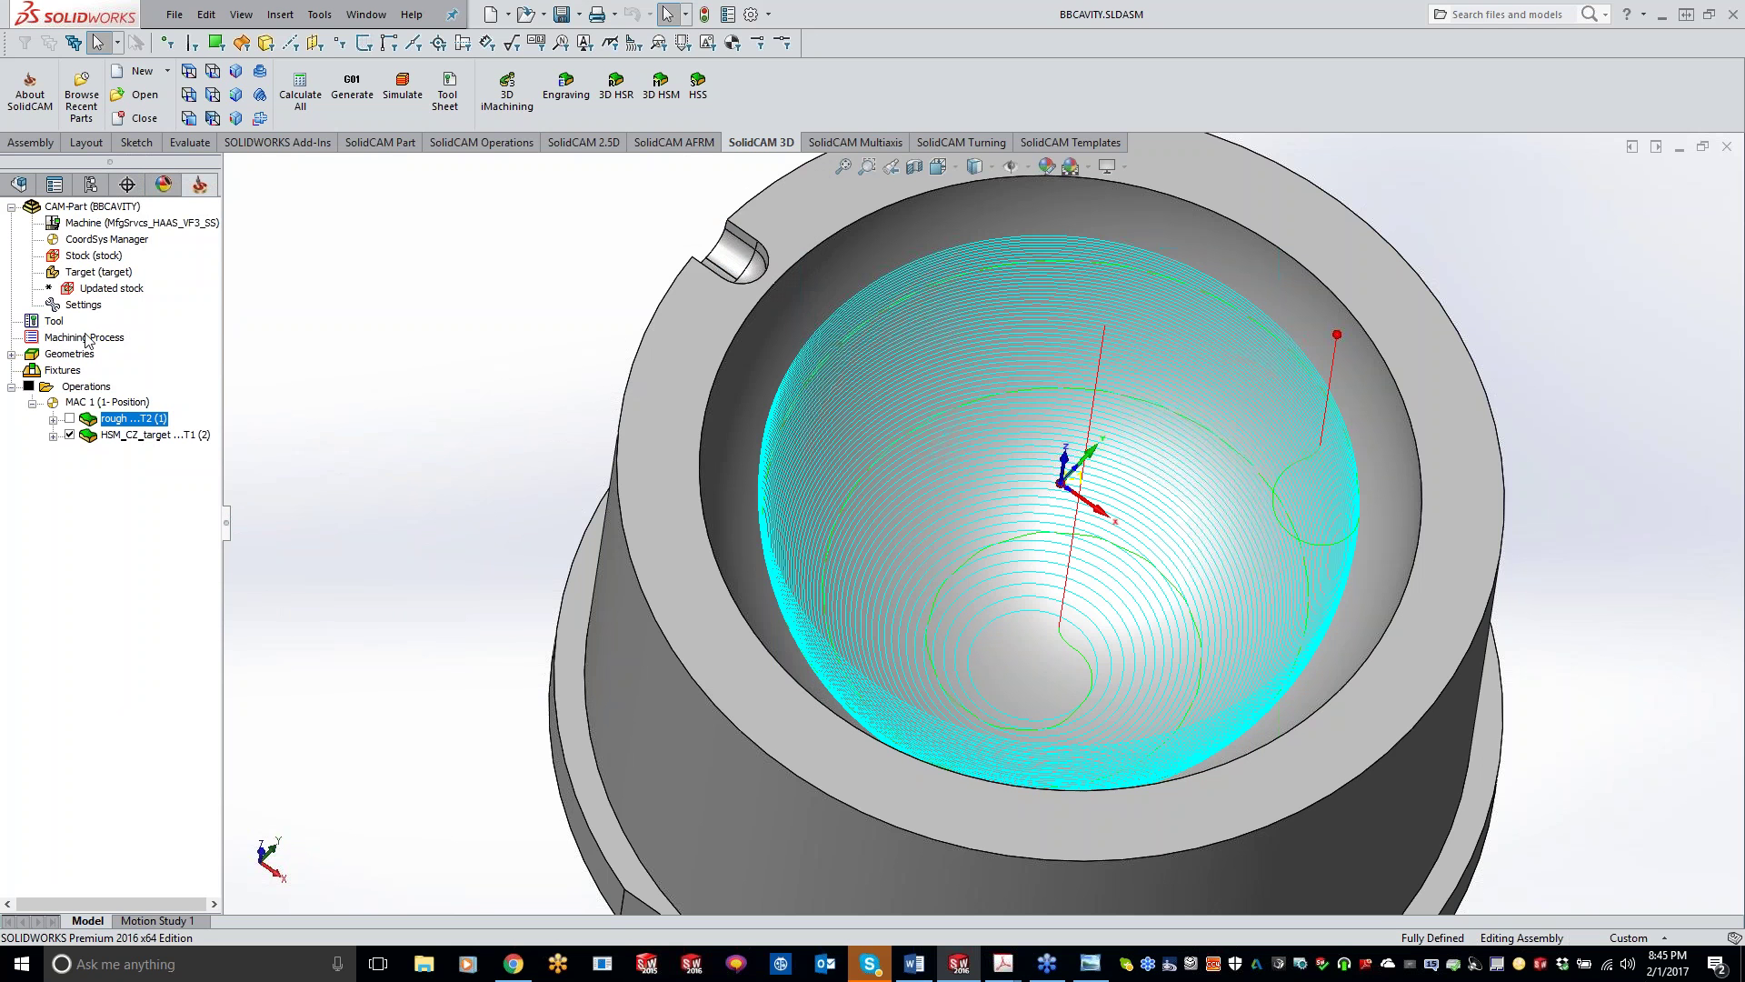
# - Close the BBCAVITY CAM-Part and open HM_ERROR.PRT from SolidCAM's Recent CAM-Parts
pyautogui.rightClick(116, 207)
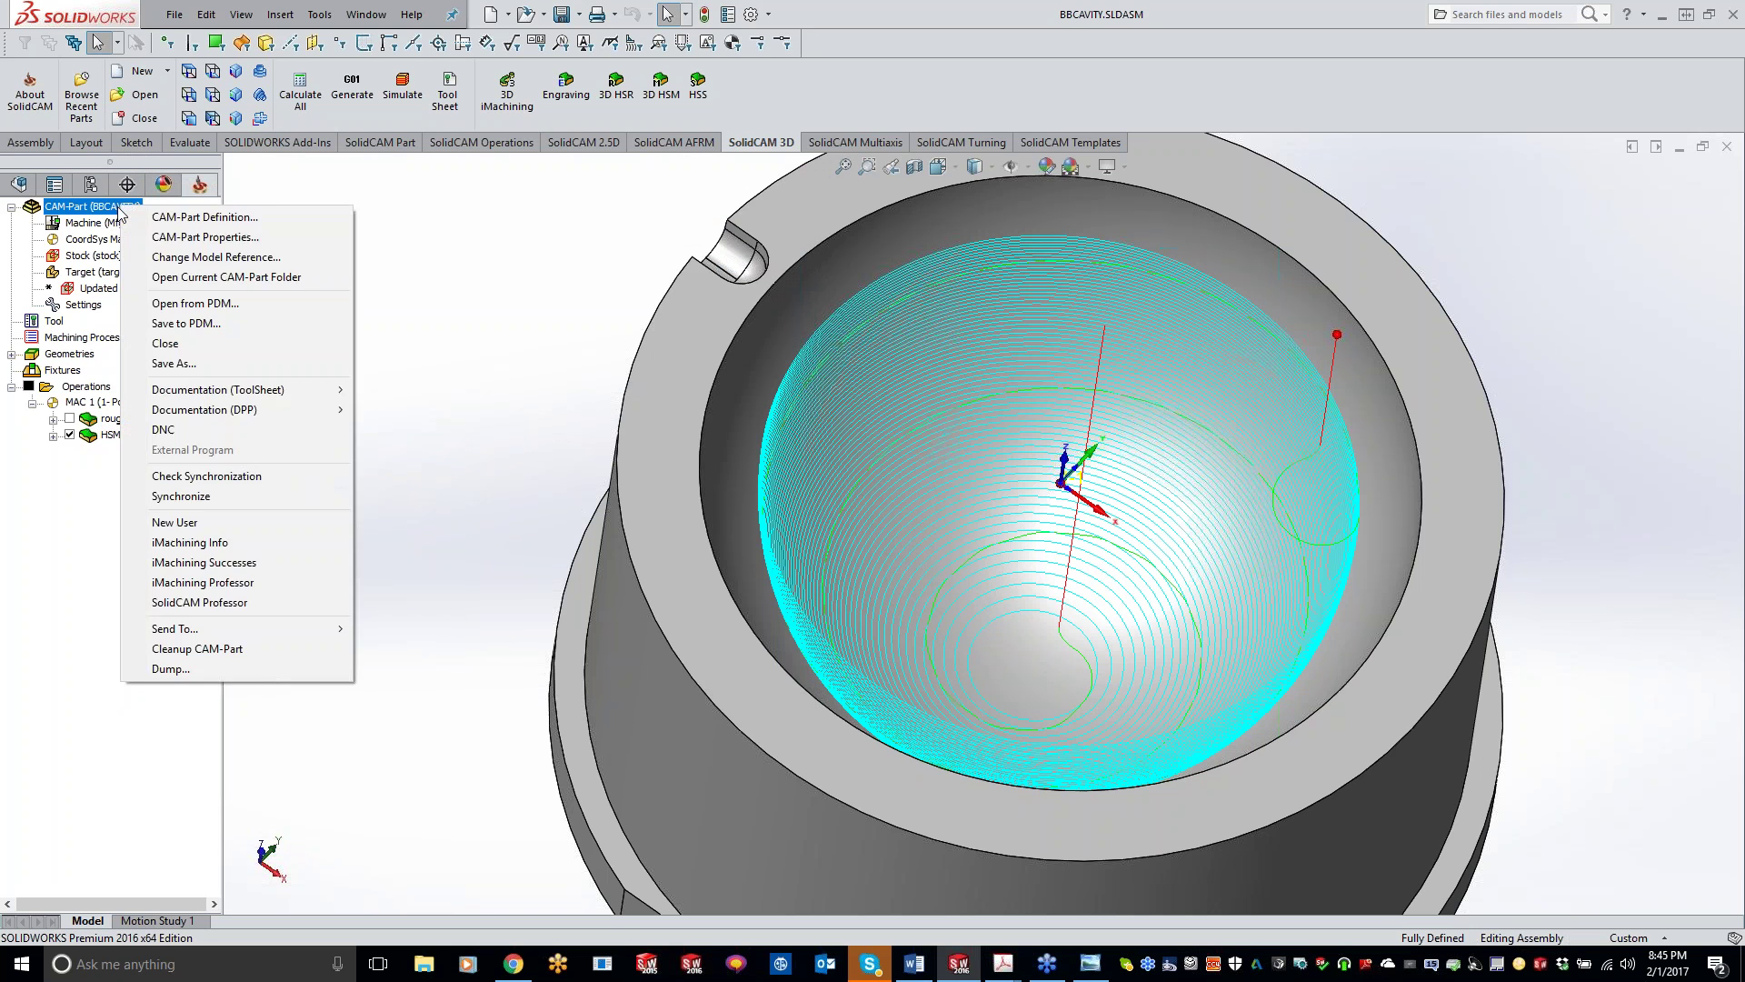
pyautogui.click(165, 342)
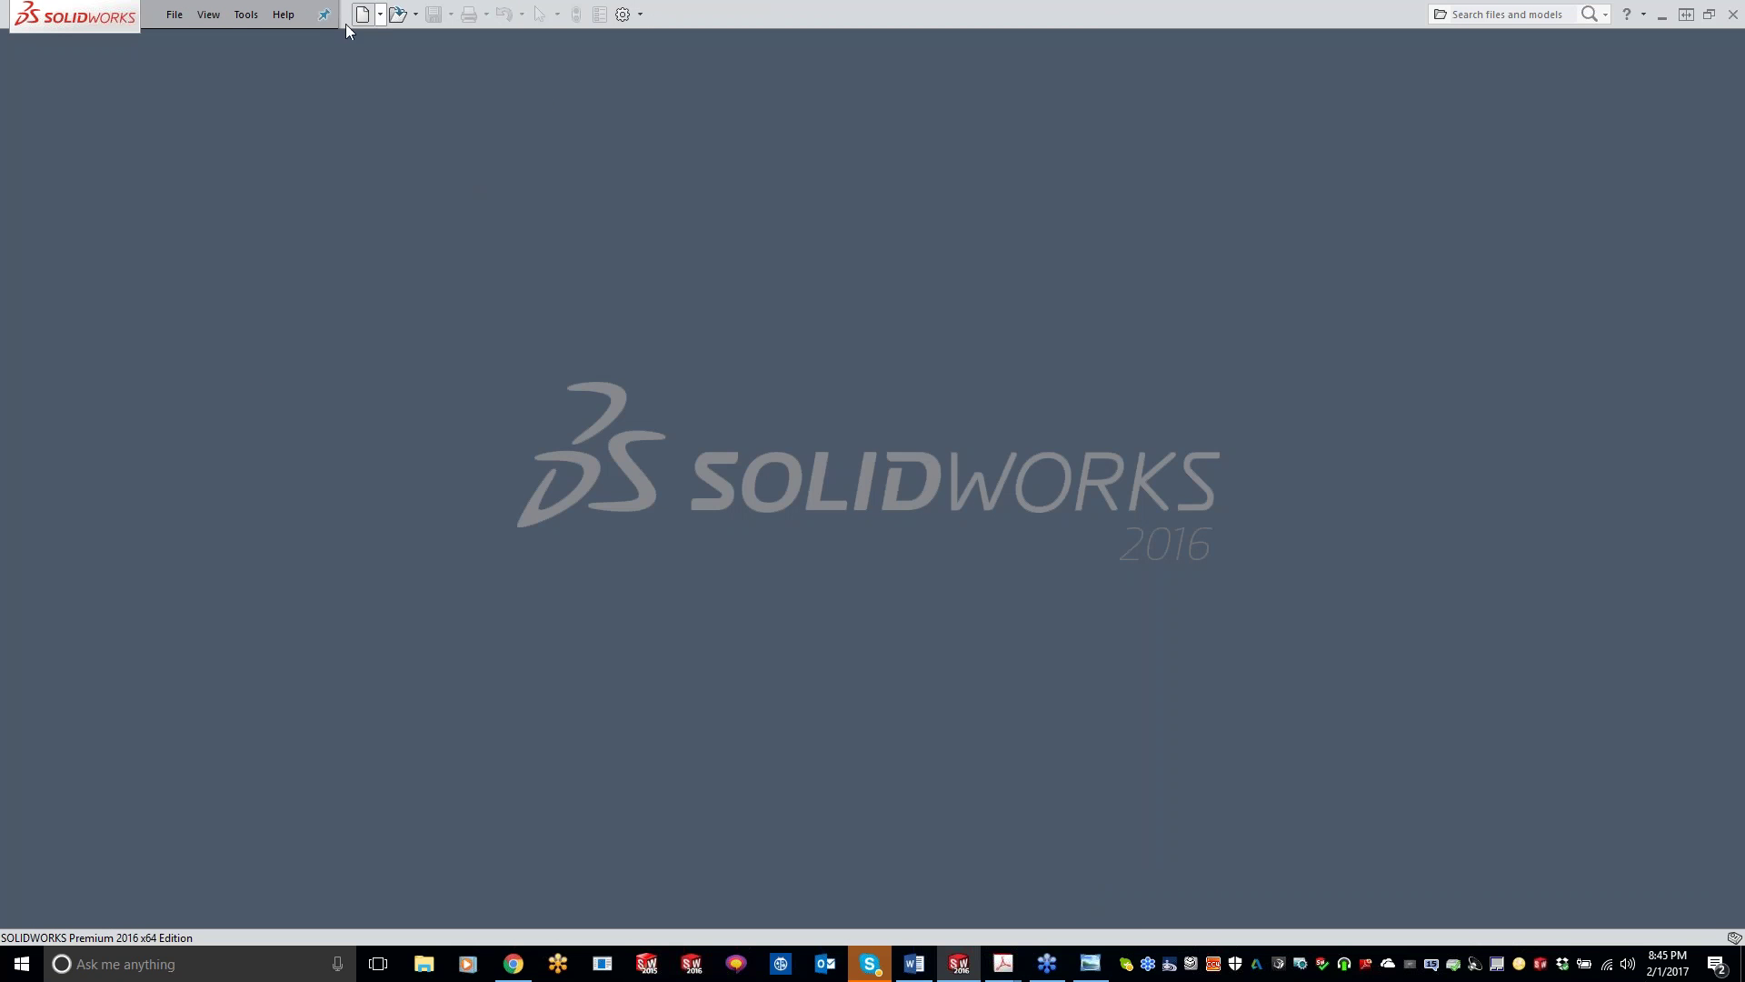
pyautogui.click(250, 20)
pyautogui.moveTo(300, 85)
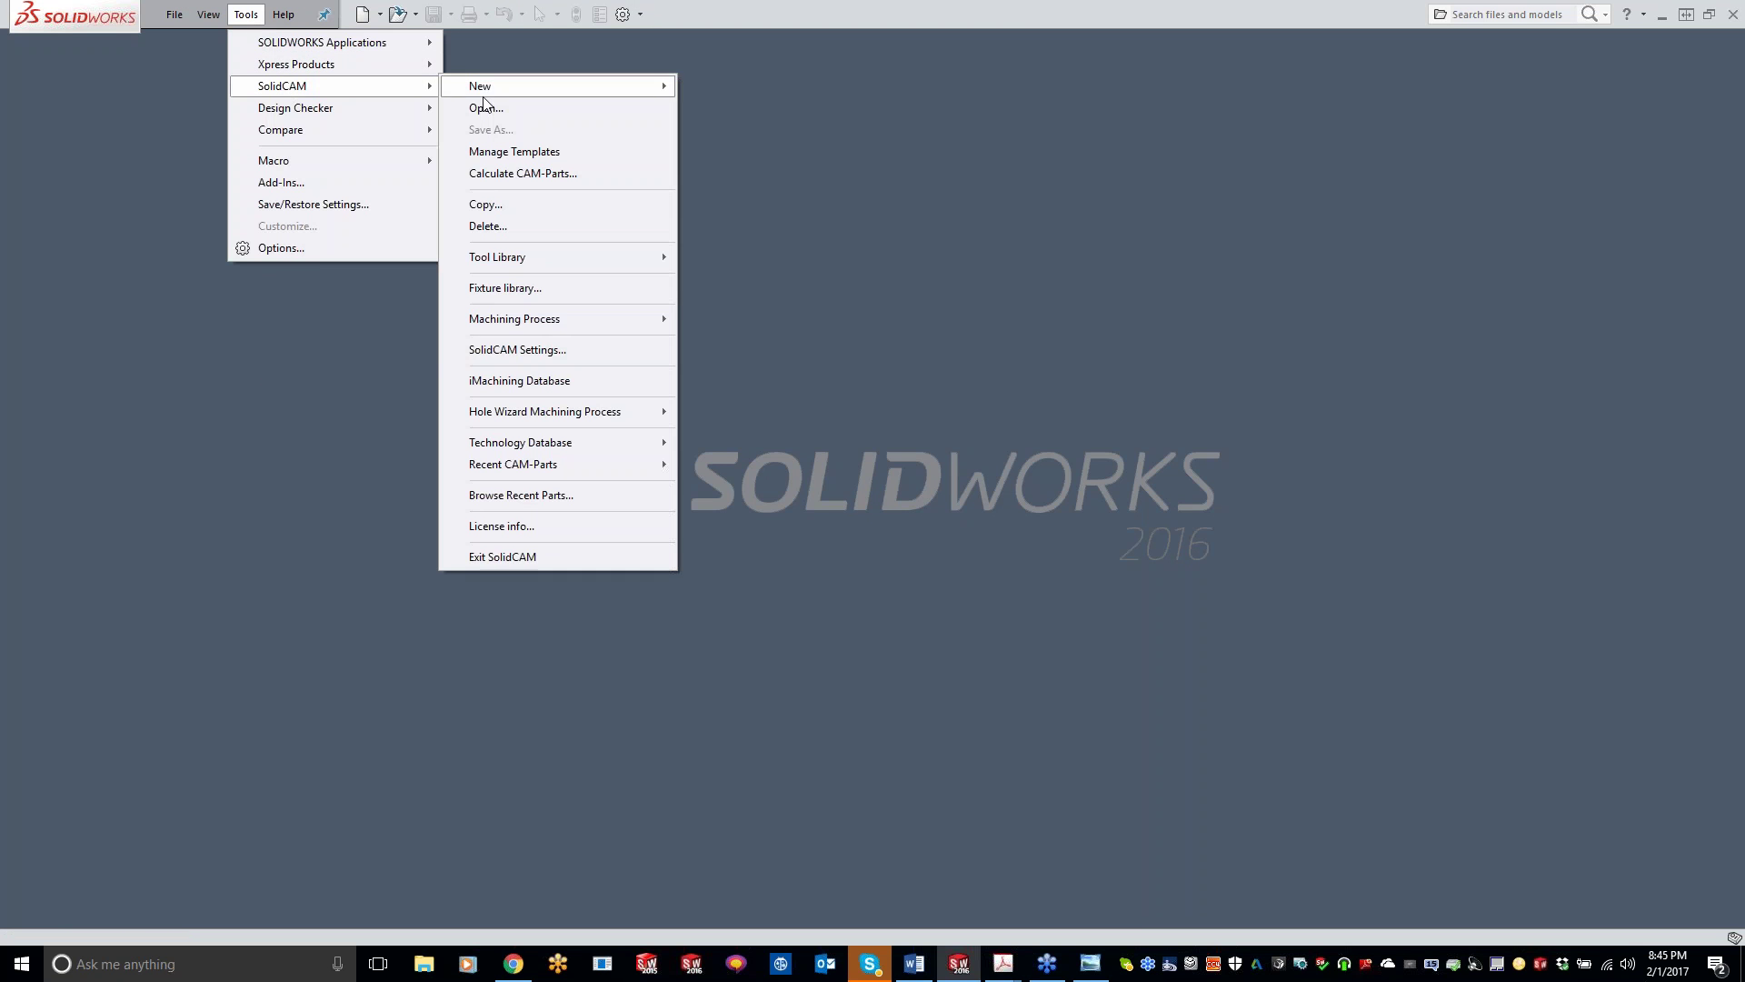
pyautogui.moveTo(554, 463)
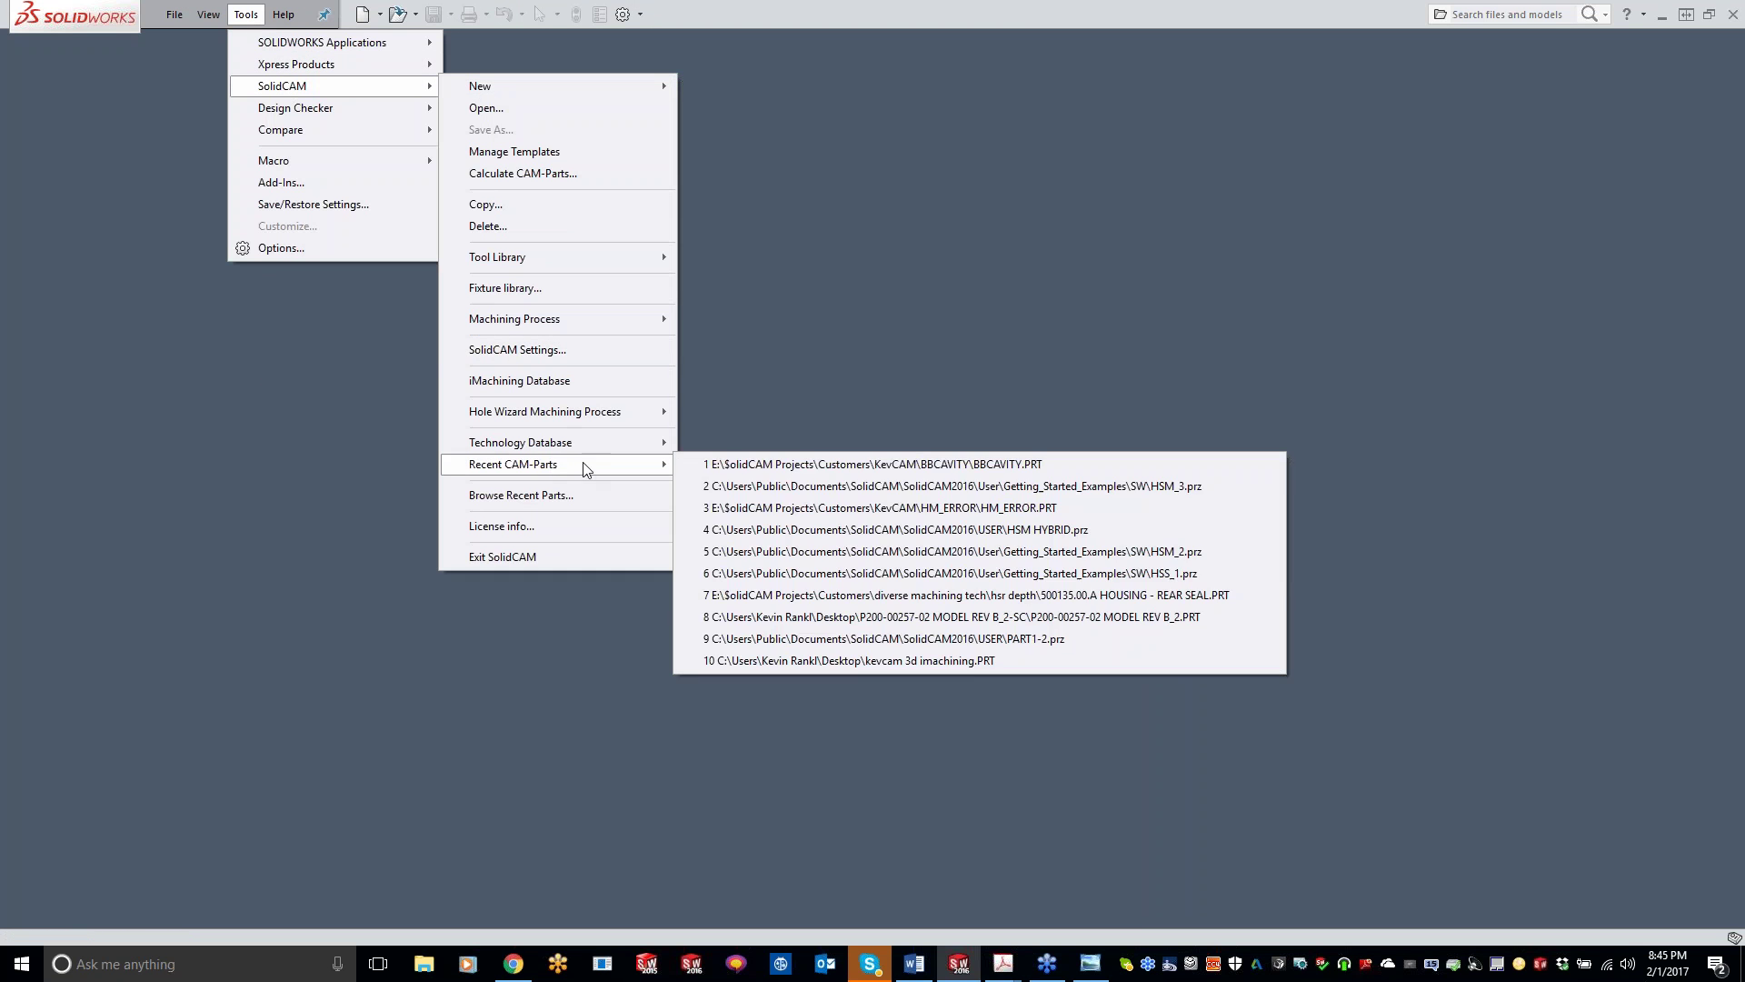
pyautogui.click(781, 509)
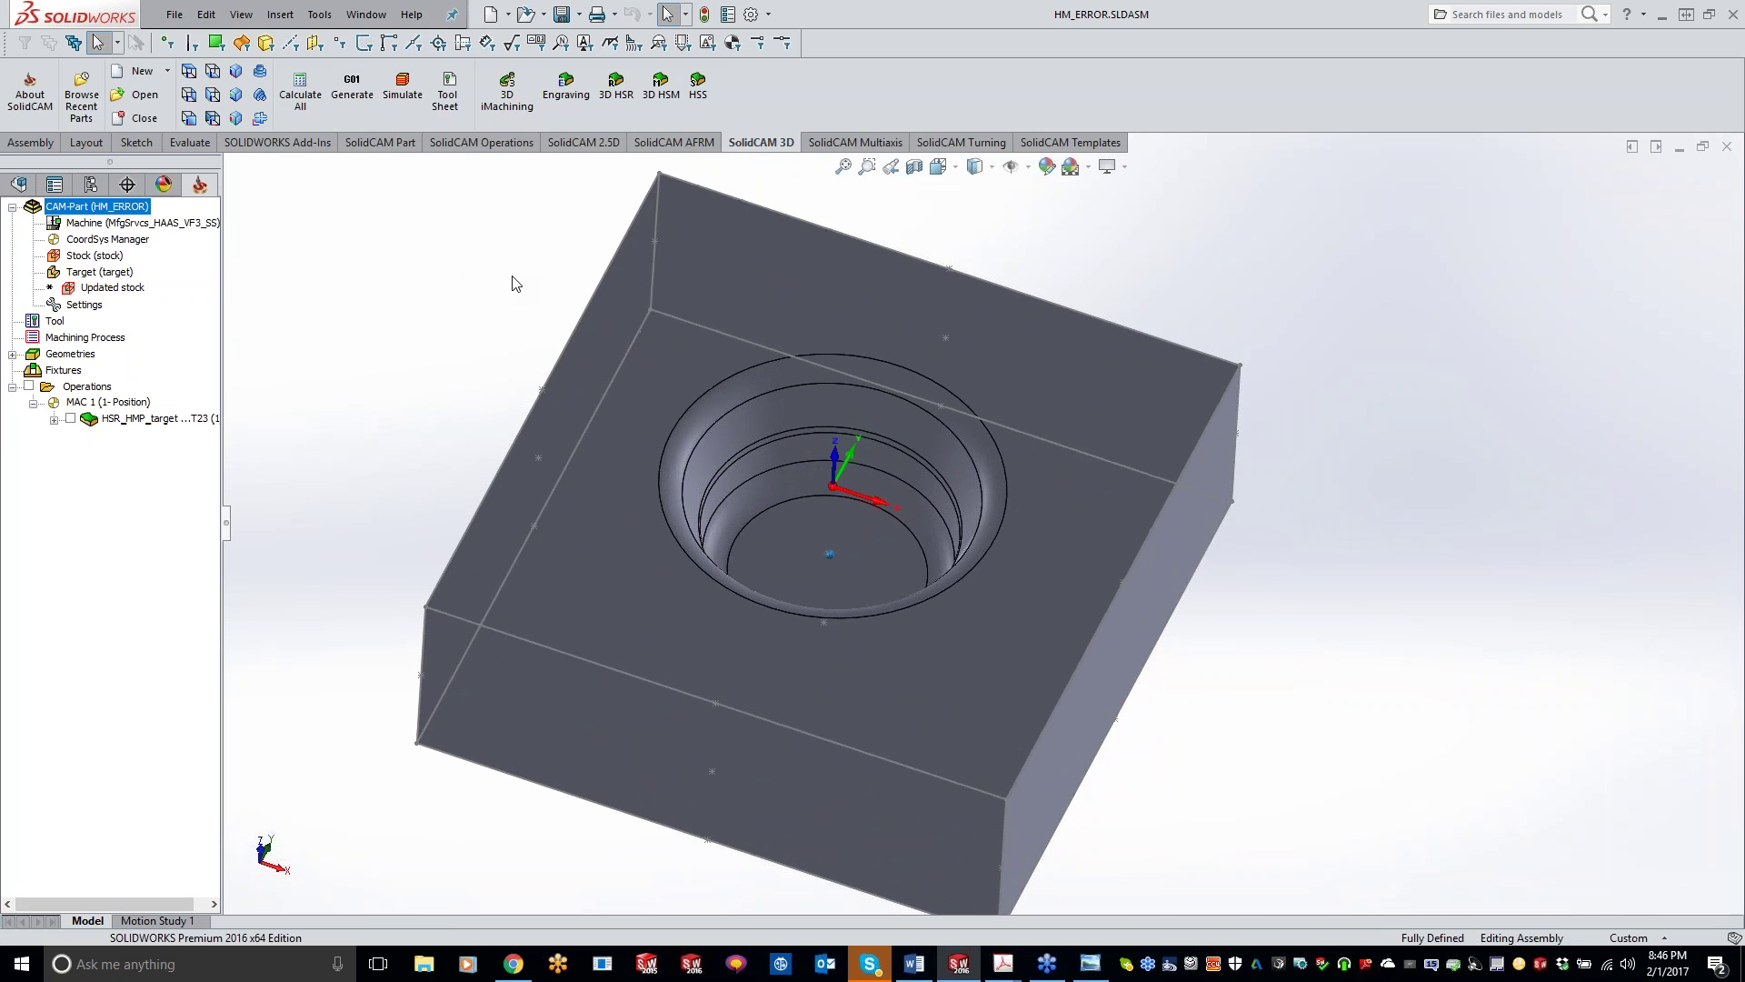
# - Add a new 3D HSM milling operation after the existing roughing operation
pyautogui.rightClick(163, 425)
pyautogui.moveTo(363, 89)
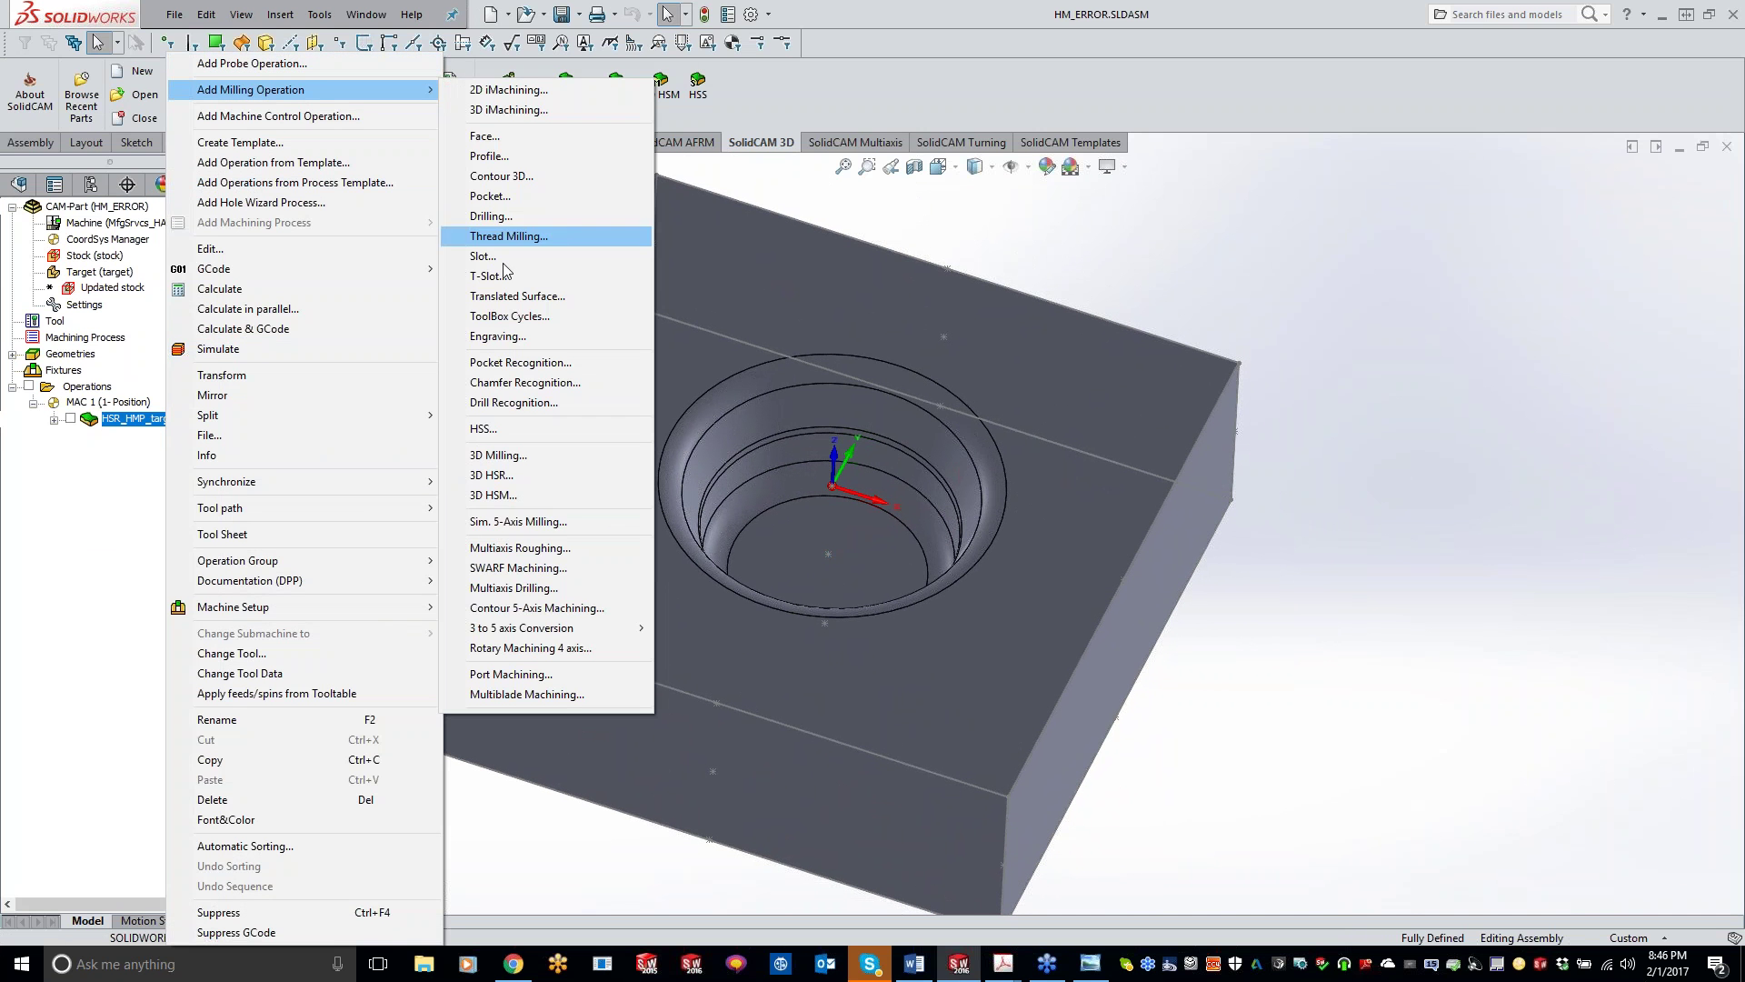
pyautogui.click(493, 495)
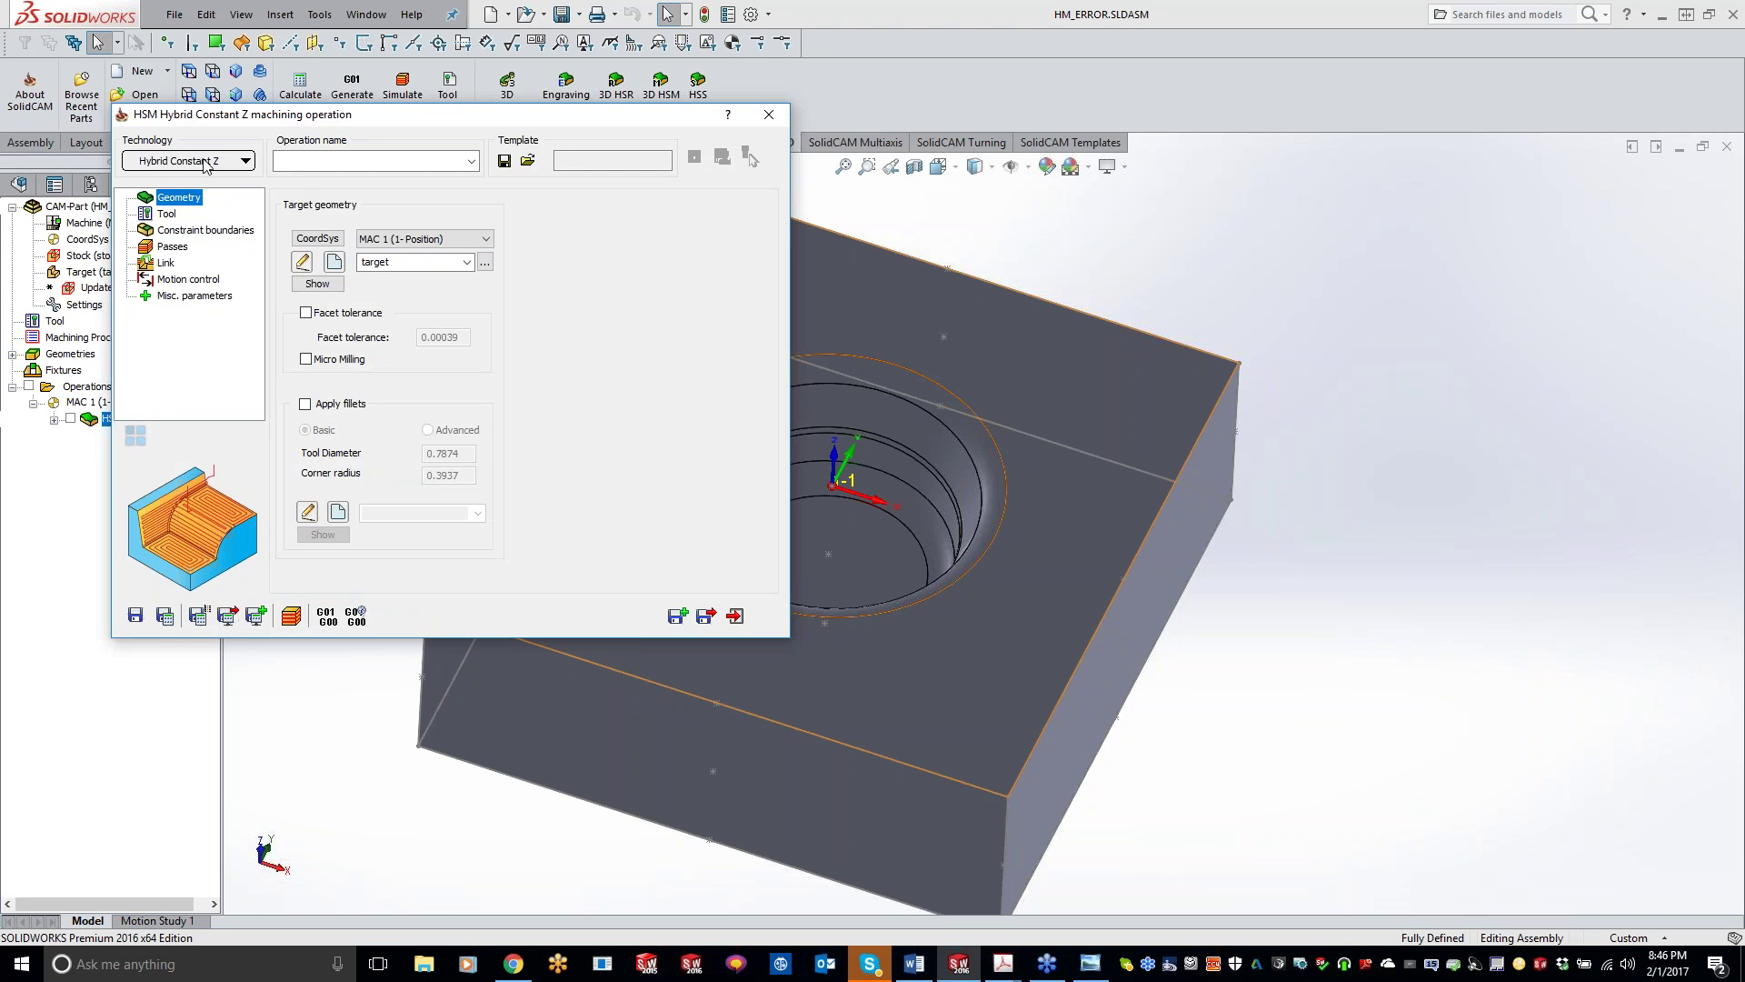
# - Assign tool 1, the 0.5-inch bull nose mill, to the new operation
pyautogui.click(167, 215)
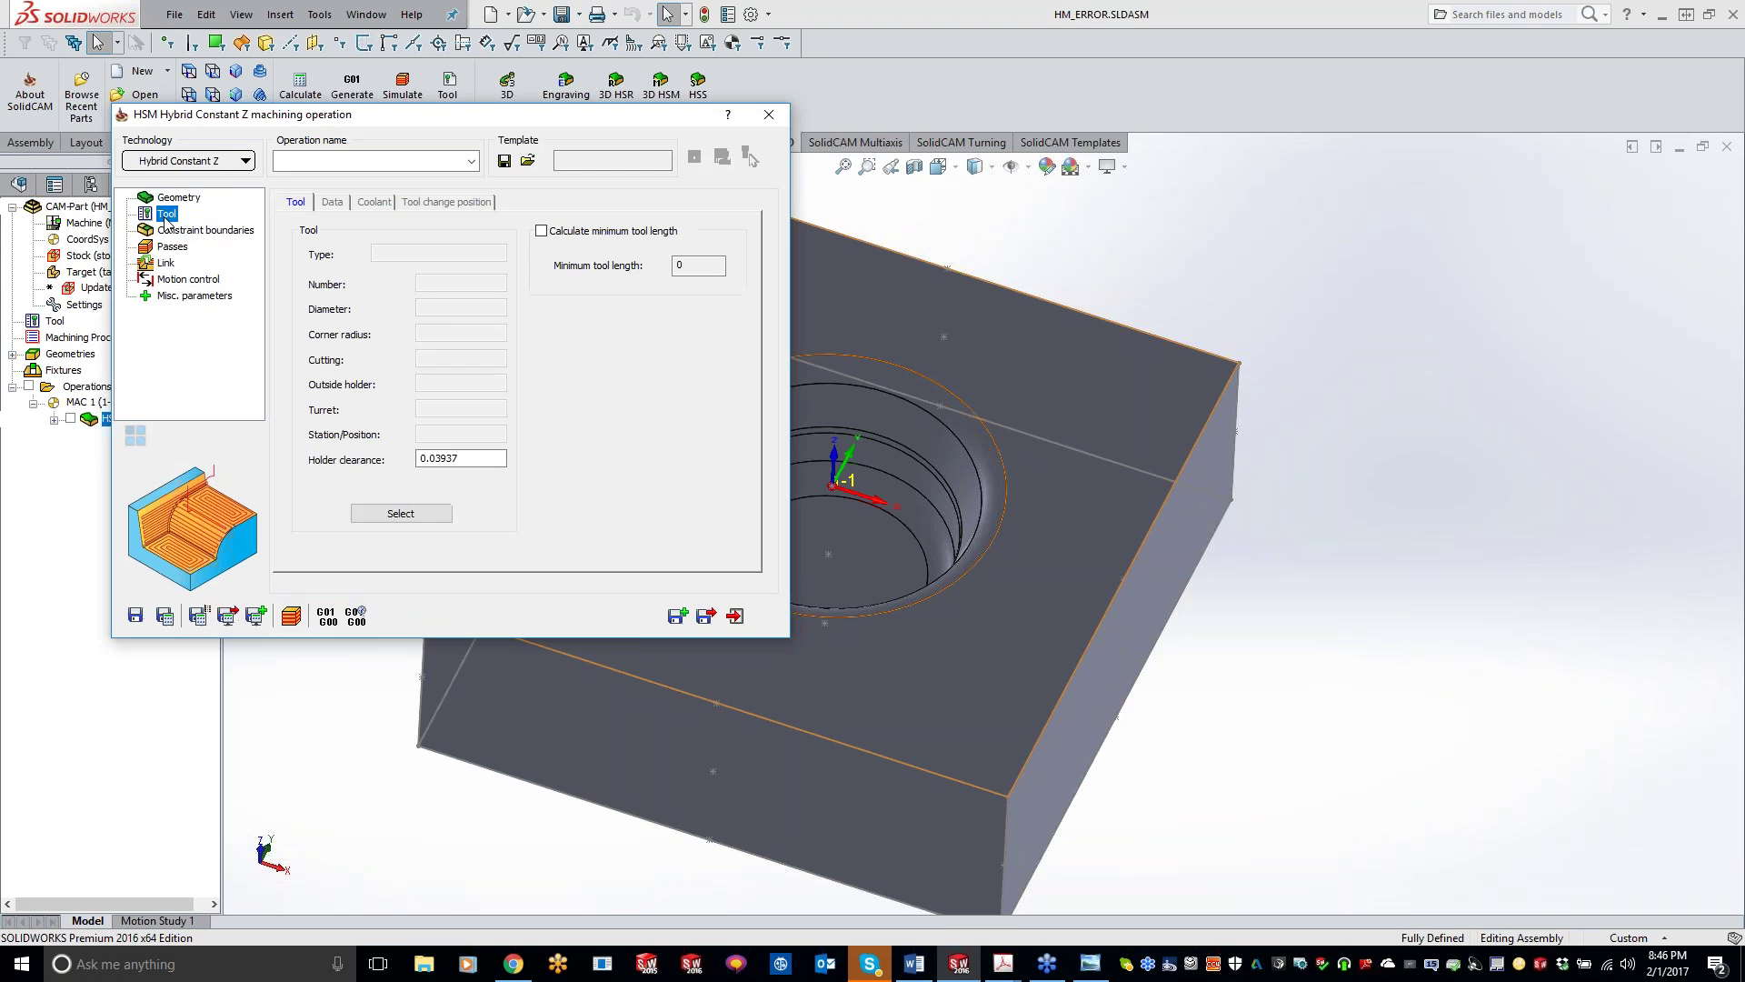
pyautogui.click(173, 198)
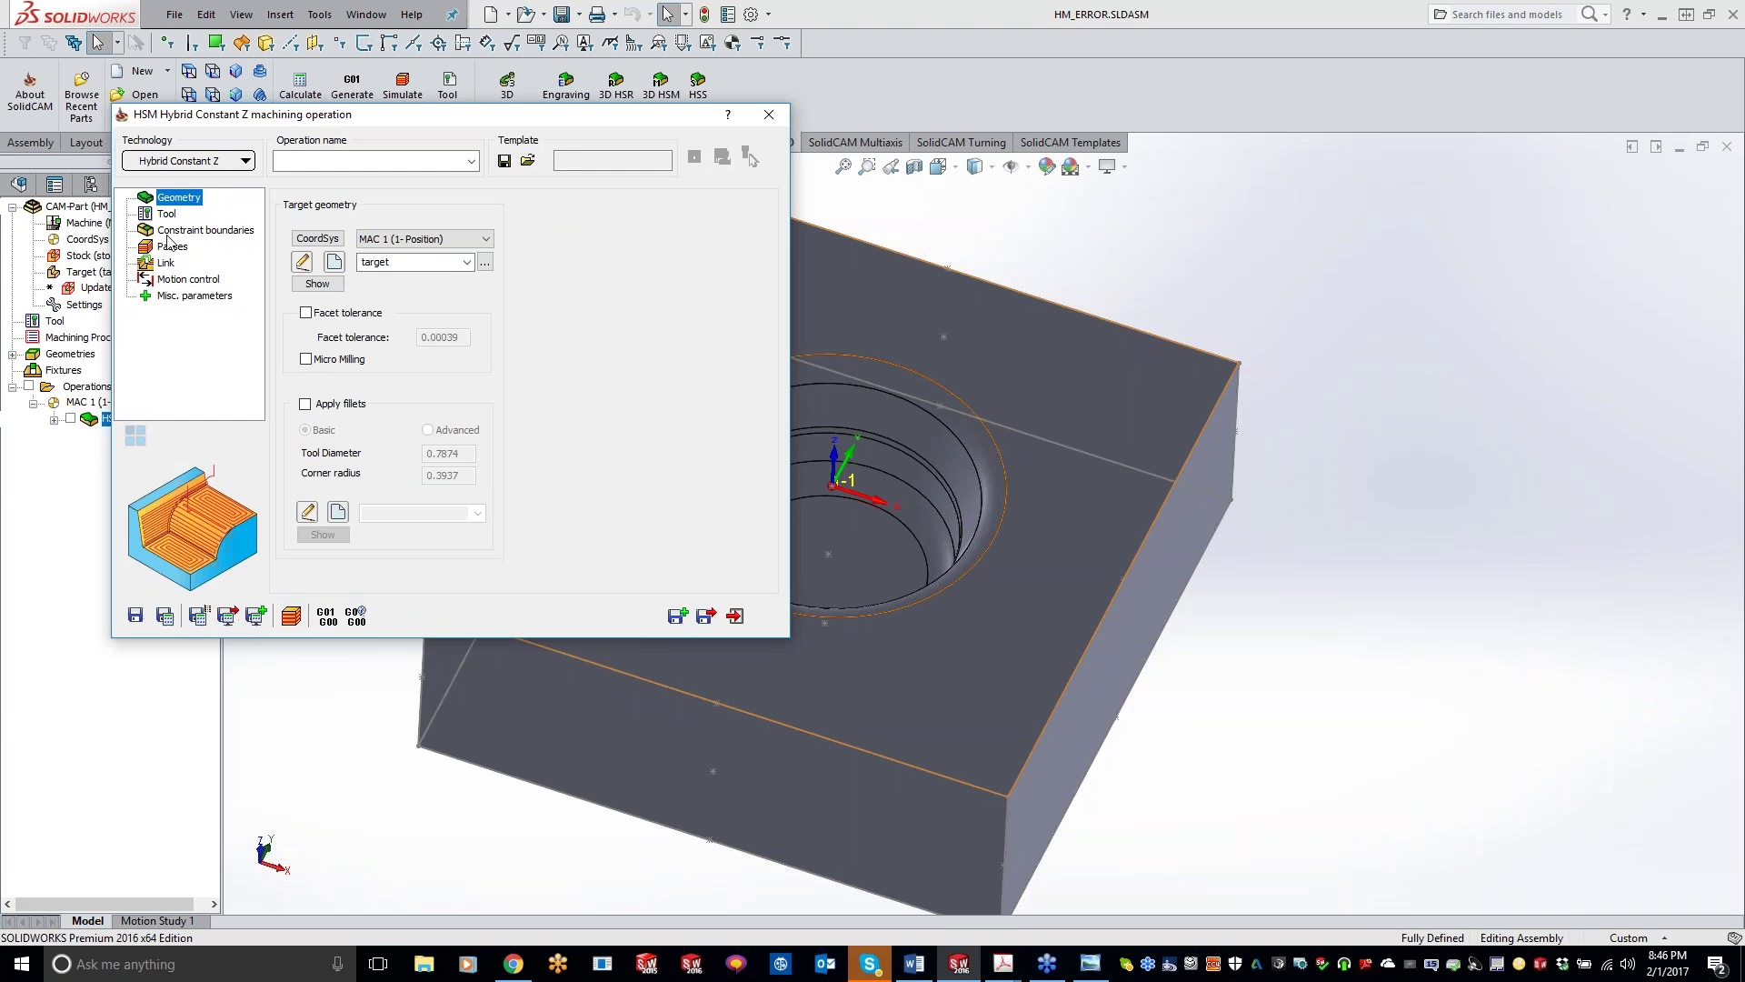
pyautogui.click(167, 217)
pyautogui.click(423, 511)
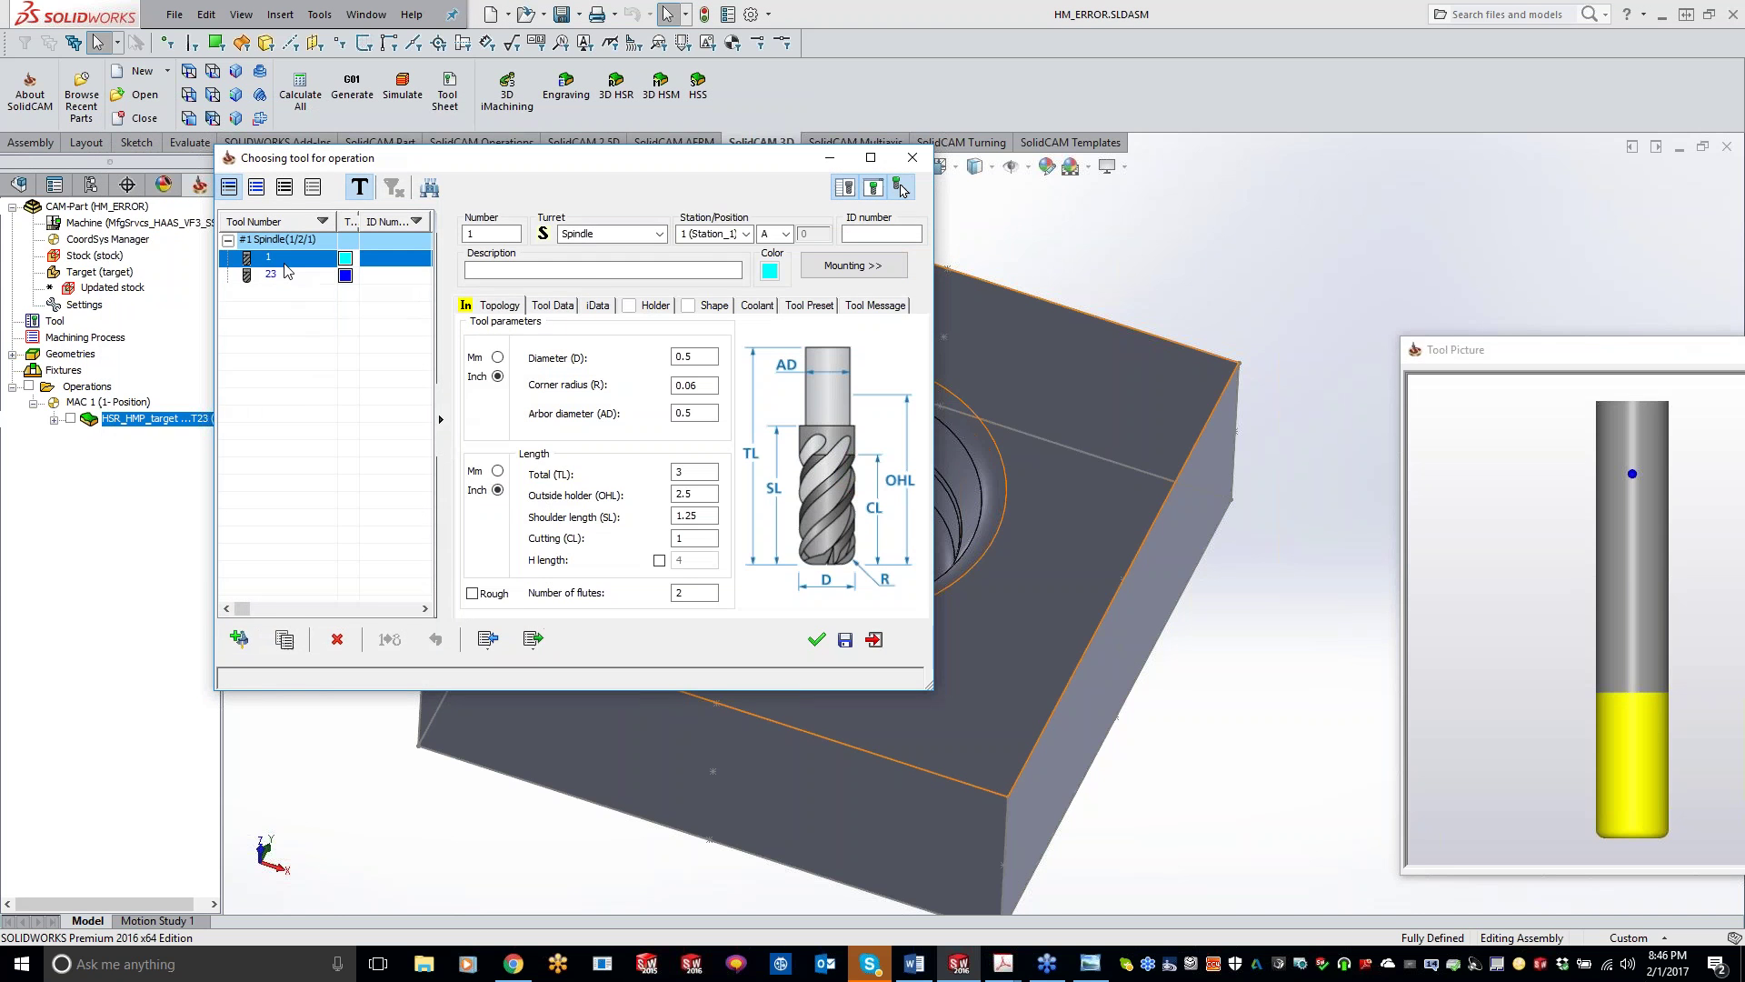
pyautogui.doubleClick(286, 267)
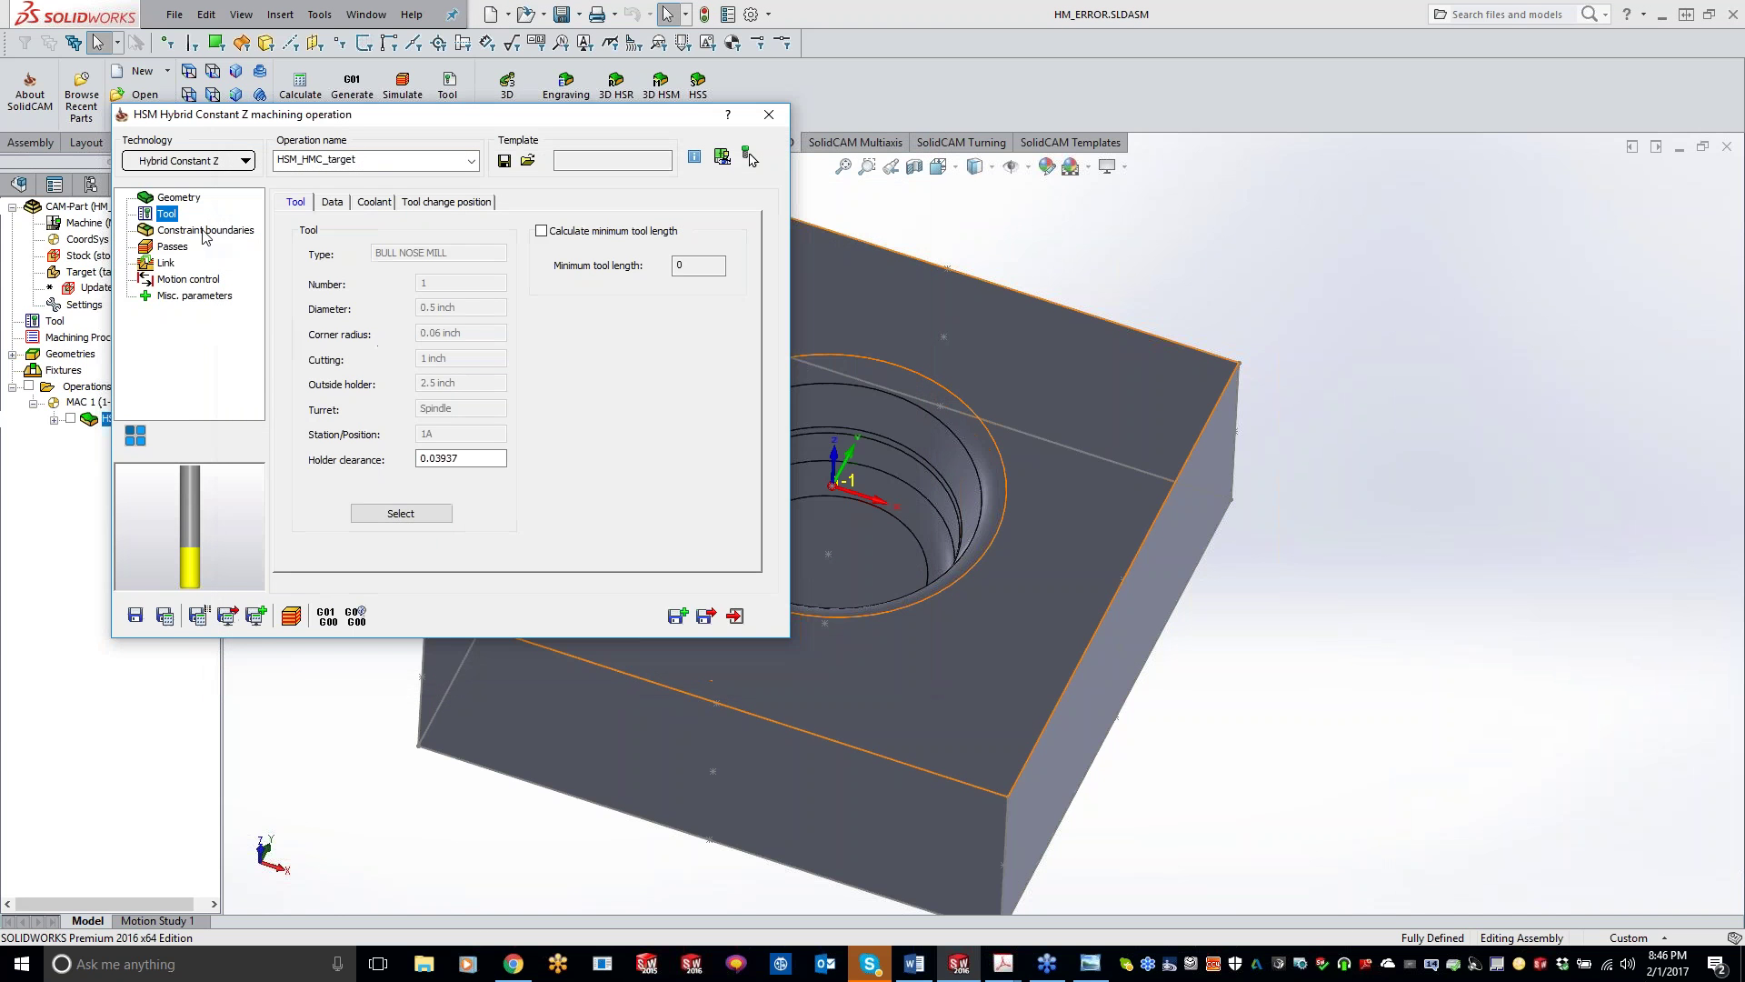
# - Enable the contour constraint boundary with the tool relation kept as Centered
pyautogui.click(206, 233)
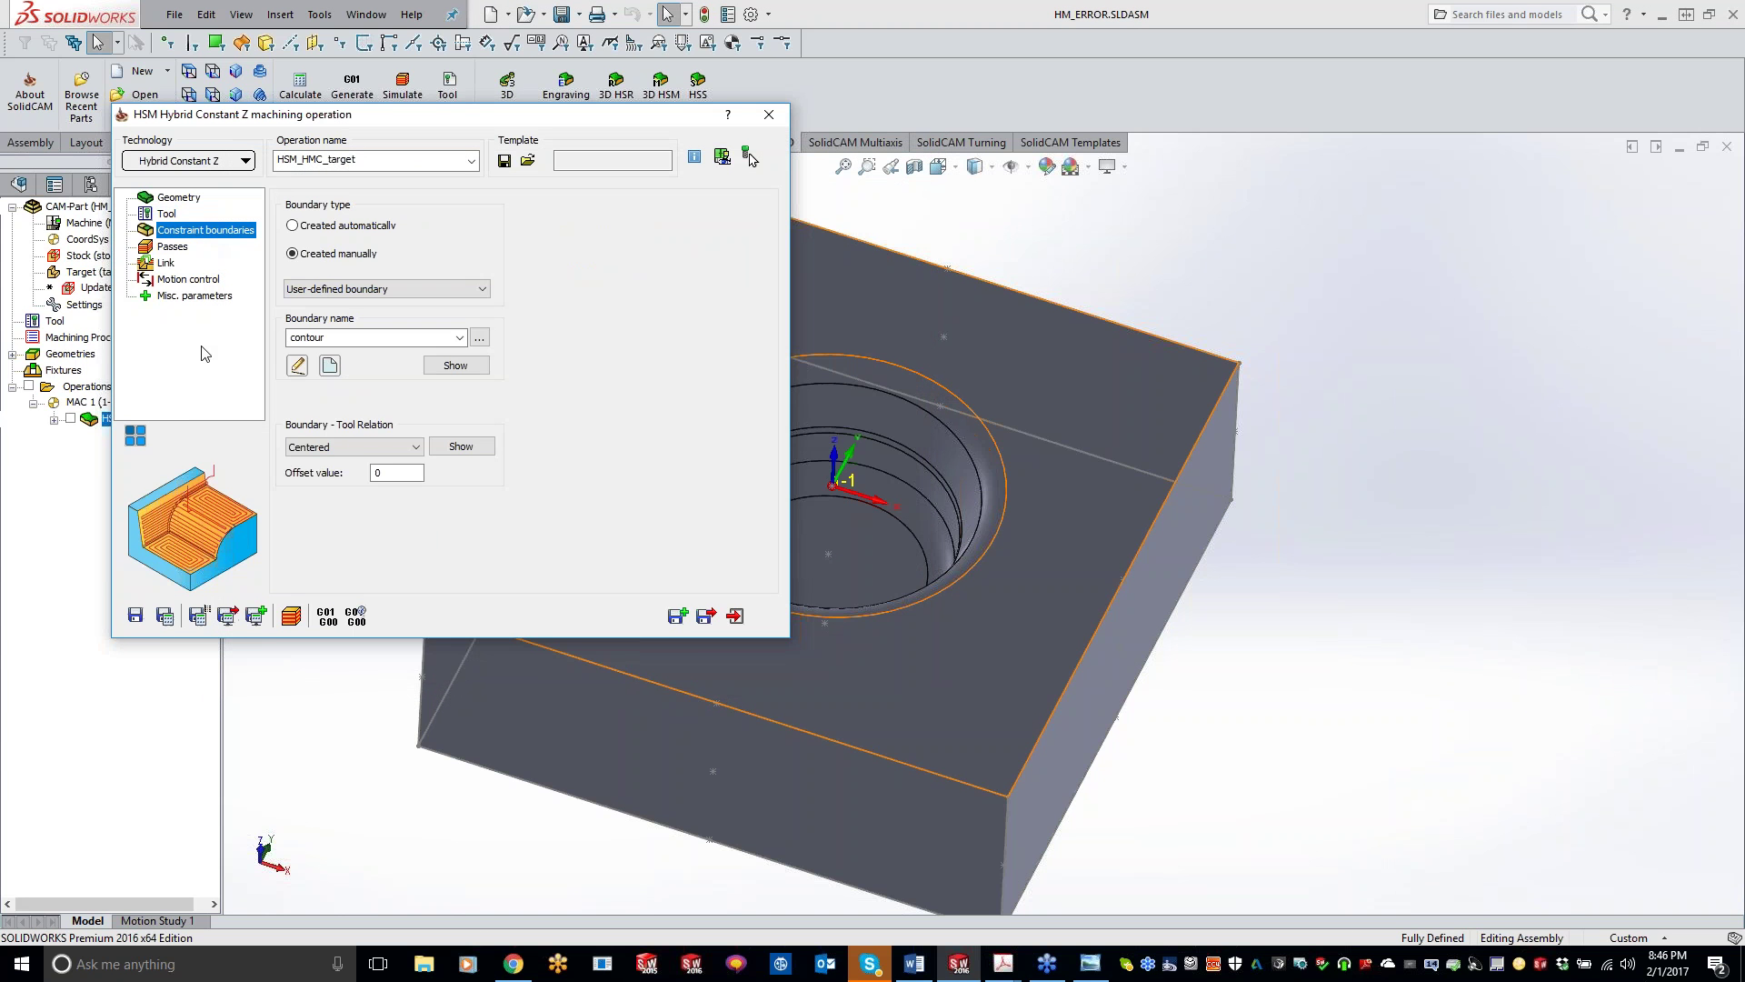
pyautogui.click(456, 364)
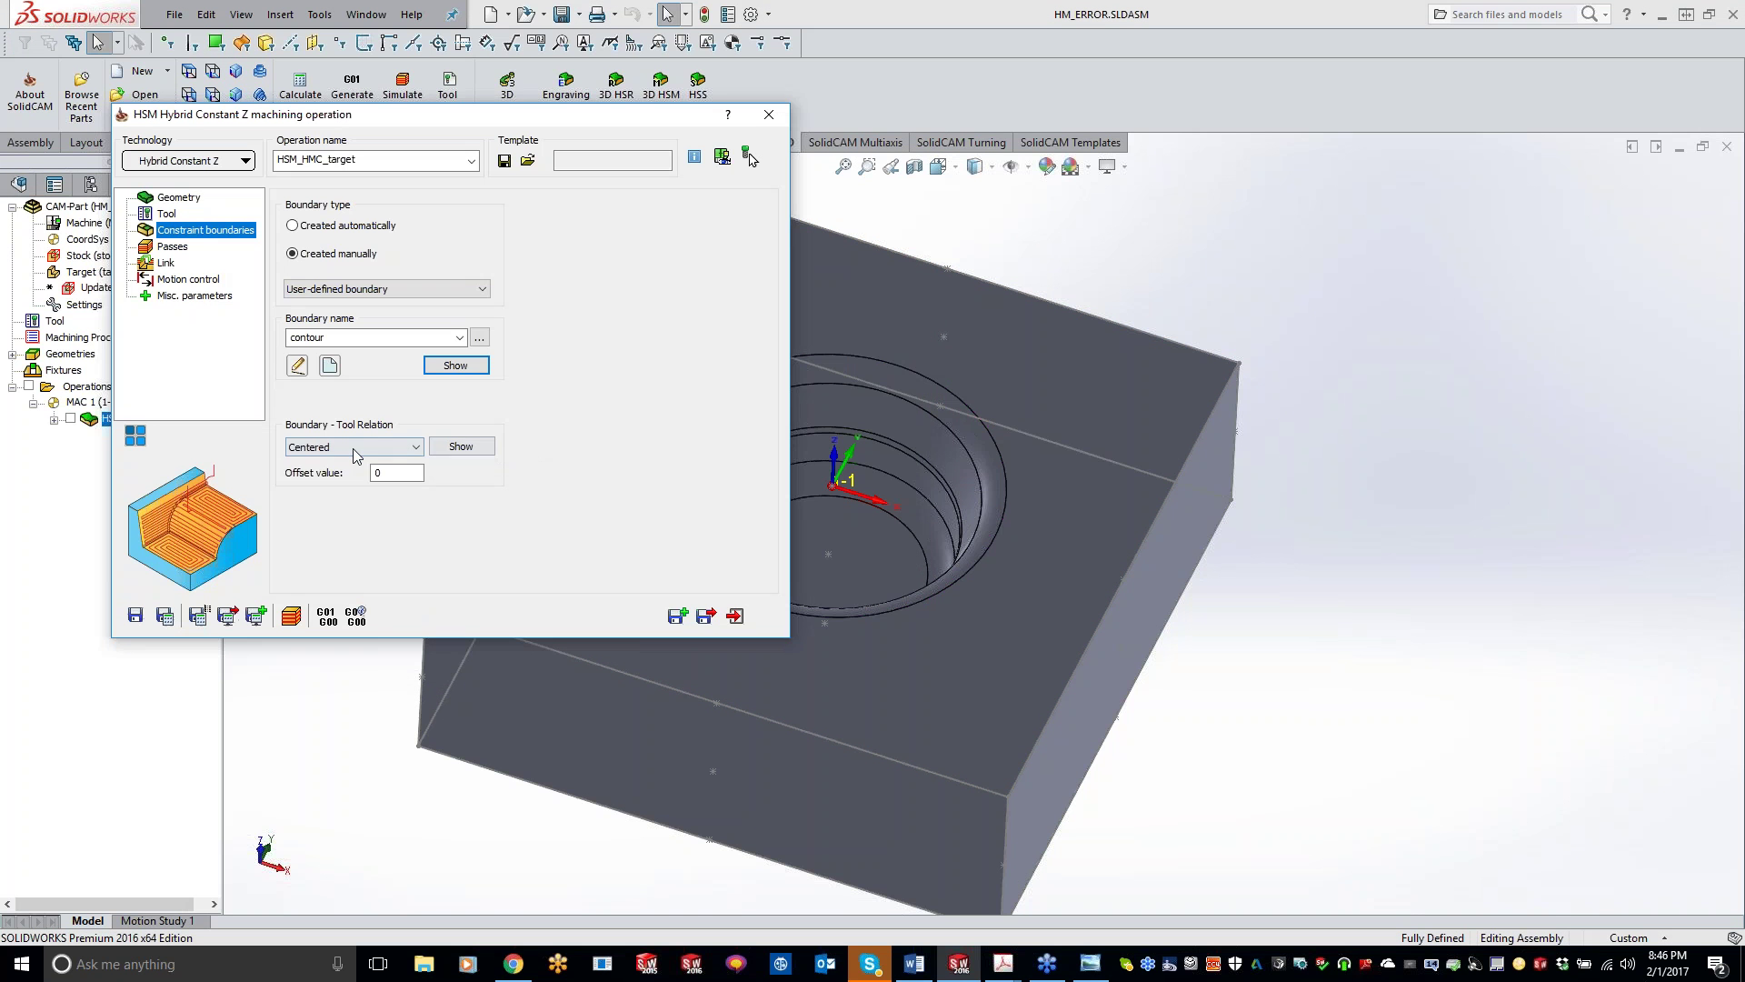
pyautogui.click(355, 447)
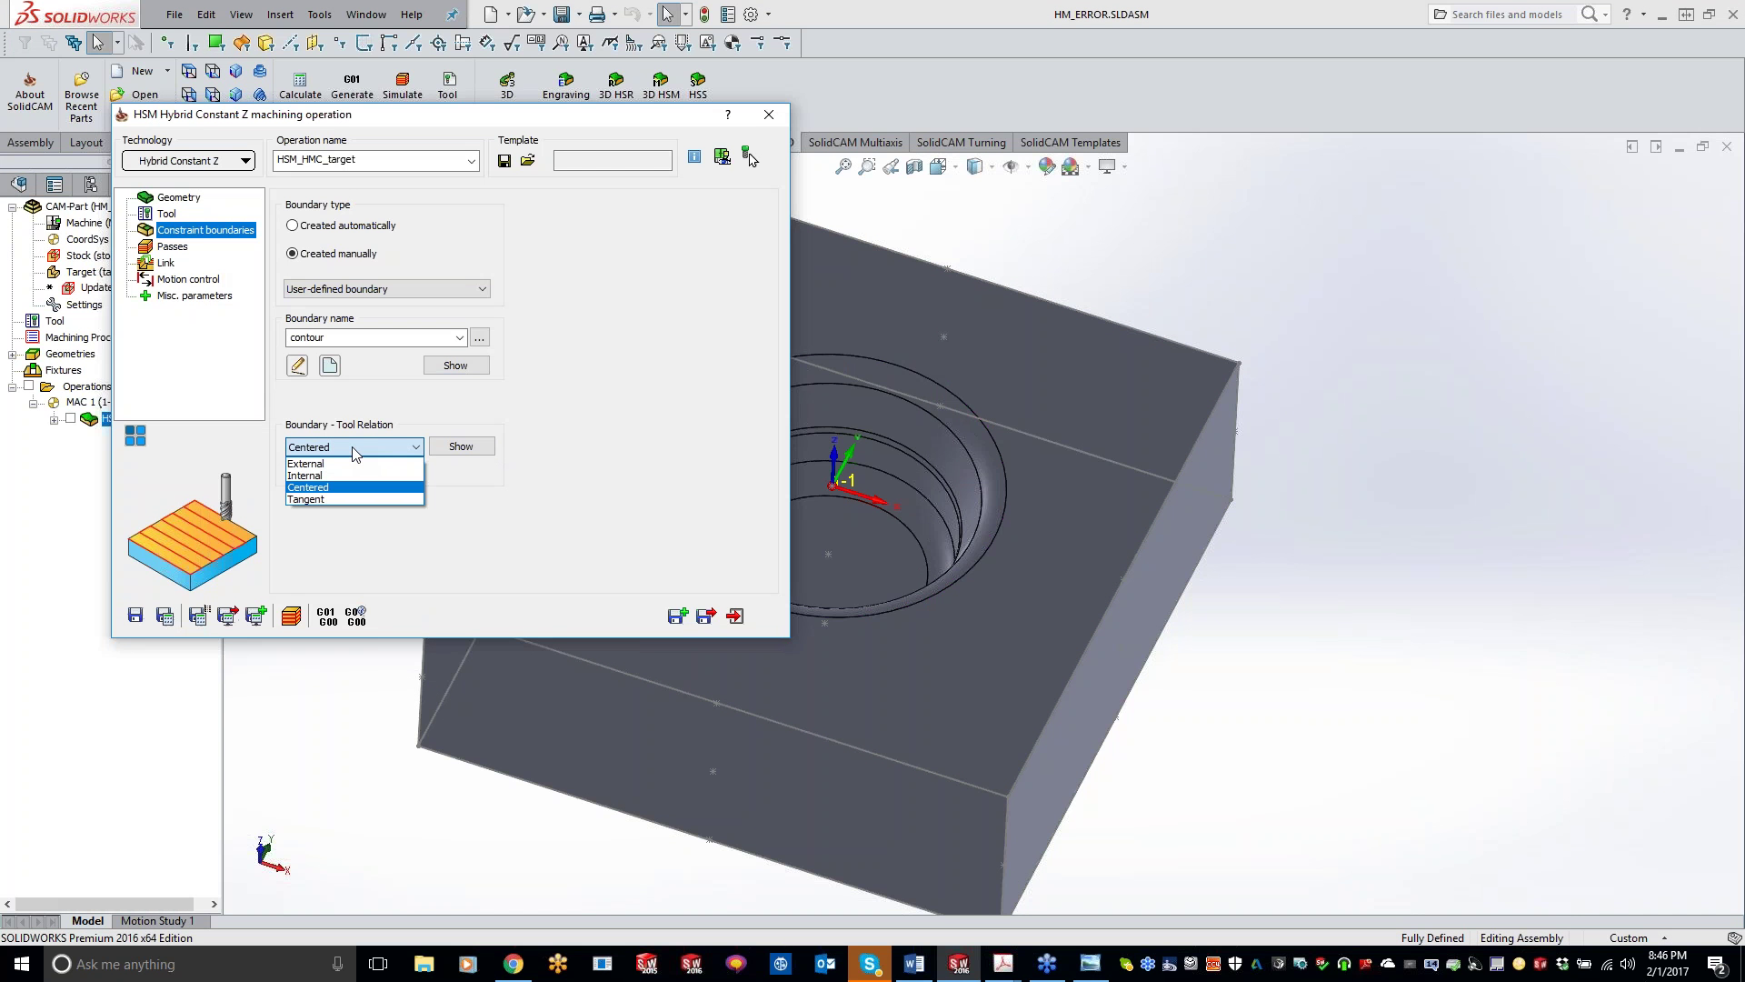
pyautogui.click(352, 448)
pyautogui.click(177, 247)
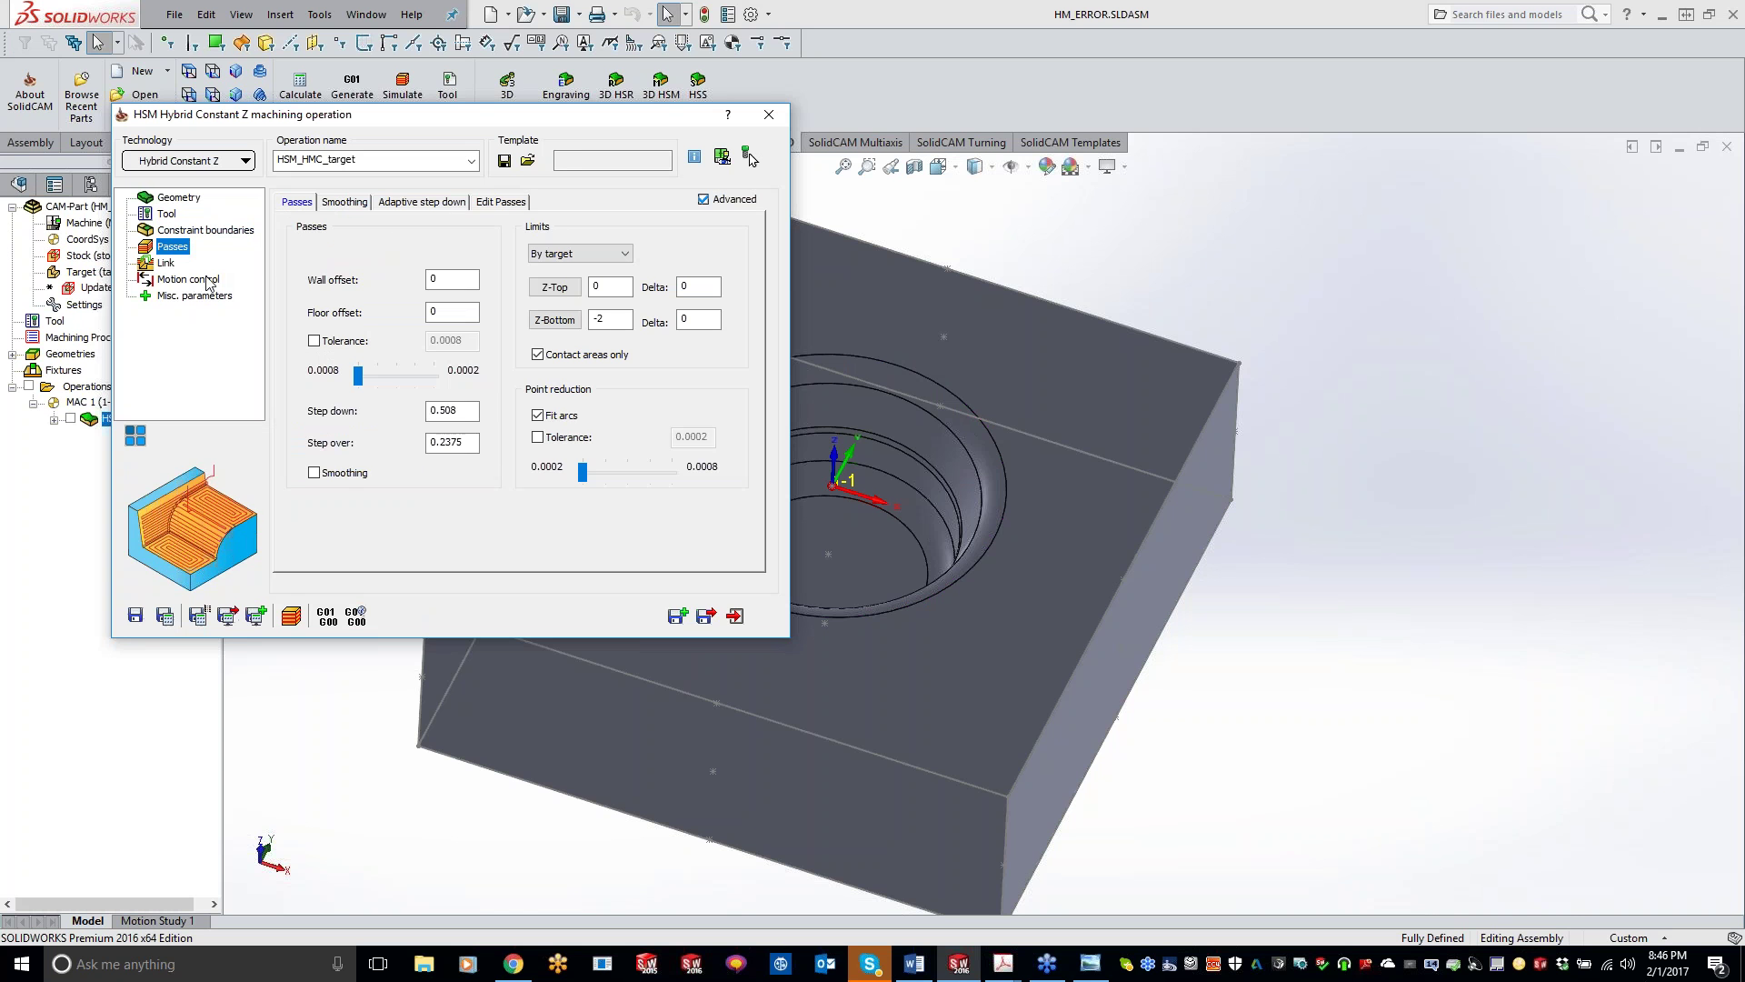
# - Change the Hybrid Constant Z step down to 0.02 and calculate the HSM_HMC_target toolpath
pyautogui.moveTo(477, 411); pyautogui.dragTo(423, 414)
pyautogui.write('.02')
pyautogui.click(166, 213)
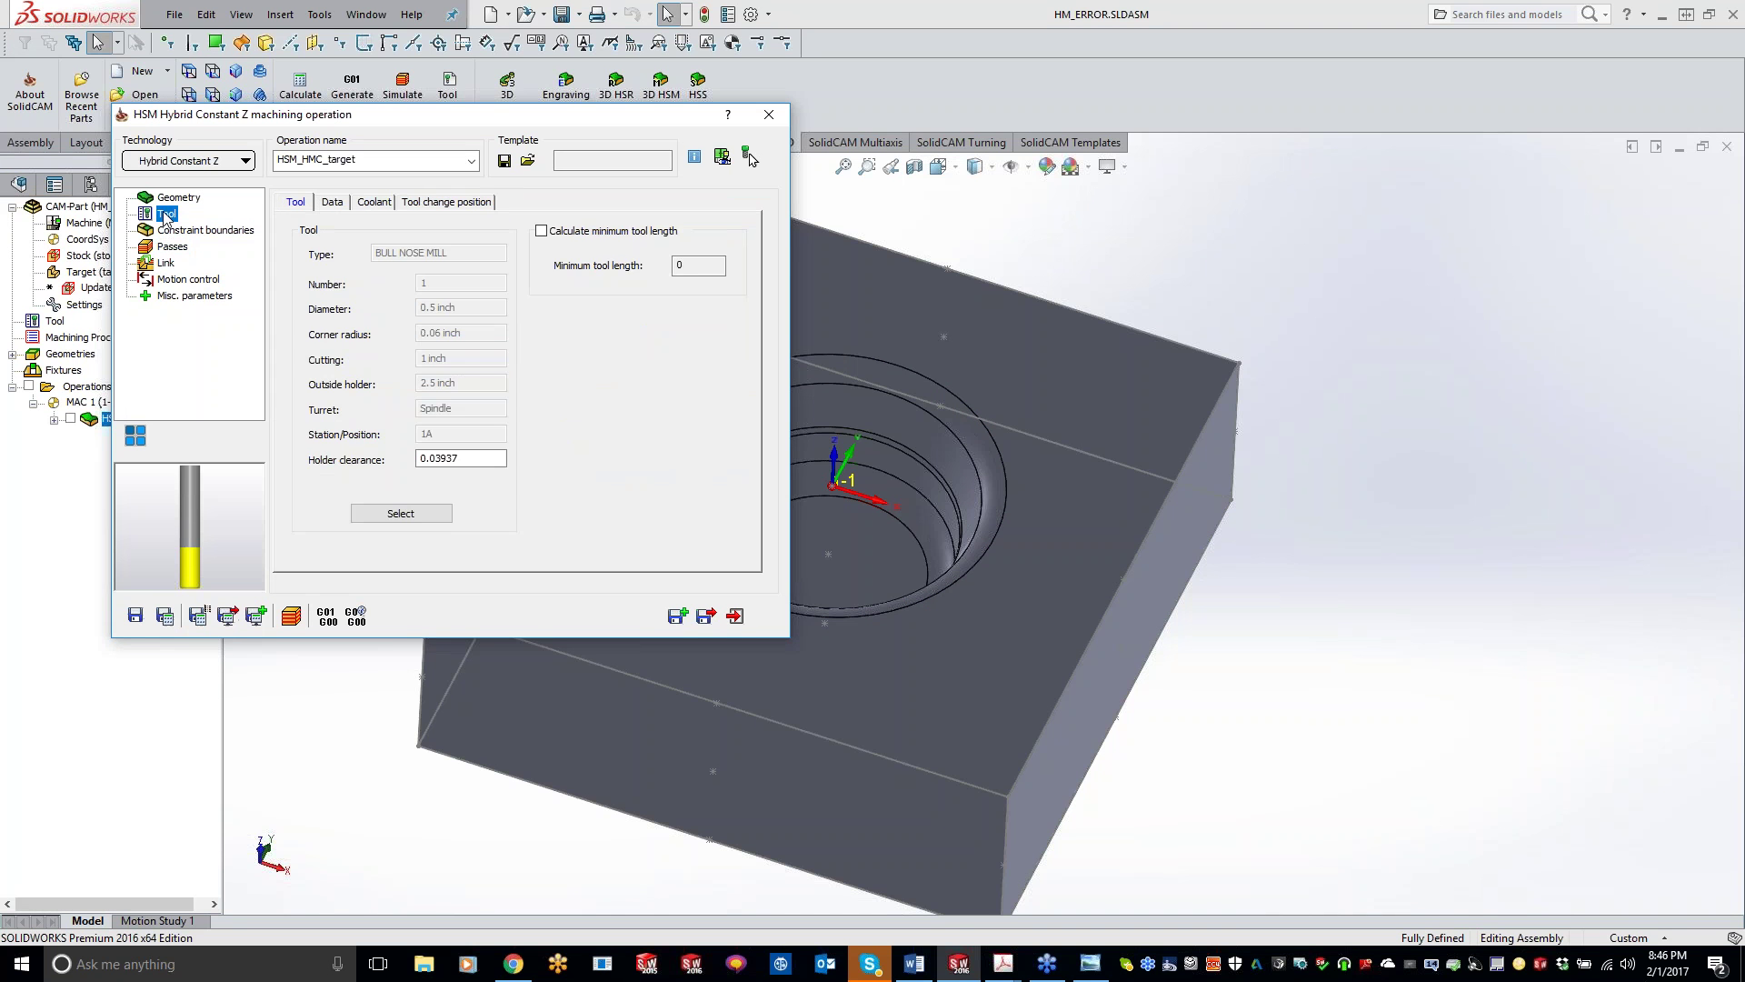
pyautogui.click(176, 248)
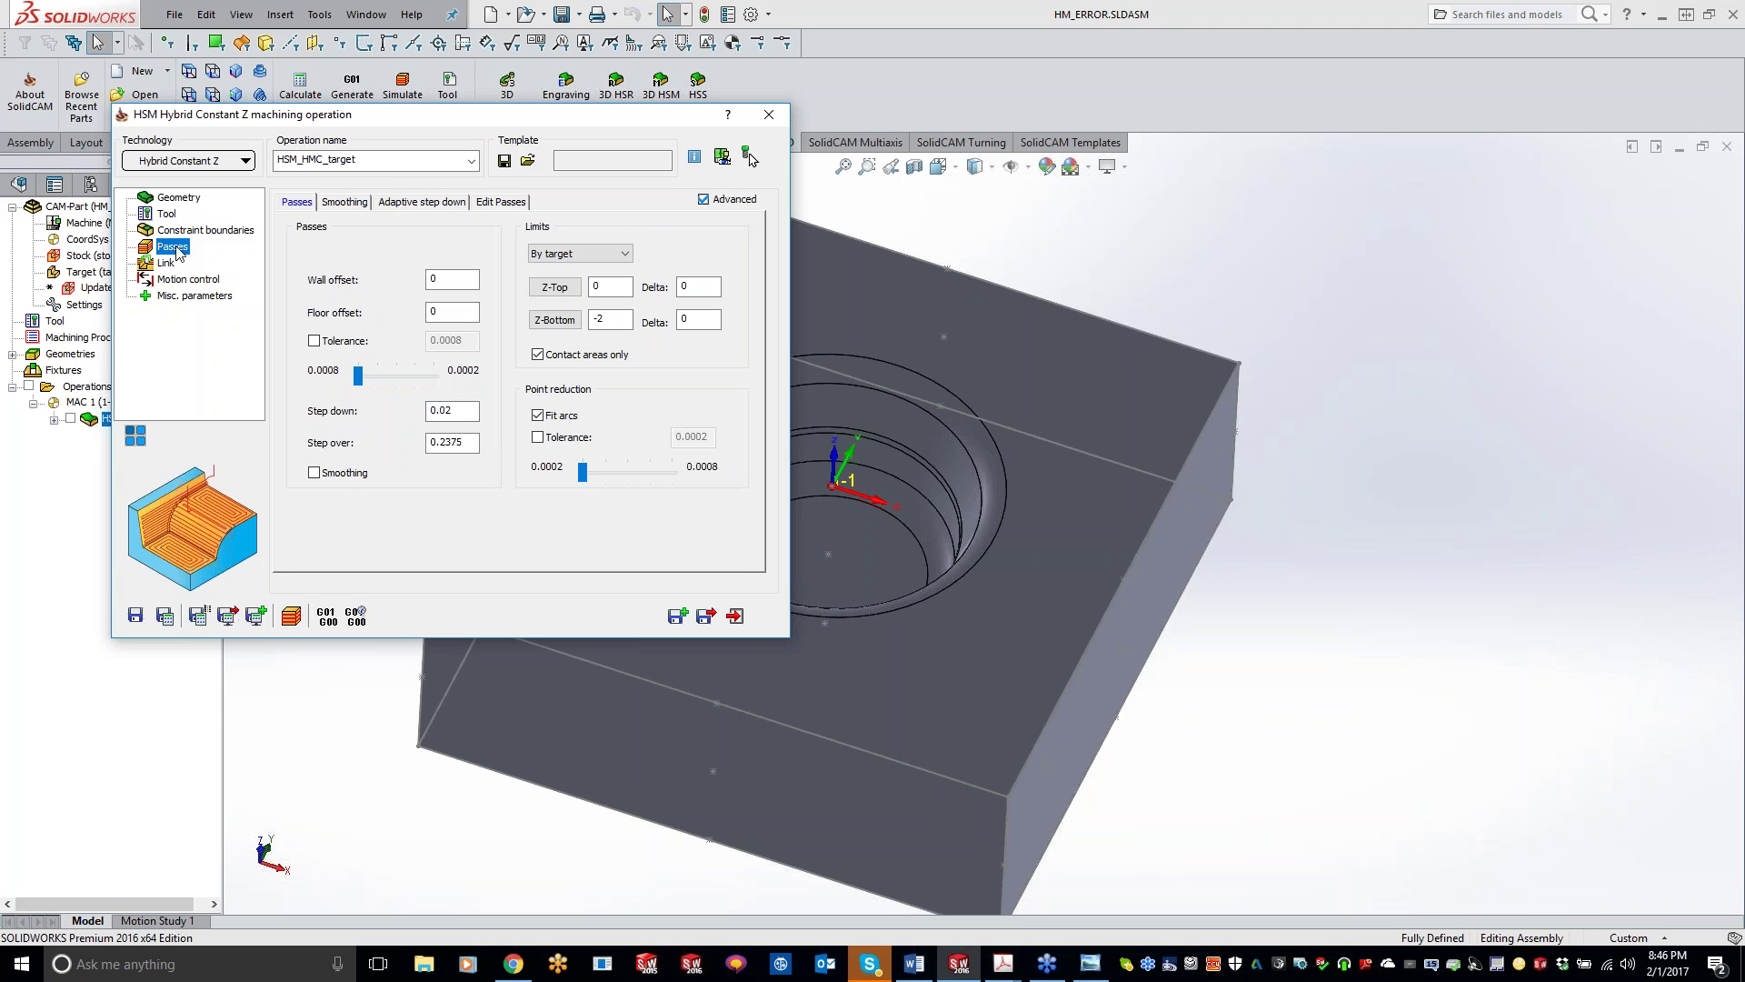
pyautogui.click(858, 547)
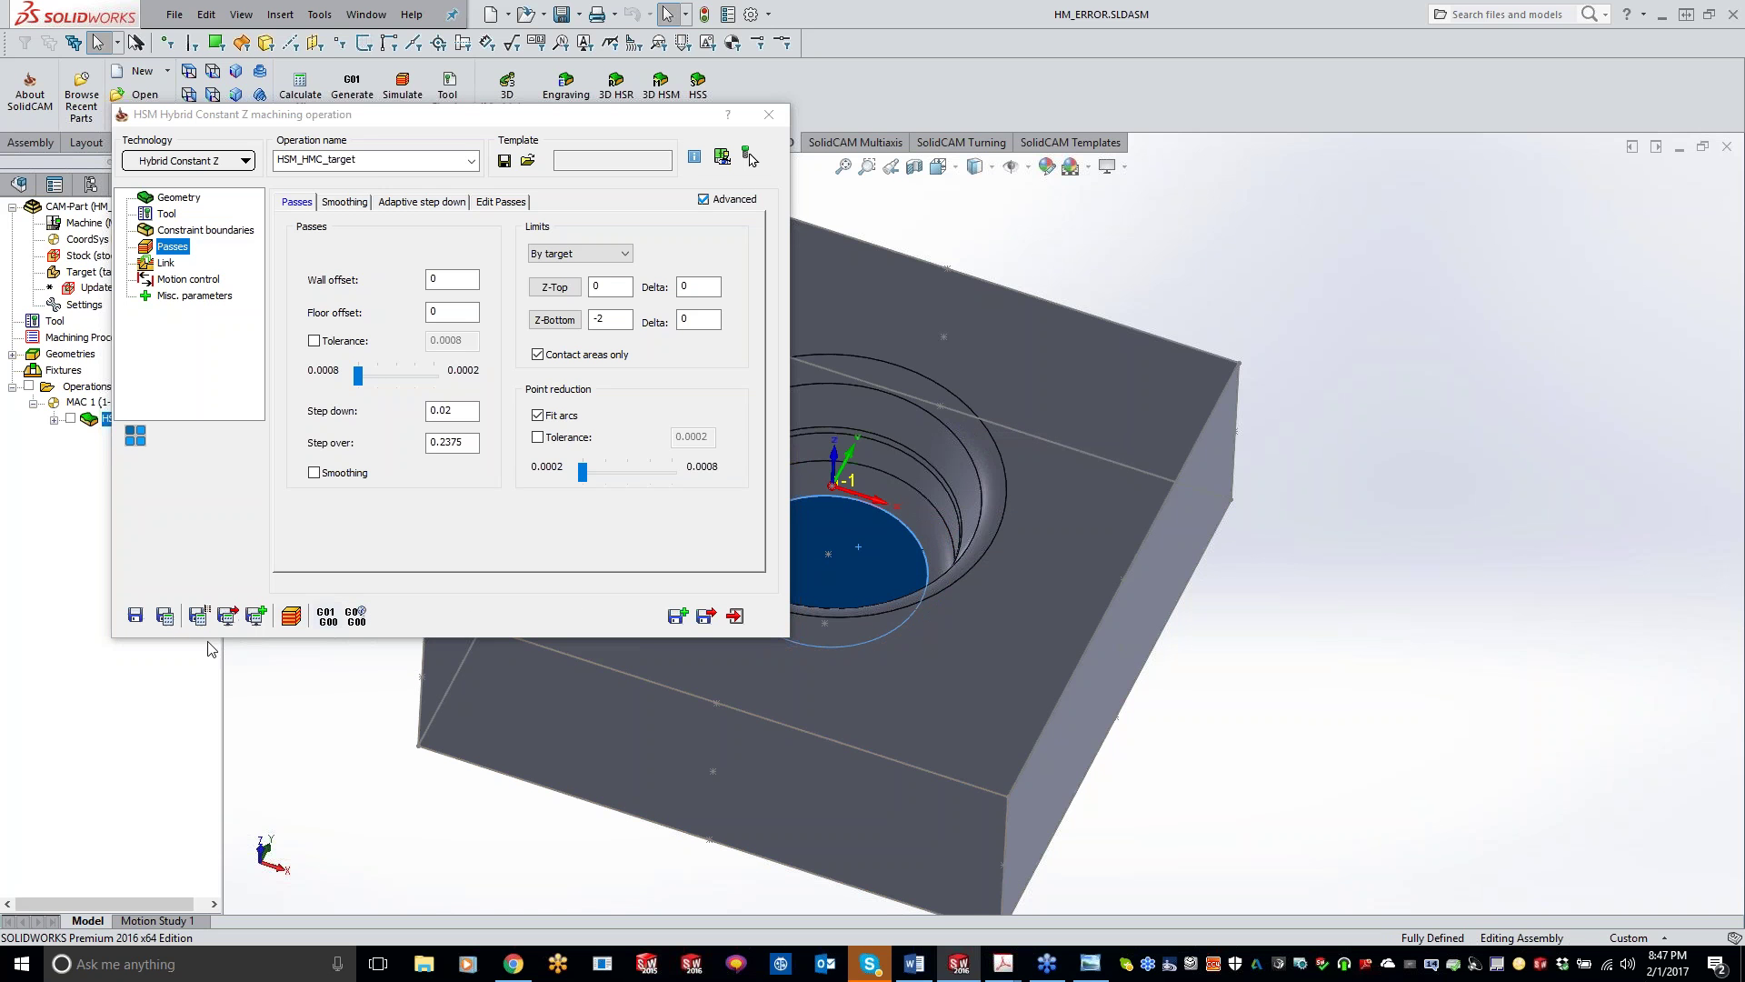
pyautogui.click(292, 617)
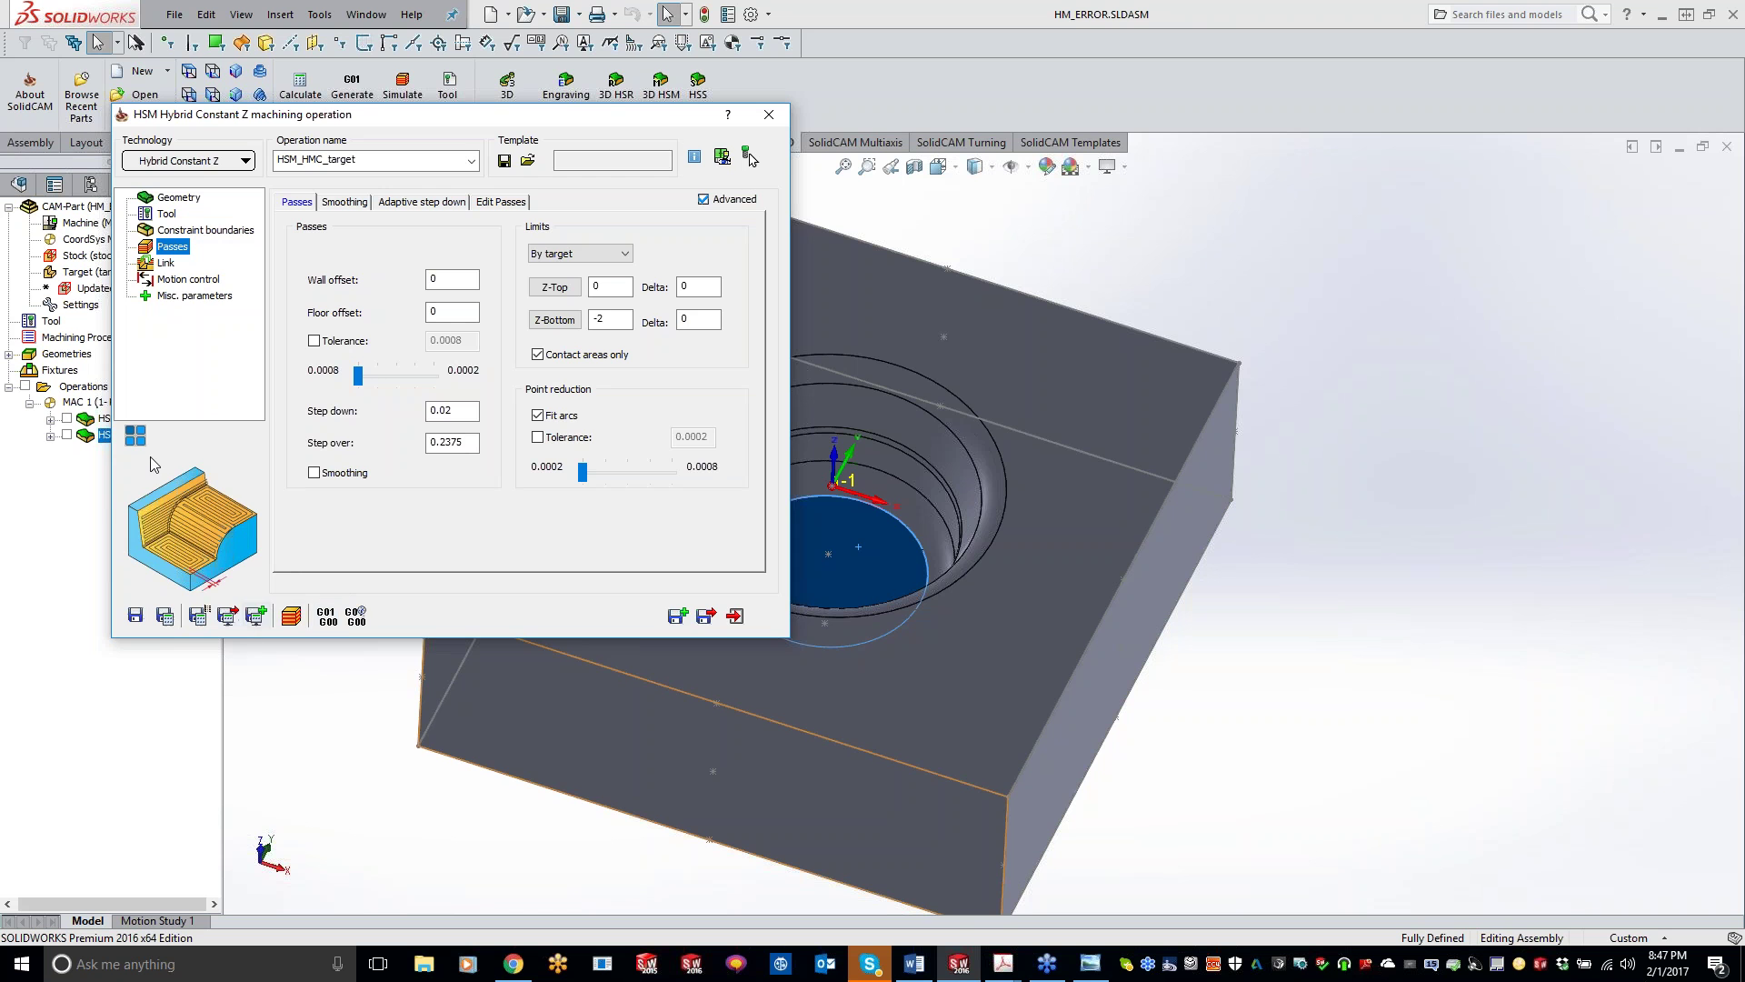
# - Open the simulation of the calculated HSM_HMC_target toolpath
pyautogui.click(295, 613)
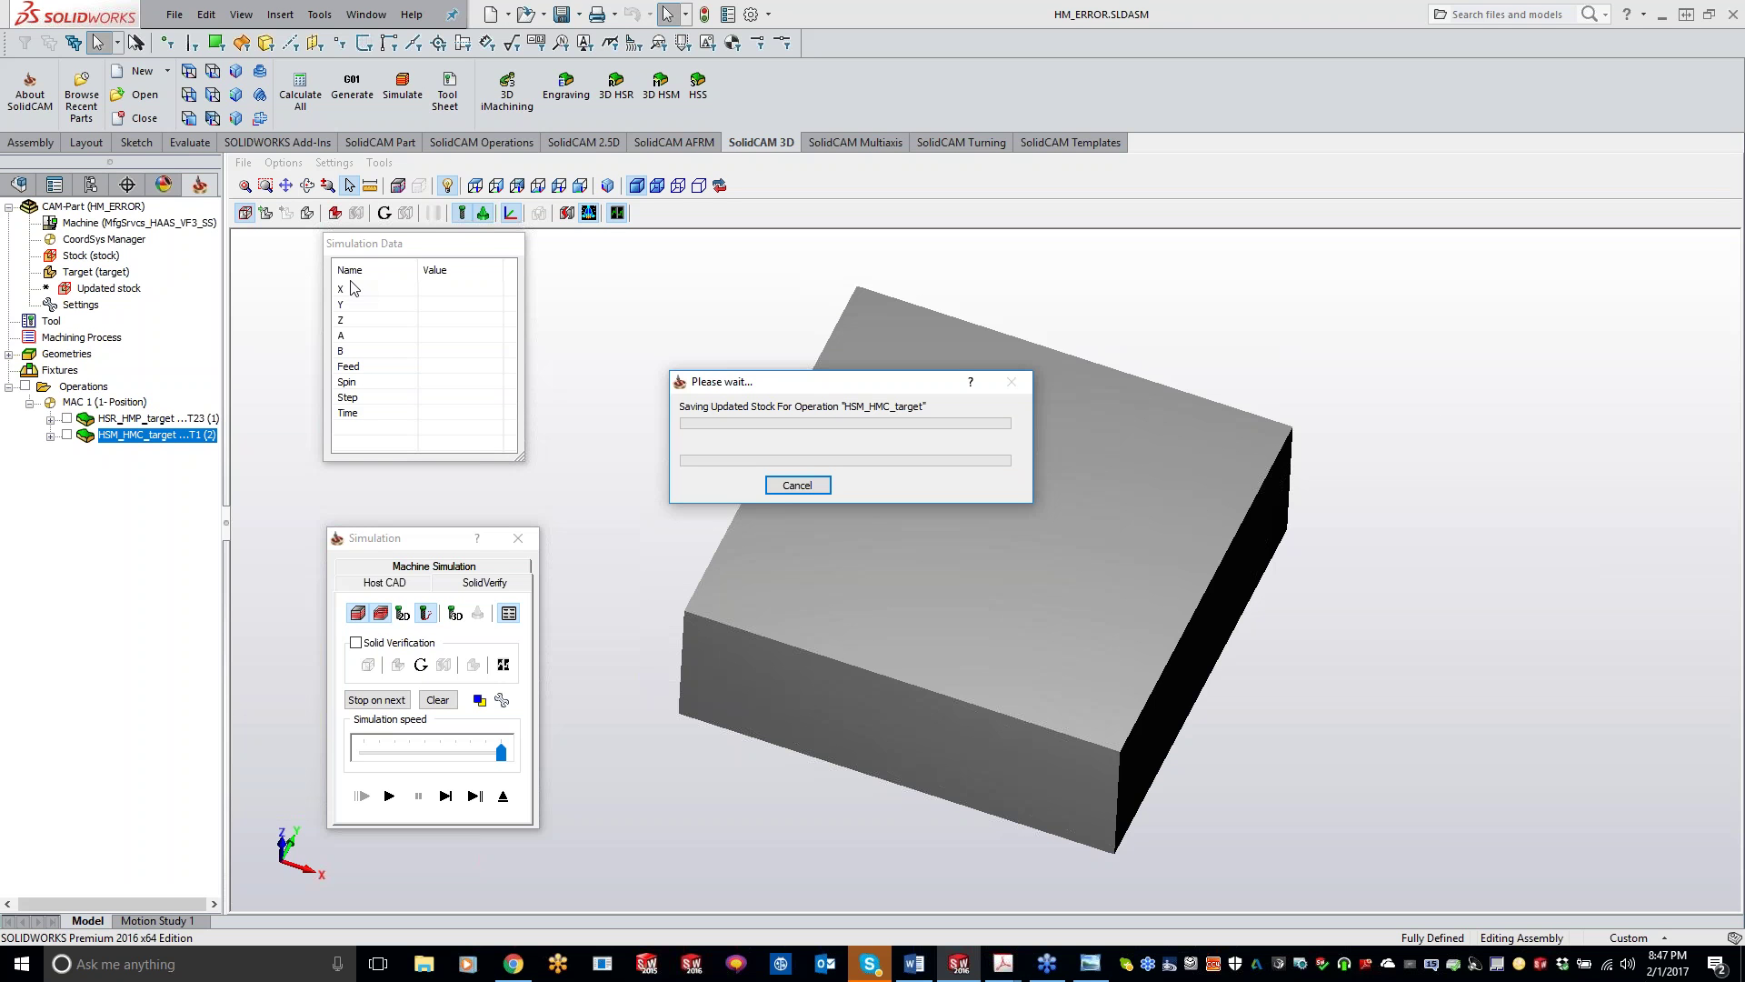
# - Wait for the stalled stock-saving to respond, meanwhile launching Chrome and opening YouTube
pyautogui.click(782, 486)
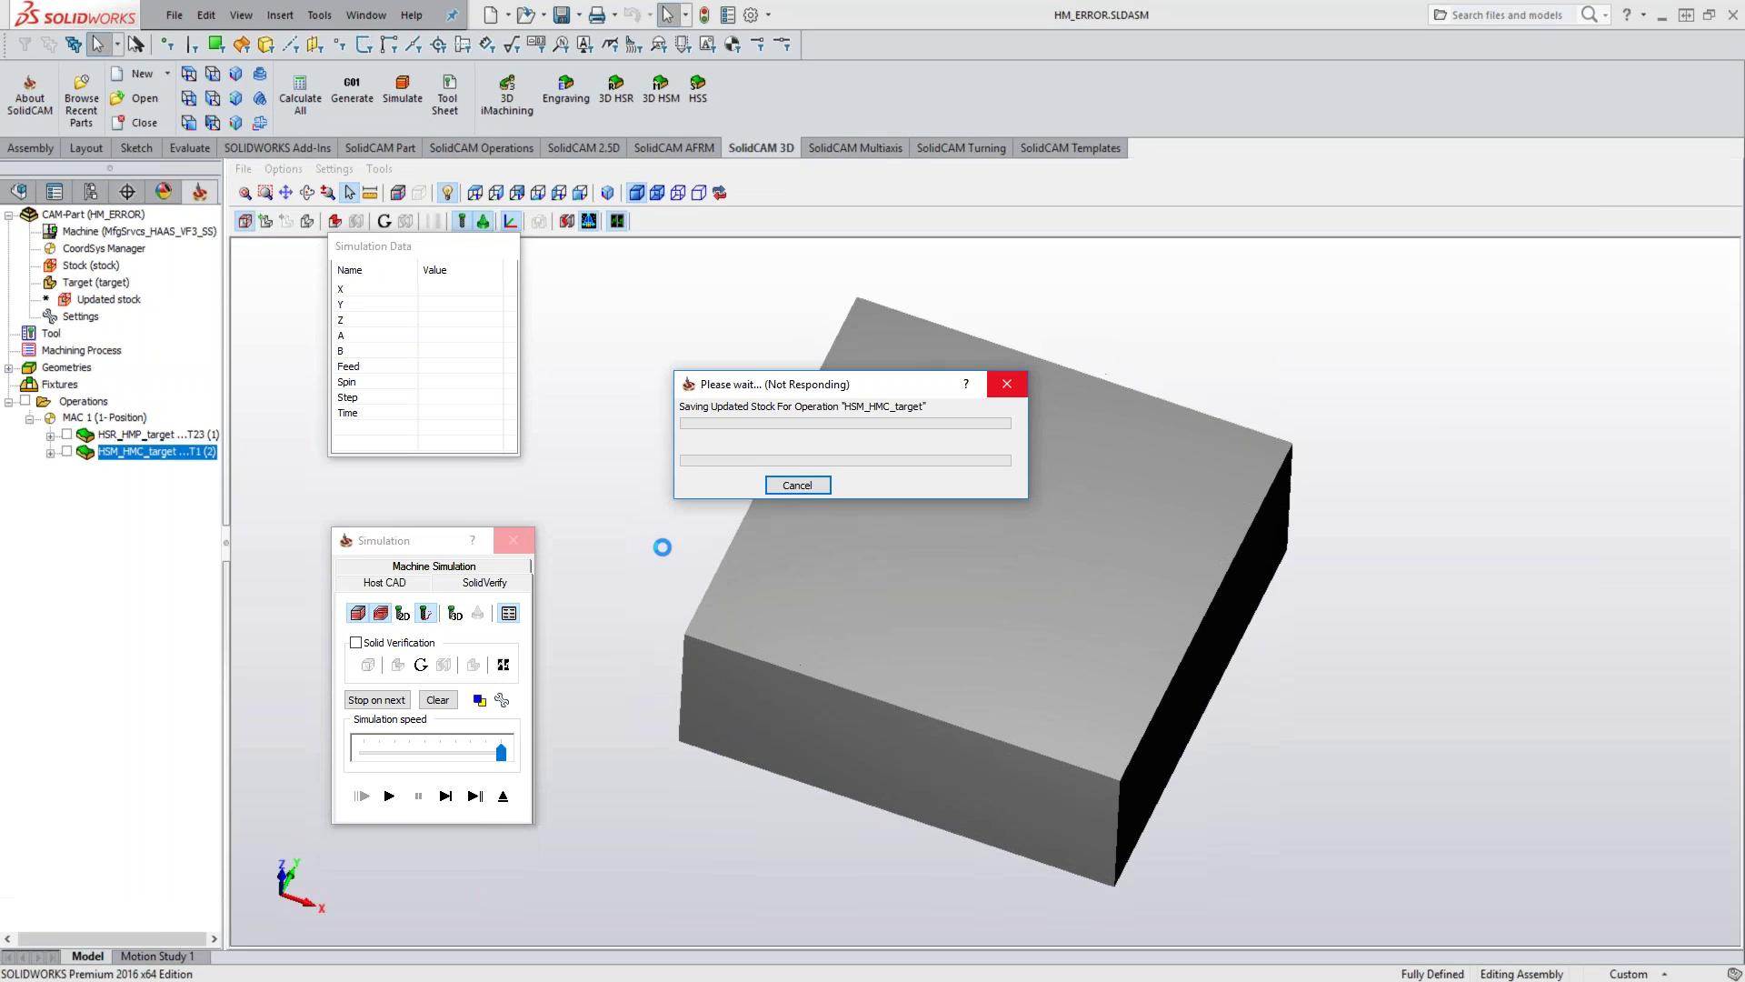
pyautogui.click(798, 487)
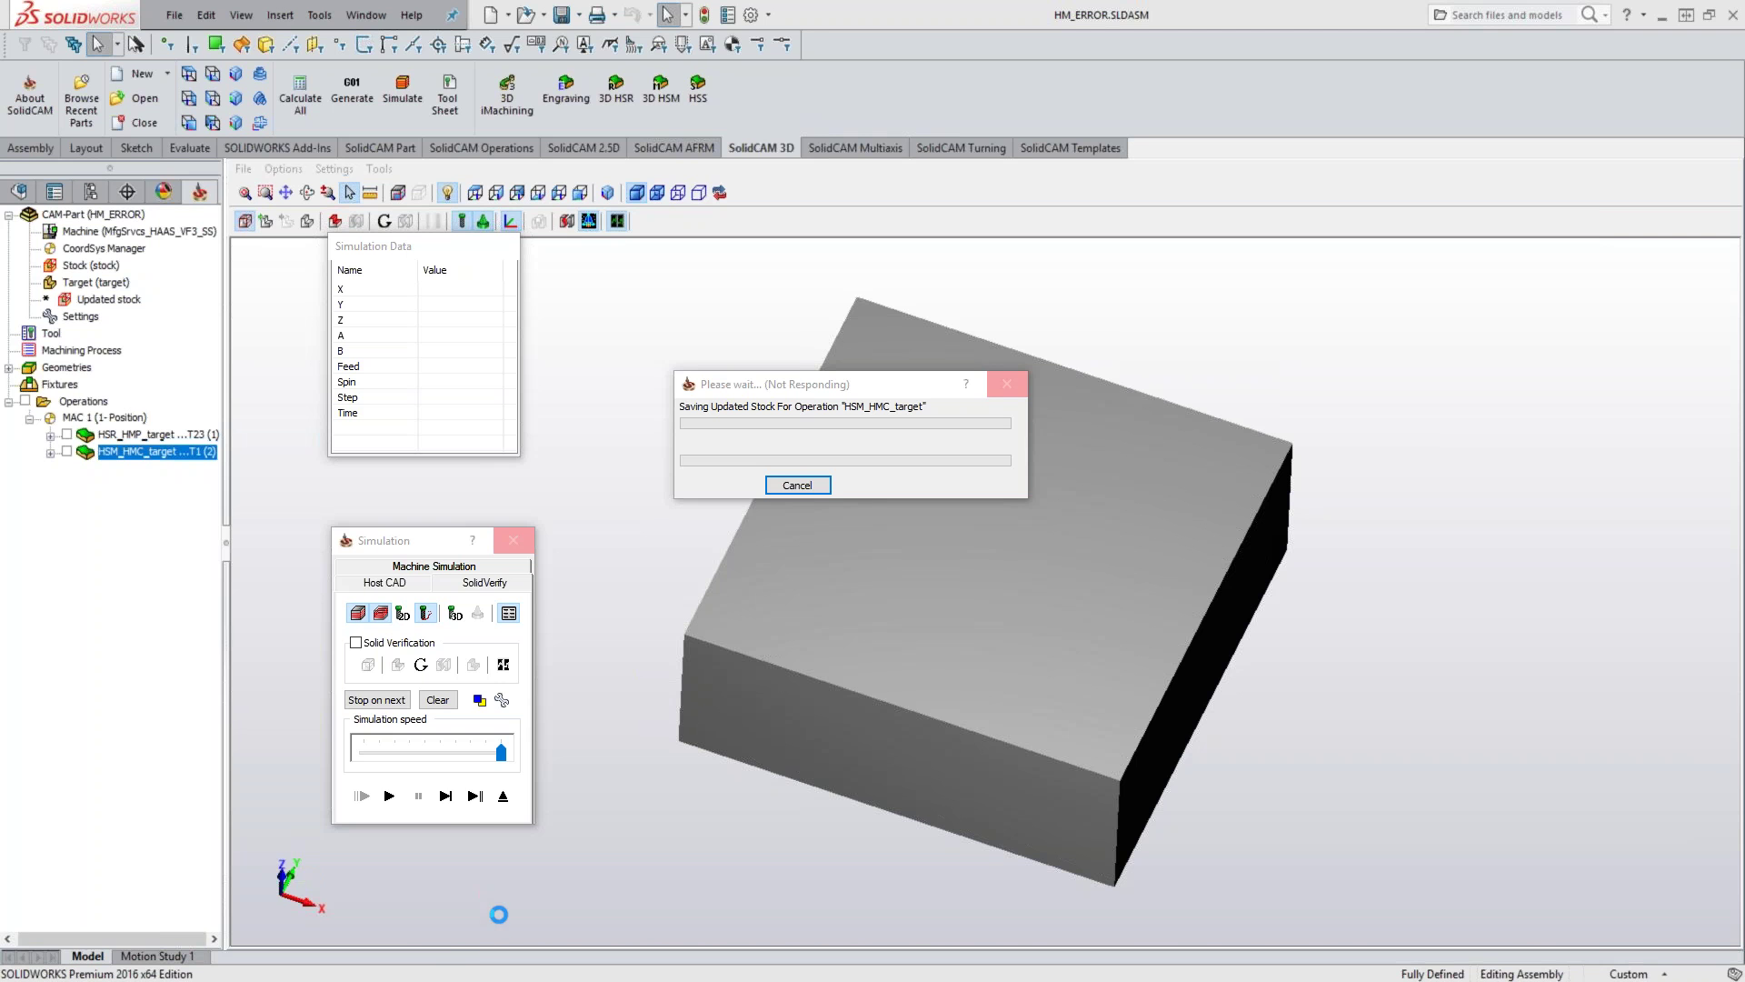
pyautogui.press('super')
pyautogui.click(128, 472)
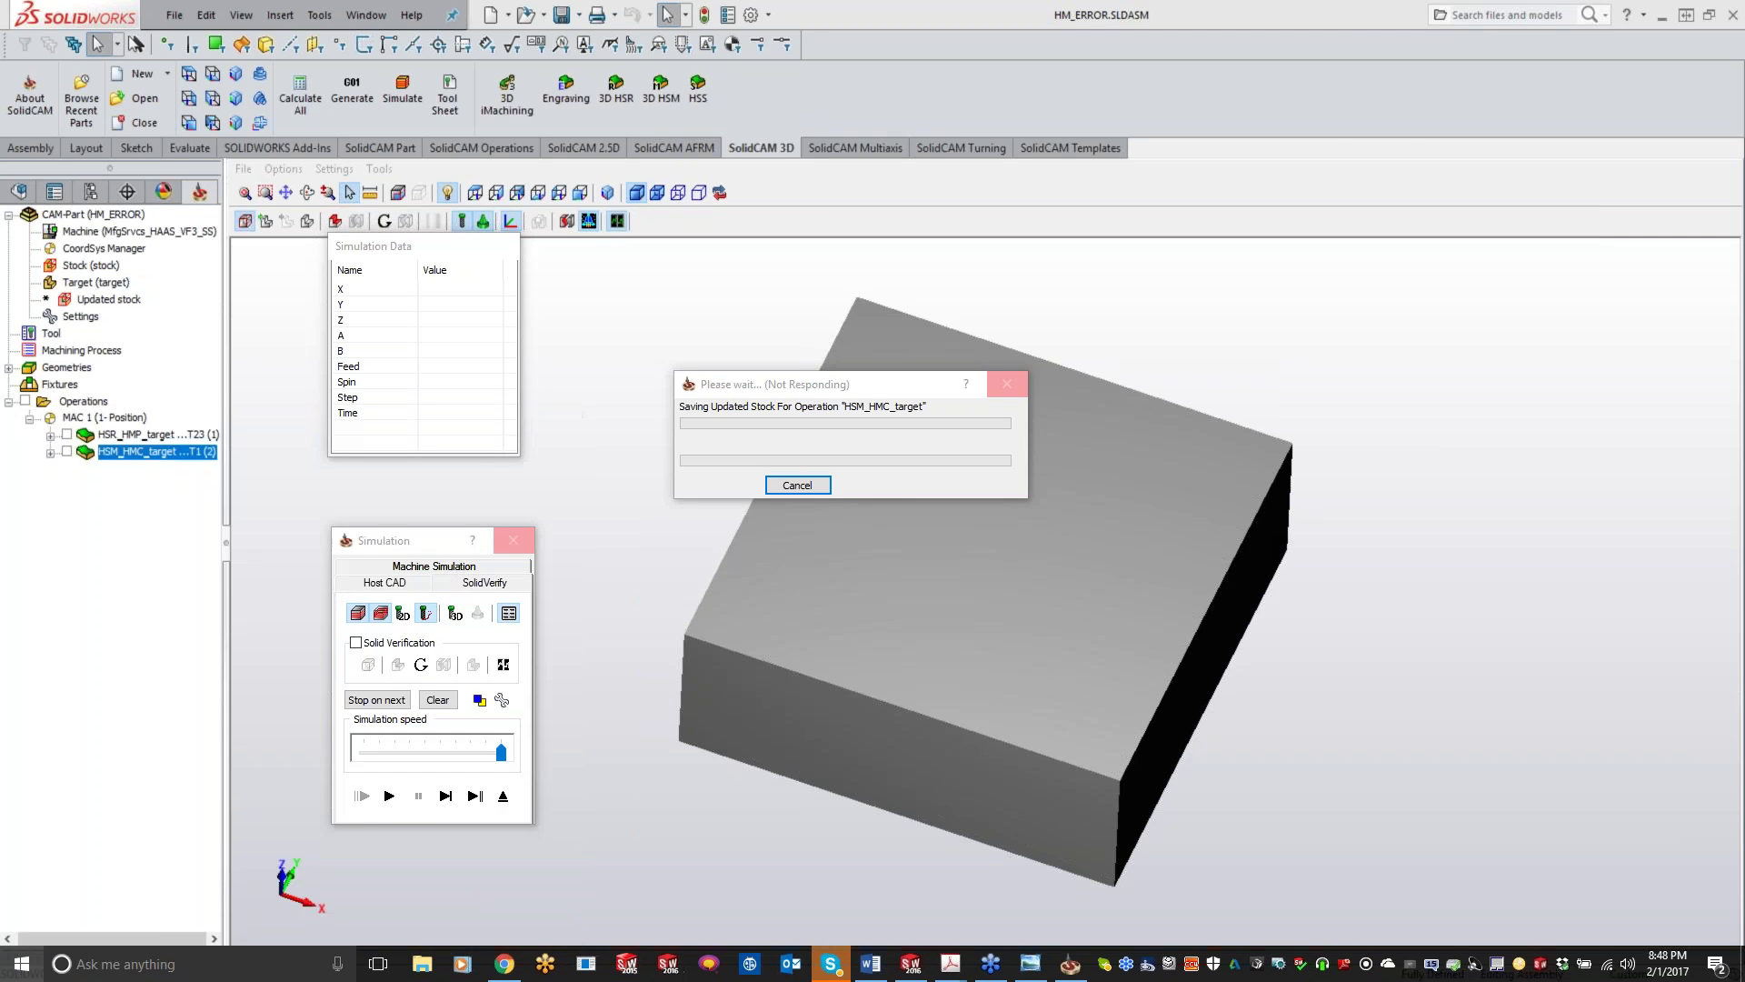
pyautogui.click(1311, 156)
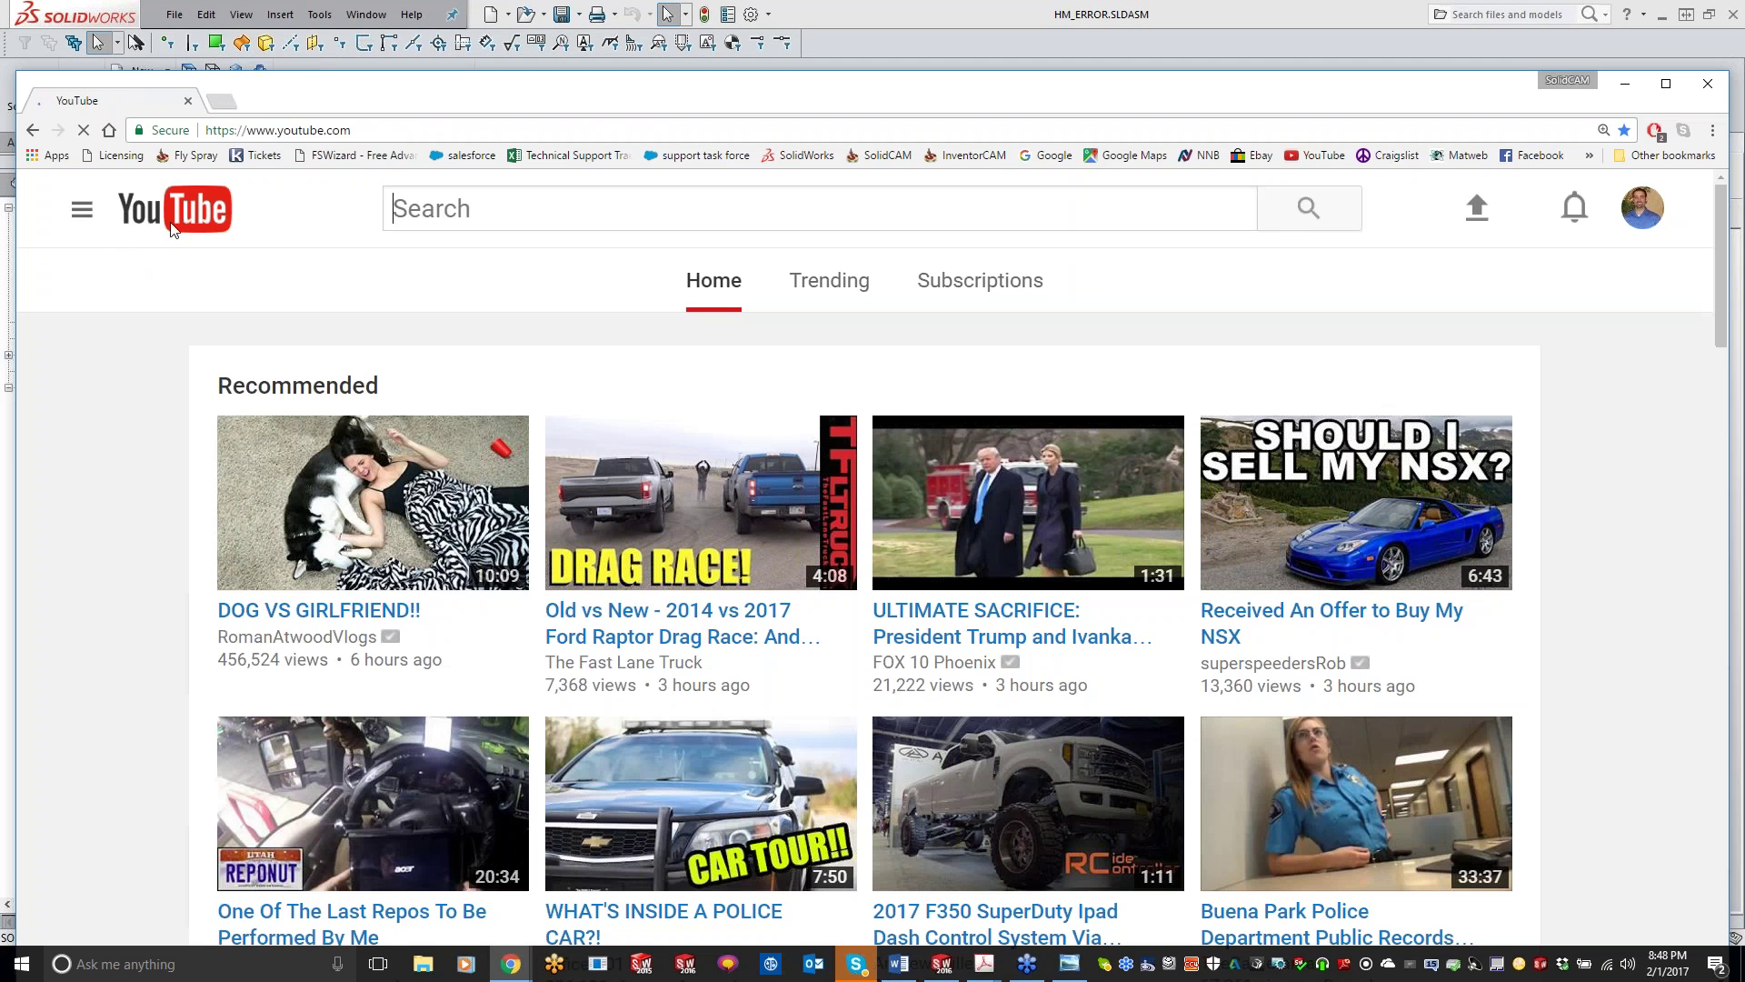
# - Search the SolidCAM University channel for 'drilling' and scroll through the results
pyautogui.click(512, 963)
pyautogui.click(502, 882)
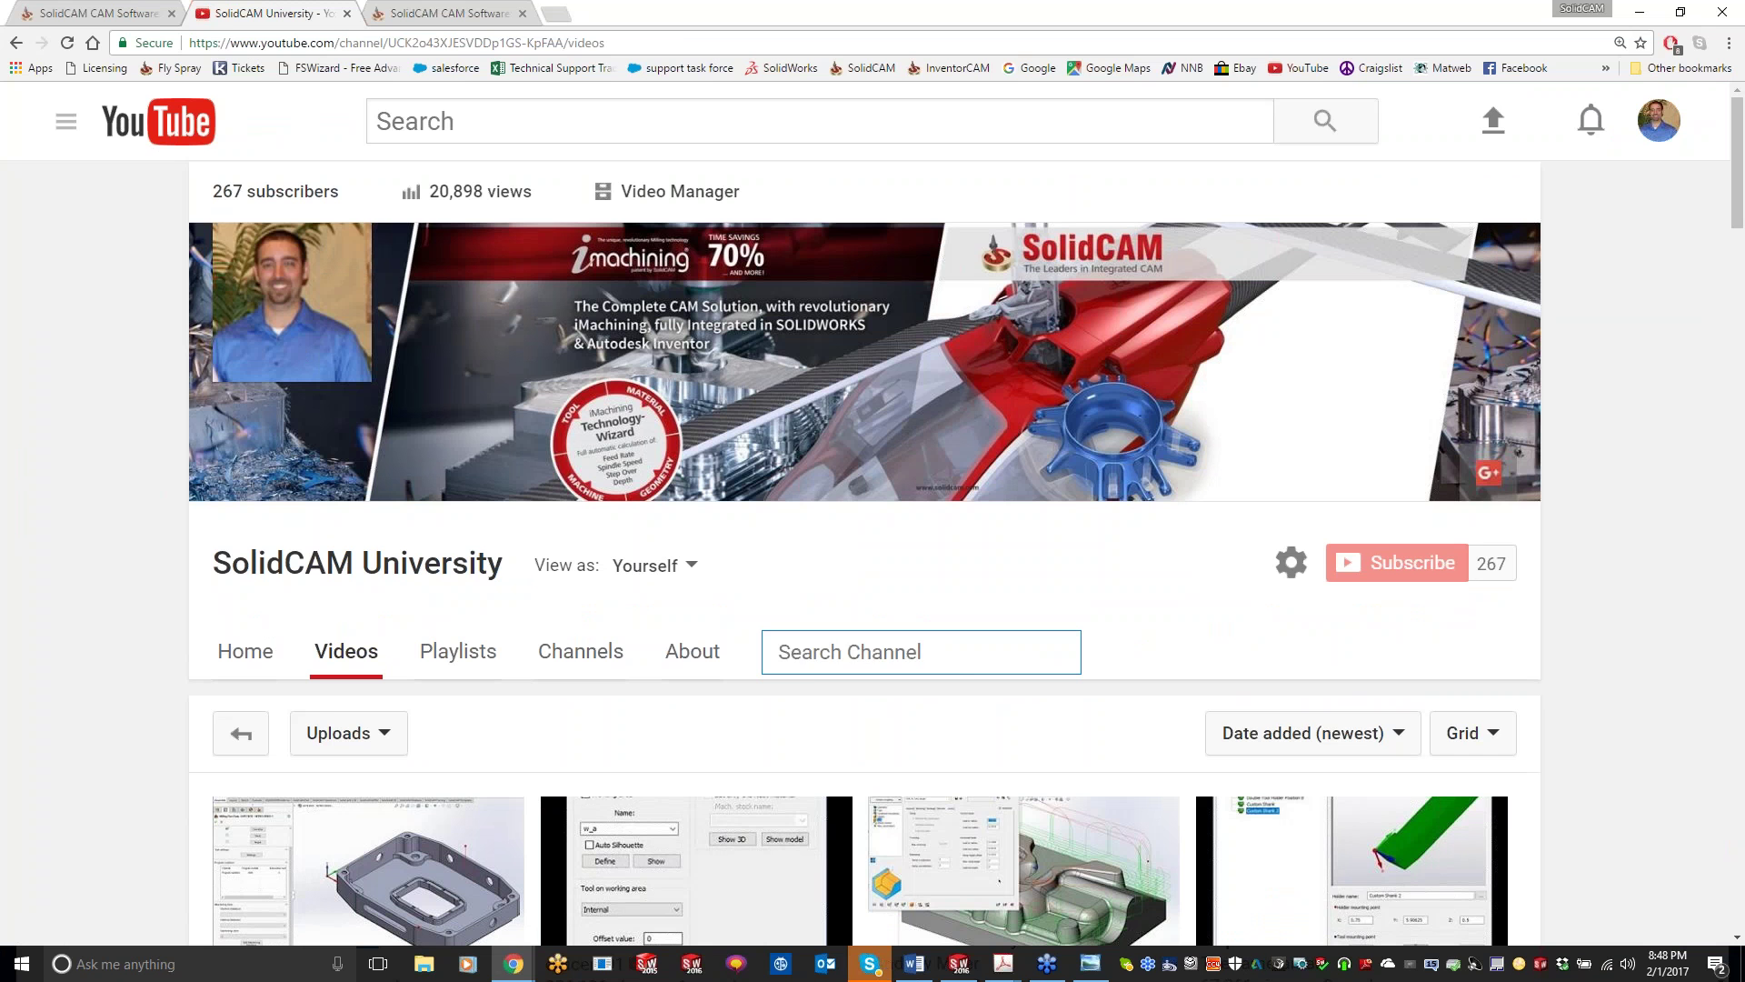
pyautogui.write('drilling')
pyautogui.press('Return')
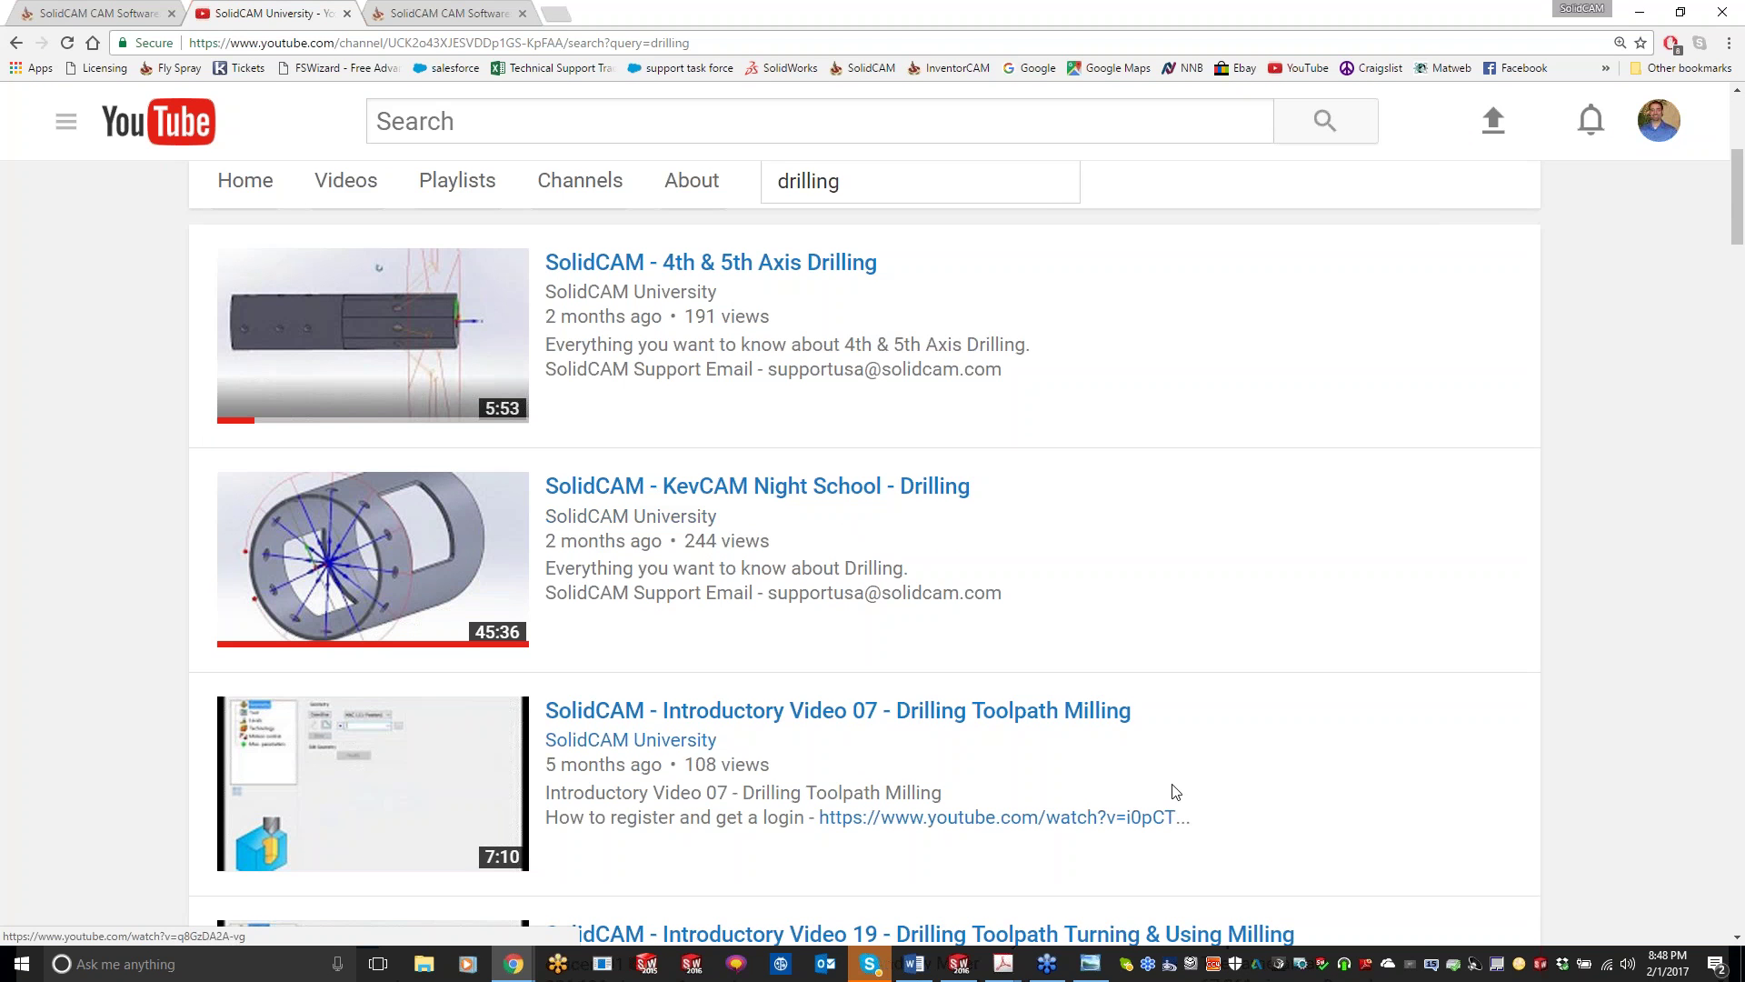
pyautogui.scroll(-4, 1124, 776)
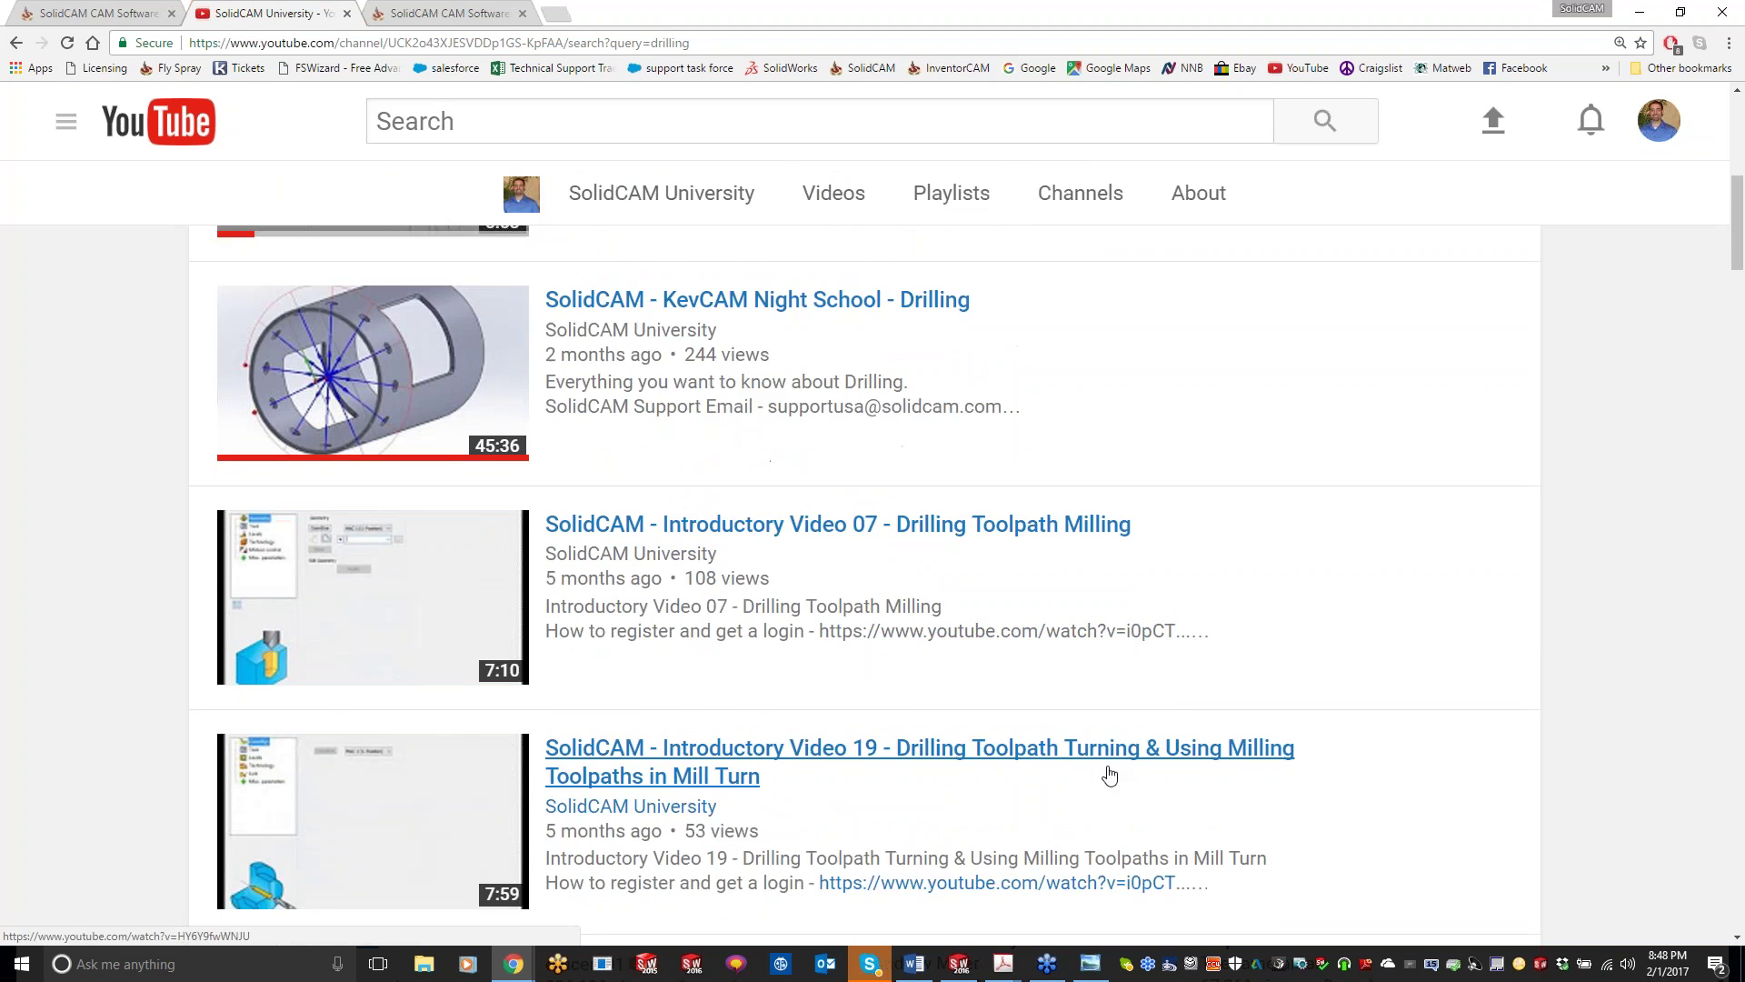
pyautogui.scroll(-3, 1071, 760)
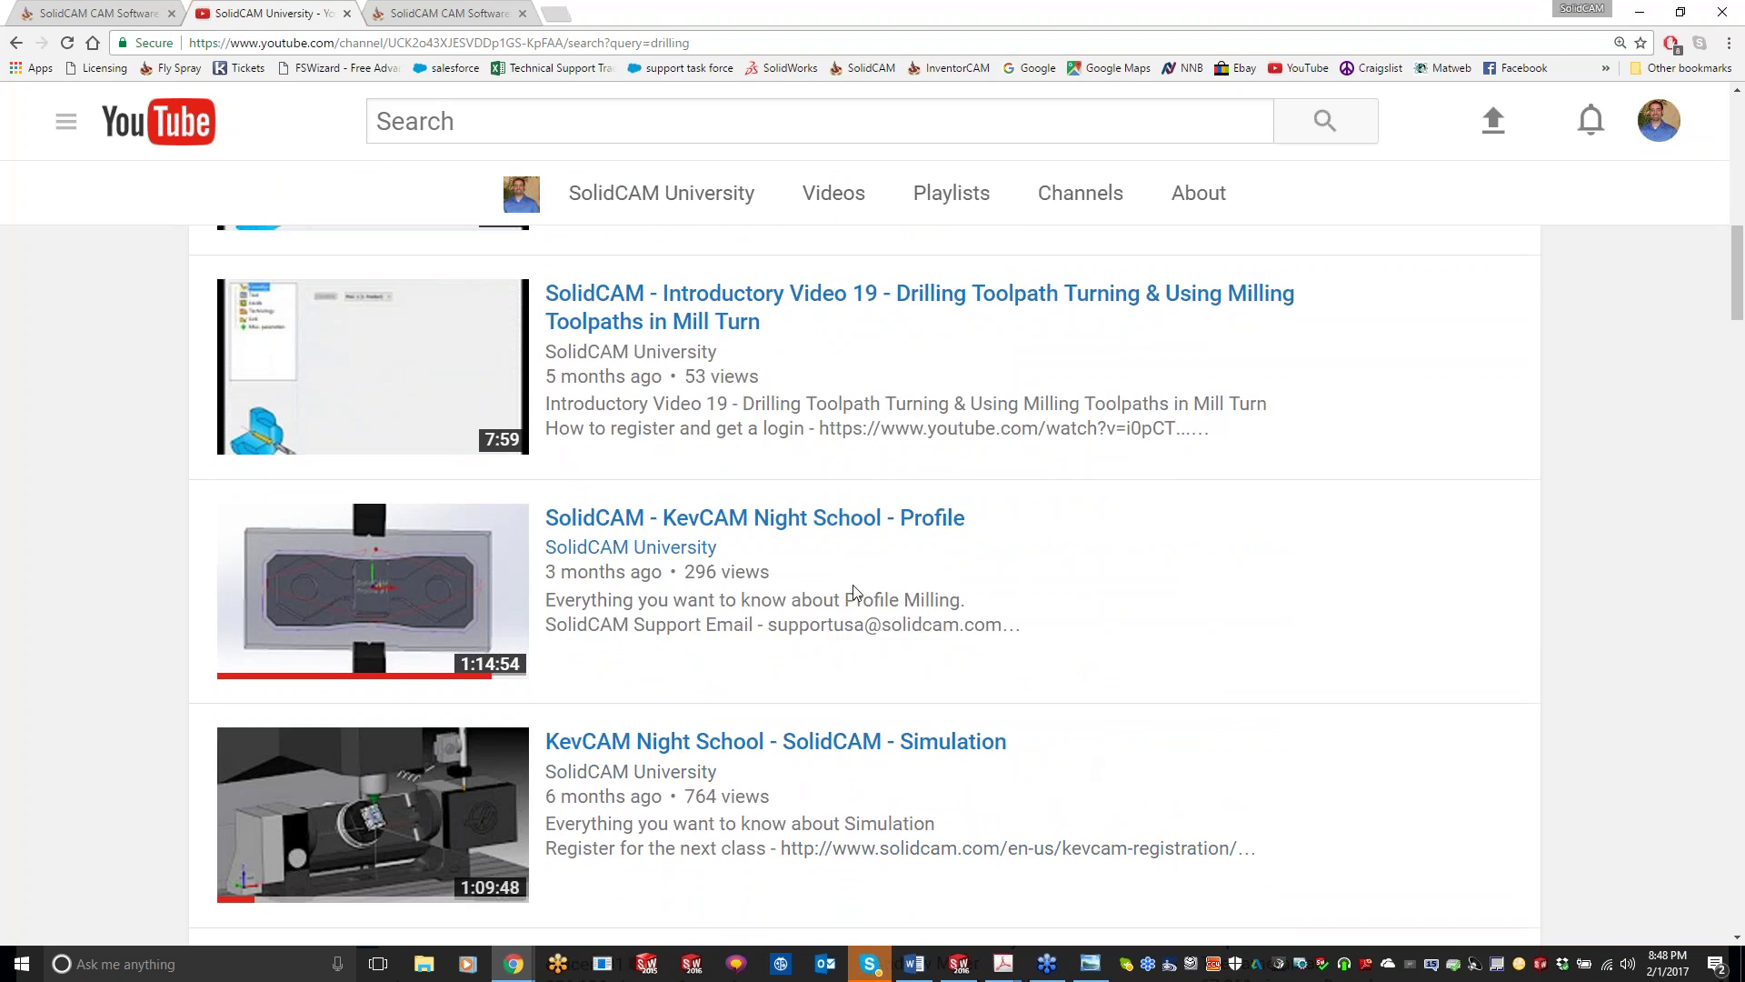
pyautogui.scroll(-3, 846, 592)
pyautogui.scroll(-5, 1111, 660)
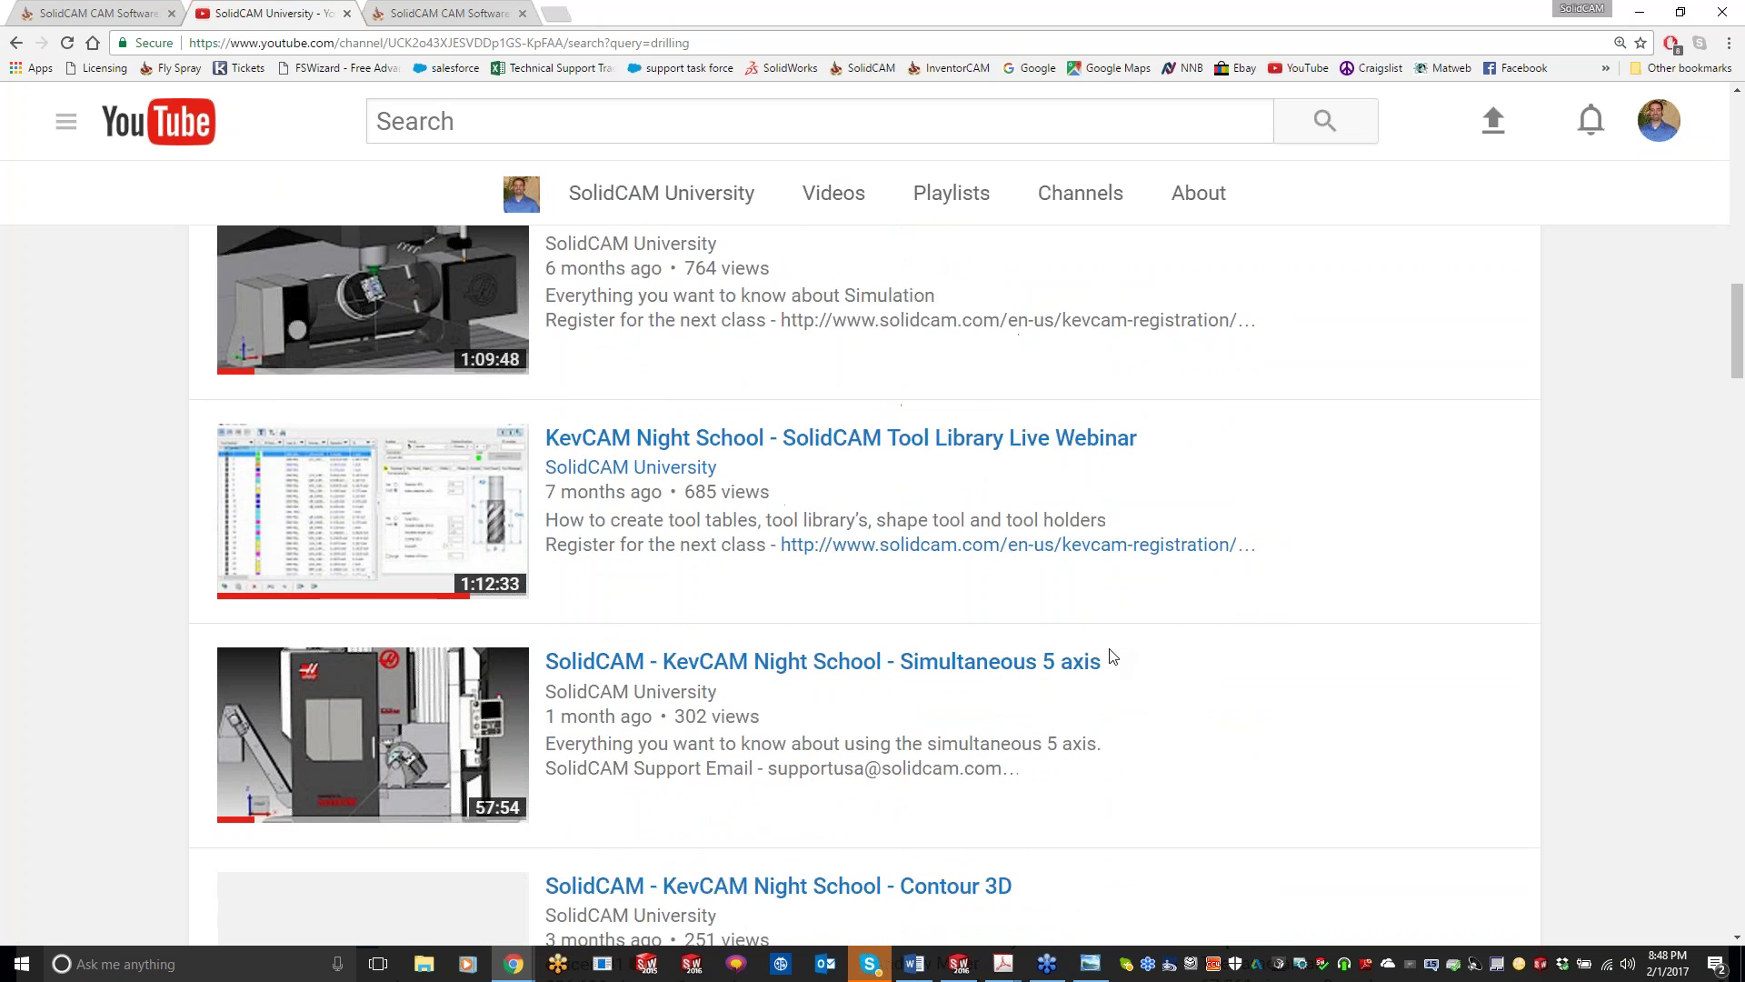
pyautogui.scroll(-6, 1113, 655)
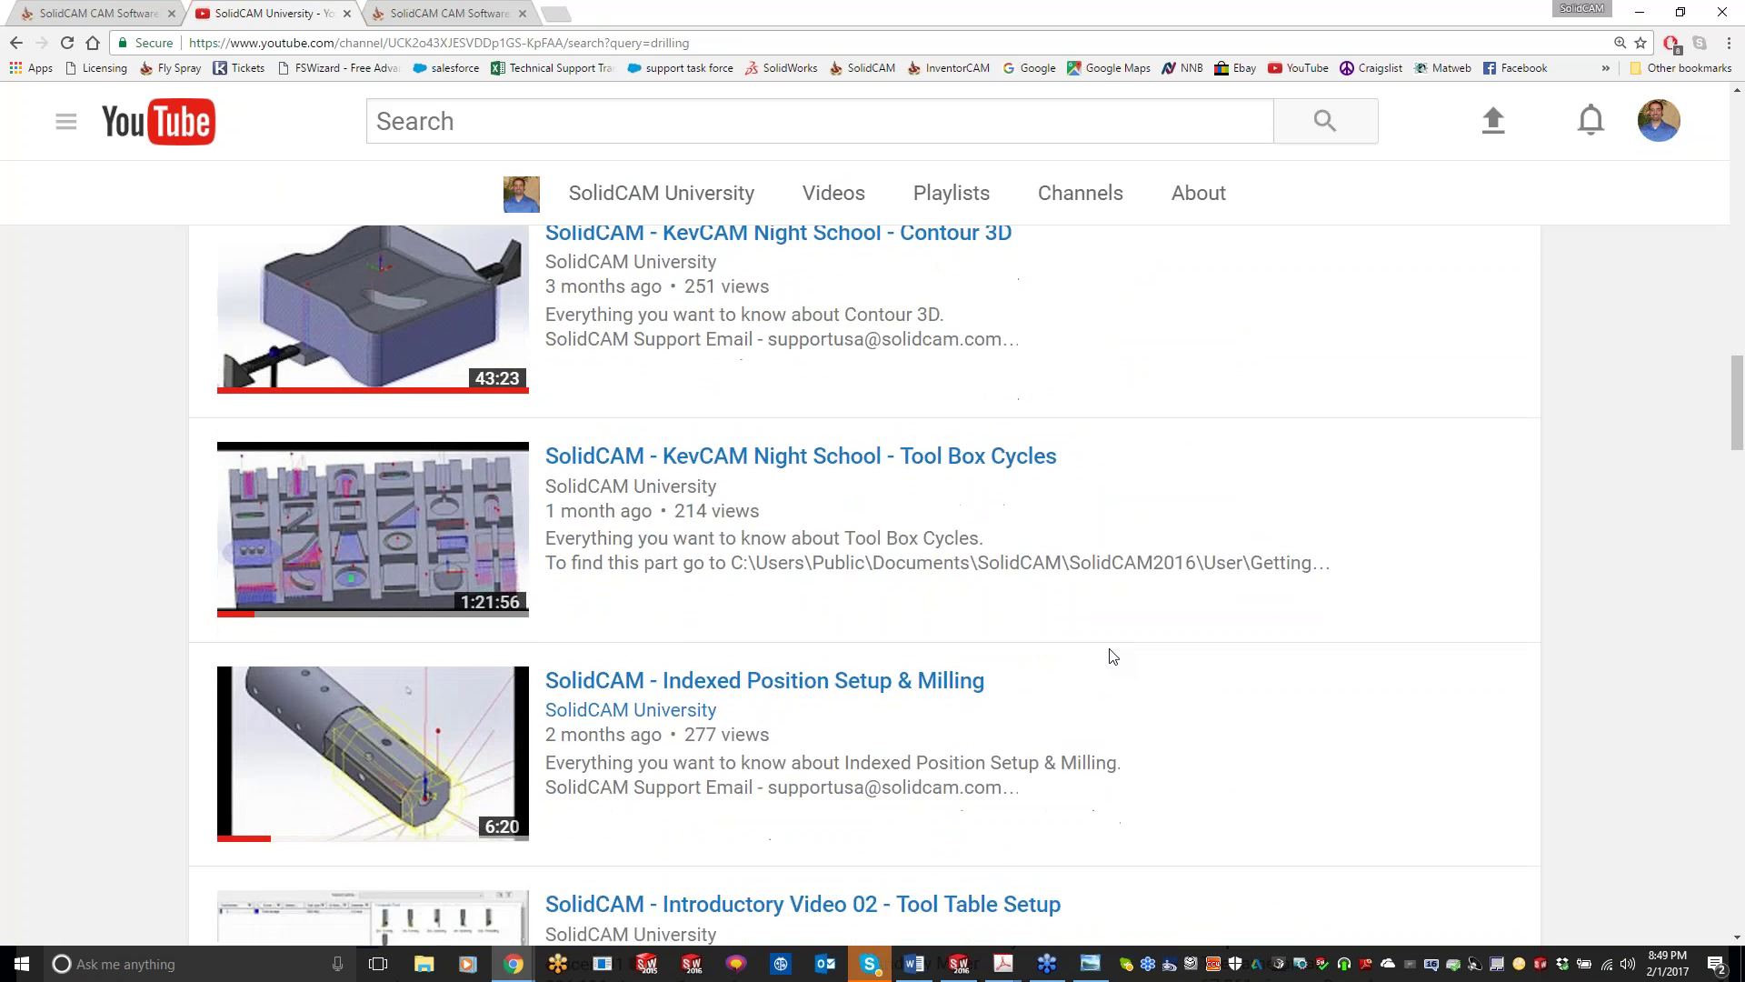
pyautogui.scroll(-2, 1111, 655)
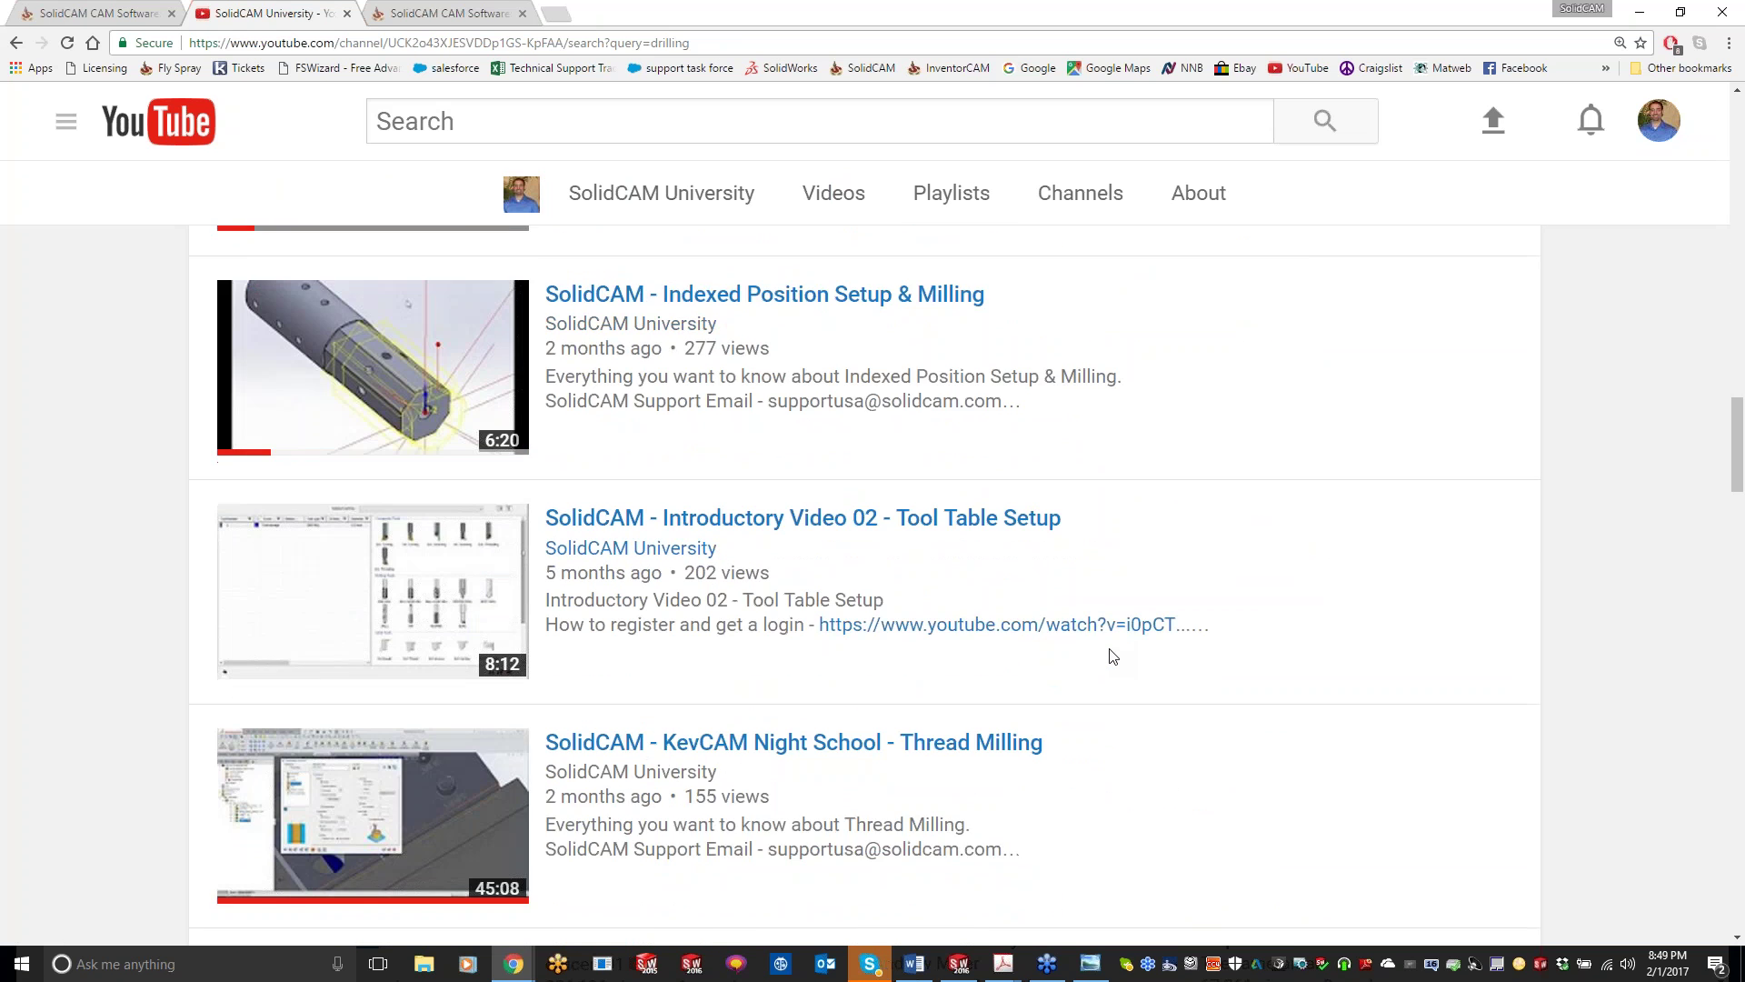
pyautogui.scroll(-2, 1046, 641)
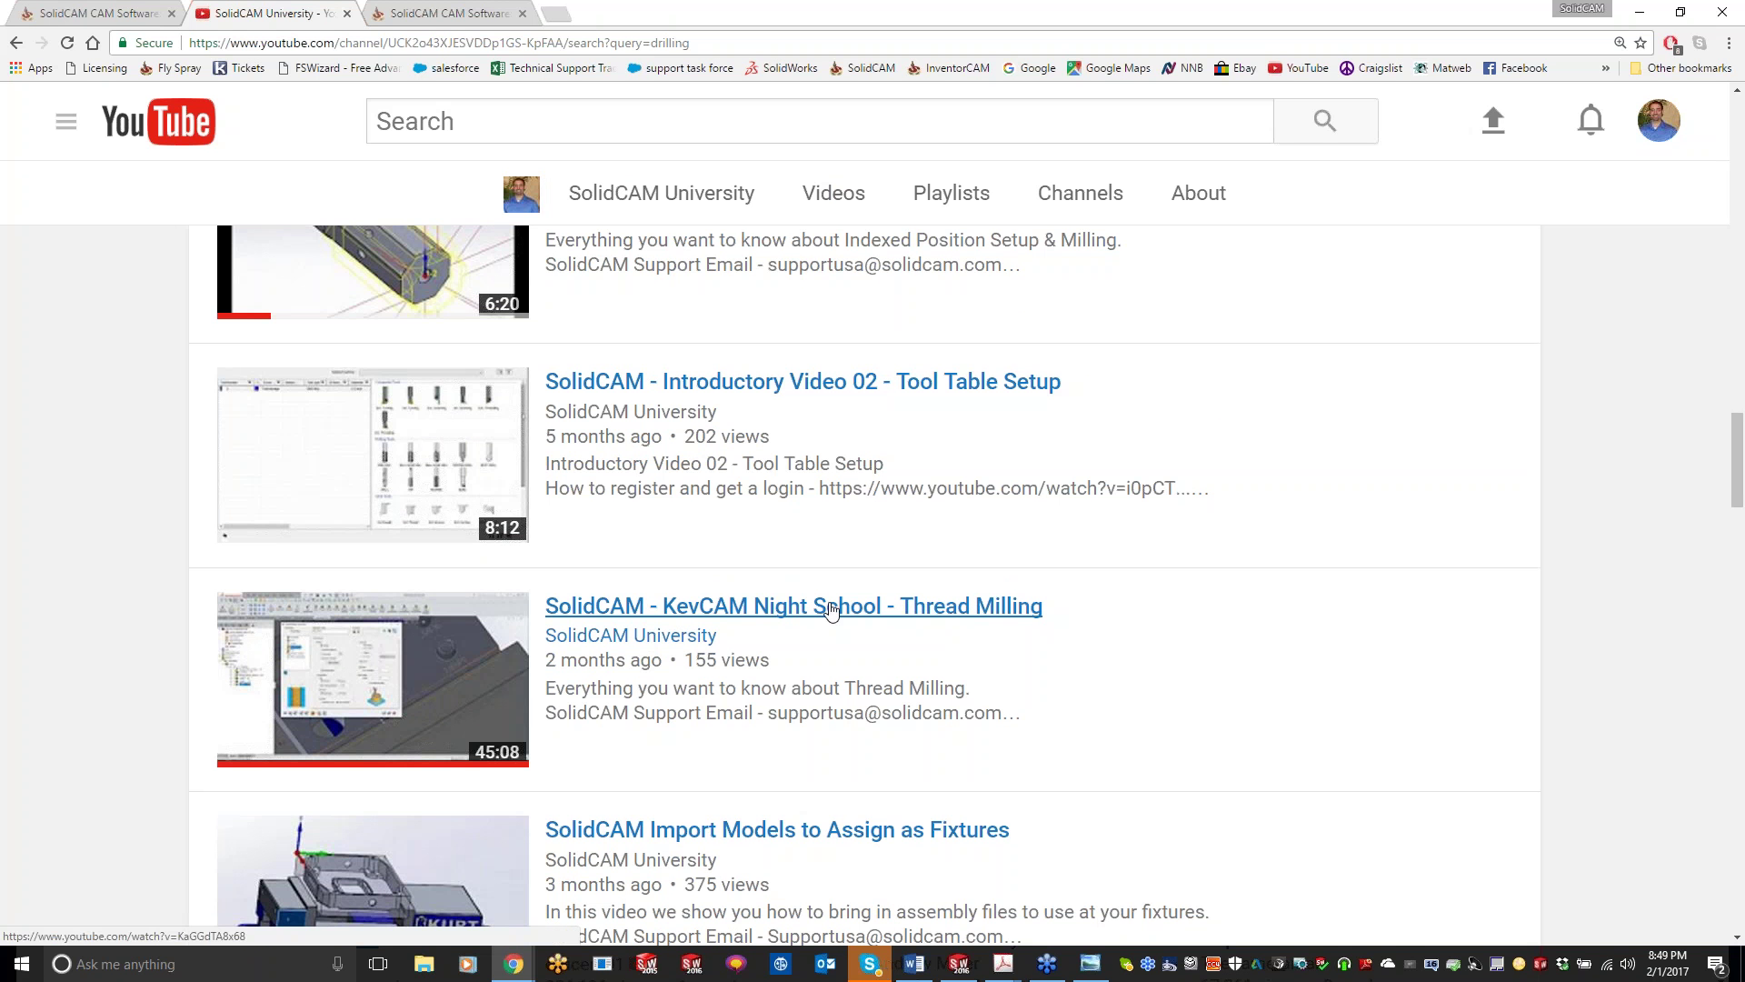
# - Browse the channel's Videos list, then minimize that window and close the other YouTube window
pyautogui.hotkey('alt', 'Left')
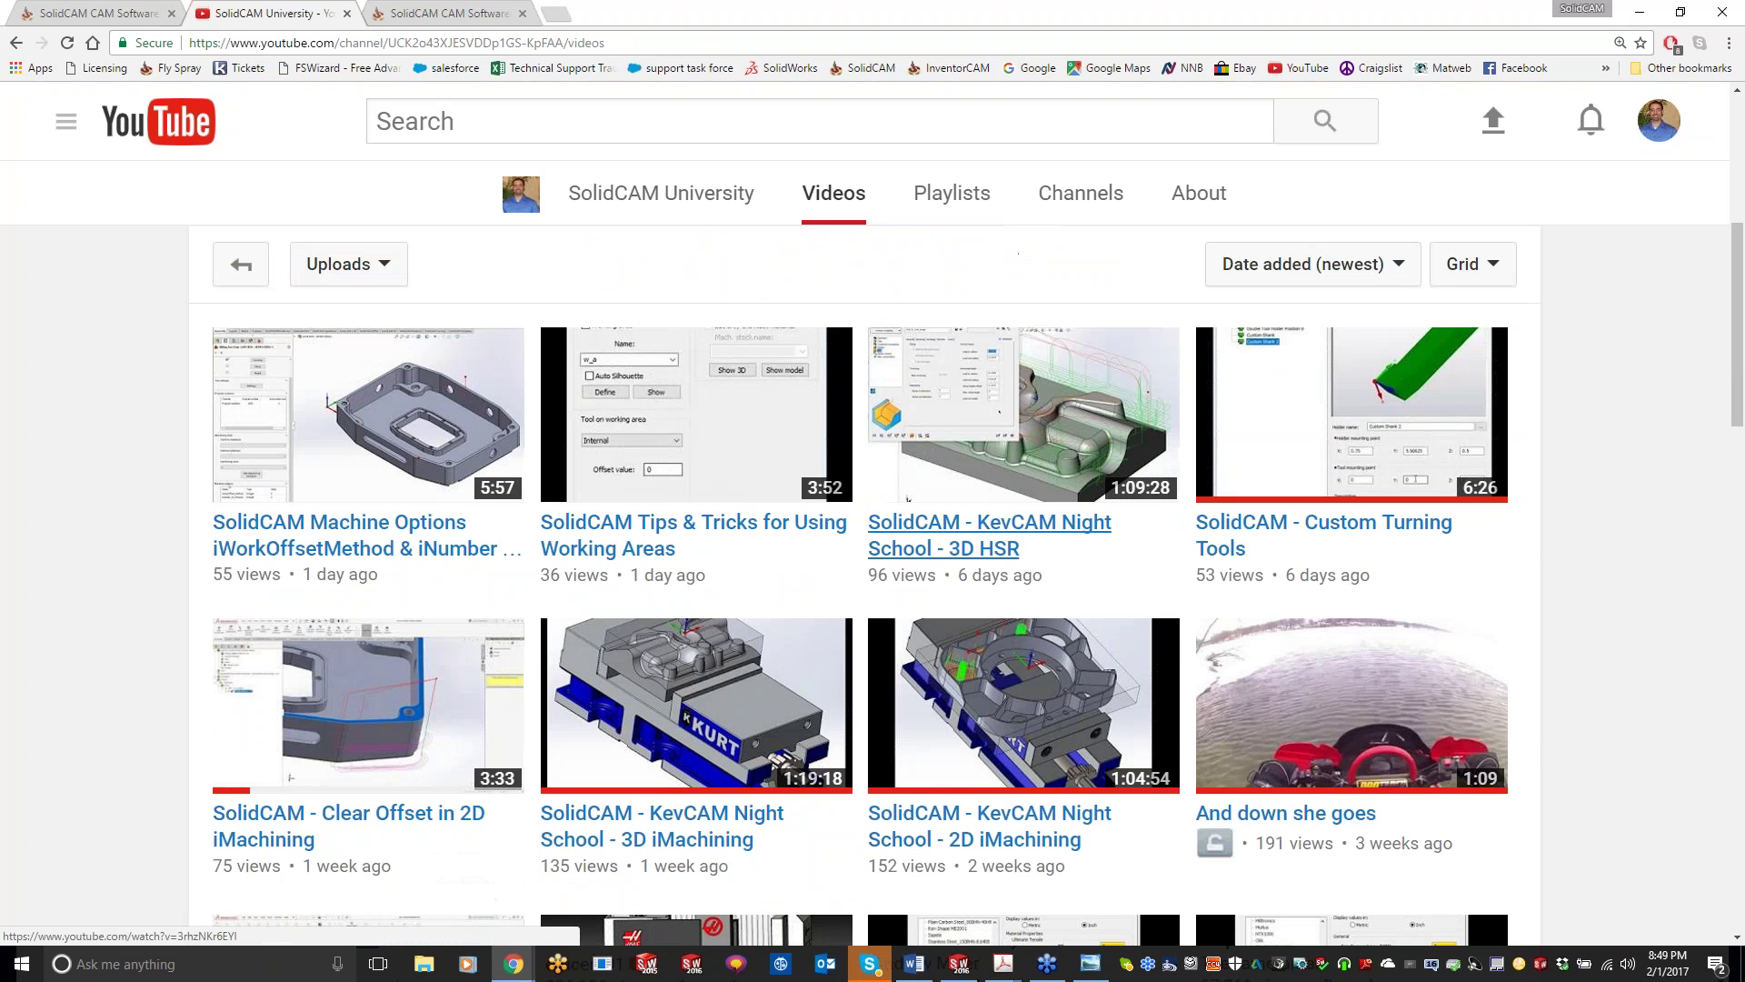
pyautogui.scroll(-10, 855, 682)
pyautogui.scroll(-5, 855, 682)
pyautogui.click(863, 578)
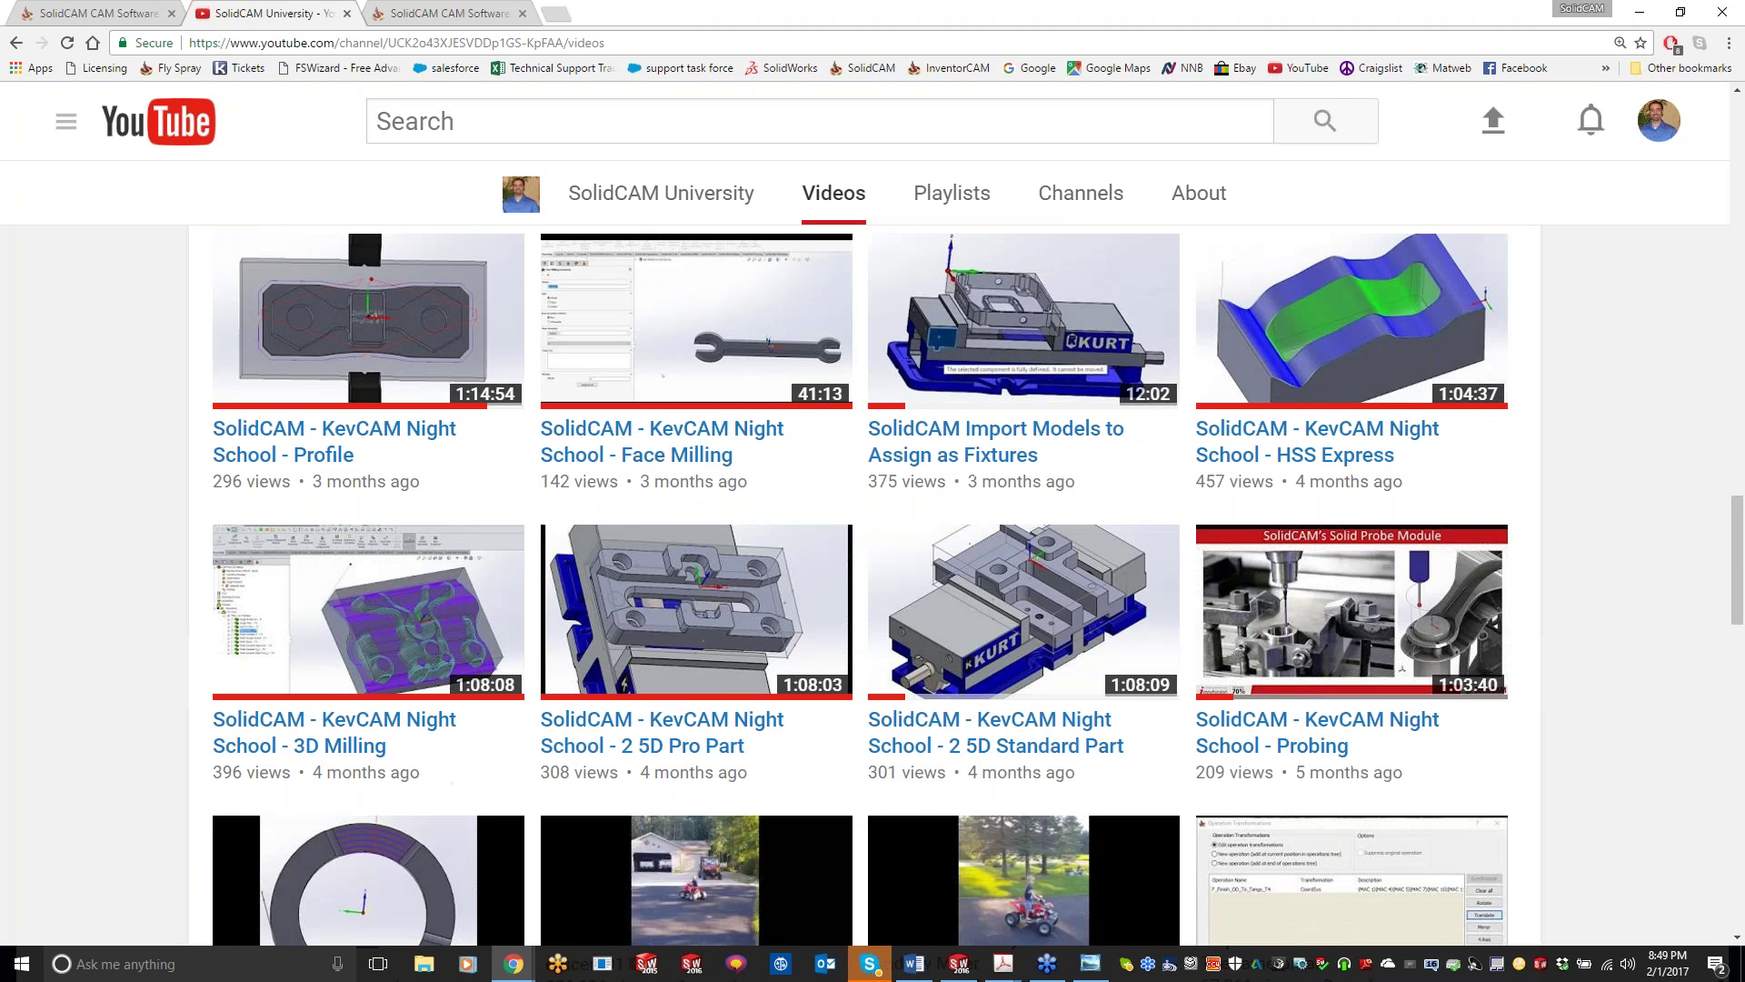
pyautogui.scroll(-5, 842, 540)
pyautogui.scroll(5, 842, 540)
pyautogui.scroll(3, 662, 677)
pyautogui.scroll(2, 662, 677)
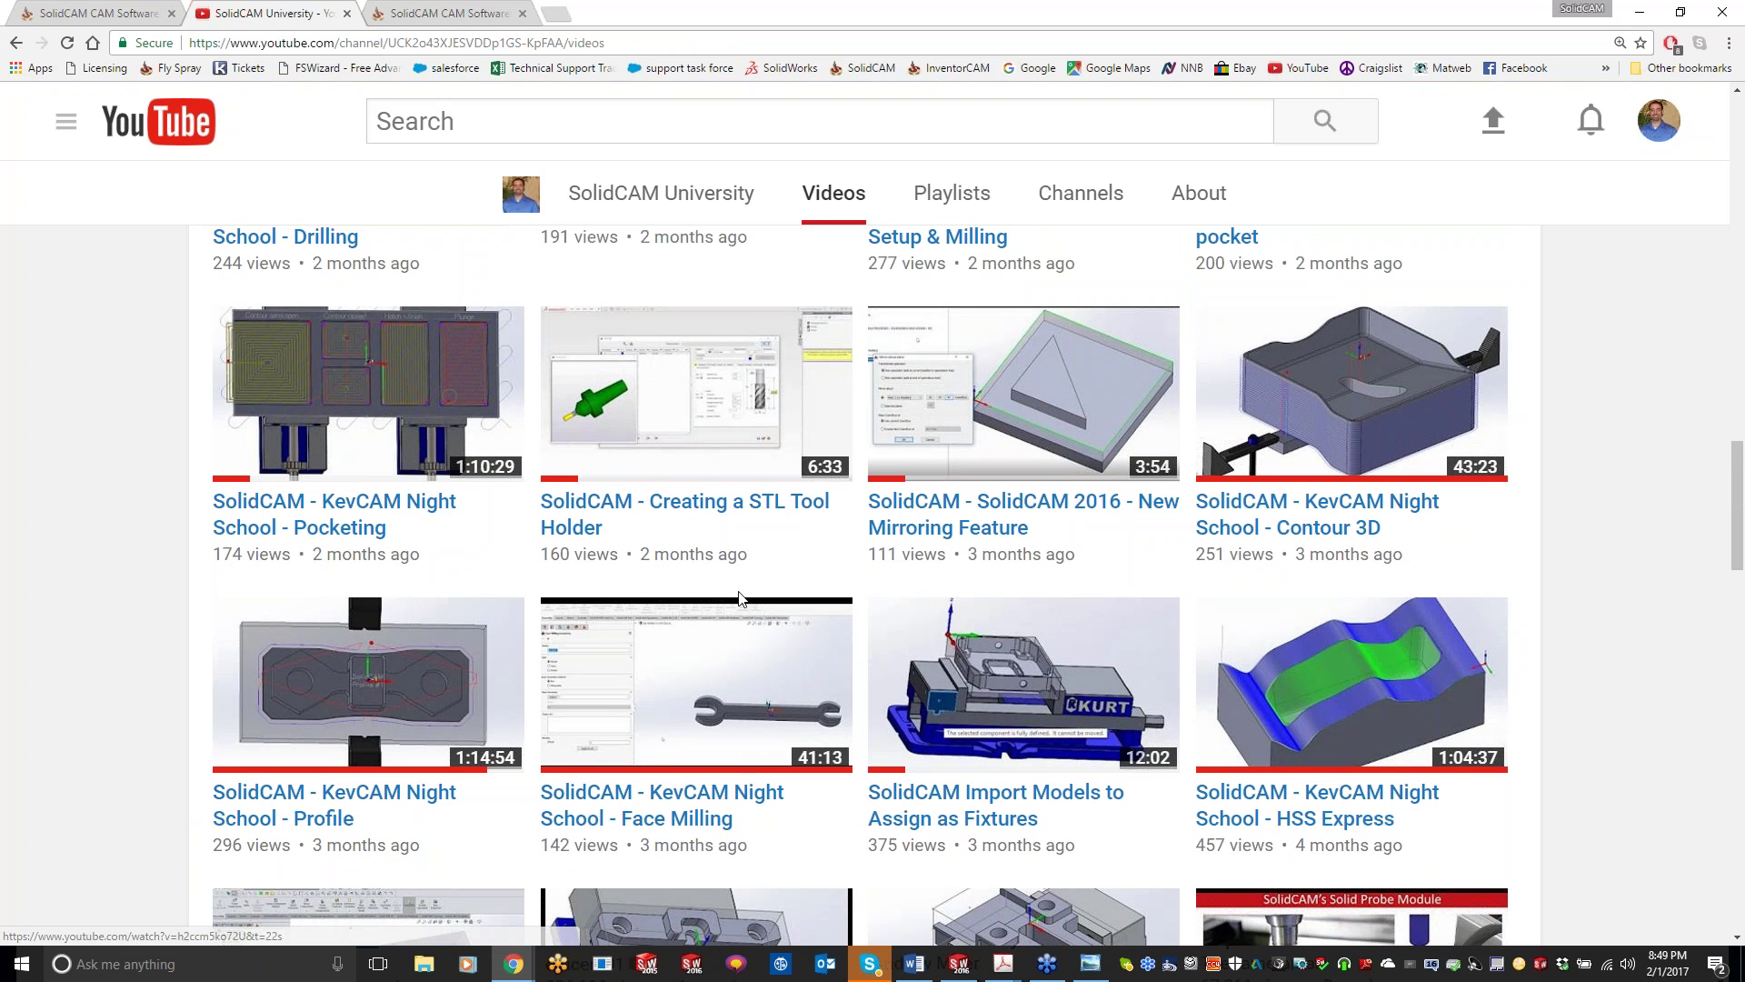
pyautogui.scroll(1, 627, 586)
pyautogui.scroll(1, 636, 605)
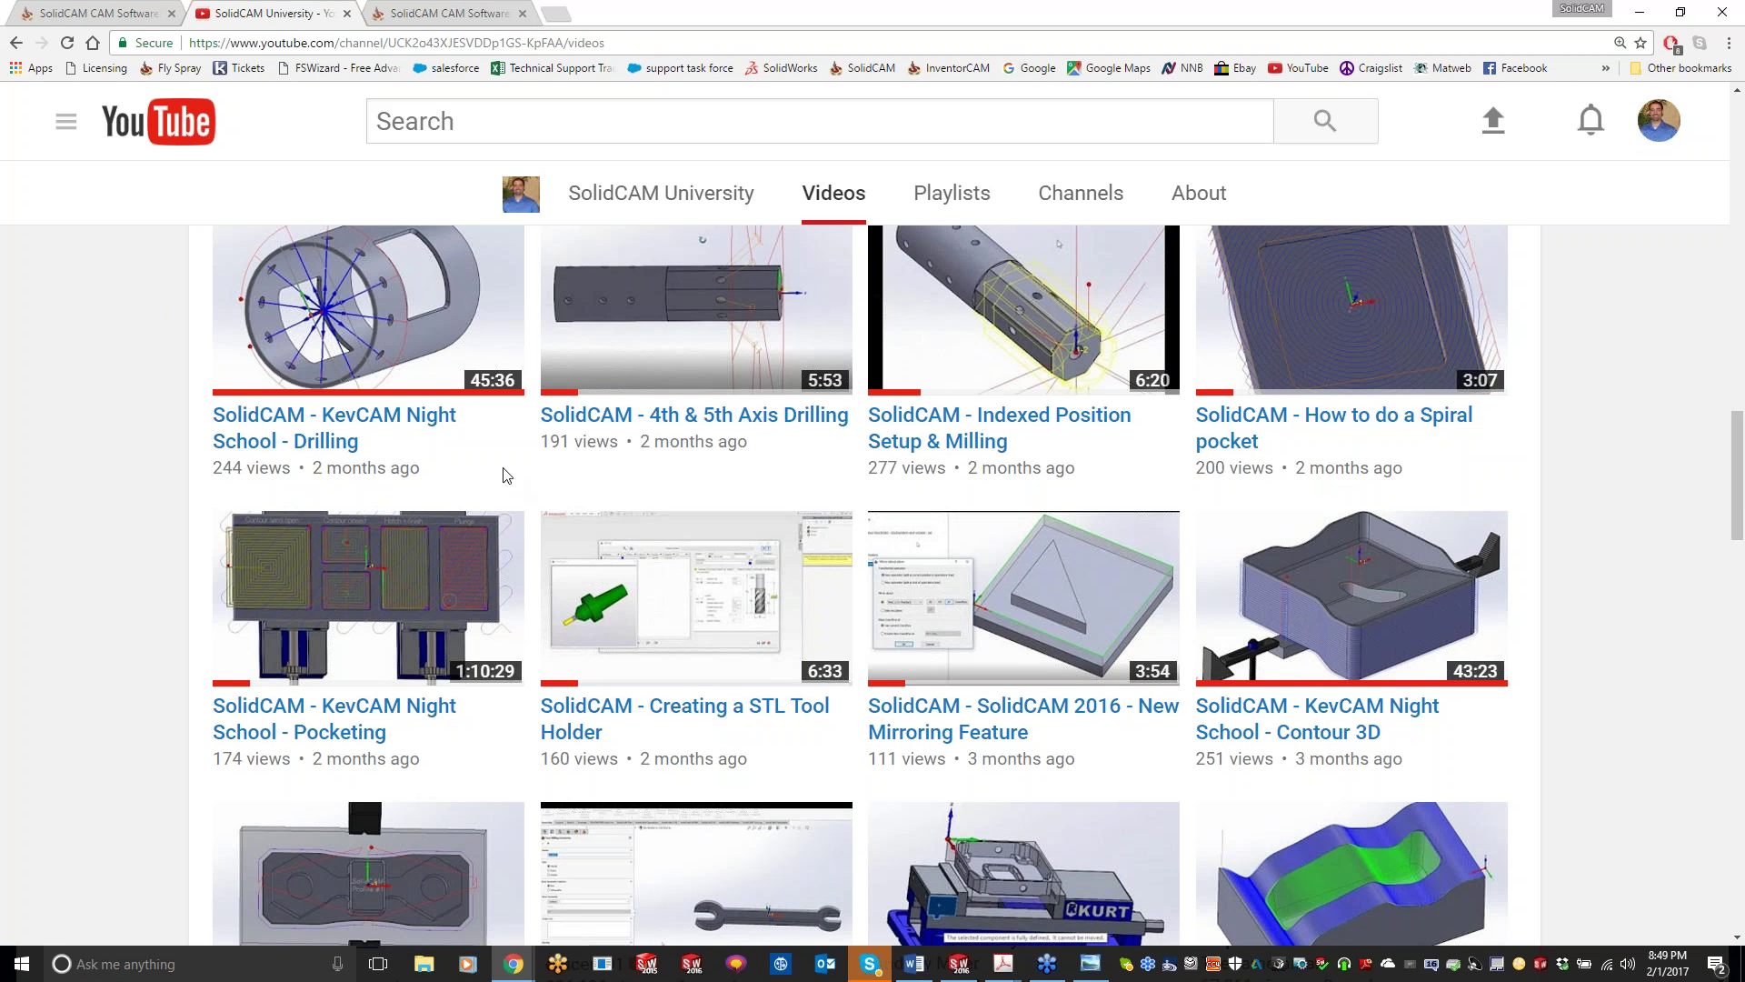
pyautogui.scroll(1, 349, 376)
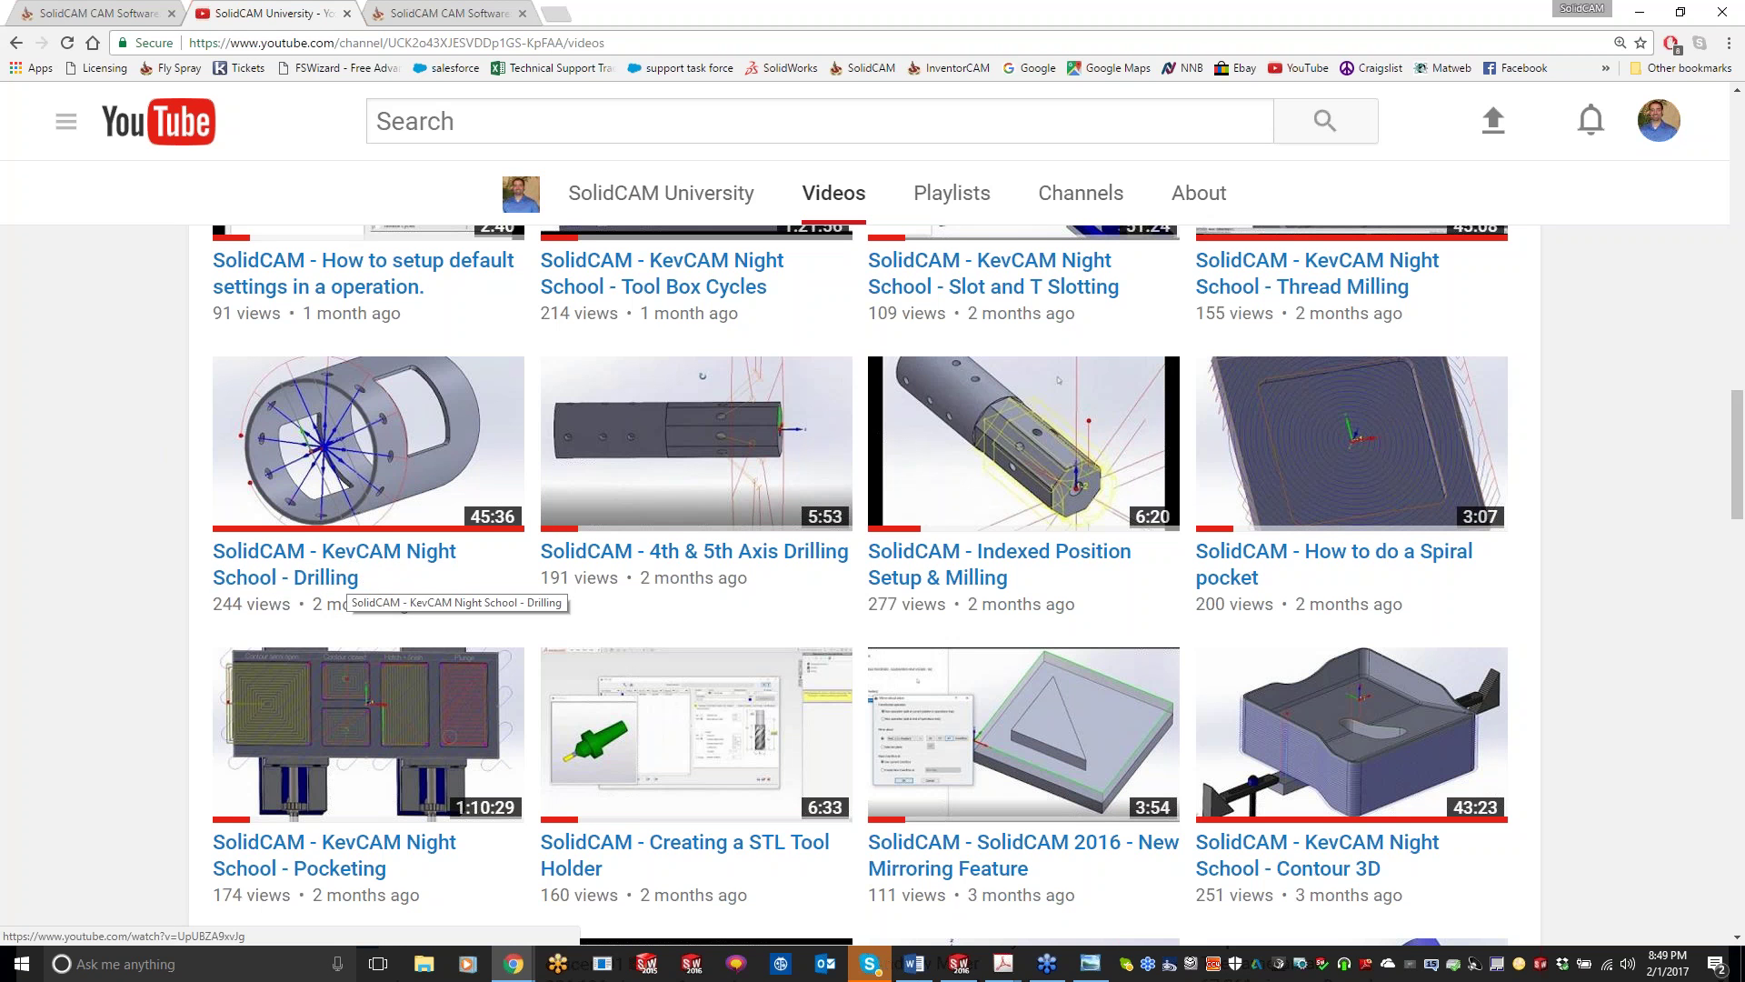
pyautogui.scroll(6, 672, 536)
pyautogui.scroll(3, 673, 536)
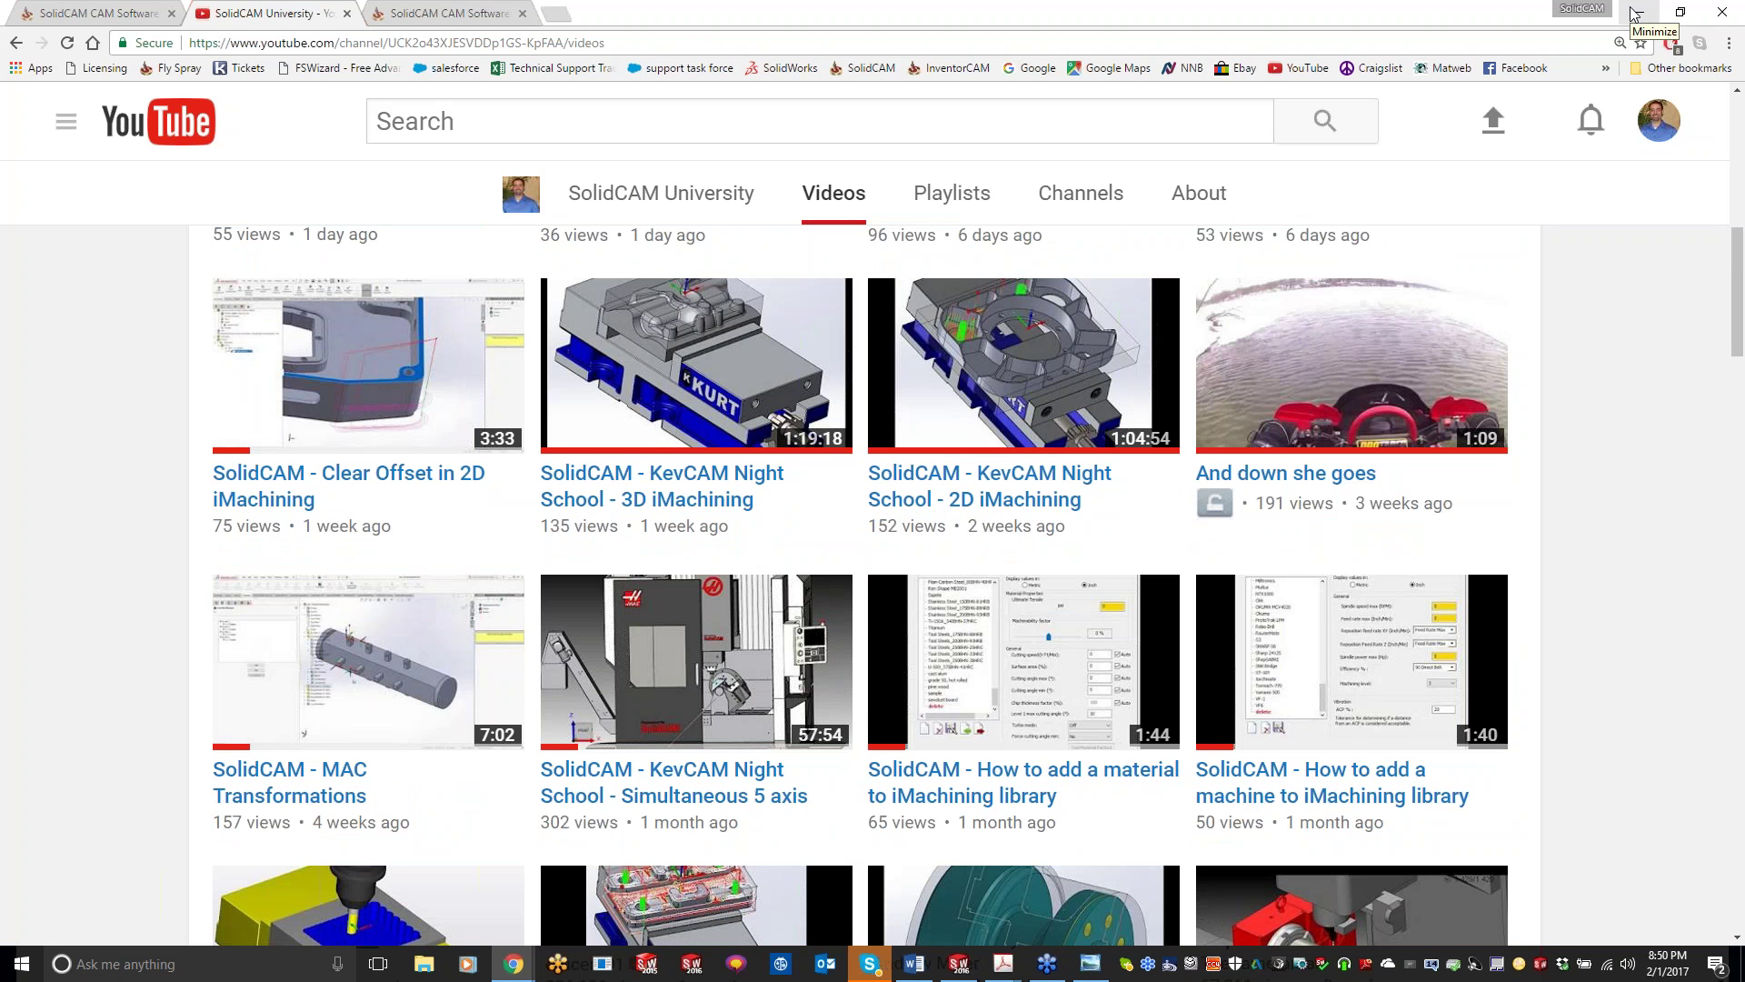
pyautogui.click(1640, 13)
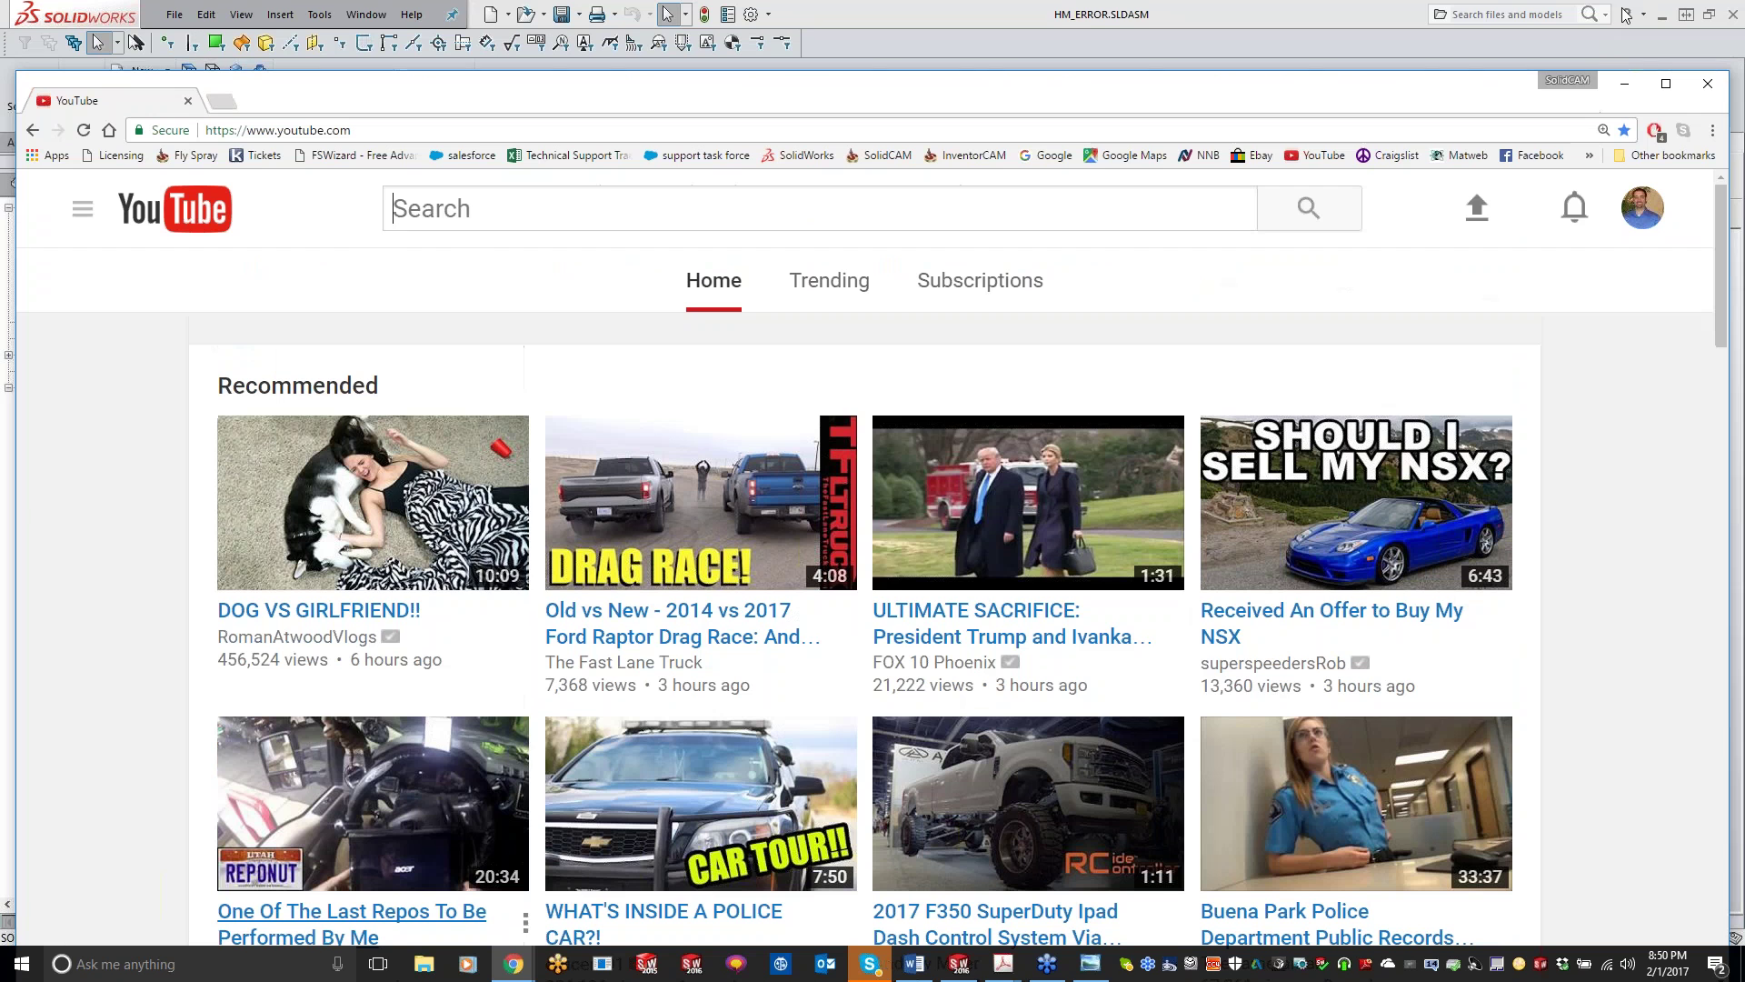
pyautogui.click(1709, 87)
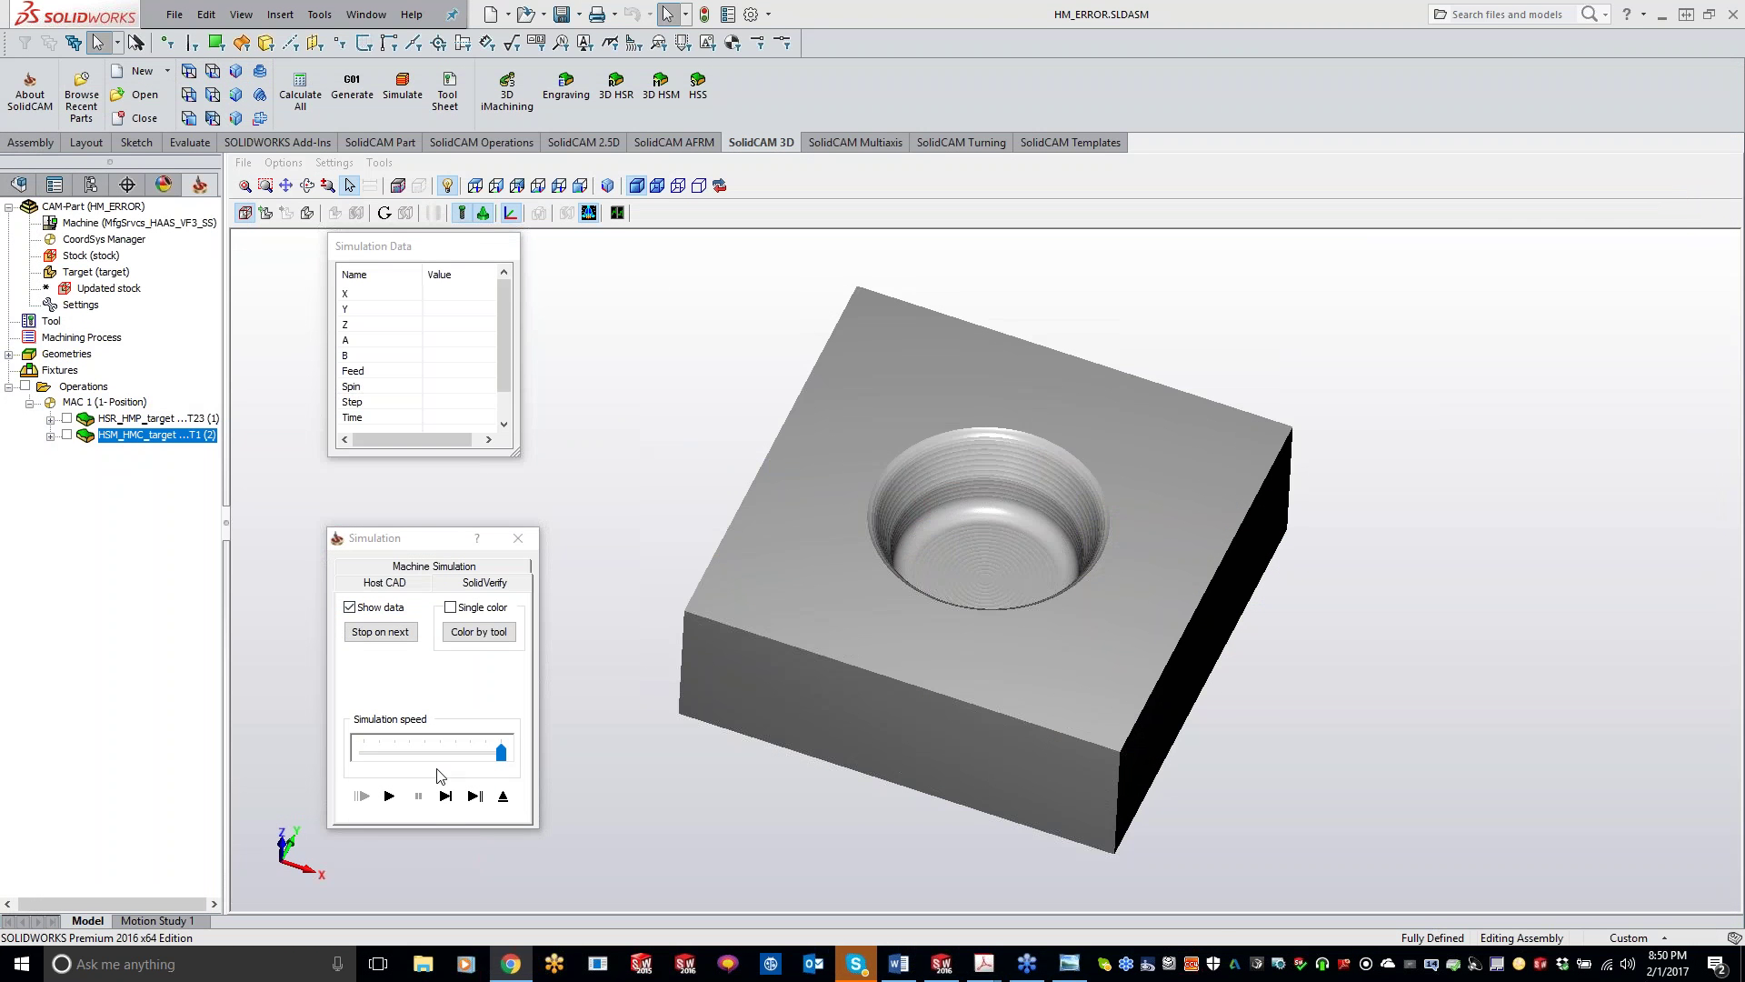
# - Run the HSM_HMC_target simulation to completion and orbit the finished round pocket
pyautogui.click(389, 796)
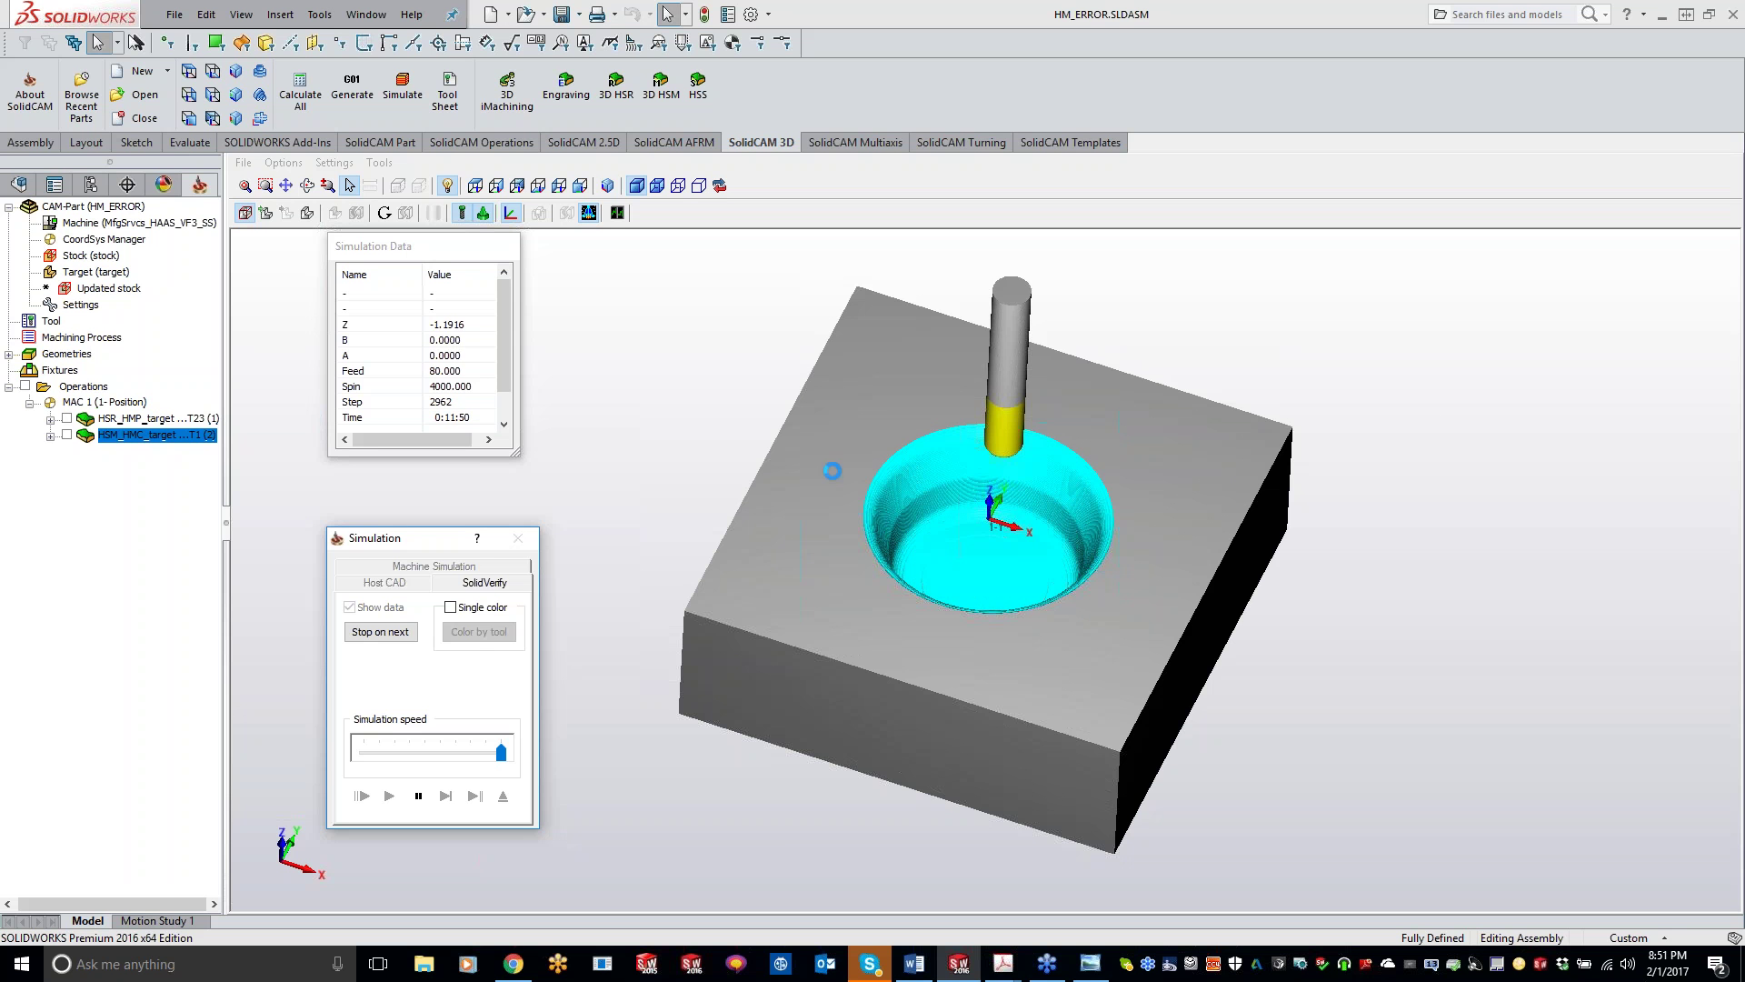
pyautogui.click(1397, 705)
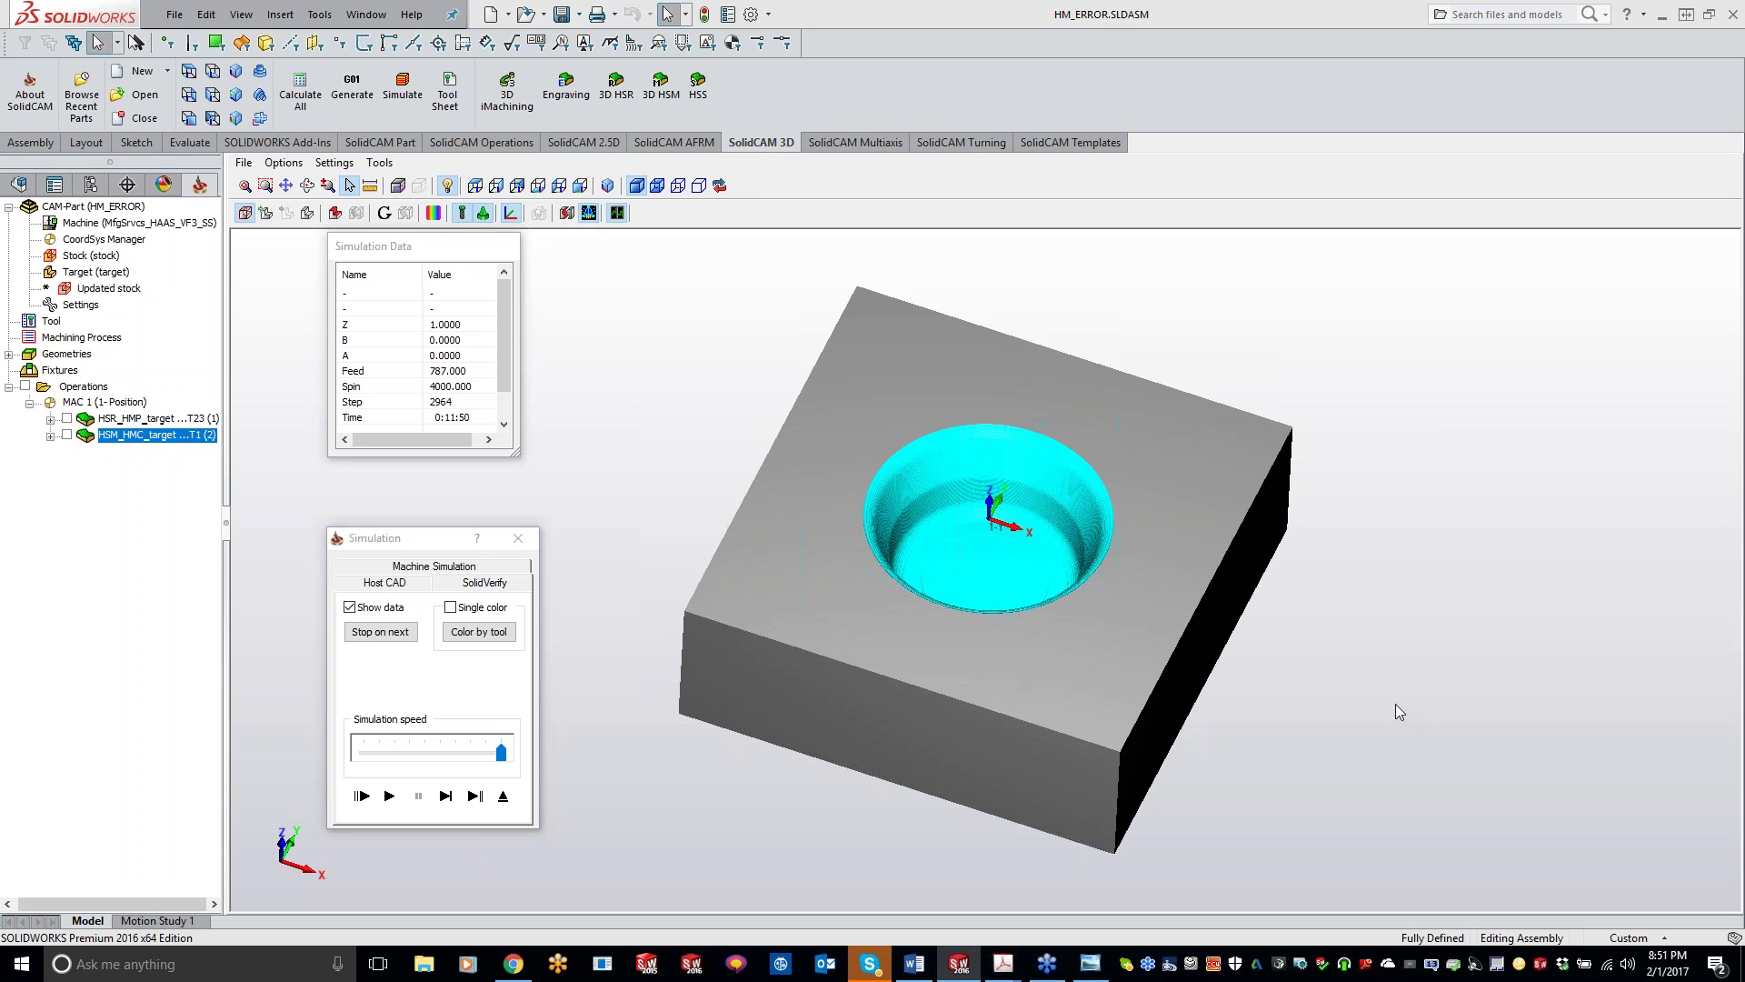
pyautogui.moveTo(1029, 540); pyautogui.dragTo(1007, 478, button='middle')
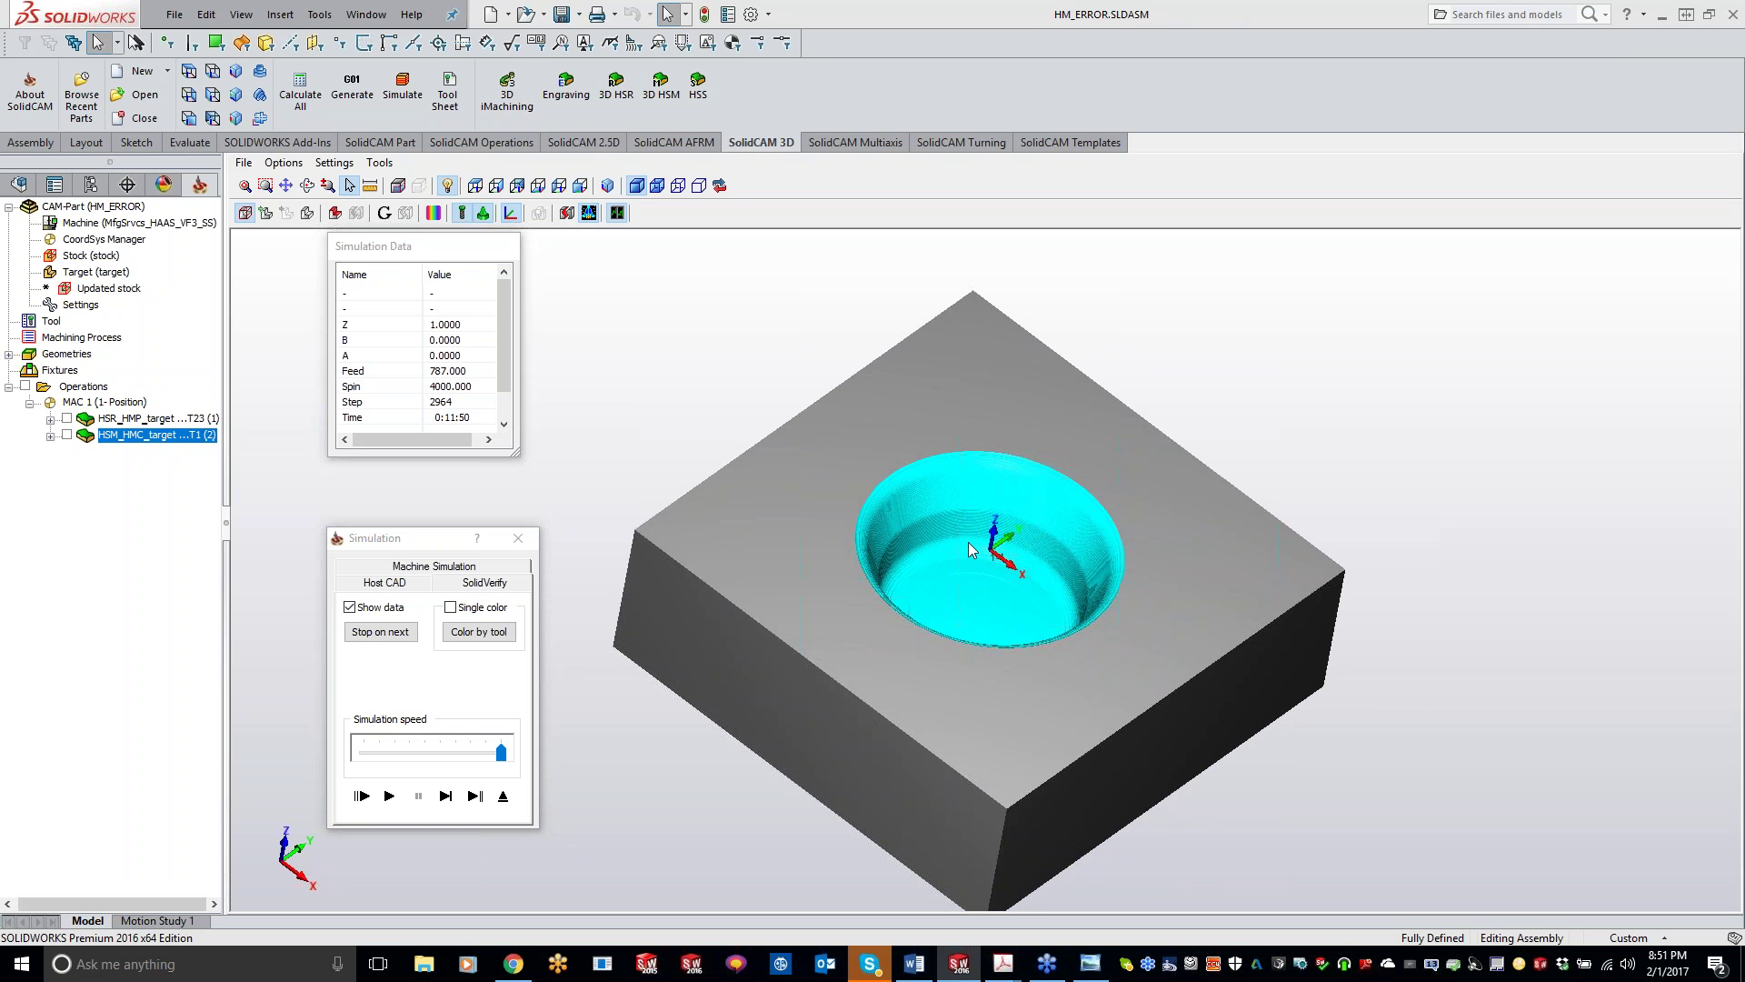
# - Close the simulation, display the HSM_HMC_target toolpath, and inspect it from top and tilted views
pyautogui.click(331, 546)
pyautogui.press('Escape')
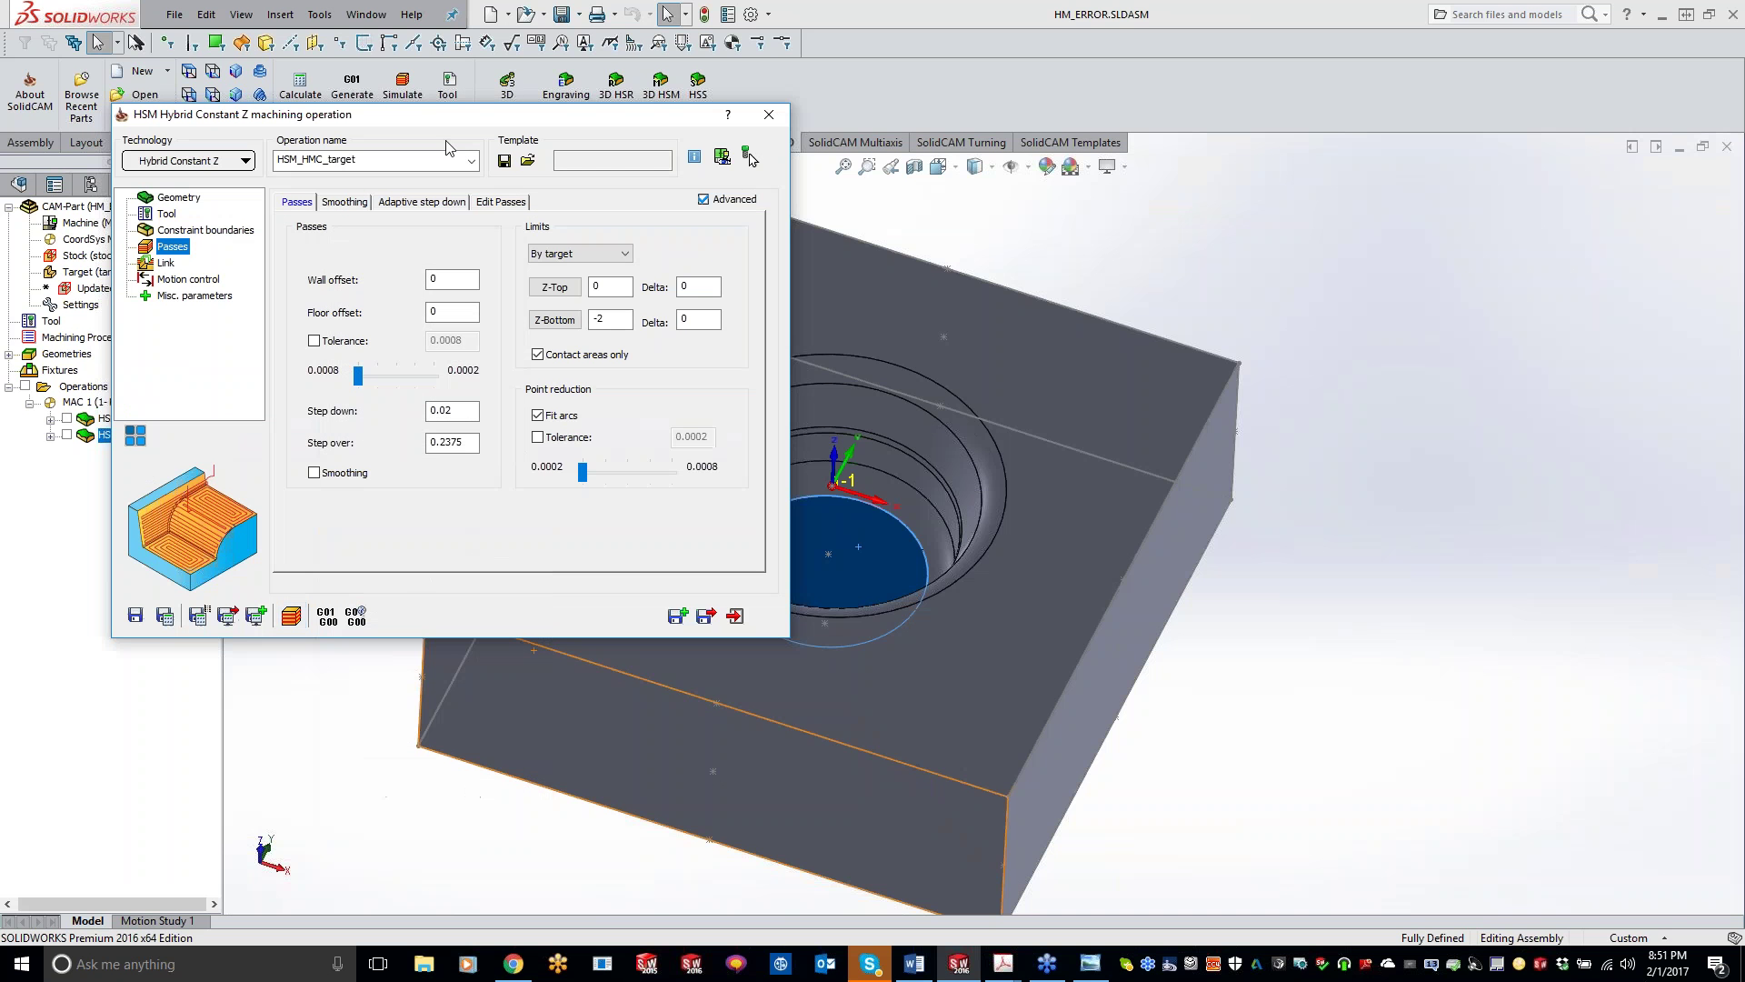
pyautogui.click(66, 435)
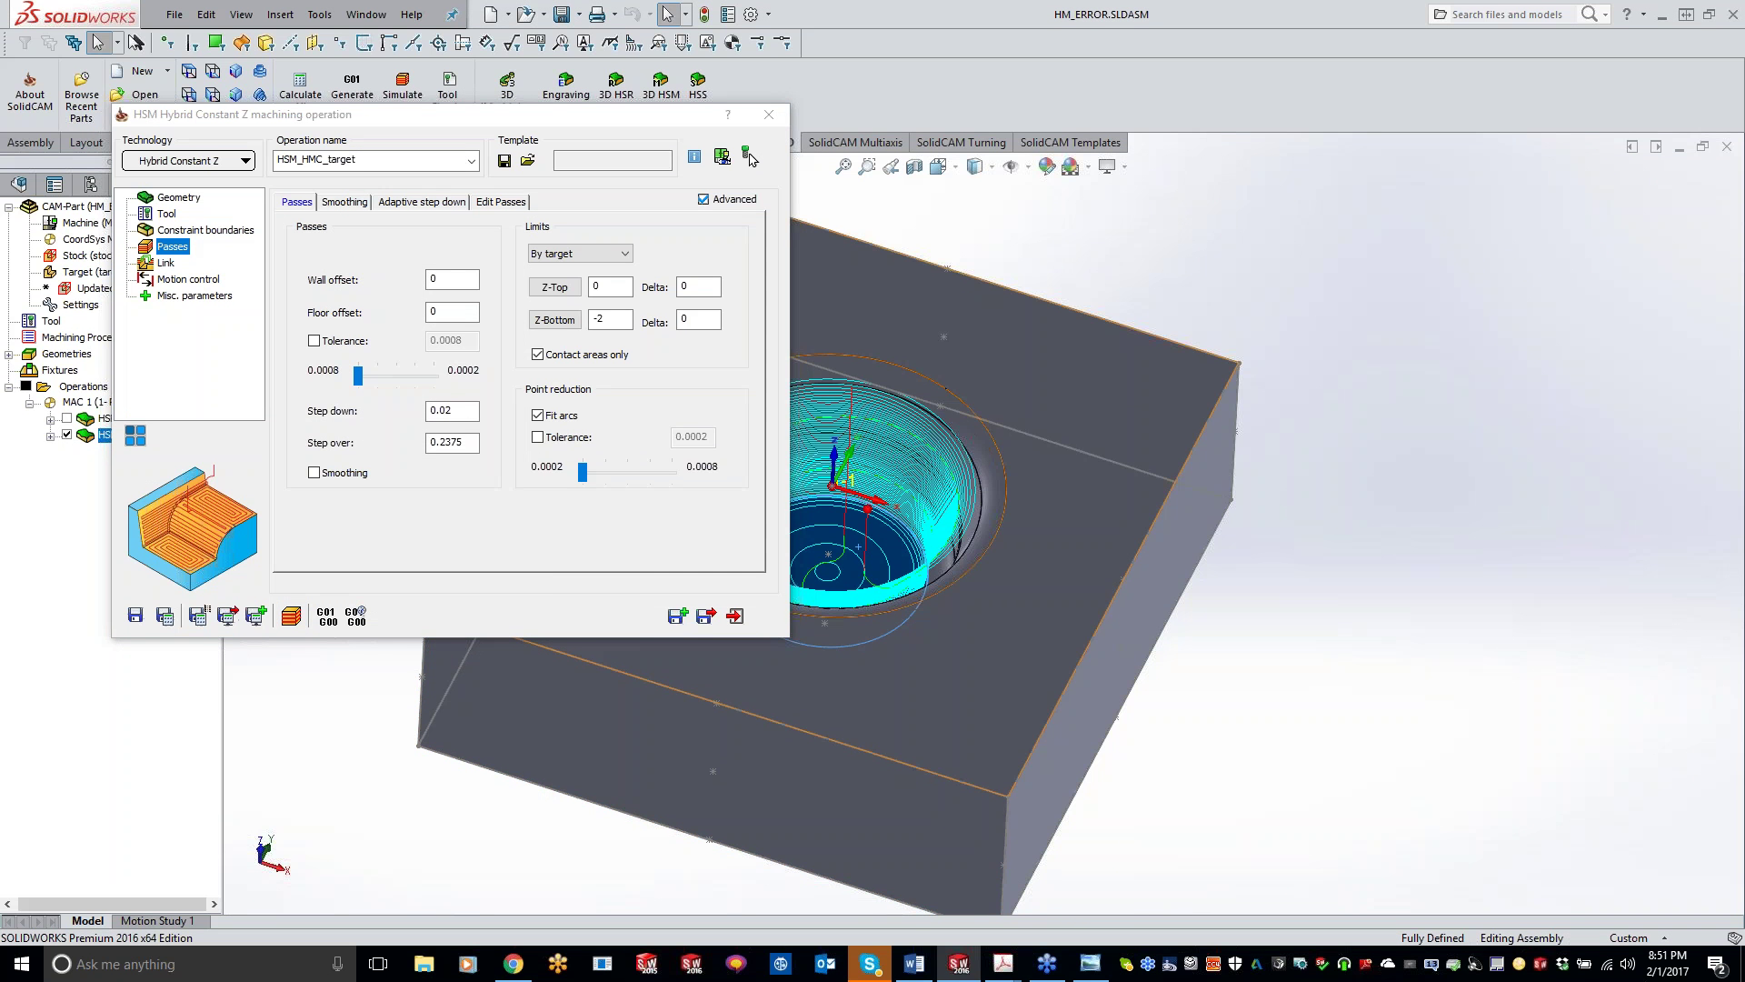
pyautogui.hotkey('ctrl', '5')
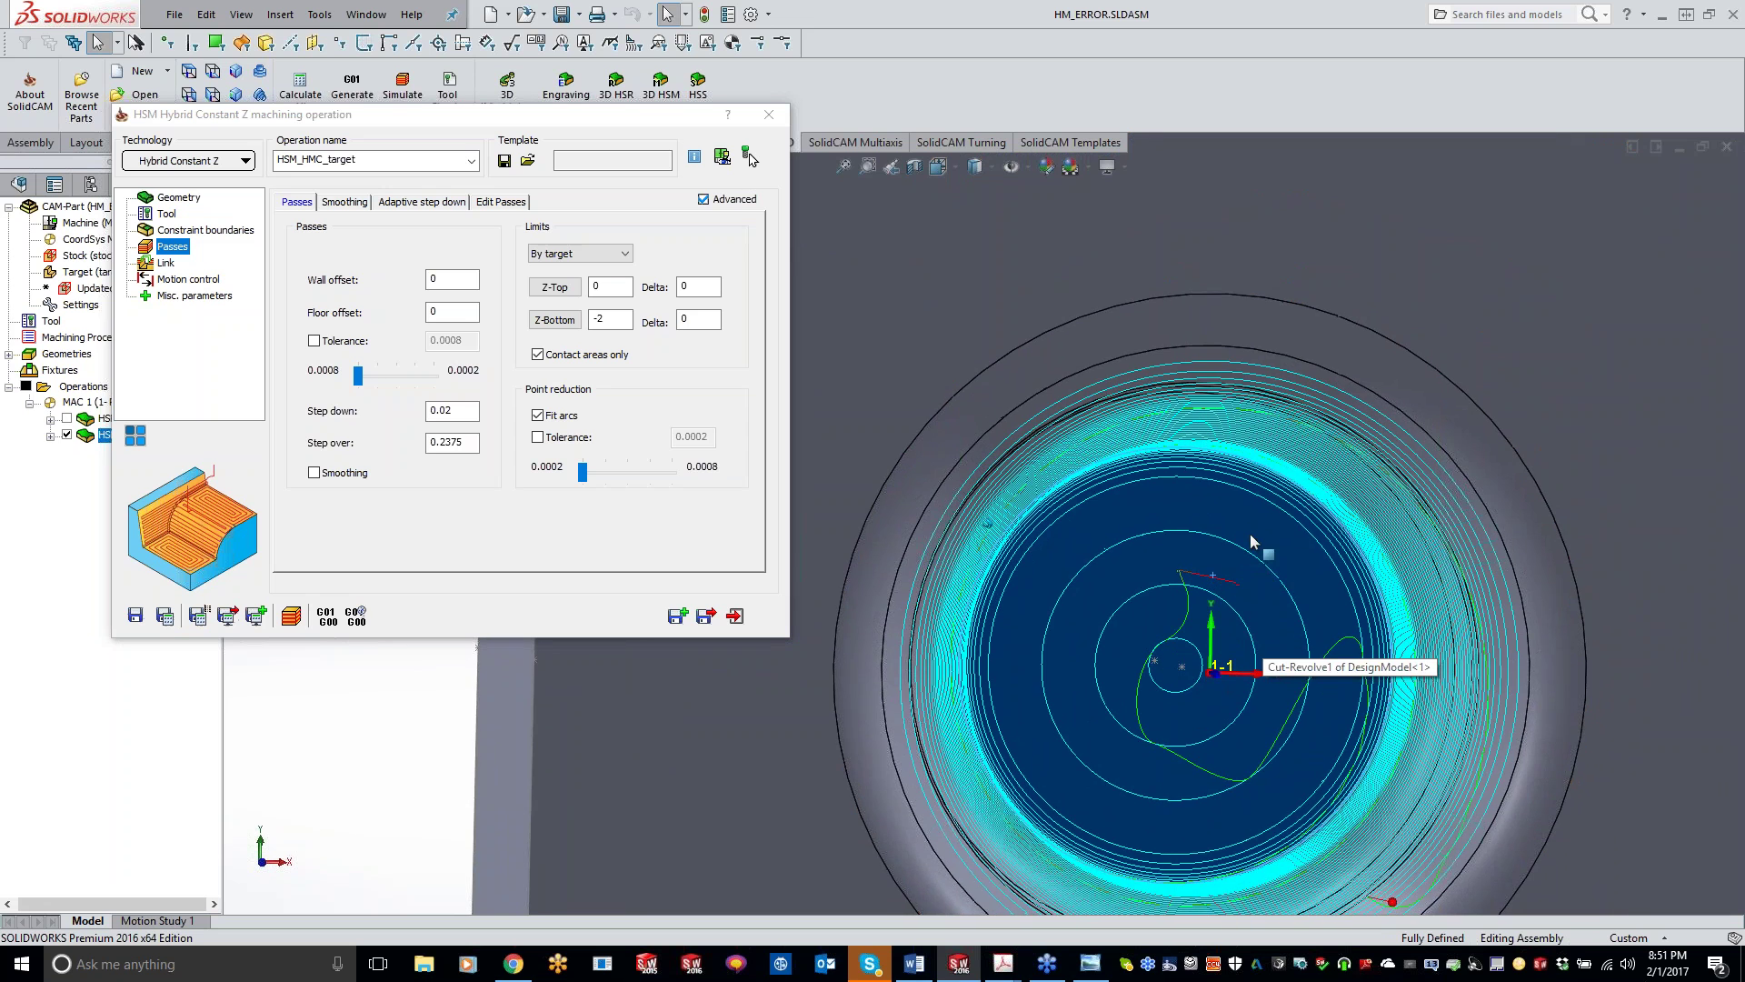
pyautogui.moveTo(1251, 533); pyautogui.dragTo(1218, 435, button='middle')
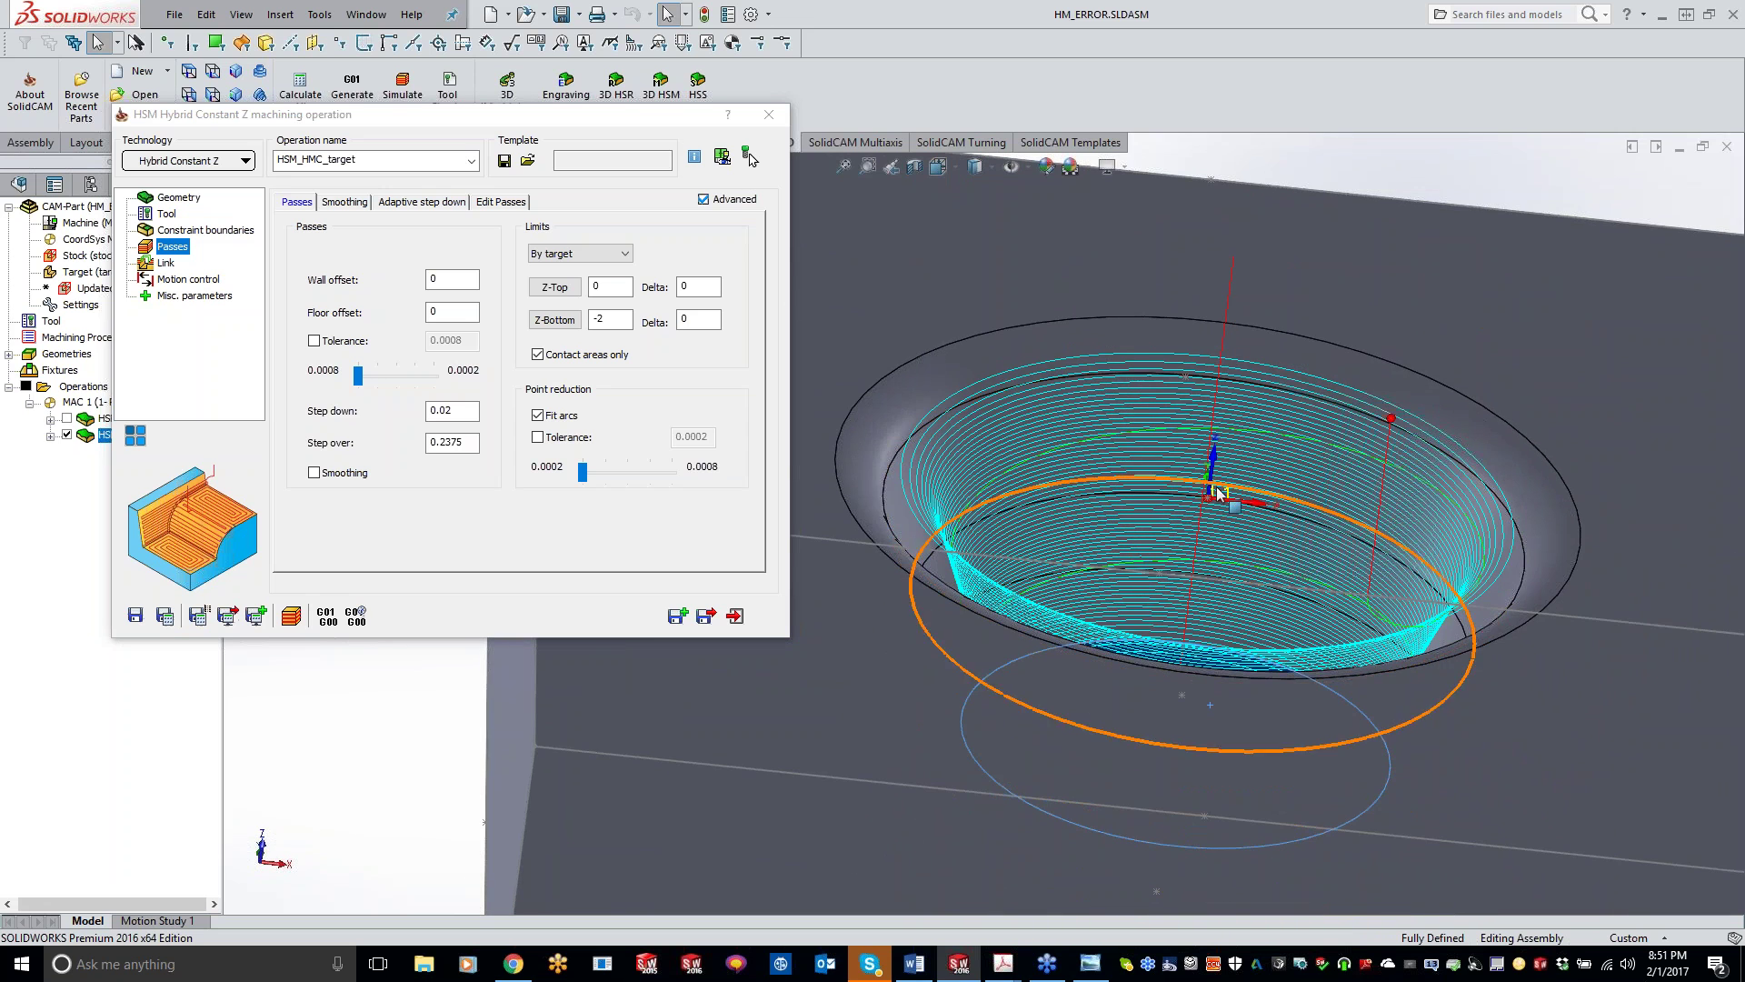
pyautogui.moveTo(1218, 493); pyautogui.dragTo(1209, 554, button='middle')
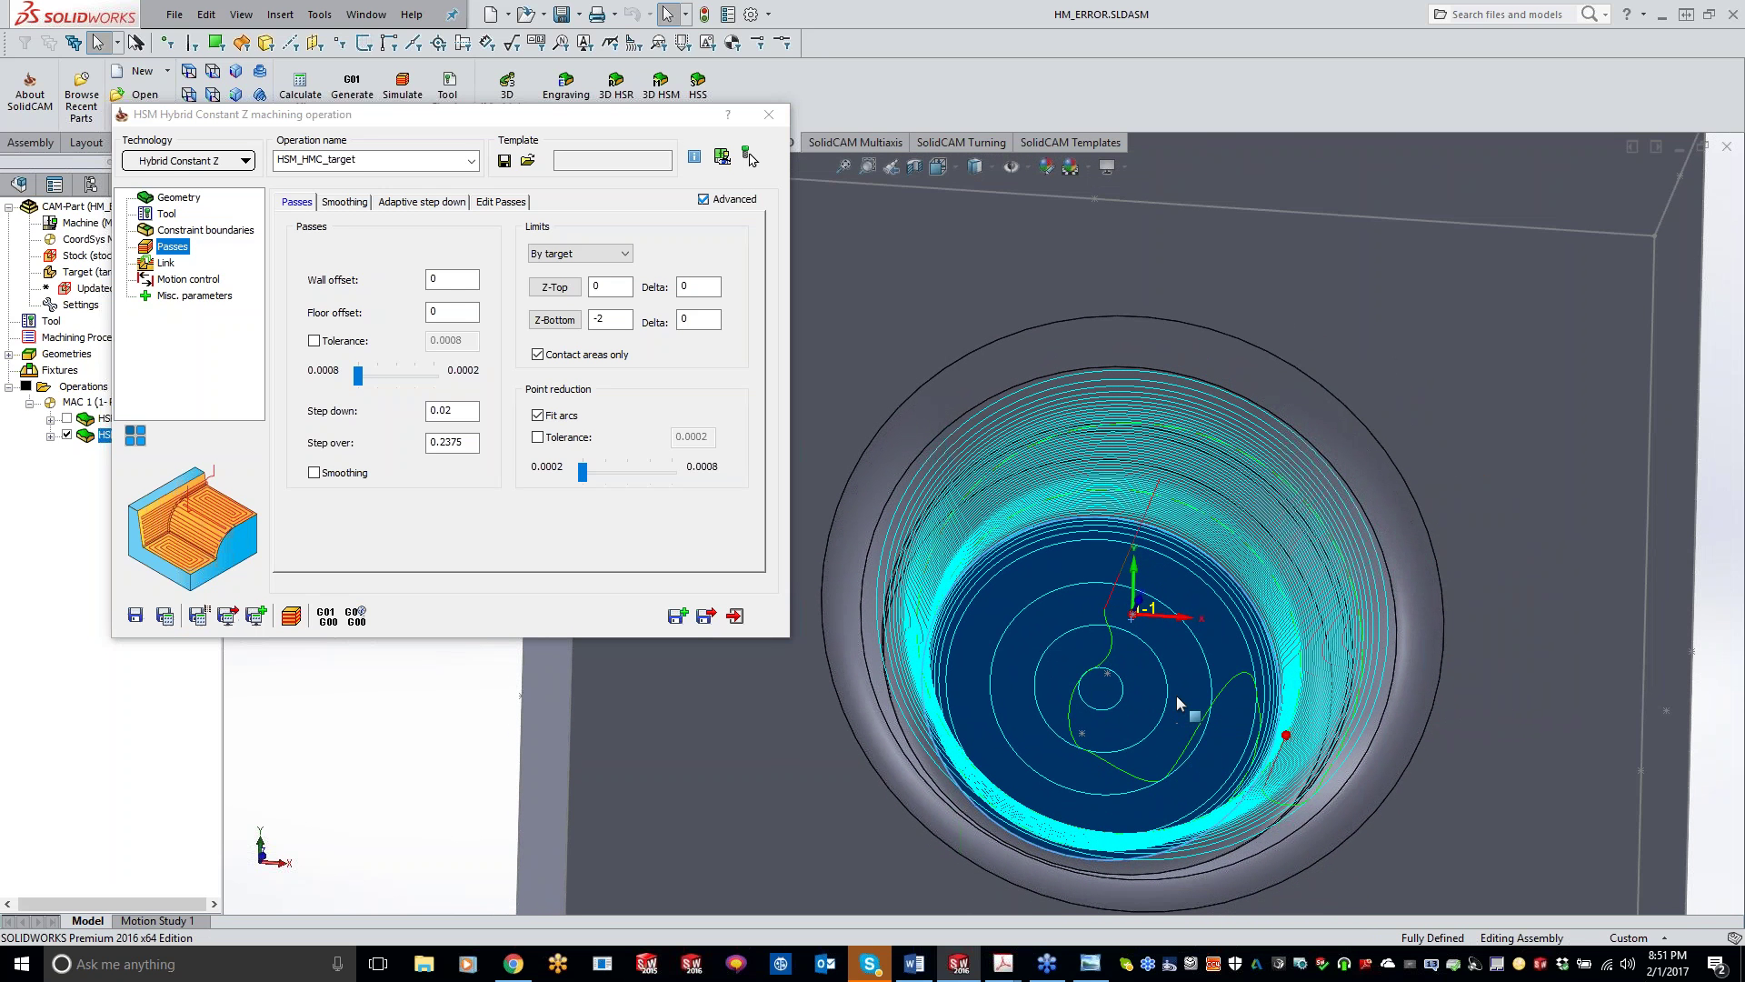
pyautogui.click(769, 115)
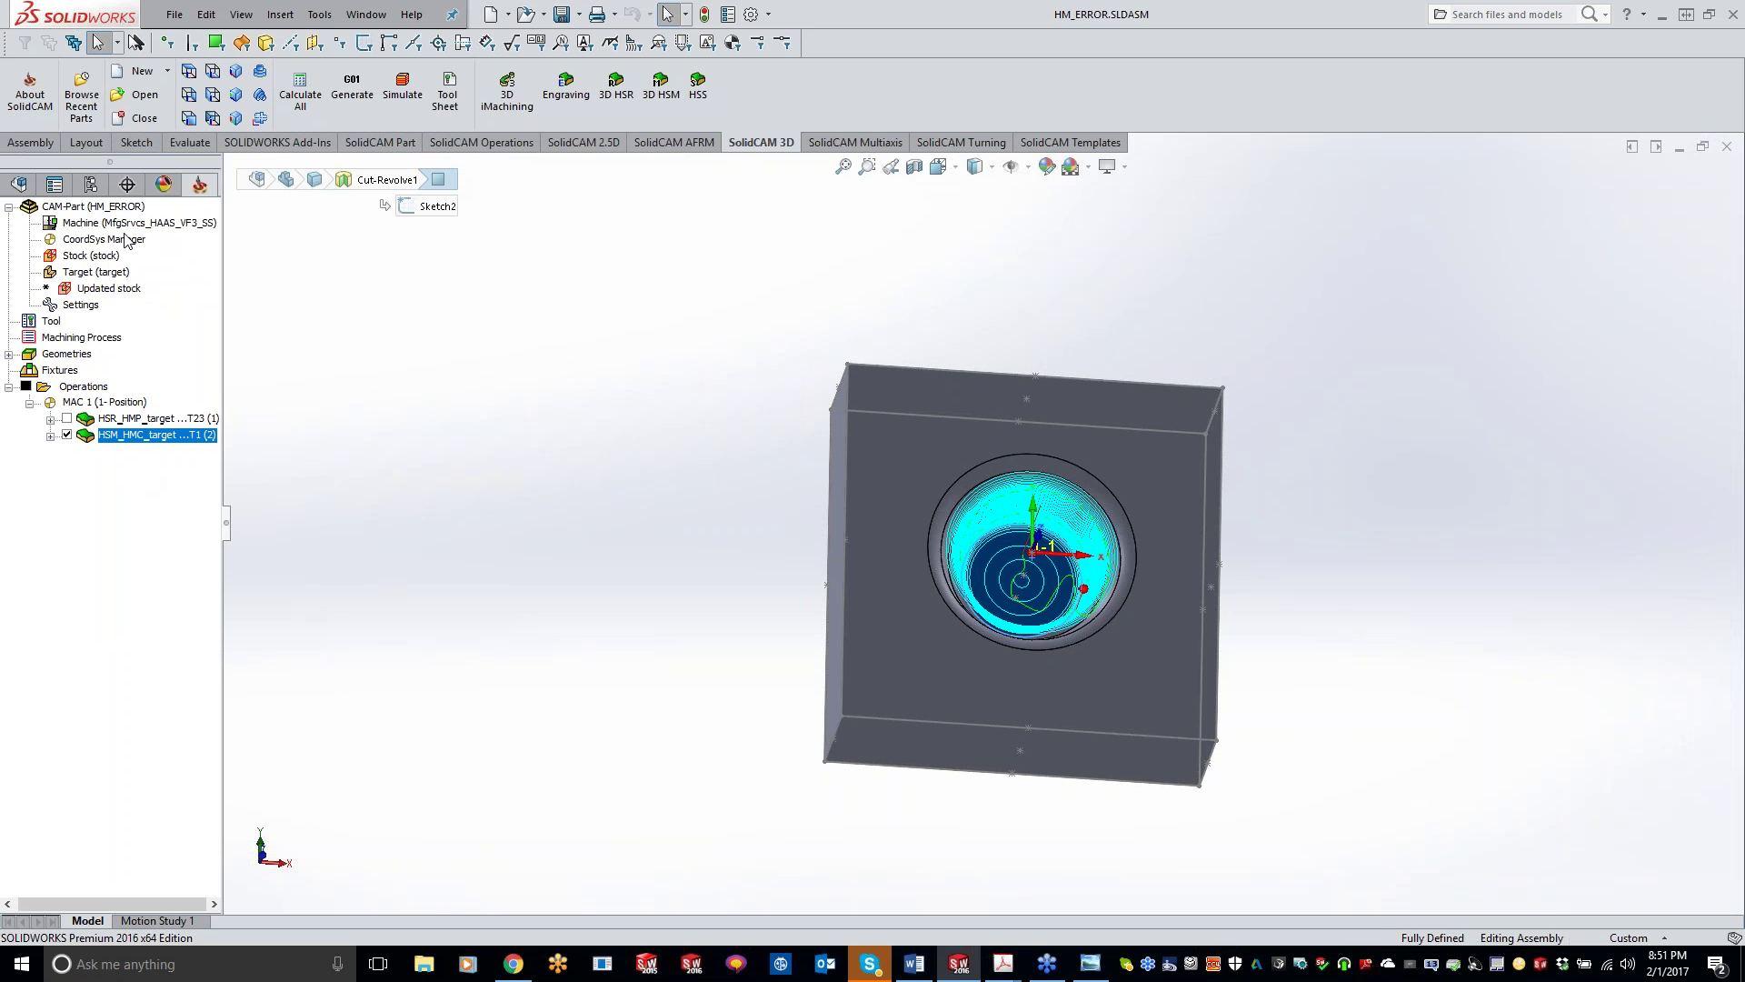
# - Close the HM_ERROR CAM-Part and open the recent HSM HYBRID.prz part
pyautogui.rightClick(116, 208)
pyautogui.click(173, 339)
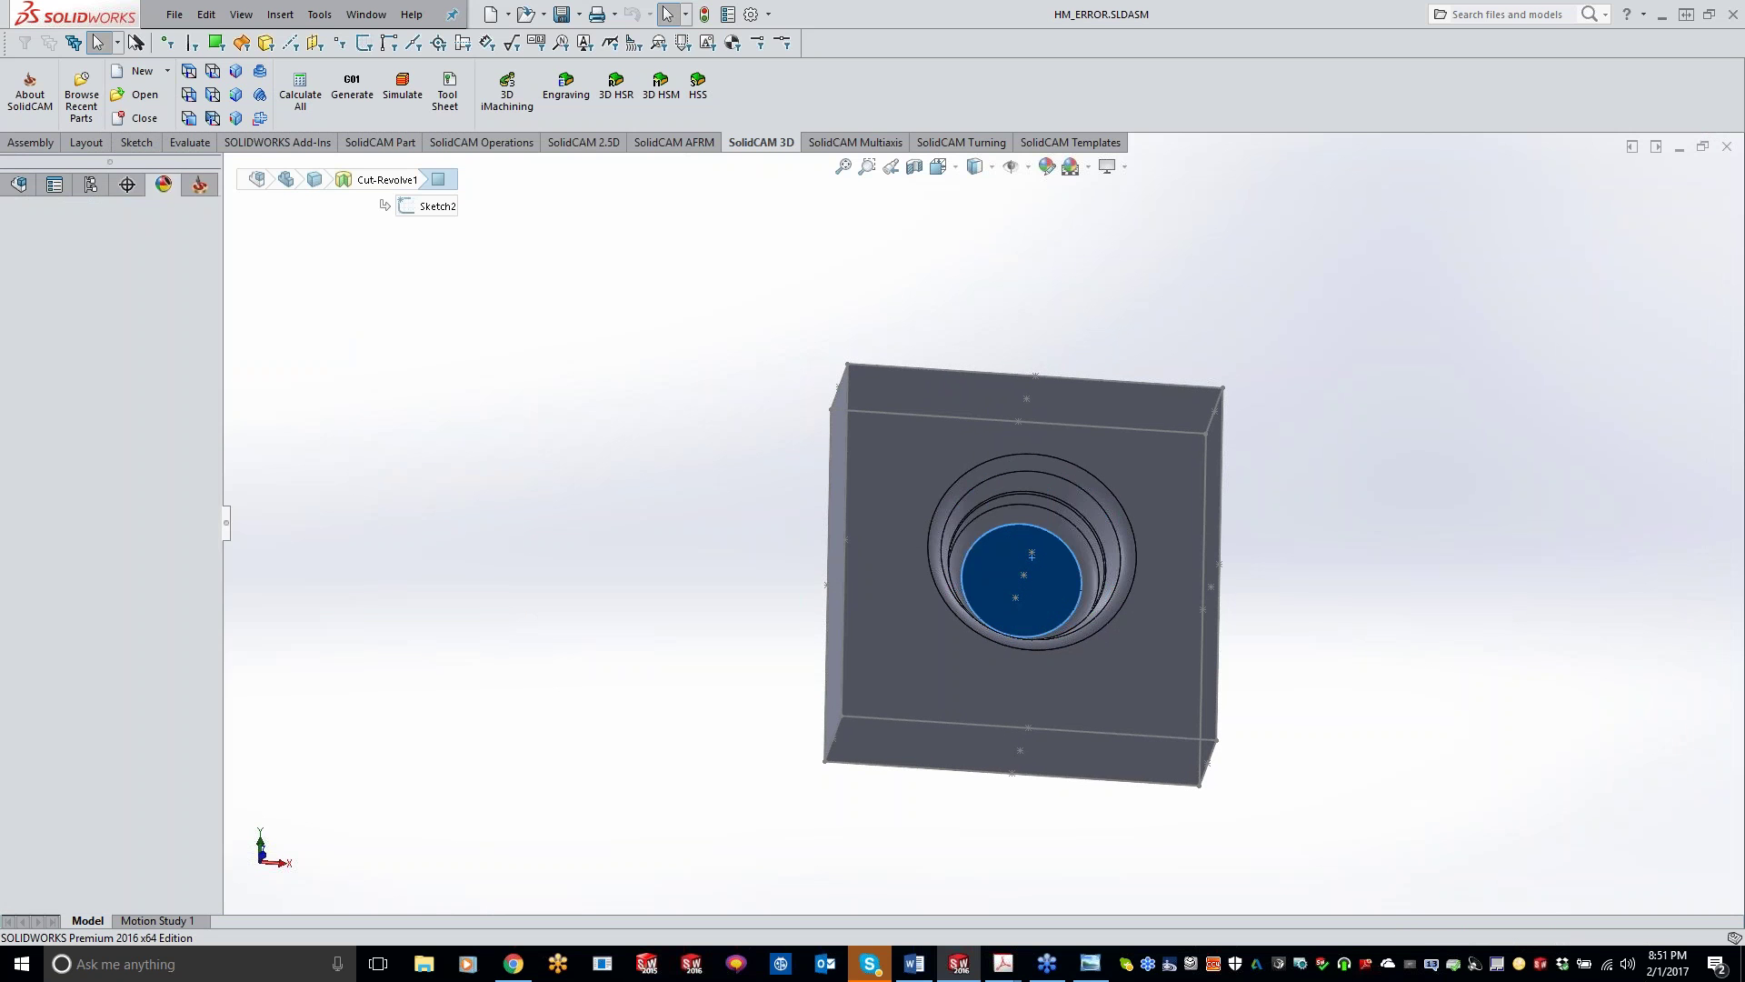
pyautogui.click(245, 13)
pyautogui.moveTo(300, 85)
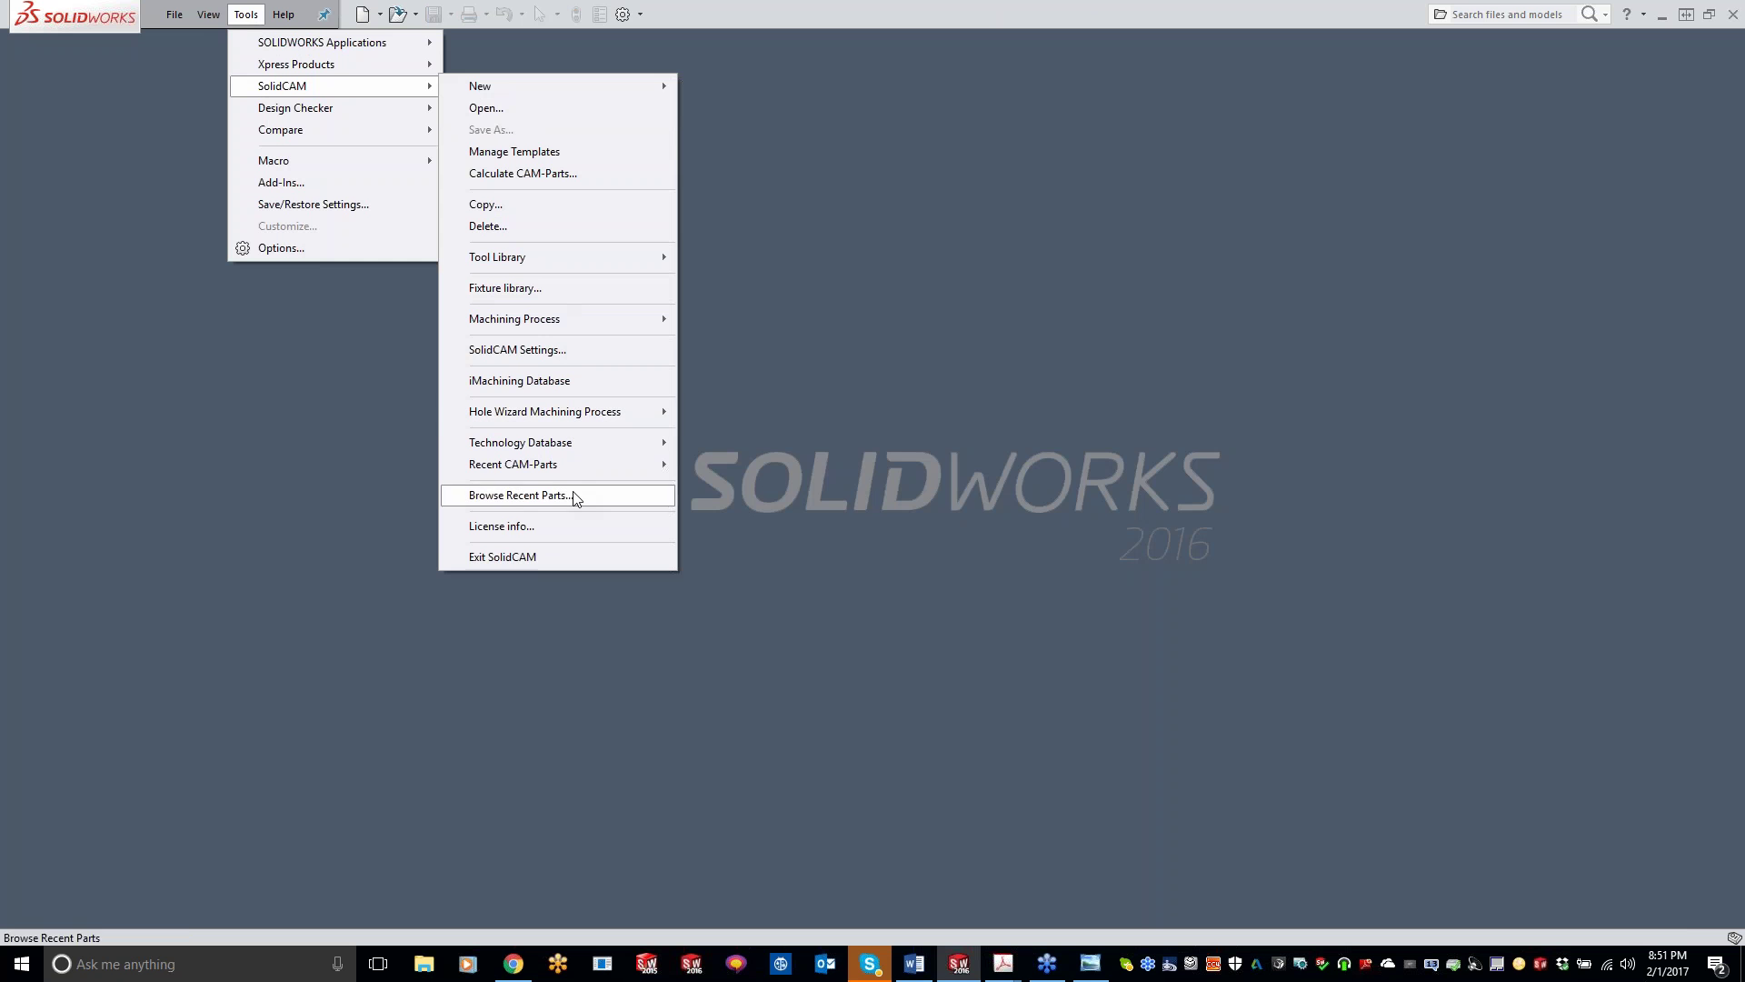
pyautogui.moveTo(570, 470)
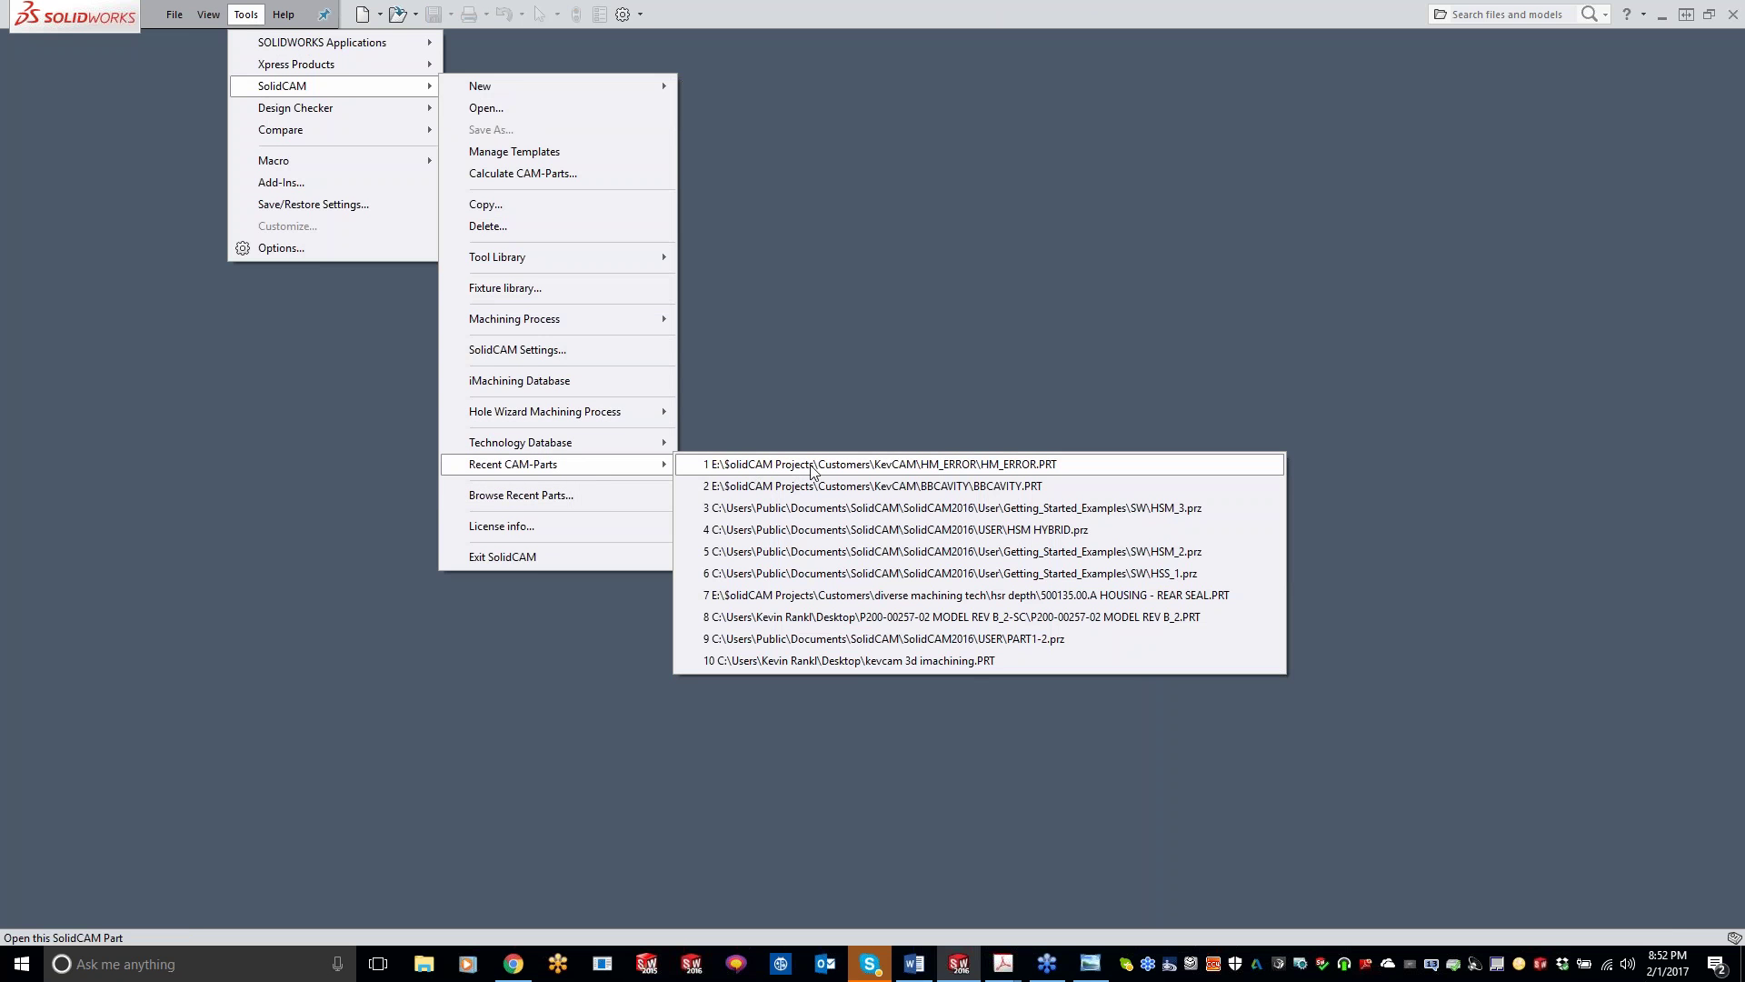
pyautogui.click(842, 529)
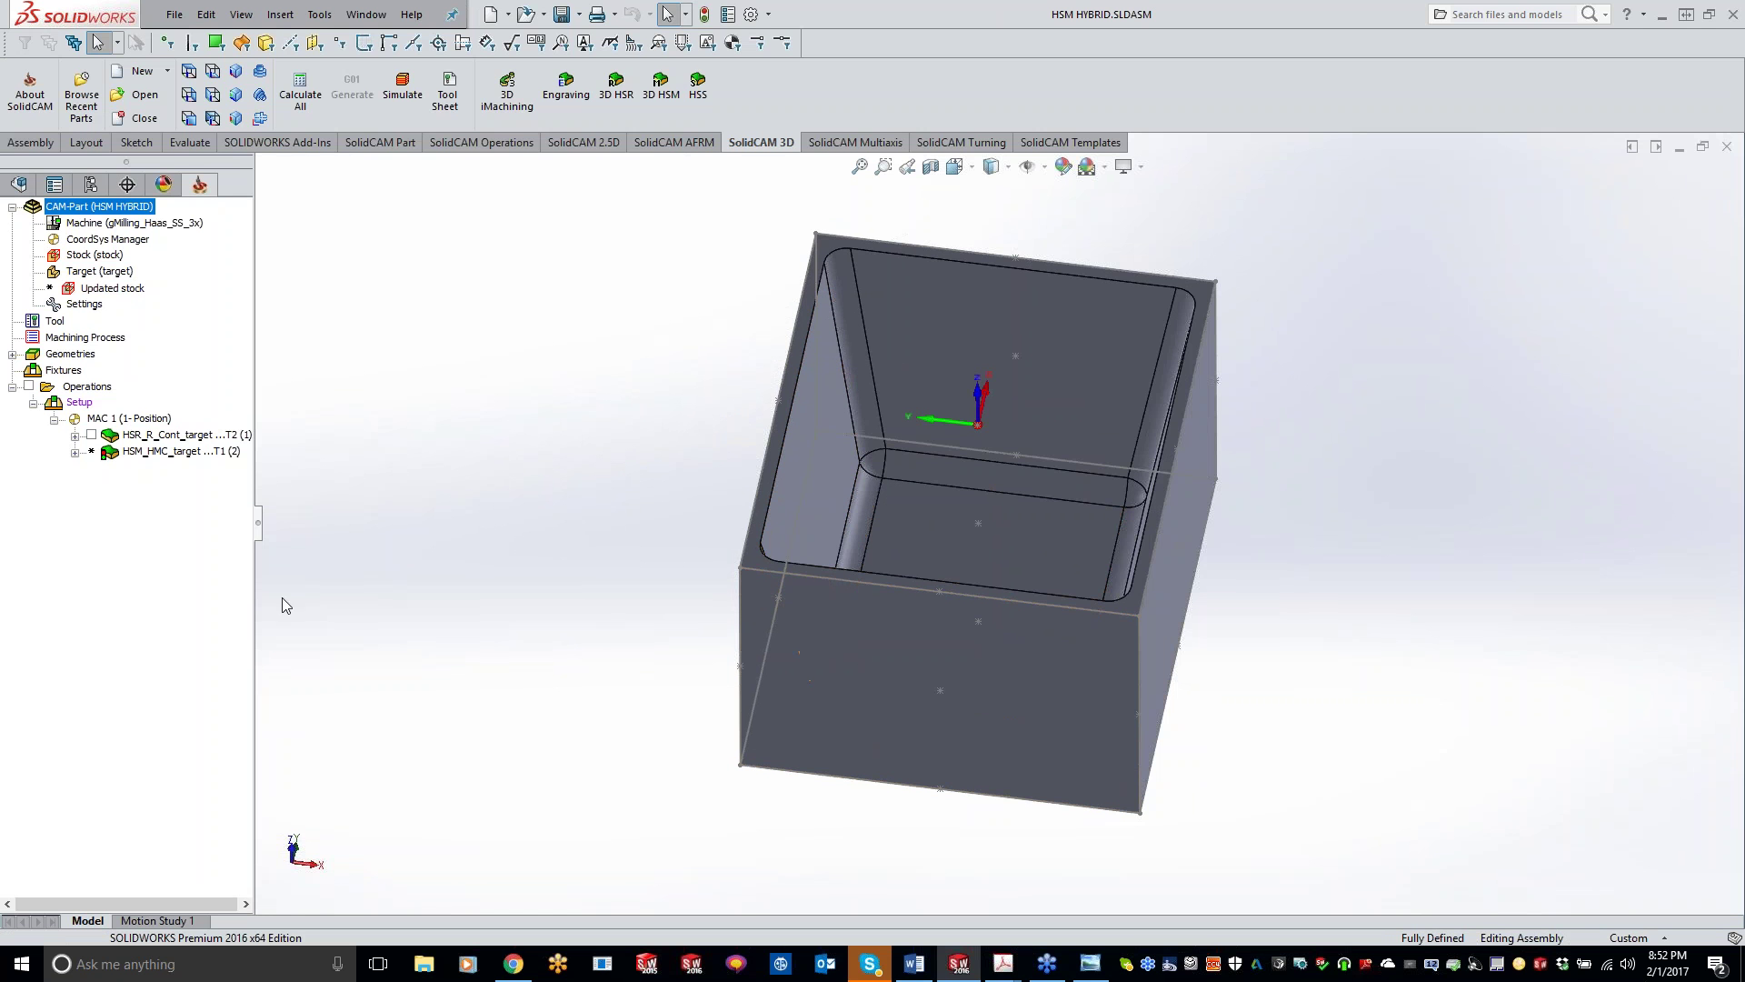
# - Delete HSM_HMC_target and review the HSR_R_Cont_target roughing toolpath and settings
pyautogui.rightClick(150, 452)
pyautogui.click(198, 799)
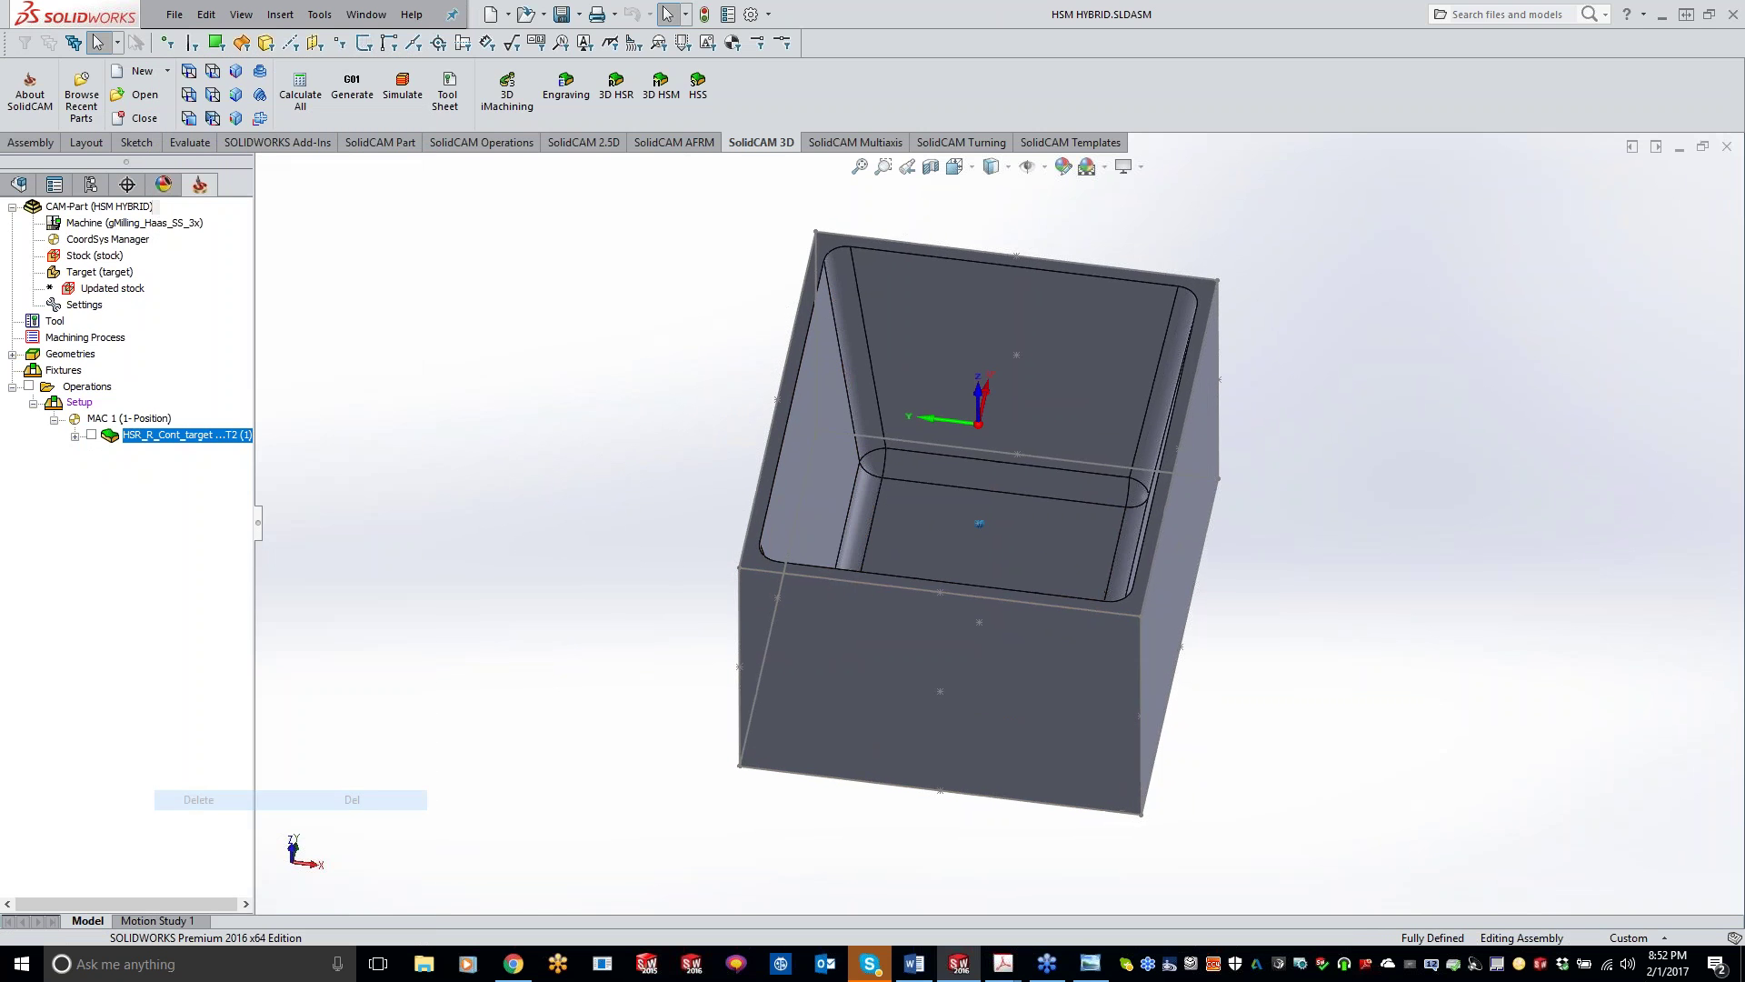
pyautogui.click(92, 435)
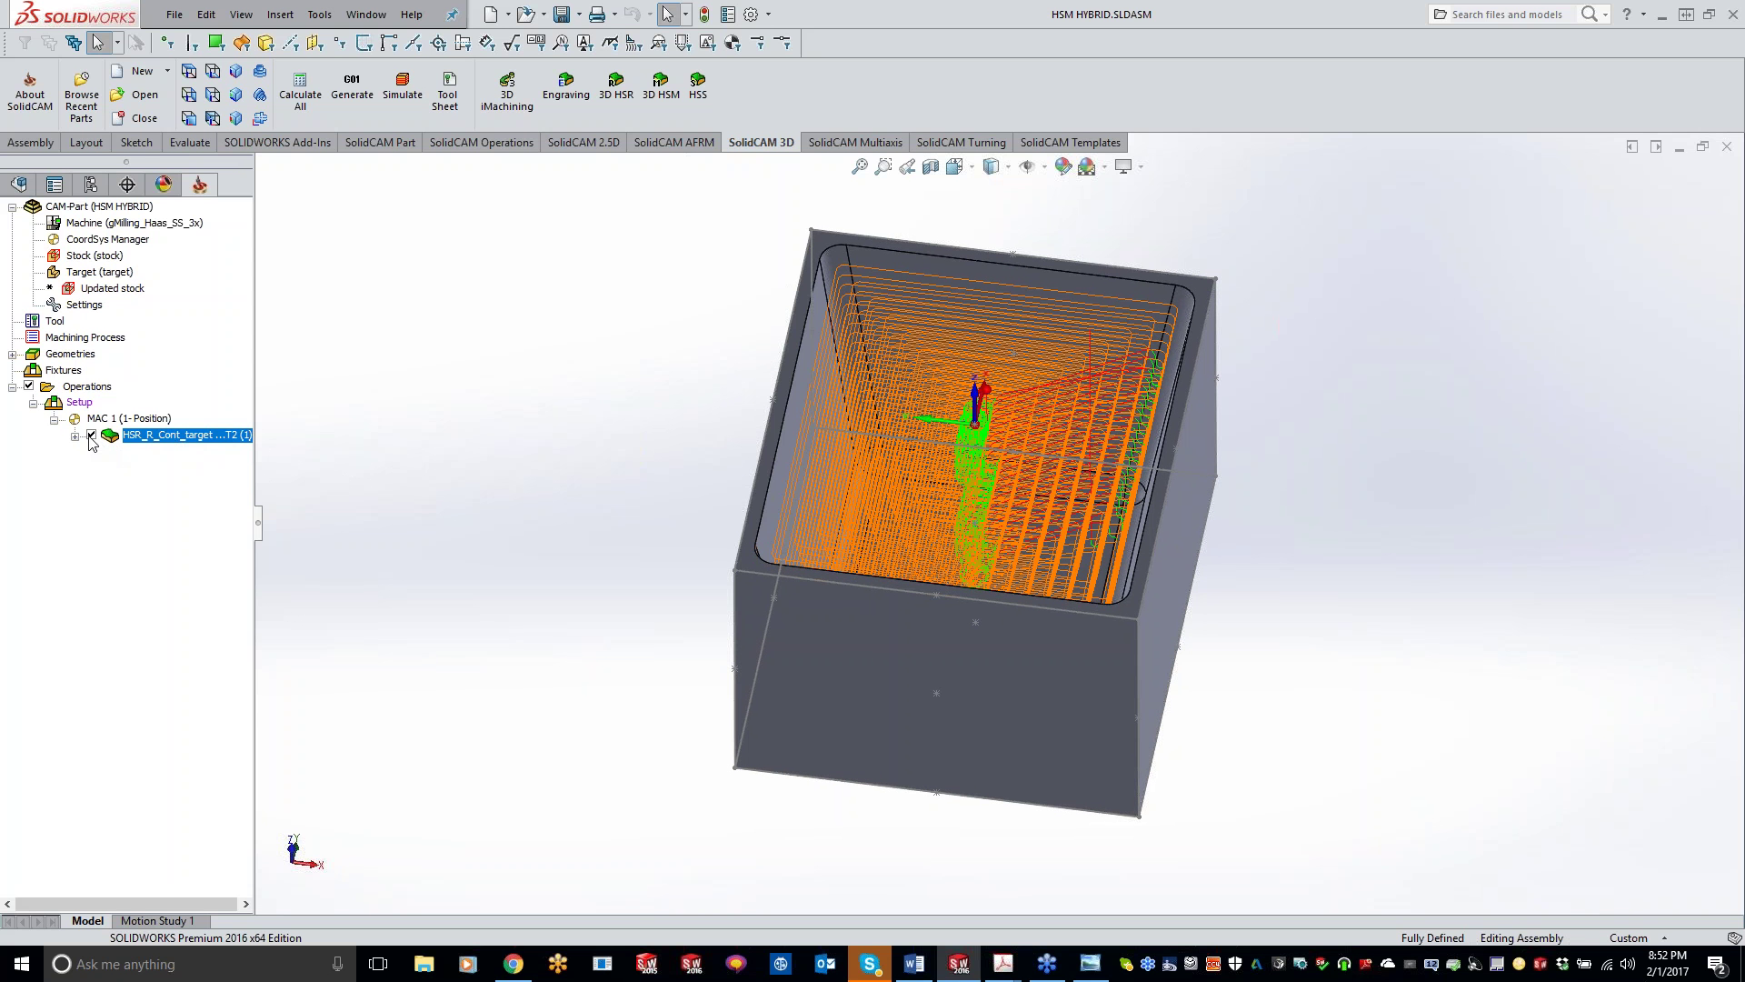
pyautogui.doubleClick(143, 438)
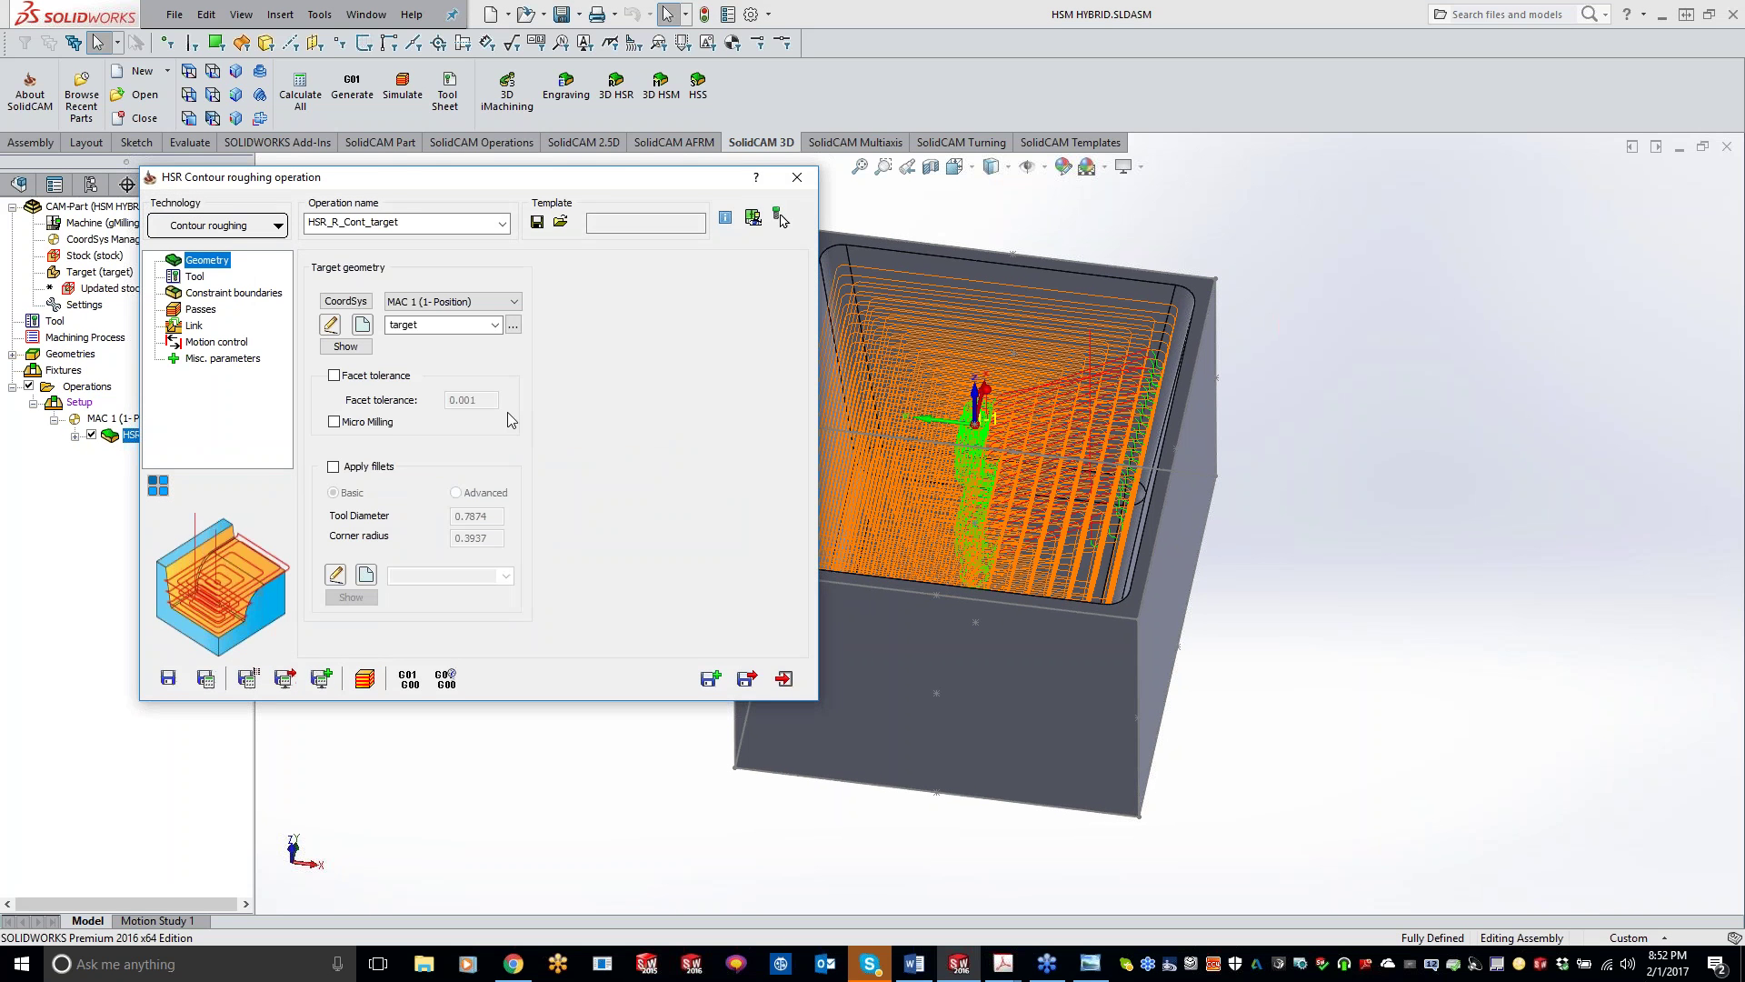
pyautogui.click(797, 177)
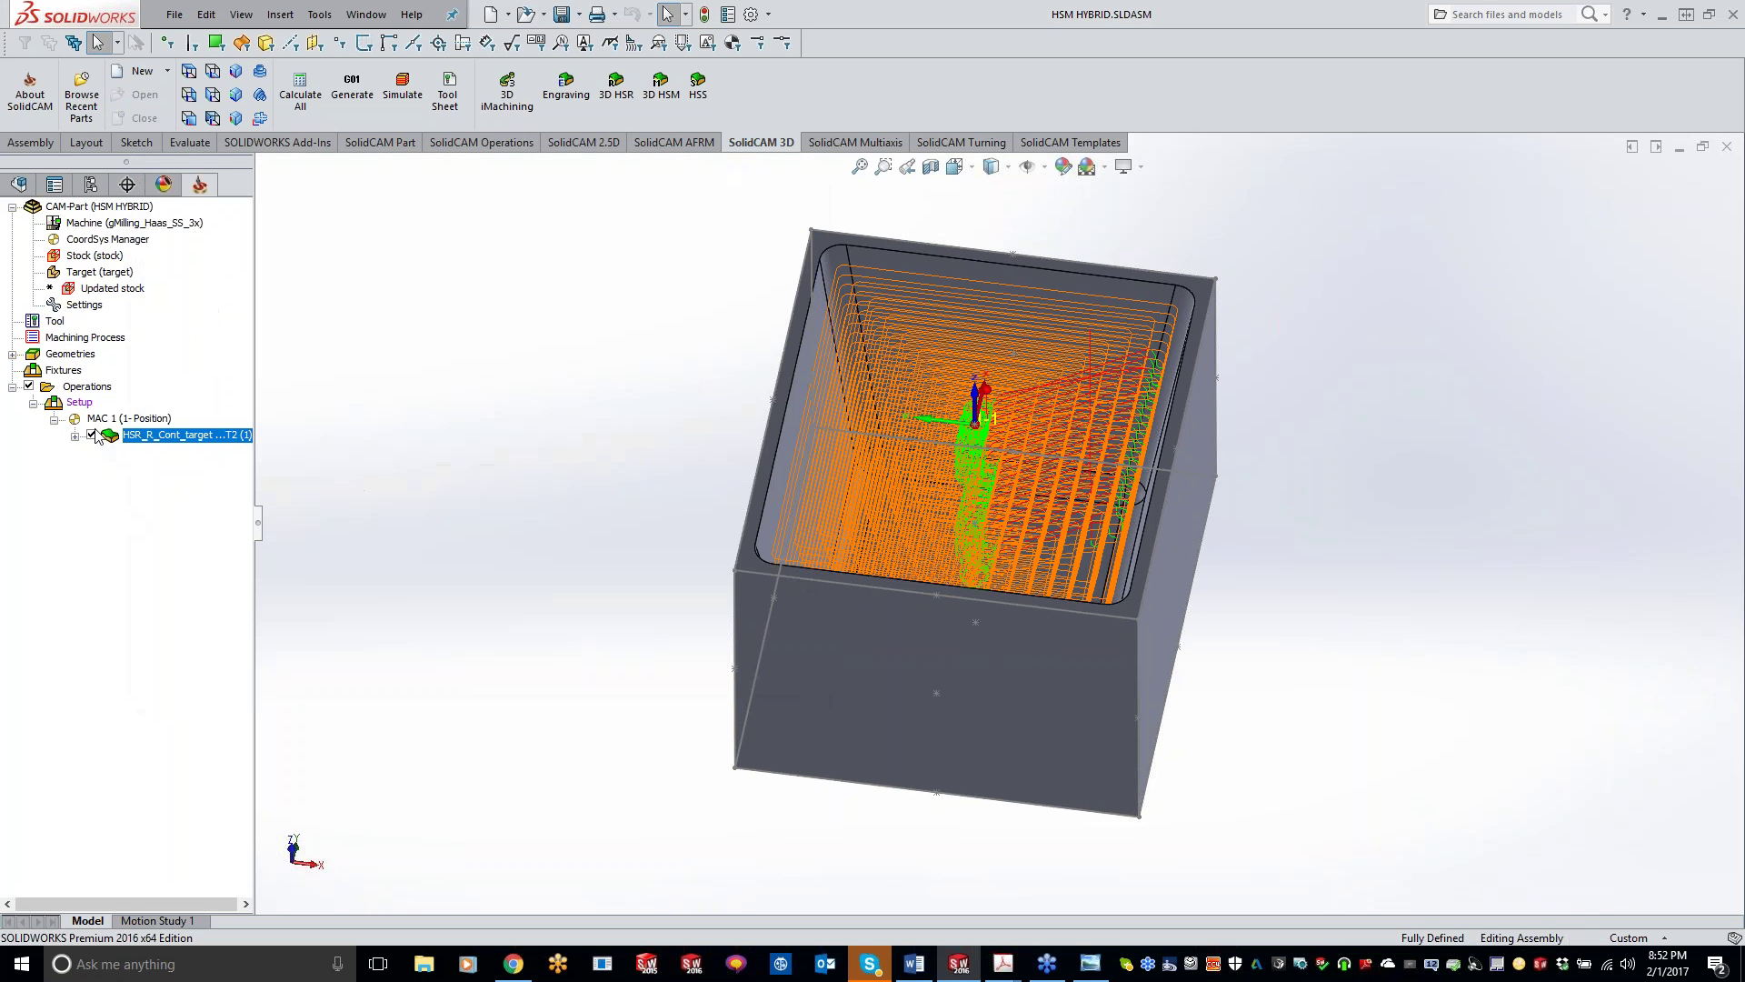
pyautogui.click(92, 436)
# - Add a new 3D HSM milling operation
pyautogui.rightClick(143, 436)
pyautogui.moveTo(386, 91)
pyautogui.click(520, 504)
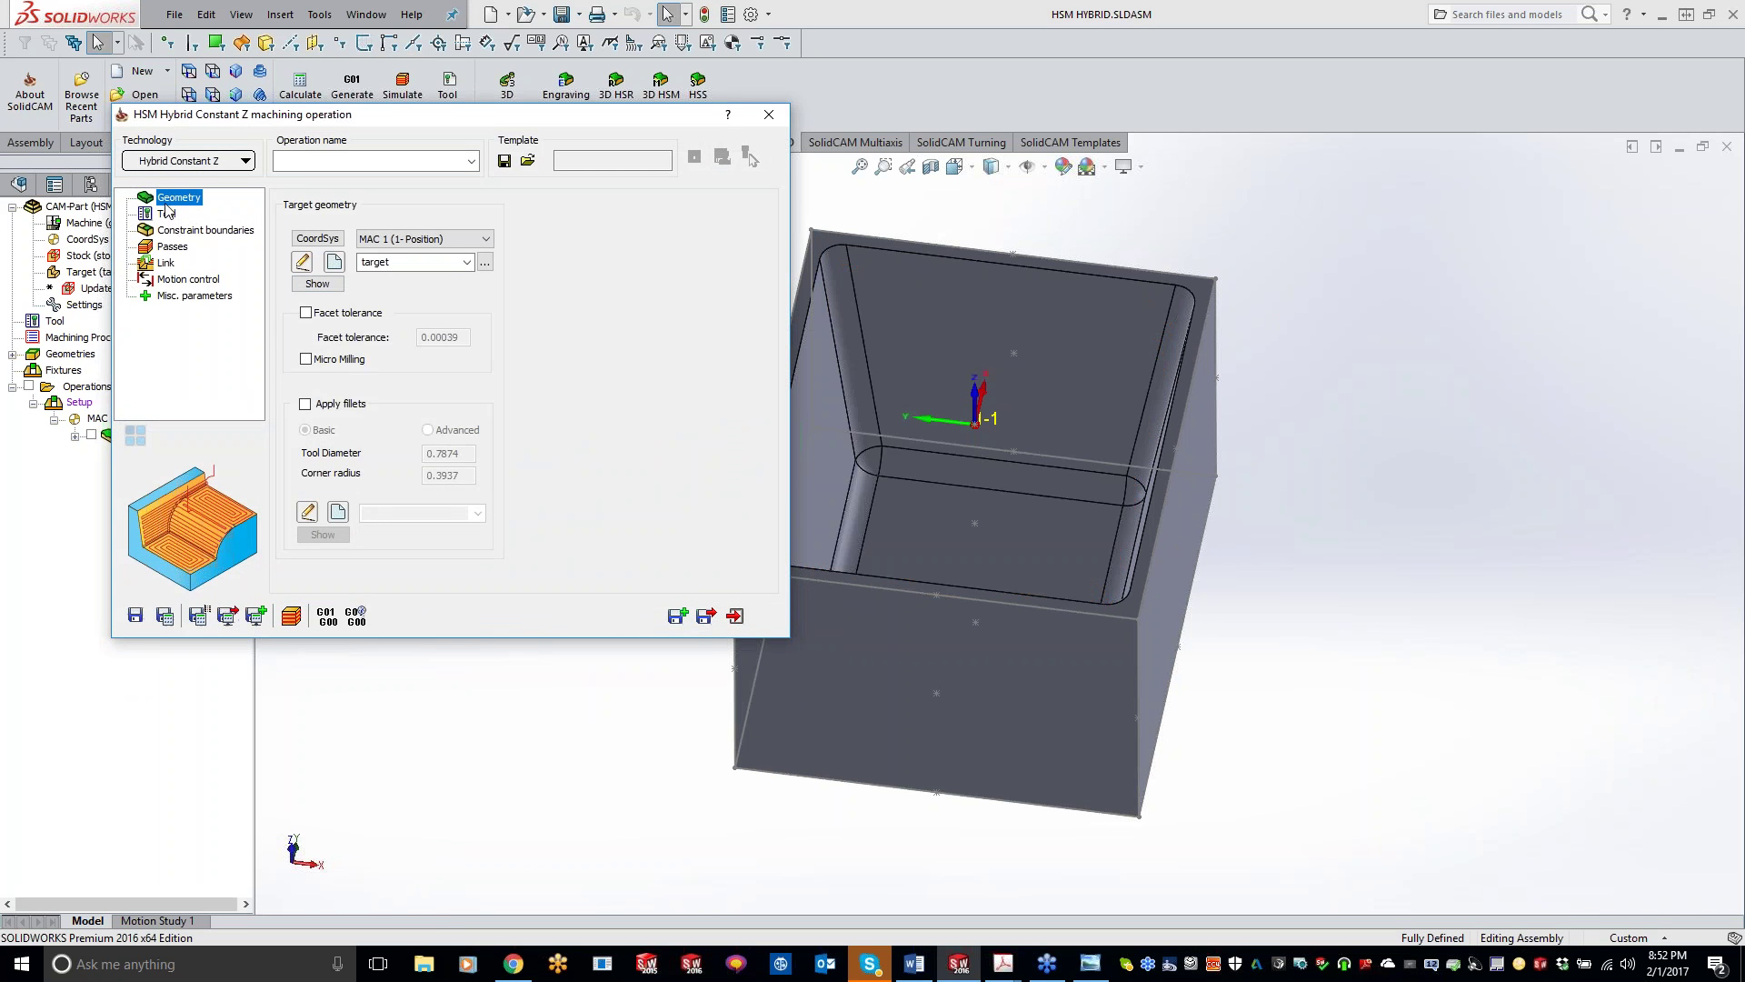
# - Set the new operation's technology to Constant Z and assign tool 2
pyautogui.click(191, 167)
pyautogui.click(188, 188)
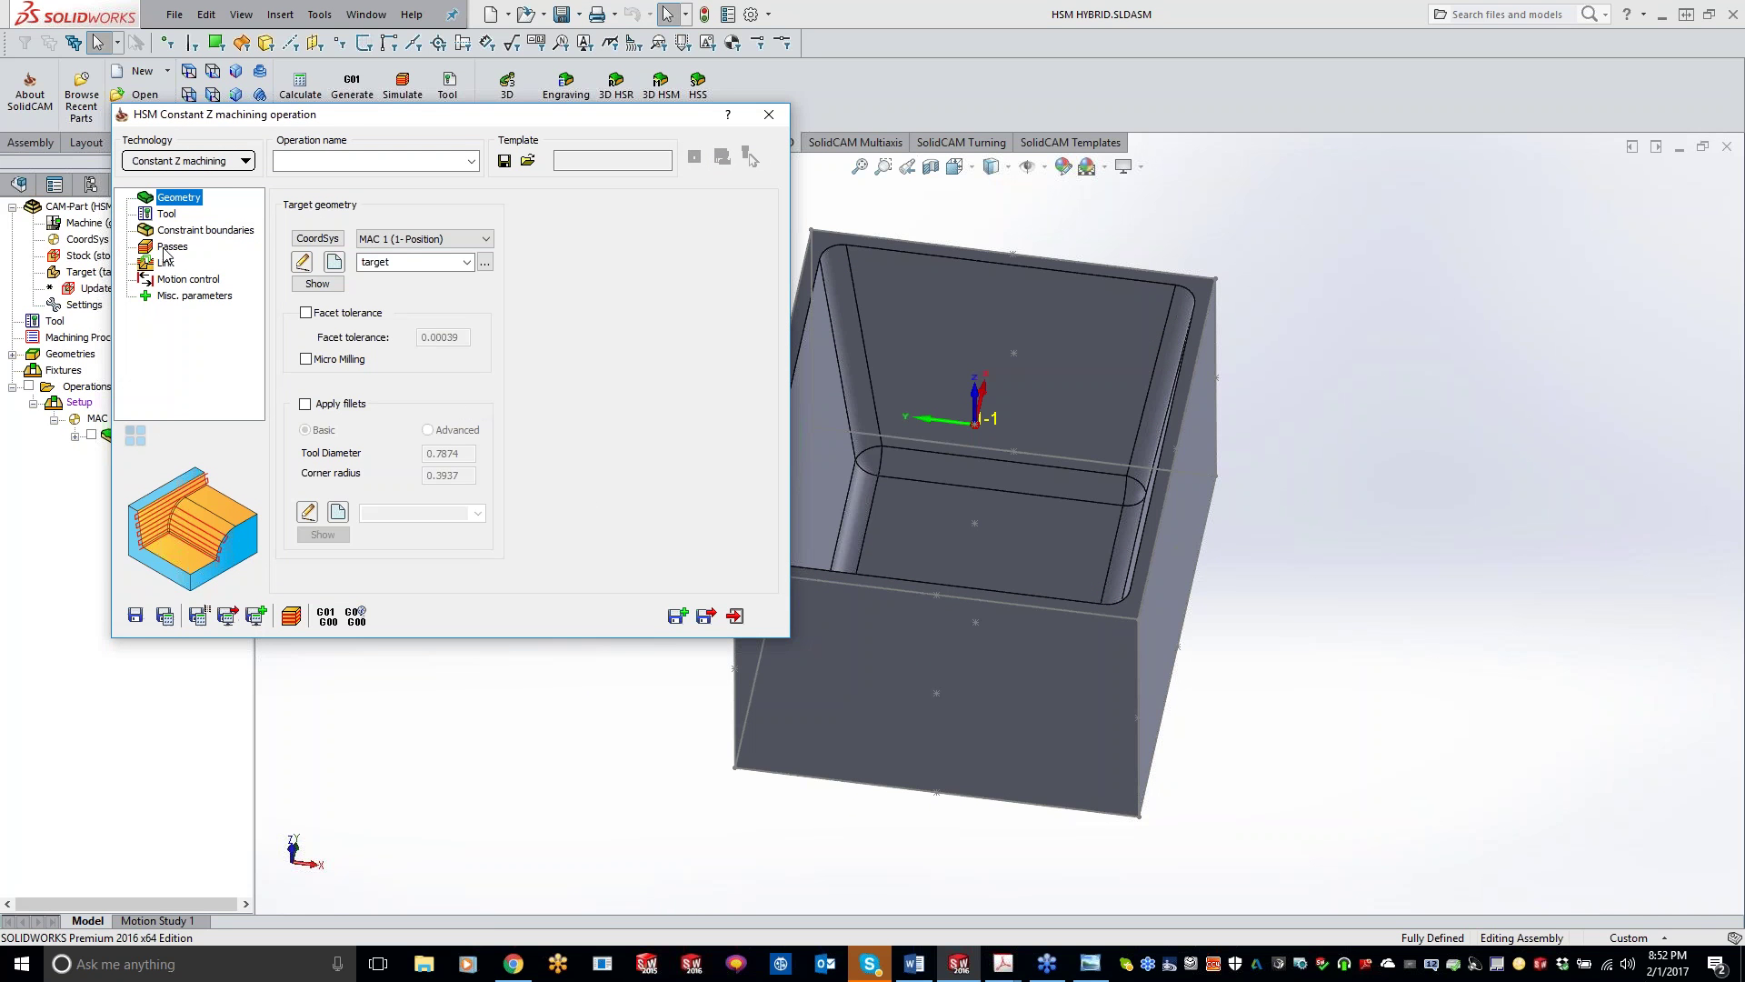
pyautogui.click(167, 217)
pyautogui.click(401, 515)
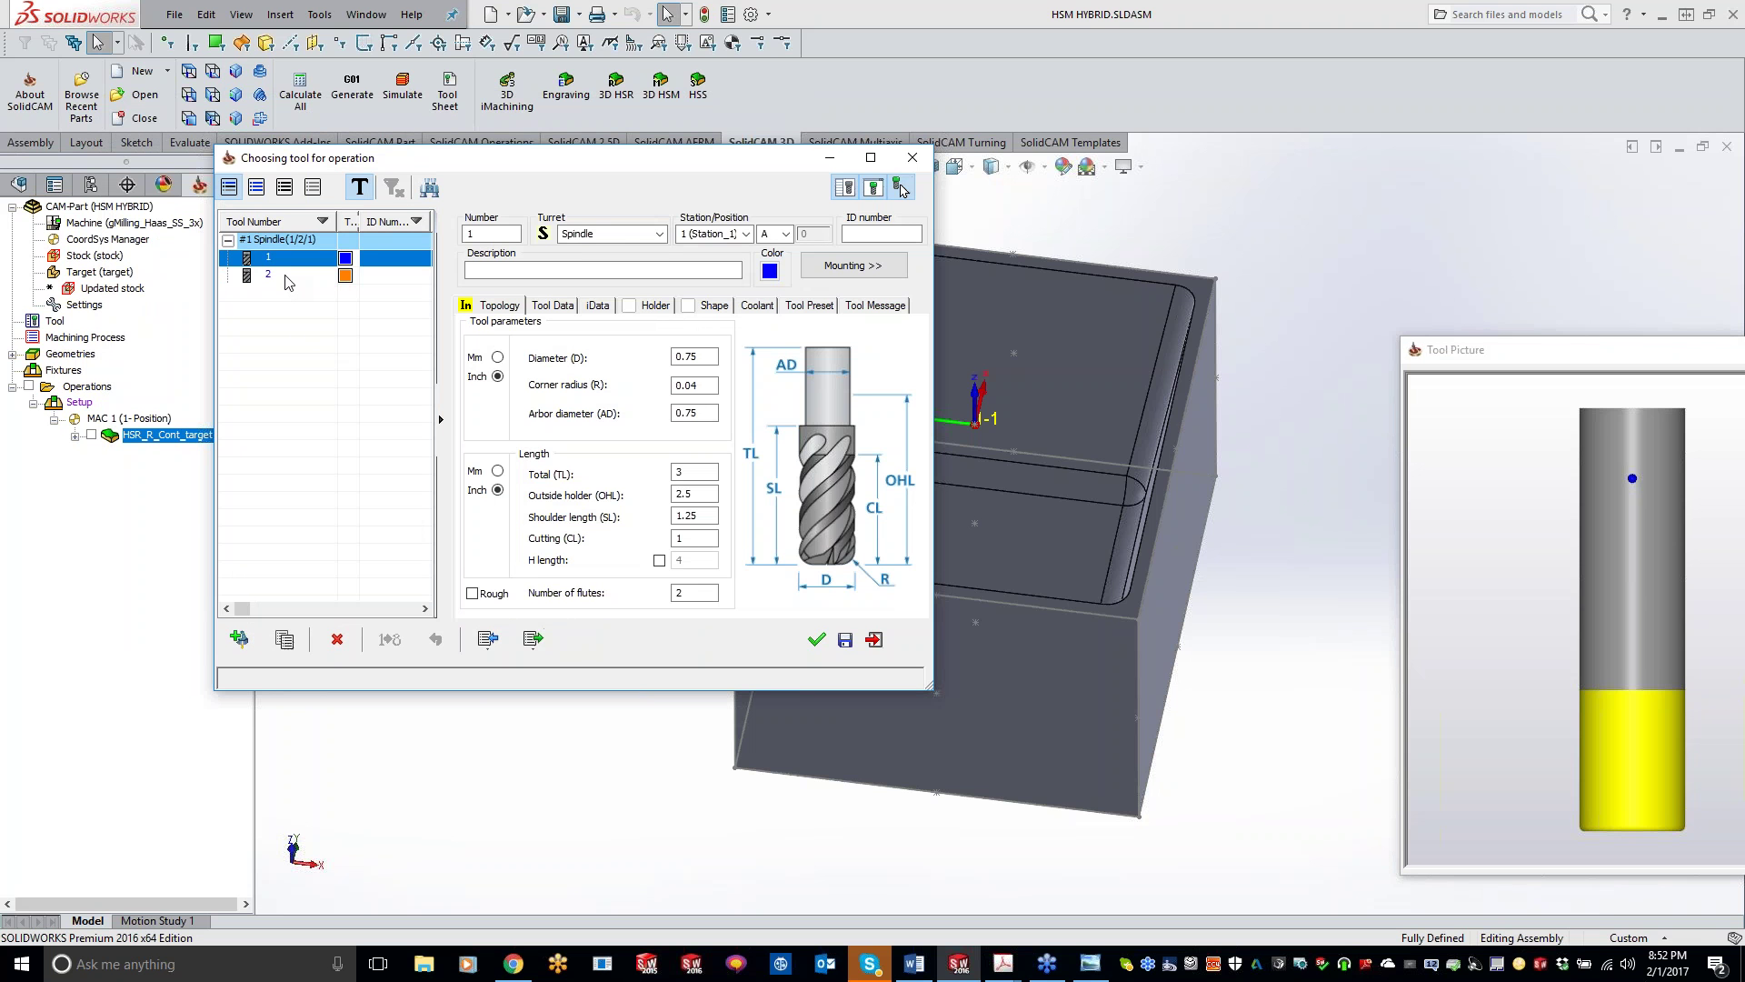
pyautogui.click(287, 278)
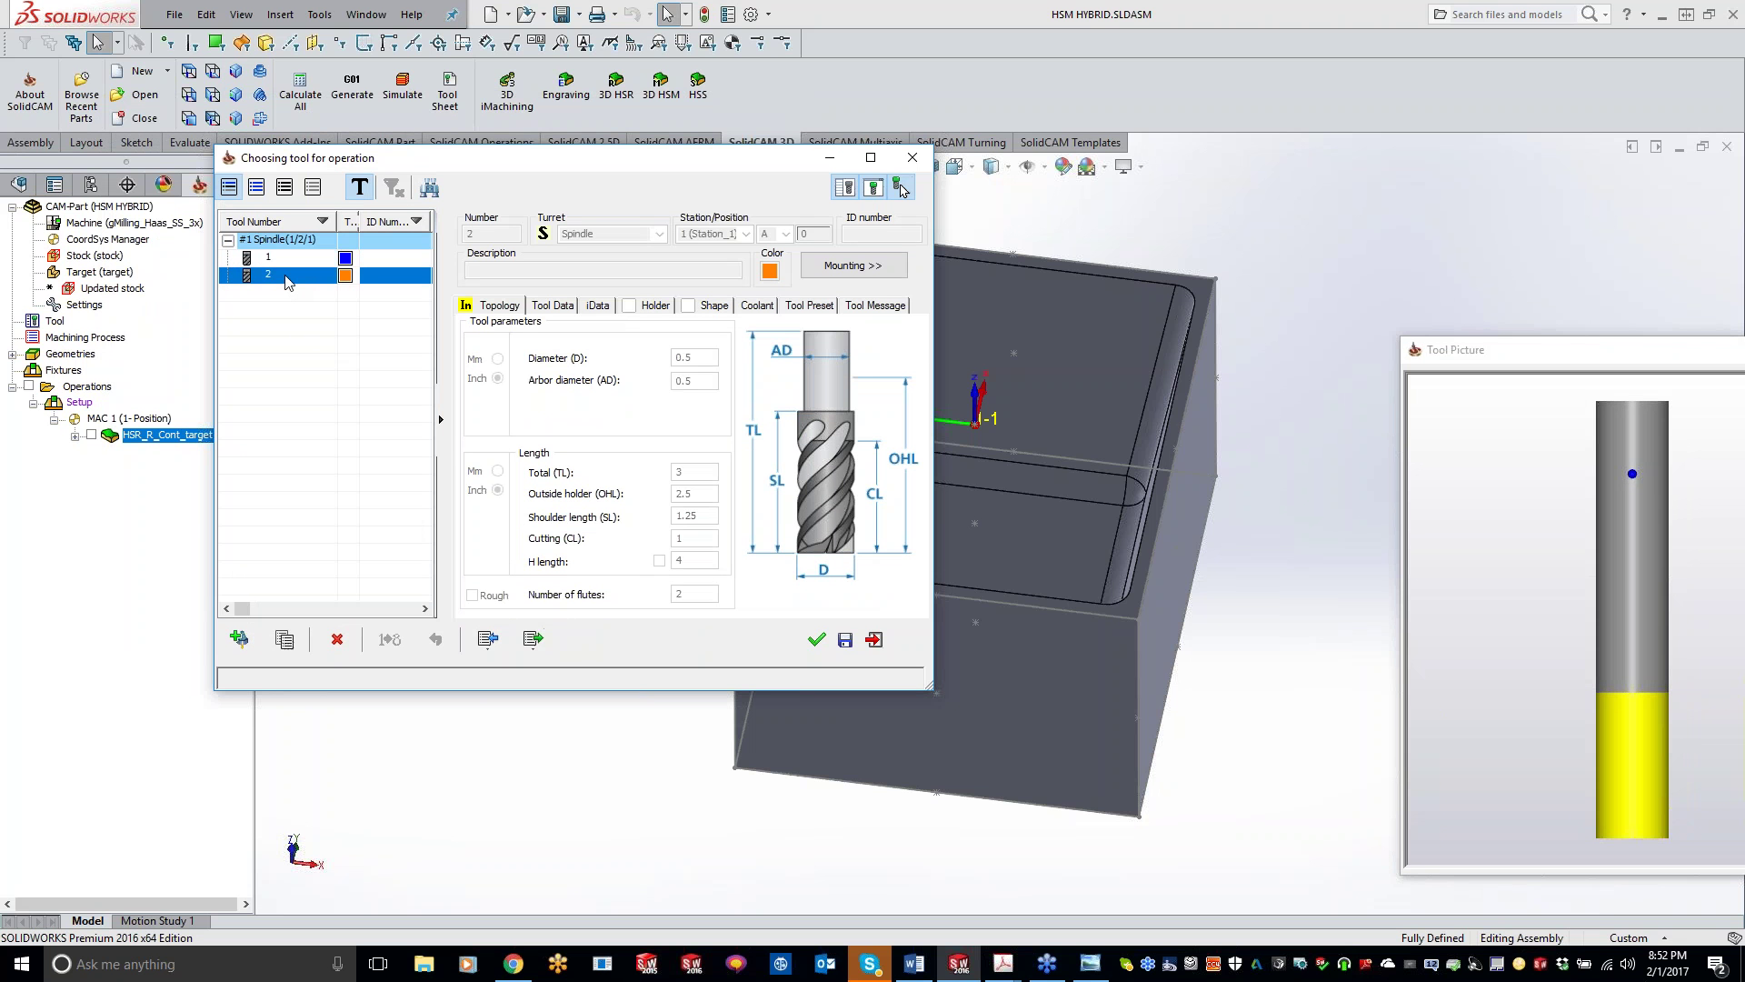
pyautogui.doubleClick(287, 277)
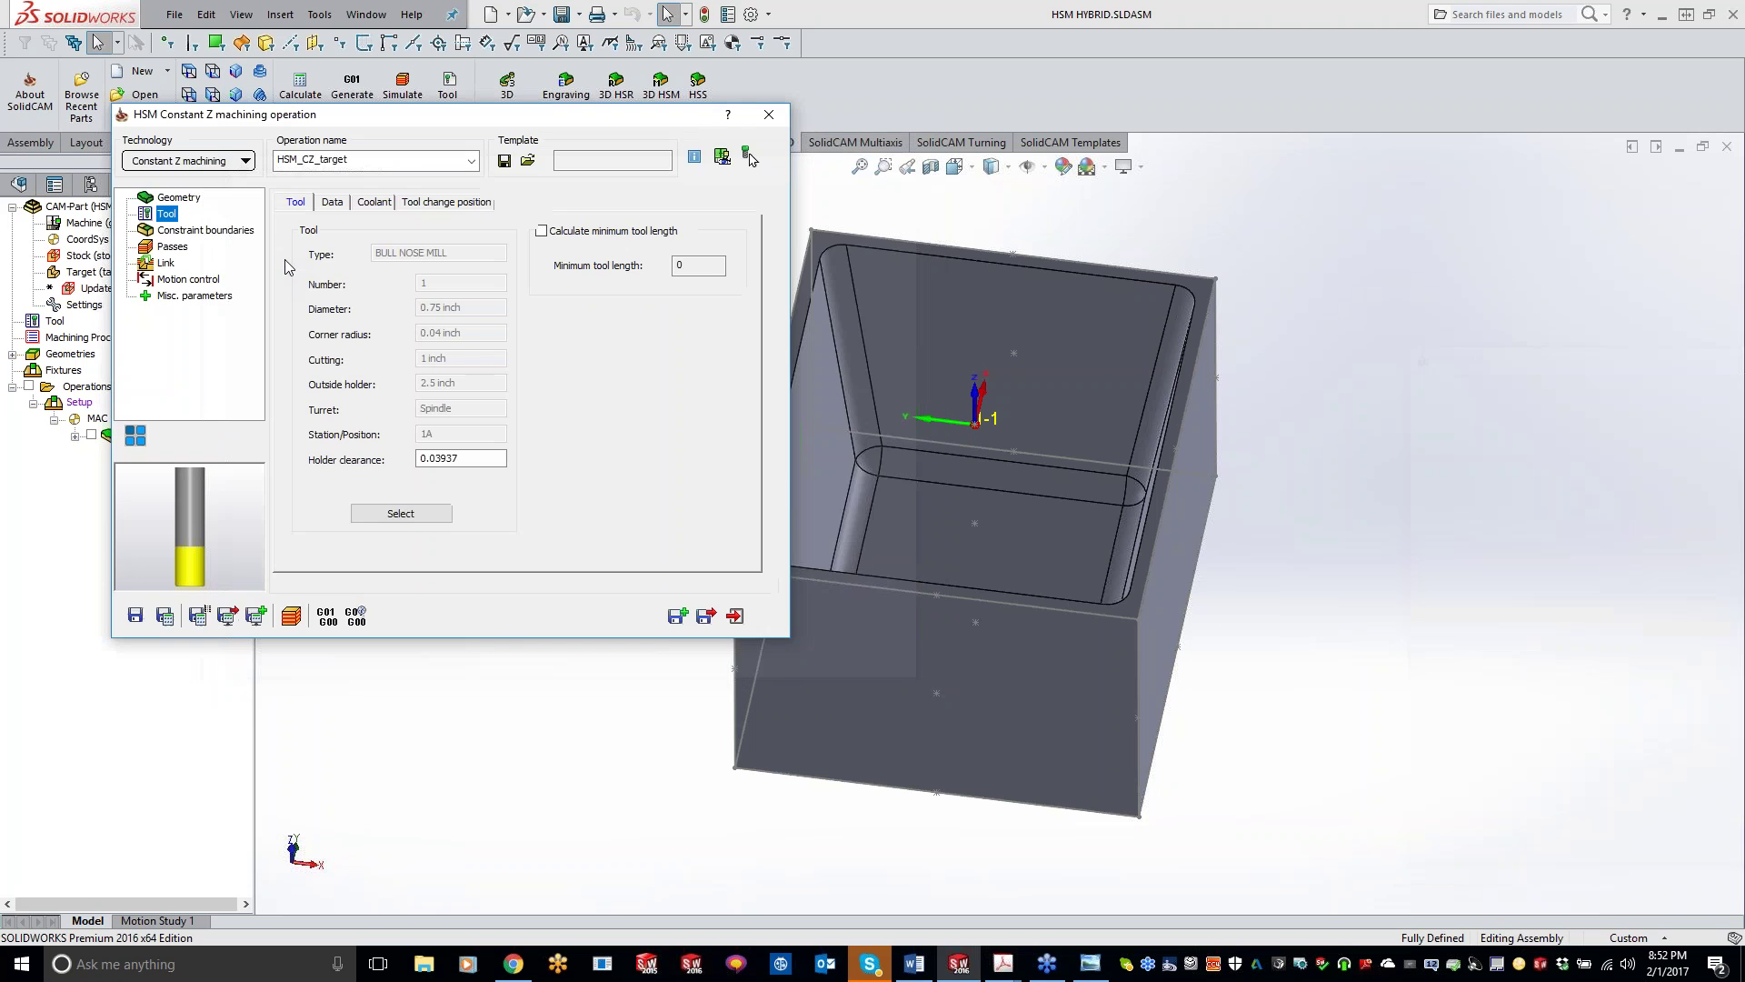
# - Check the boundary, set a 30° lower angle and 0.01 step down, then calculate and simulate
pyautogui.click(206, 231)
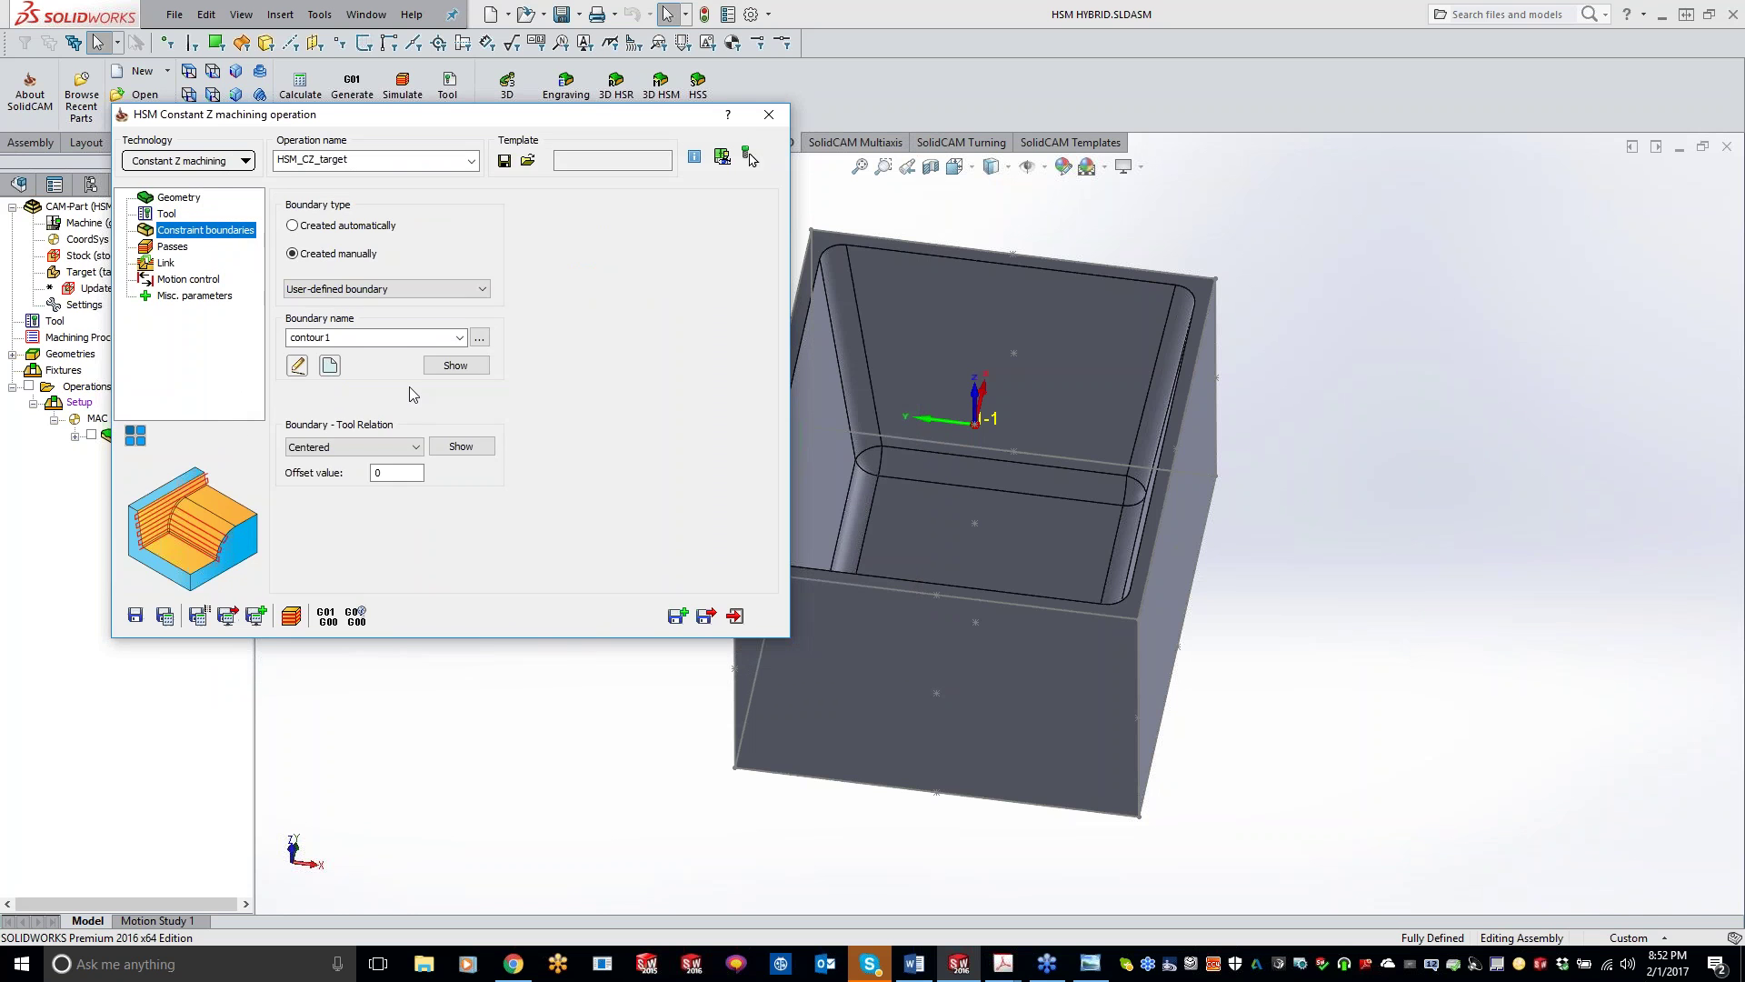
pyautogui.click(455, 364)
pyautogui.click(12, 236)
pyautogui.click(172, 246)
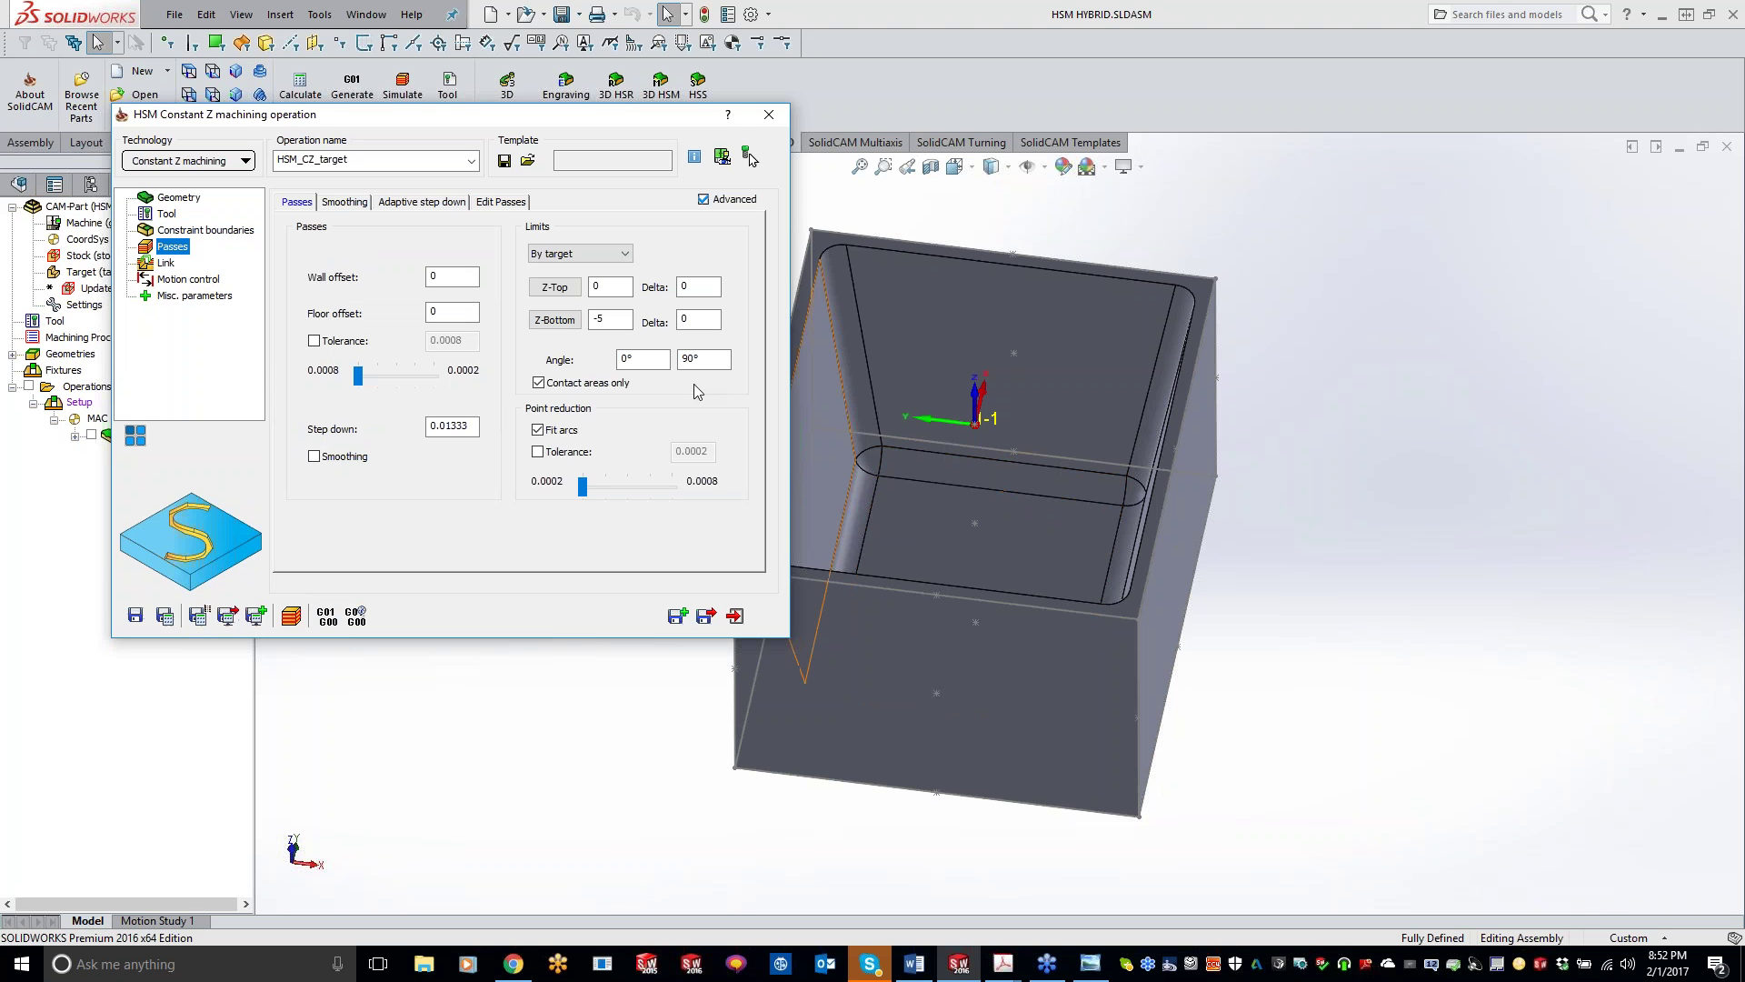
pyautogui.click(645, 362)
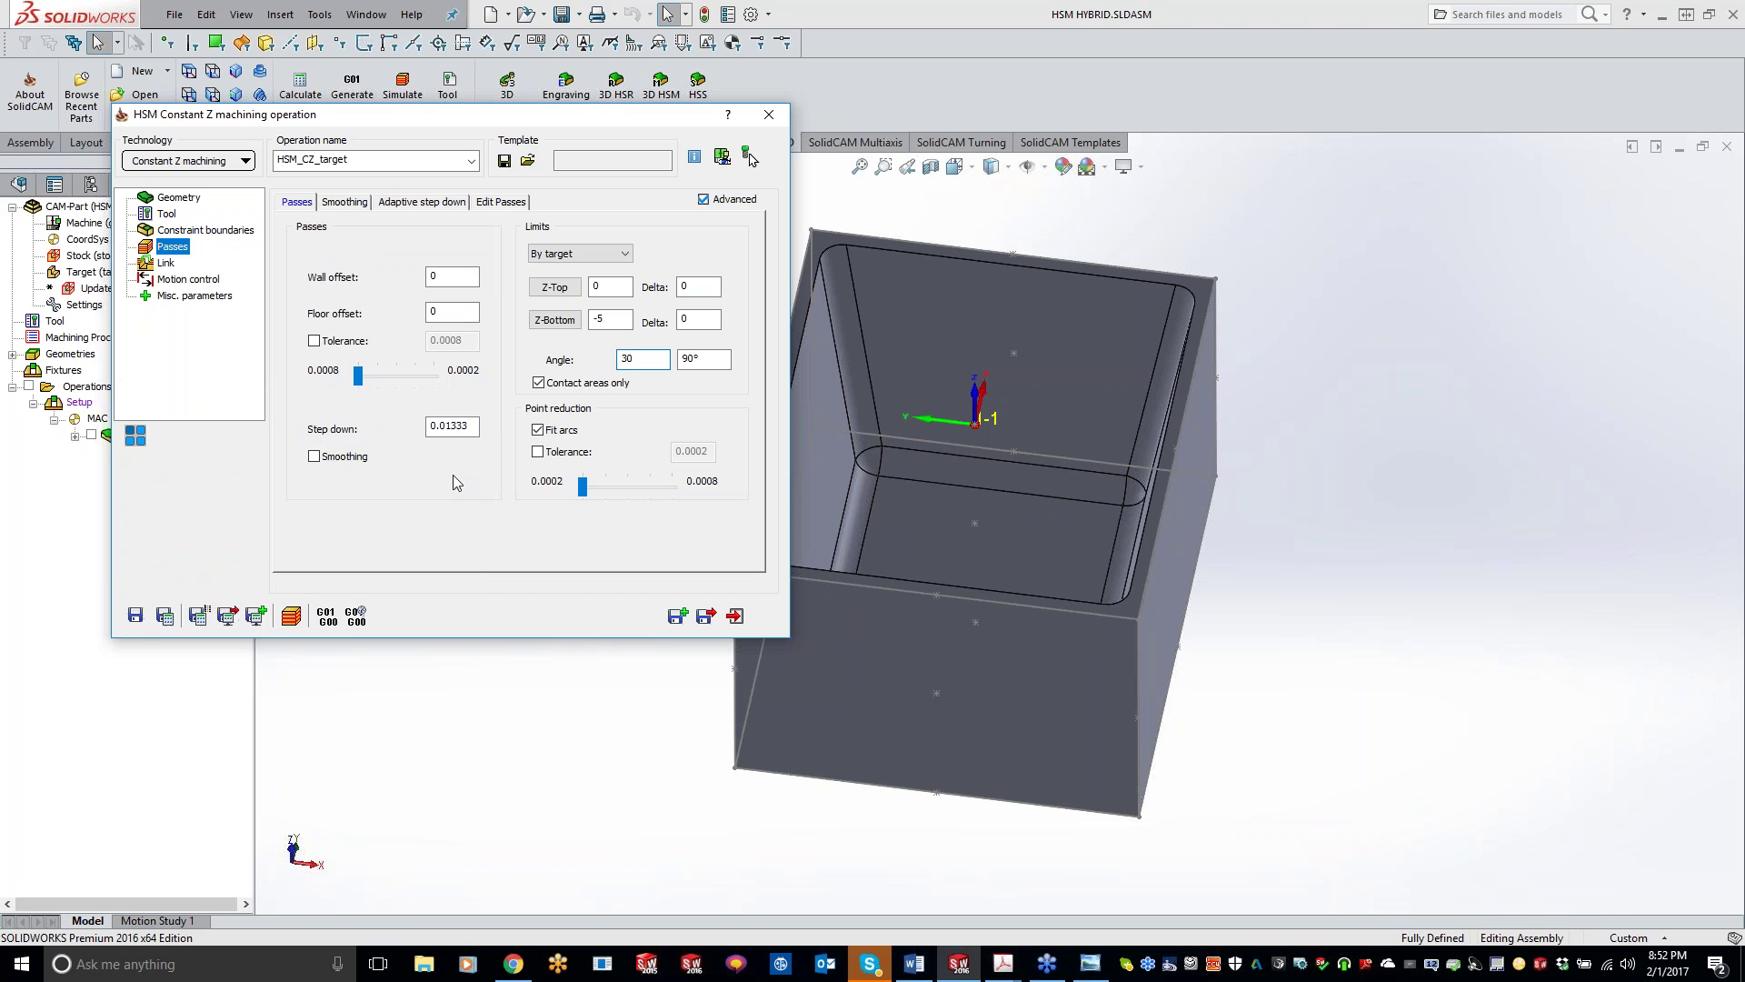
pyautogui.doubleClick(449, 424)
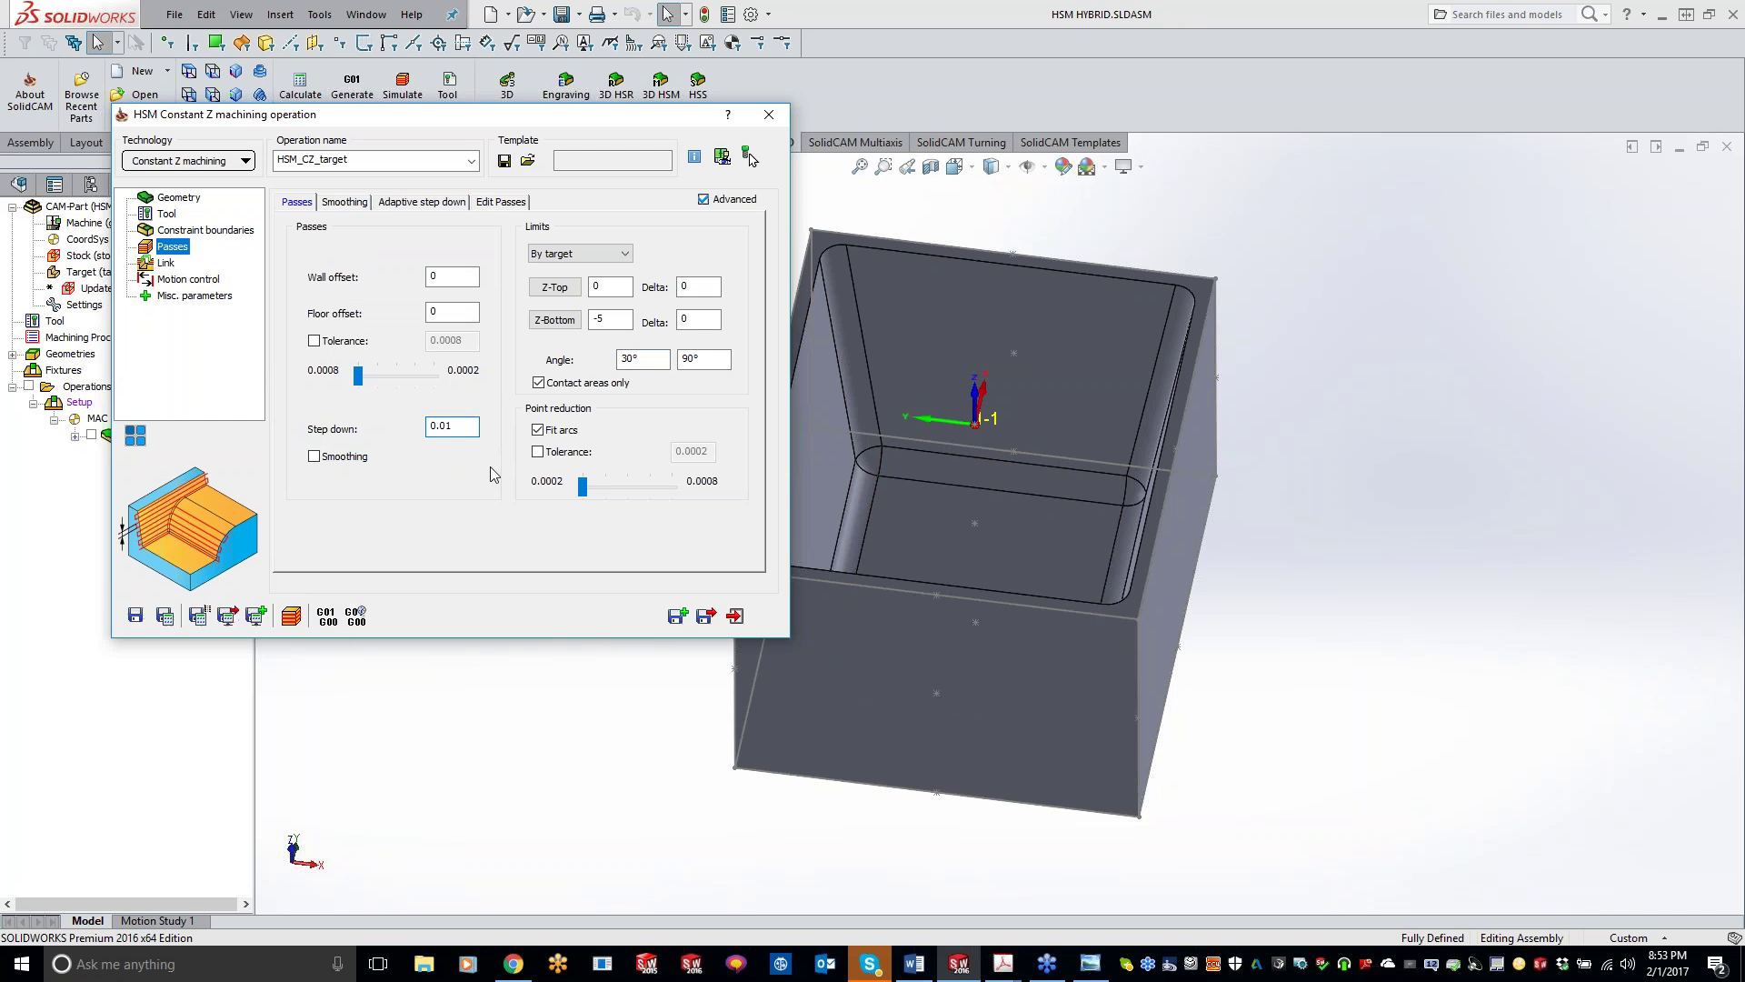
pyautogui.click(165, 617)
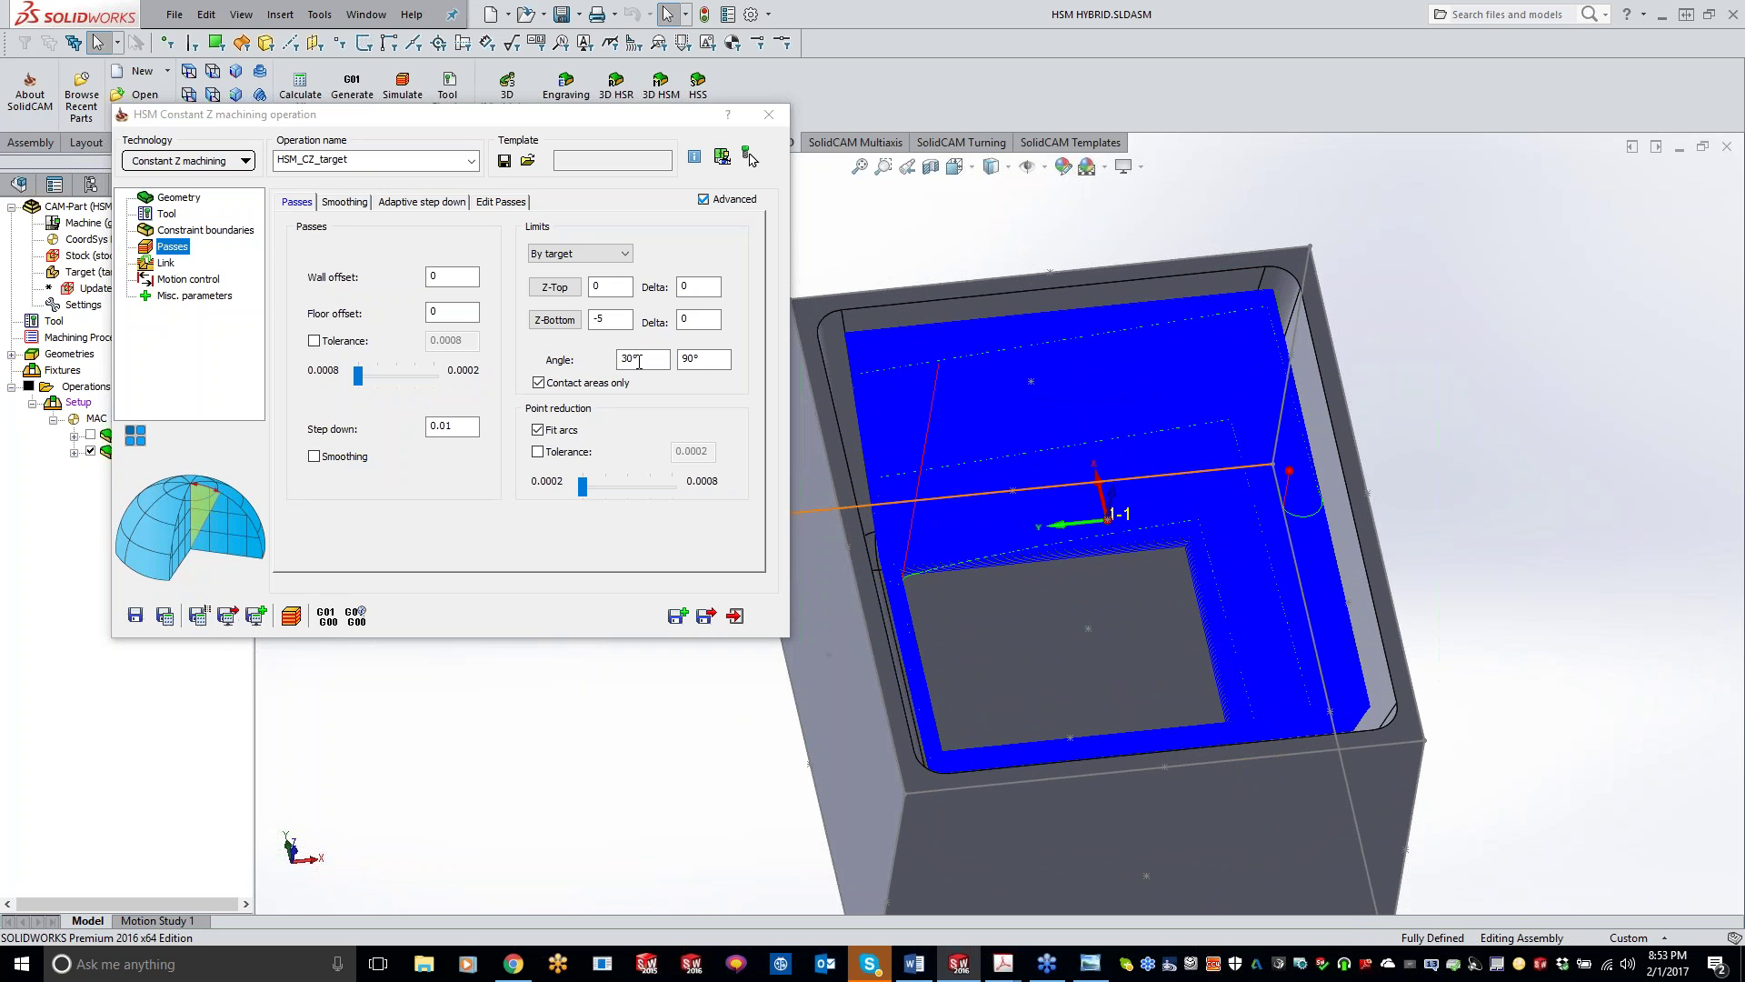
pyautogui.click(293, 618)
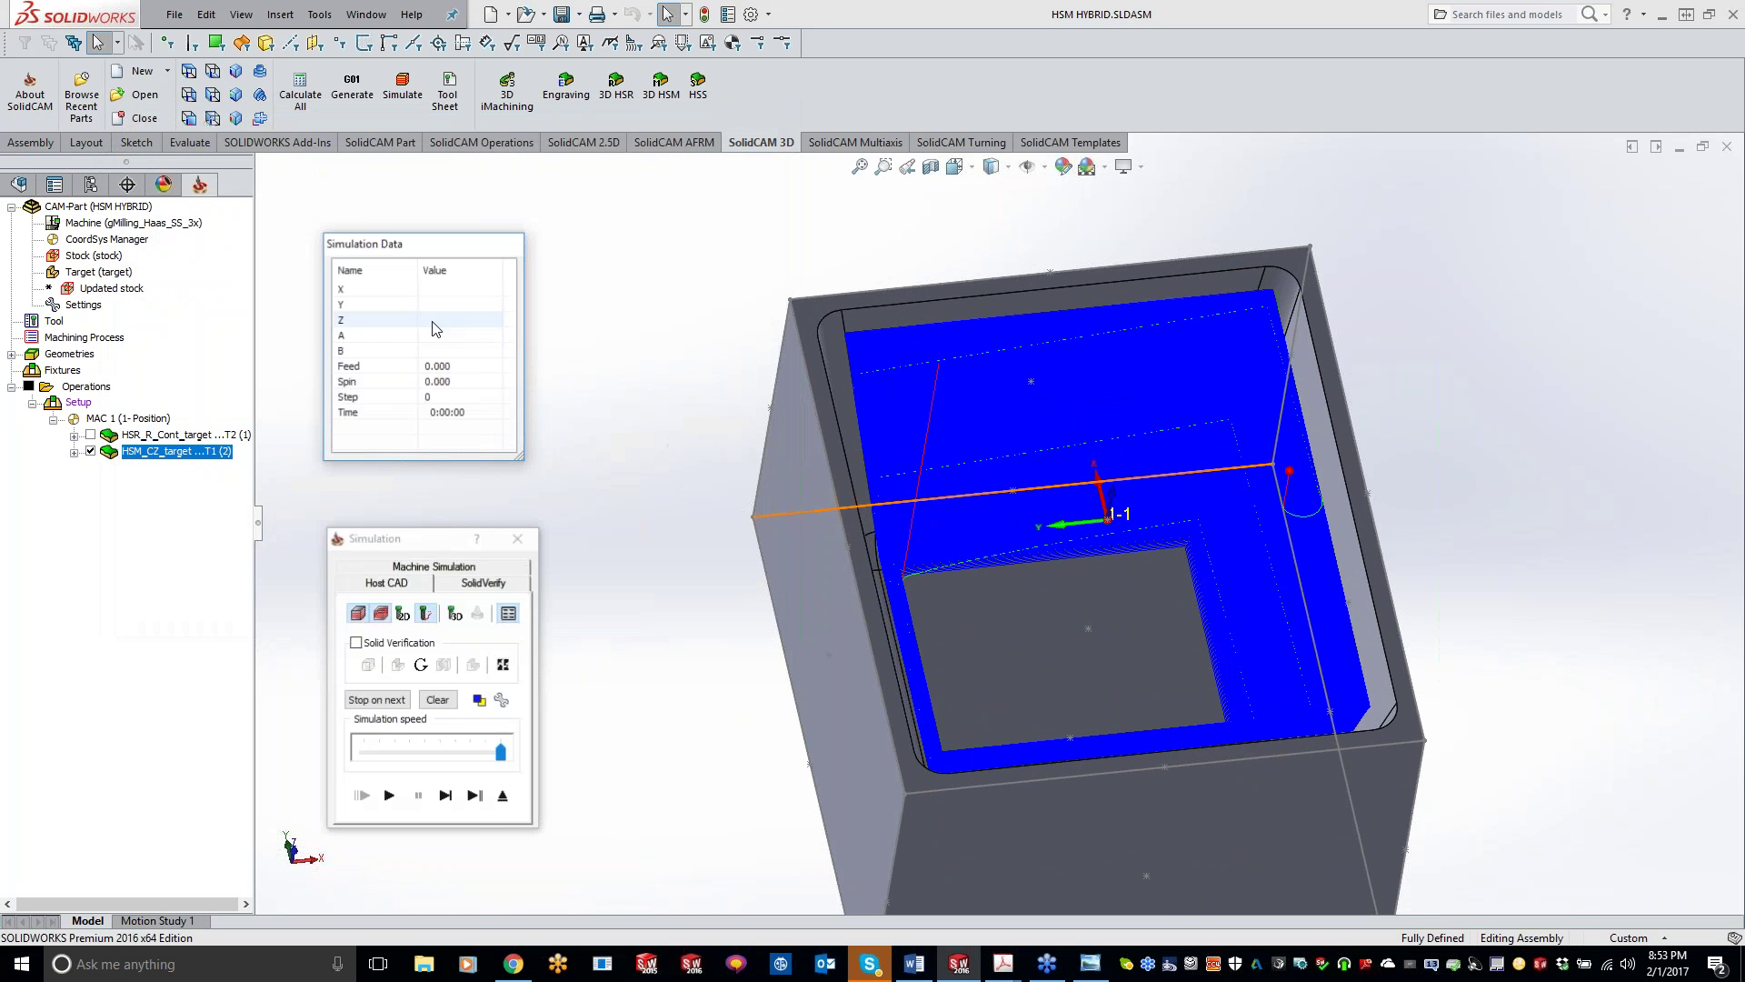
# - Run the finish in SolidVerify and set the tool facet tolerance to .001
pyautogui.click(484, 583)
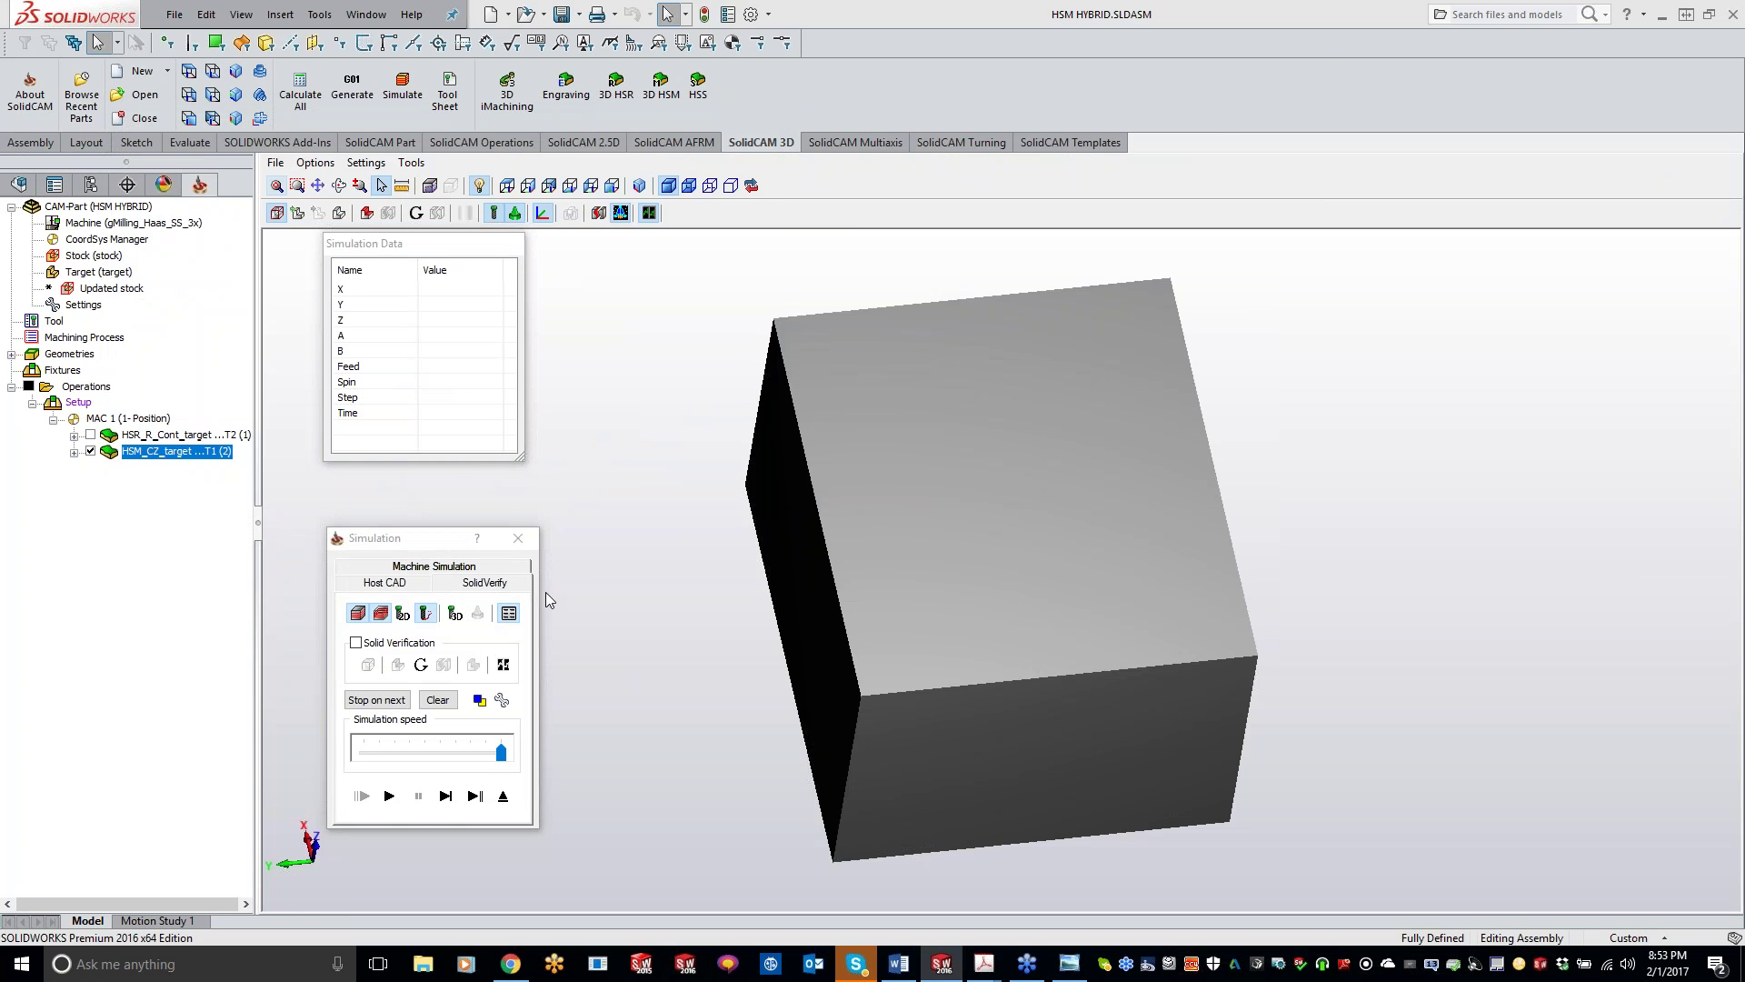
pyautogui.click(389, 796)
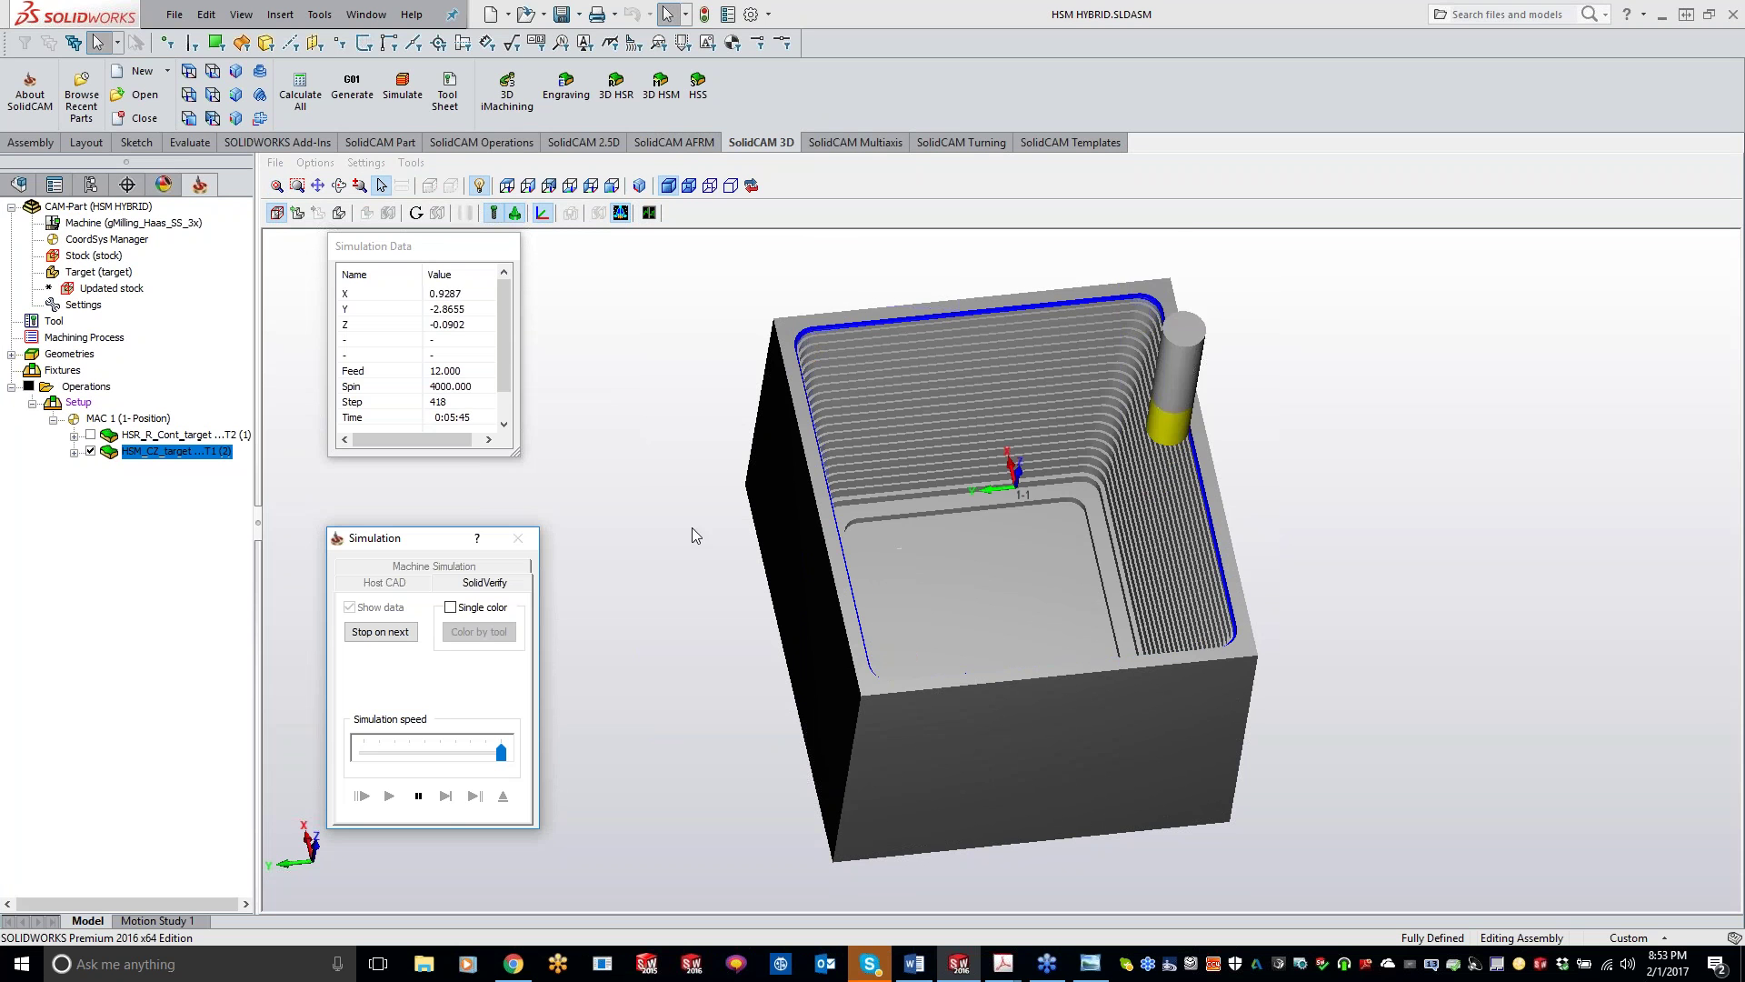
pyautogui.click(366, 163)
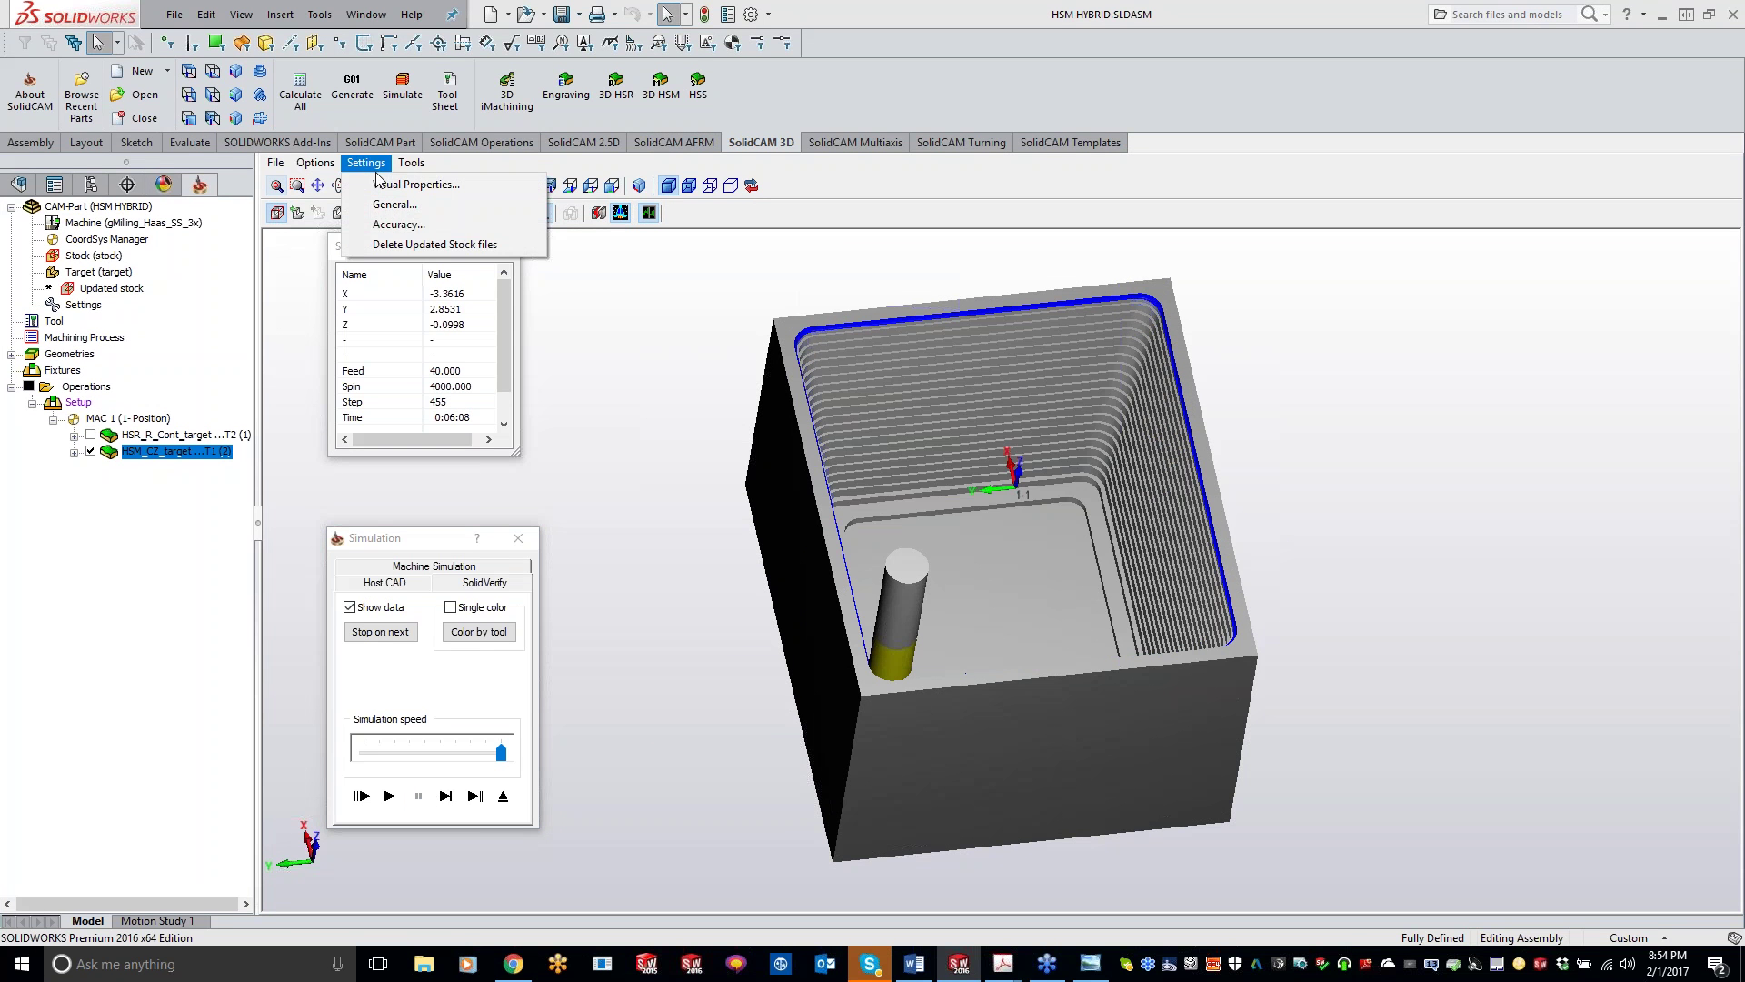
pyautogui.click(398, 224)
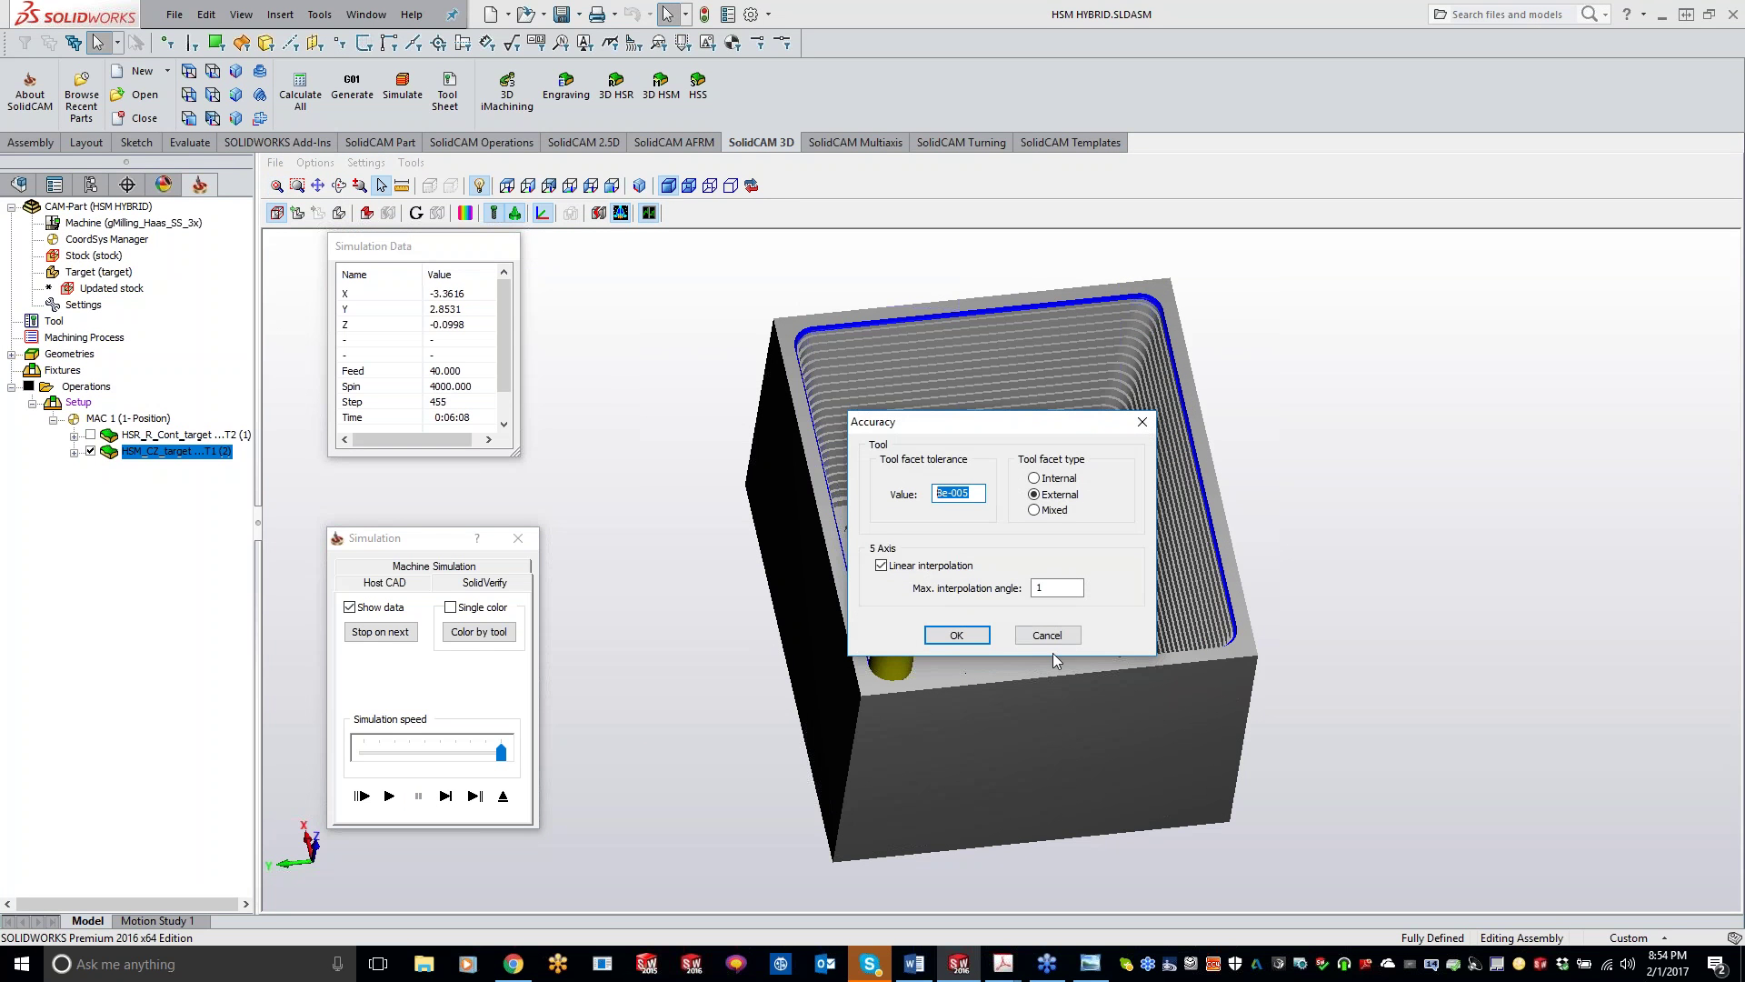
pyautogui.write('.001')
pyautogui.click(957, 634)
# - Replay the simulation, stop it, and exit SolidVerify to the model view
pyautogui.click(389, 796)
pyautogui.click(418, 796)
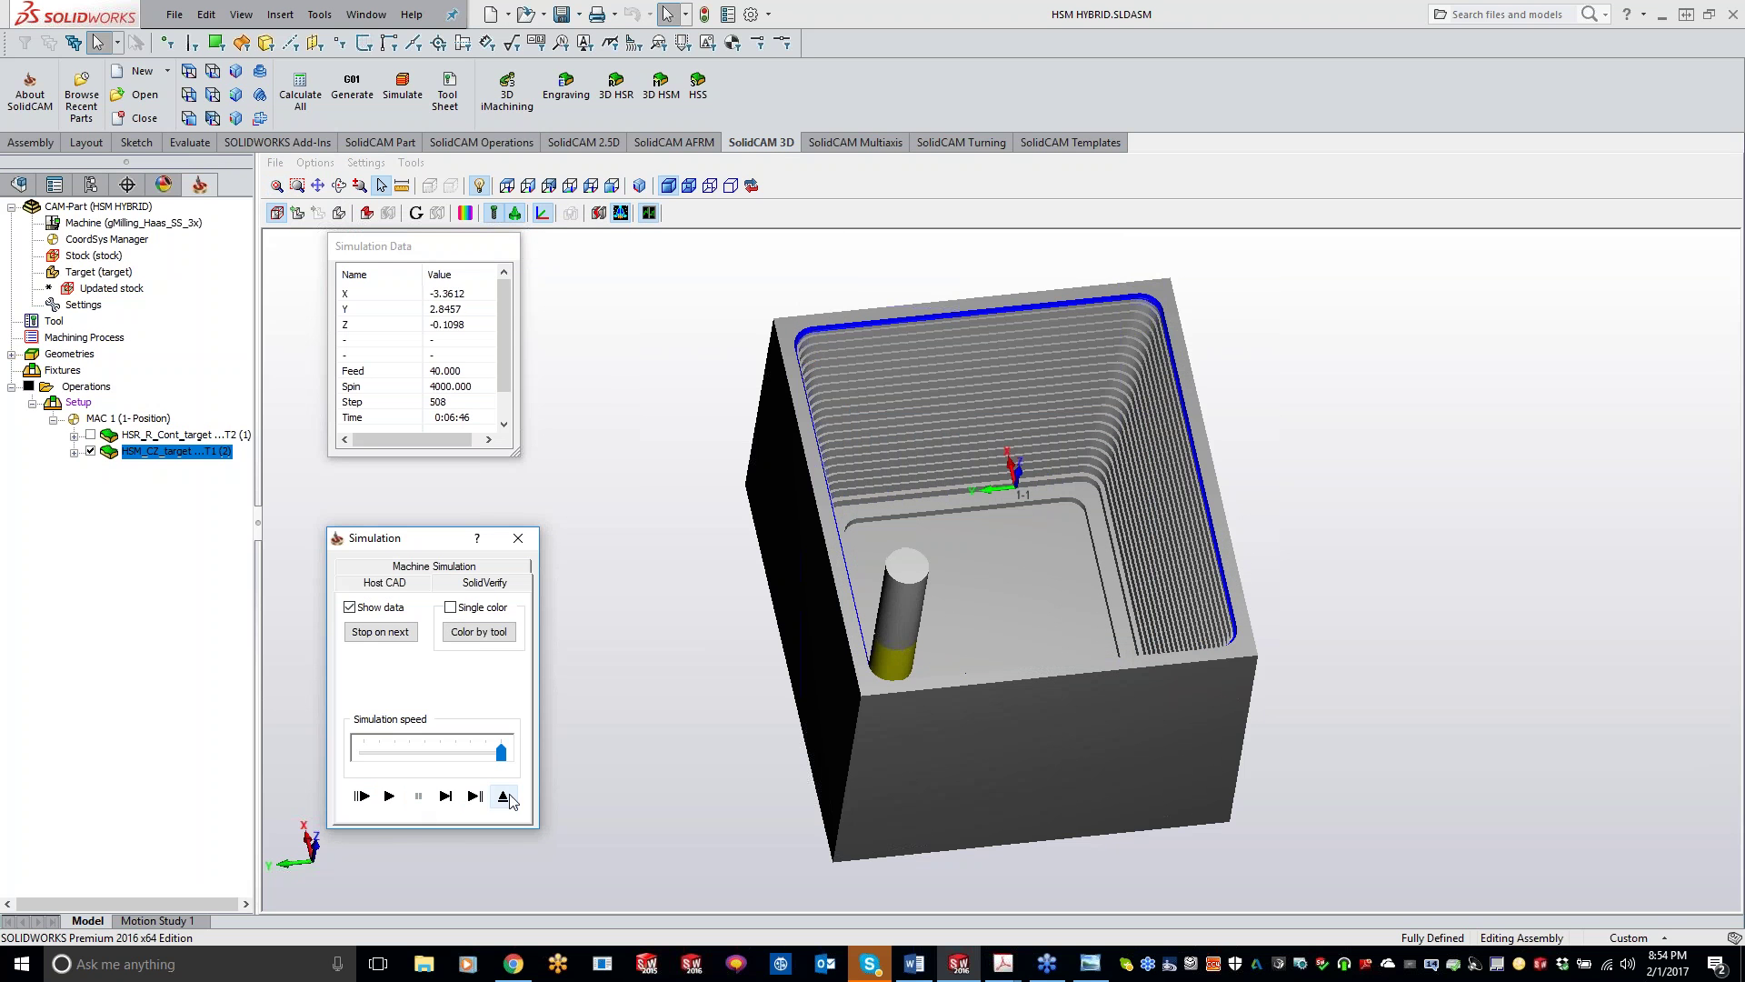
pyautogui.click(504, 797)
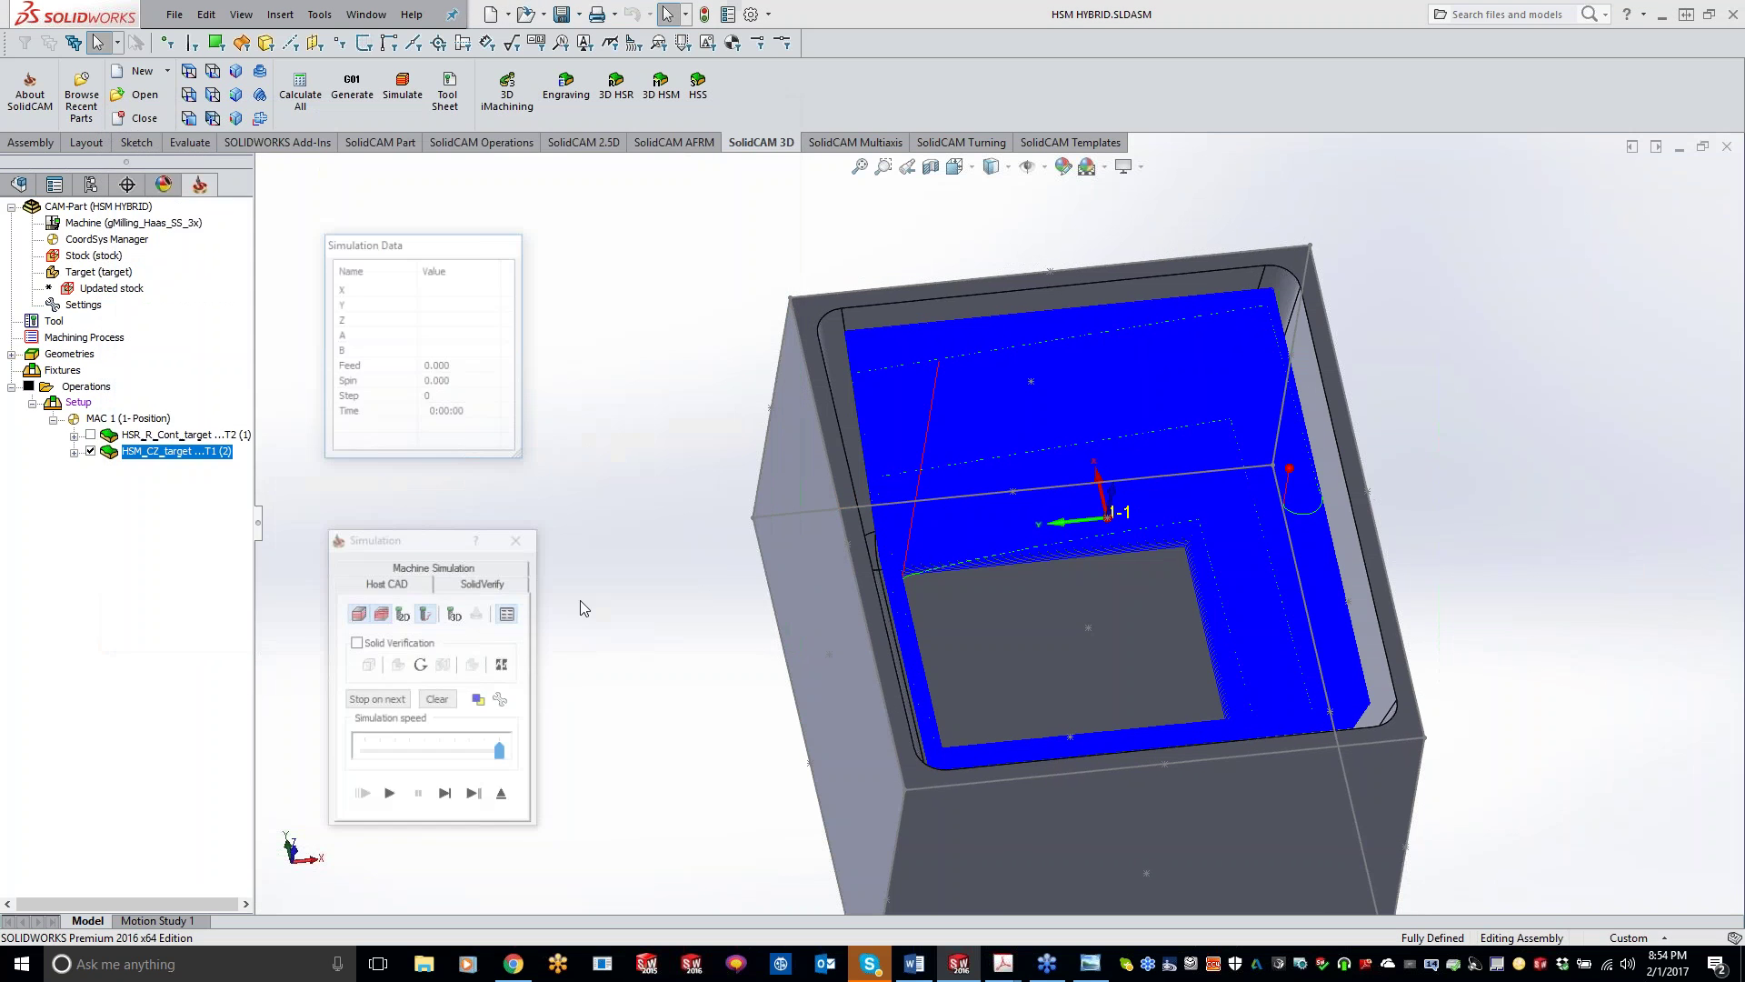
# - Set SolidVerify's general redraw to By fixed step 100
pyautogui.click(483, 583)
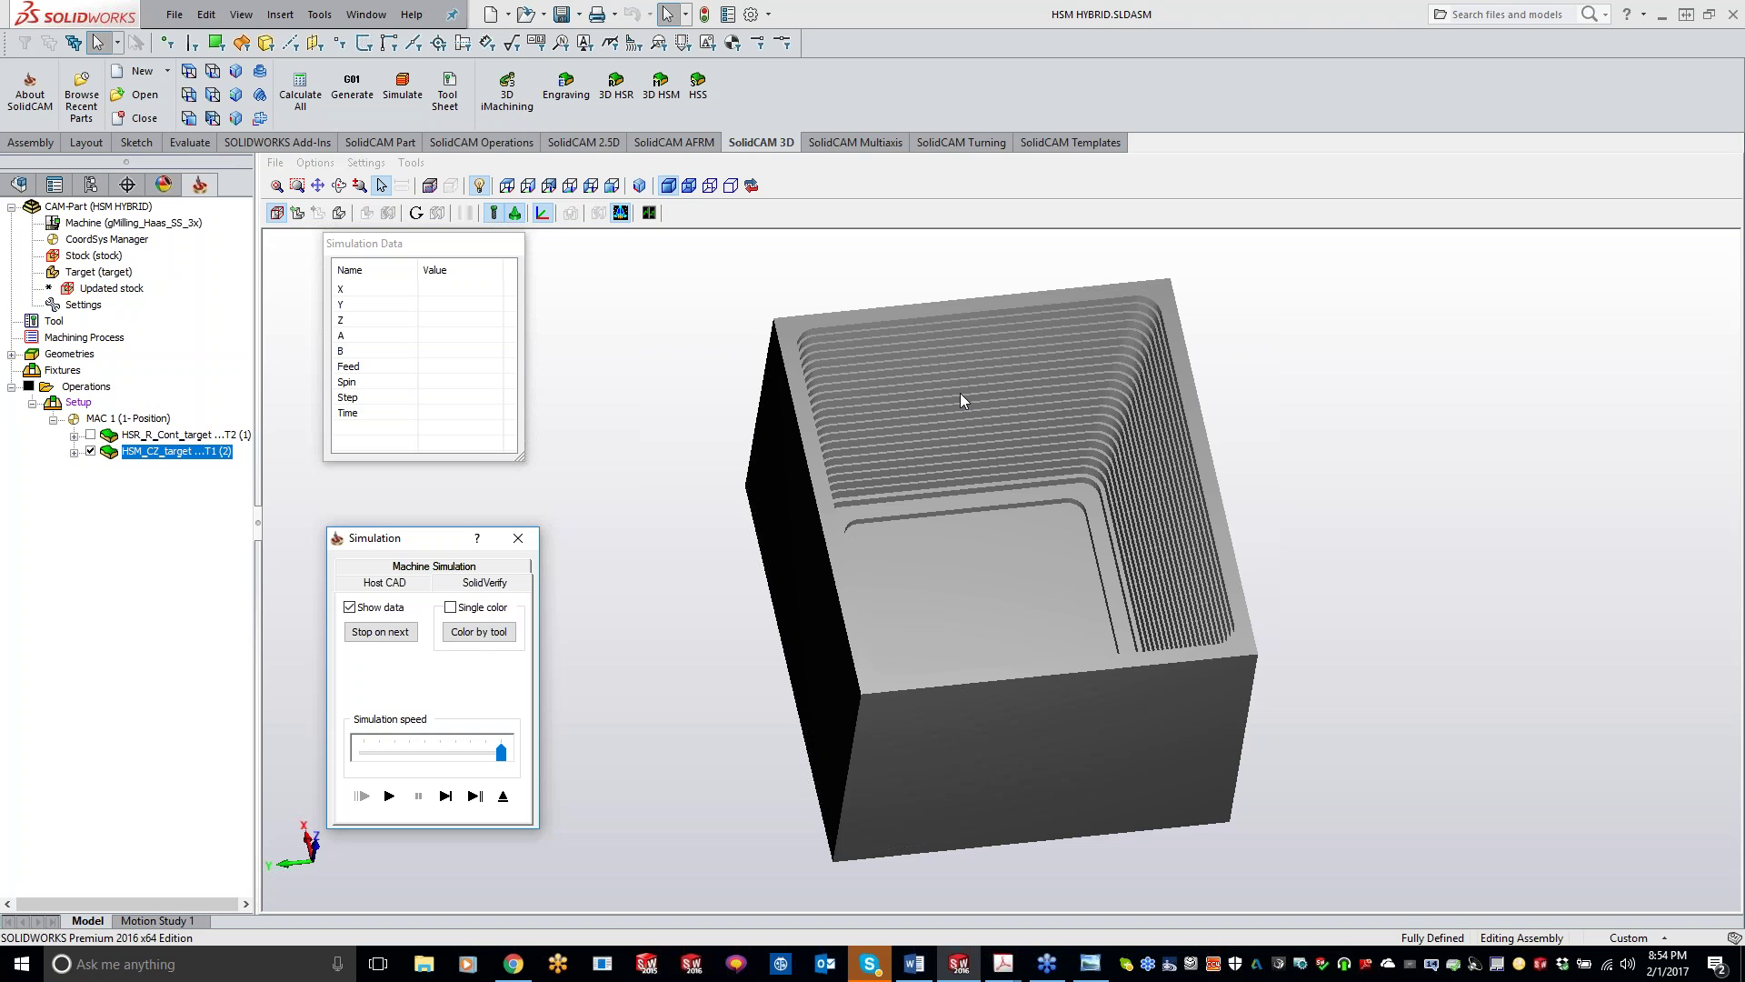
pyautogui.click(366, 162)
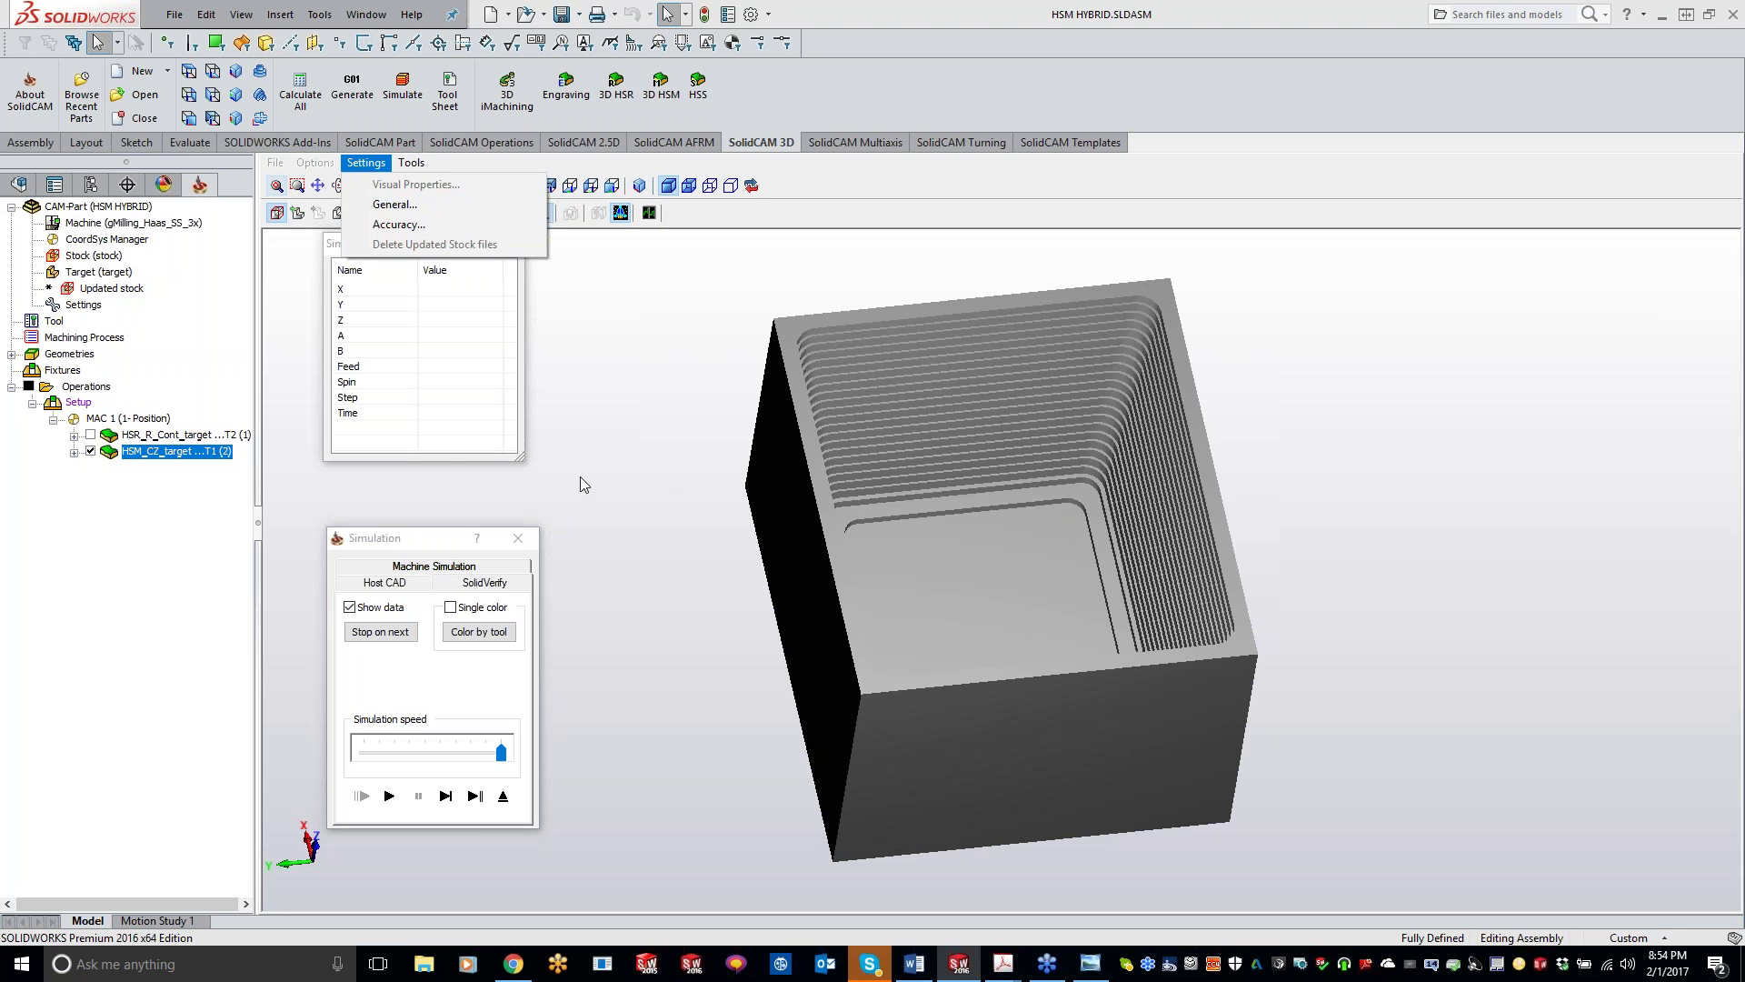
pyautogui.click(397, 207)
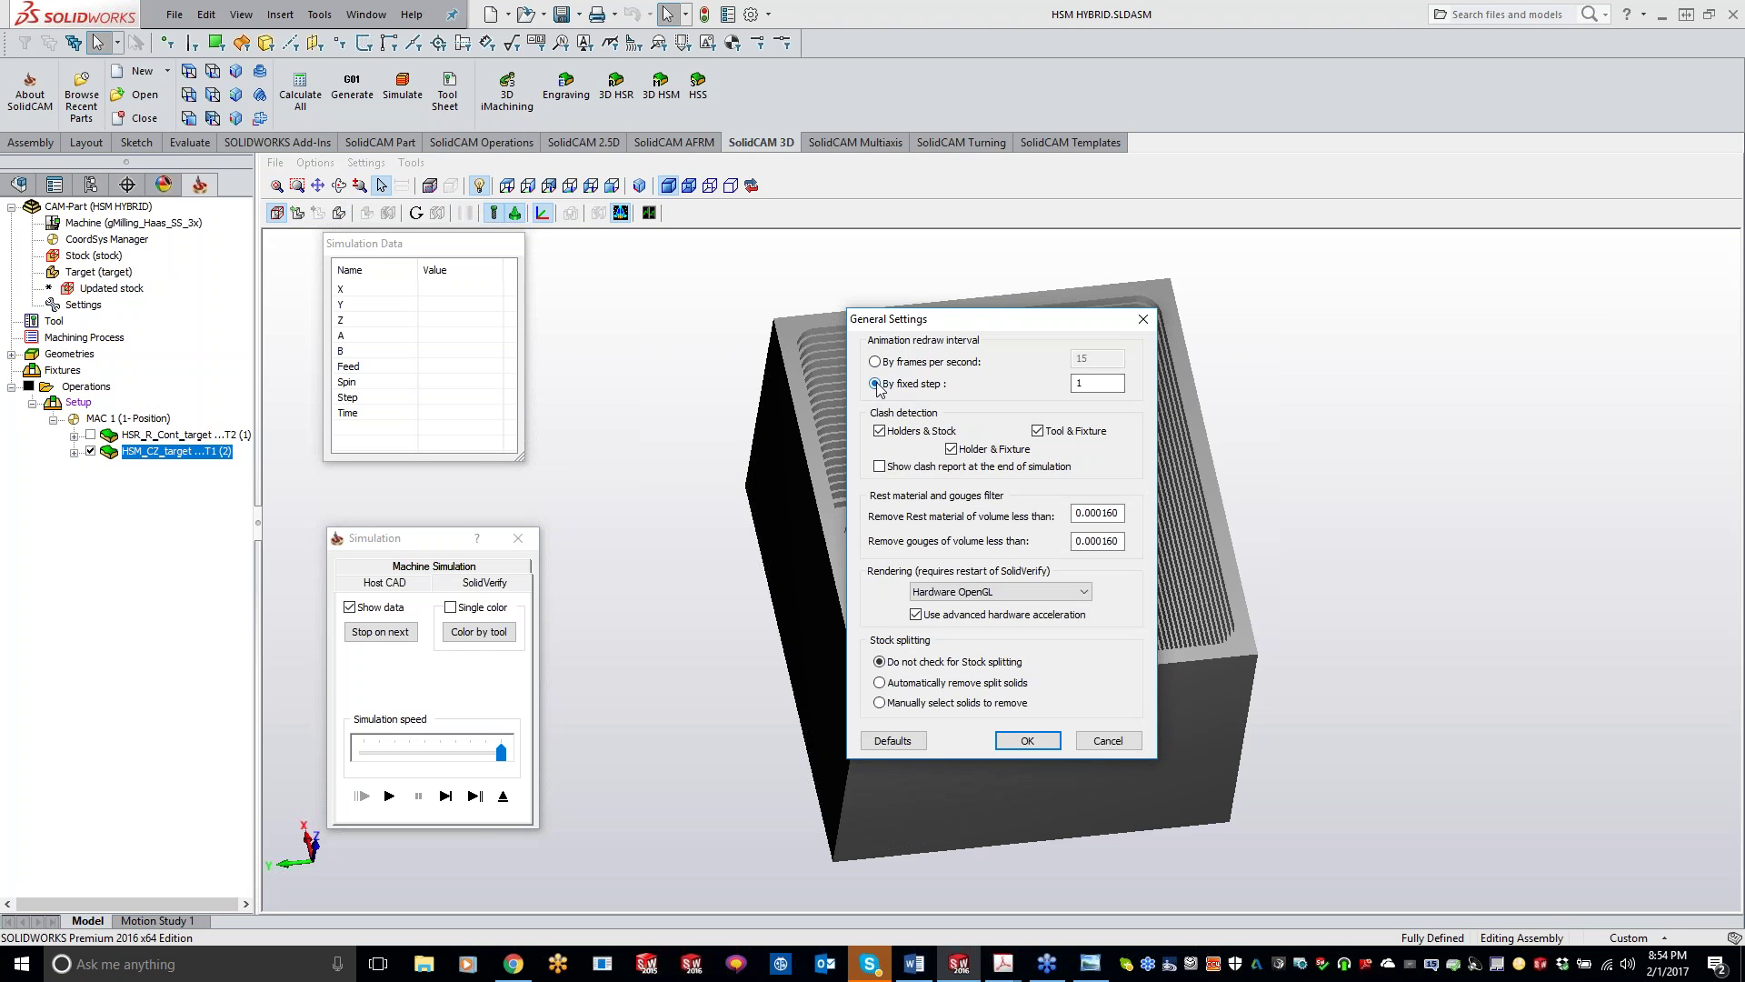
pyautogui.click(1092, 383)
pyautogui.write('00')
pyautogui.click(1028, 740)
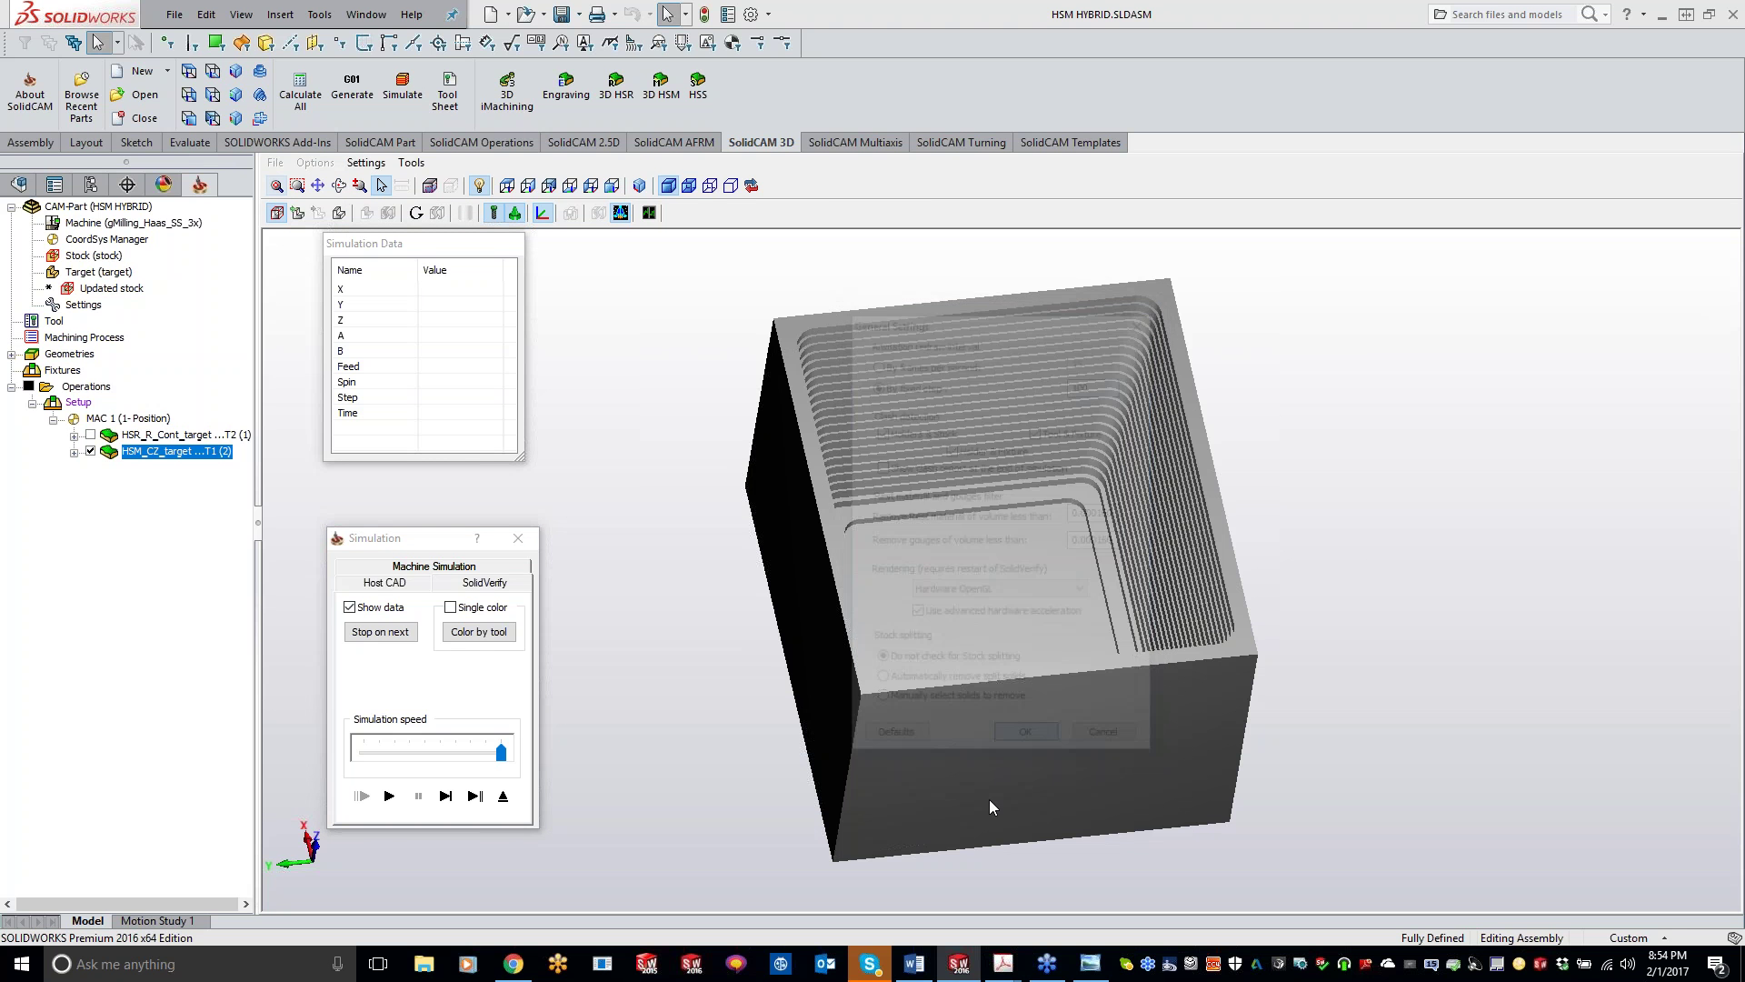
# - Run the Constant Z simulation to completion (24102 steps) and close it
pyautogui.click(390, 796)
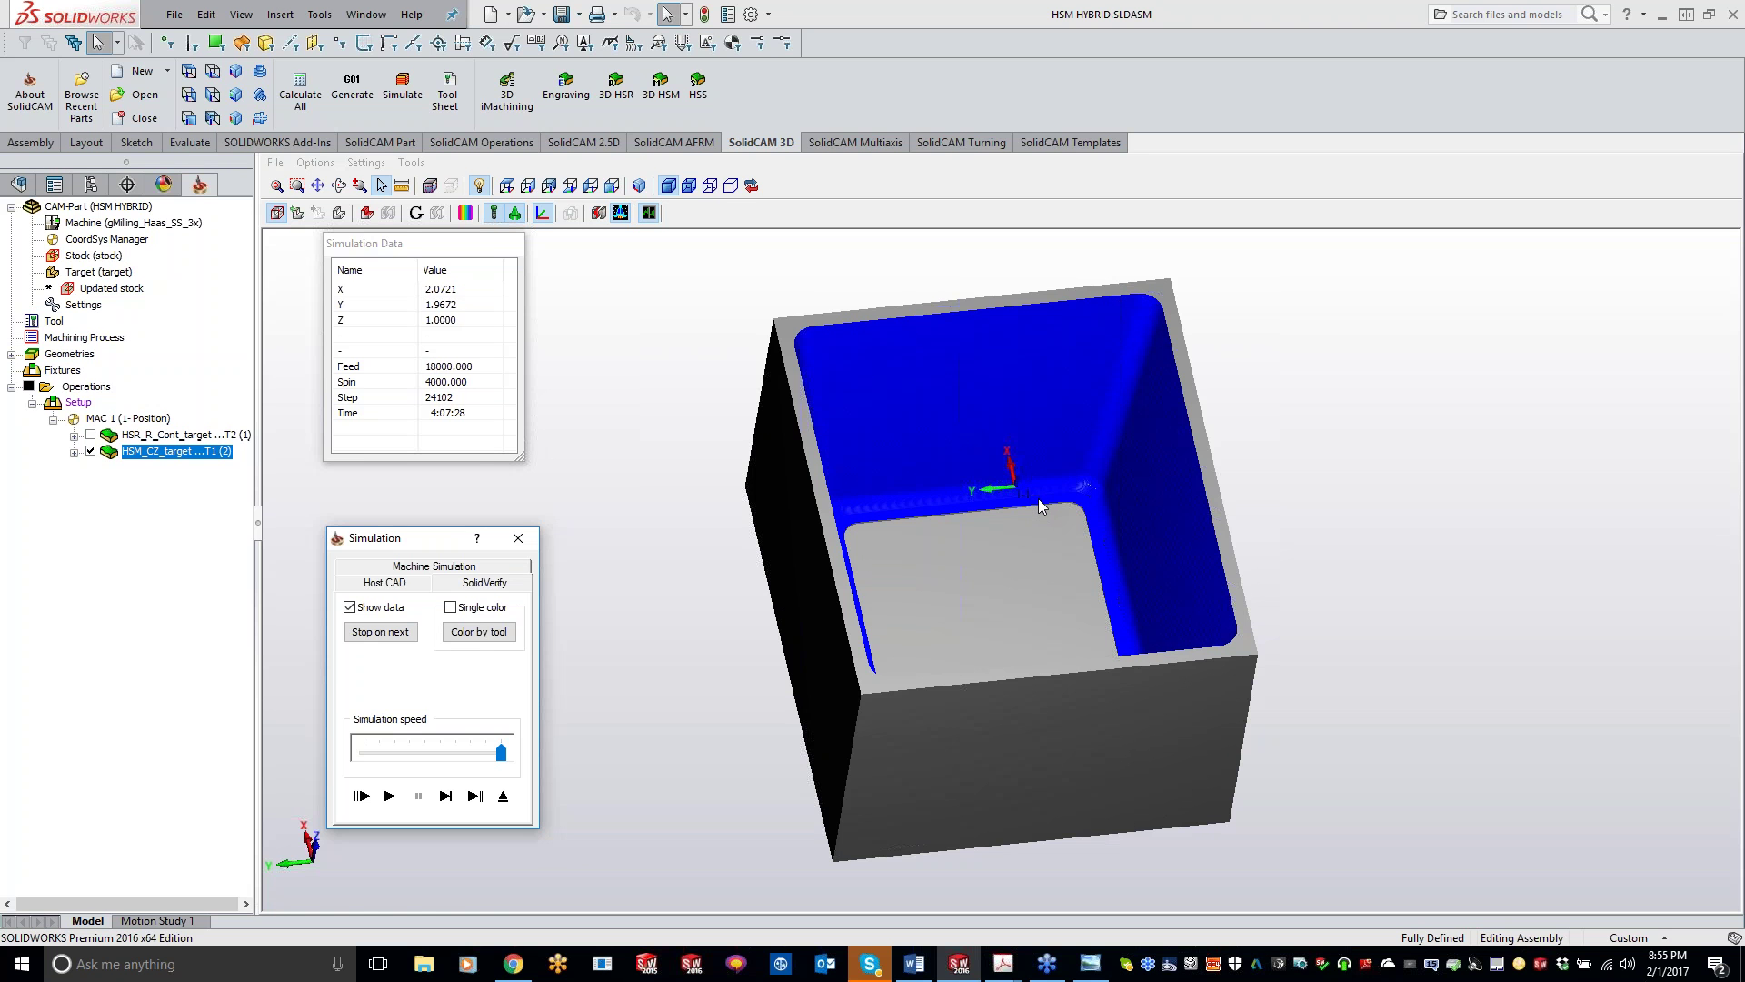
pyautogui.press('Left')
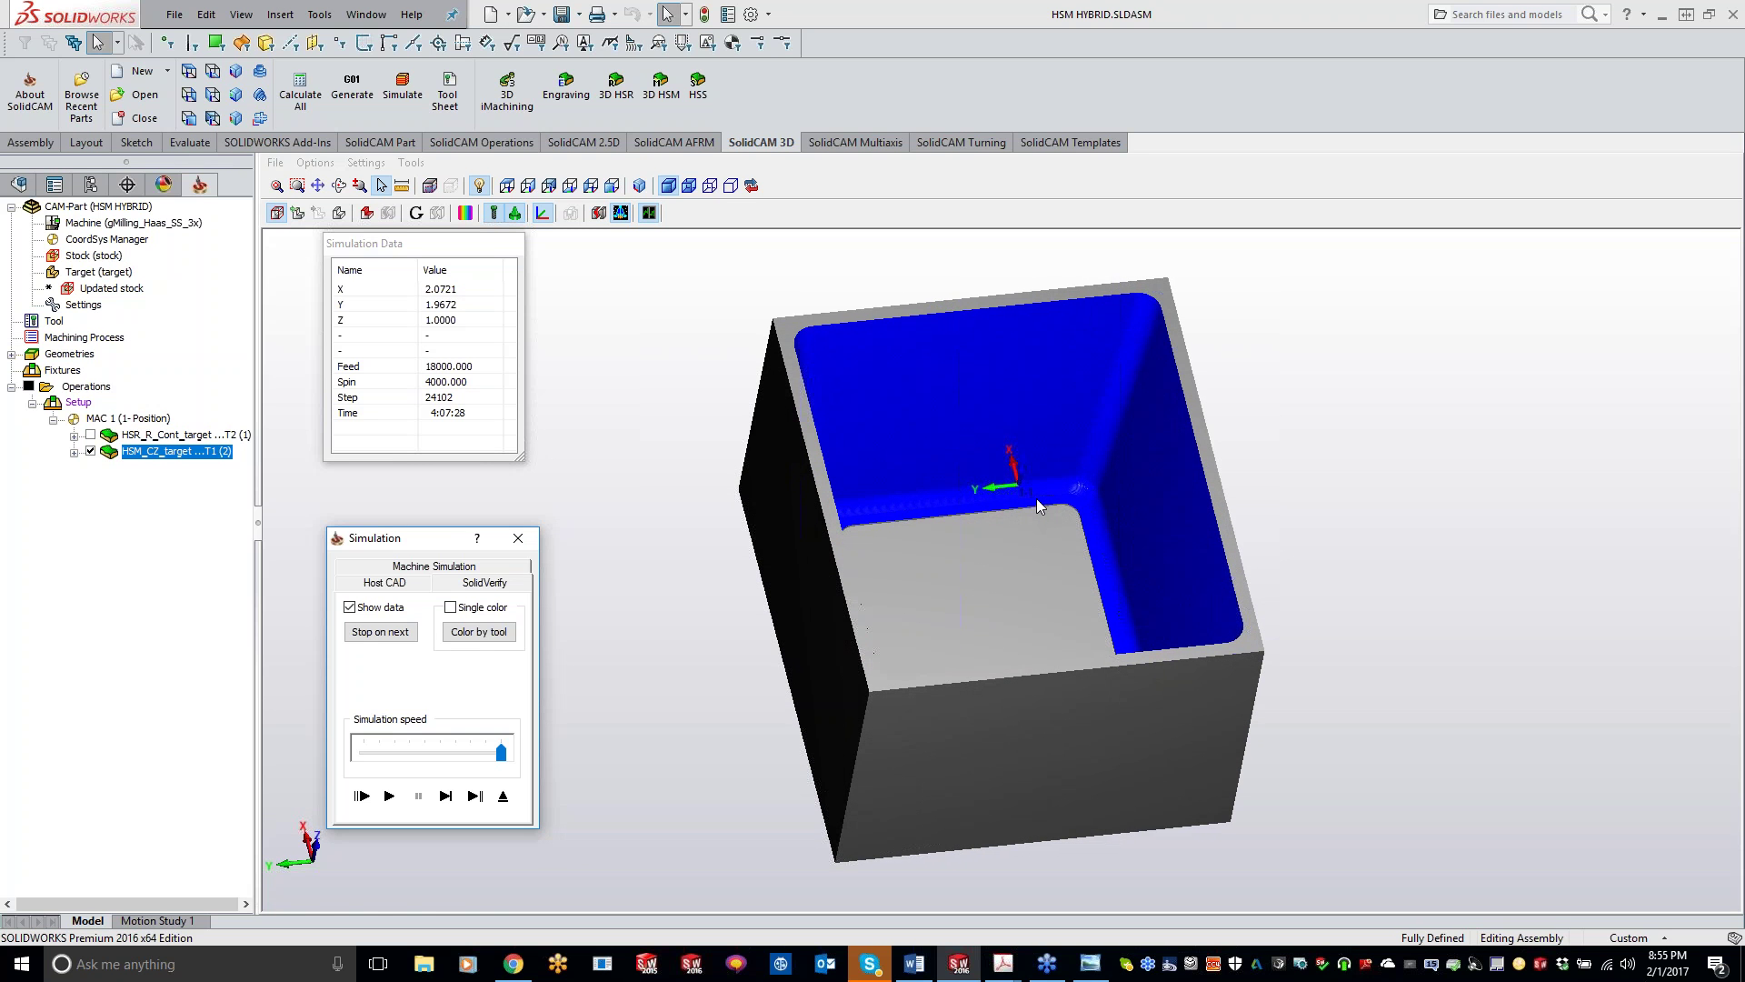
pyautogui.click(519, 537)
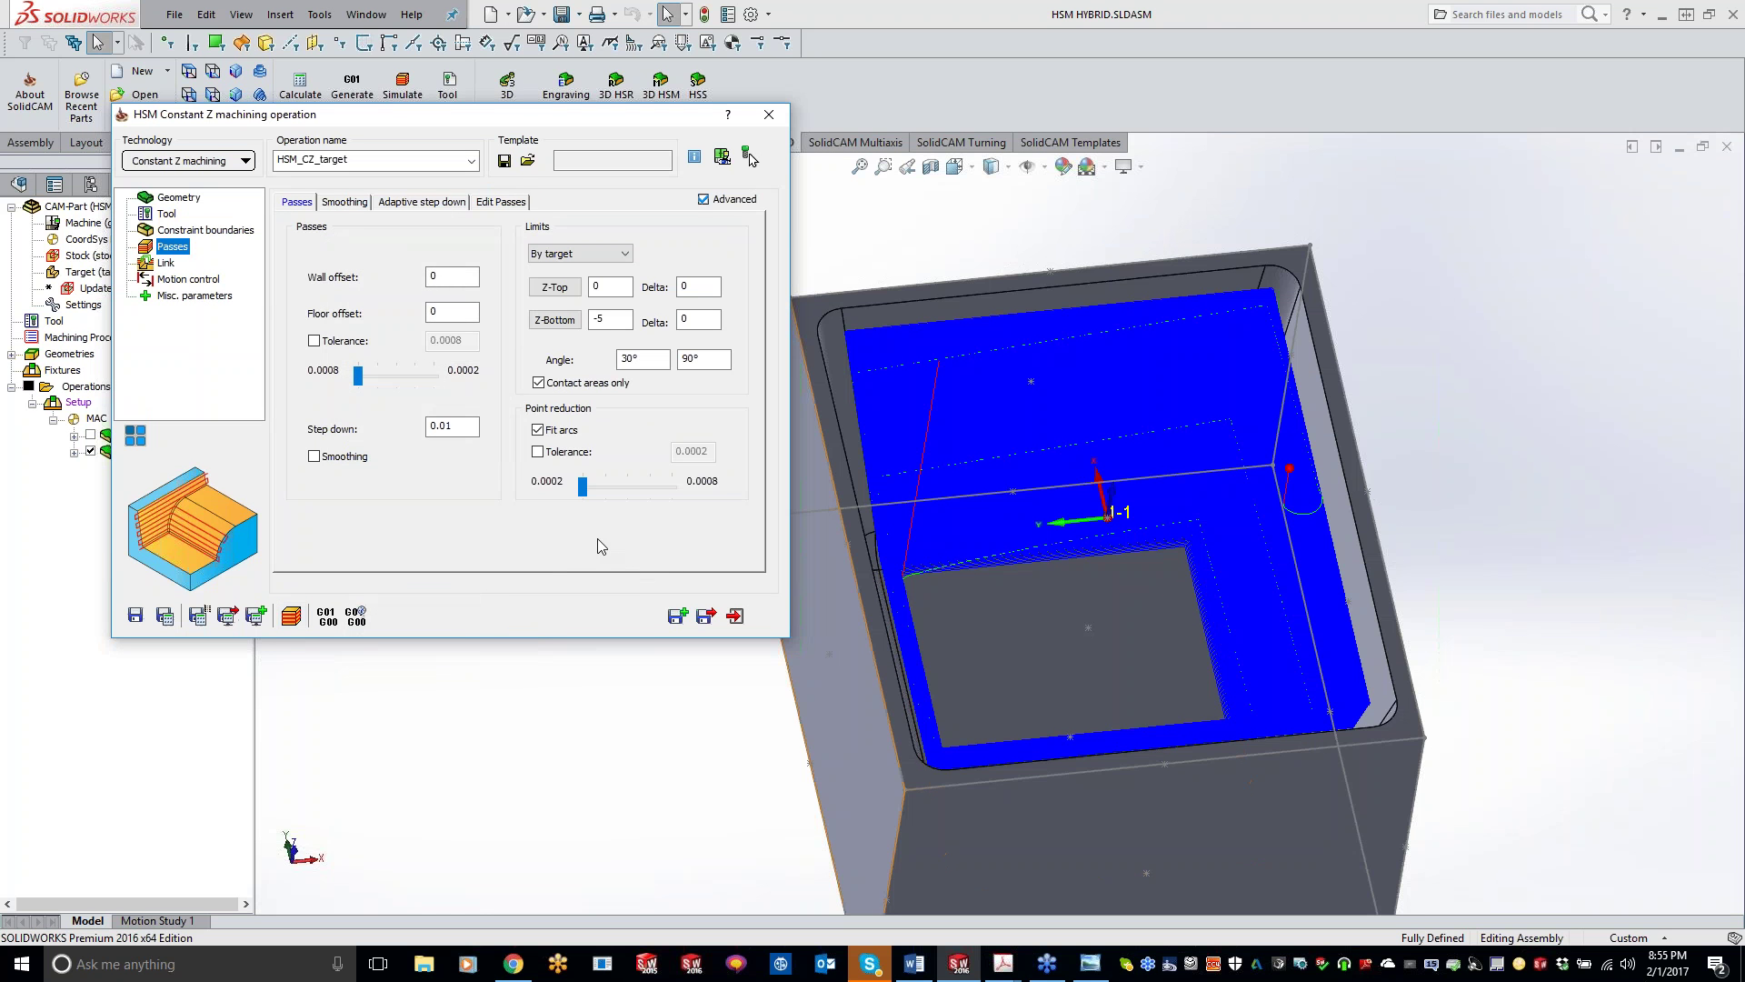
# - Switch to Hybrid Constant Z with step down 0.02 and step over 0.25, and calculate
pyautogui.click(188, 160)
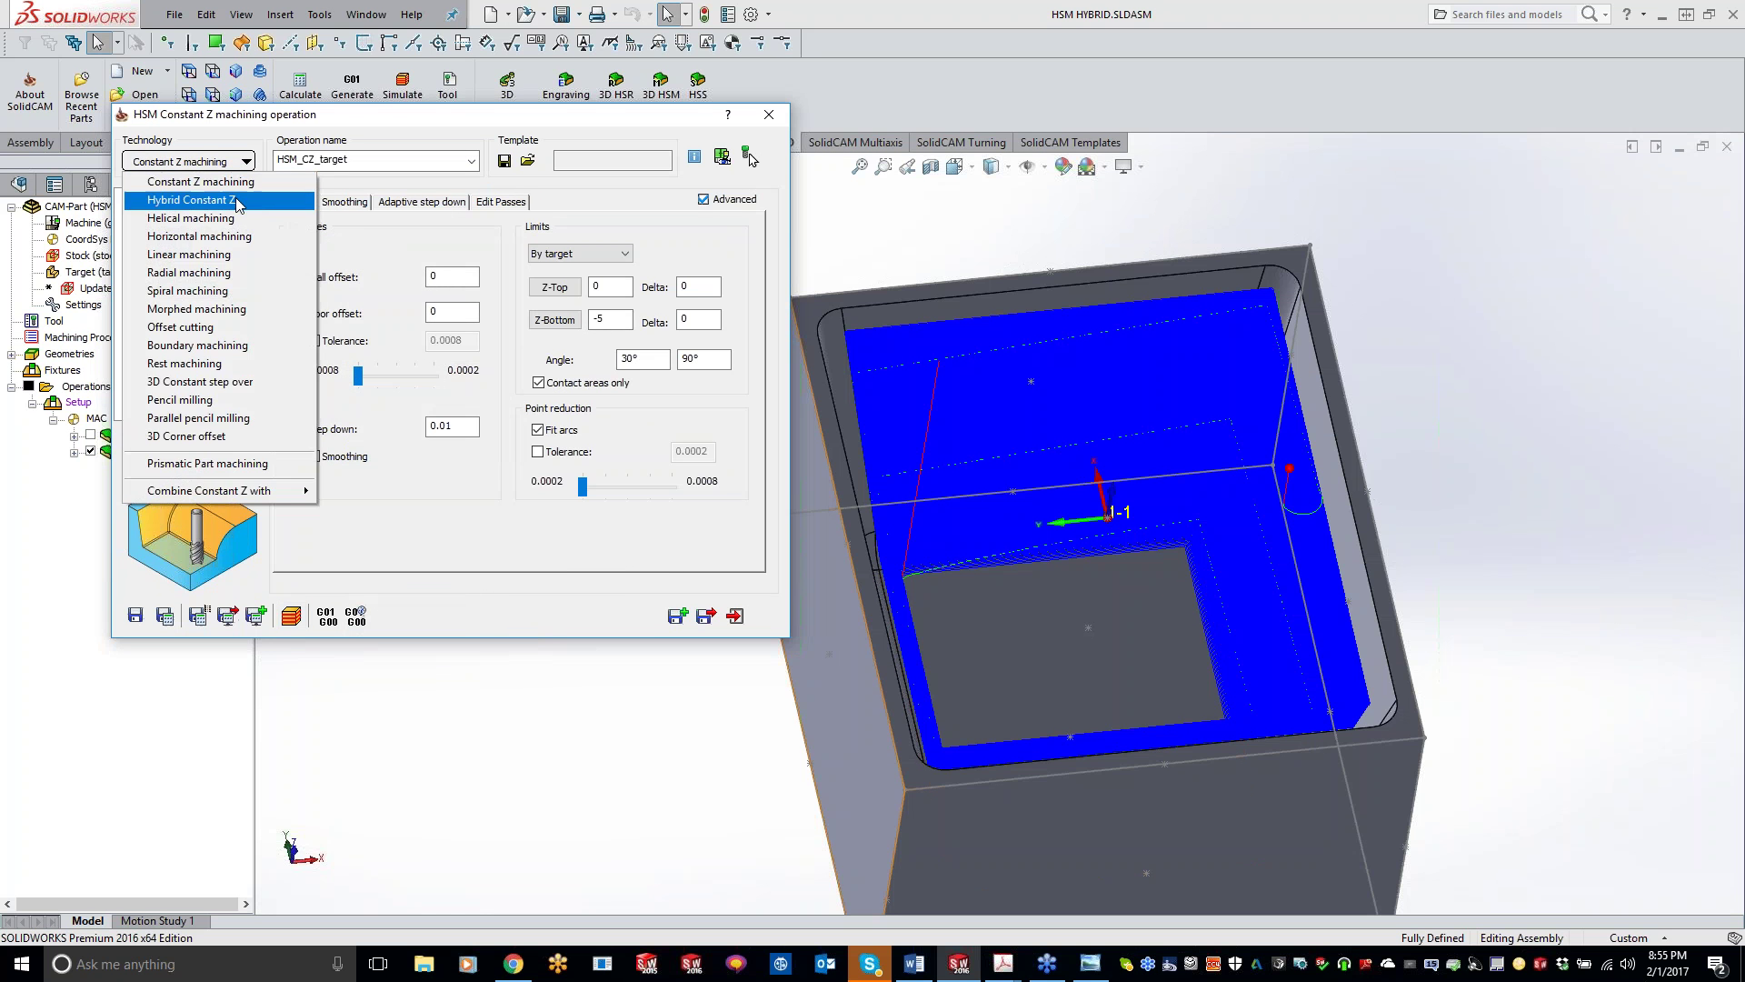
pyautogui.click(239, 204)
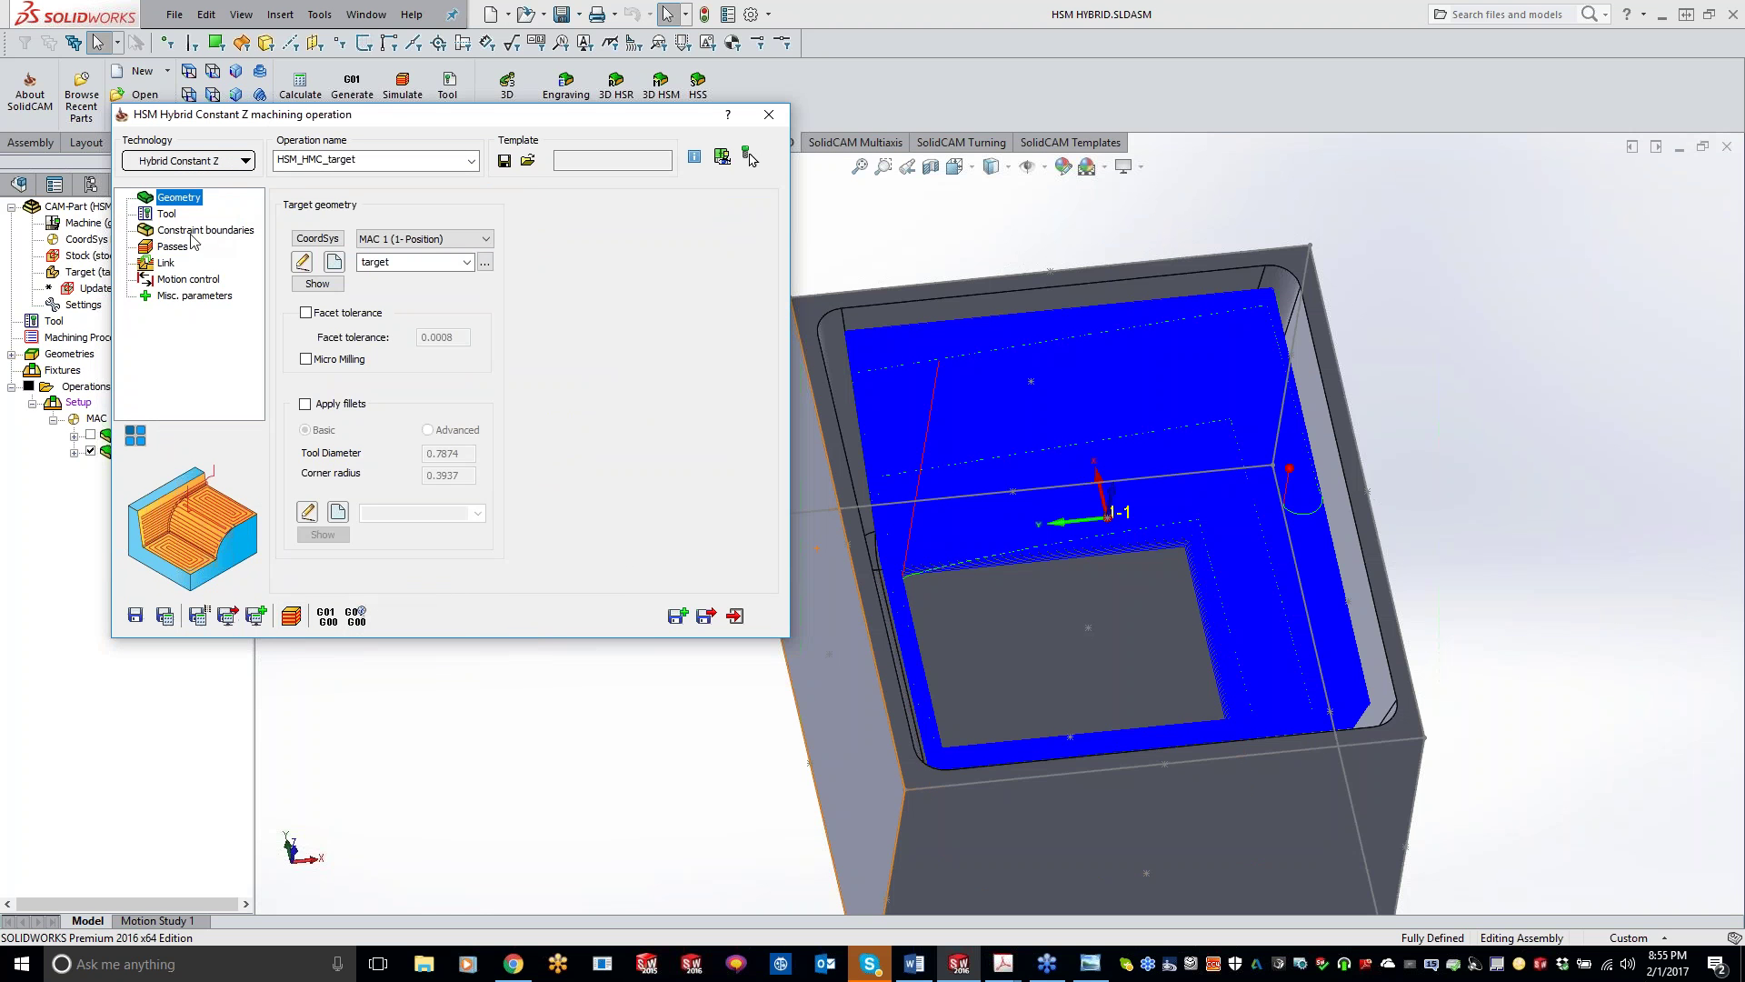
pyautogui.click(173, 247)
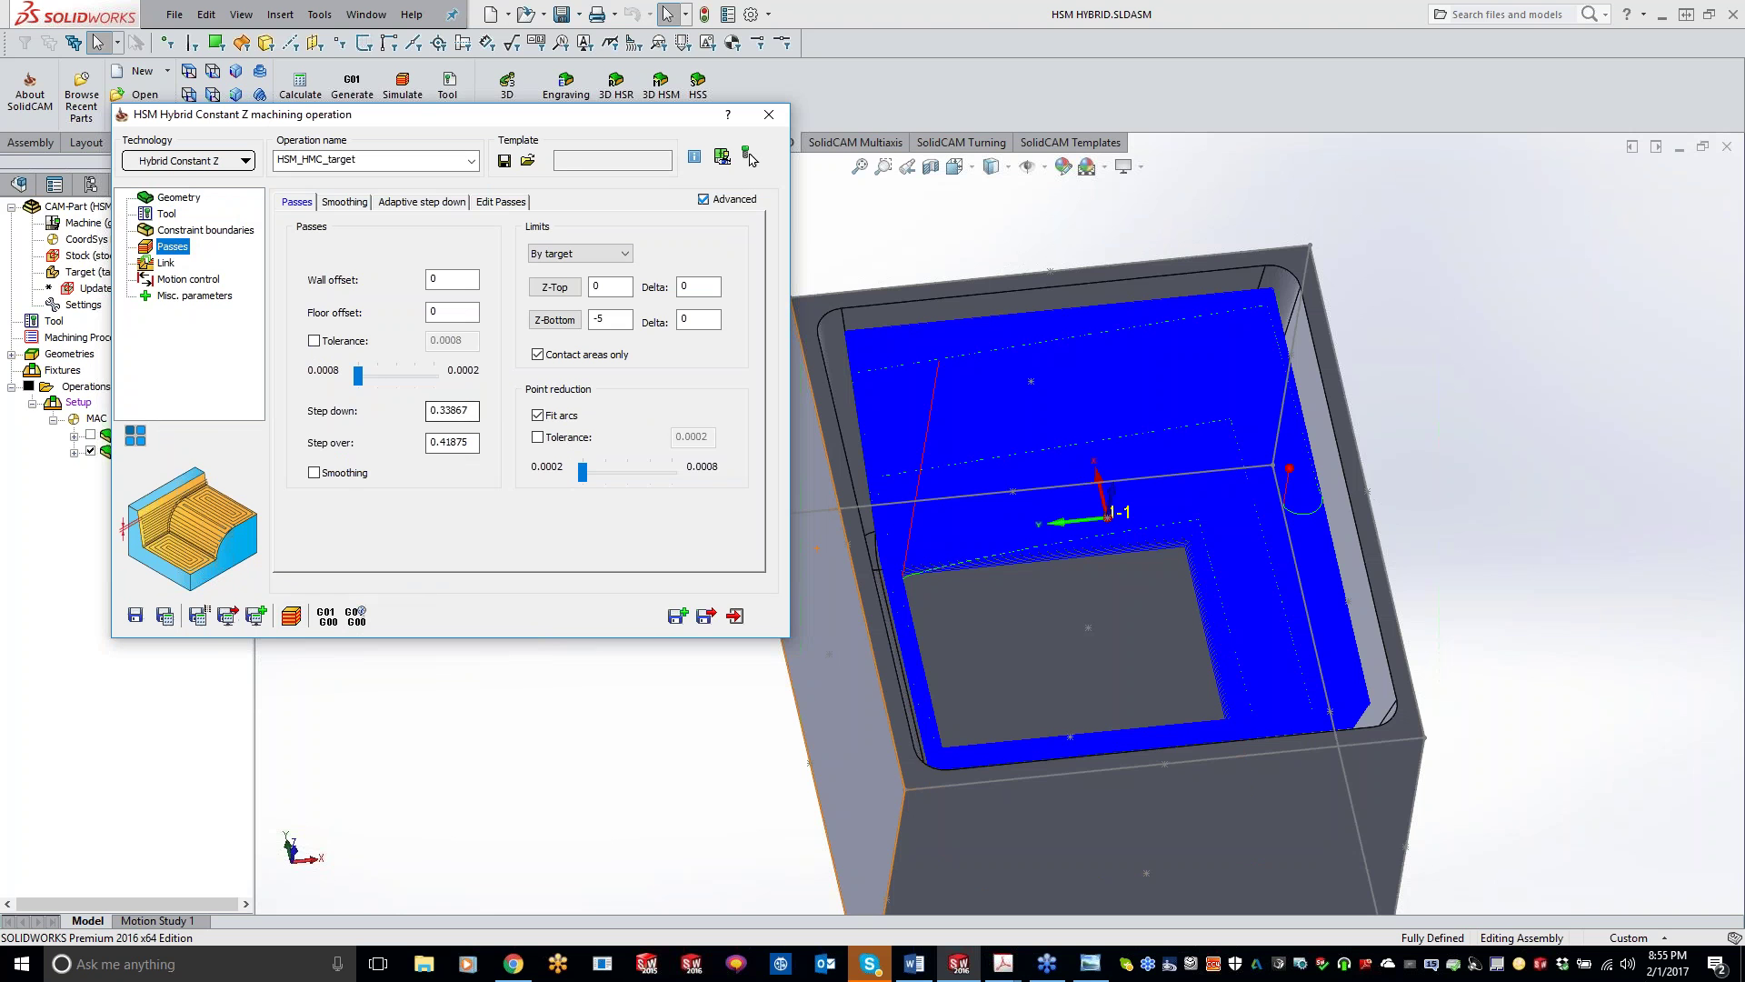
pyautogui.moveTo(471, 411); pyautogui.dragTo(451, 415)
pyautogui.doubleClick(451, 413)
pyautogui.write('.01')
pyautogui.press('BackSpace')
pyautogui.write('2')
pyautogui.moveTo(471, 444); pyautogui.dragTo(443, 444)
pyautogui.write('25')
pyautogui.click(166, 616)
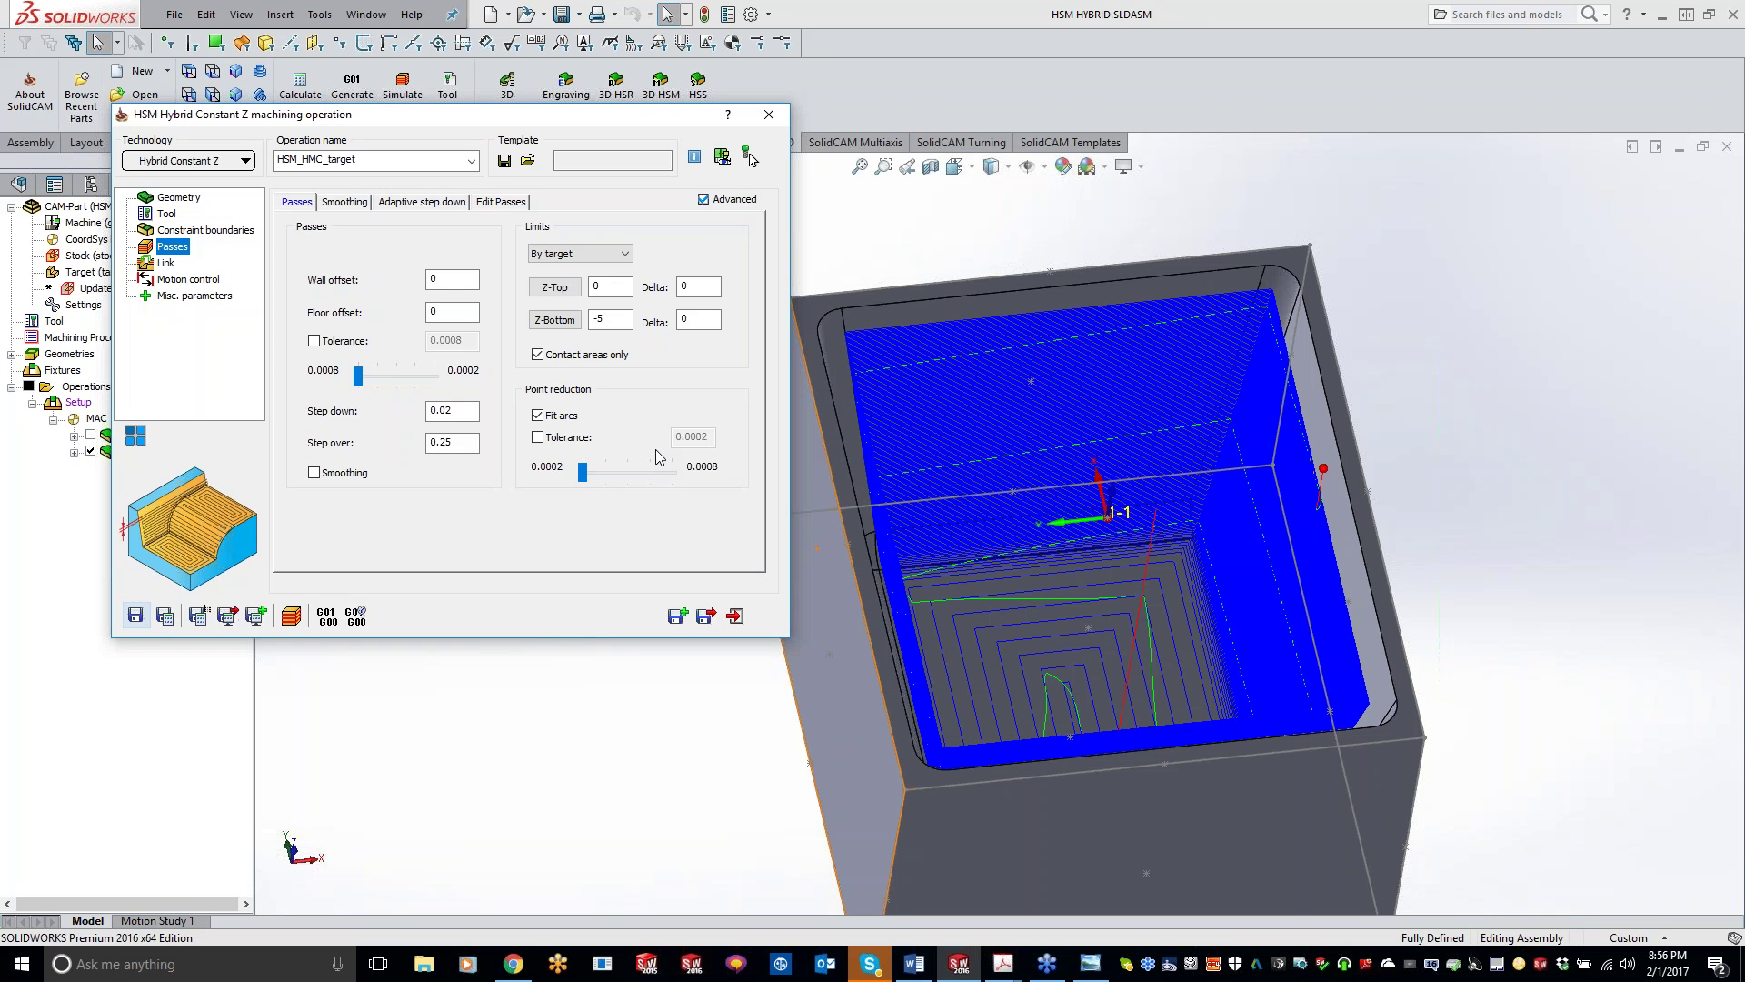
# - Rotate the model to review the Hybrid Constant Z toolpath, then open the Technology list
pyautogui.click(1486, 560)
pyautogui.moveTo(1480, 571); pyautogui.dragTo(1078, 303, button='middle')
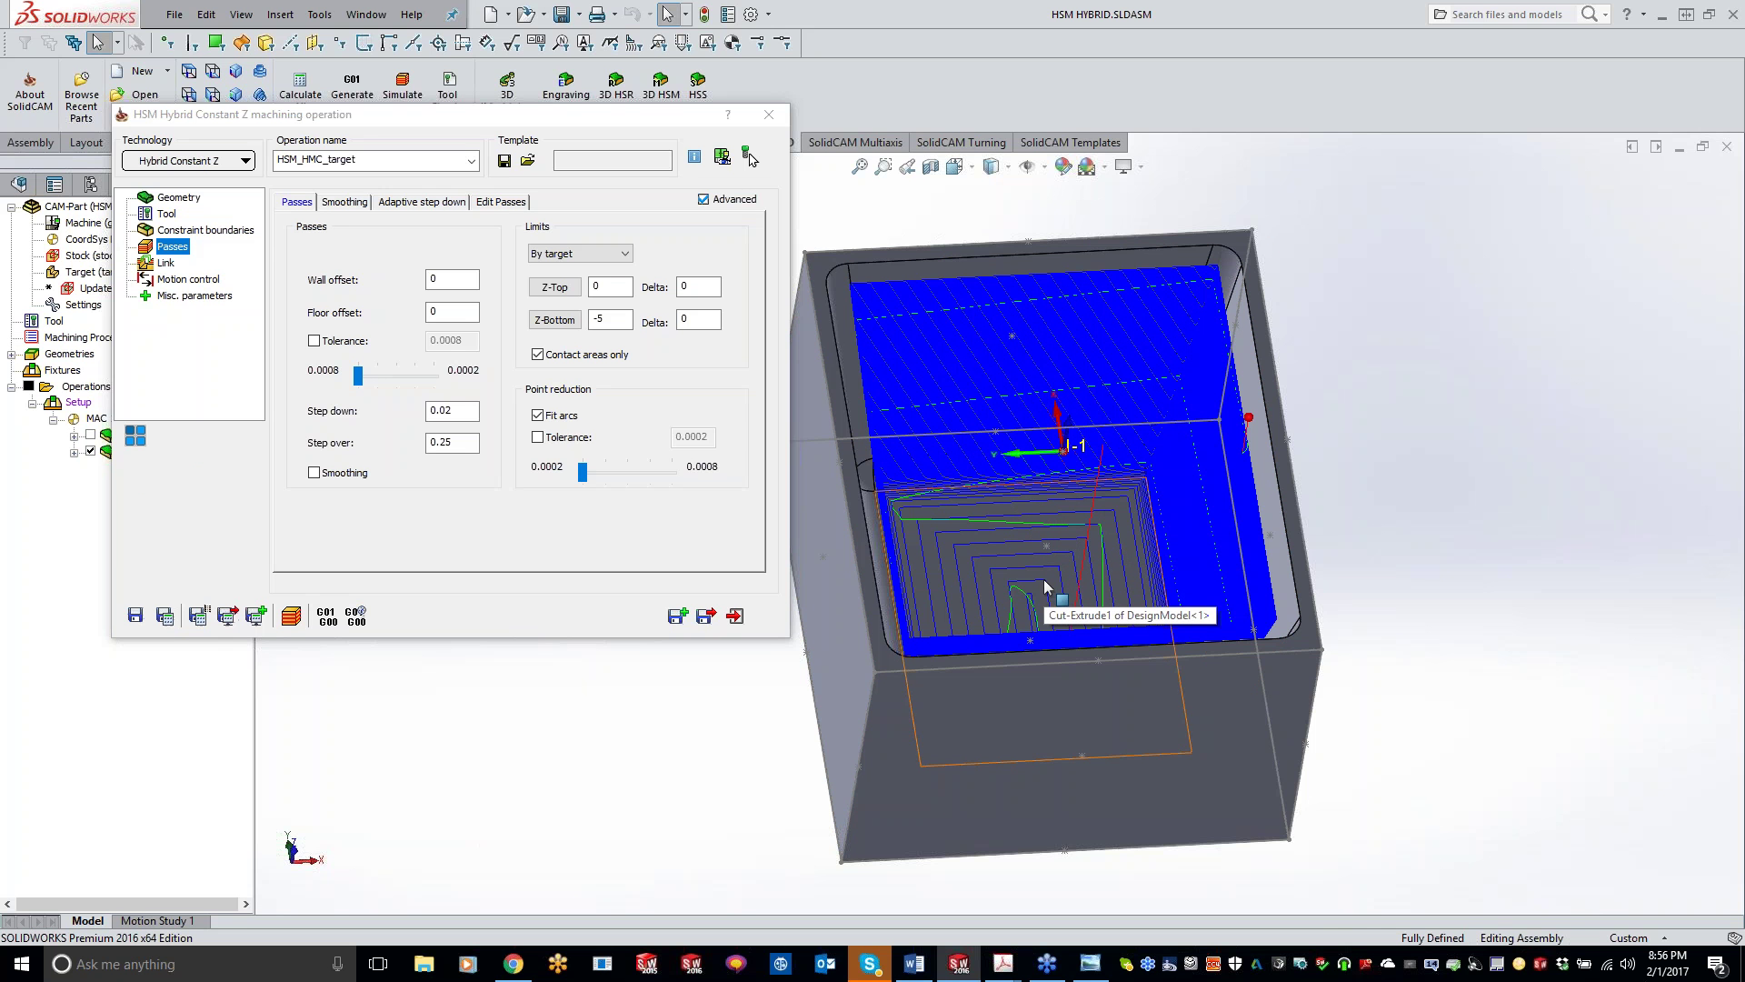
pyautogui.click(205, 161)
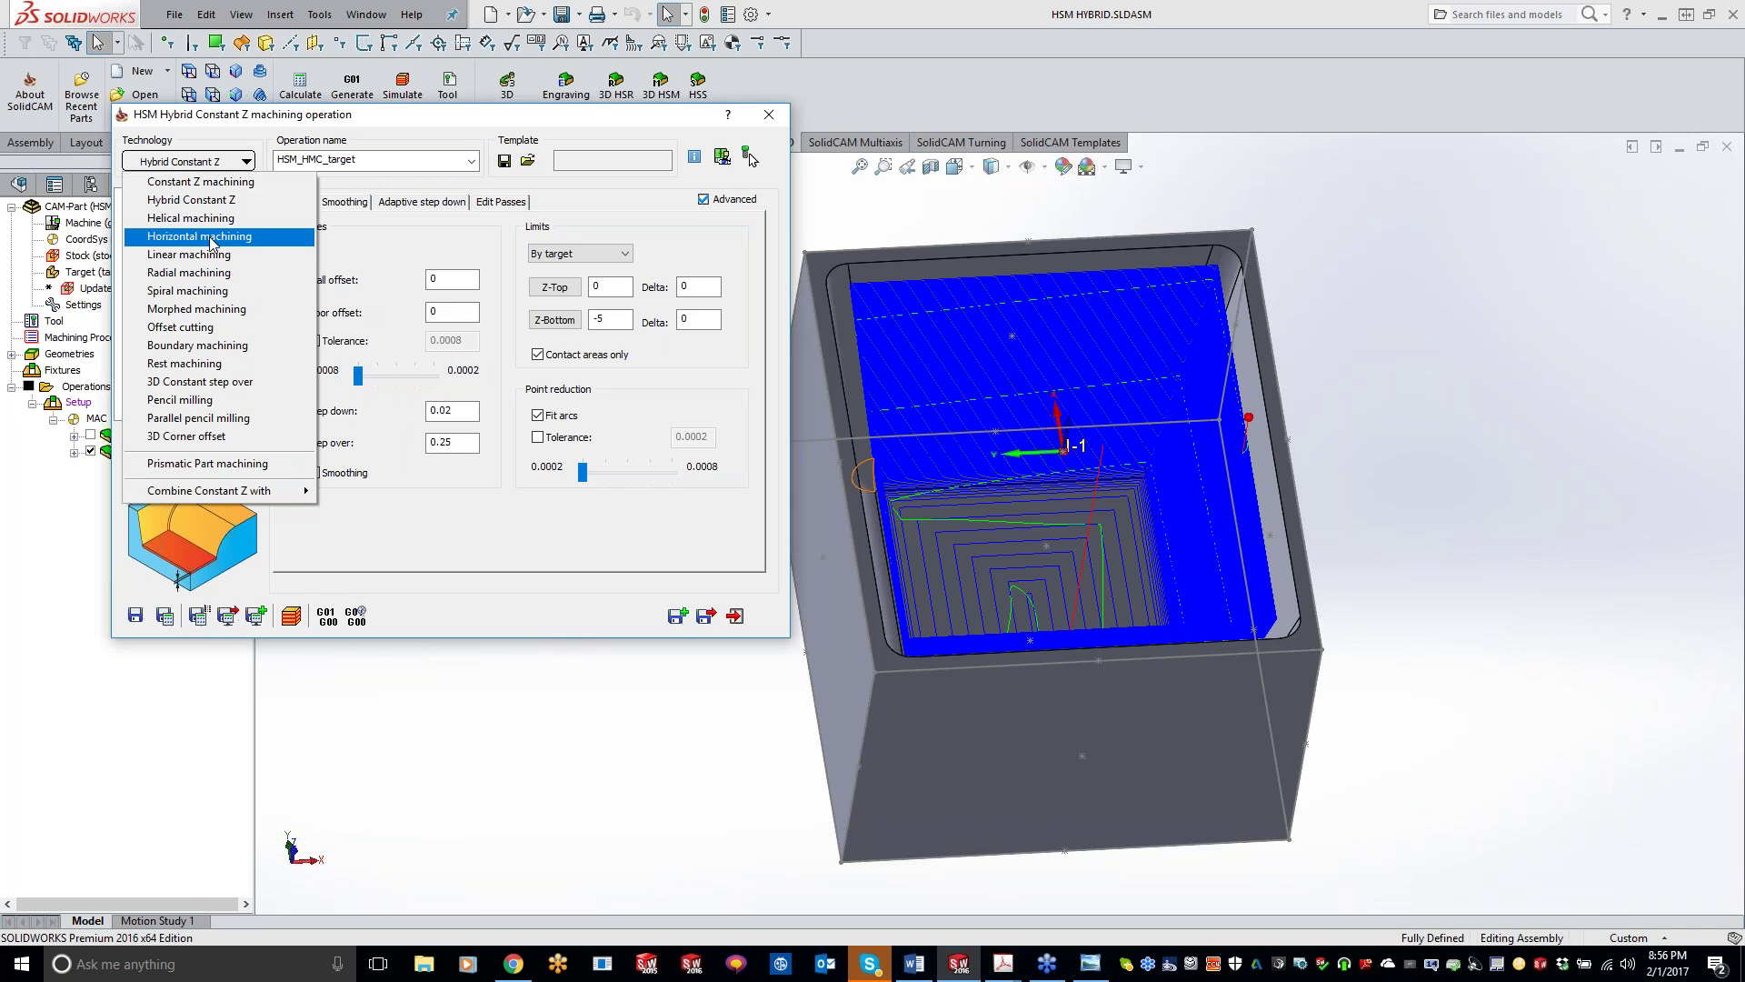
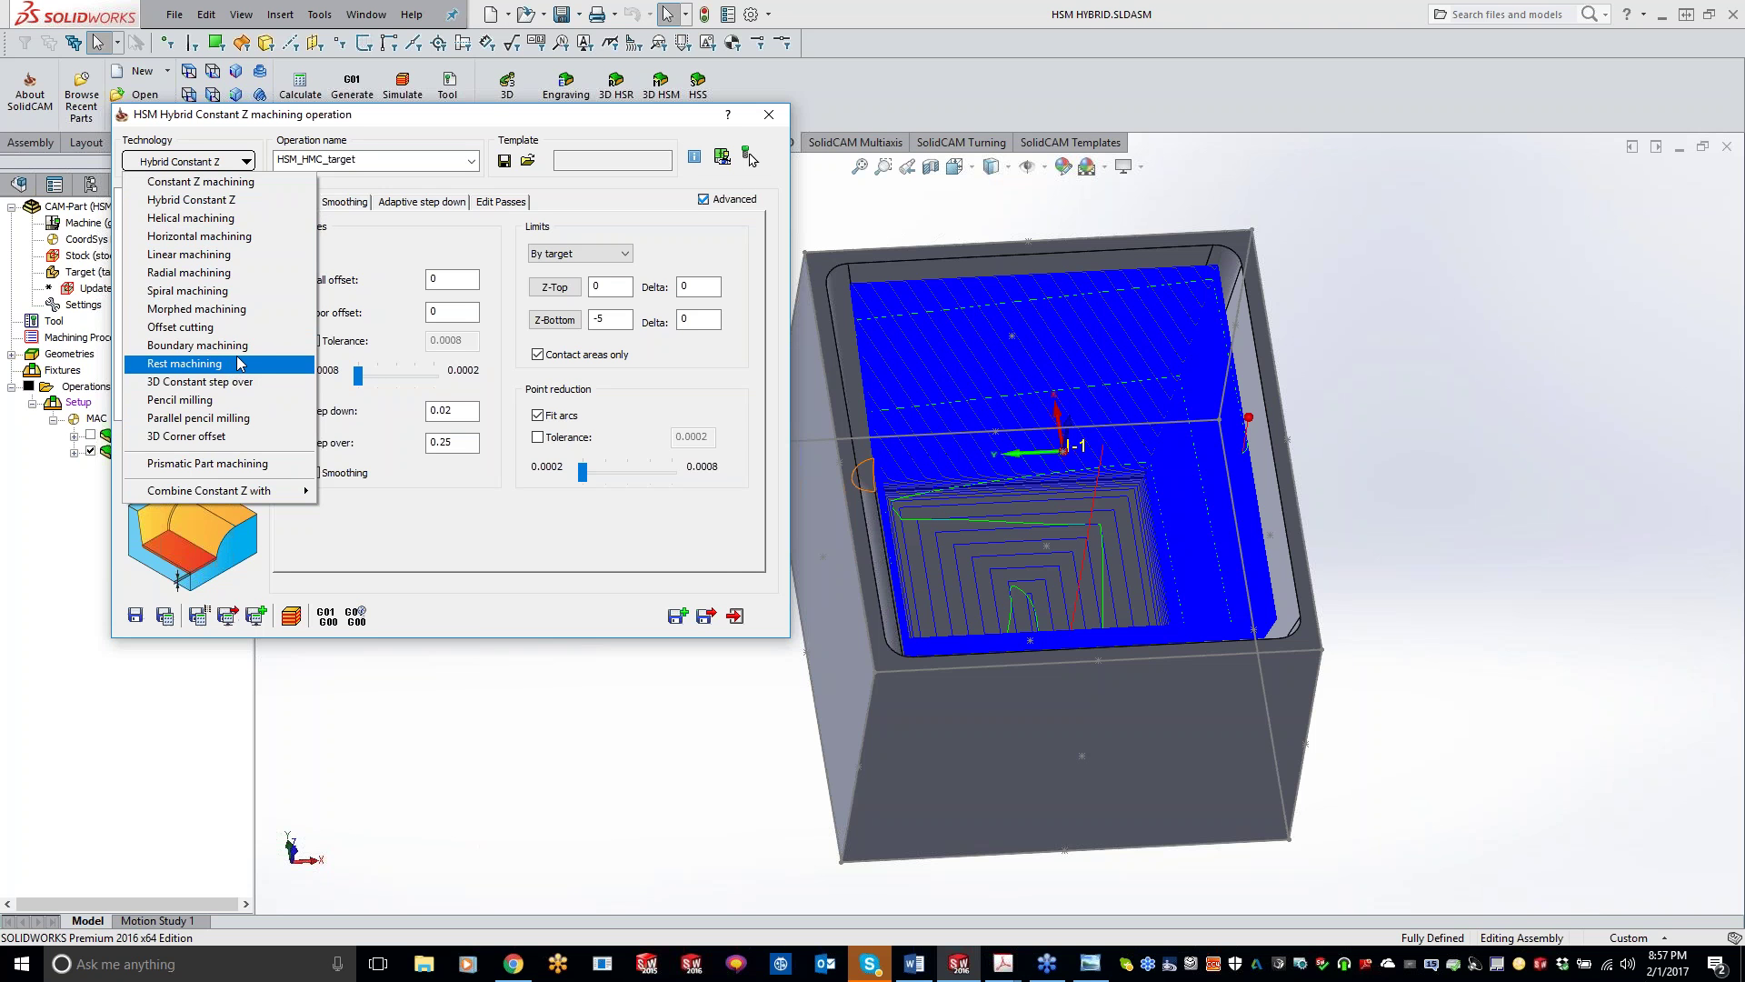
# - Close the Technology list and exit the HSM Hybrid Constant Z dialog without changes
pyautogui.click(1380, 509)
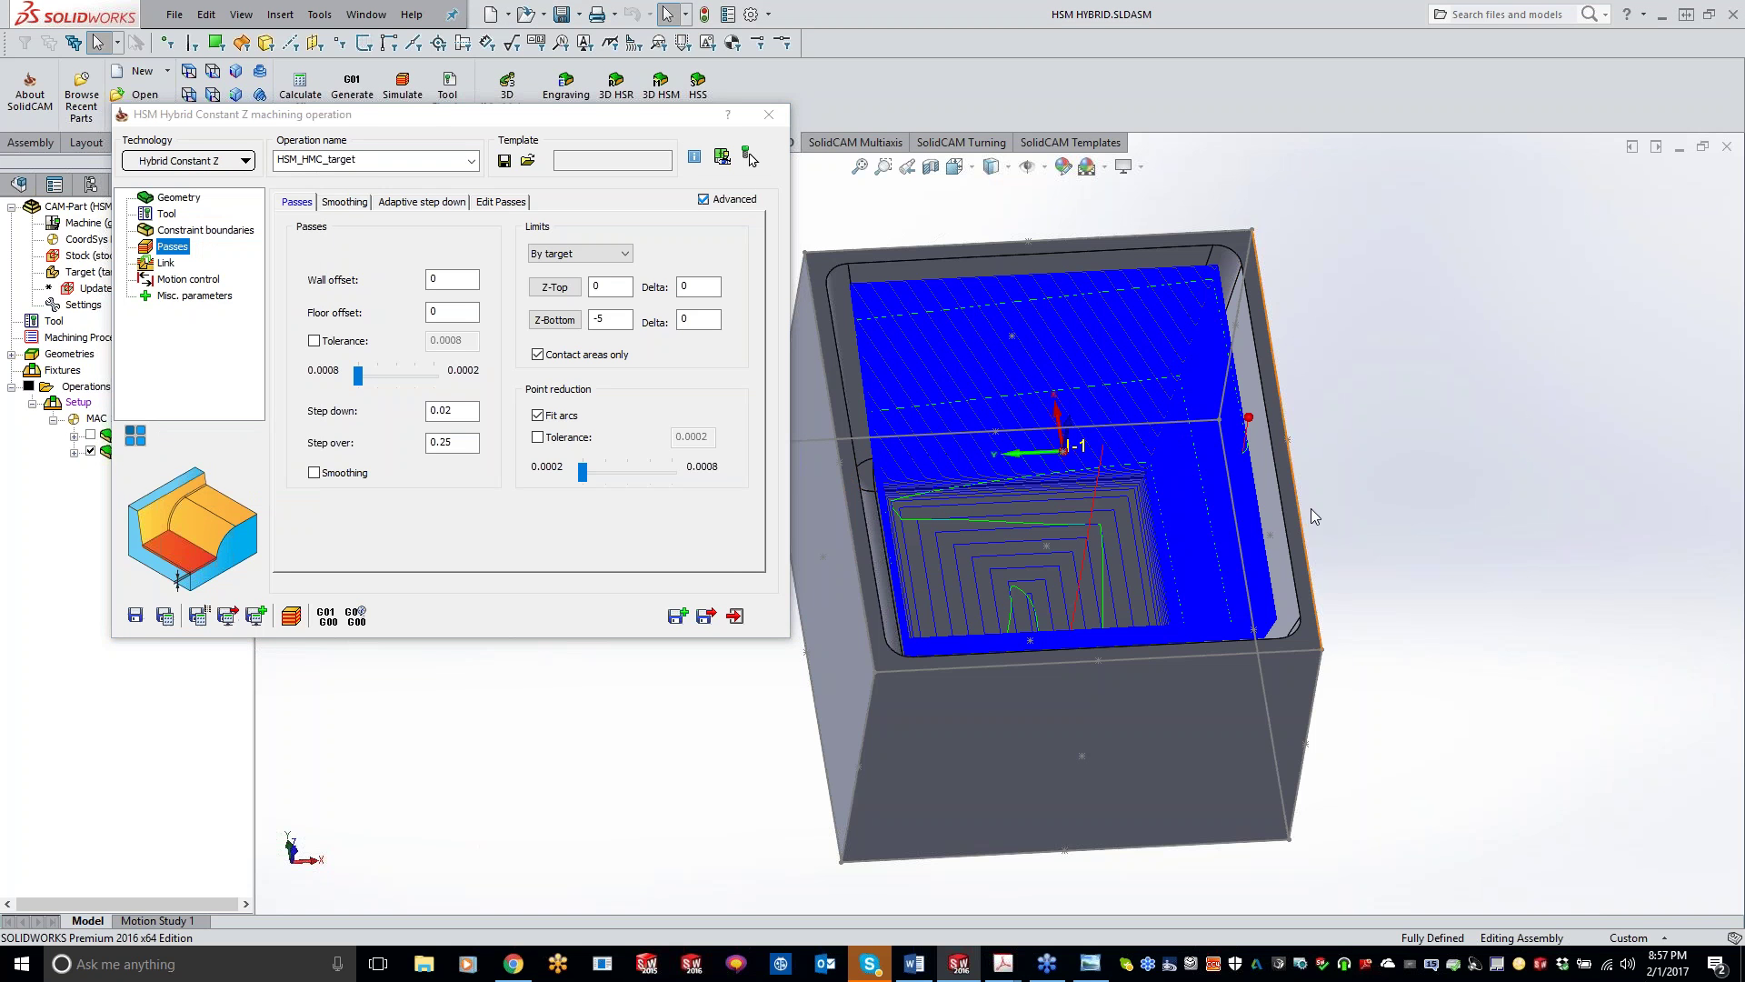
pyautogui.click(785, 119)
pyautogui.click(769, 115)
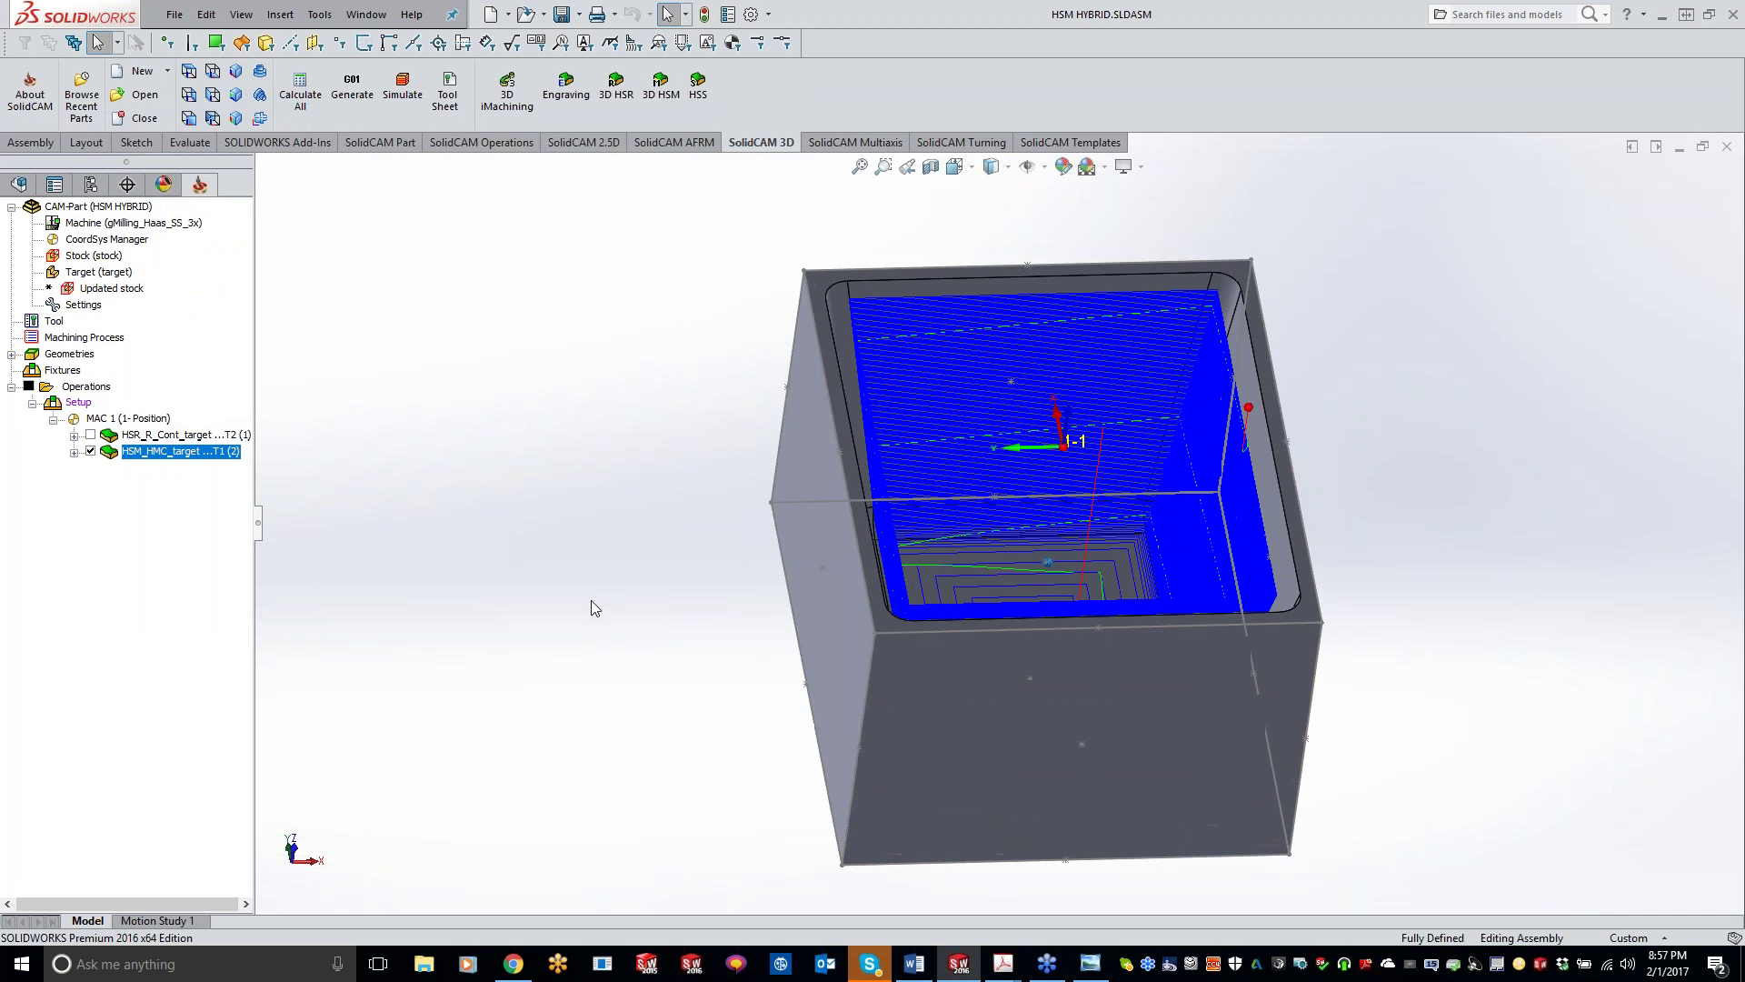
# - Hide the existing HSM operation's toolpath and start editing the DesignModel part
pyautogui.click(90, 451)
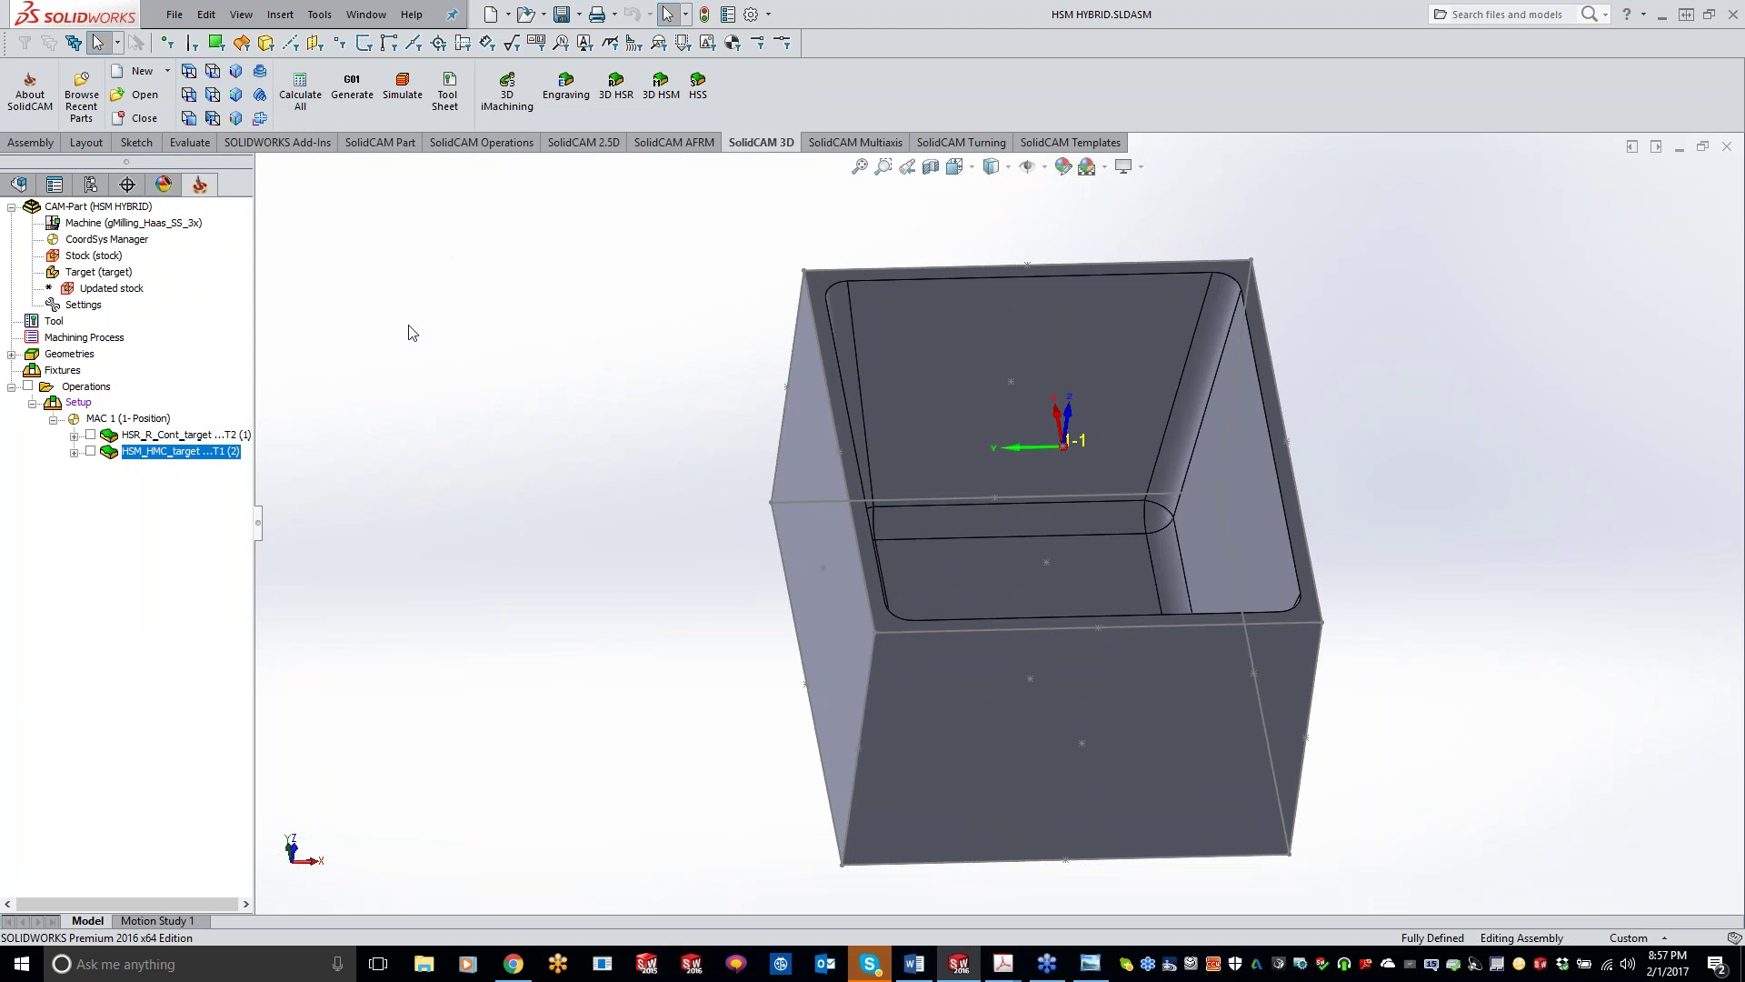
pyautogui.click(19, 185)
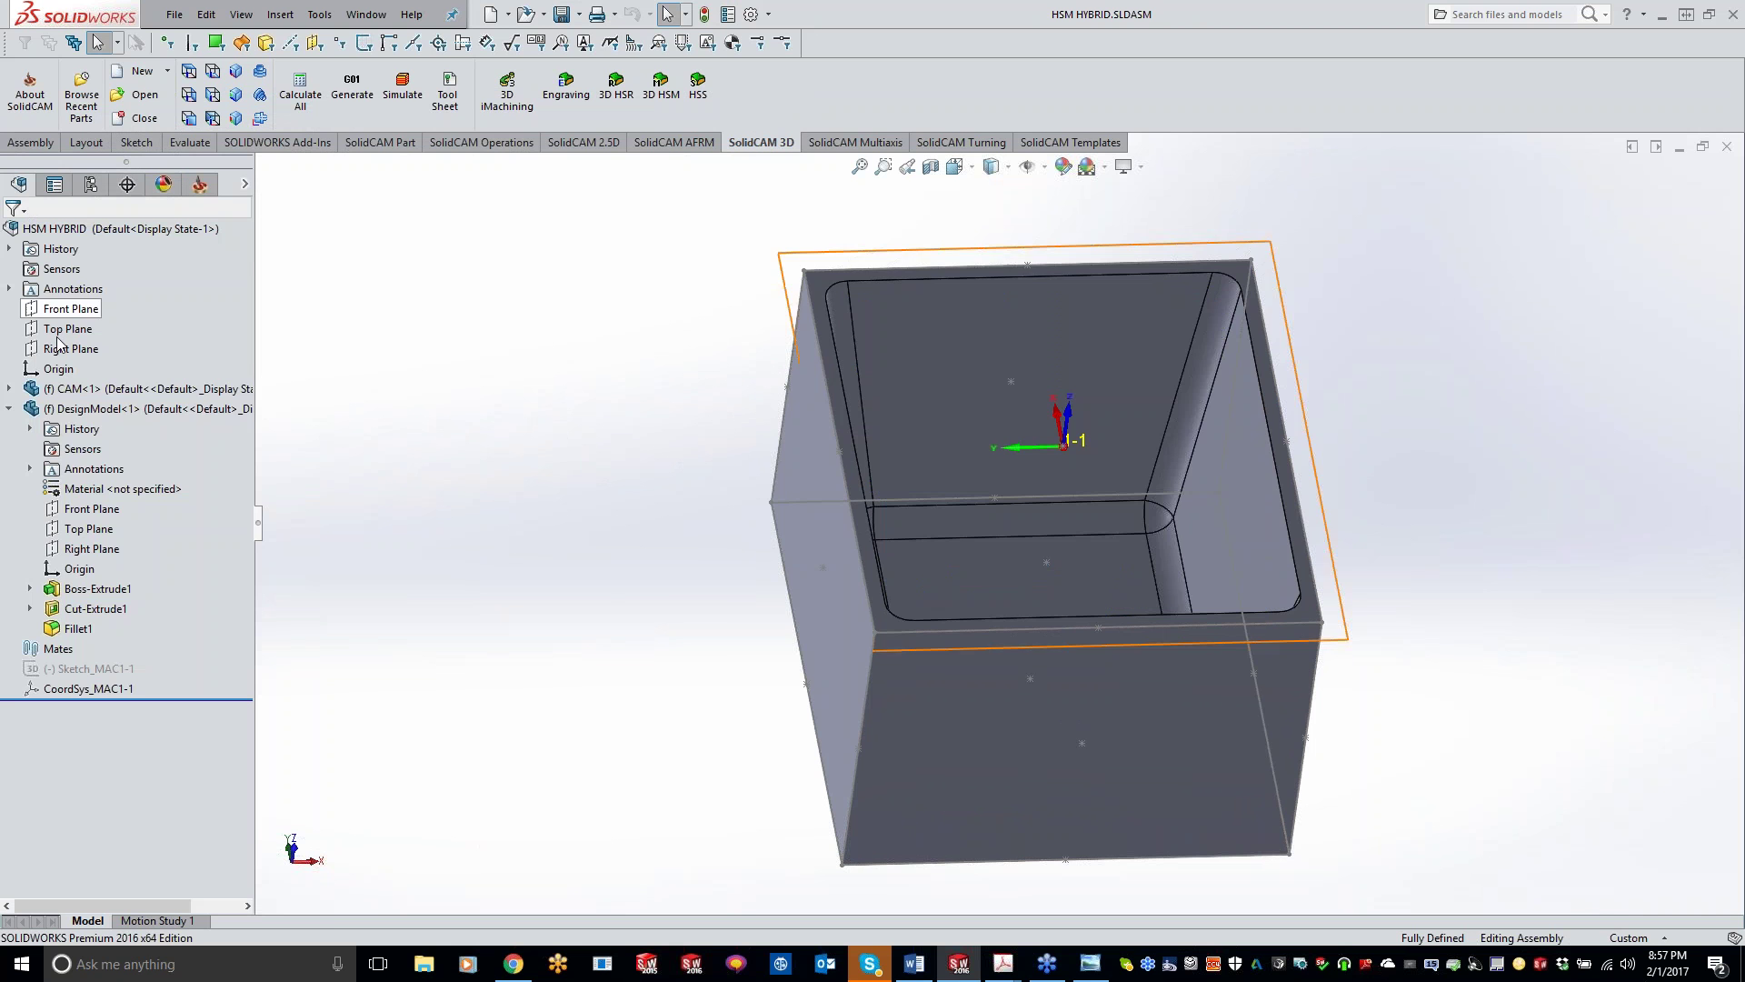
pyautogui.rightClick(108, 411)
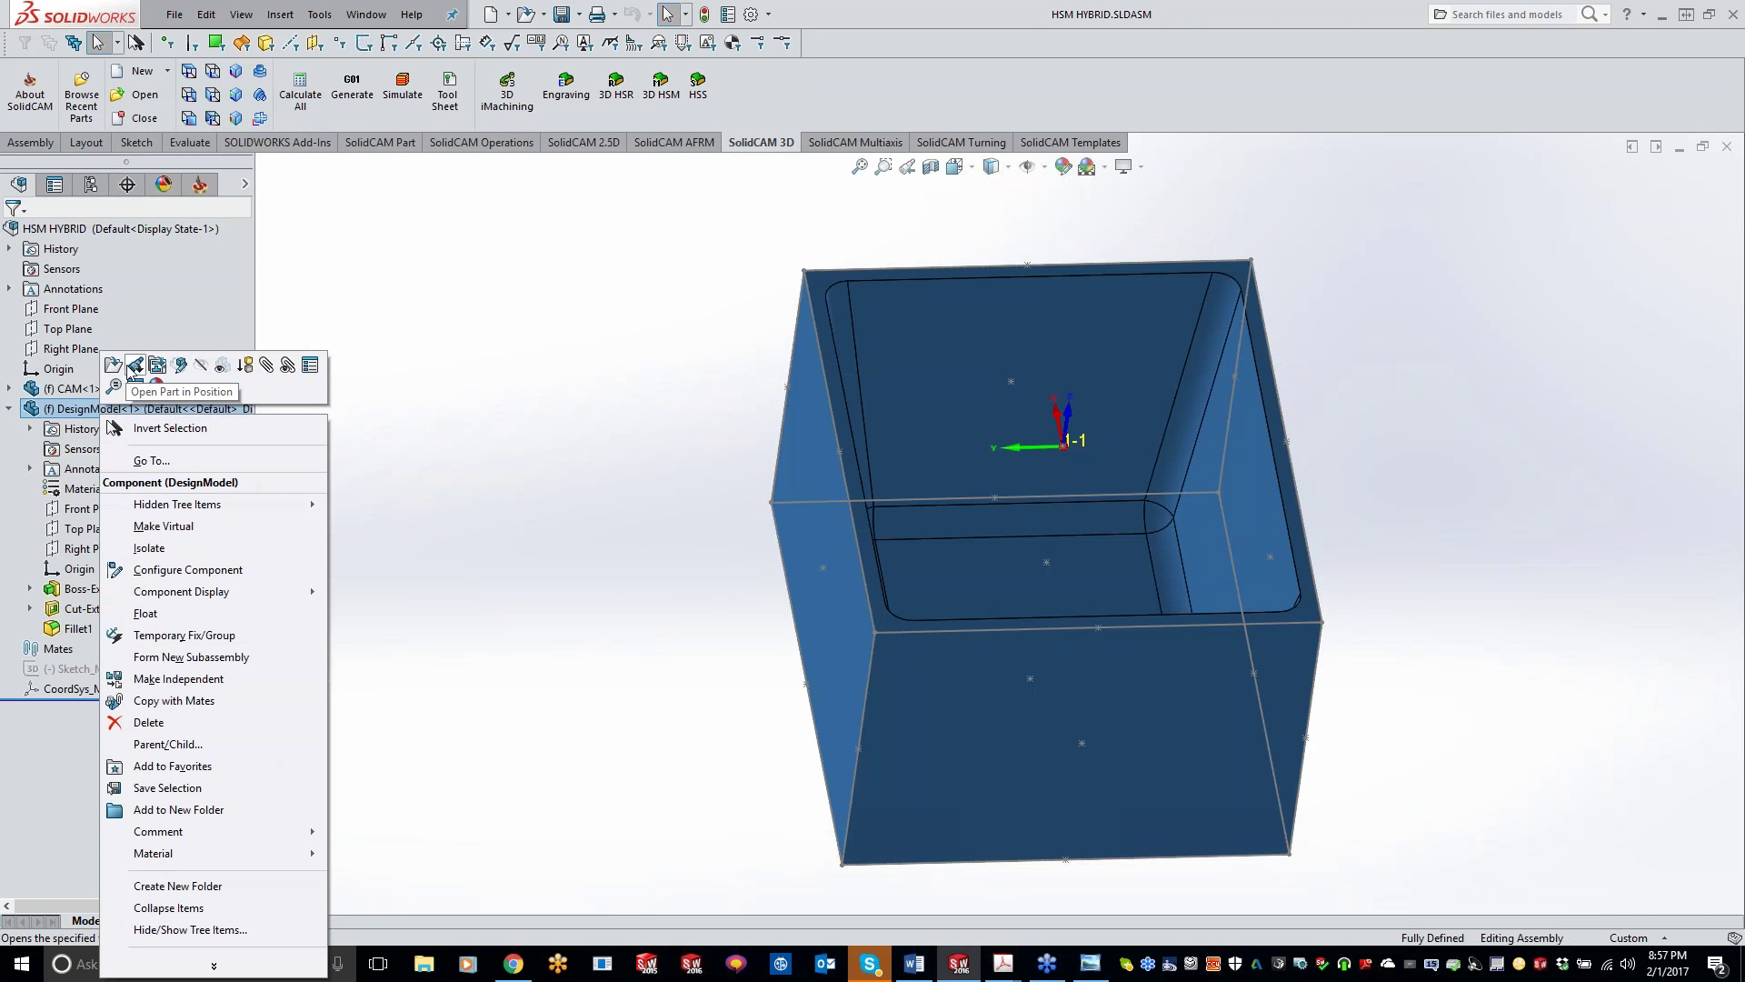
pyautogui.click(179, 366)
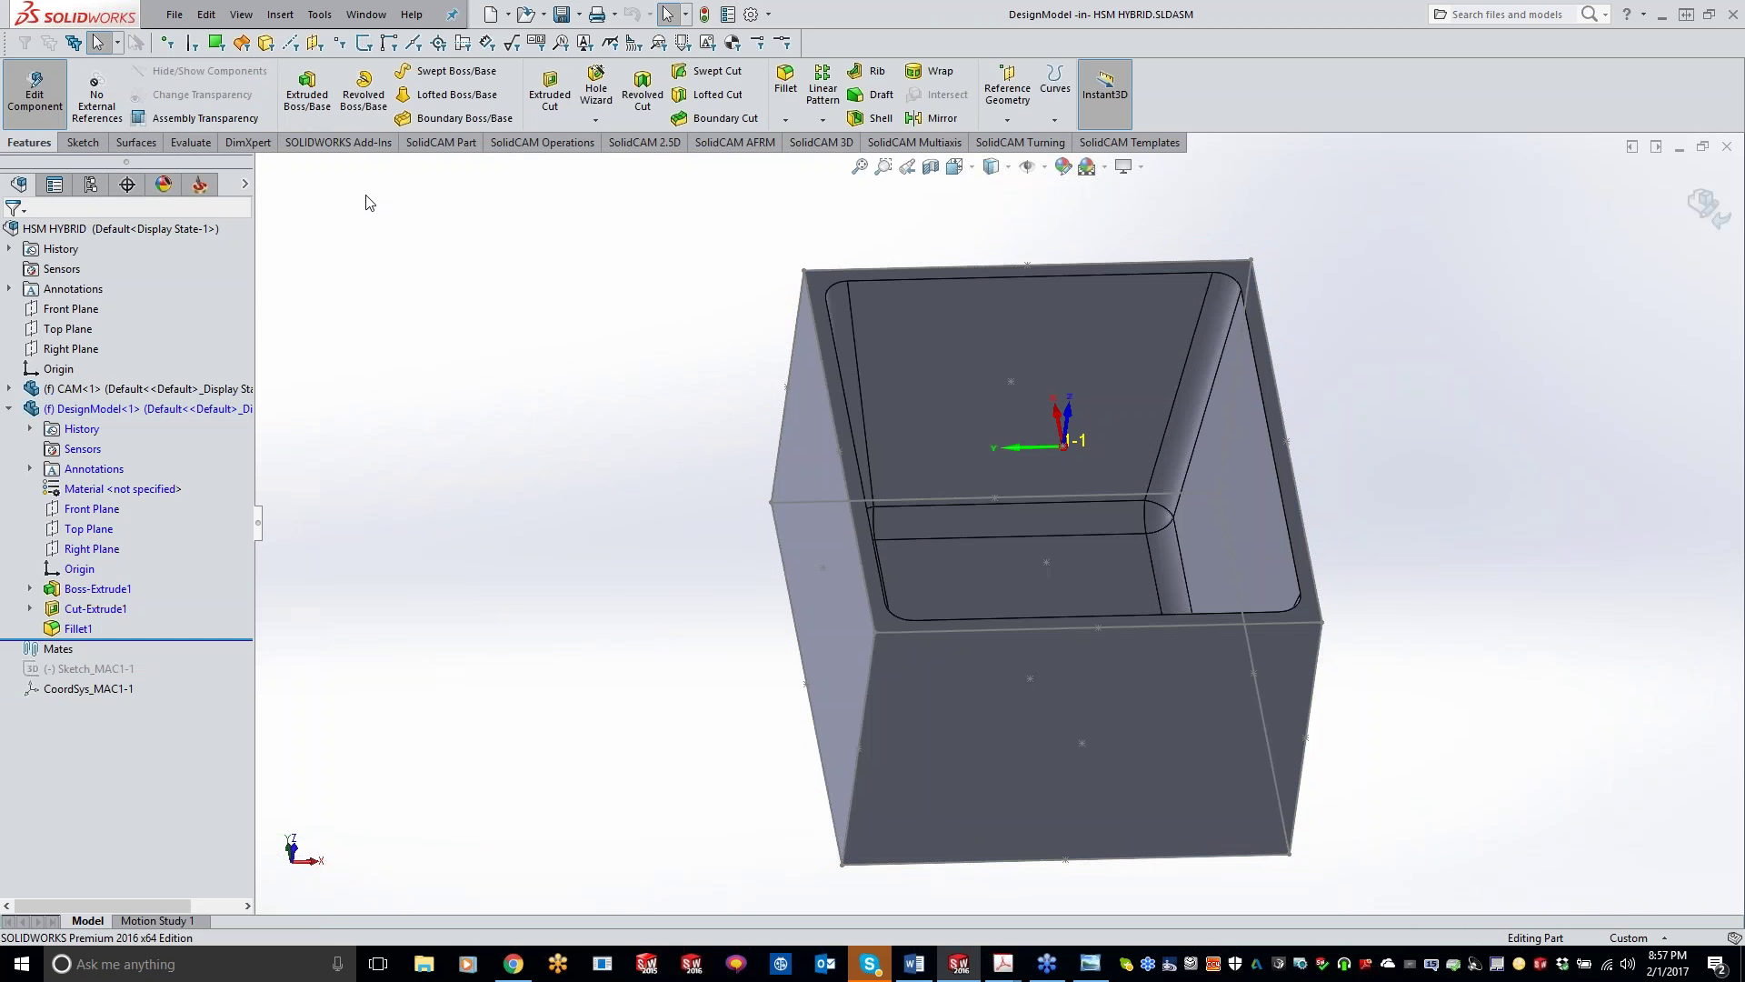
# - Chamfer the box's top left edge at 0.30 in and 45°, then return to the assembly
pyautogui.click(786, 120)
pyautogui.click(805, 165)
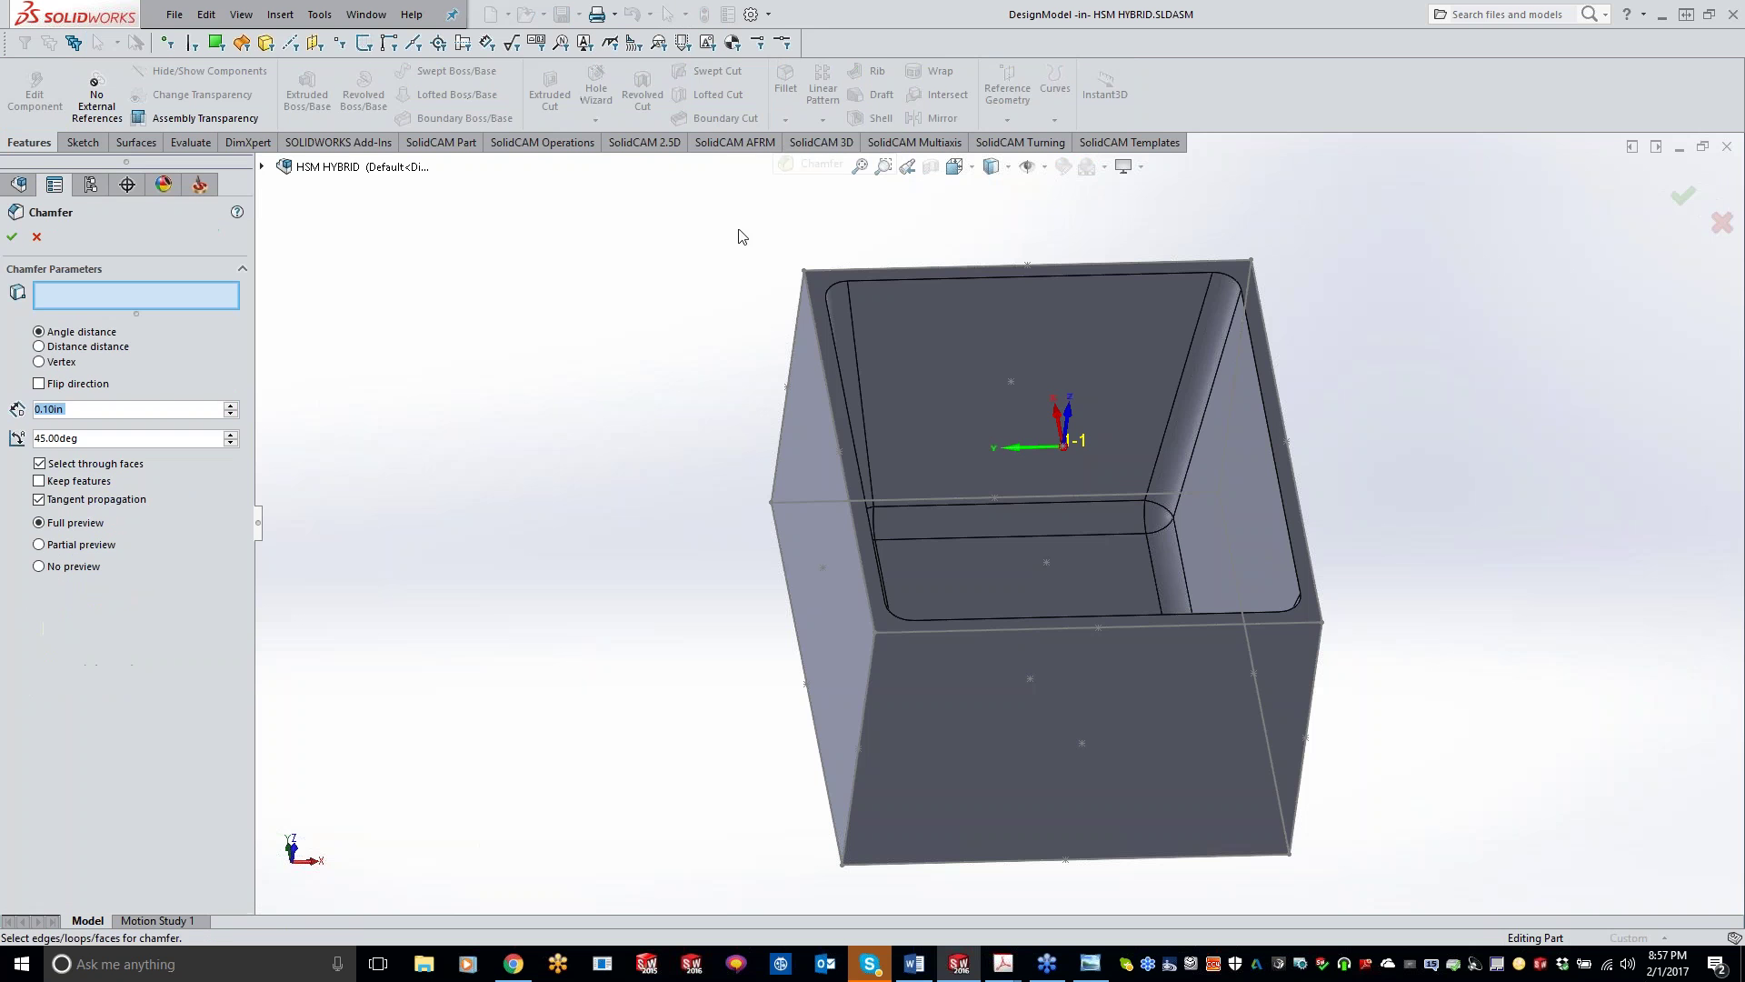
pyautogui.click(833, 409)
pyautogui.scroll(-3, 914, 446)
pyautogui.scroll(-3, 913, 446)
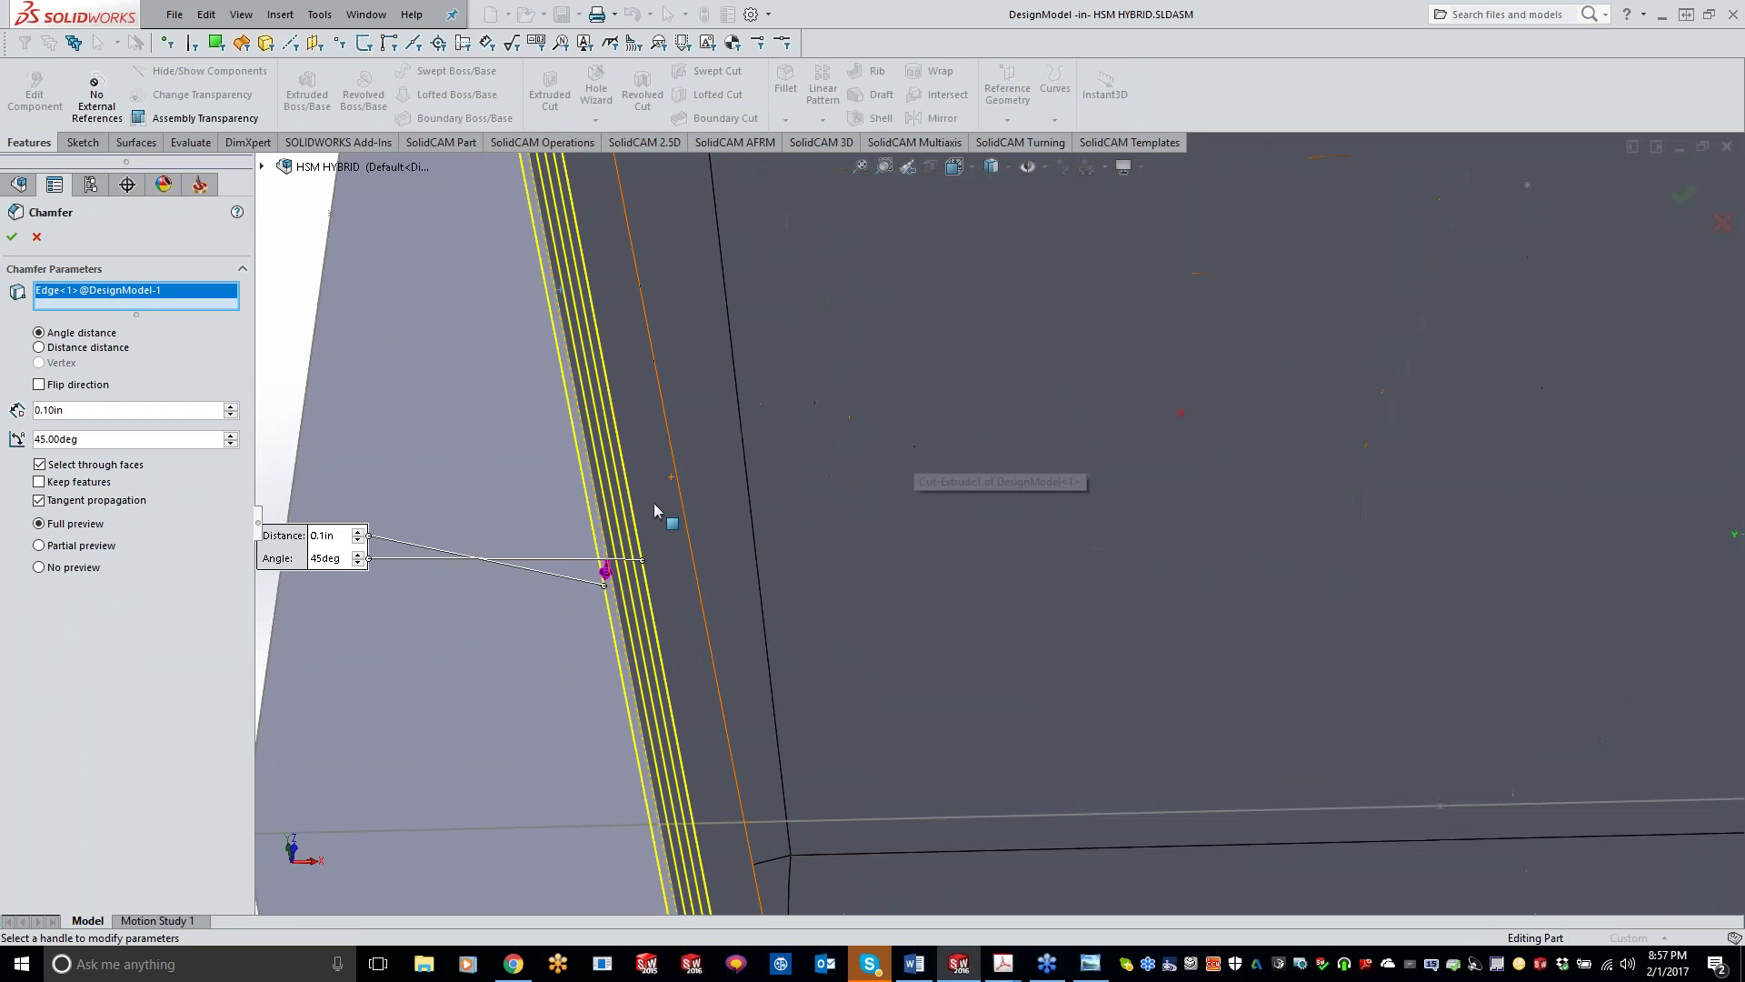
pyautogui.scroll(3, 668, 478)
pyautogui.scroll(-1, 828, 617)
pyautogui.moveTo(828, 617); pyautogui.dragTo(828, 559, button='middle')
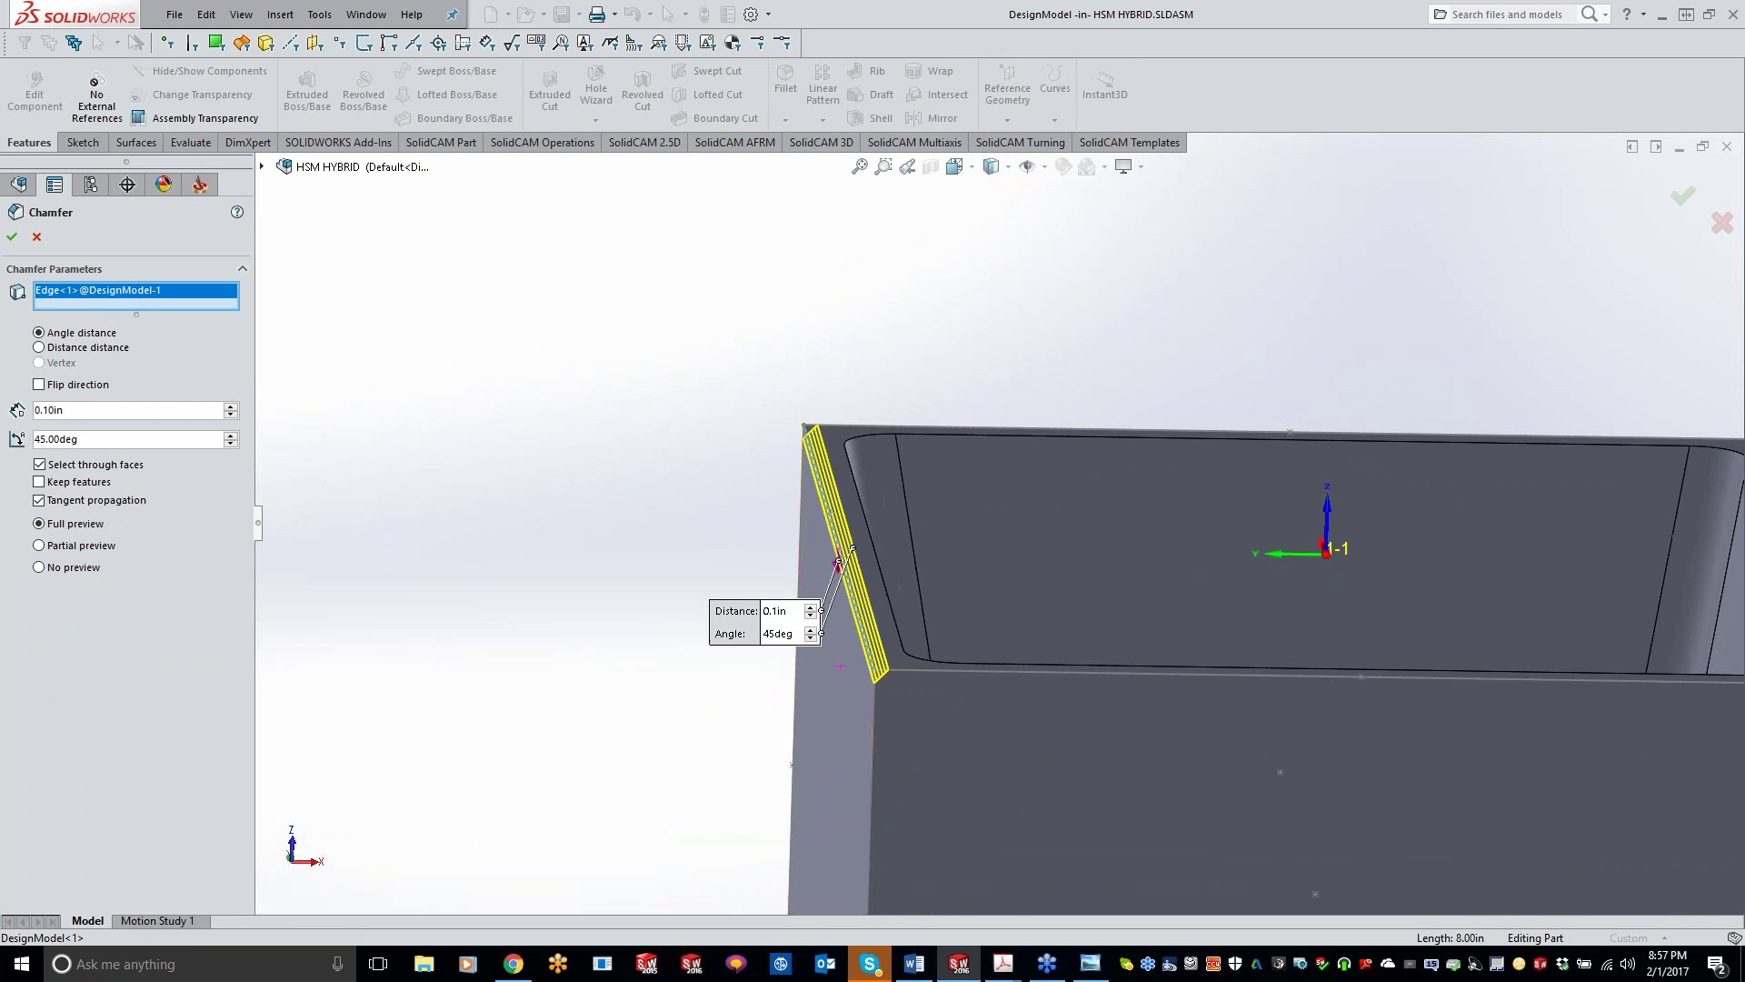
pyautogui.click(231, 407)
pyautogui.click(231, 406)
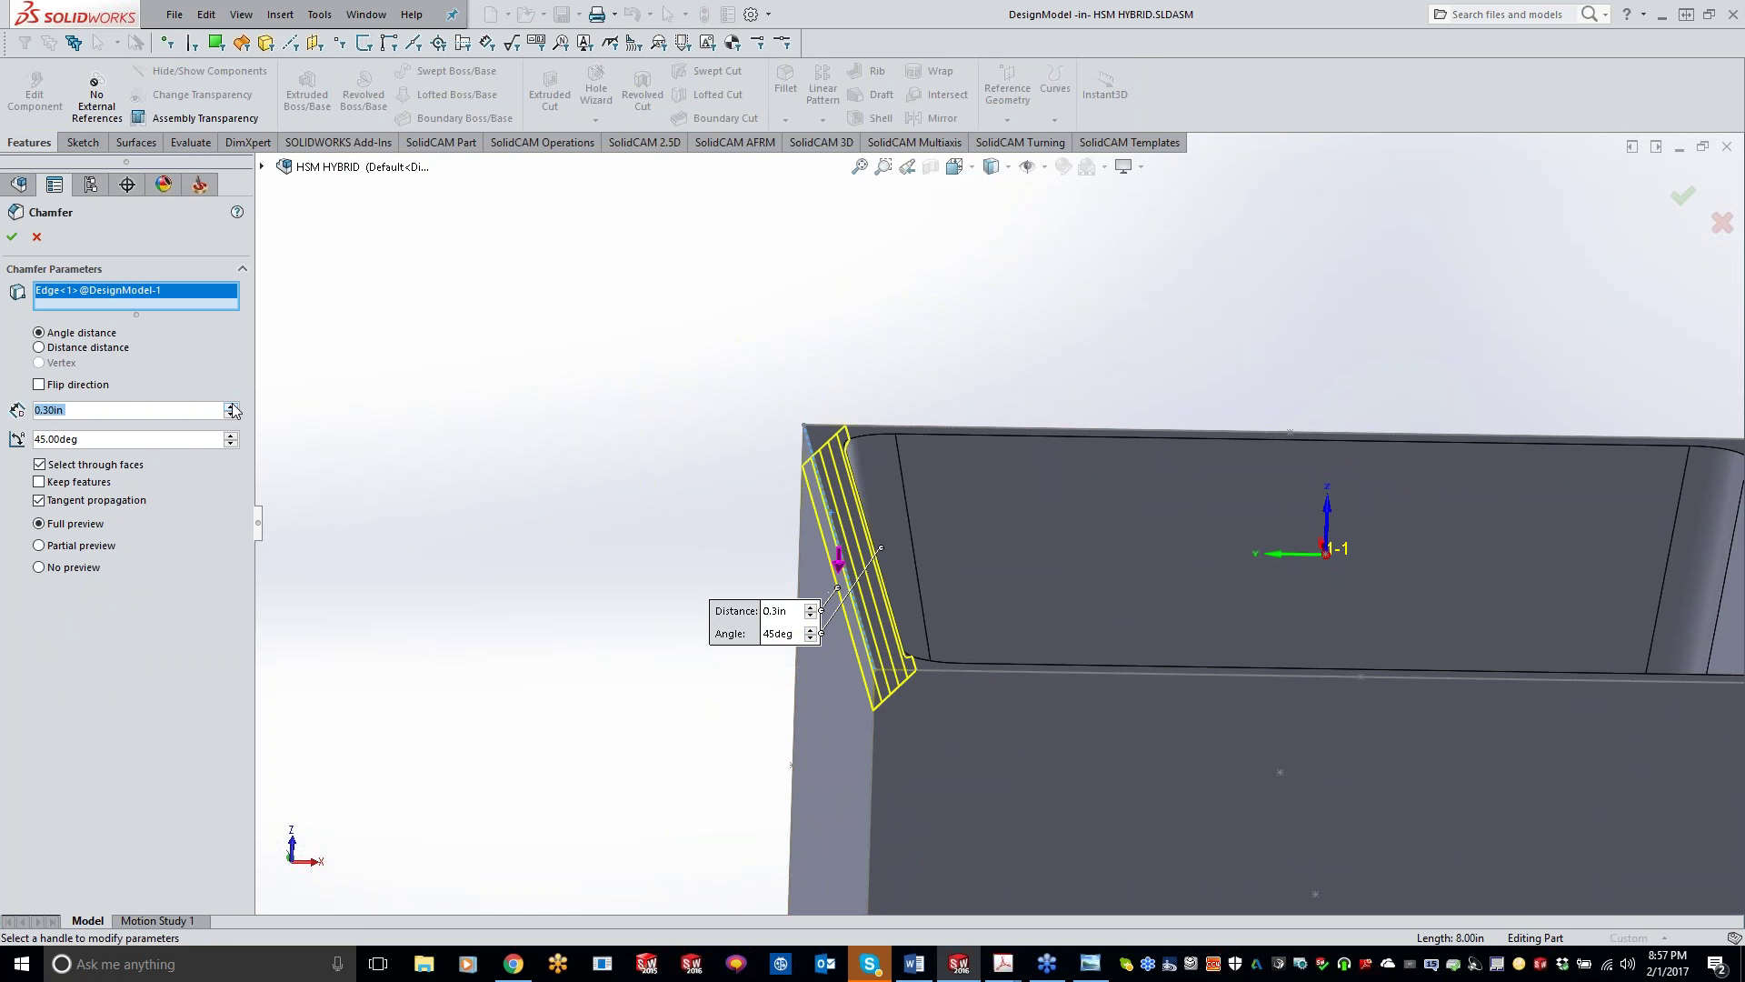
pyautogui.click(11, 236)
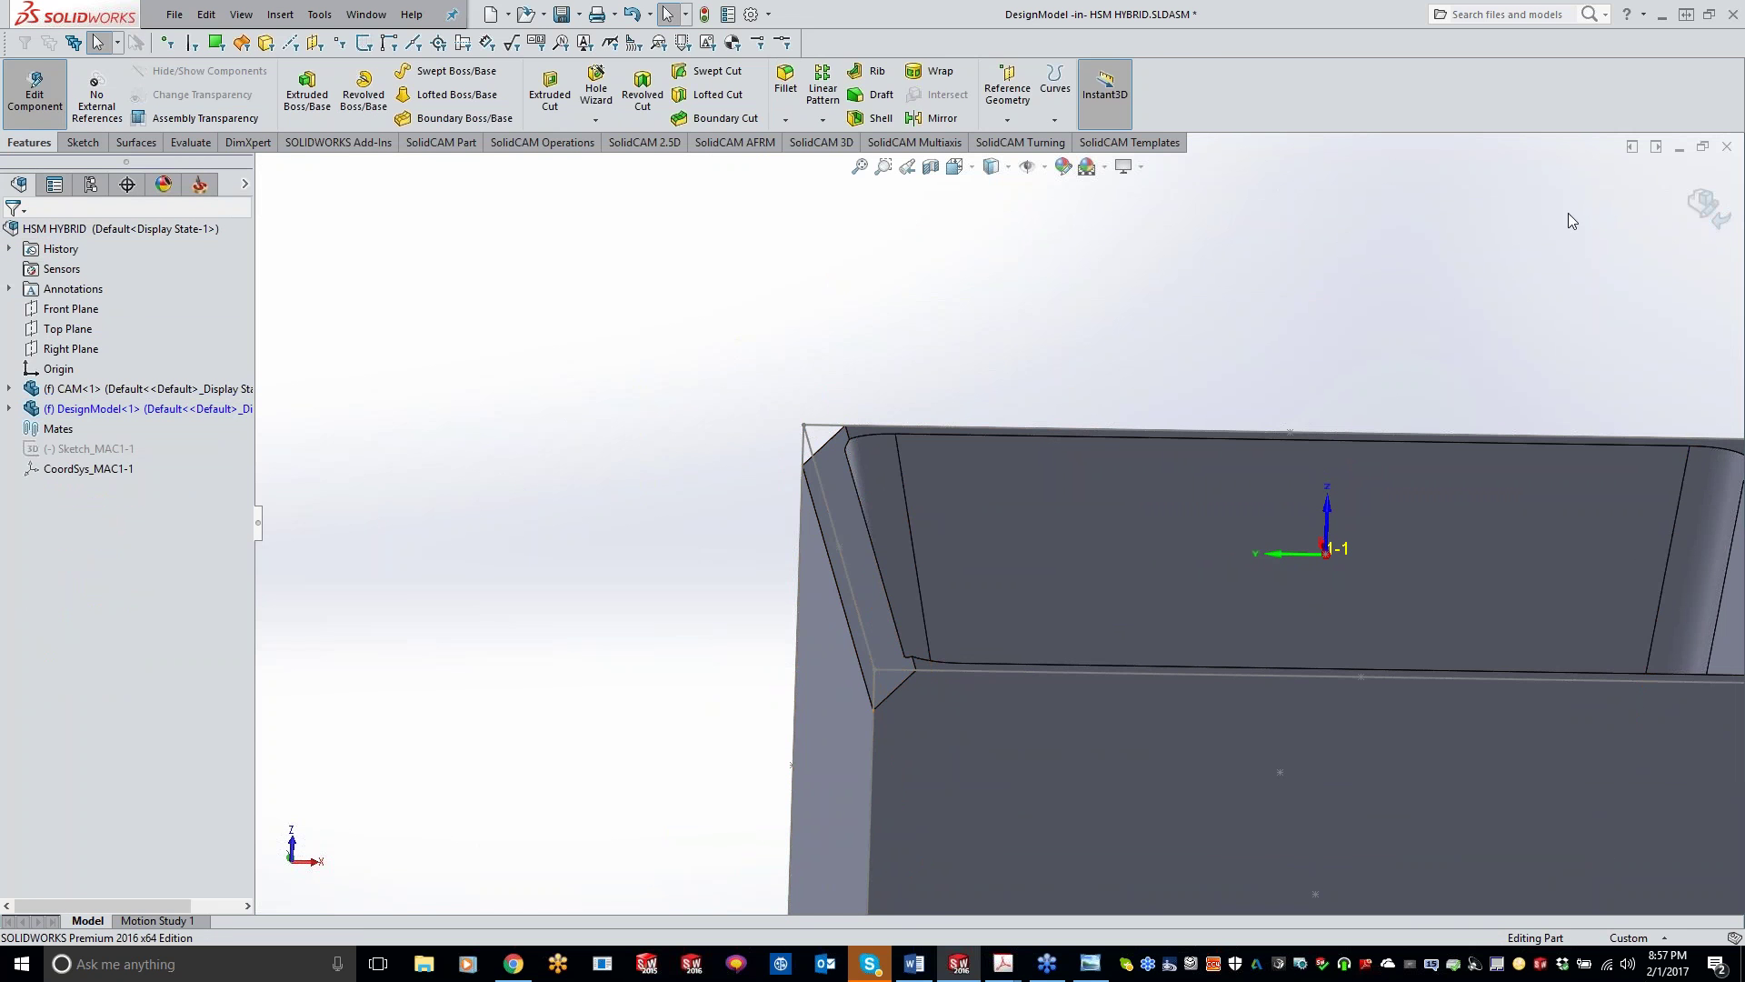
pyautogui.click(1716, 218)
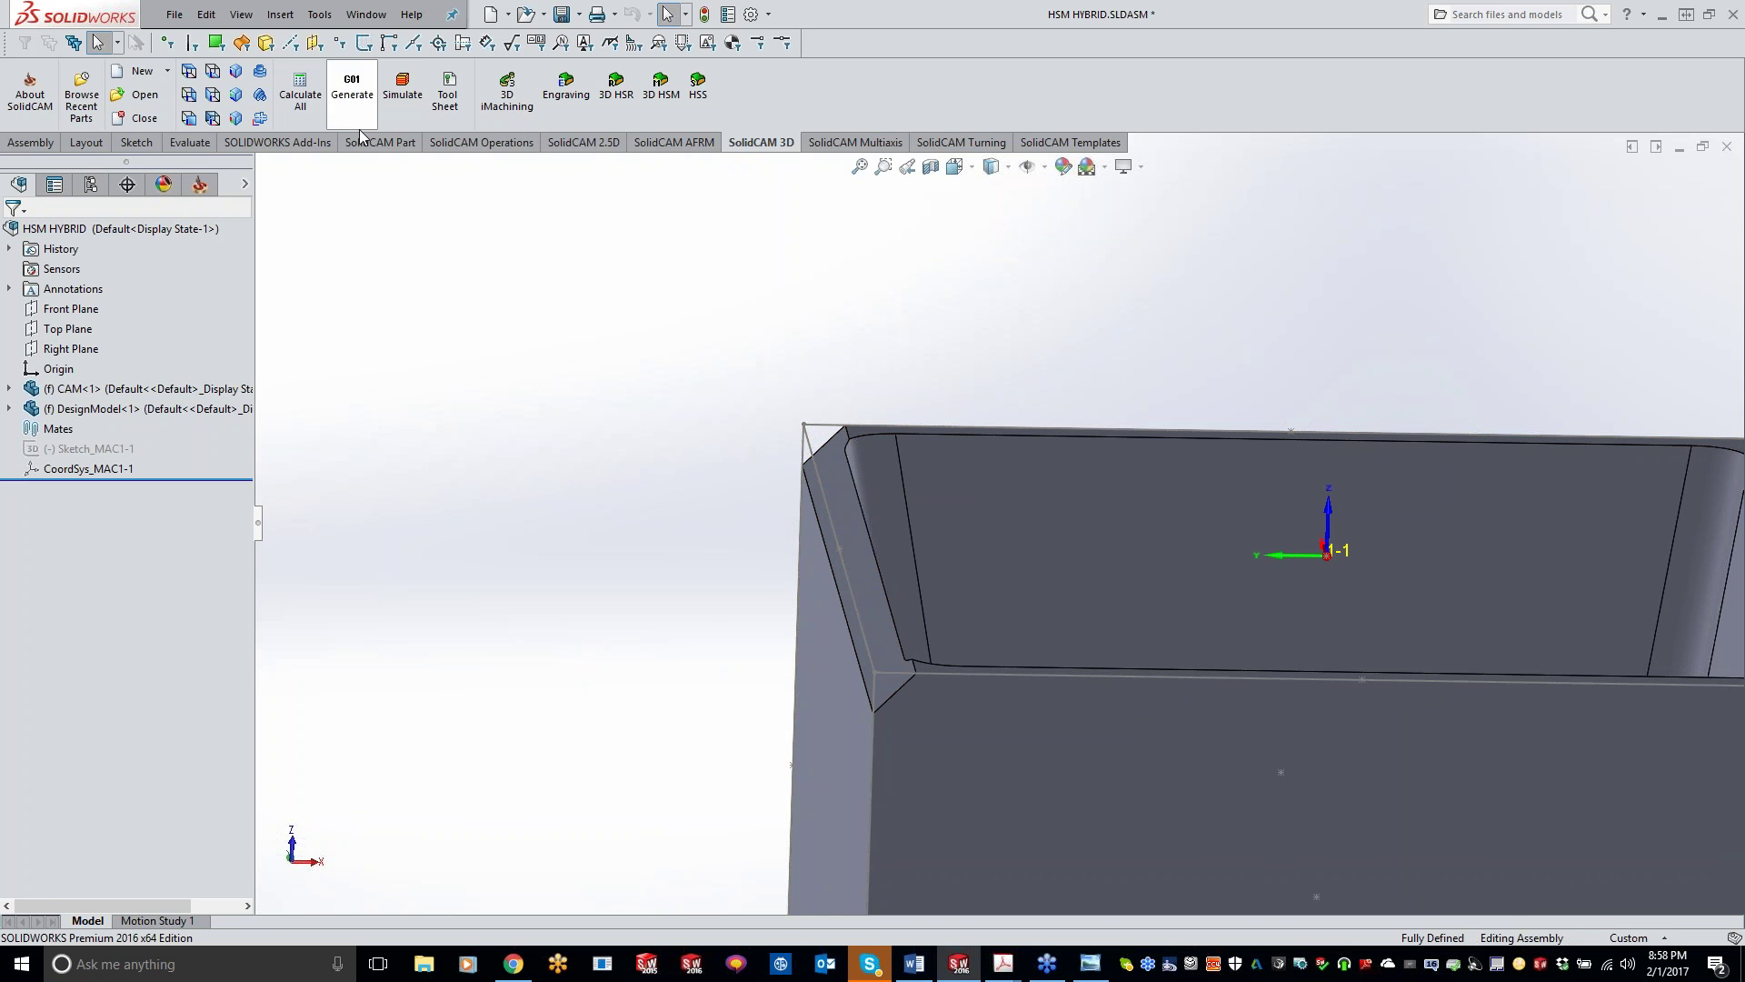
# - Switch the left panel back to the SolidCAM Manager operations tree
pyautogui.click(202, 192)
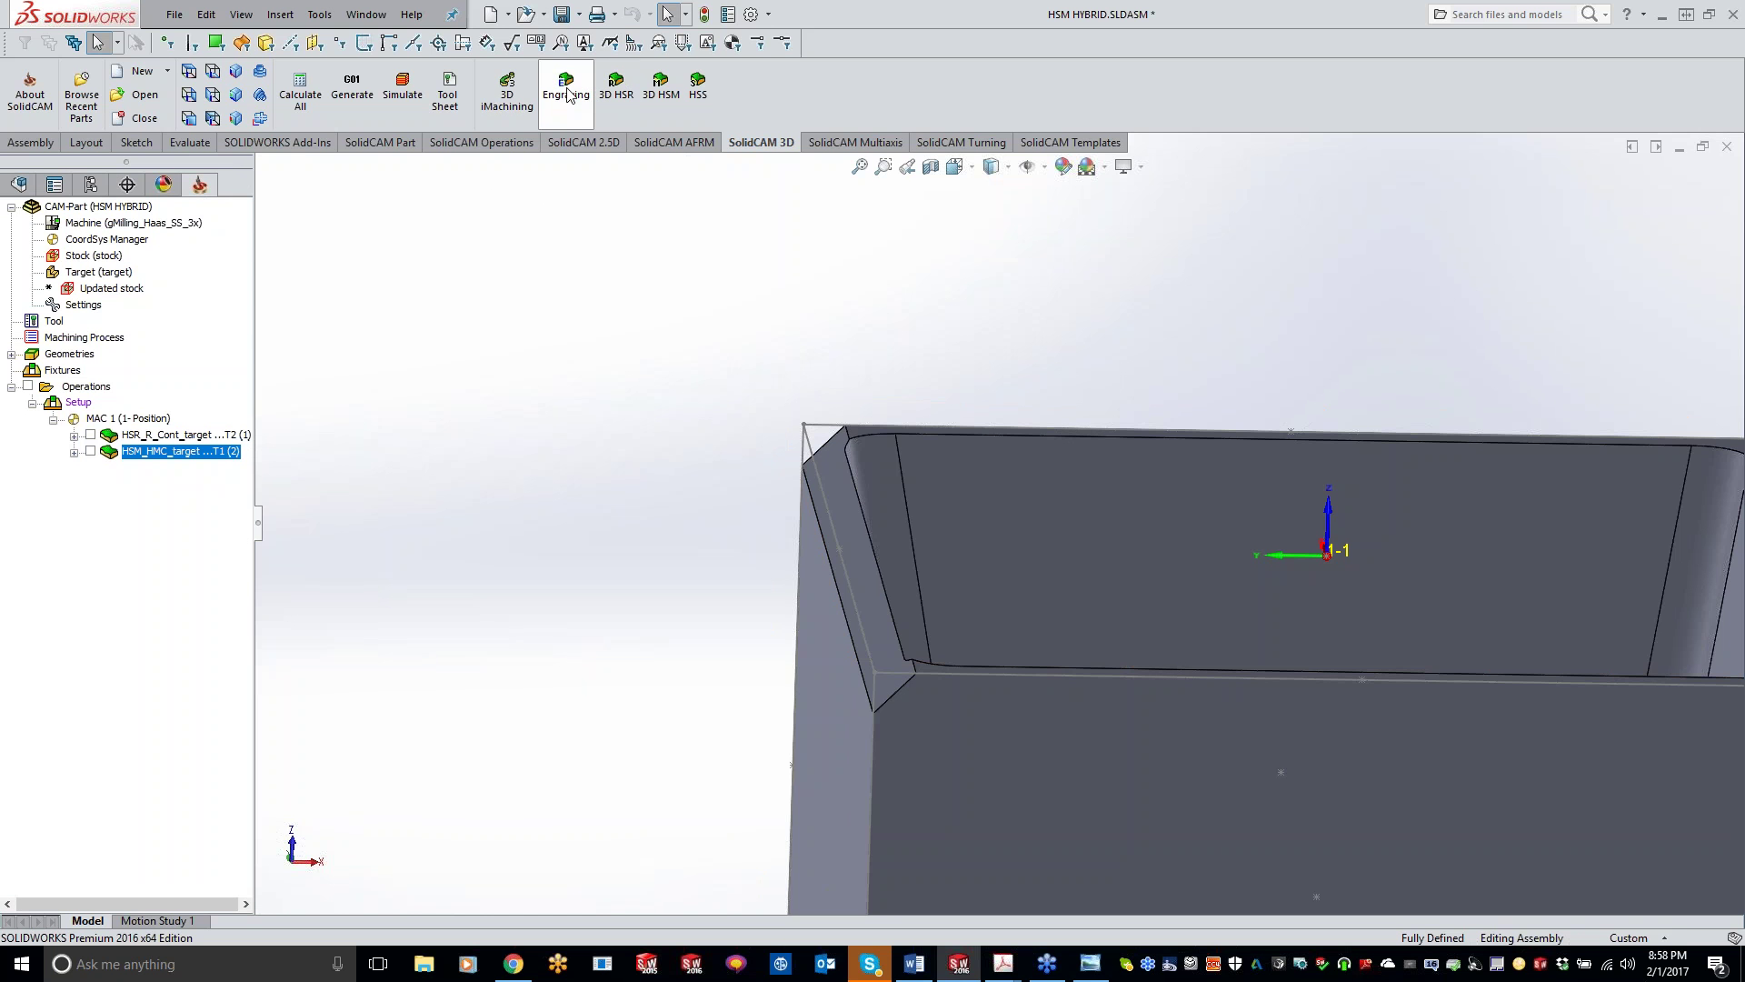
# - Start a new 3D HSM operation and assign tool 1 to it
pyautogui.click(662, 102)
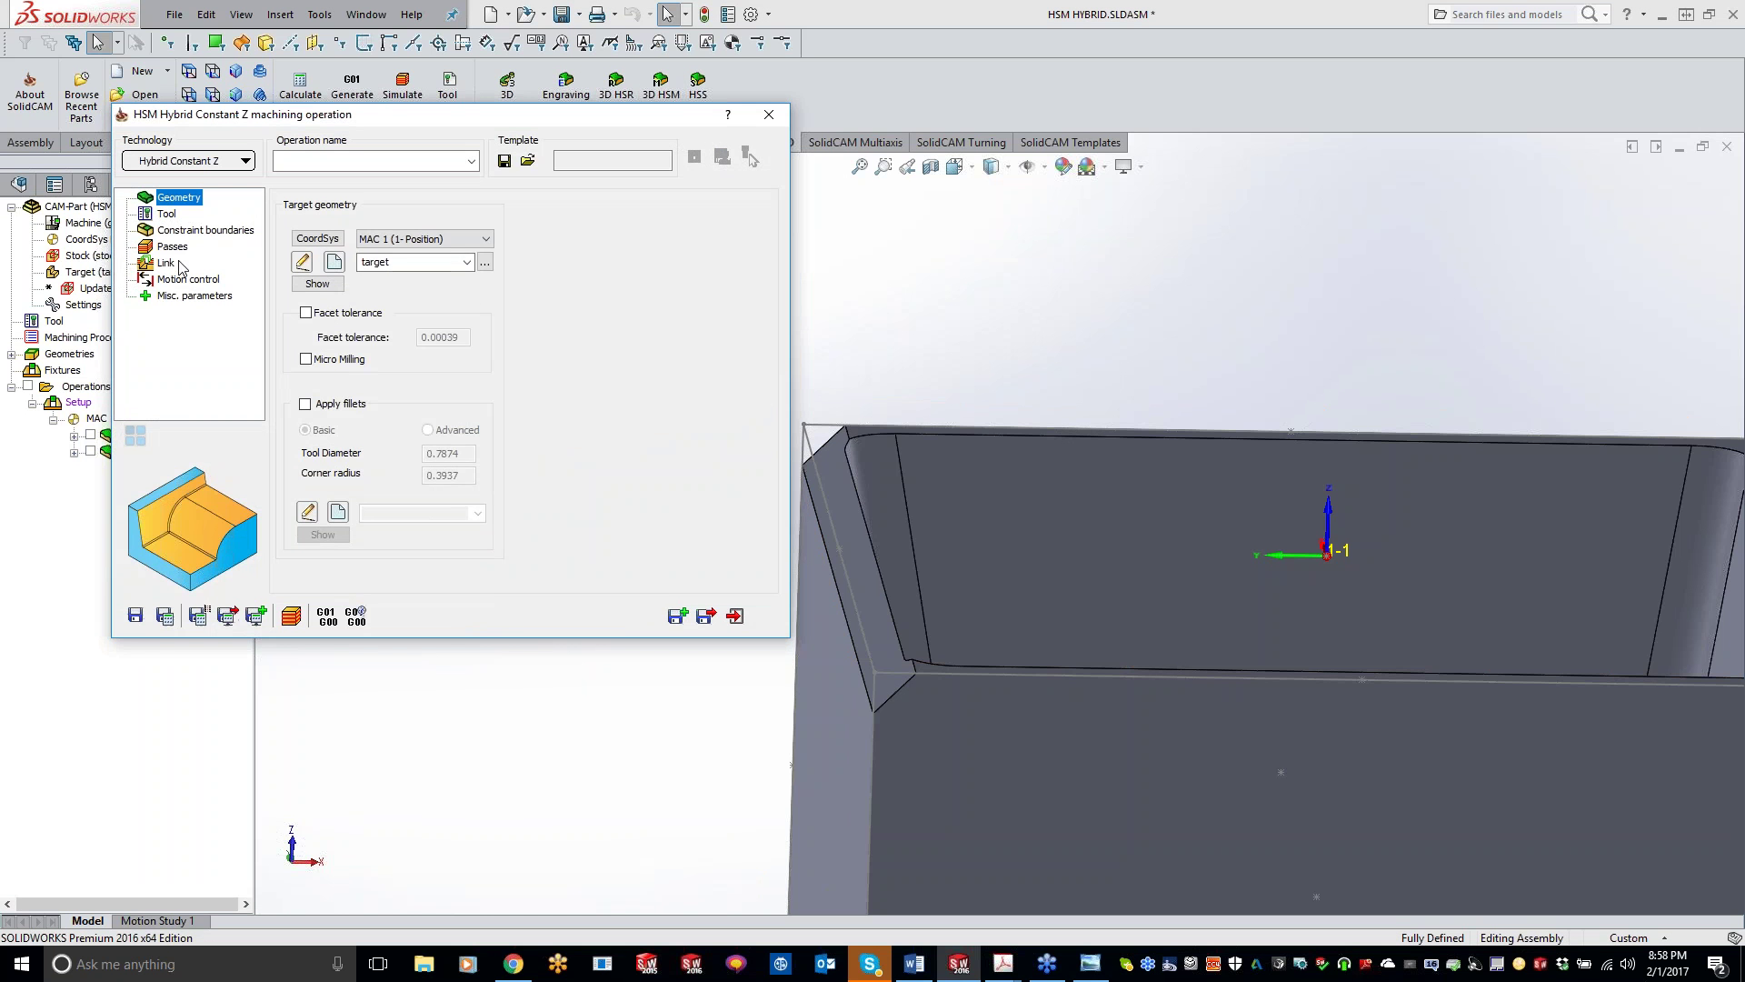
pyautogui.click(177, 229)
pyautogui.click(168, 215)
pyautogui.click(401, 513)
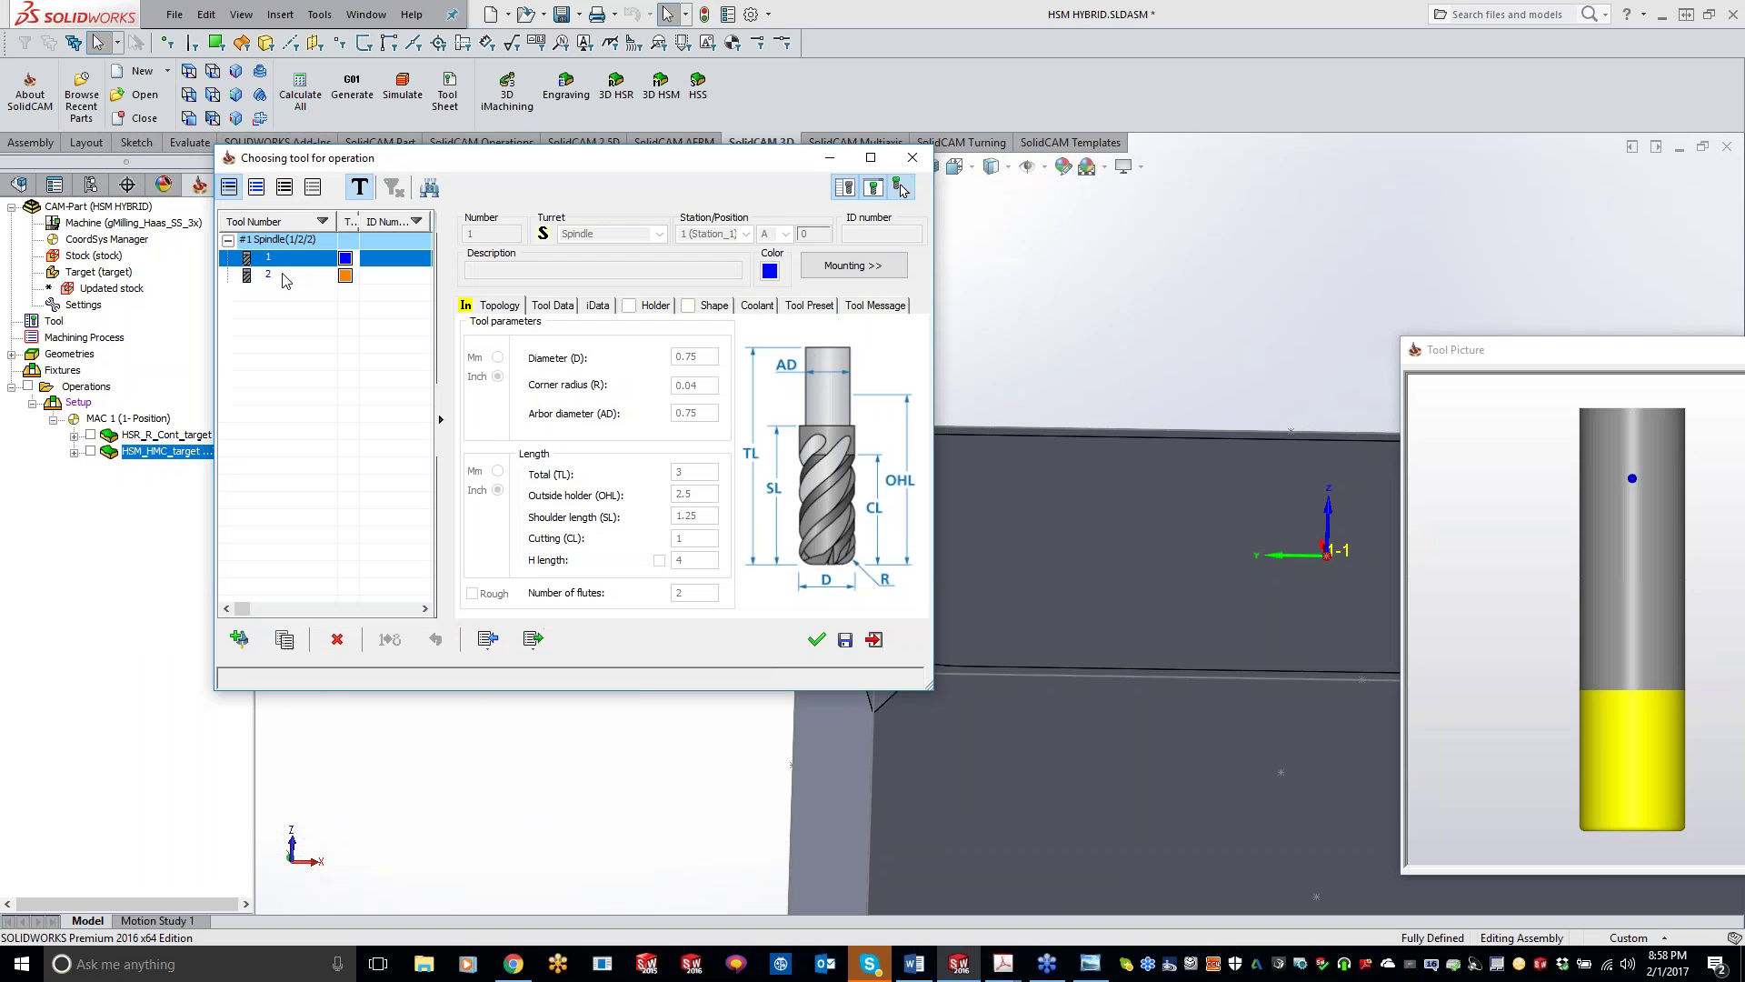
pyautogui.doubleClick(284, 260)
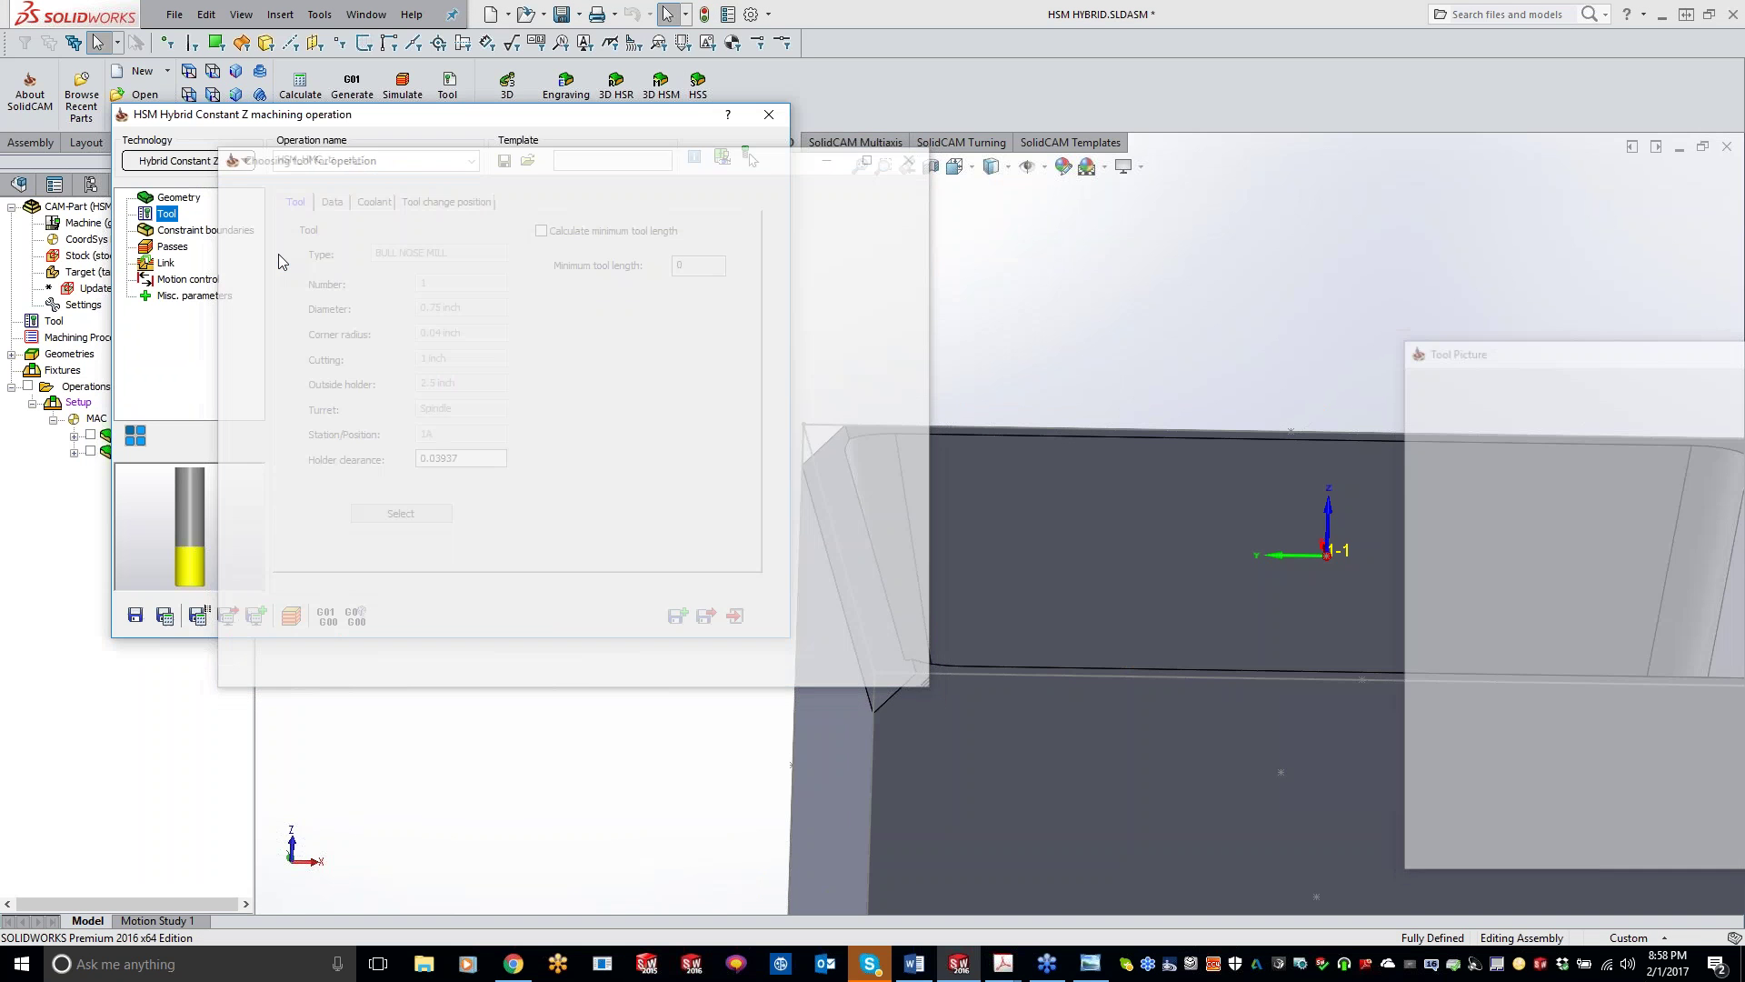
# - Limit the operation with a Selected faces boundary on the chamfer face
pyautogui.click(191, 233)
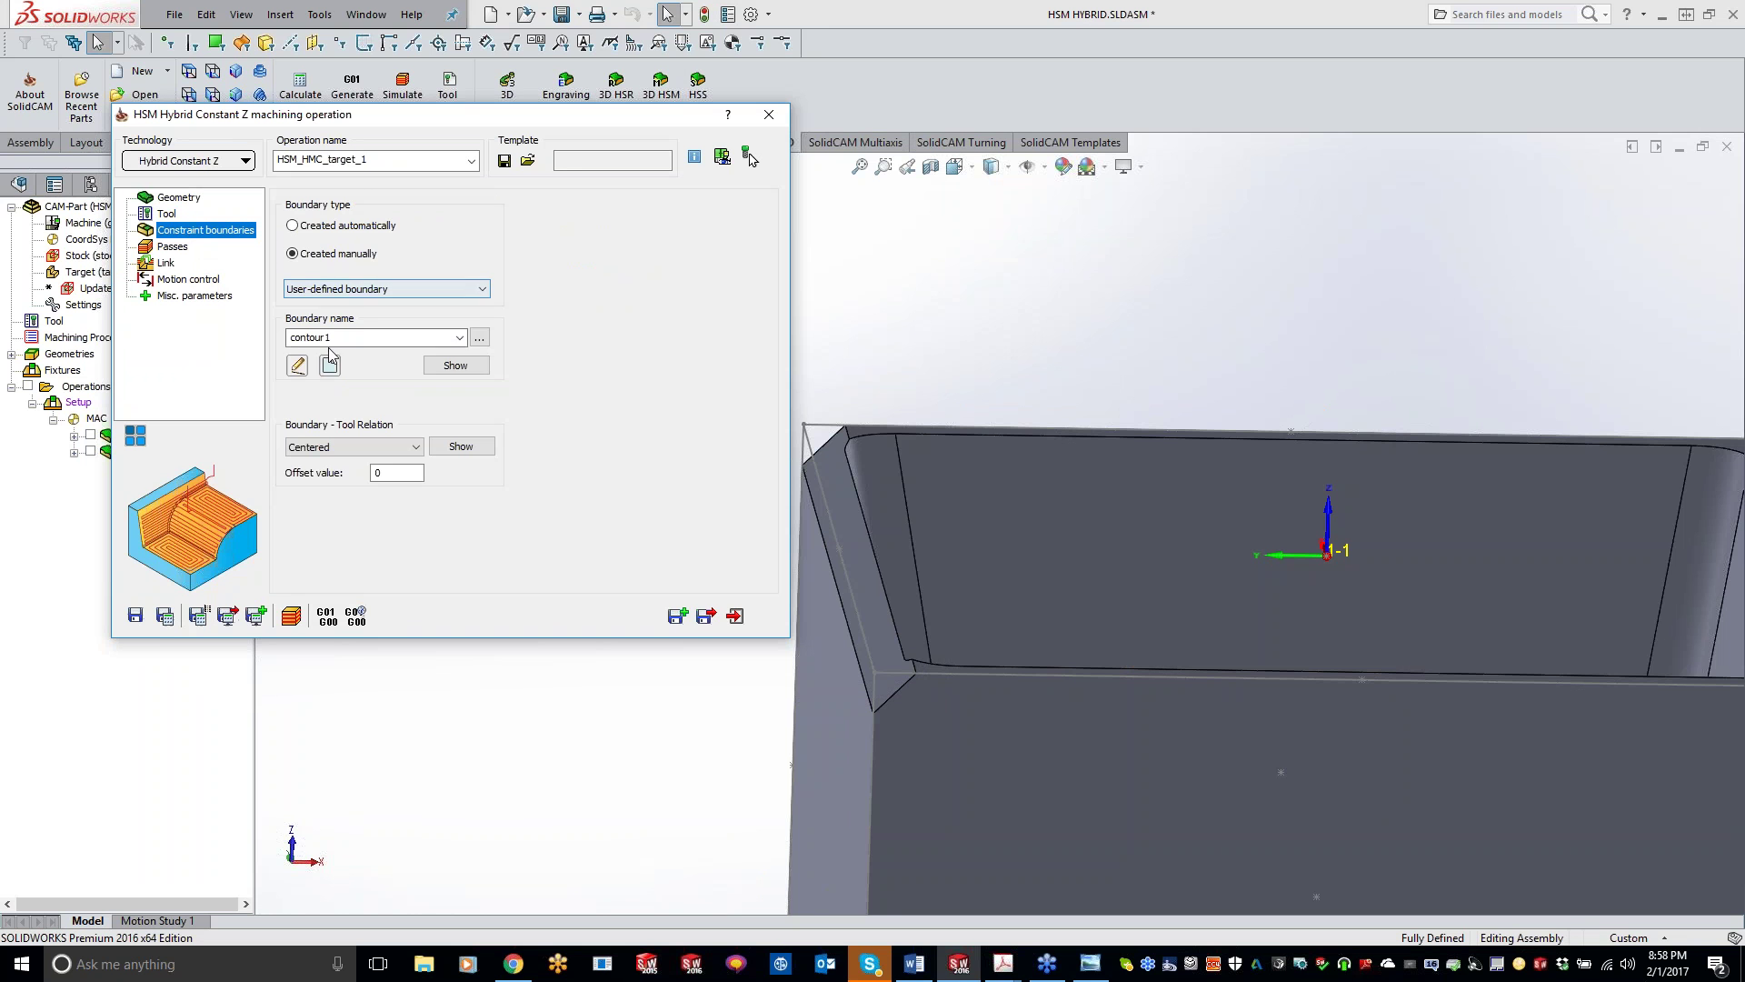
pyautogui.click(386, 288)
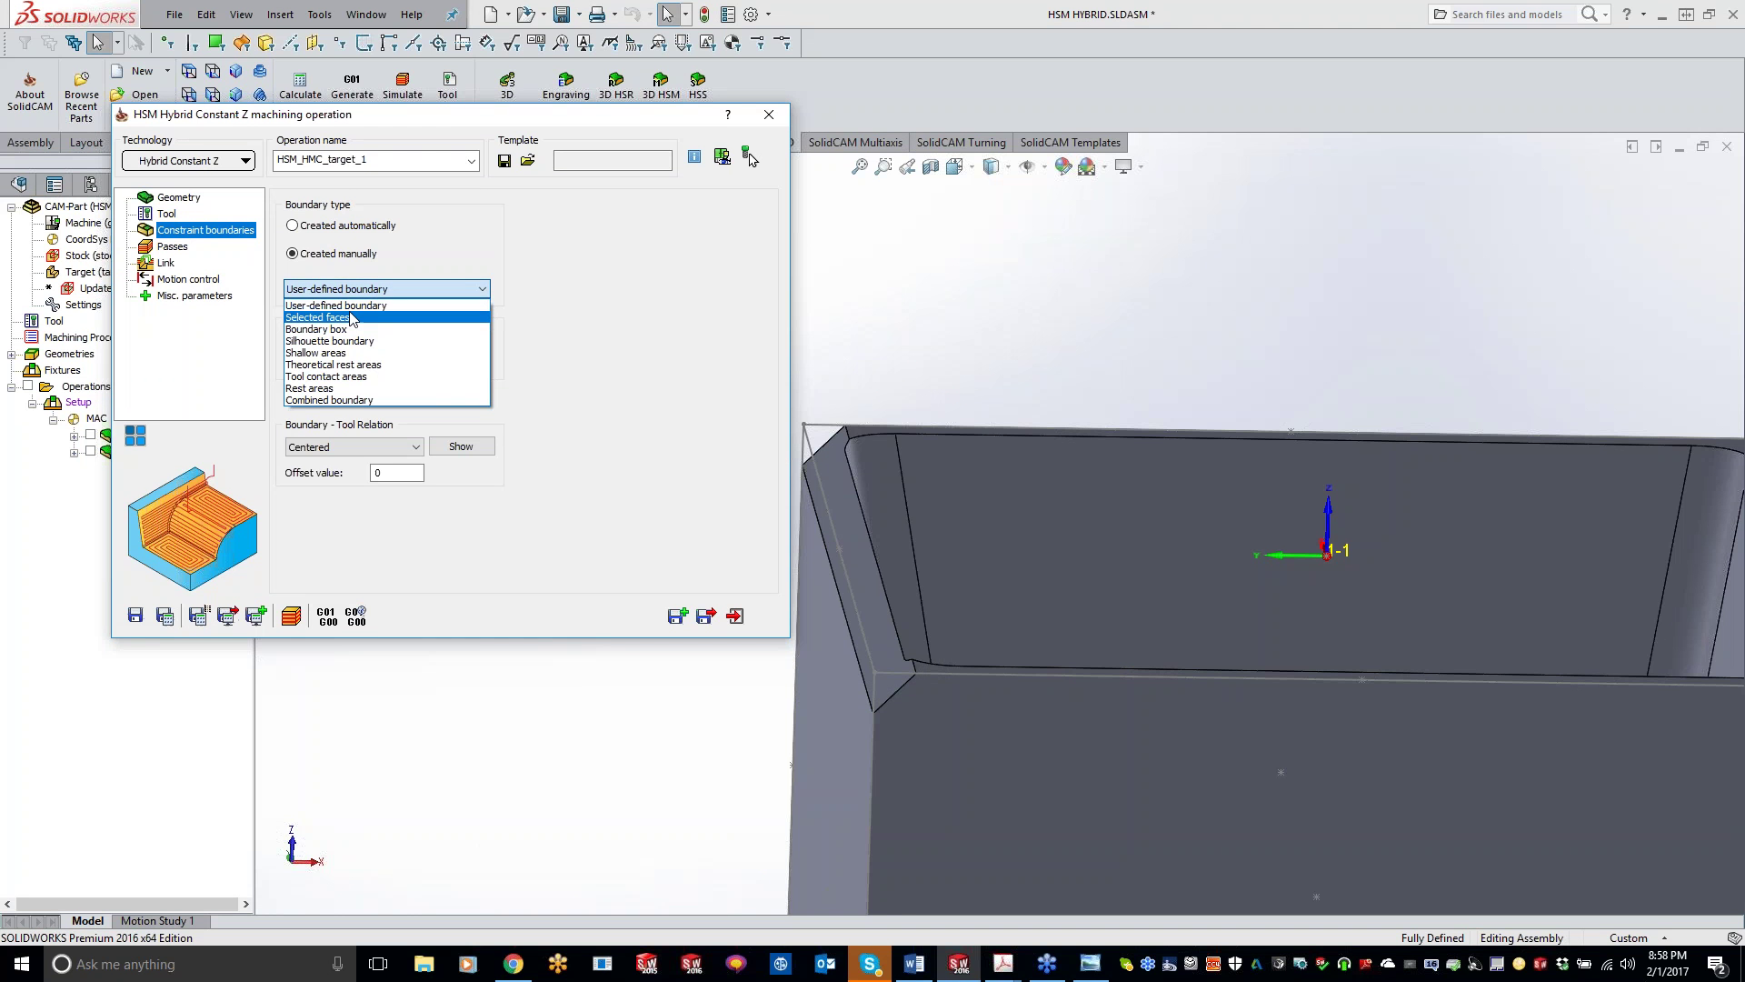
pyautogui.click(386, 316)
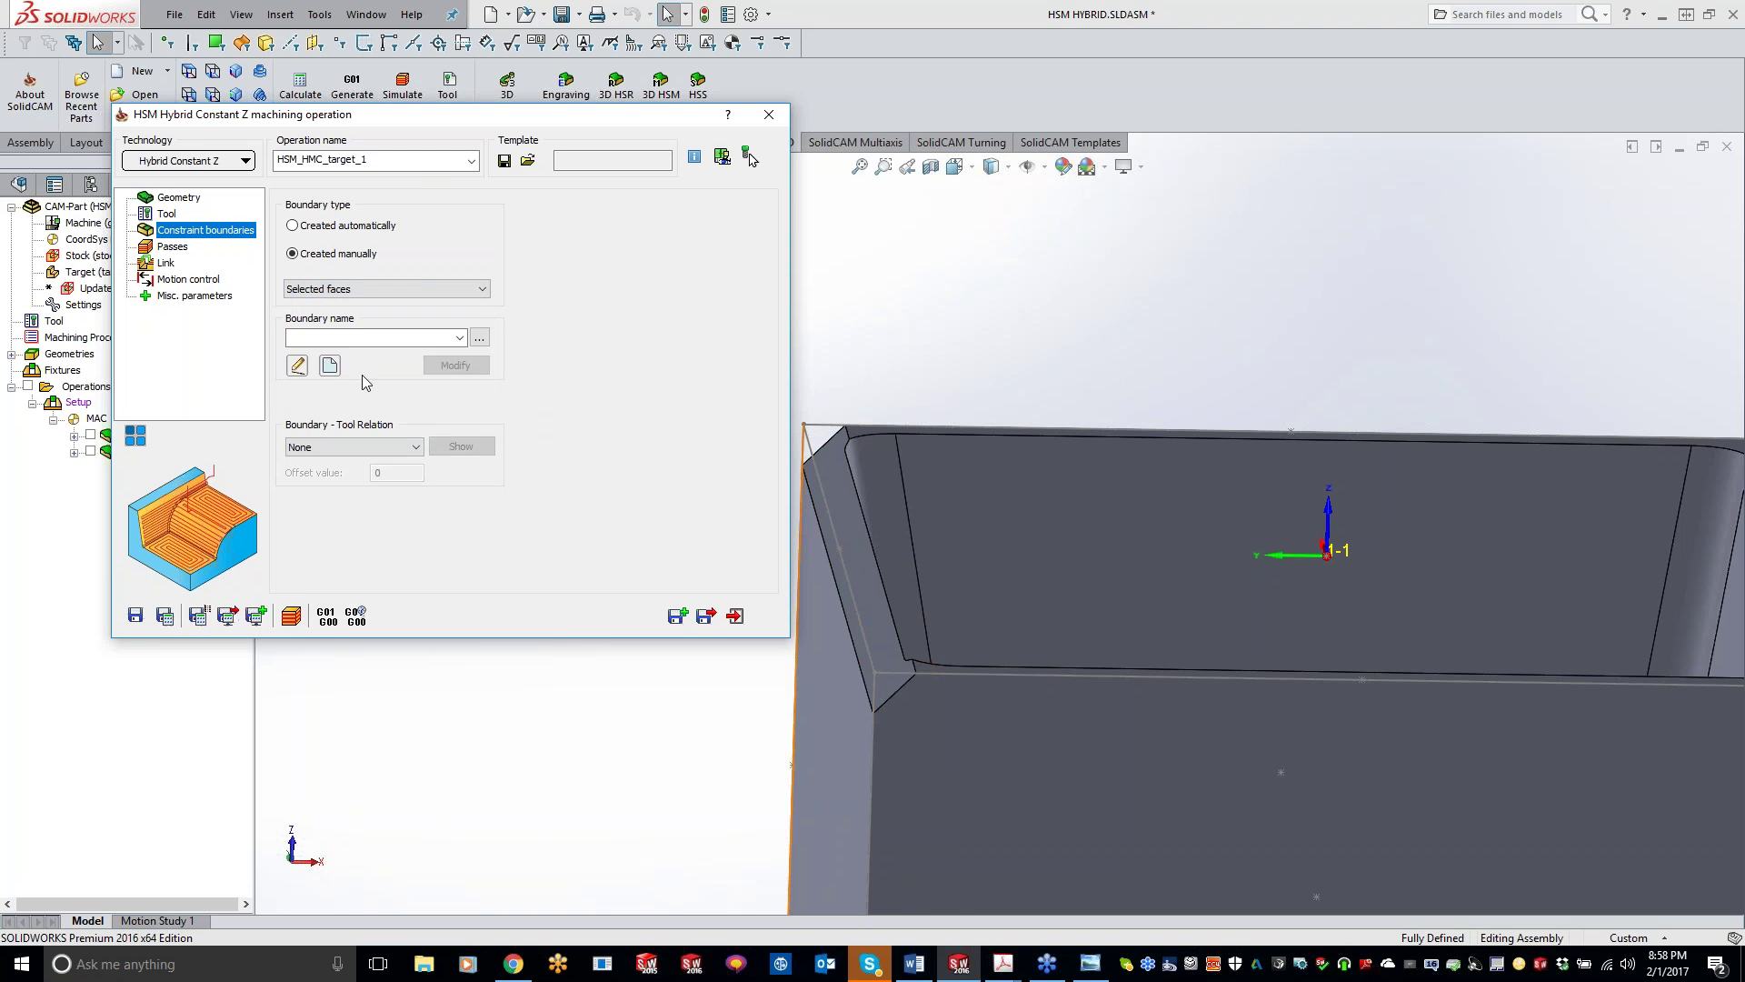
pyautogui.click(330, 366)
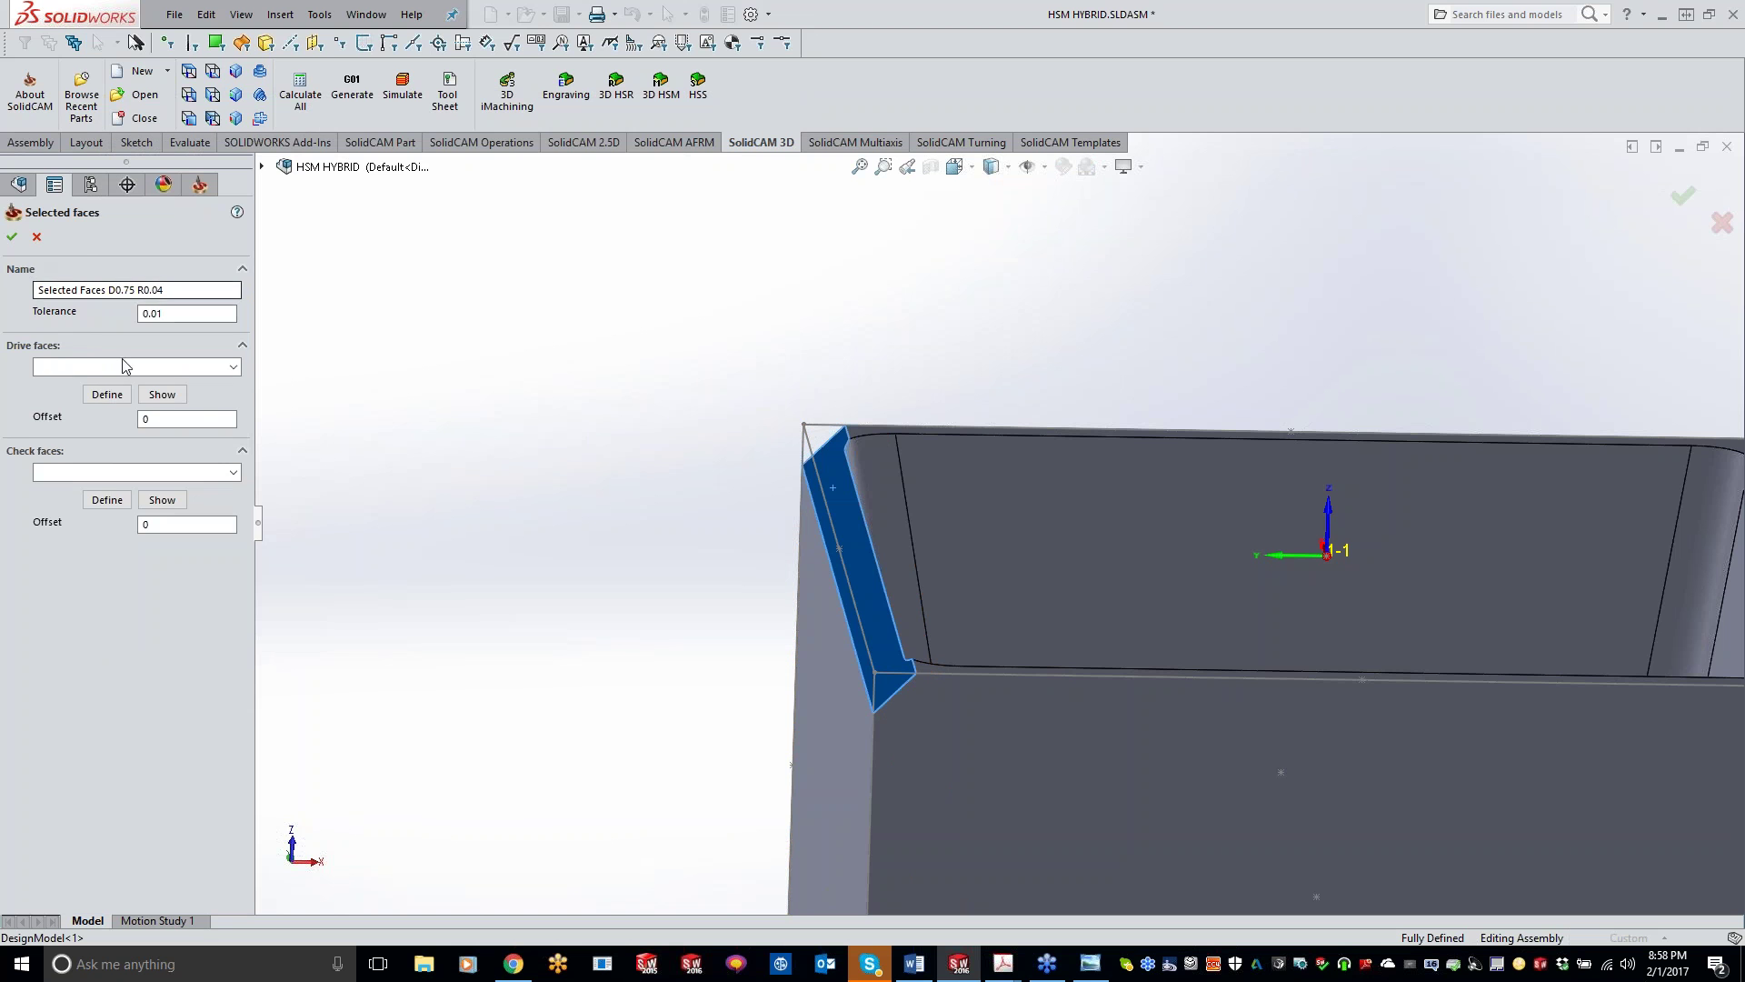
pyautogui.click(106, 394)
pyautogui.click(834, 473)
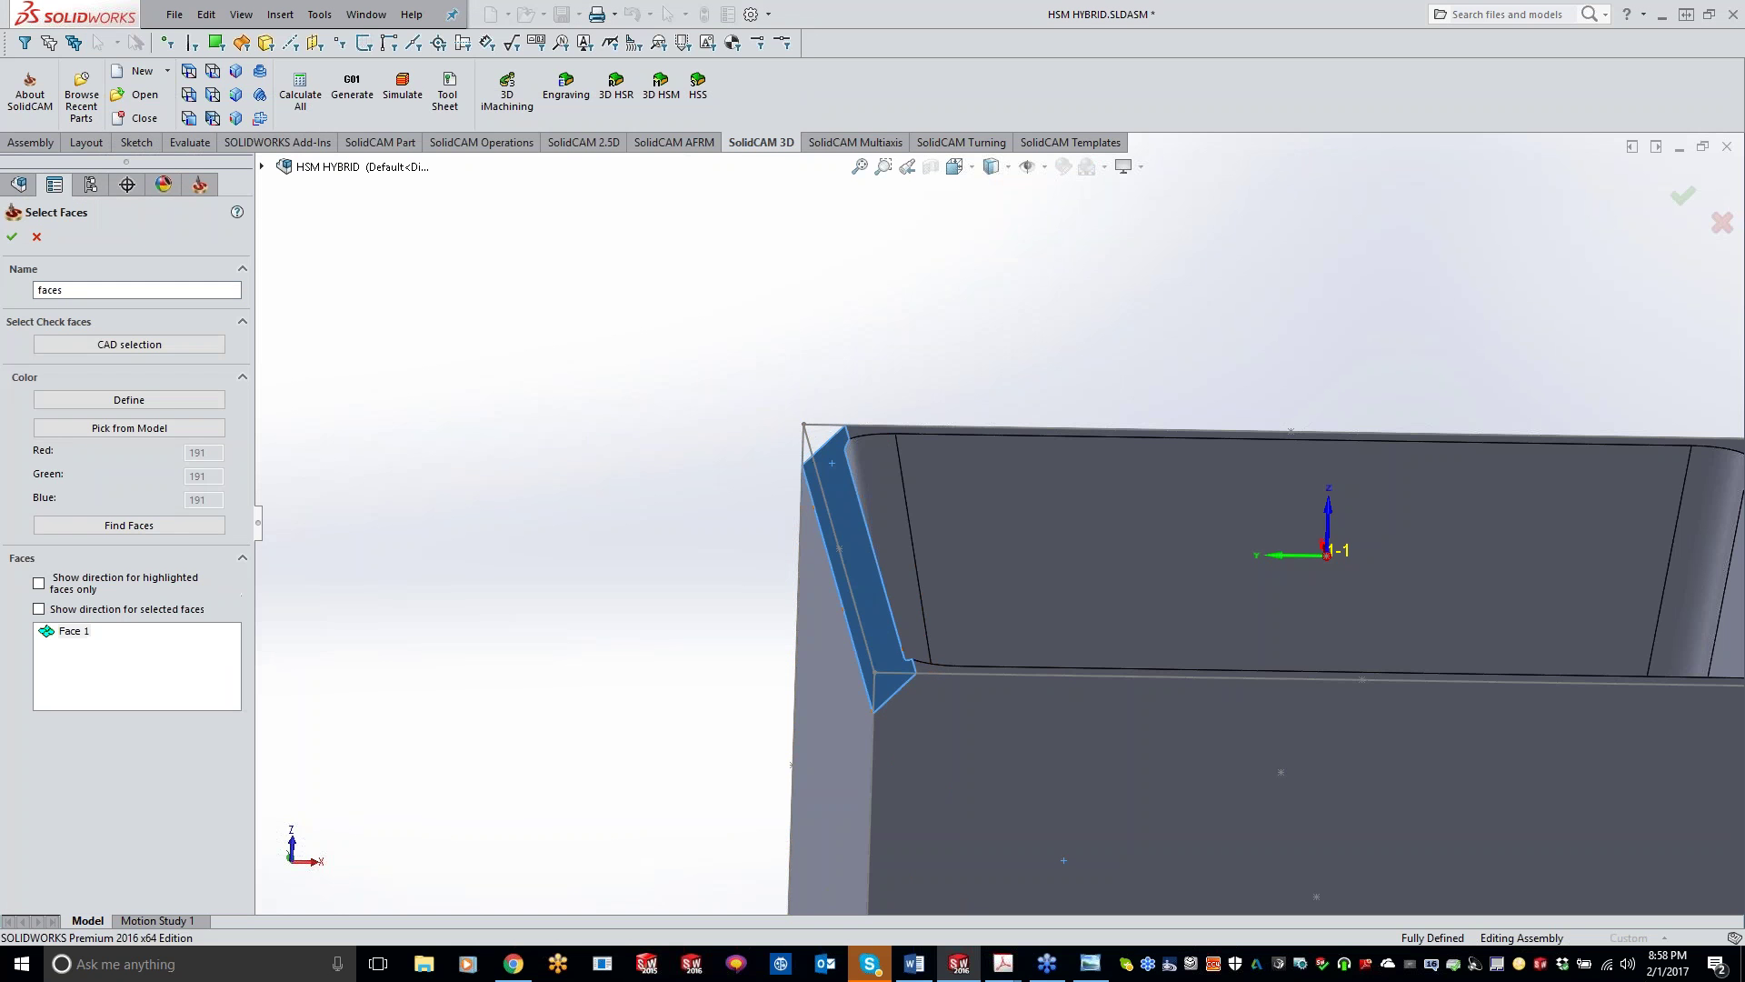
pyautogui.click(11, 240)
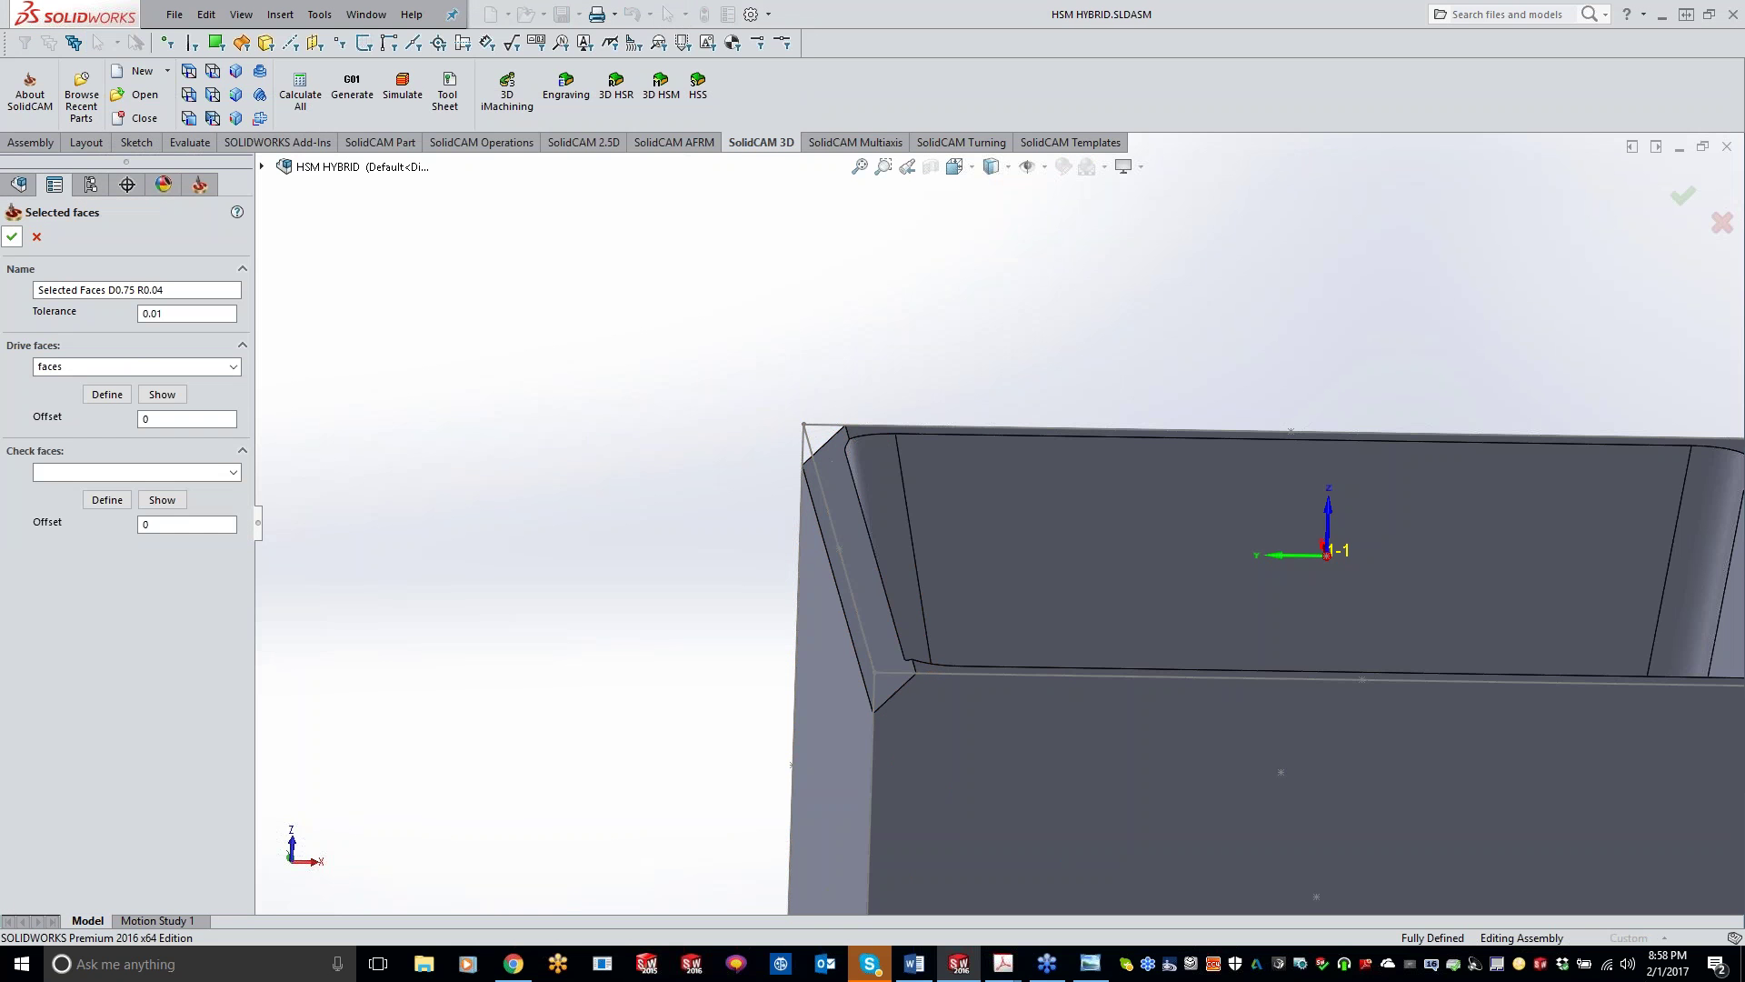
pyautogui.click(11, 237)
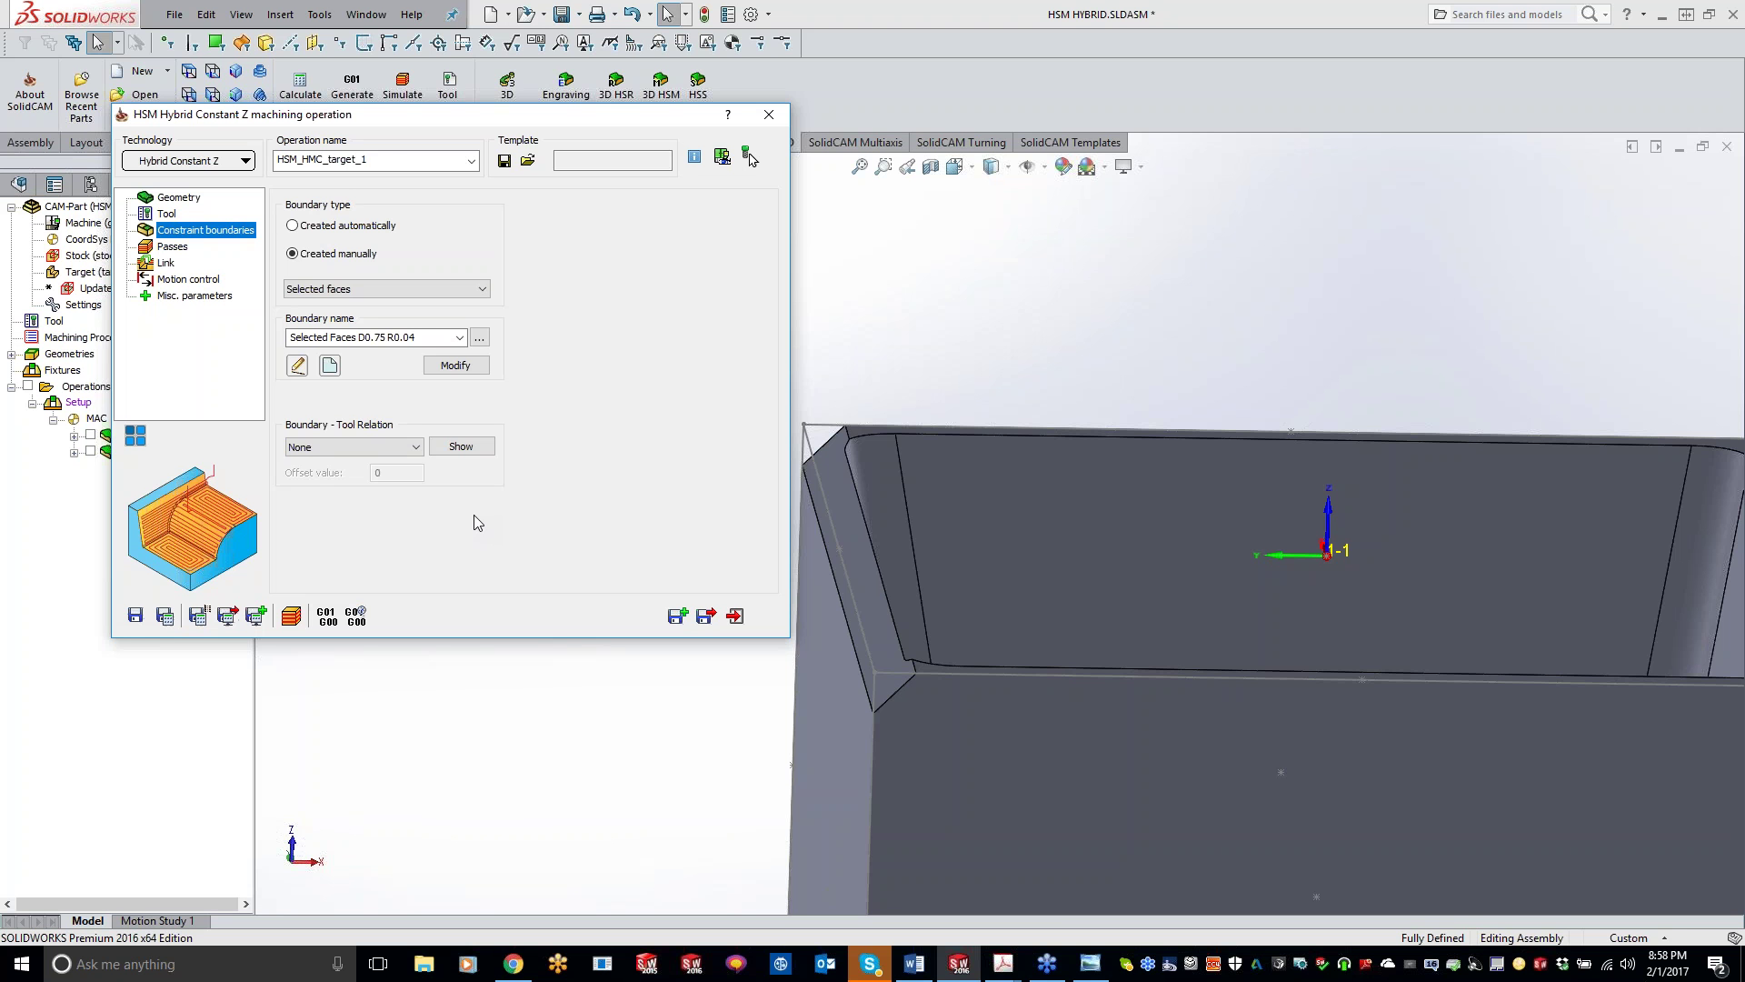
# - Switch the operation's technology to Constant Z machining
pyautogui.click(168, 247)
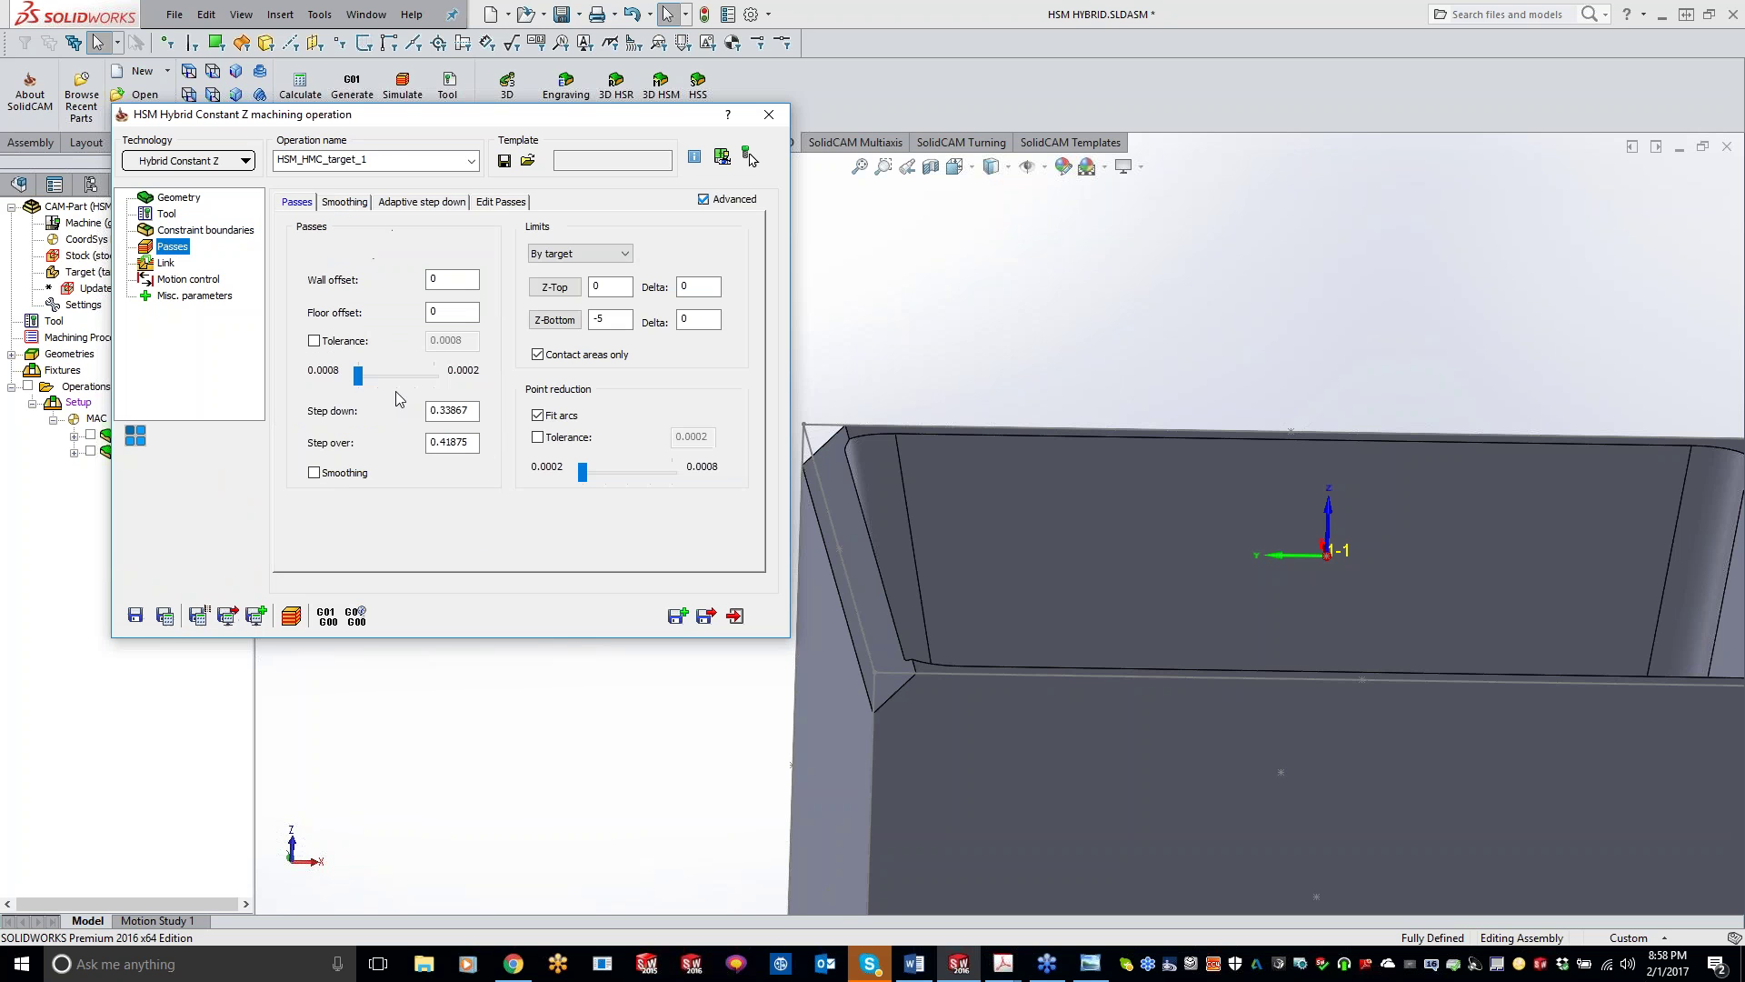
pyautogui.click(182, 162)
pyautogui.click(182, 181)
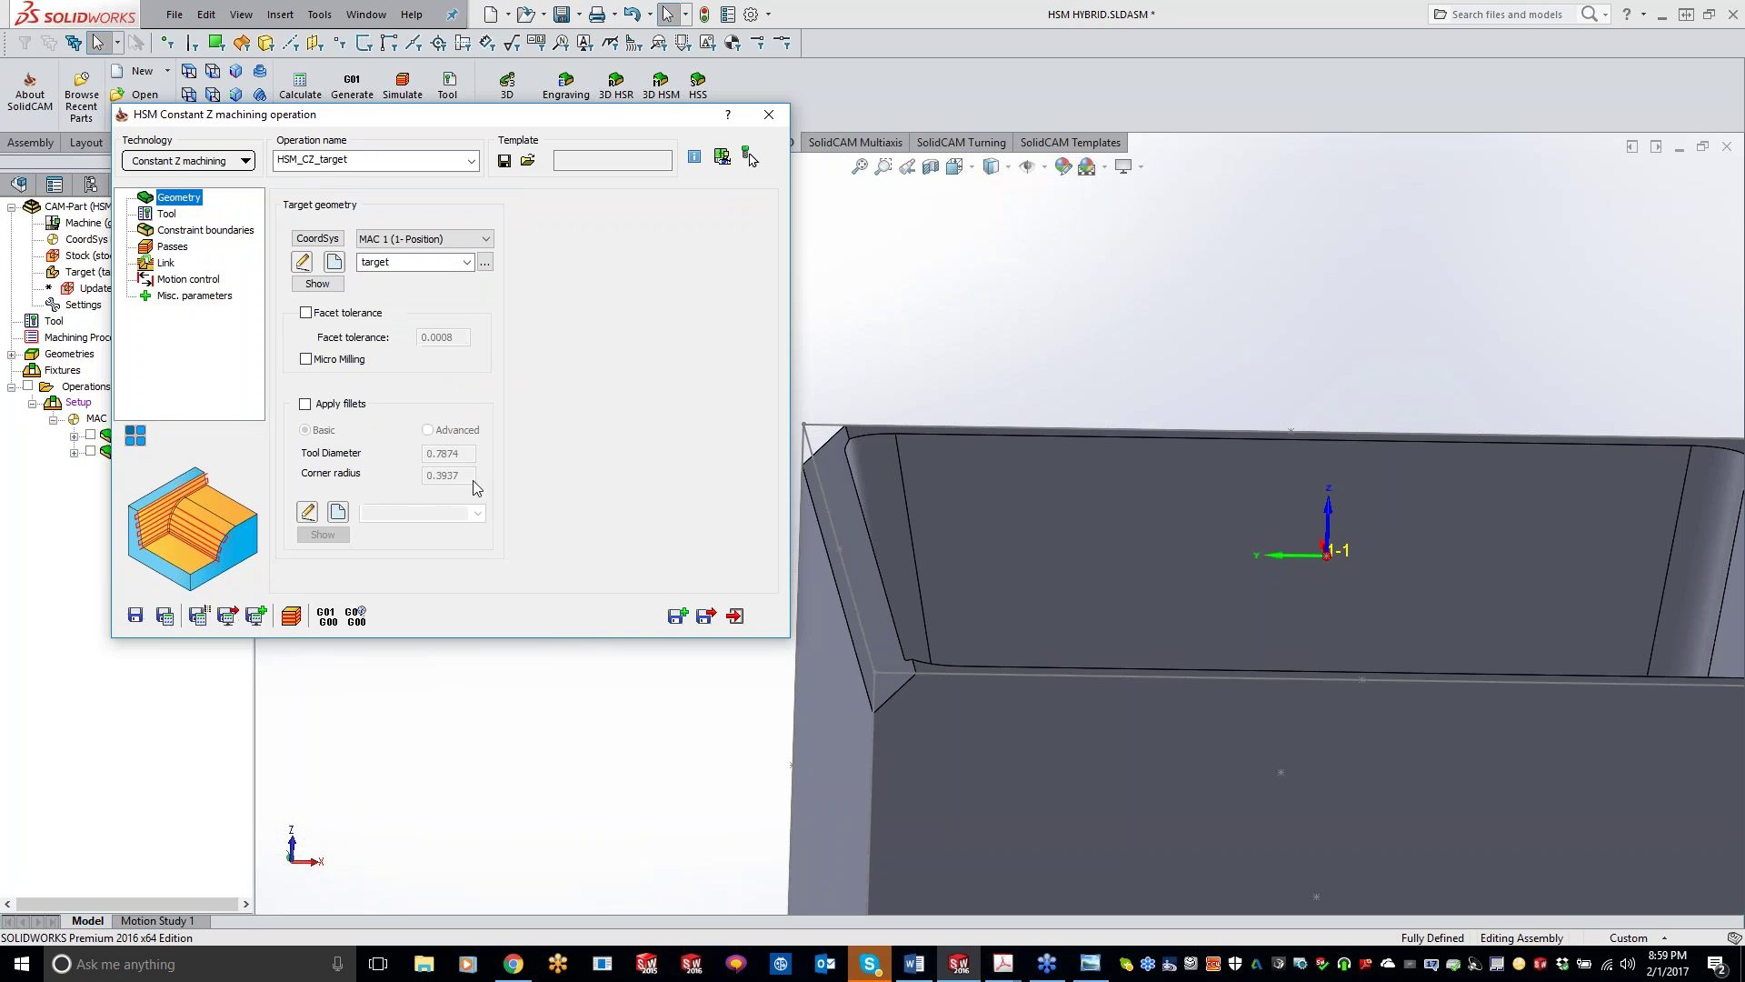
# - Set the step down to 0.01 and save and calculate the toolpath
pyautogui.click(166, 214)
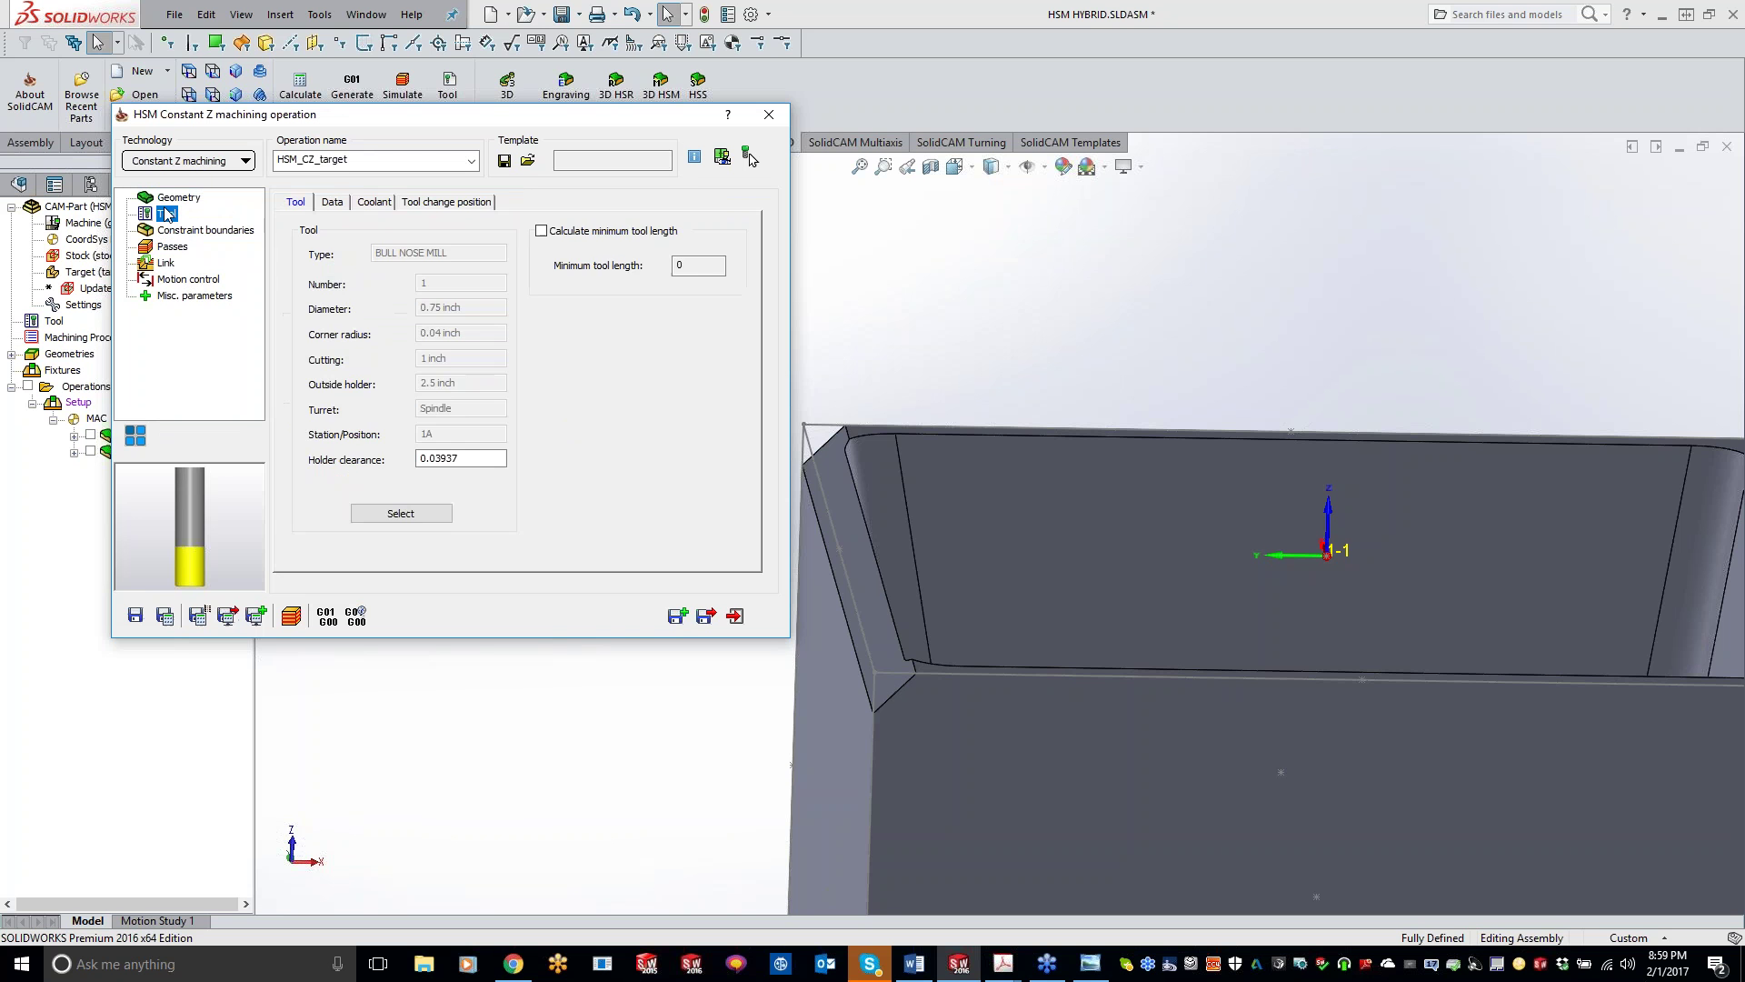
pyautogui.click(174, 232)
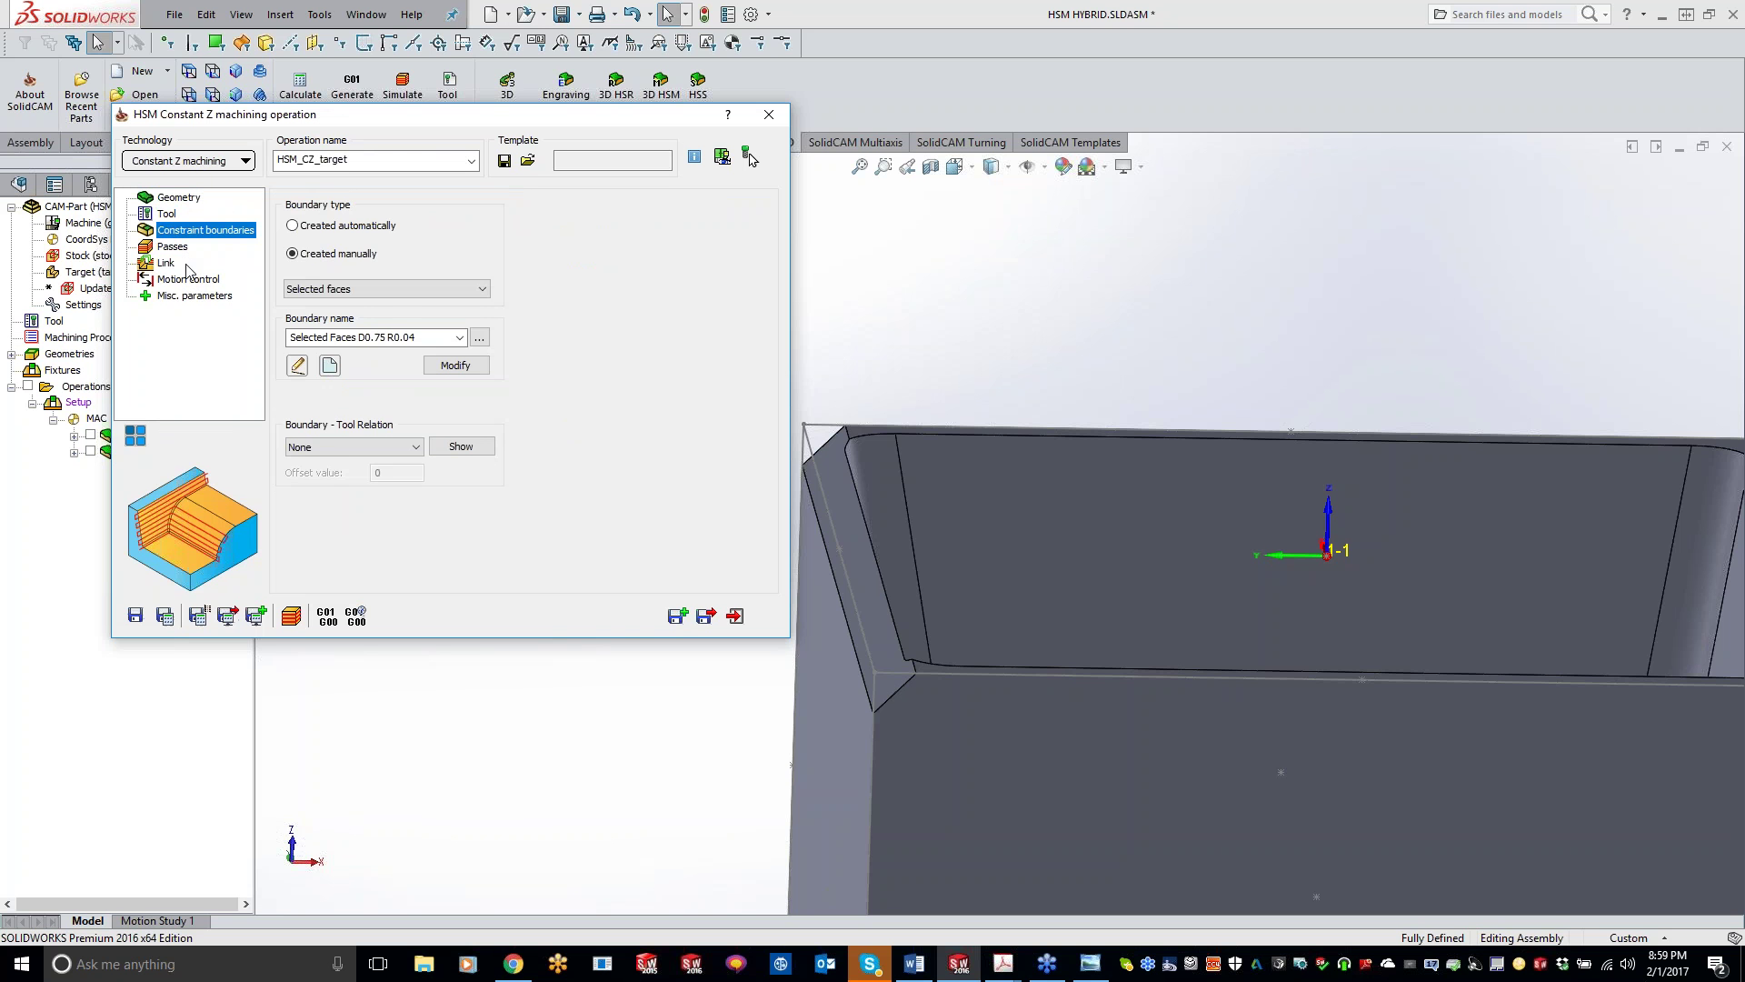
pyautogui.click(172, 246)
pyautogui.click(457, 424)
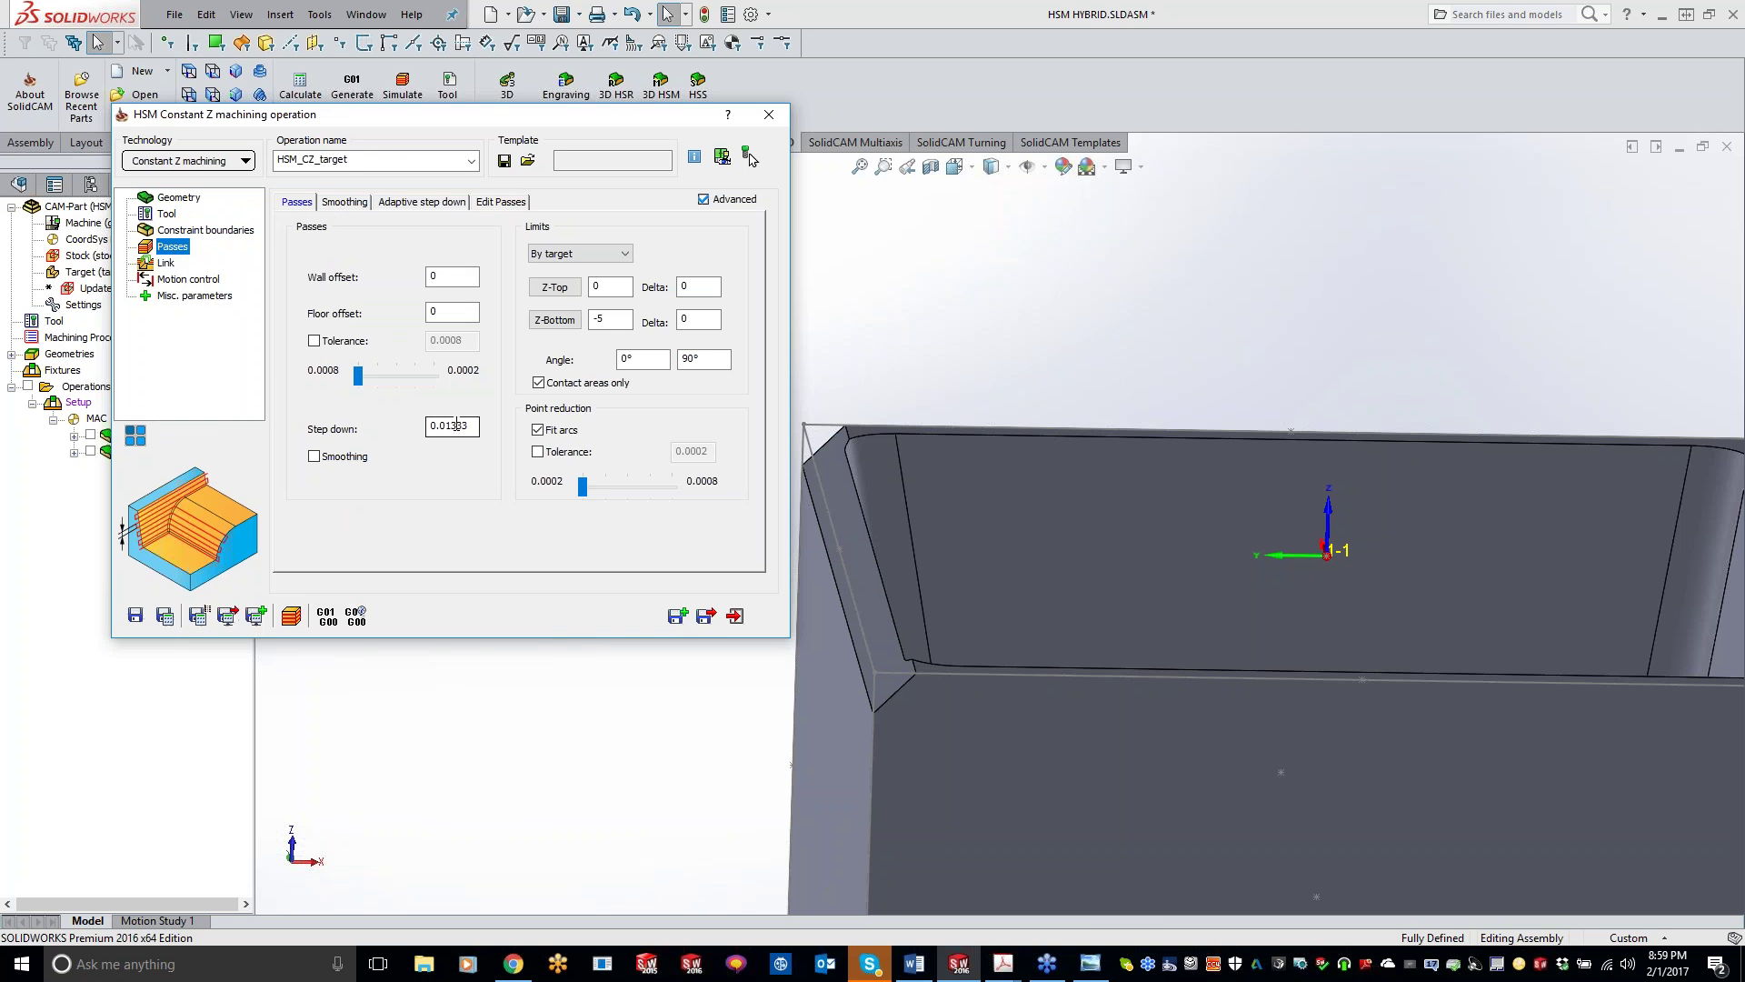
pyautogui.moveTo(464, 425); pyautogui.dragTo(549, 427)
pyautogui.write('0')
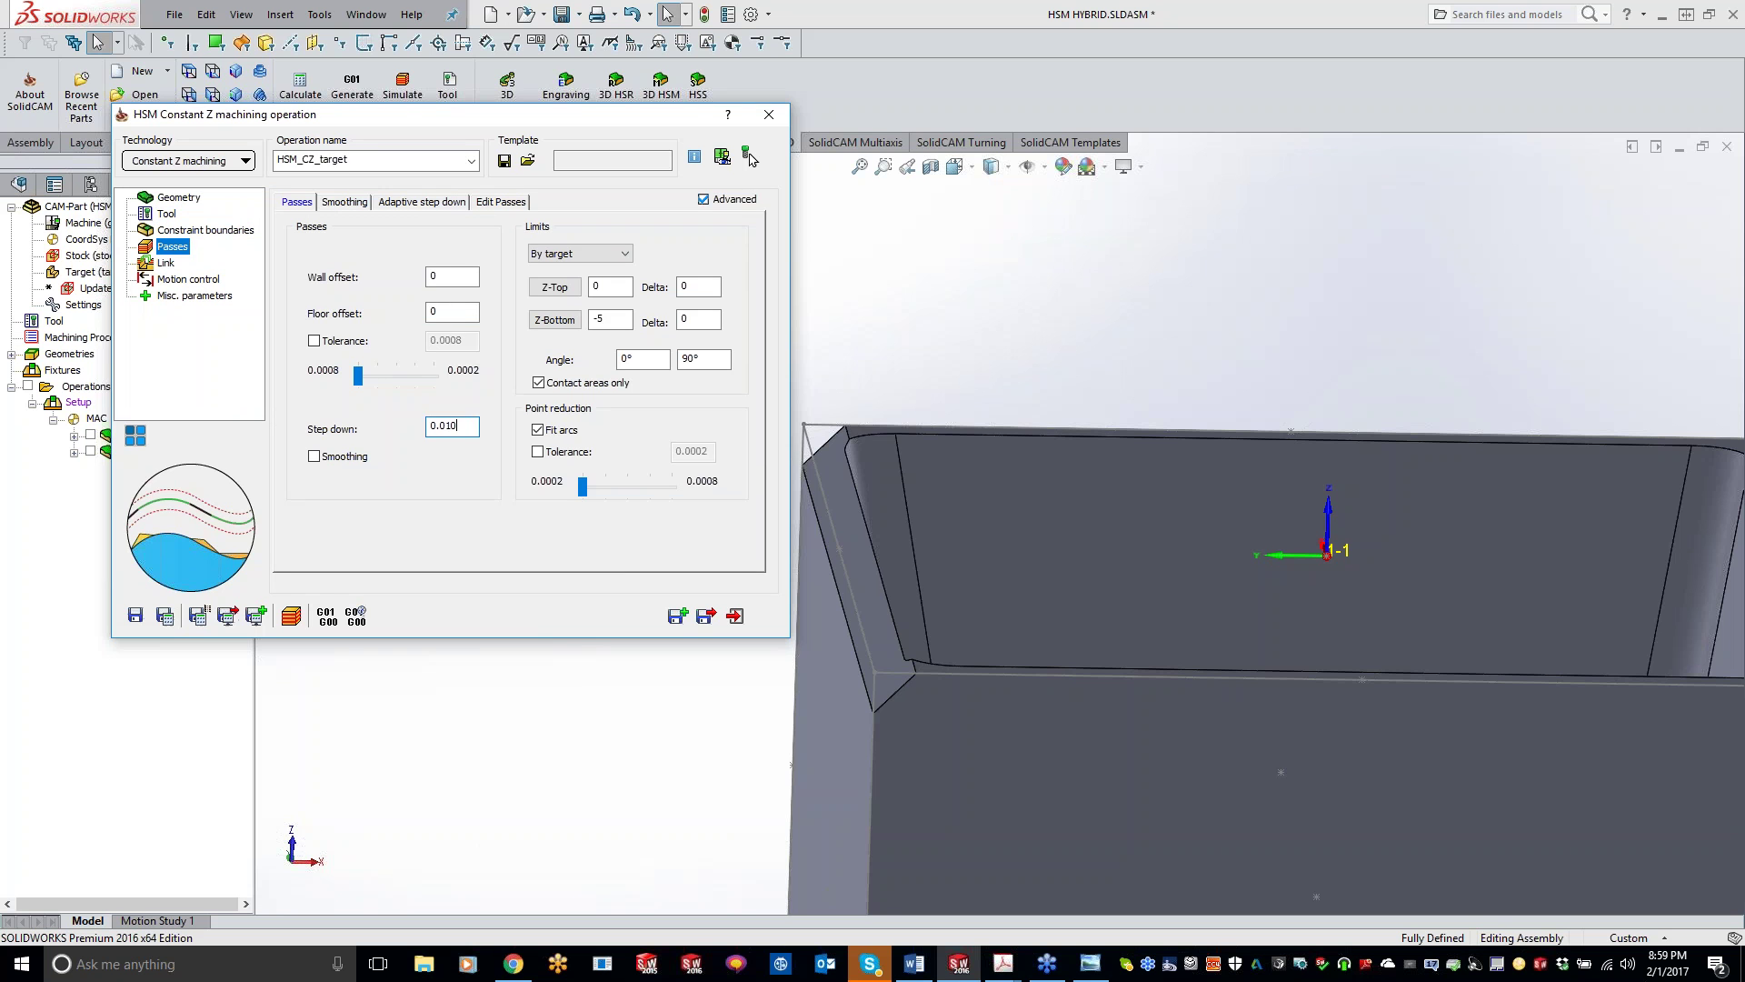
pyautogui.click(166, 616)
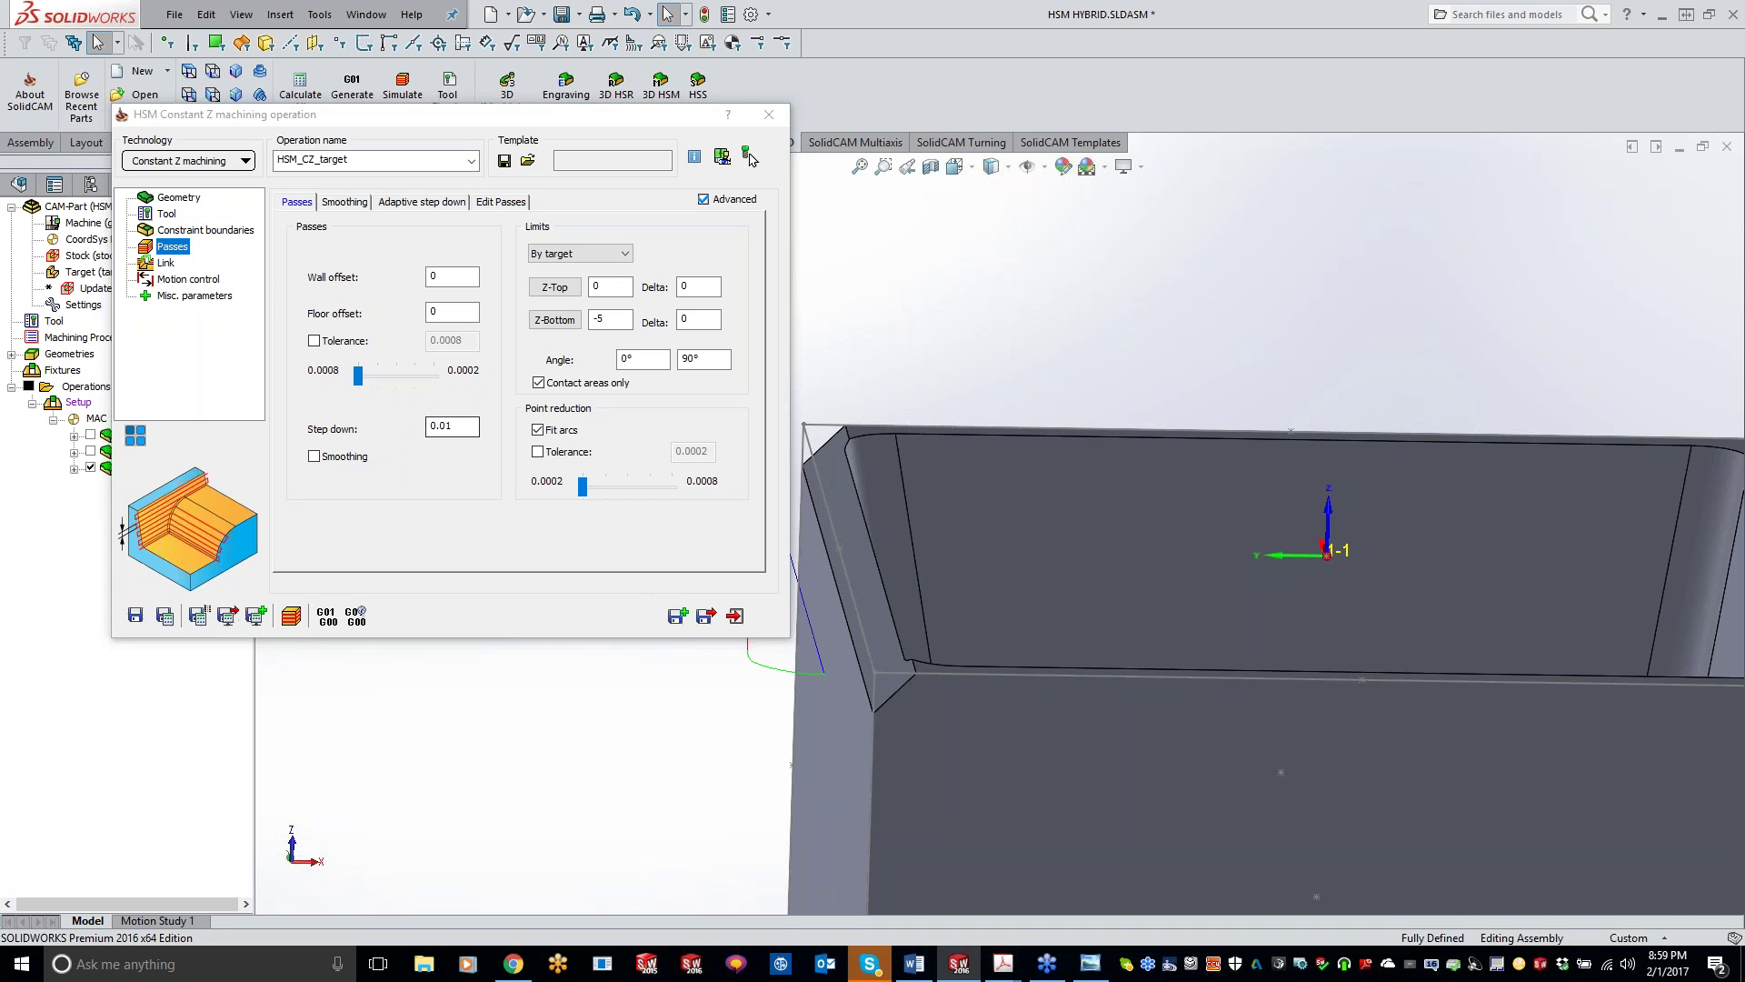
# - Refine the step down to 0.001 and recalculate the toolpath
pyautogui.scroll(3, 968, 671)
pyautogui.scroll(-1, 967, 671)
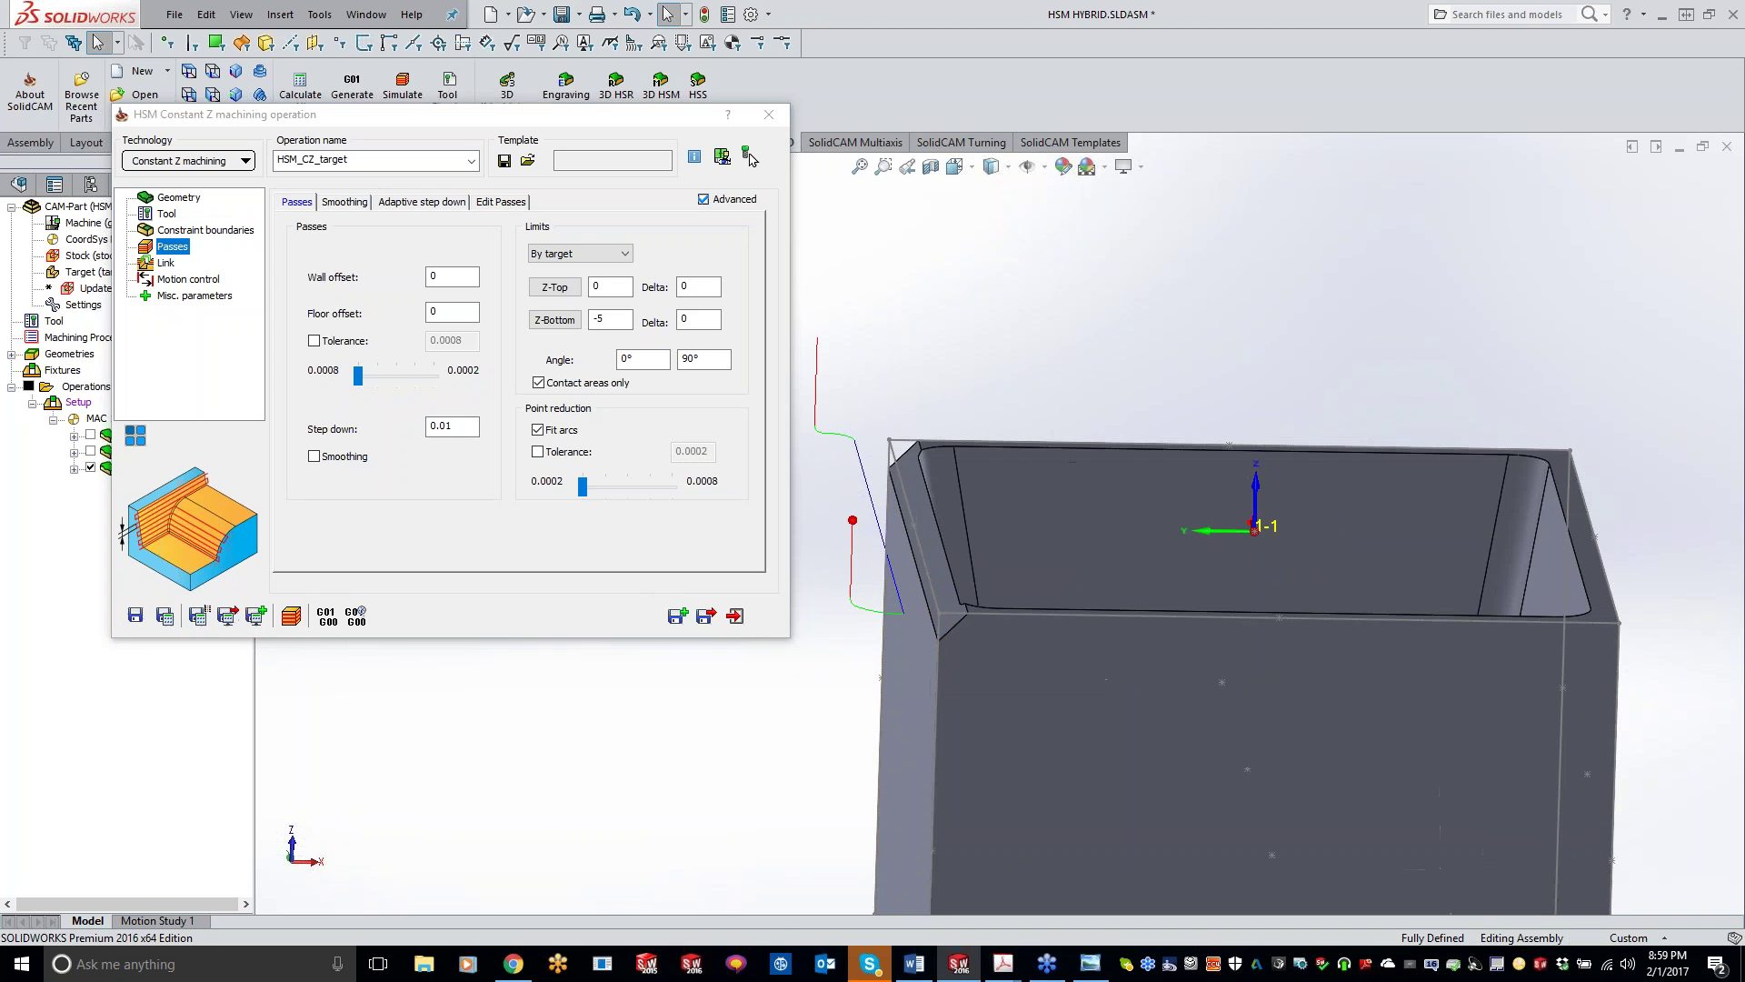
pyautogui.moveTo(451, 427); pyautogui.dragTo(447, 428)
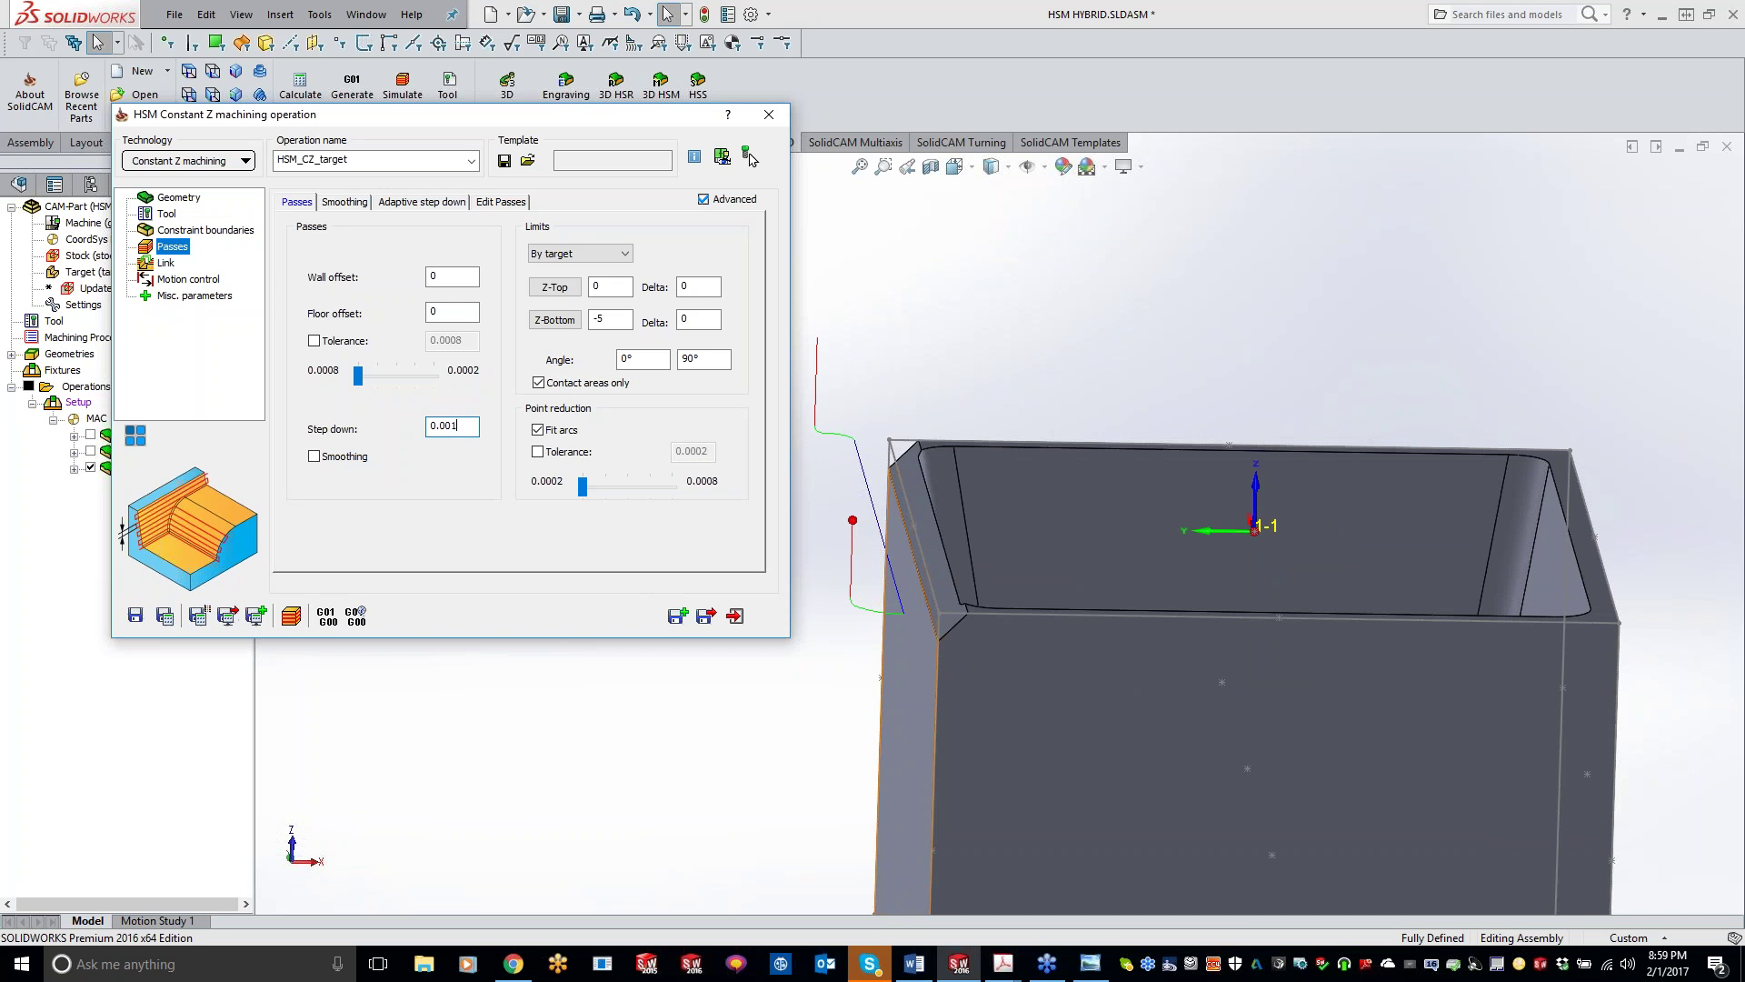
pyautogui.click(173, 615)
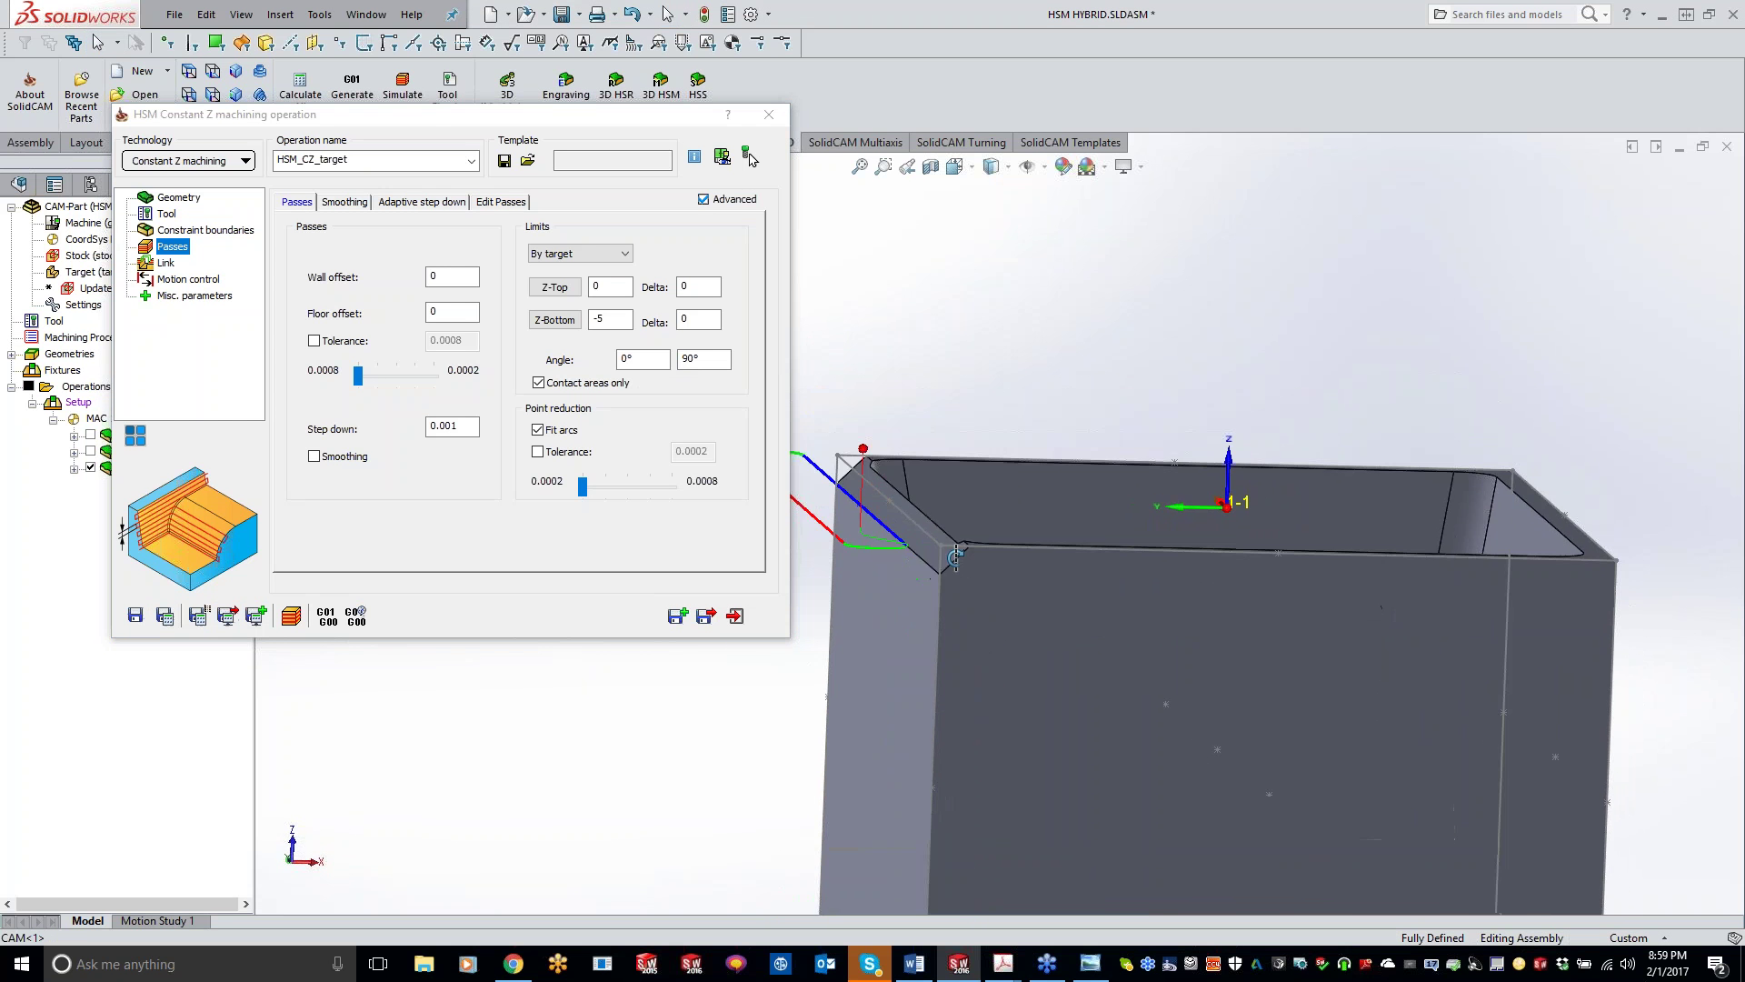
pyautogui.moveTo(892, 478); pyautogui.dragTo(930, 536, button='middle')
pyautogui.press('Escape')
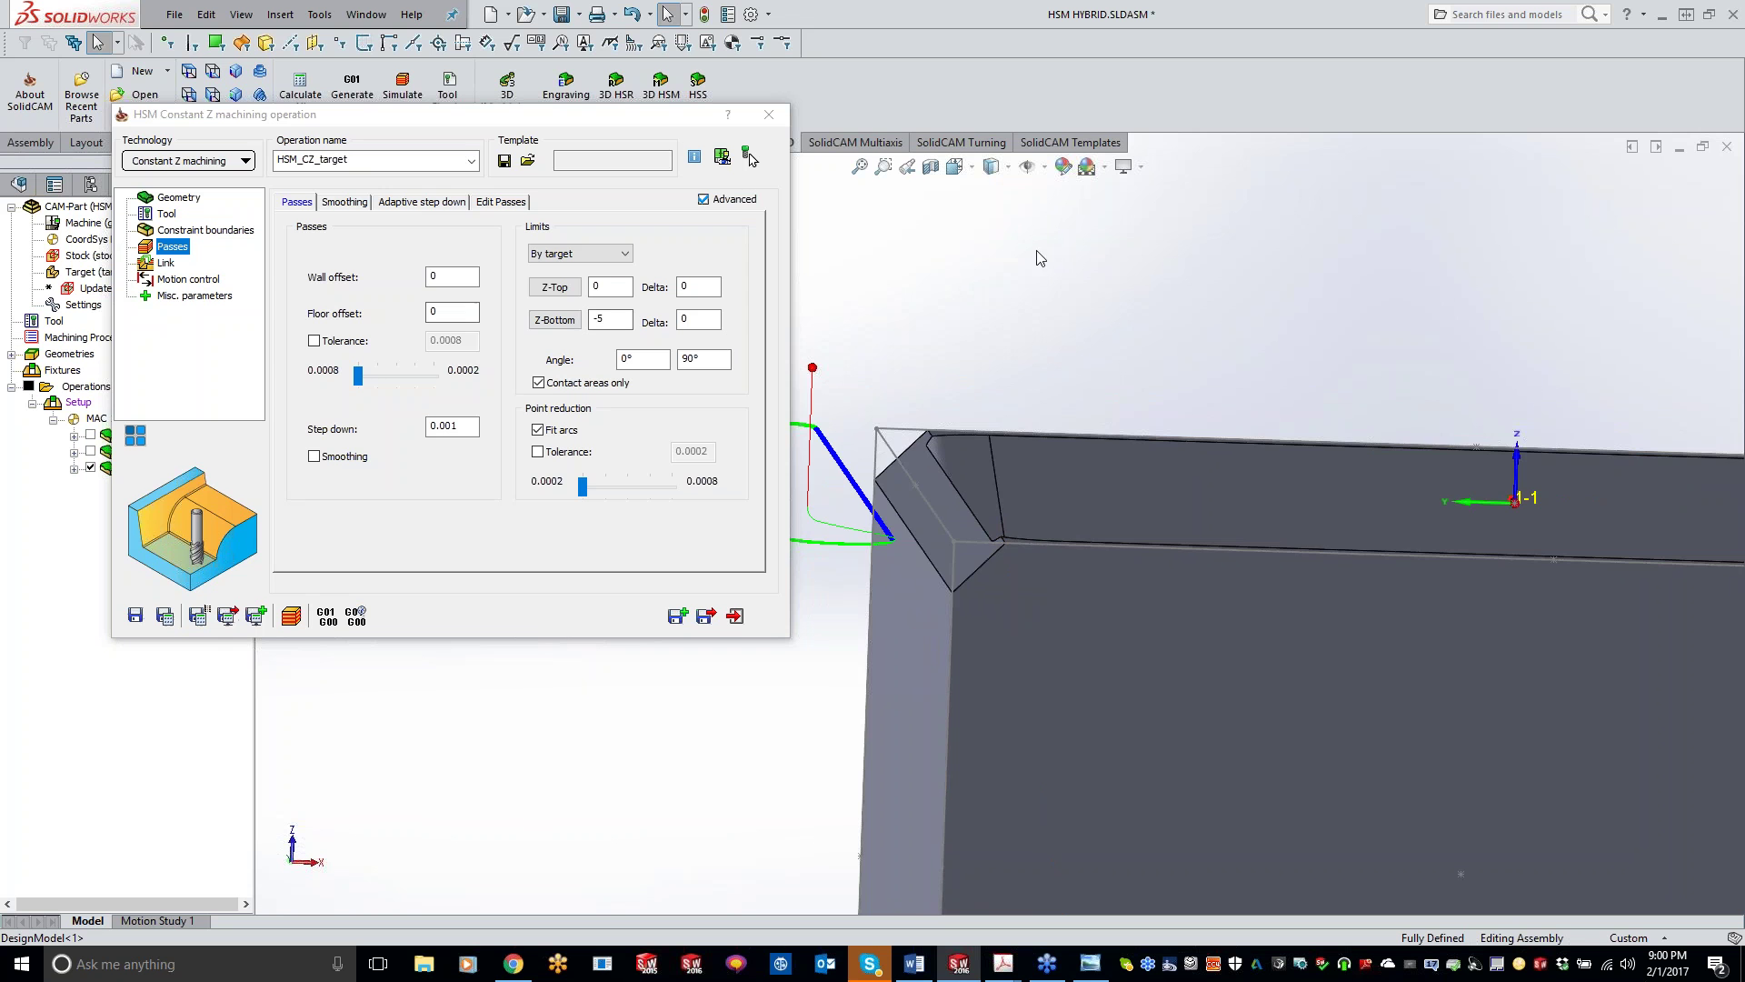
pyautogui.moveTo(1000, 362); pyautogui.dragTo(1044, 391, button='middle')
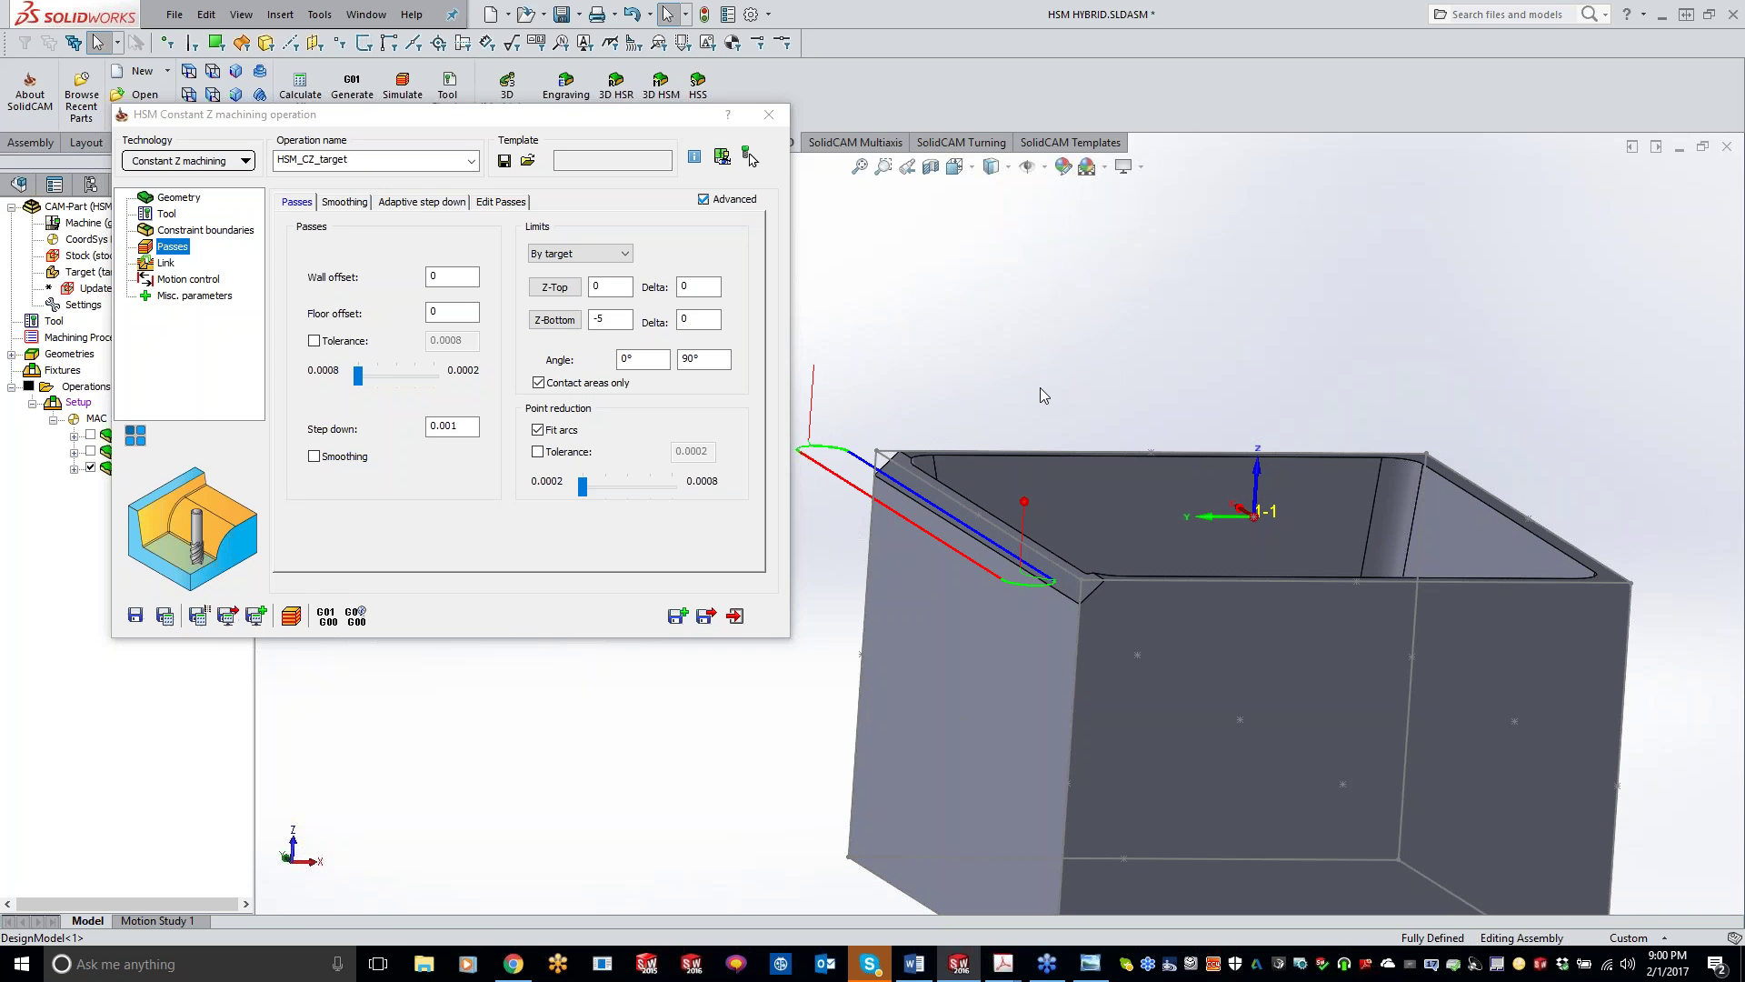
pyautogui.moveTo(895, 317); pyautogui.dragTo(955, 313, button='middle')
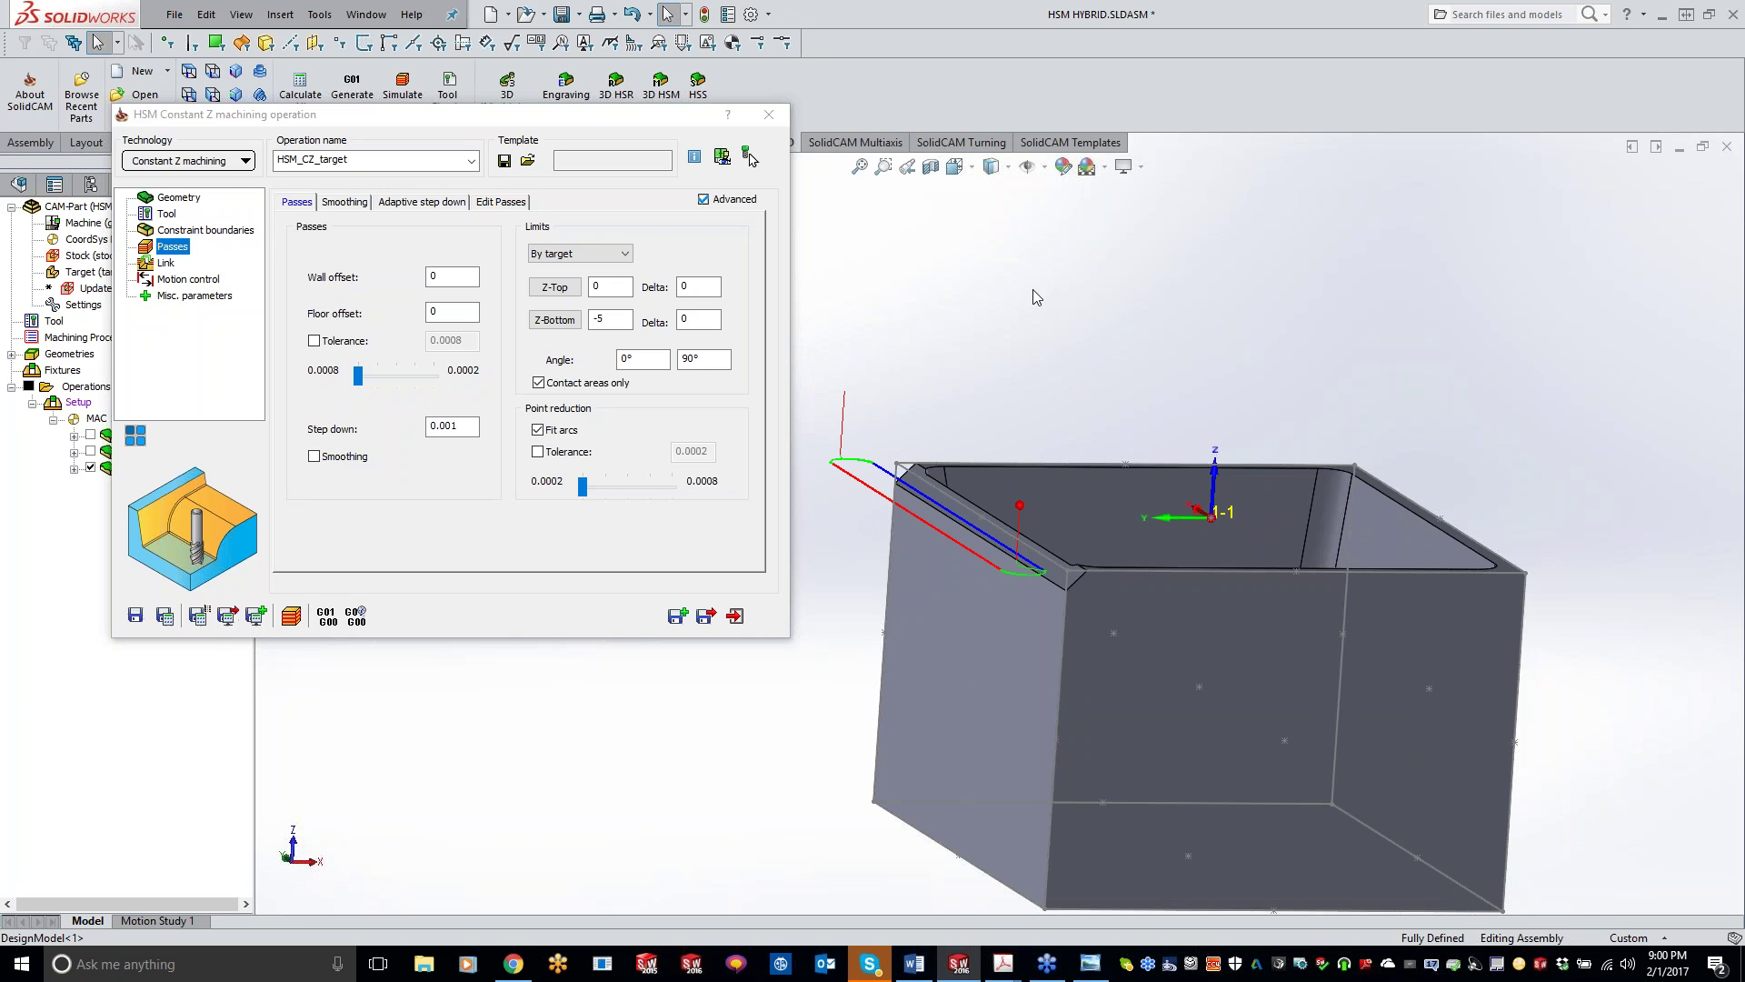
pyautogui.click(227, 163)
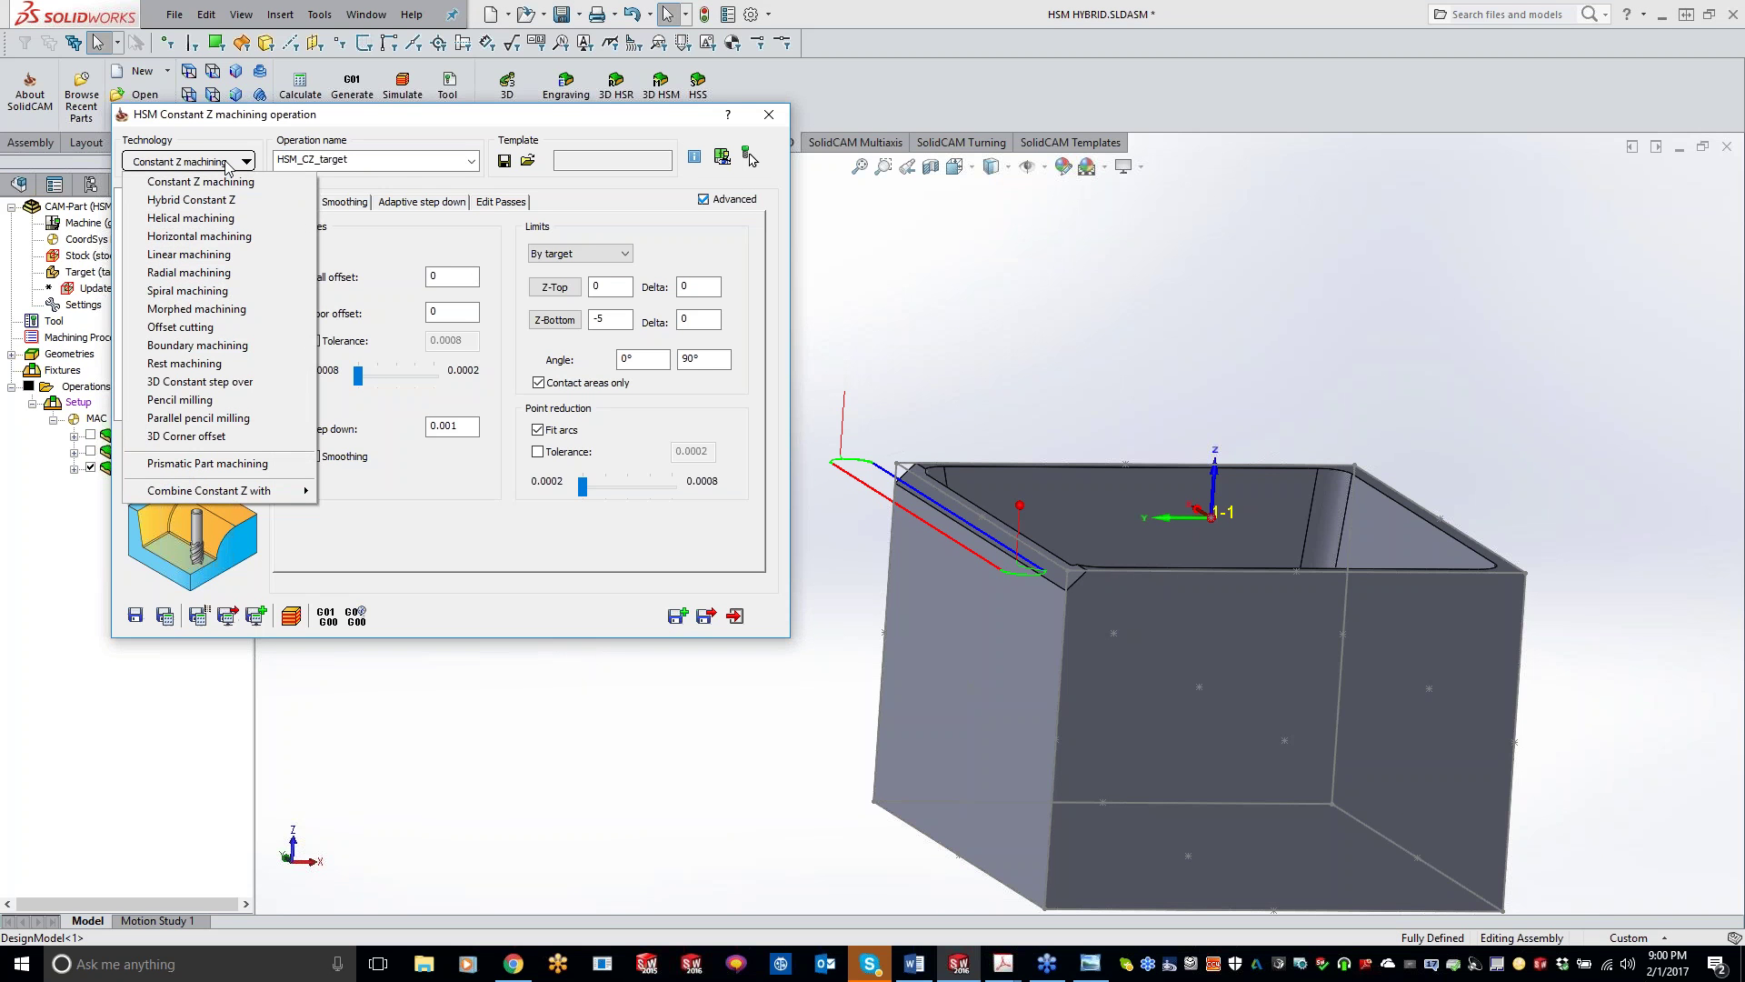
pyautogui.moveTo(261, 499)
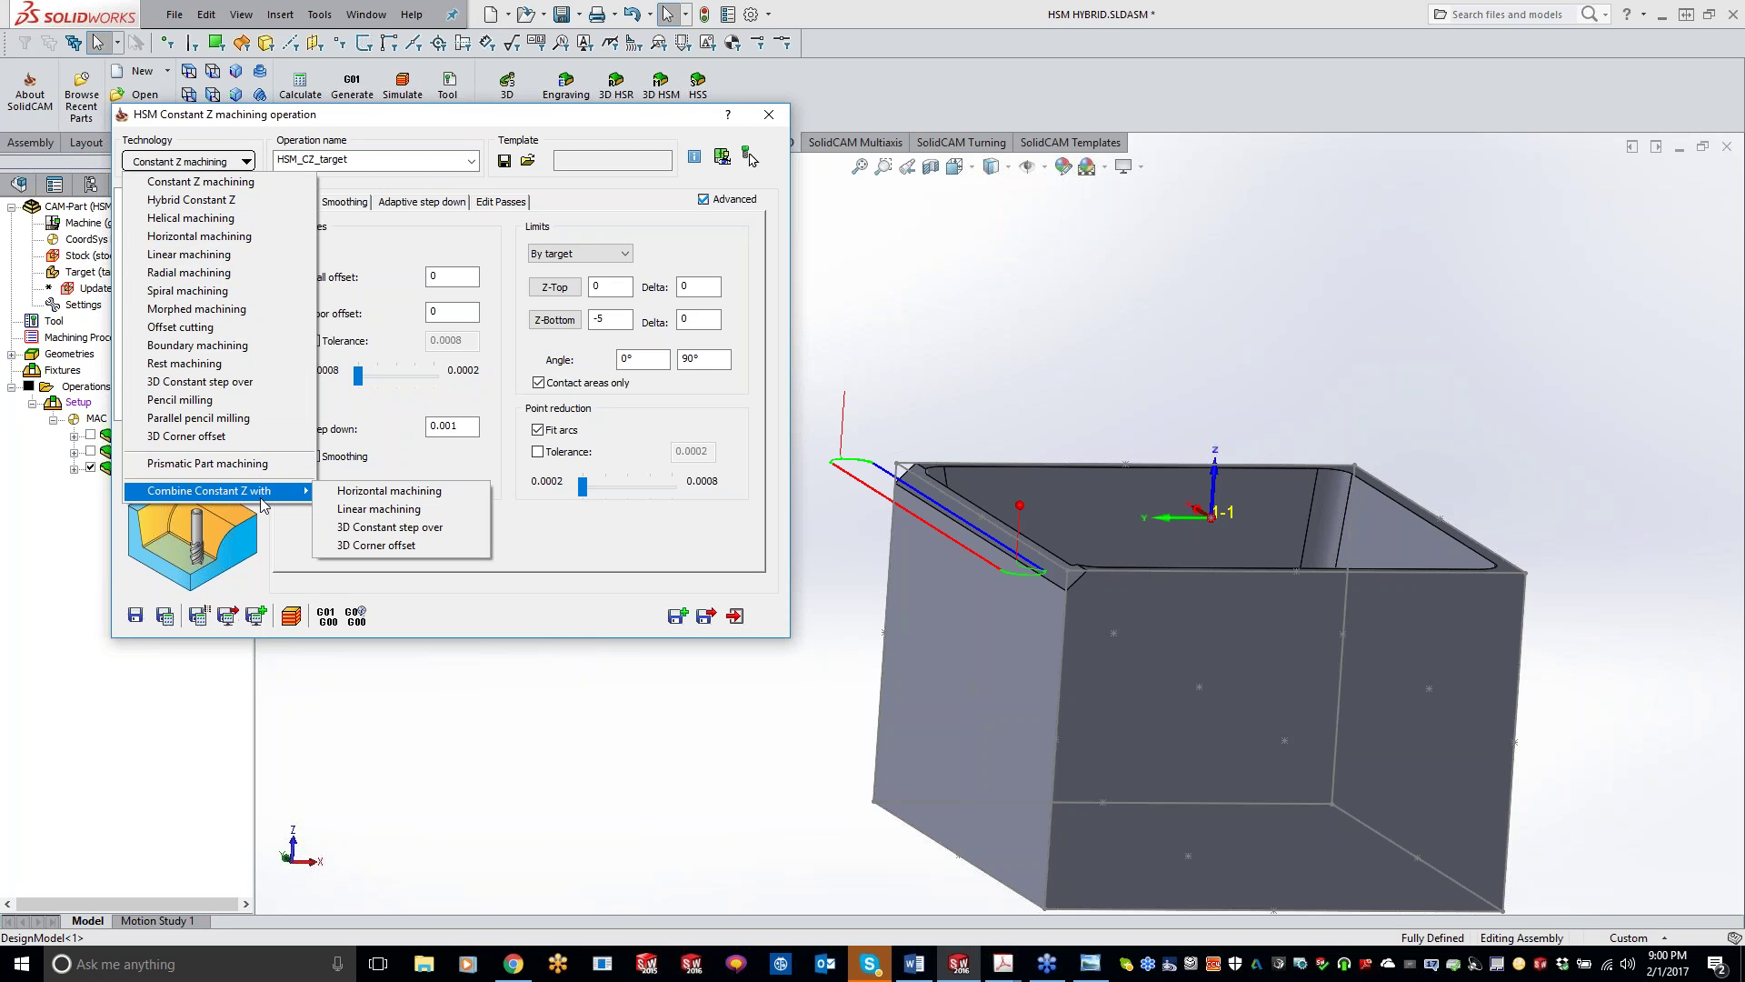
pyautogui.click(1118, 266)
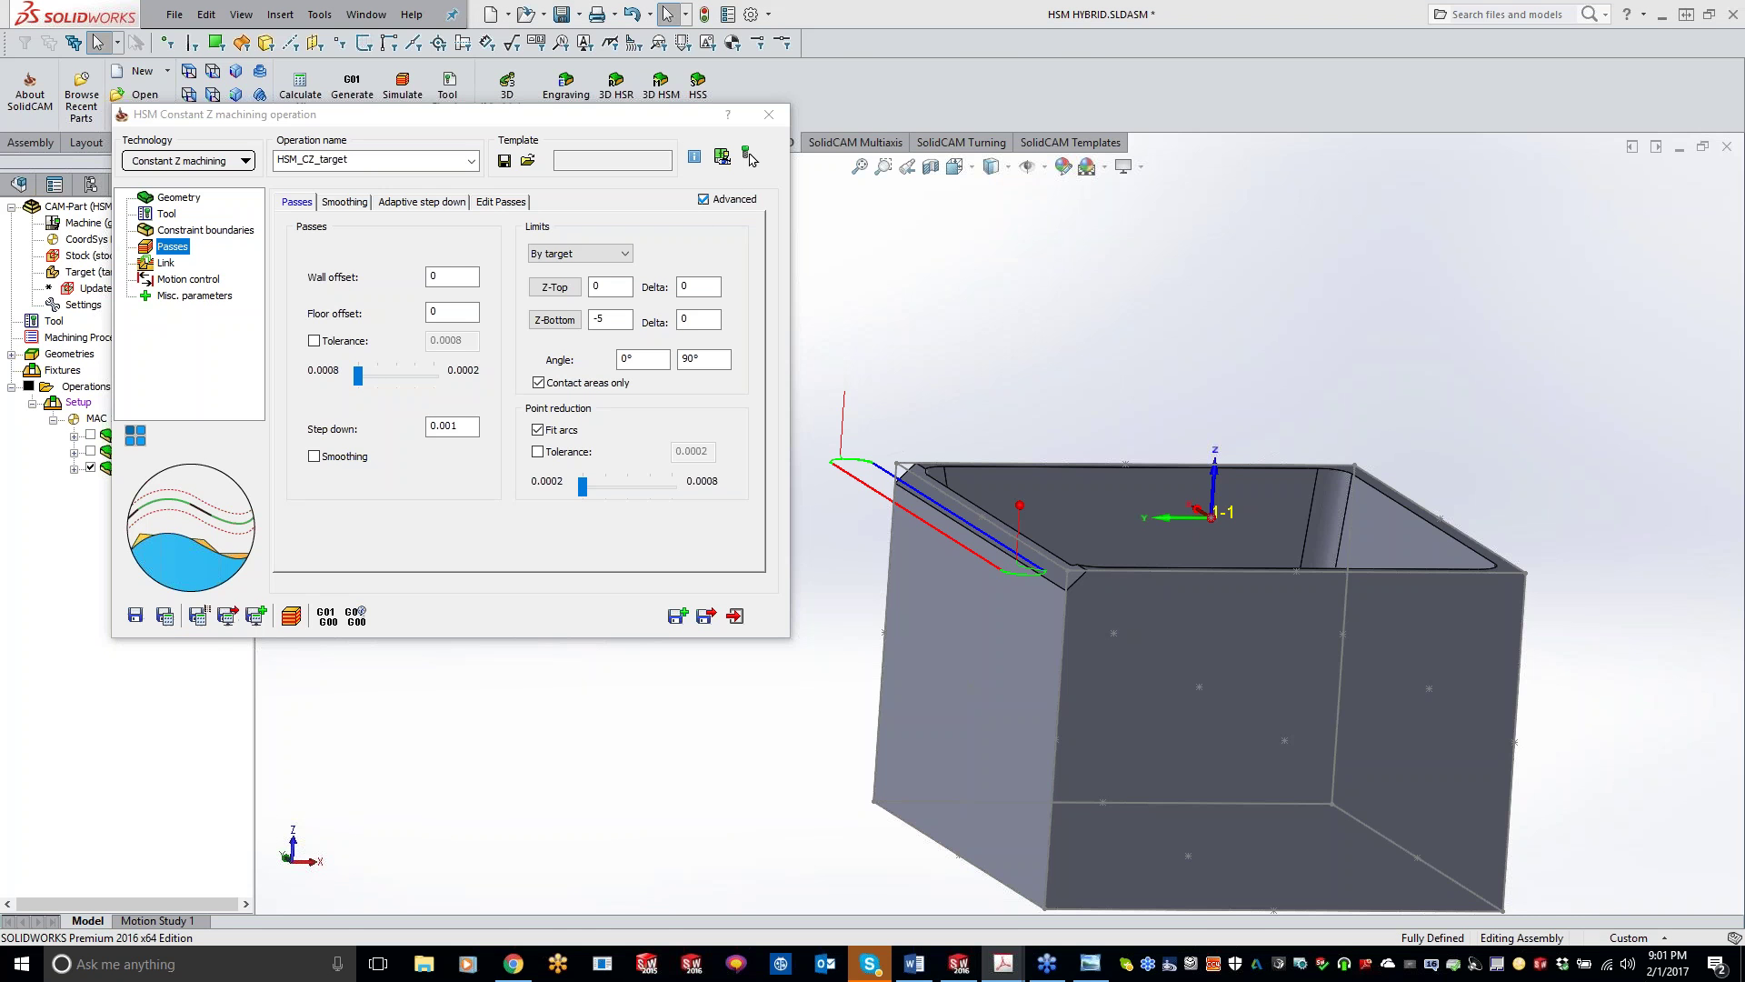
pyautogui.click(749, 157)
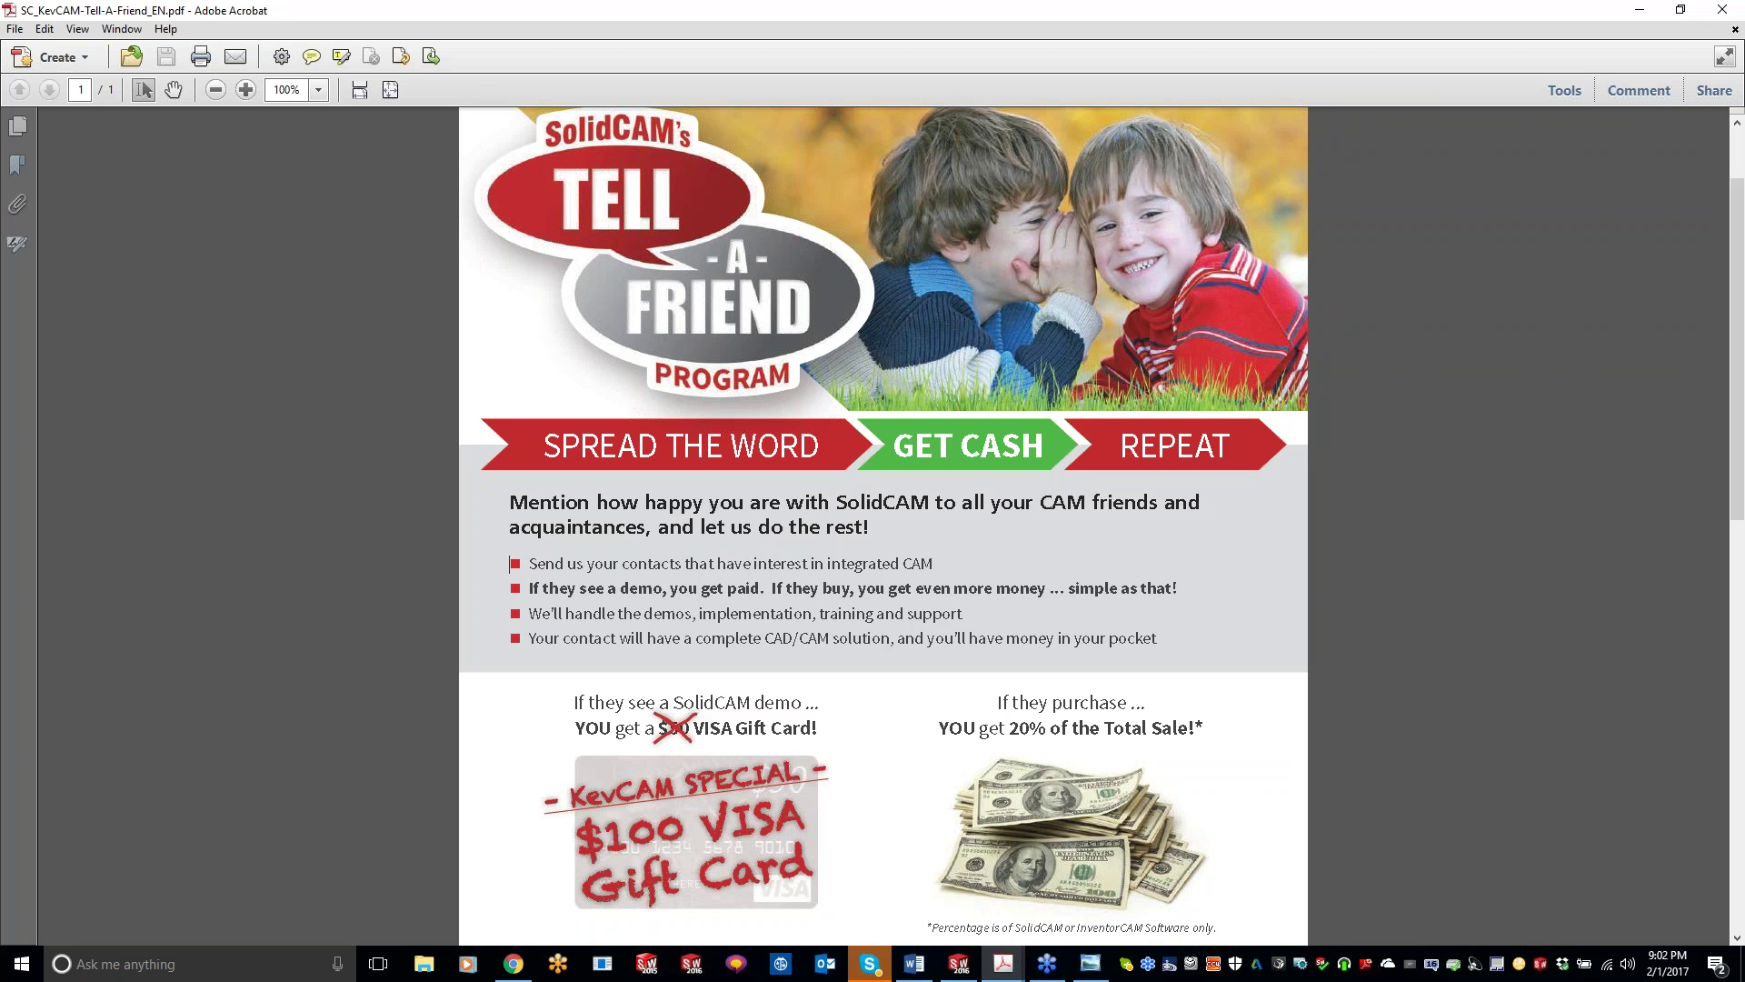
# - Return to Chrome's SolidCAM University Videos page and scroll back to the top
pyautogui.click(514, 963)
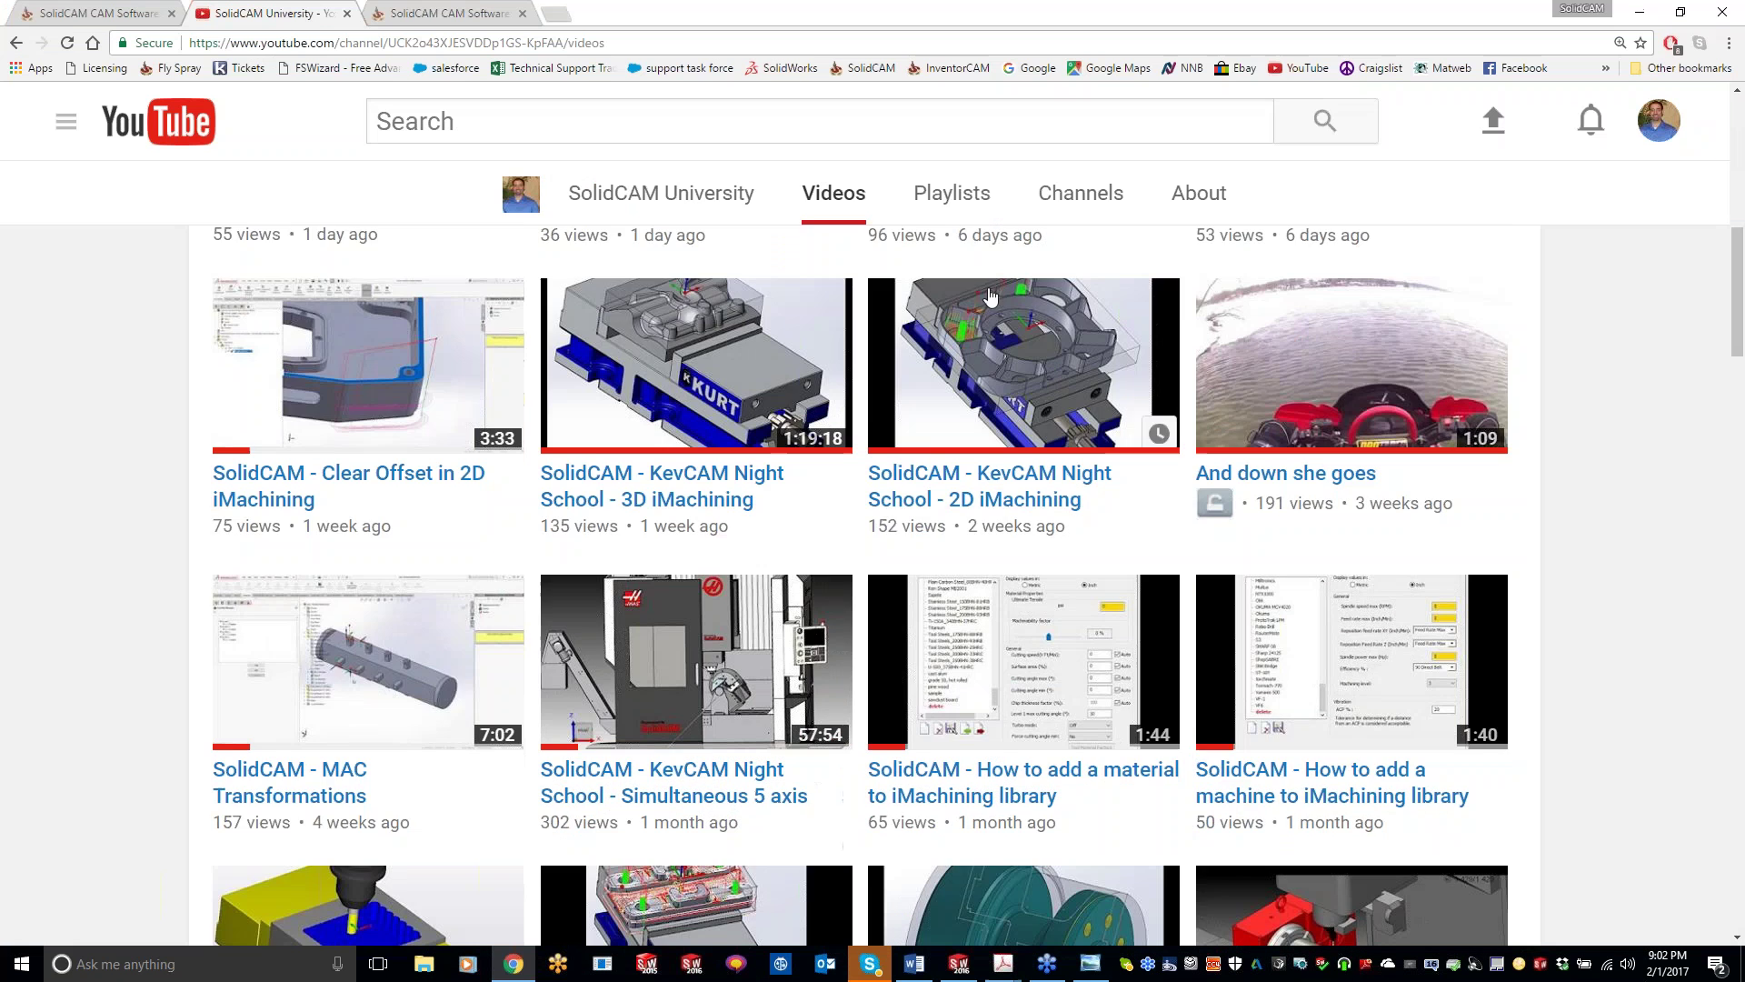
pyautogui.scroll(6, 909, 454)
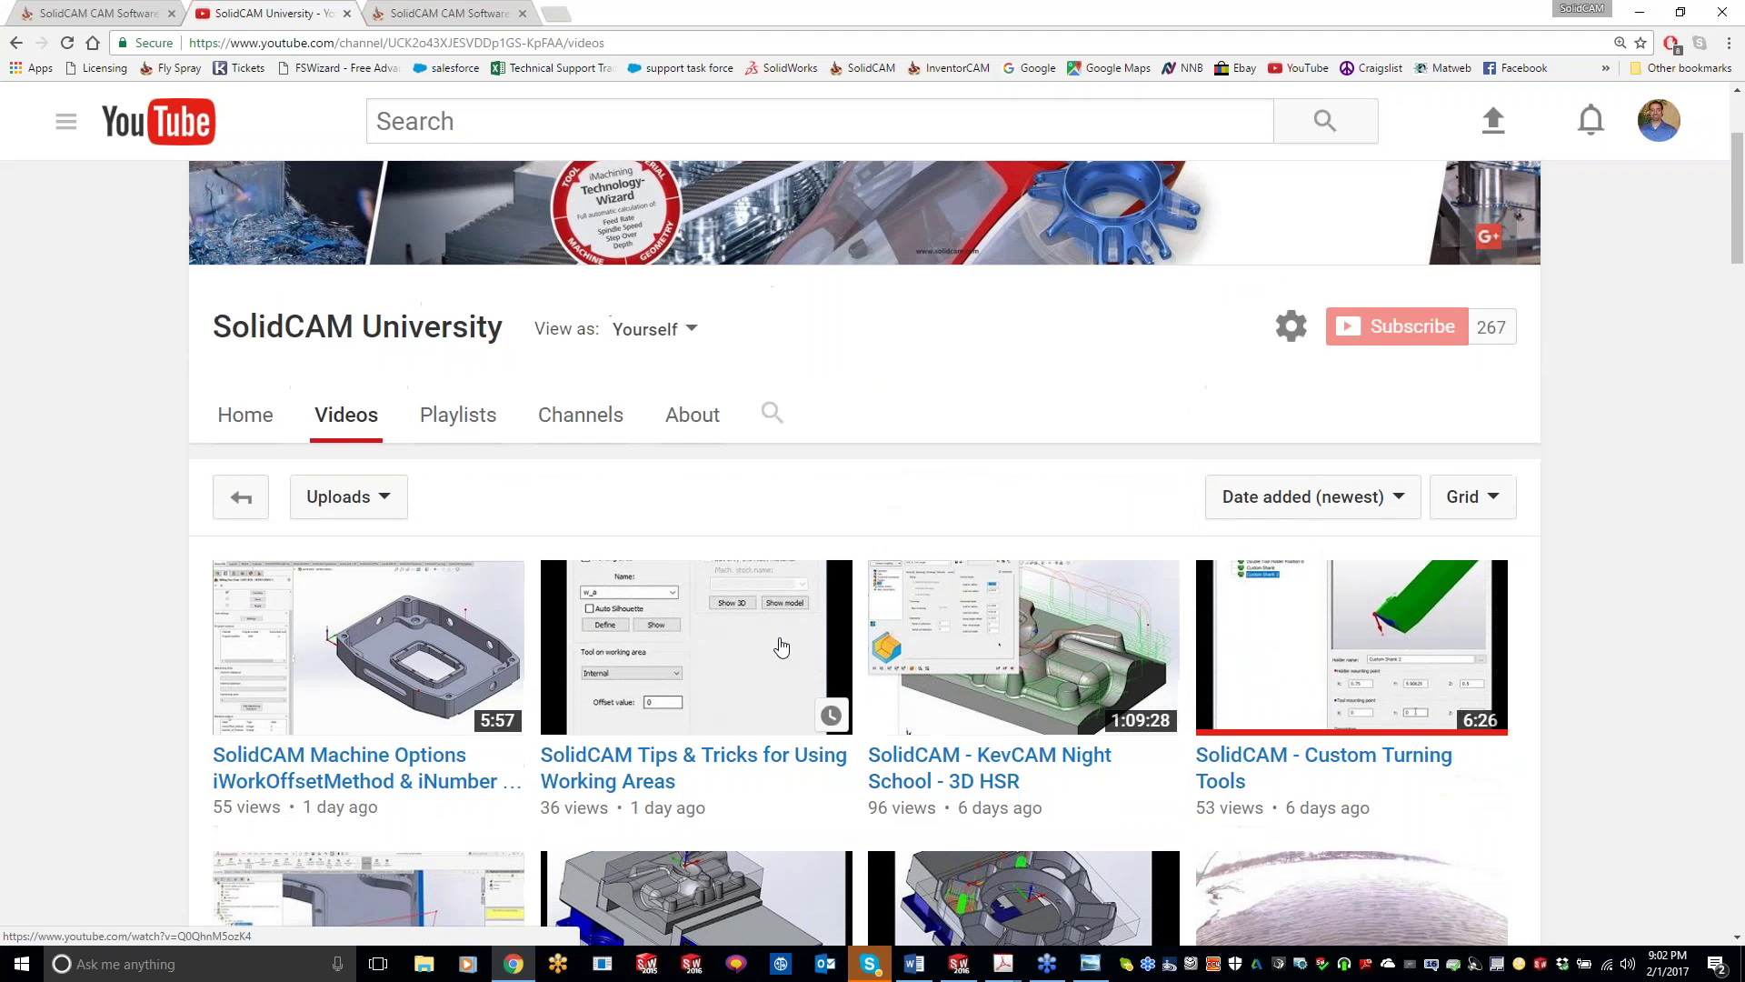